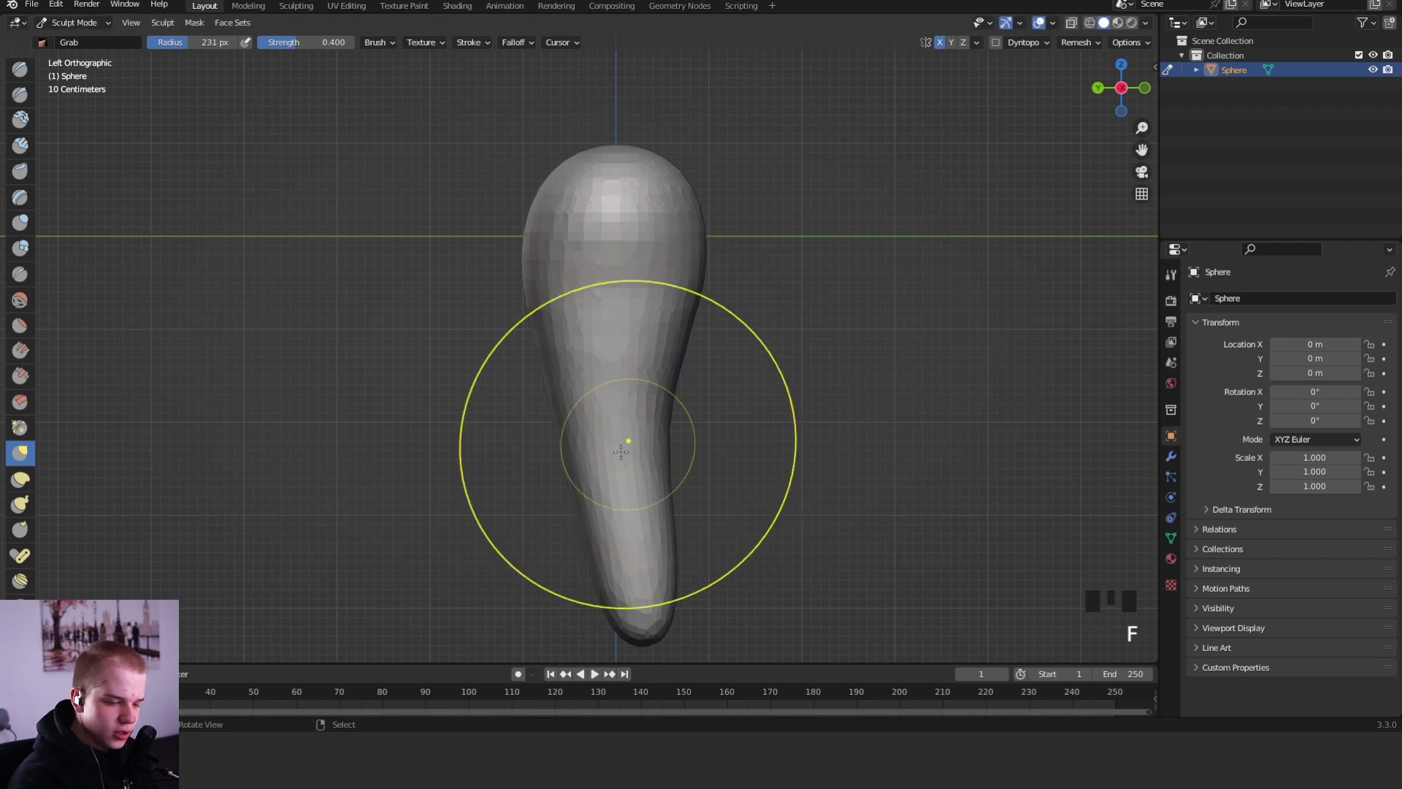
- Bend the lower half of the elongated sphere into a curved torso profile in side view using the Grab brush at about 223 px radius
left_click_drag(578, 467, 557, 468)
left_click_drag(573, 411, 559, 409)
middle_click_drag(559, 515, 563, 470, "shift")
key("f")
left_click_drag(579, 485, 566, 482)
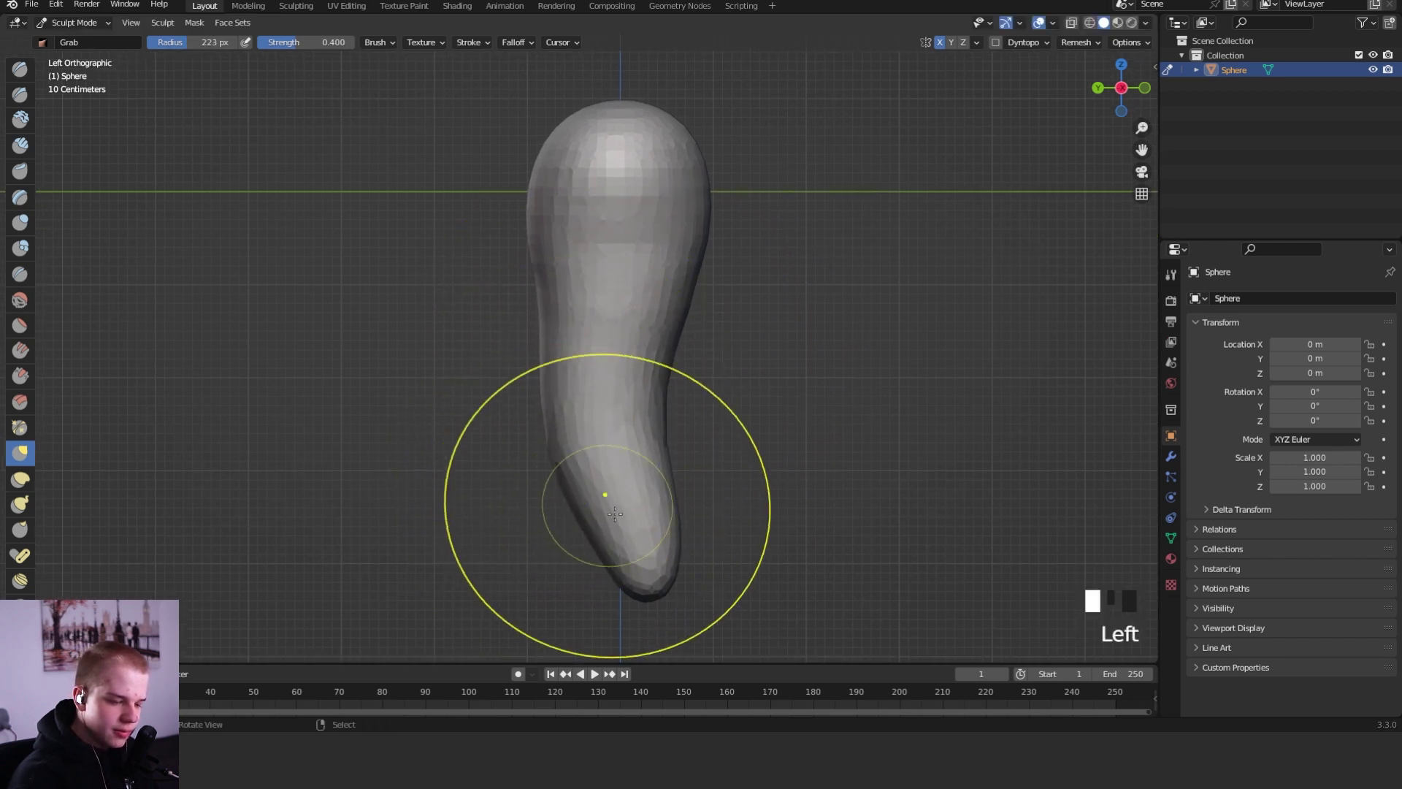
left_click_drag(657, 608, 634, 574)
- Shape the hips in Back Orthographic view by pulling the sides near the lower tip inward with a smaller Grab brush
middle_click_drag(629, 446, 829, 401)
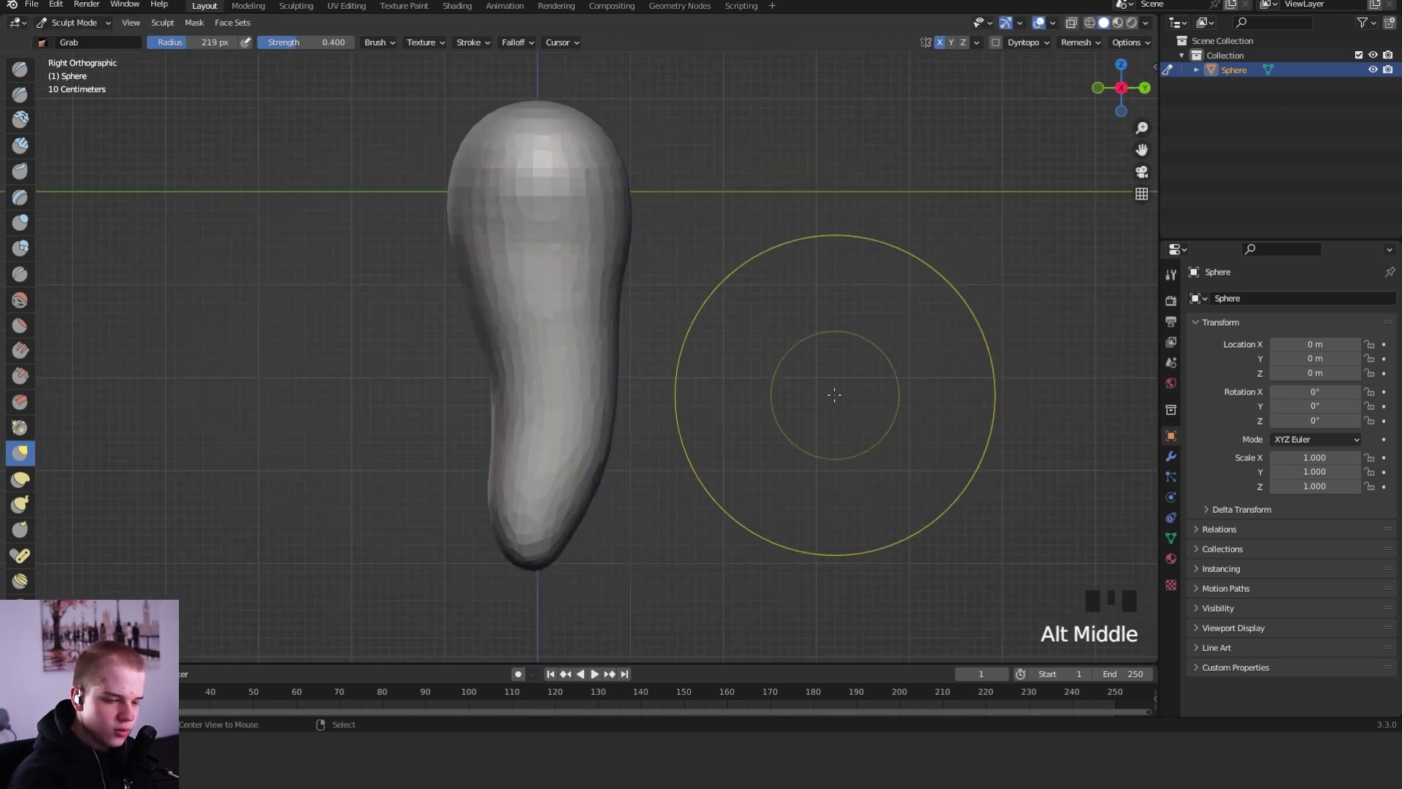
key("f")
key("f")
key("f")
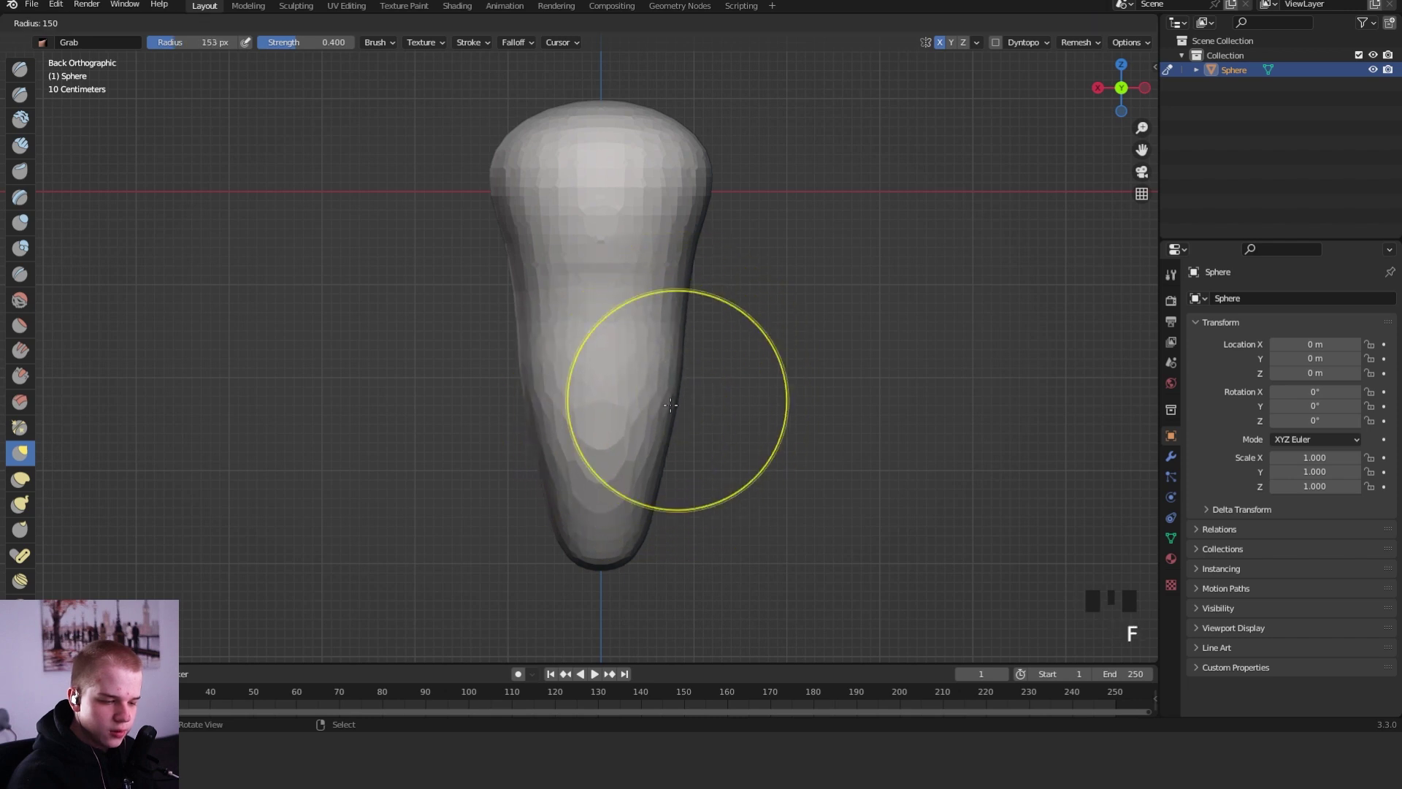
left_click(696, 422)
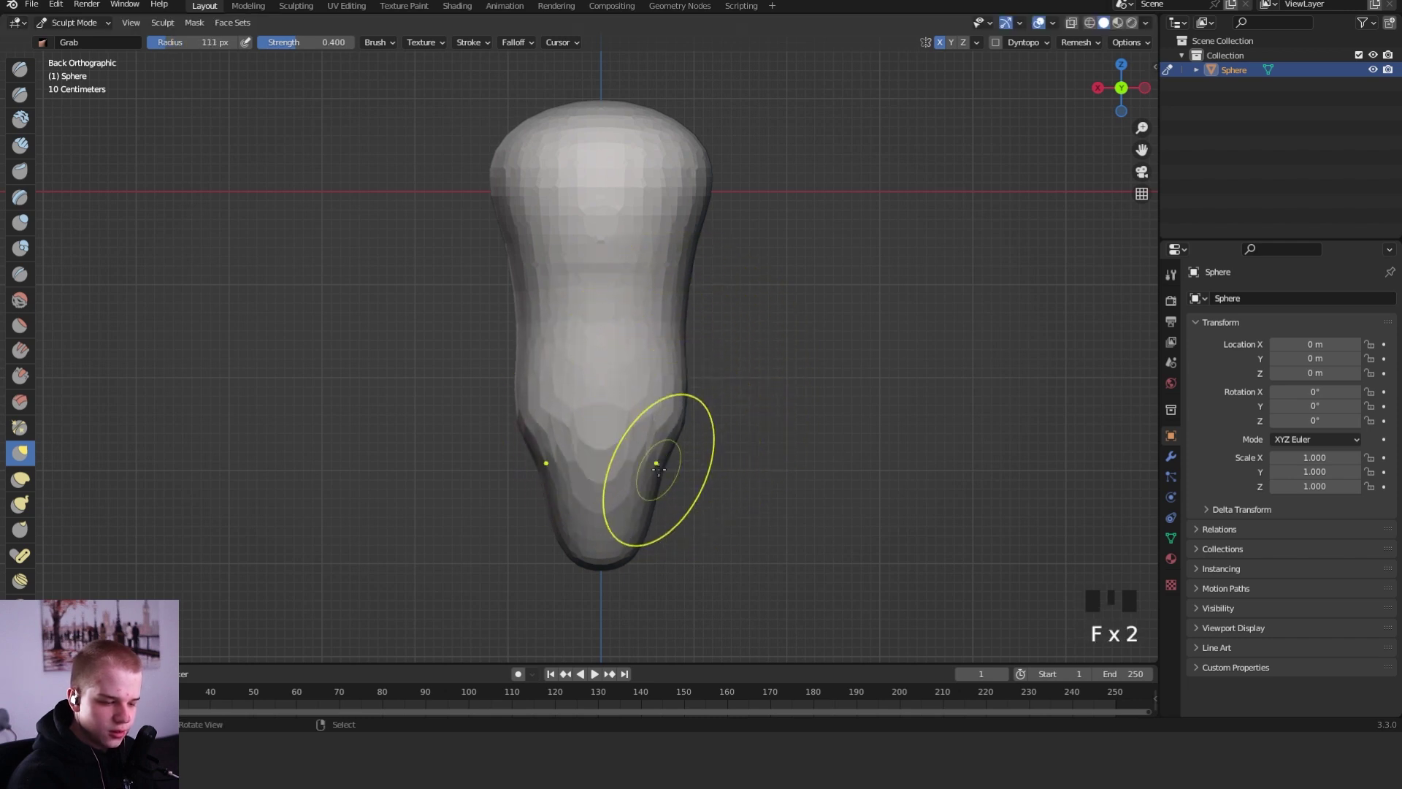
key("f")
left_click(674, 353)
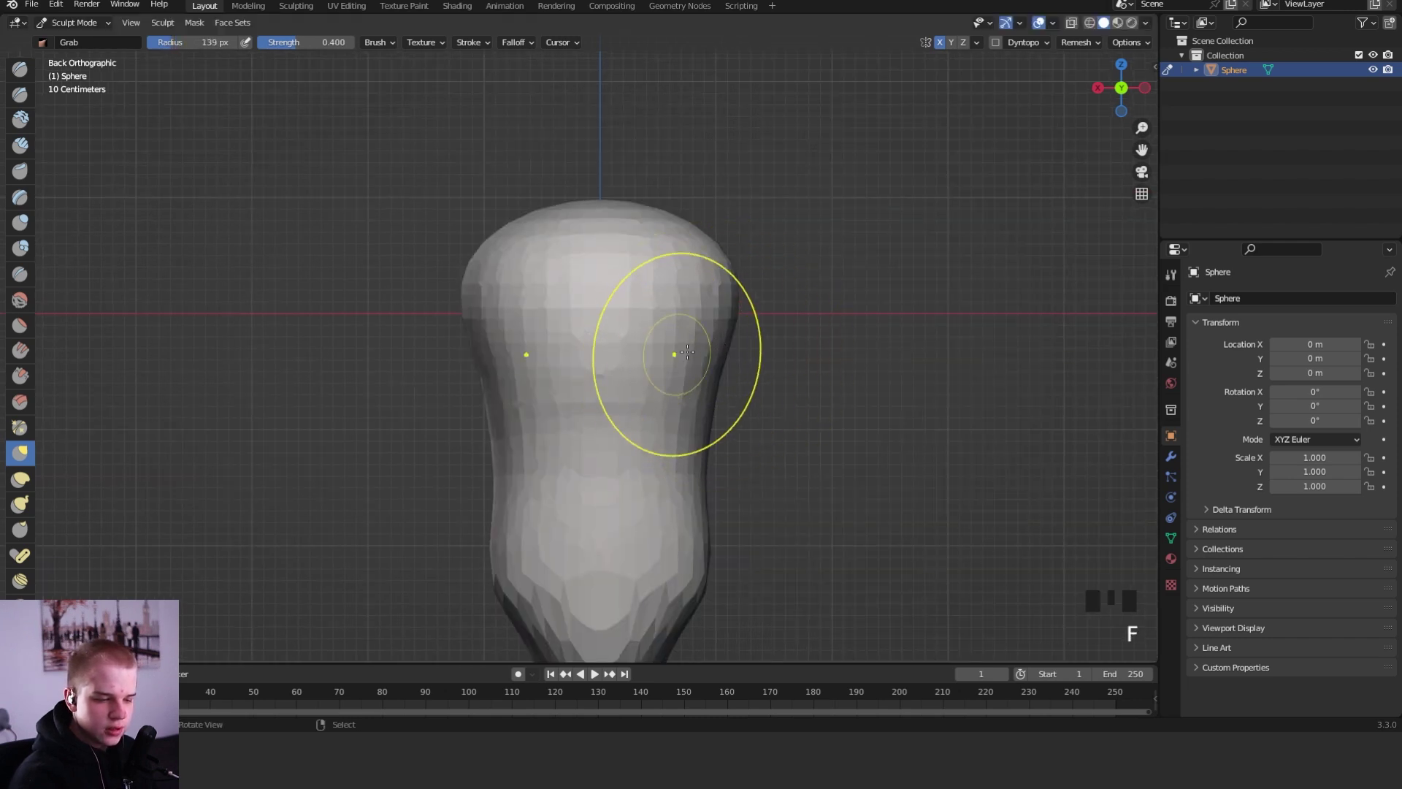
key("f")
left_click(729, 352)
left_click_drag(729, 351, 745, 304)
key("ctrl+z")
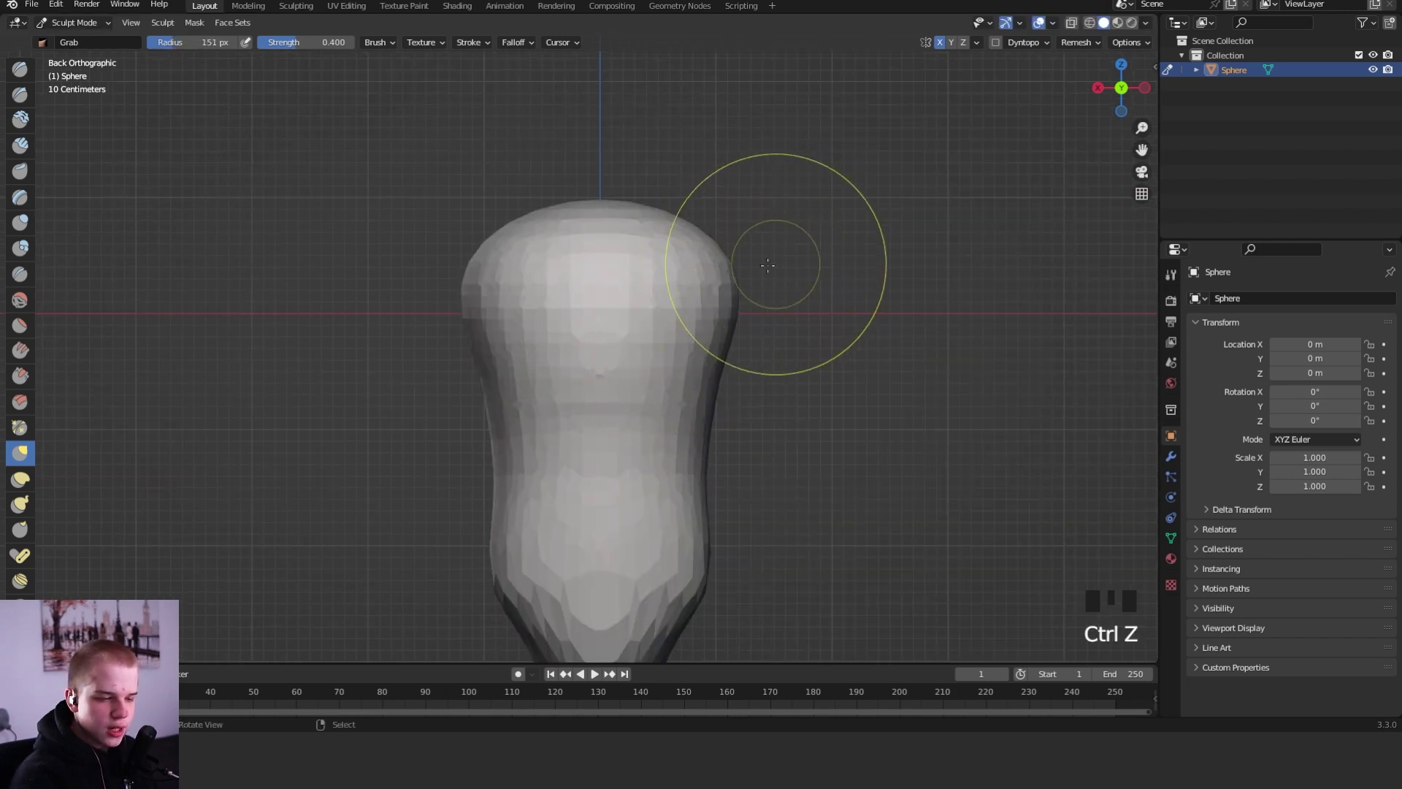
- Widen the upper torso into shoulders by pulling its sides outward with the Grab brush
middle_click_drag(767, 265, 737, 334, "shift")
key("f")
left_click(701, 330)
left_click_drag(677, 326, 692, 322)
left_click_drag(689, 330, 714, 332)
- Refine the torso's side profile by pushing in the upper chest and the back with the Grab brush at about 120 to 177 px radius
mouse_move(751, 337)
middle_mouse_down()
mouse_move(641, 365)
mouse_move(748, 323)
middle_mouse_up()
scroll(745, 326, "down", 3)
mouse_move(675, 389)
left_mouse_down()
mouse_move(654, 393)
mouse_move(639, 440)
left_mouse_up()
key("f")
left_click(808, 393)
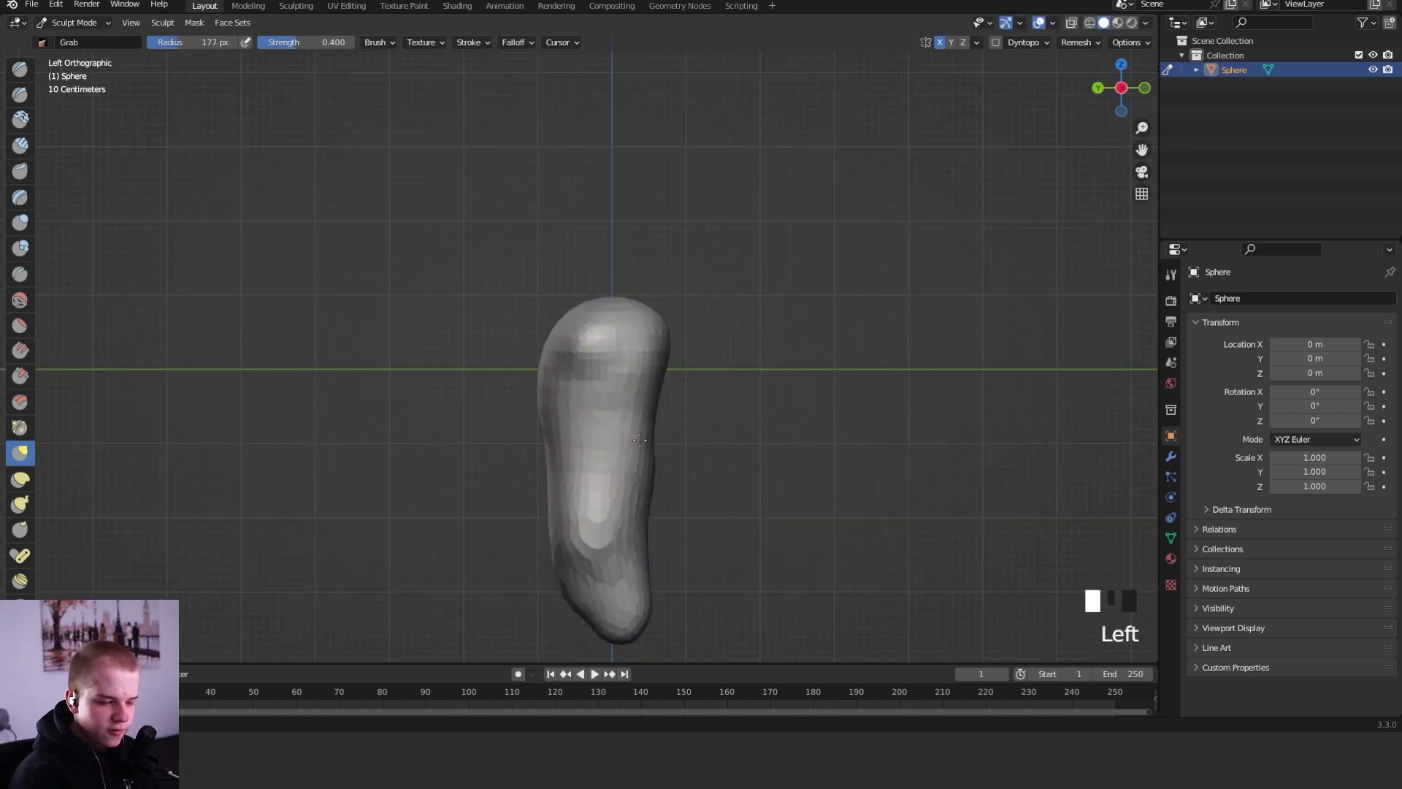
key("f")
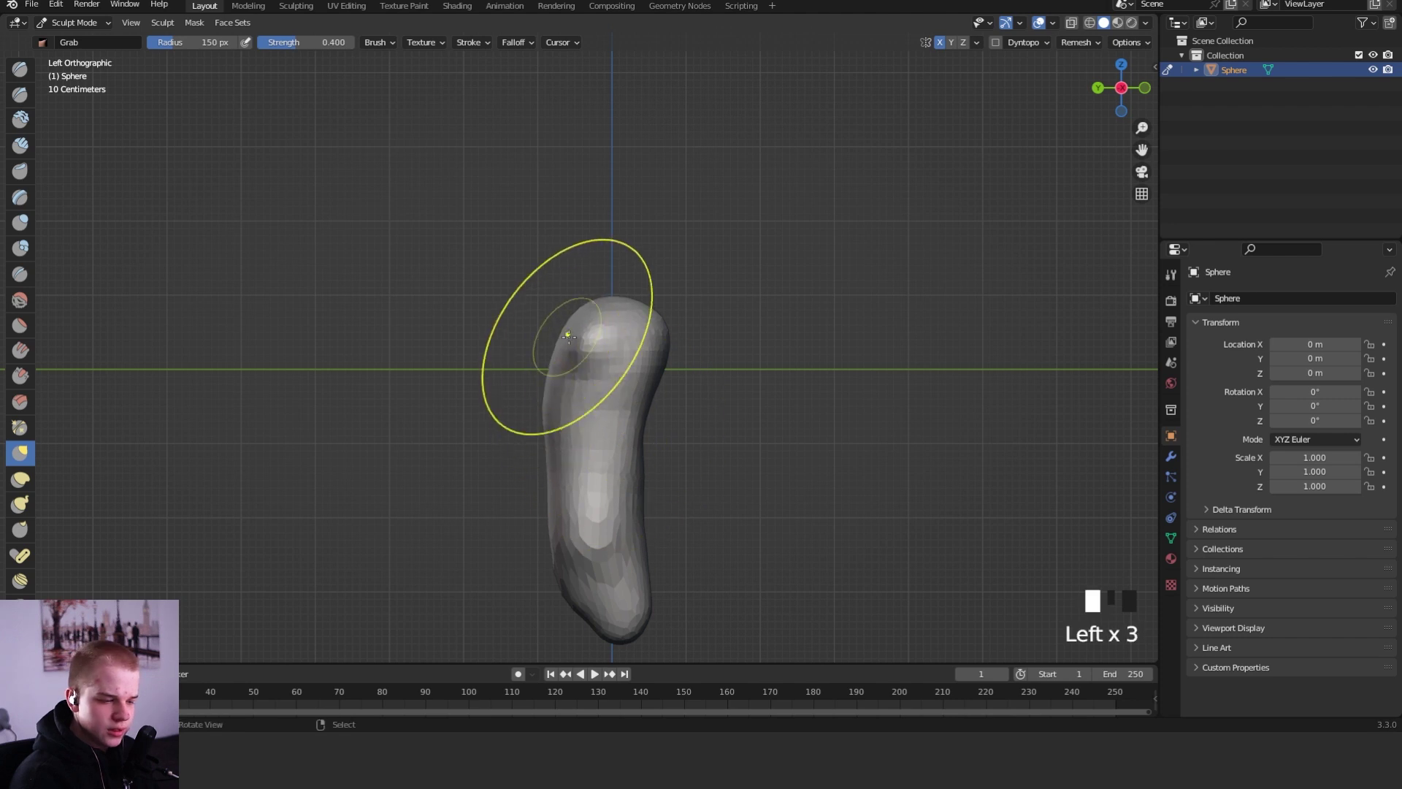
key("f")
left_click(650, 374)
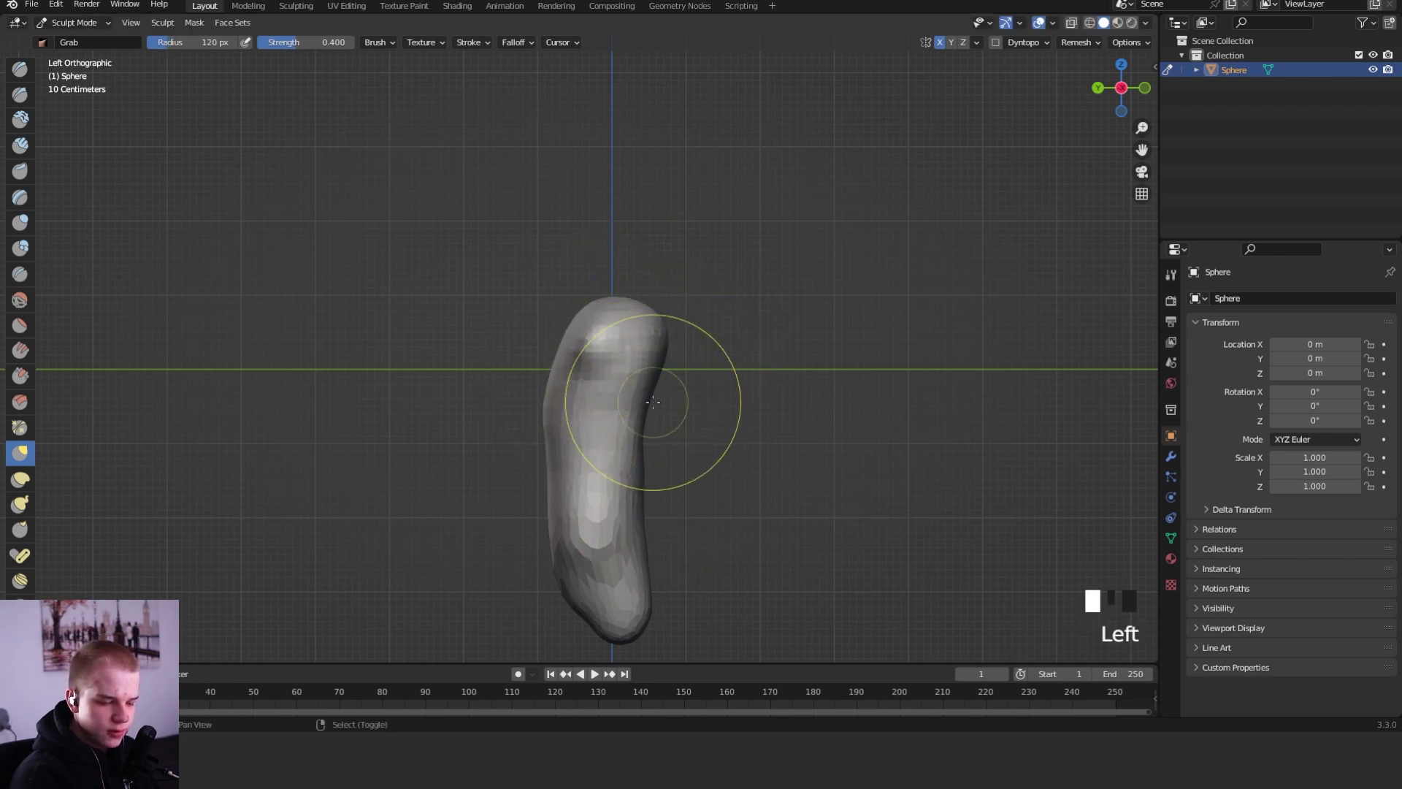
- Pull out the rear of the lower torso in side view to form the buttocks with the Grab brush at about 109 px radius
middle_click_drag(652, 402, 662, 338, "shift")
key("f")
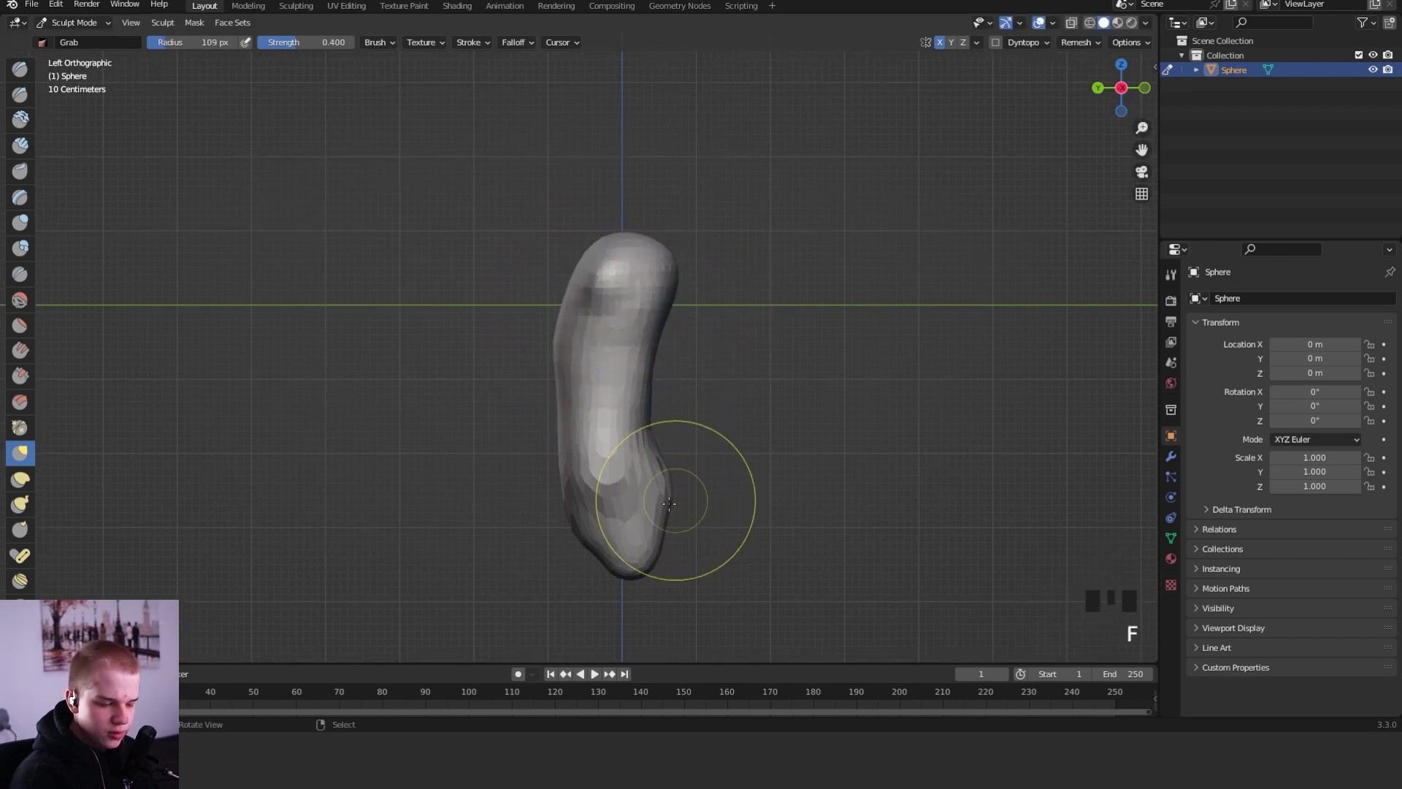
key("f")
mouse_move(610, 530)
left_mouse_down()
mouse_move(639, 517)
mouse_move(607, 493)
mouse_move(648, 492)
left_mouse_up()
left_click(758, 519)
- Carve the lower ribcage arch into the torso in Back Orthographic view with the Crease brush at about 43 px radius
key("ctrl+KP_1")
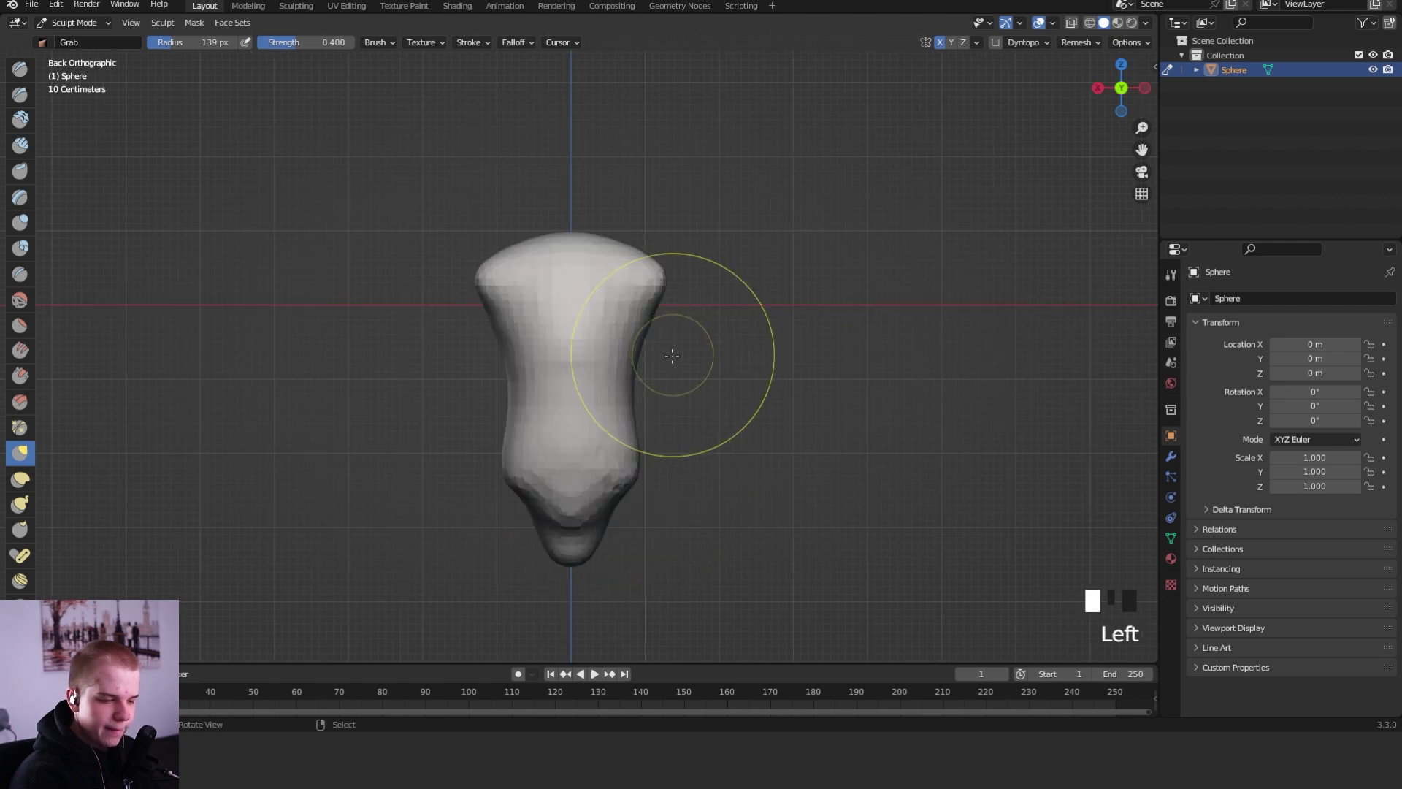
middle_click_drag(673, 354, 655, 369, "shift")
middle_click_drag(661, 423, 669, 353, "ctrl")
key("shift+c")
key("f")
left_click(686, 391)
middle_click_drag(659, 403, 654, 363, "ctrl")
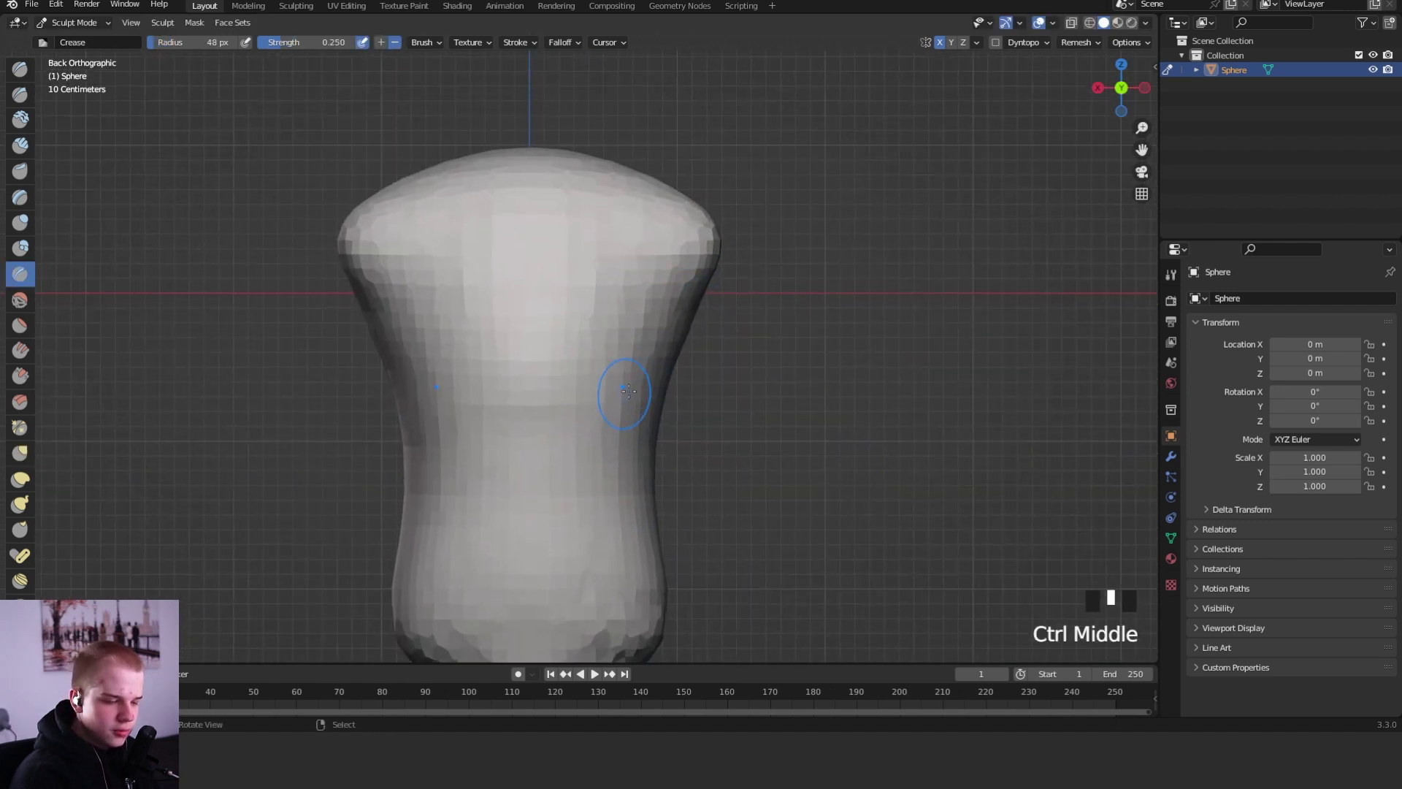
key("f")
left_click(584, 349)
middle_click_drag(567, 325, 546, 368, "ctrl")
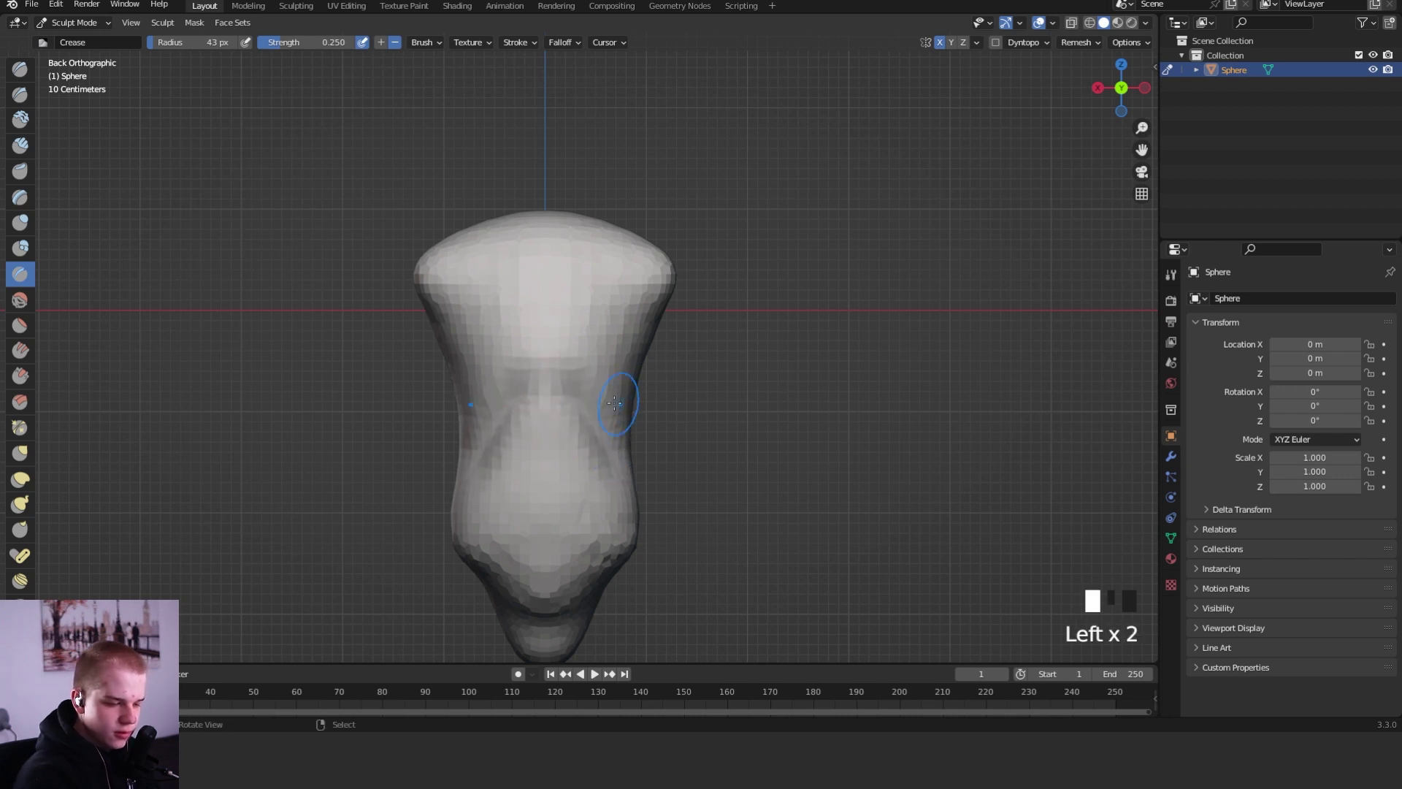
- Extend the ribcage crease around both sides of the waist with the Crease brush
left_click_drag(615, 403, 627, 414)
middle_click_drag(632, 410, 577, 396)
left_click_drag(585, 402, 654, 443)
mouse_move(676, 440)
middle_mouse_down()
mouse_move(623, 437)
mouse_move(774, 469)
mouse_move(671, 391)
middle_mouse_up()
- Adjust the torso sides around the ribcage and waist with the Grab brush
key("g")
key("f")
left_click(752, 381)
key("f")
left_click(763, 342)
- Carve creases beneath both shoulders and around to the opposite side of the torso with the Crease brush at about 65 px radius
key("shift+c")
key("f")
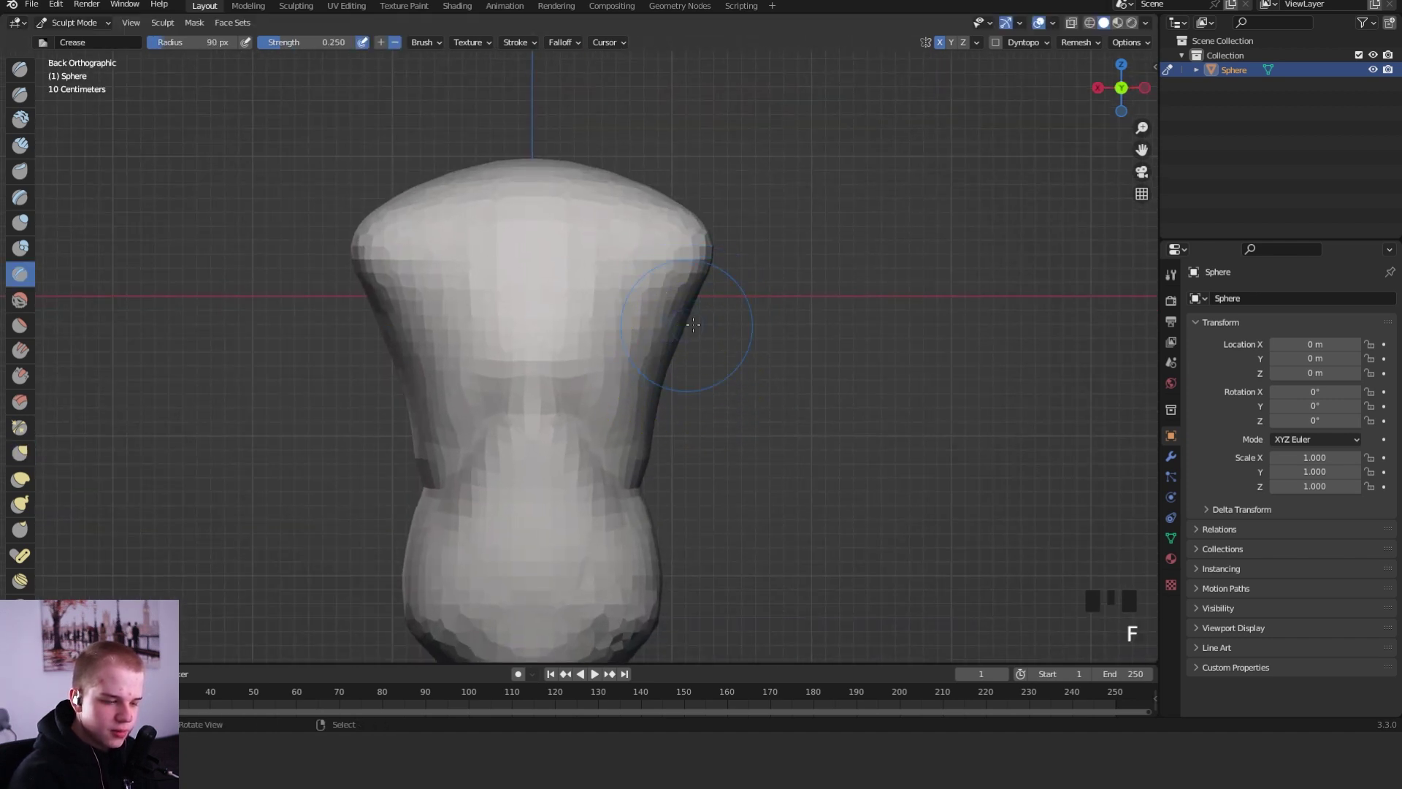
left_click(756, 322)
middle_click_drag(740, 310, 649, 293)
left_click_drag(641, 303, 606, 288)
mouse_move(760, 336)
middle_mouse_down("alt")
mouse_move(870, 379)
mouse_move(823, 382)
mouse_move(774, 326)
mouse_move(663, 310)
middle_mouse_up("alt")
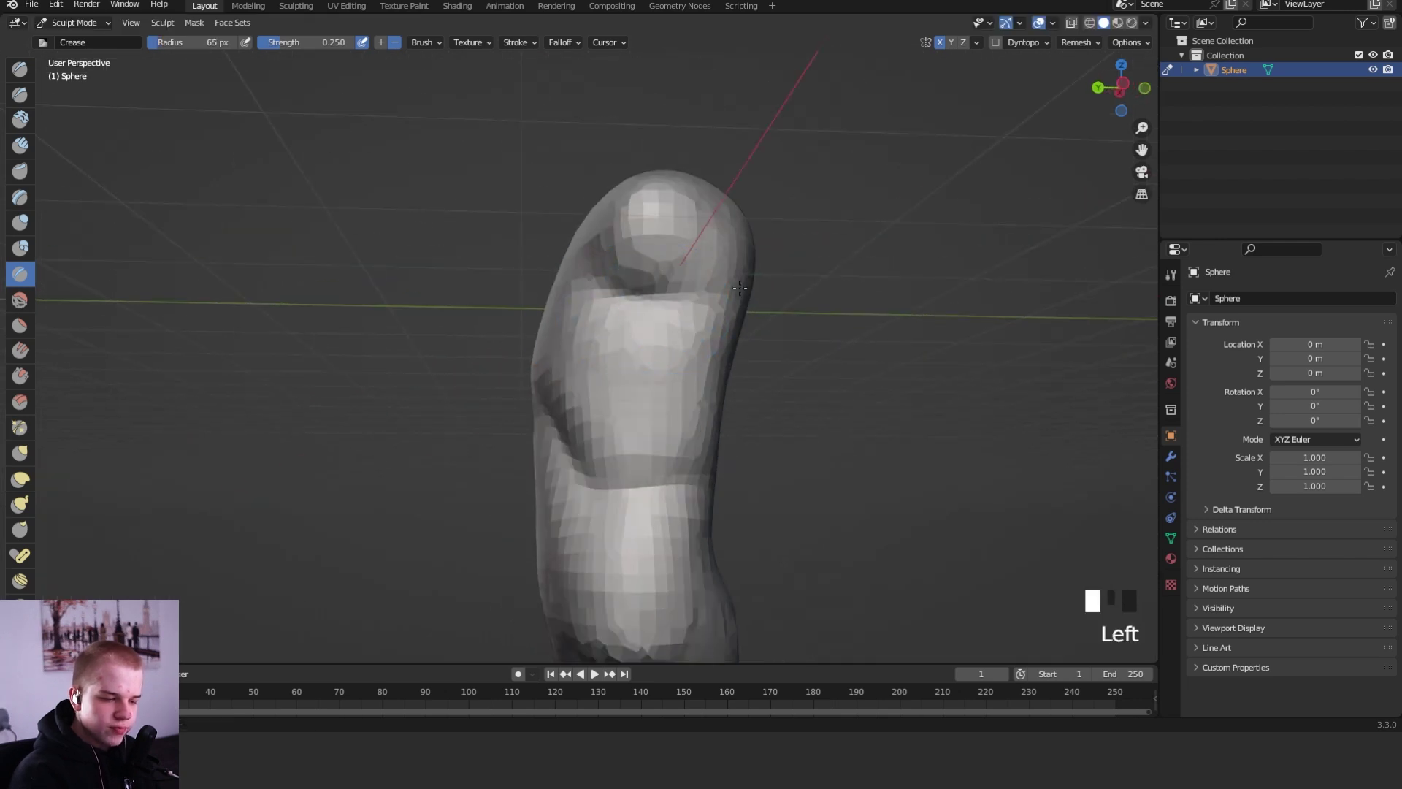
middle_click_drag(831, 314, 585, 379, "alt")
middle_click_drag(767, 356, 558, 292, "alt")
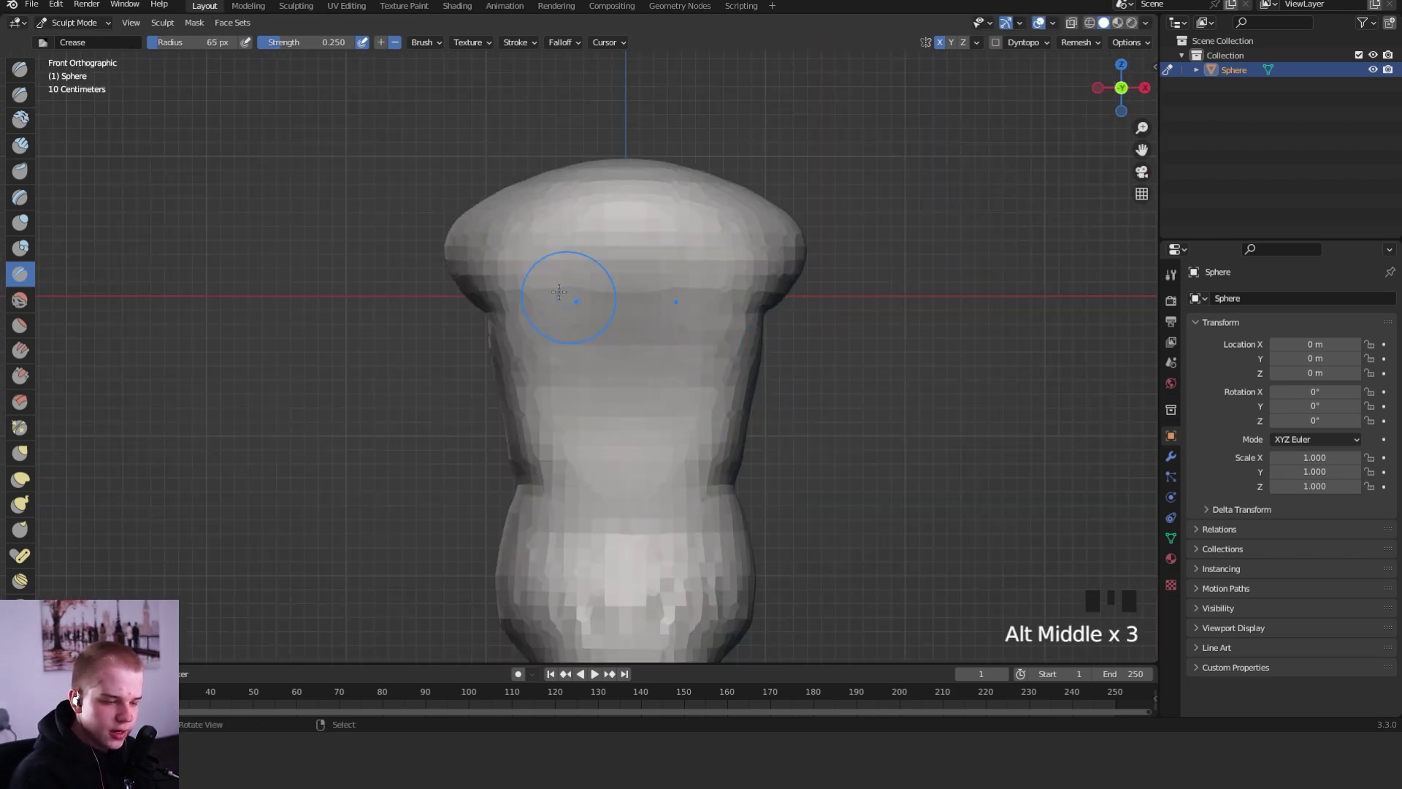
- Shape the armpits and shoulder undersides in Front Orthographic view with the Grab brush at about 107 px radius
key("g")
key("f")
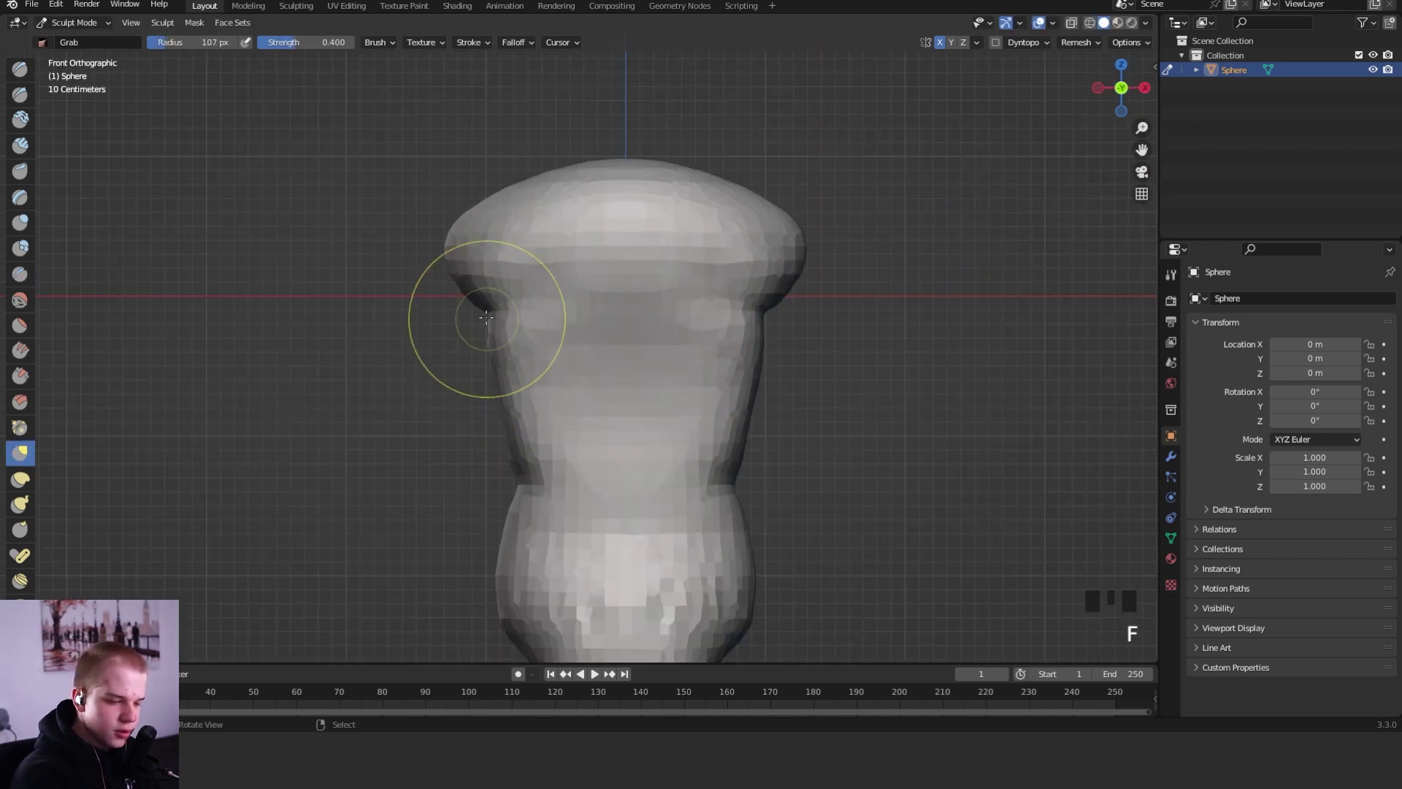
left_click(495, 298)
left_click(495, 298)
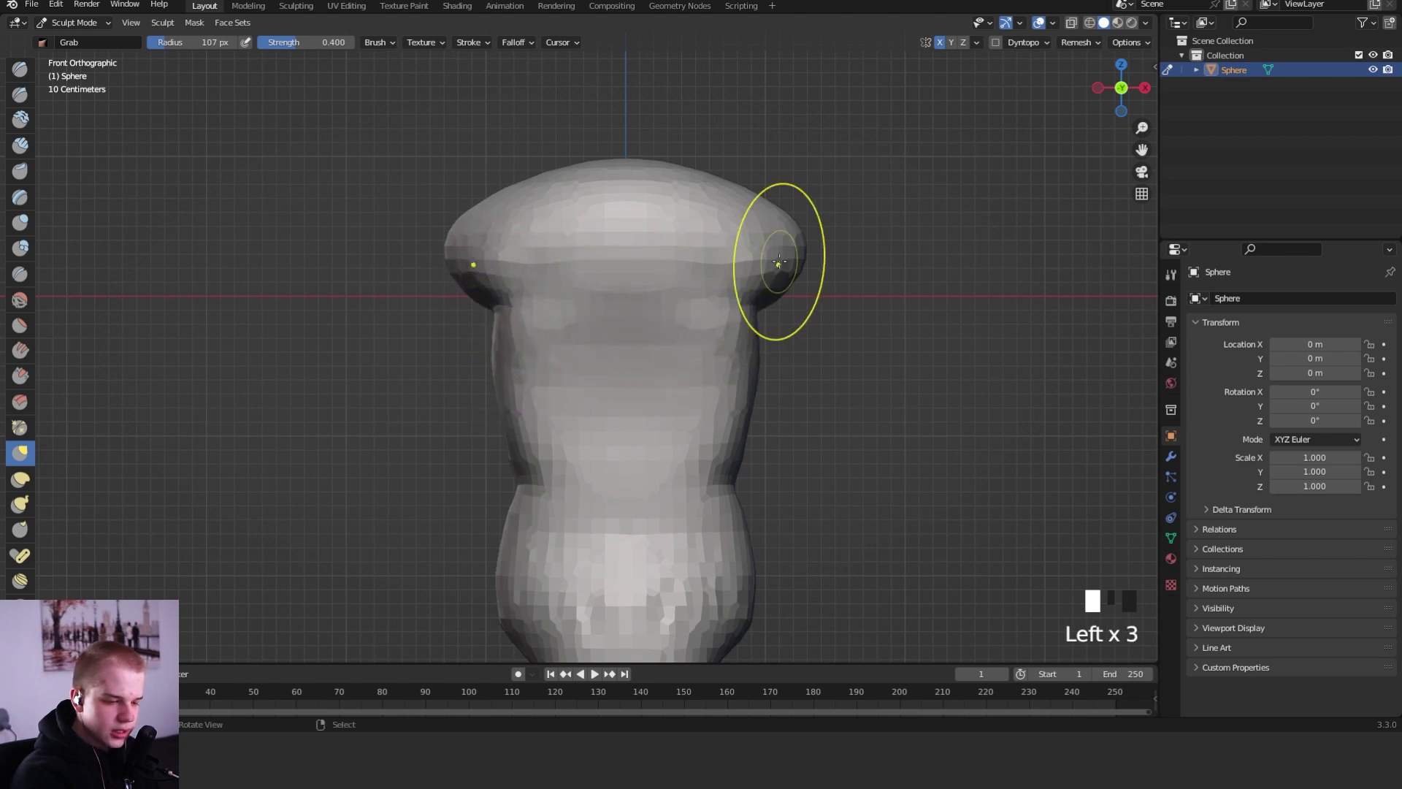
left_click_drag(779, 262, 783, 257)
- Round the shoulder caps from an angled view with the Grab brush at about 123 px radius
middle_click_drag(792, 264, 938, 279, "alt")
mouse_move(939, 280)
middle_mouse_down("shift")
mouse_move(824, 287)
mouse_move(767, 311)
middle_mouse_up("shift")
key("f")
left_click(663, 297)
middle_click_drag(690, 277, 649, 284)
left_click(680, 289)
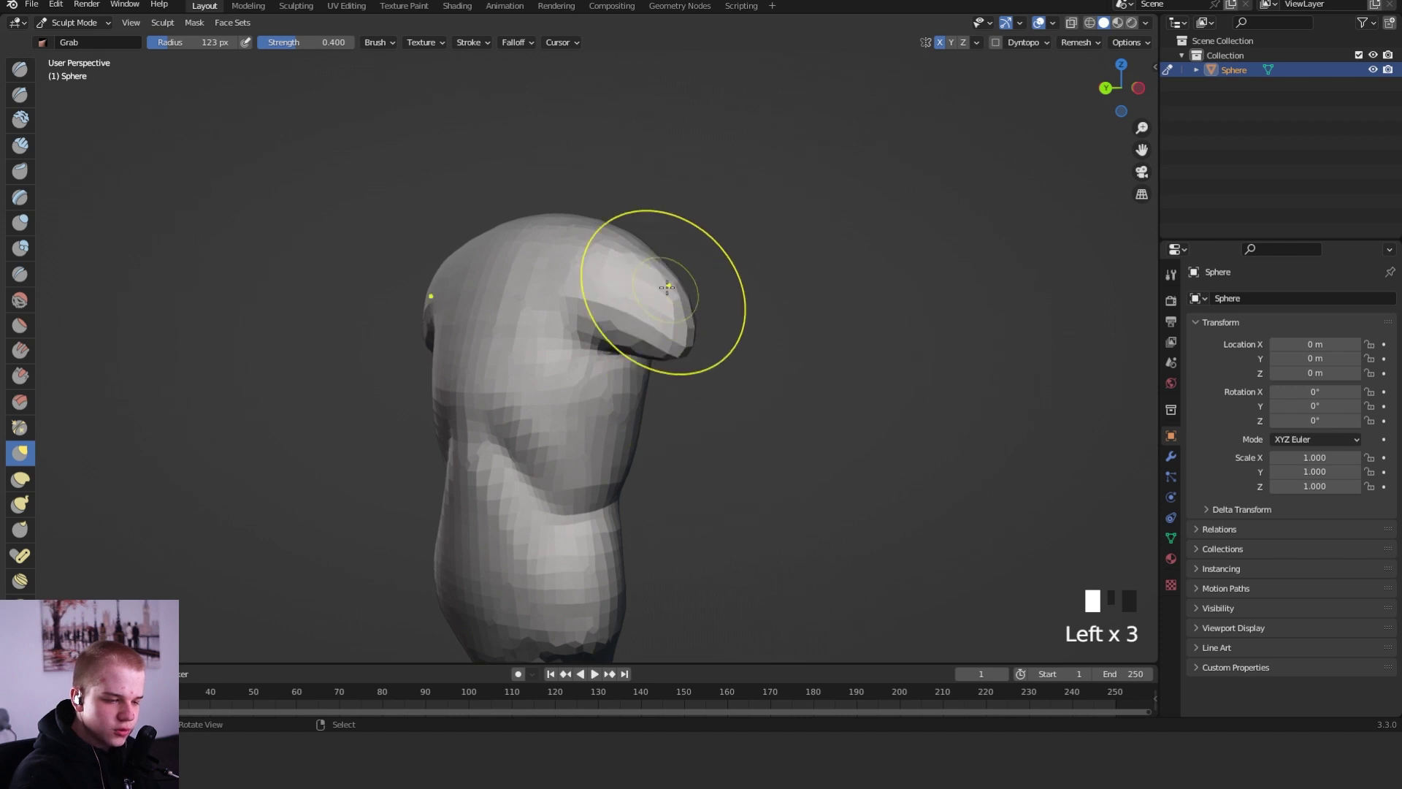
left_click_drag(666, 287, 672, 285)
- Reshape the hips and lower torso sides in Back Orthographic view with the Grab brush at about 160 px radius
mouse_move(686, 277)
middle_mouse_down("alt")
mouse_move(776, 260)
mouse_move(647, 260)
middle_mouse_up("alt")
middle_click_drag(634, 437, 764, 134, "shift")
key("f")
left_click(823, 341)
key("f")
left_click(733, 350)
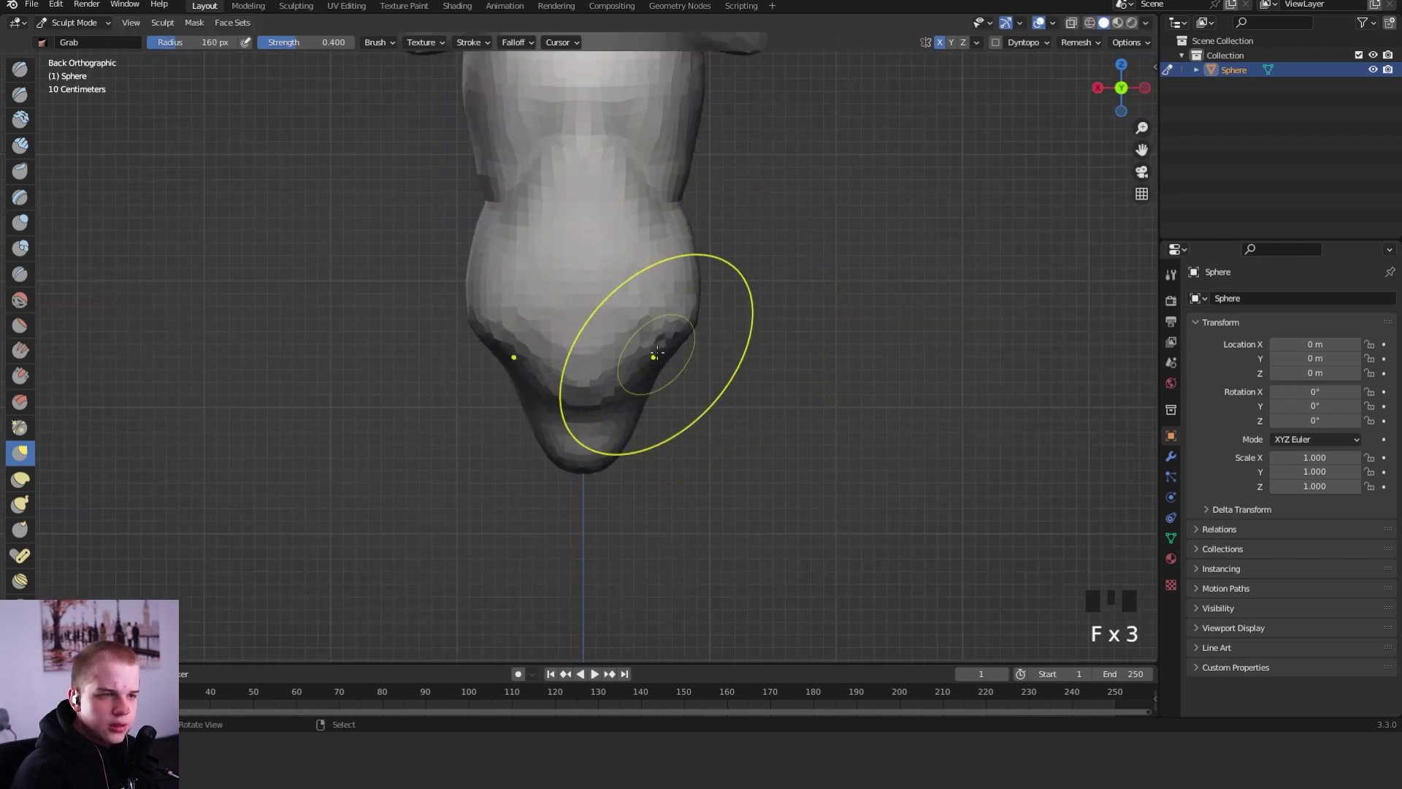
key("f")
left_click(695, 317)
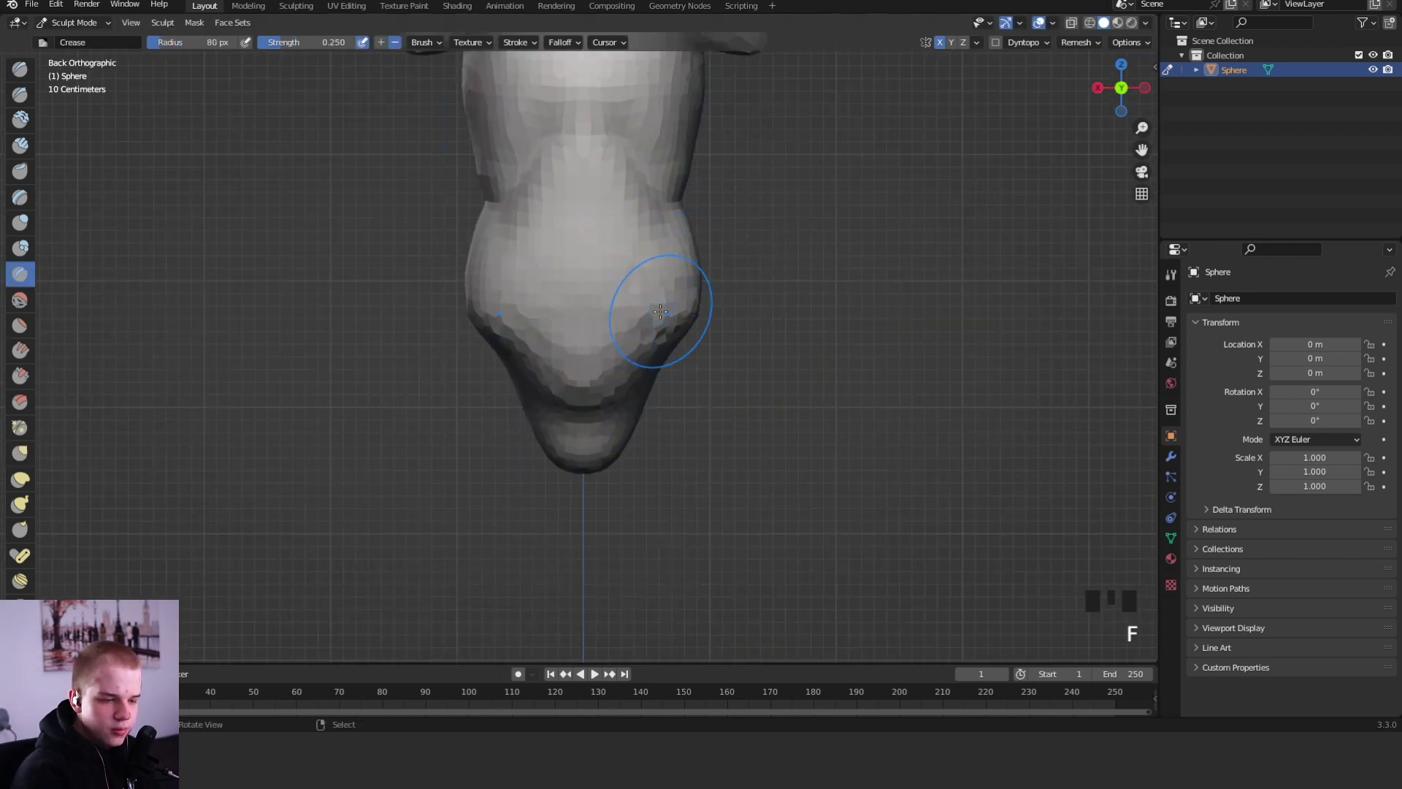
- Define the lower edge of the hips with the Crease brush at about 97 px radius
key("f")
key("shift+c")
key("f")
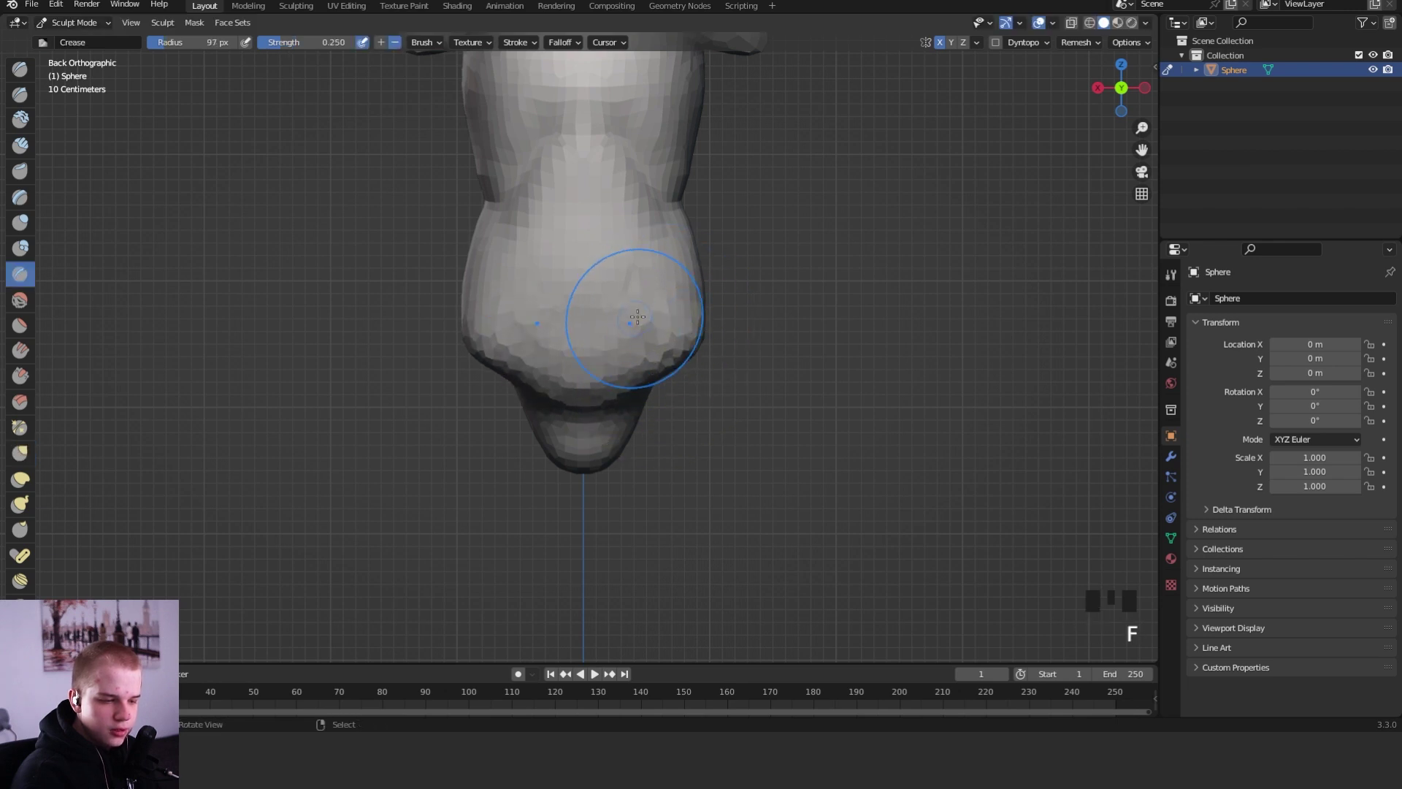
left_click(693, 322)
- Build up volume on the upper torso with the Clay Strips brush
middle_click_drag(675, 252, 656, 331, "shift")
middle_click_drag(656, 331, 672, 260, "ctrl")
key("c")
key("f")
mouse_move(643, 358)
middle_mouse_down("ctrl")
mouse_move(643, 380)
mouse_move(628, 350)
mouse_move(613, 380)
mouse_move(642, 297)
mouse_move(619, 401)
mouse_move(692, 275)
mouse_move(686, 296)
middle_mouse_up("ctrl")
- Adjust the shoulders with the Grab brush and raise a ridge along the collarbones with the inverted Crease brush
key("g")
key("f")
key("f")
key("shift+c")
mouse_move(634, 282)
left_mouse_down("ctrl")
mouse_move(737, 252)
mouse_move(770, 263)
left_mouse_up("ctrl")
- Pull a neck upward from the top of the torso in side view with the Grab brush at about 164 px radius
mouse_move(719, 267)
middle_mouse_down("alt")
mouse_move(599, 269)
mouse_move(752, 275)
mouse_move(585, 295)
mouse_move(737, 241)
middle_mouse_up("alt")
key("g")
key("f")
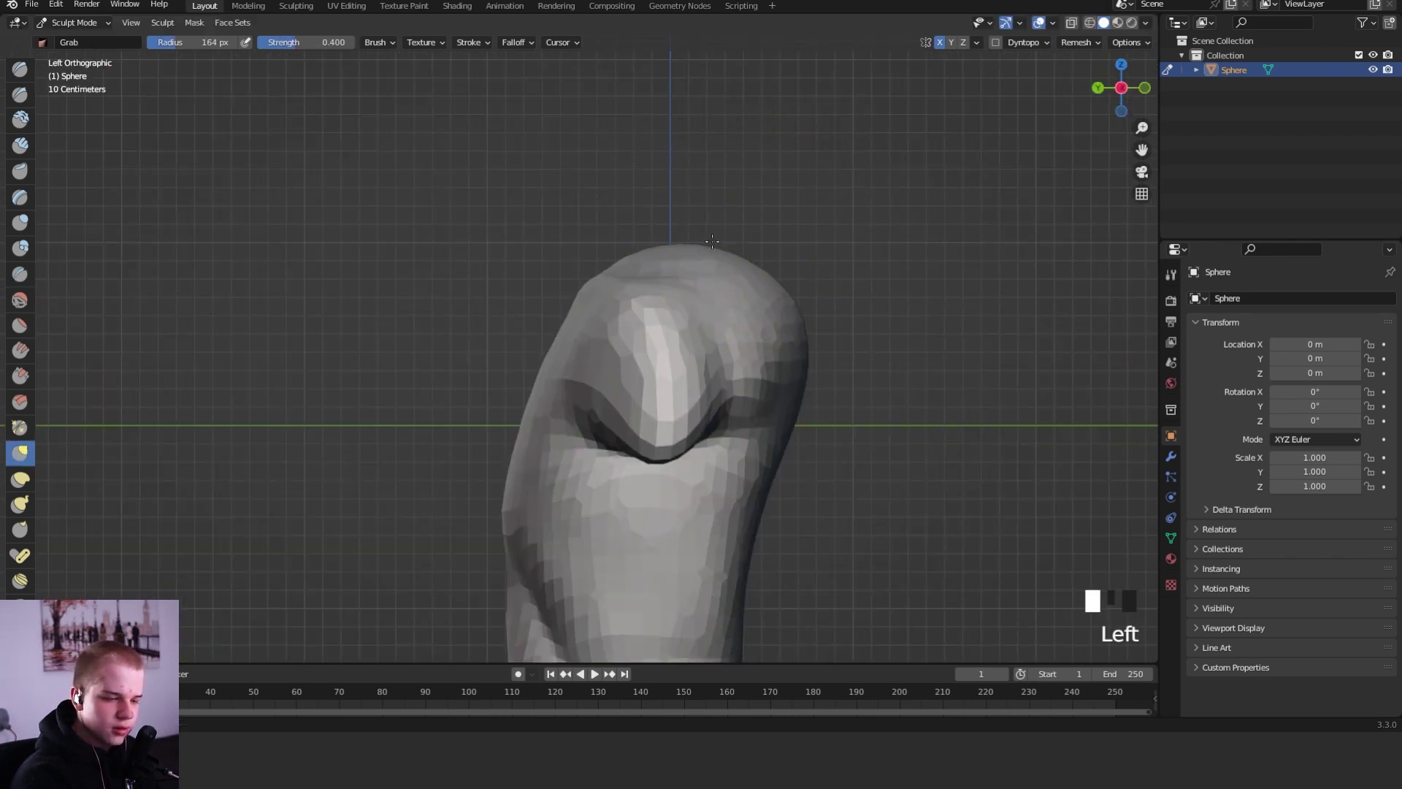
left_click_drag(698, 143, 699, 58)
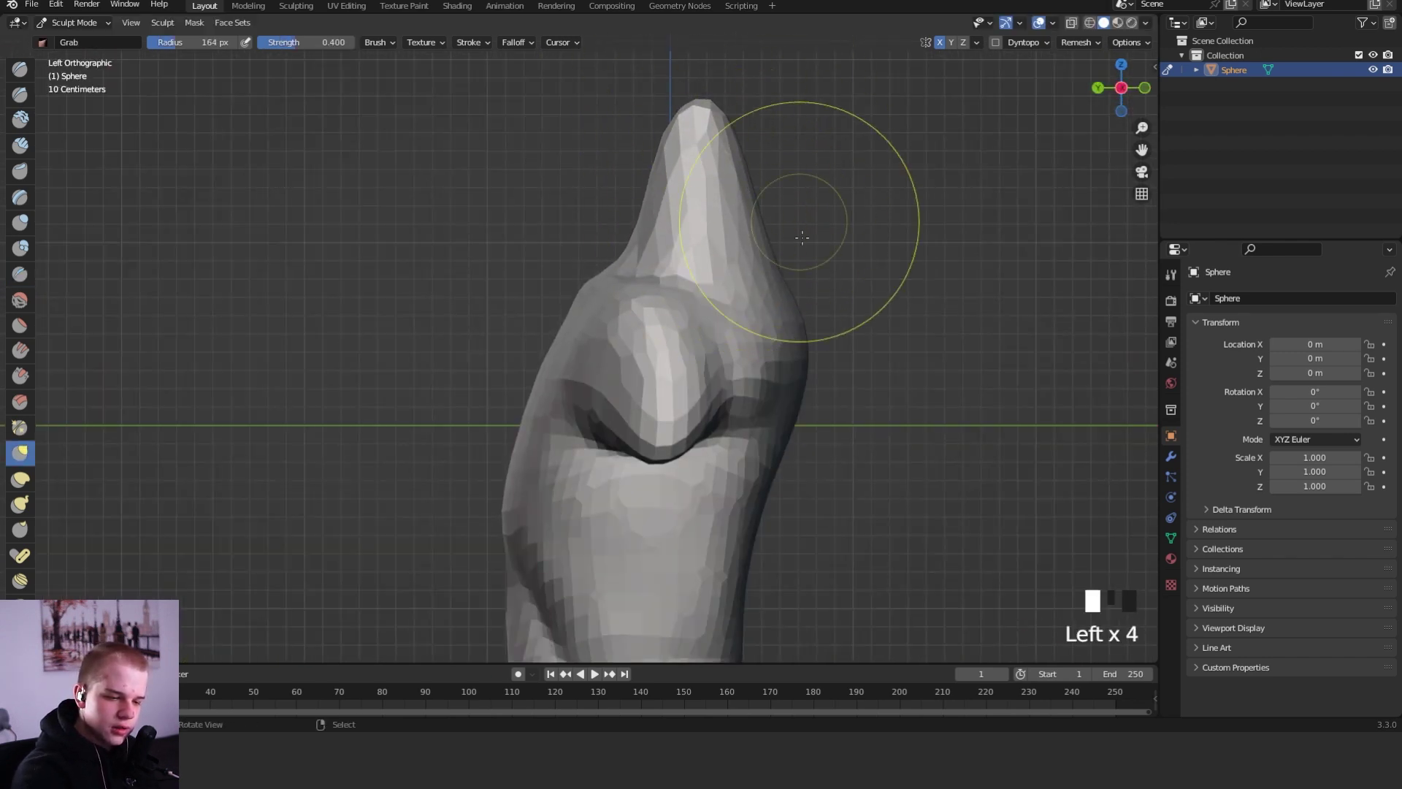
key("f")
left_click(929, 293)
left_click_drag(807, 337, 804, 336)
- Fill the gap between the two neck peaks by pulling its centre upward in Back Orthographic view
middle_click_drag(747, 316, 628, 292, "alt")
middle_click_drag(610, 190, 585, 271, "shift")
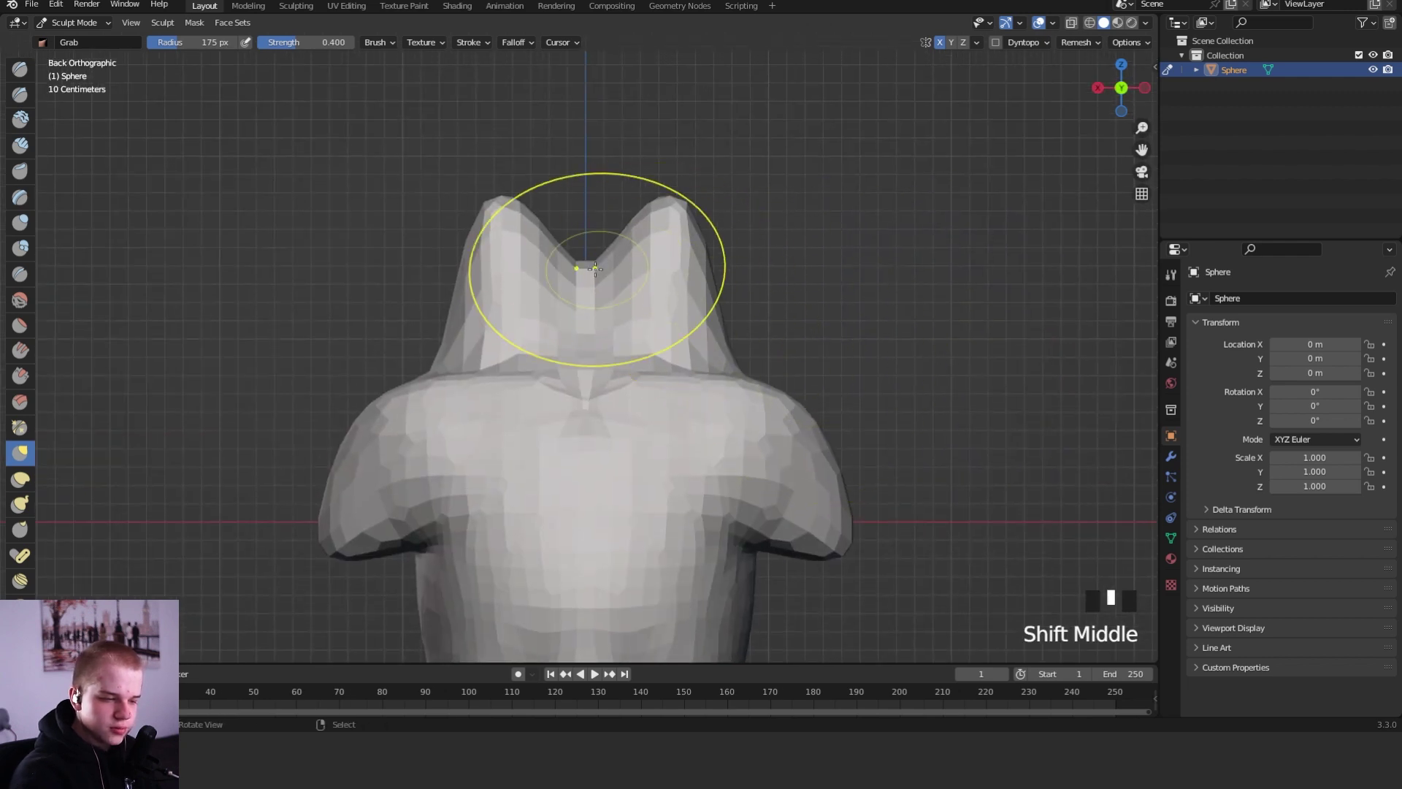
left_click_drag(585, 264, 585, 216)
left_click_drag(586, 241, 586, 201)
- Narrow the neck by pulling both sides inward with the Grab brush and remesh the sculpt
left_click_drag(695, 256, 659, 272)
left_click_drag(683, 284, 661, 289)
left_click_drag(690, 307, 669, 305)
mouse_move(670, 255)
left_mouse_down()
mouse_move(654, 249)
mouse_move(648, 266)
left_mouse_up()
left_click_drag(658, 278, 637, 282)
key("ctrl+r")
- Refine the neck and its slope into the shoulders with the Grab brush at about 91 to 113 px radius, smoothing the sides
key("f")
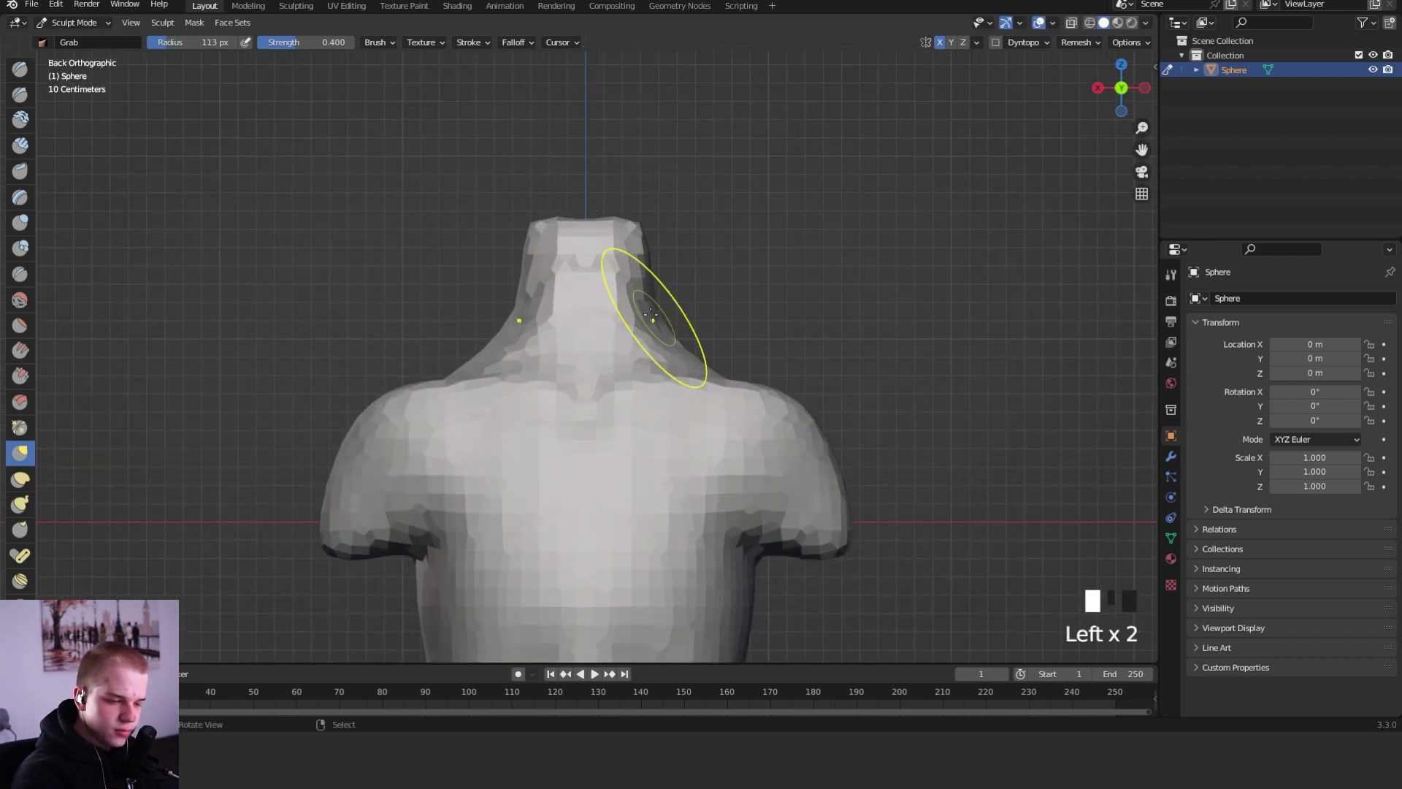
mouse_move(696, 240)
middle_mouse_down()
mouse_move(705, 256)
mouse_move(673, 310)
mouse_move(756, 303)
mouse_move(738, 299)
middle_mouse_up()
key("f")
key("f")
left_click_drag(636, 282, 650, 286, "shift")
left_click(736, 285)
left_click_drag(657, 278, 648, 284)
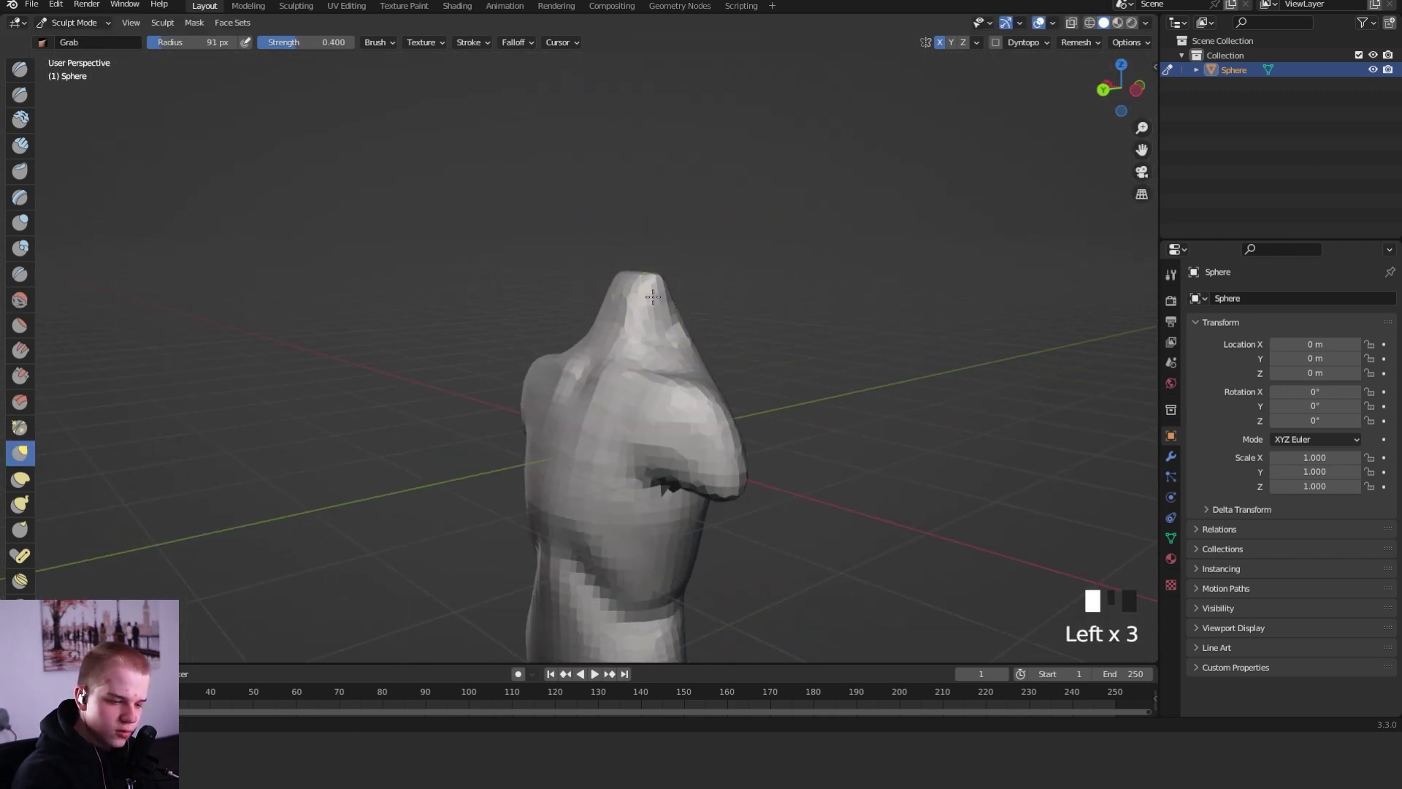
- Adjust the neck's profile in side view with the Grab brush at about 96 px radius
middle_click_drag(603, 294, 657, 287, "alt")
key("f")
left_click(663, 278)
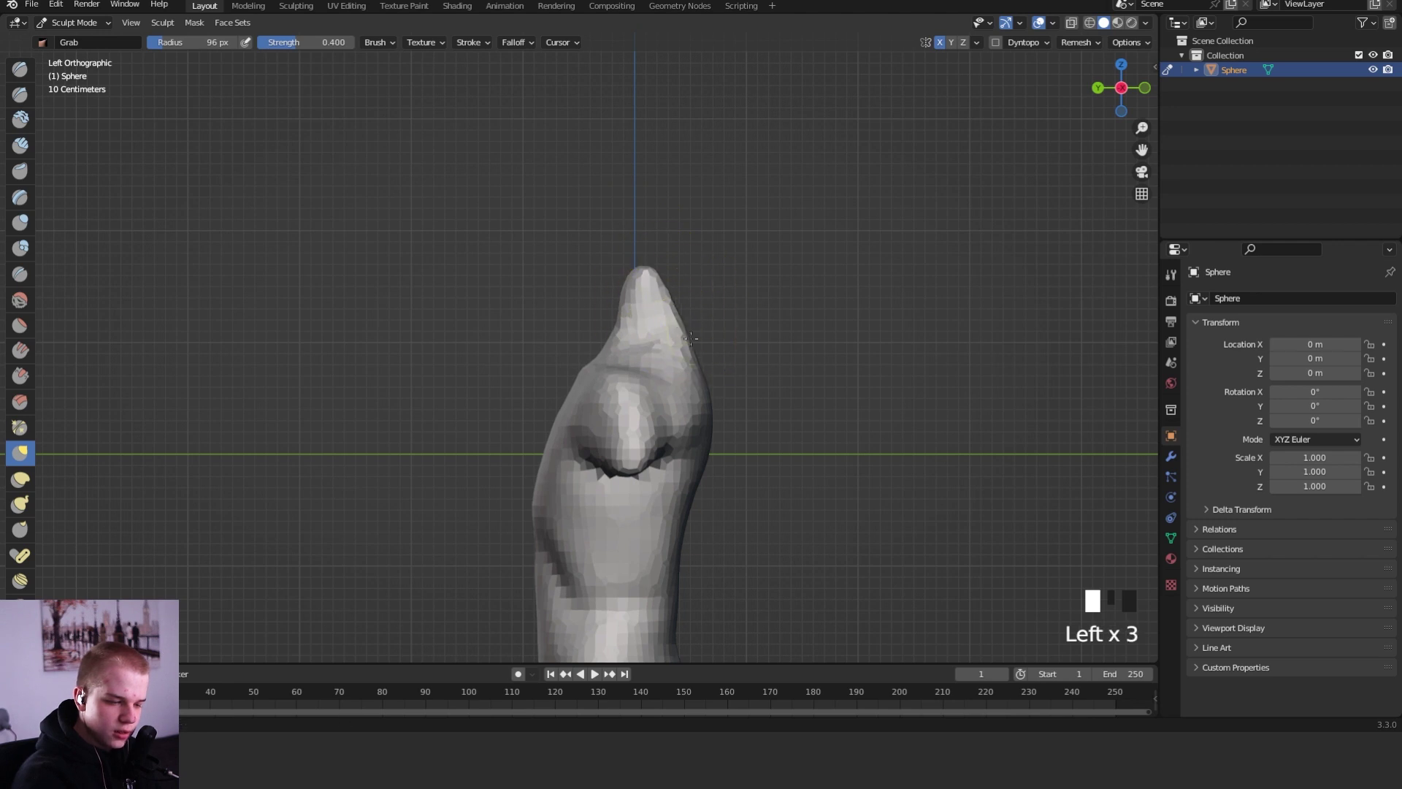
- Carve the lower chest line from the centre to the armpits with the Crease brush at about 47 px radius
middle_click_drag(682, 312, 688, 389, "alt")
key("shift+c")
key("f")
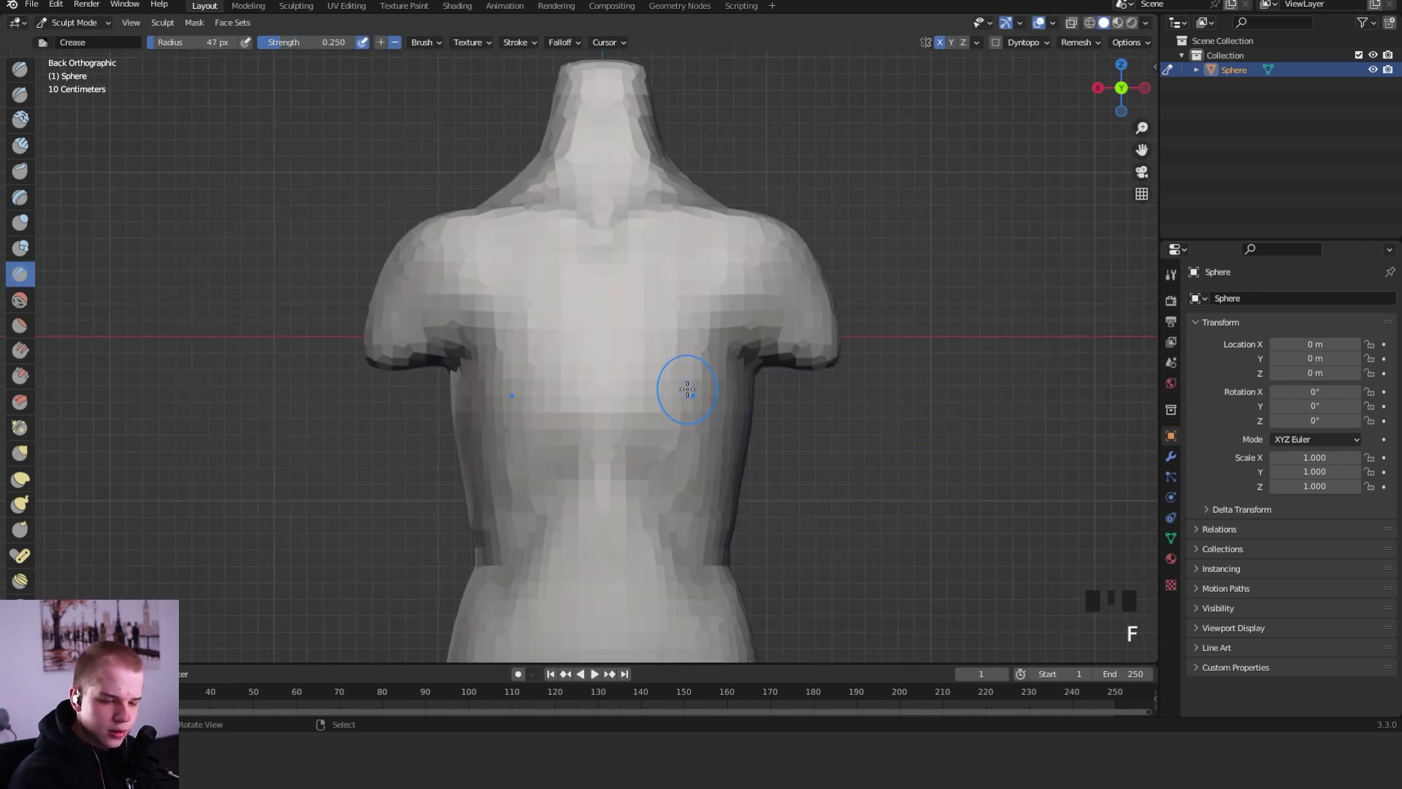
left_click_drag(742, 344, 766, 352)
key("ctrl+z")
left_click_drag(612, 398, 772, 352)
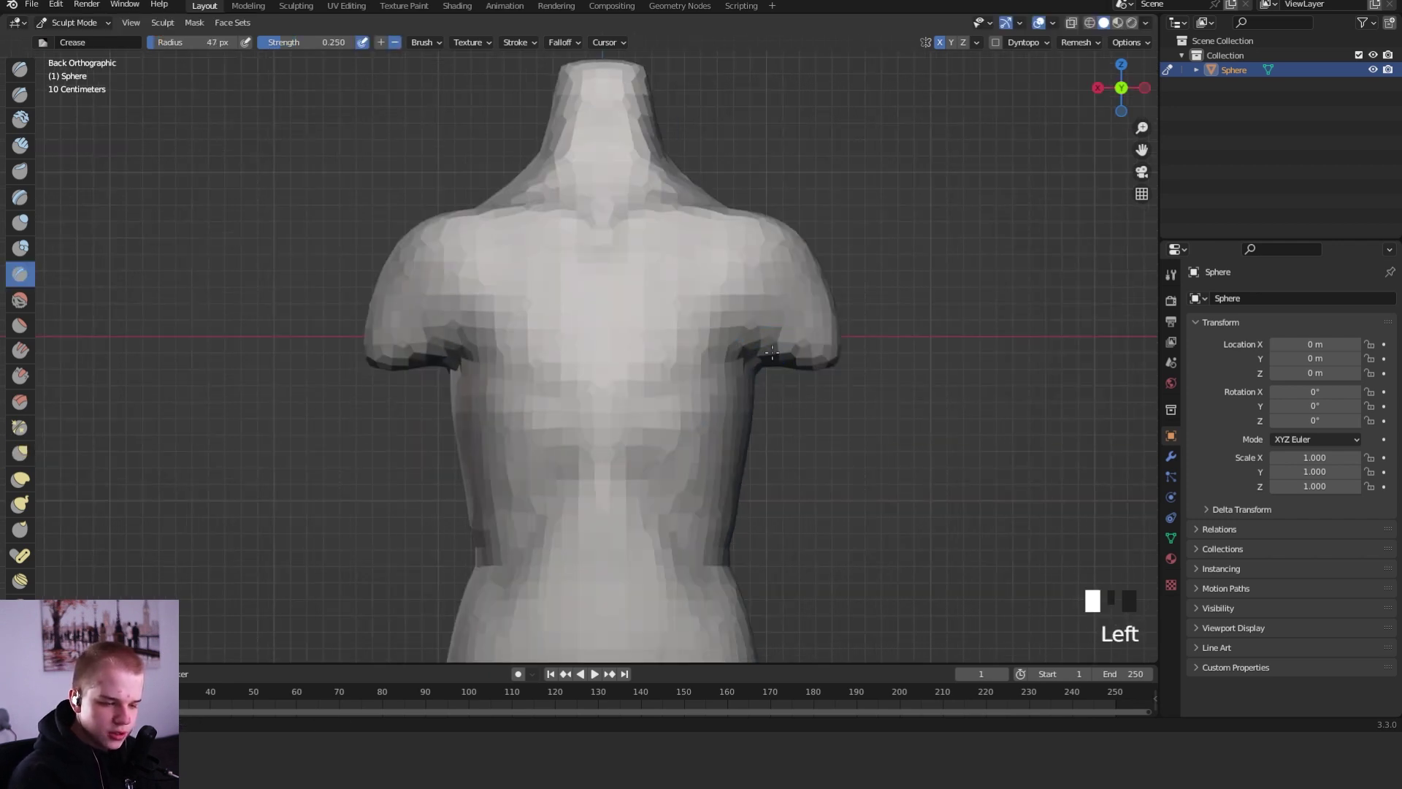
- Carve the deltoid borders, collarbone lines and the chest's centre line with the Crease brush at about 47 px radius
middle_click_drag(757, 288, 763, 333, "ctrl")
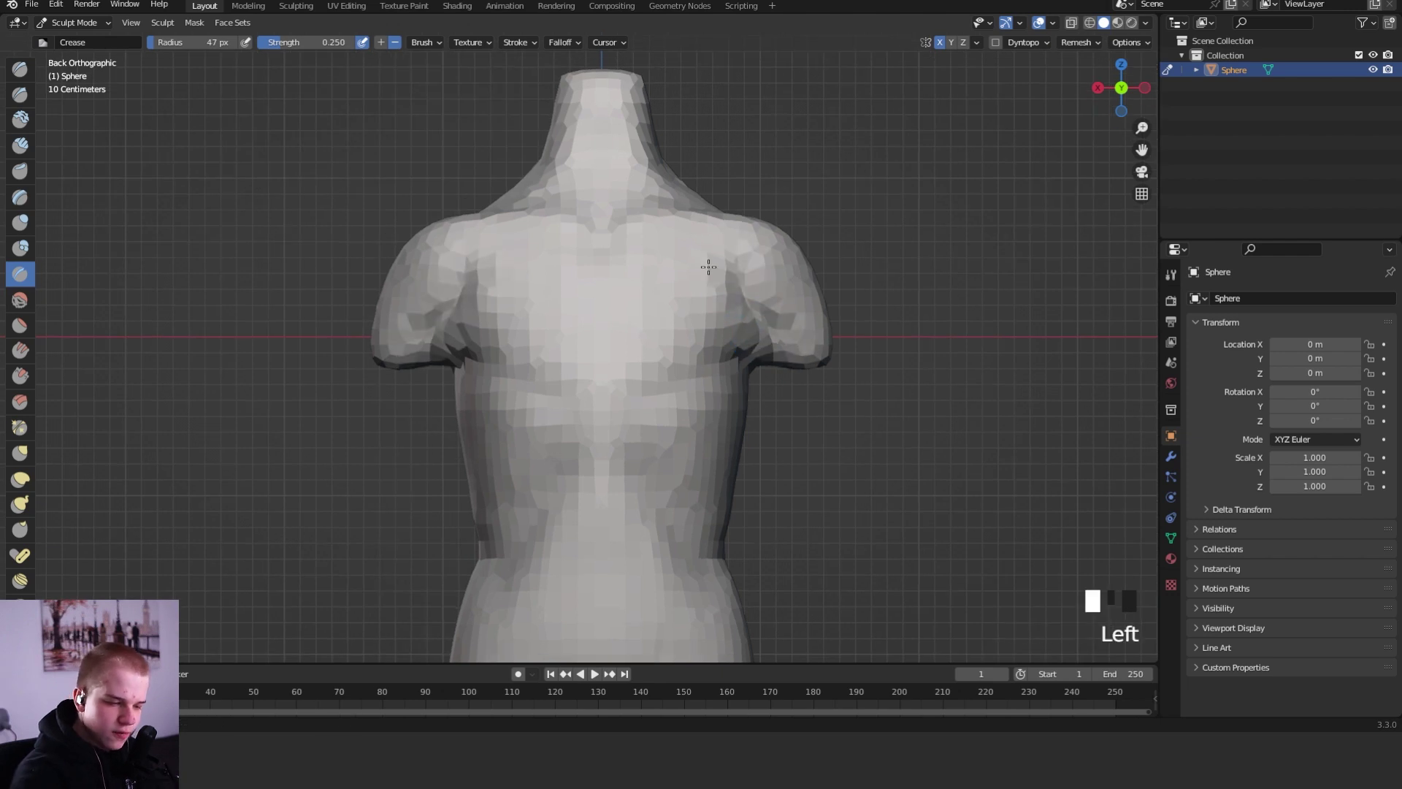
middle_click_drag(686, 256, 606, 277)
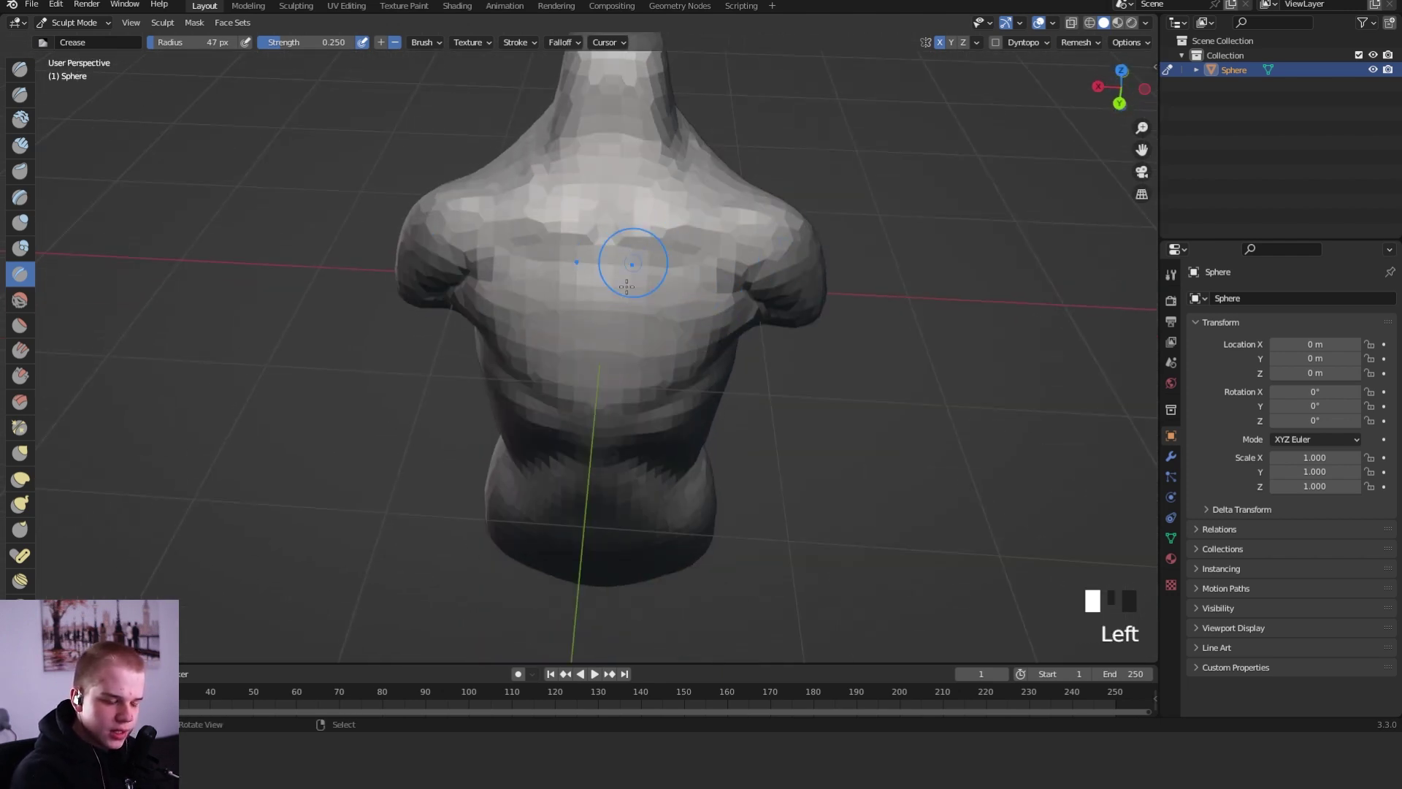
middle_click_drag(590, 422, 686, 380)
mouse_move(686, 379)
middle_mouse_down("shift")
mouse_move(650, 367)
mouse_move(636, 324)
middle_mouse_up("shift")
- Shape the neck-to-shoulder slope and lift the tops of the shoulders with the Grab brush at about 120 px radius
key("g")
key("f")
left_click(701, 338)
left_click_drag(661, 306, 666, 315)
left_click_drag(690, 300, 717, 284)
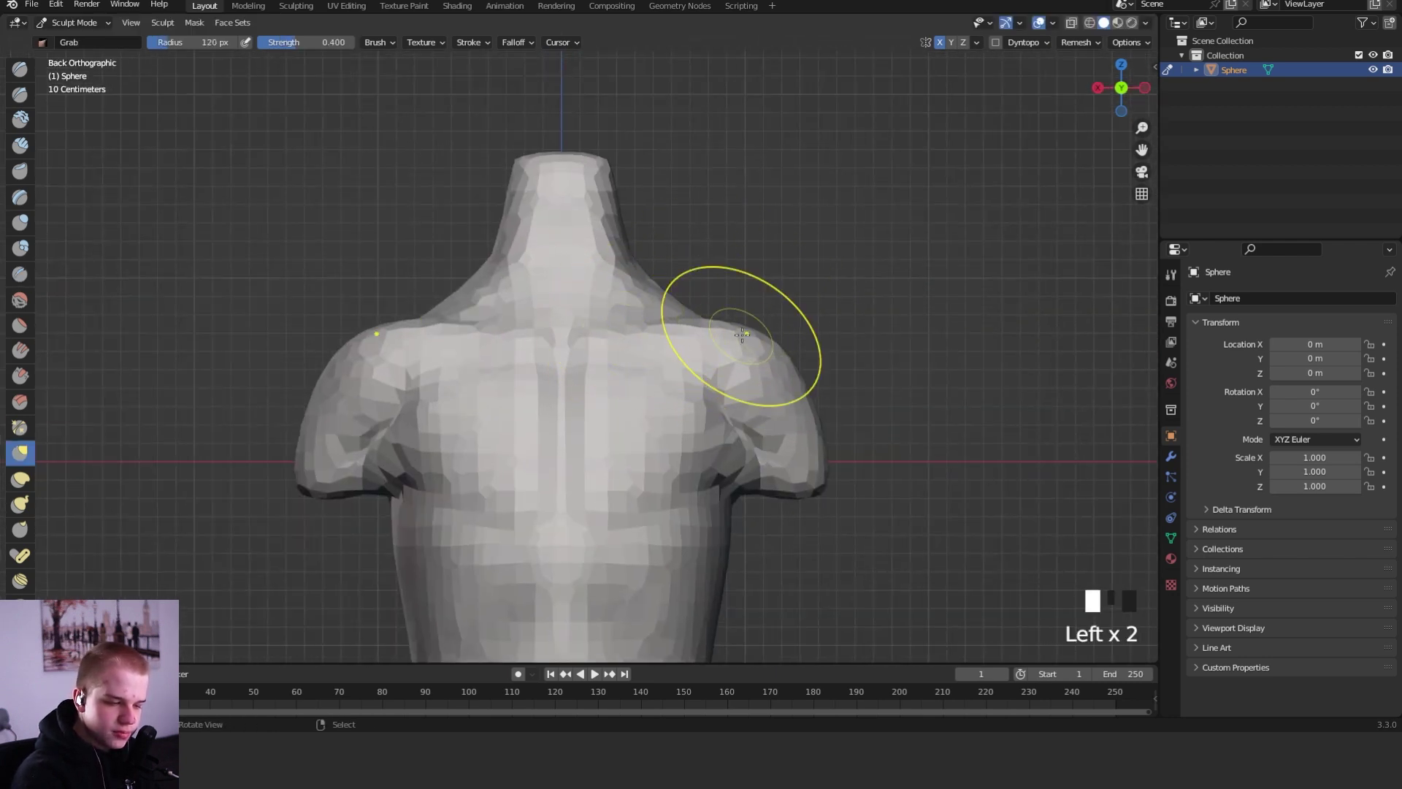
left_click_drag(742, 334, 747, 328)
left_click_drag(759, 337, 763, 329)
left_click_drag(770, 339, 776, 329)
- Adjust the outer contour of the shoulders with the Grab brush at varying radii
key("f")
left_click(835, 393)
left_click_drag(801, 385, 808, 376)
mouse_move(812, 351)
middle_mouse_down("ctrl")
mouse_move(799, 432)
mouse_move(821, 380)
middle_mouse_up("ctrl")
key("f")
left_click(802, 379)
key("f")
left_click(745, 380)
- Deepen the folds at the armpits with the Crease brush at about 41 px radius
key("shift+c")
key("f")
left_click(719, 359)
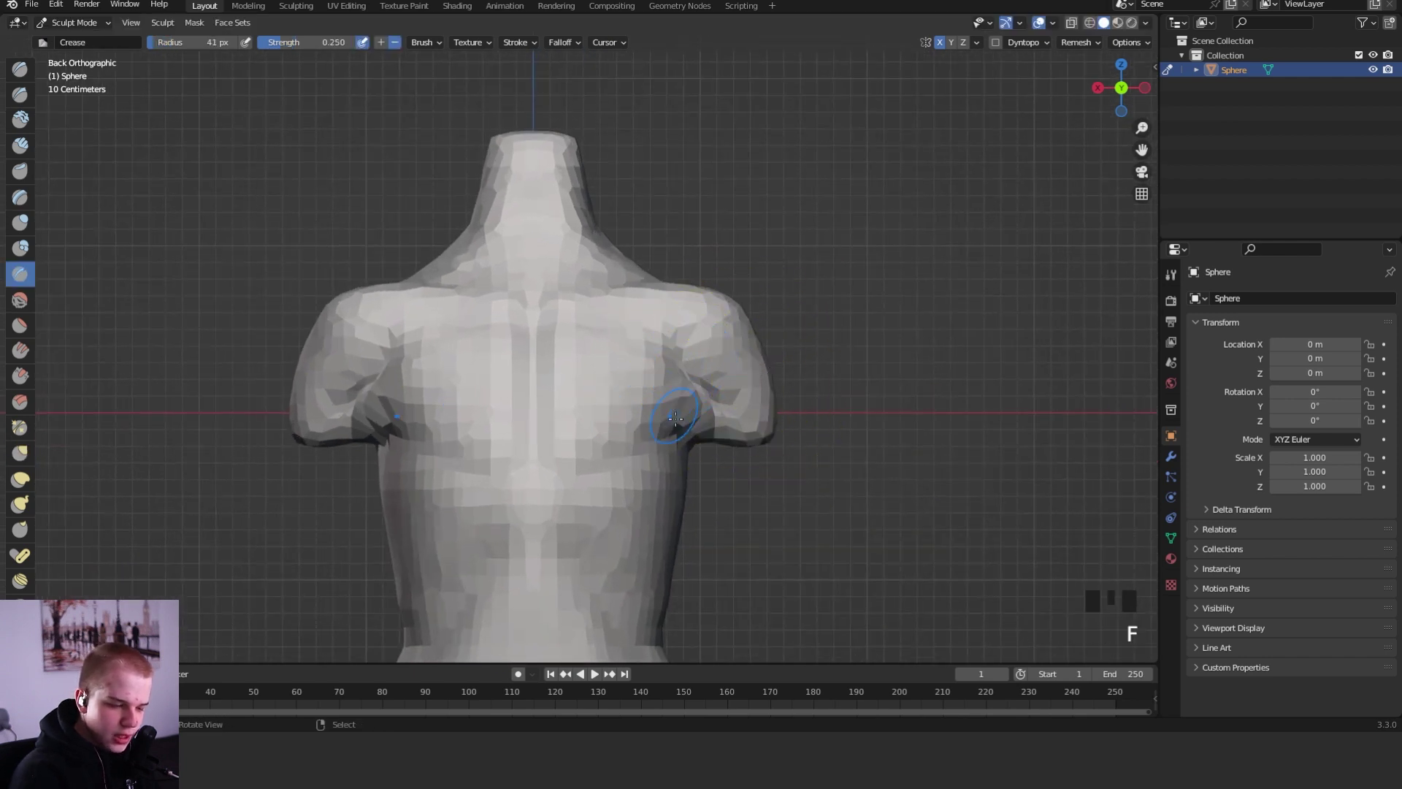
- Adjust the lower shoulder and armpit contours with the Grab brush at about 122 px radius
key("g")
key("f")
left_click(759, 385)
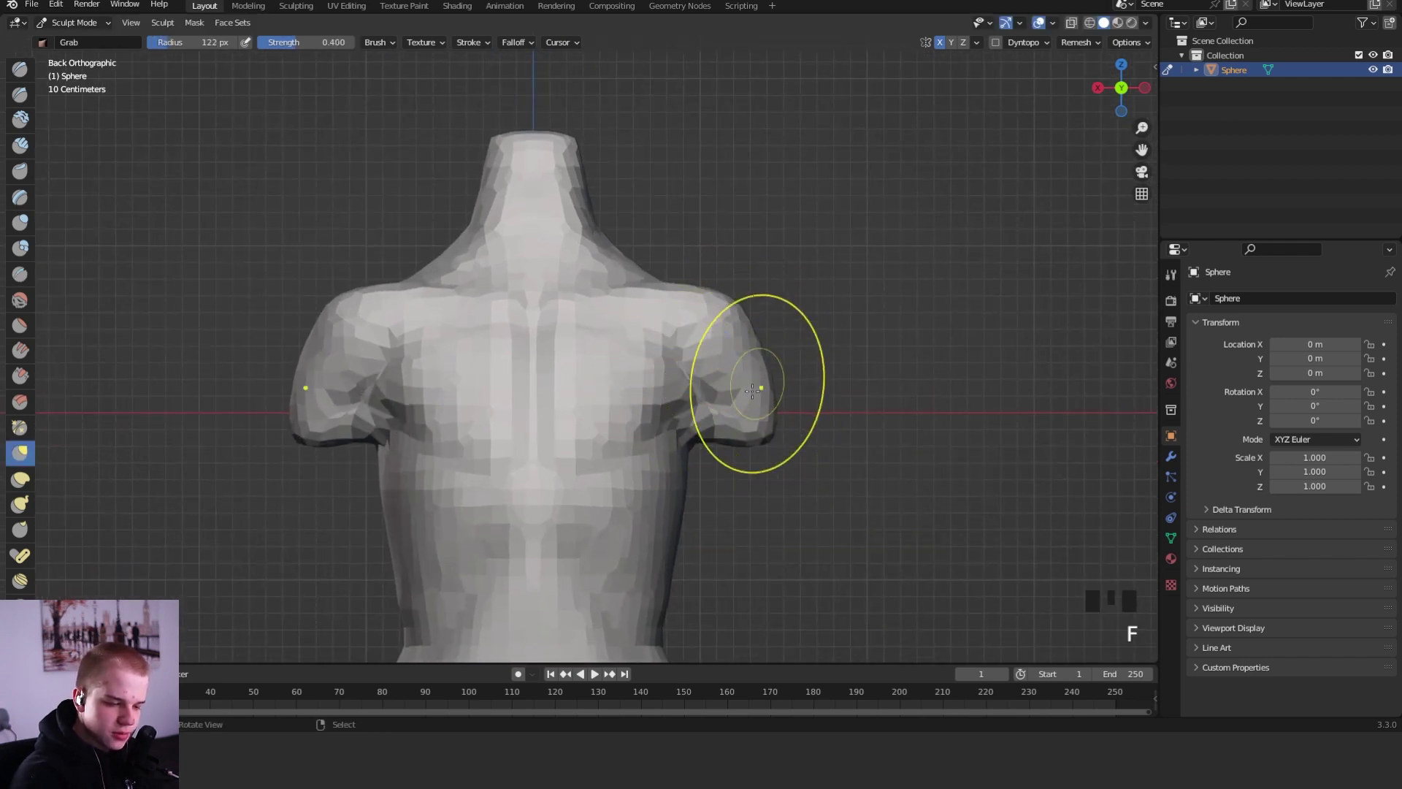
left_click_drag(704, 413, 709, 406)
mouse_move(719, 430)
left_mouse_down()
mouse_move(731, 409)
mouse_move(719, 414)
left_mouse_up()
middle_click_drag(740, 349, 721, 476, "ctrl")
middle_click_drag(721, 476, 645, 391, "shift")
- Reshape the underside of the shoulders around the armpits with the Grab brush at about 156 px radius
key("f")
left_click(752, 396)
middle_click_drag(737, 418, 755, 408)
middle_click_drag(680, 447, 693, 389)
left_click_drag(653, 326, 659, 335)
left_click_drag(656, 344, 647, 335)
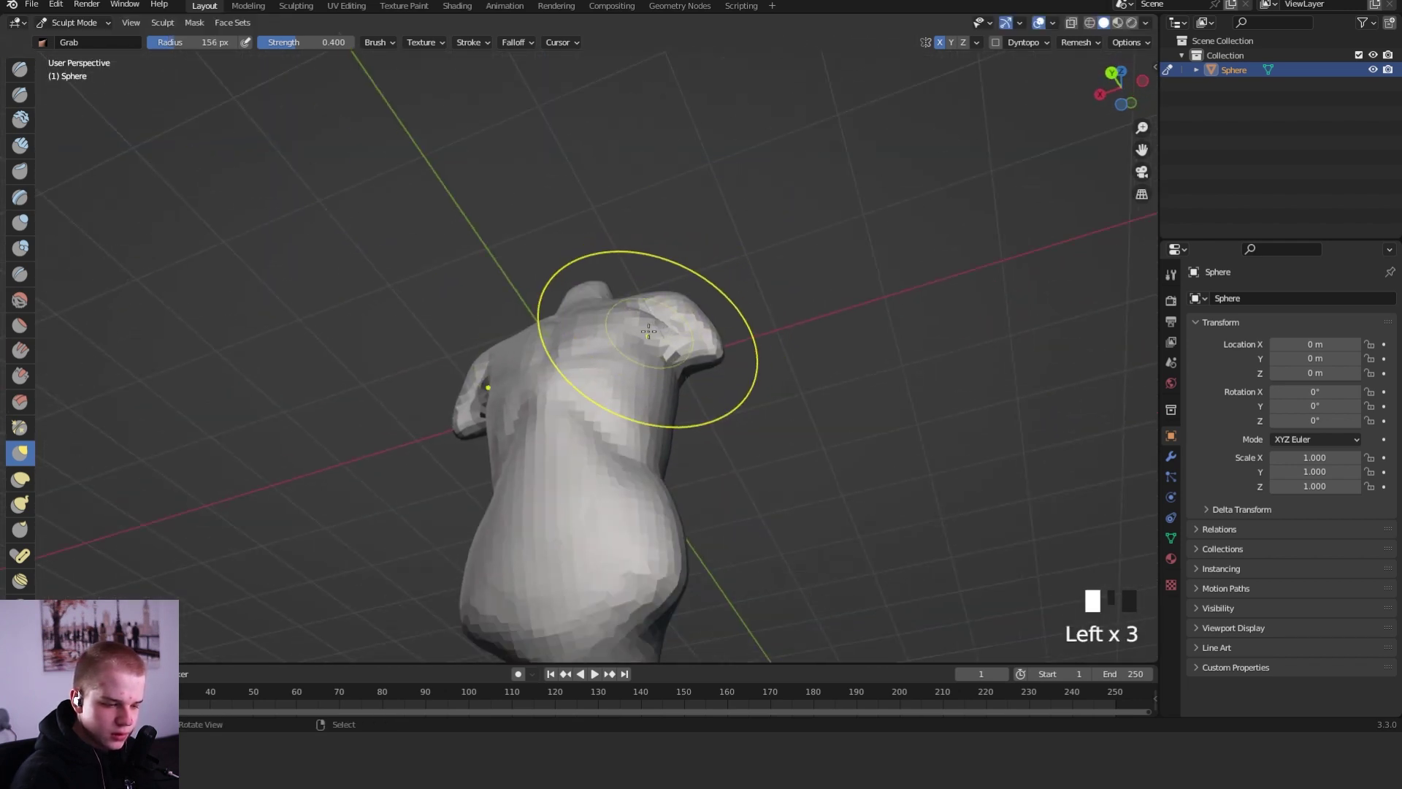
- Refine the chest surface beside the armpits with the Grab brush at varying radii
middle_click_drag(663, 342, 679, 288)
key("f")
left_click(683, 318)
key("f")
left_click(668, 292)
left_click_drag(594, 323, 599, 319)
middle_click_drag(648, 319, 675, 387)
mouse_move(686, 400)
middle_mouse_down()
mouse_move(700, 428)
mouse_move(719, 422)
middle_mouse_up()
mouse_move(719, 421)
middle_mouse_down("alt")
mouse_move(791, 382)
mouse_move(742, 379)
mouse_move(780, 397)
mouse_move(745, 338)
mouse_move(675, 346)
mouse_move(870, 256)
mouse_move(854, 314)
middle_mouse_up("alt")
key("f")
left_click(693, 355)
- Set the Clay Strips radius to 40 px and voxel-remesh the torso with an adjusted voxel size
key("c")
key("f")
left_click(712, 360)
key("f")
left_click(697, 365)
middle_click_drag(854, 314, 971, 367, "alt")
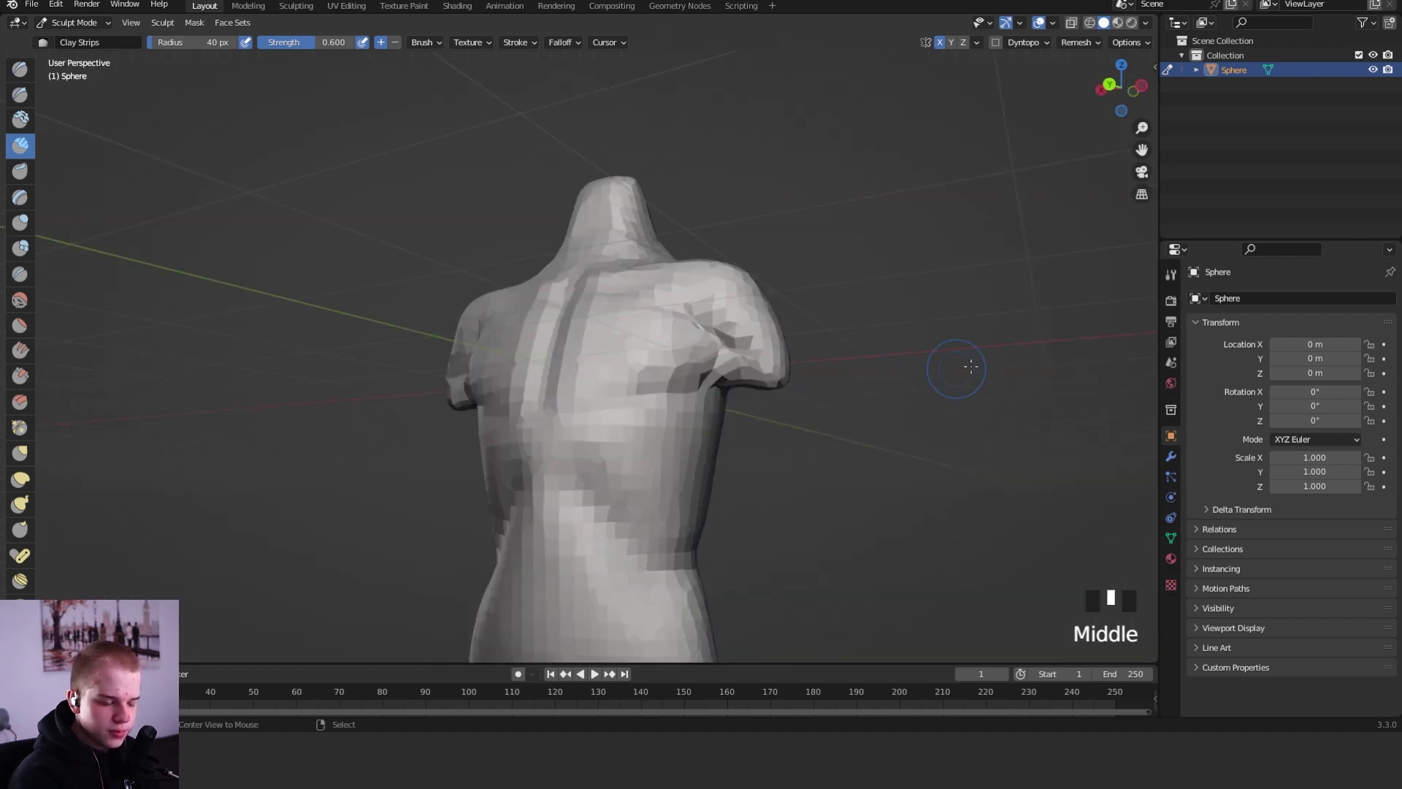
middle_click_drag(791, 412, 763, 417, "alt")
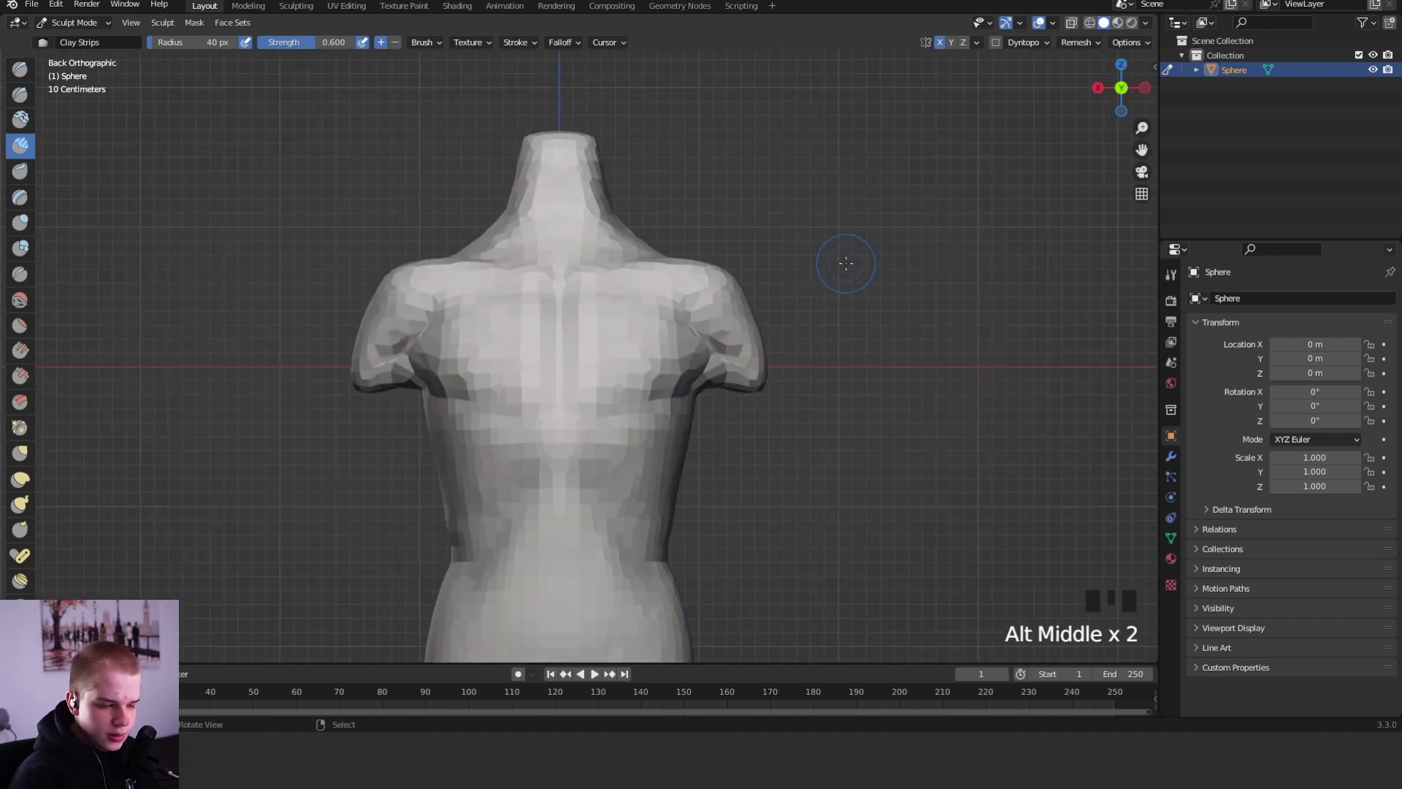
key("shift+r")
left_click(876, 260)
key("ctrl+r")
- Carve the lower edges of the chest muscles with the Crease brush at about 49 px radius
mouse_move(876, 260)
middle_mouse_down("shift")
mouse_move(837, 230)
mouse_move(834, 314)
middle_mouse_up("shift")
mouse_move(834, 314)
middle_mouse_down()
mouse_move(755, 335)
mouse_move(753, 380)
middle_mouse_up()
middle_click_drag(752, 380, 760, 287, "ctrl")
key("shift+c")
key("f")
left_click(766, 297)
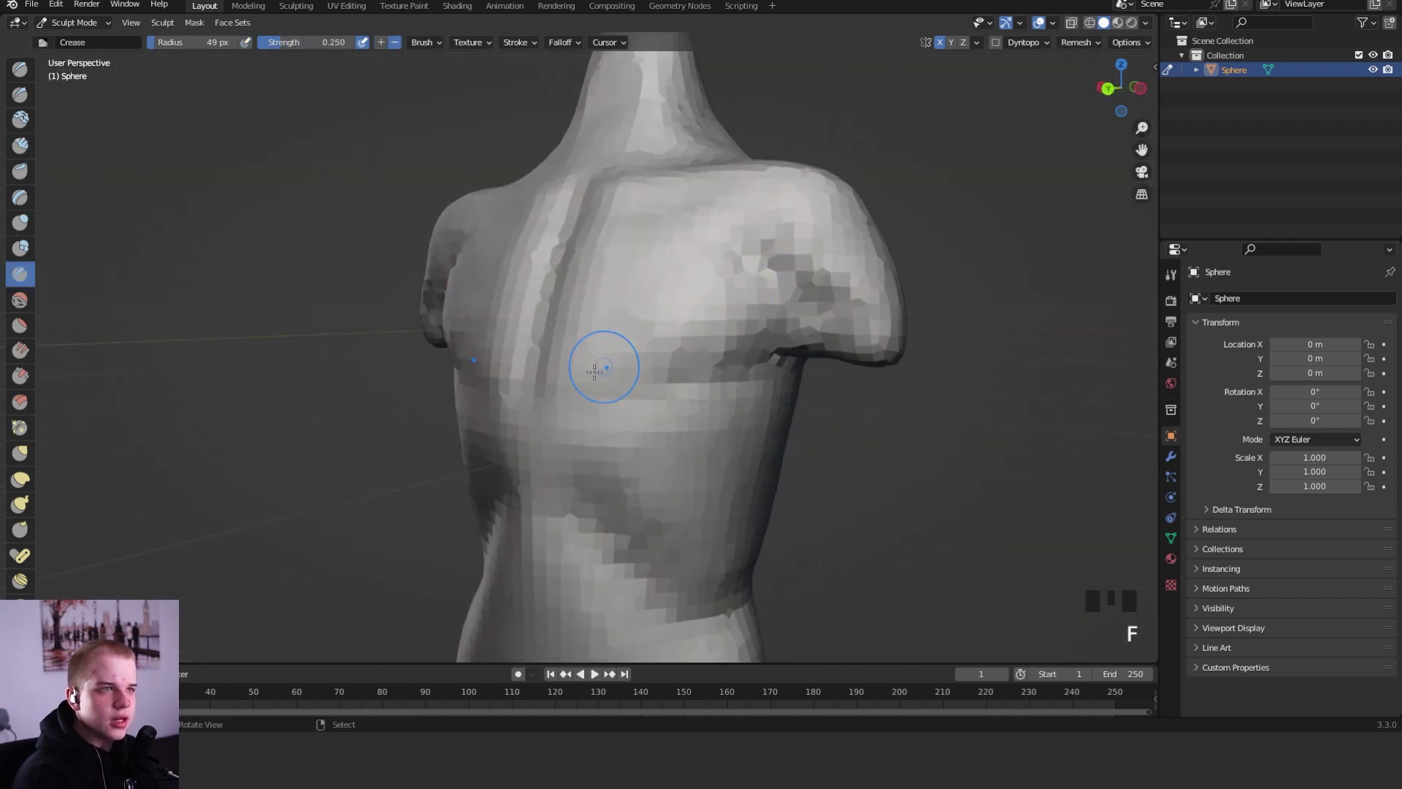
left_click_drag(582, 392, 606, 374)
middle_click_drag(622, 283, 712, 340)
left_click_drag(628, 395, 687, 369)
mouse_move(606, 170)
middle_mouse_down("shift")
mouse_move(651, 379)
mouse_move(641, 406)
middle_mouse_up("shift")
- Build up the collarbones from the chest's centre toward the shoulders with the Clay Strips brush at about 31 px radius
key("c")
key("f")
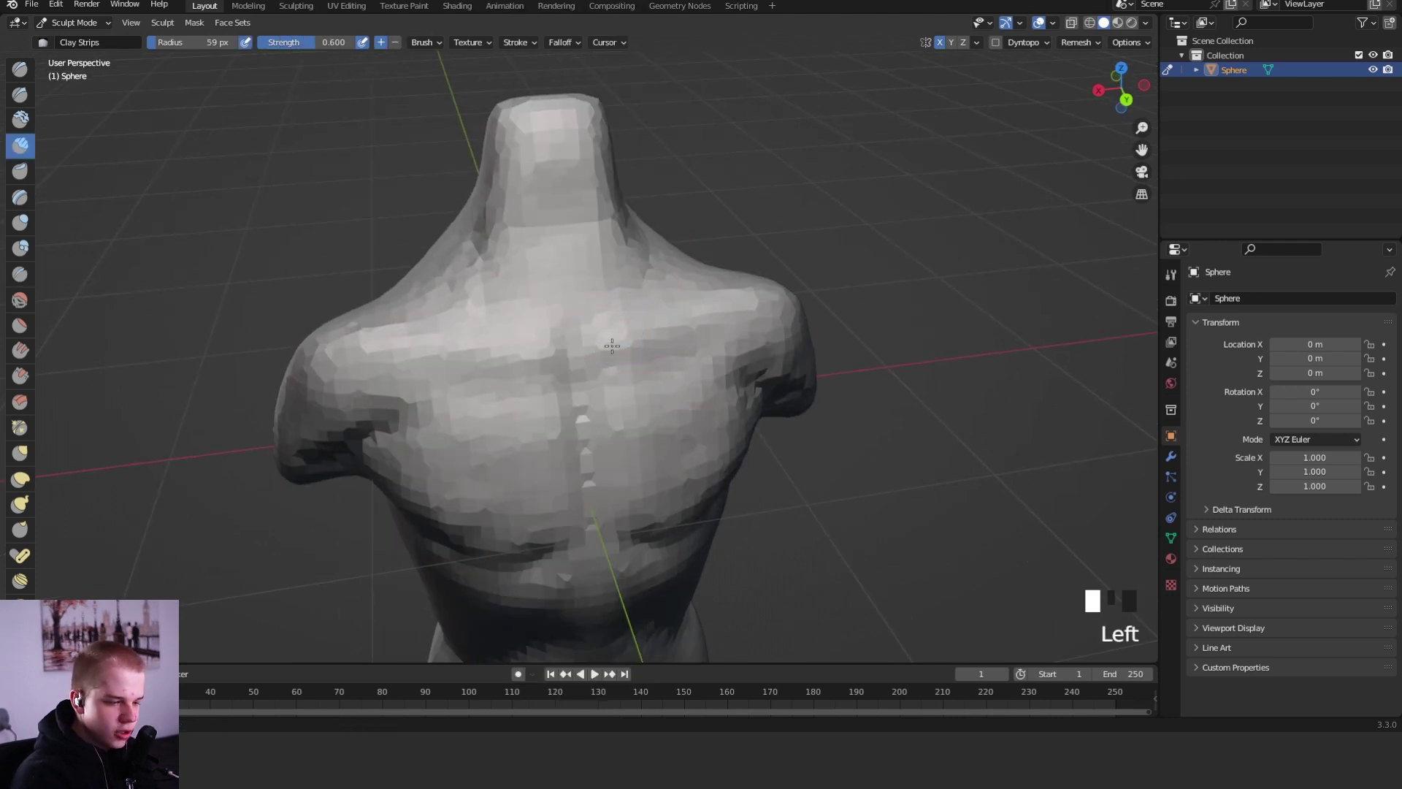
key("ctrl+z")
key("f")
left_click(609, 317)
mouse_move(612, 321)
left_mouse_down()
mouse_move(623, 314)
mouse_move(625, 337)
left_mouse_up()
middle_click_drag(633, 344, 691, 404)
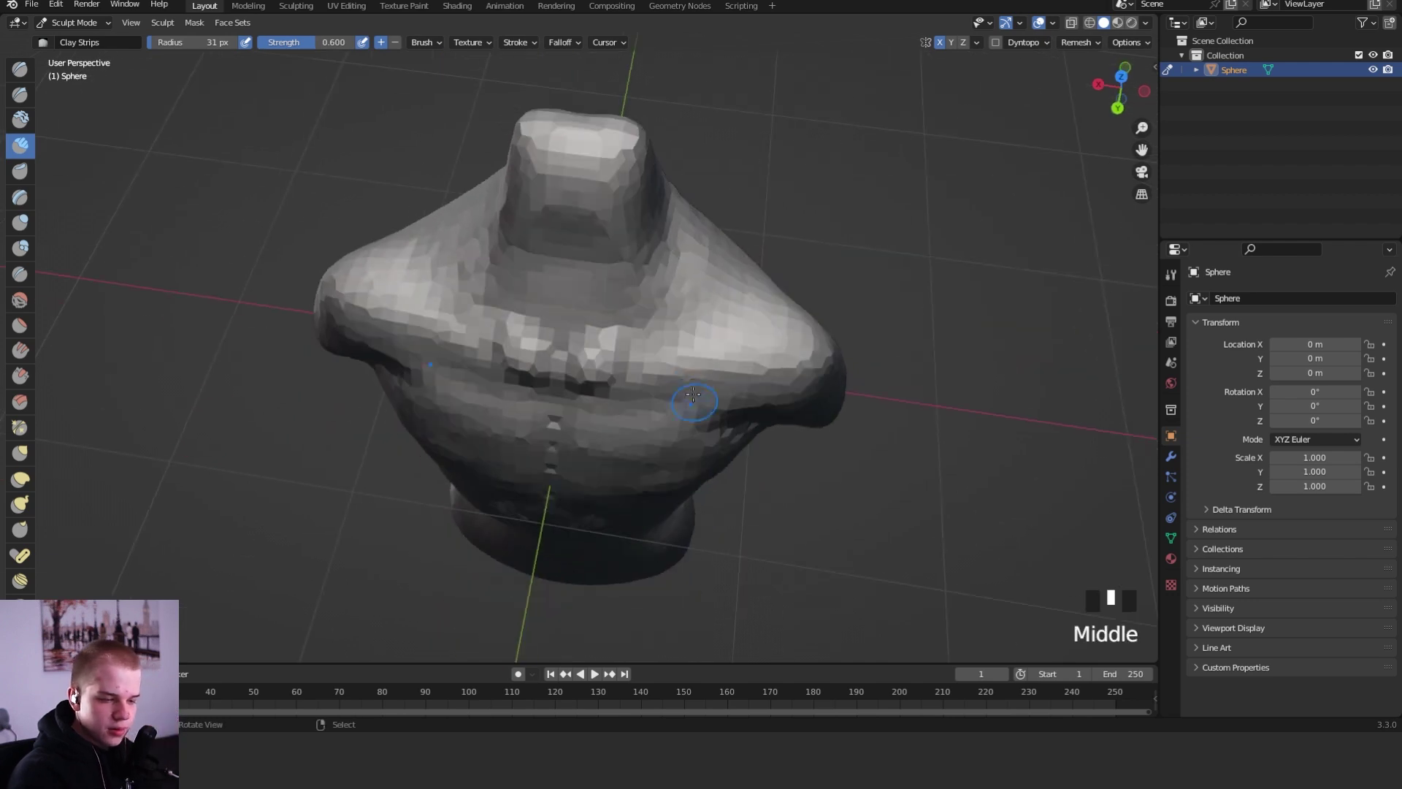
left_click_drag(610, 340, 811, 343)
- Carve the groove between chest and deltoids and build up the front deltoids with Clay Strips at 31 px radius
mouse_move(743, 398)
middle_mouse_down()
mouse_move(740, 344)
mouse_move(712, 385)
middle_mouse_up()
left_click(712, 385, "ctrl")
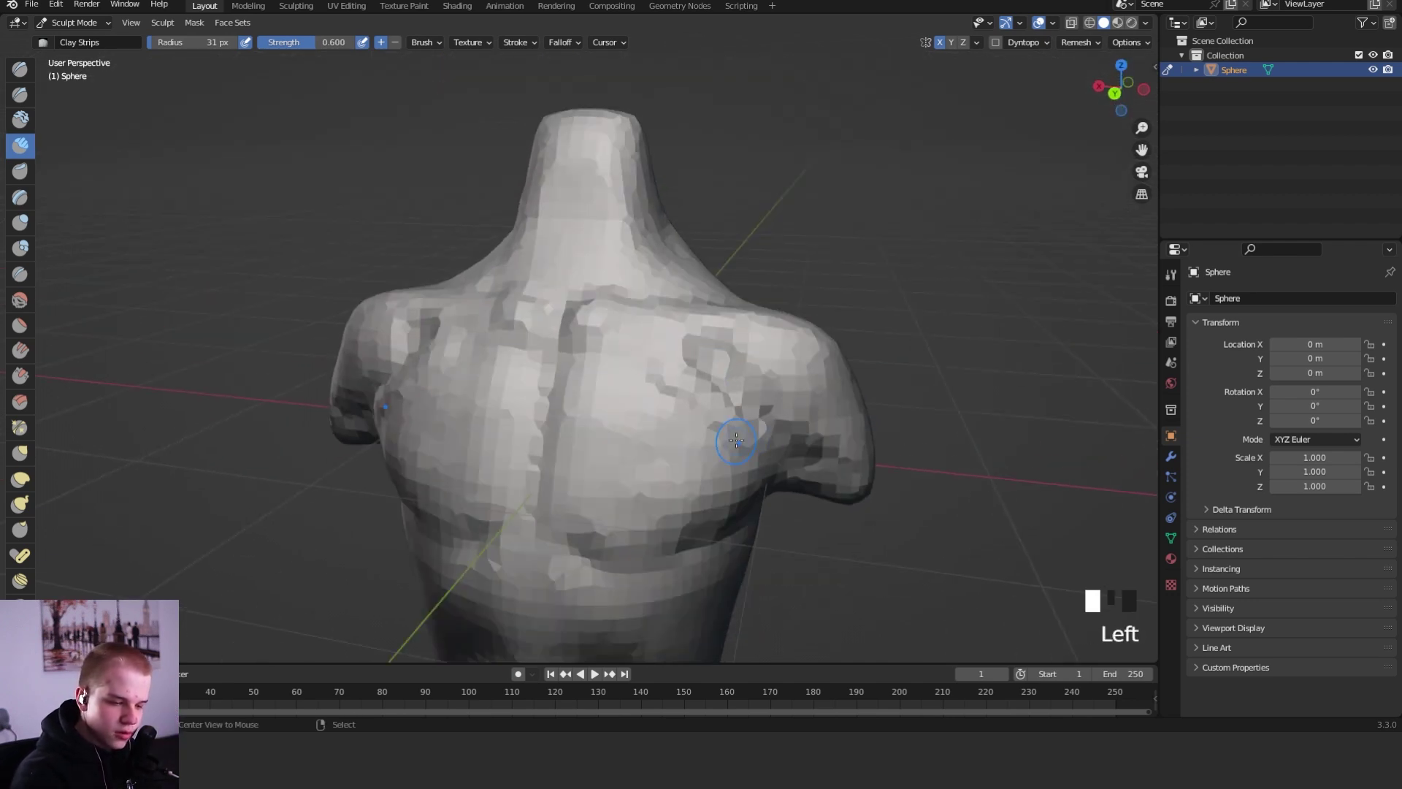
middle_click_drag(736, 440, 720, 388, "alt")
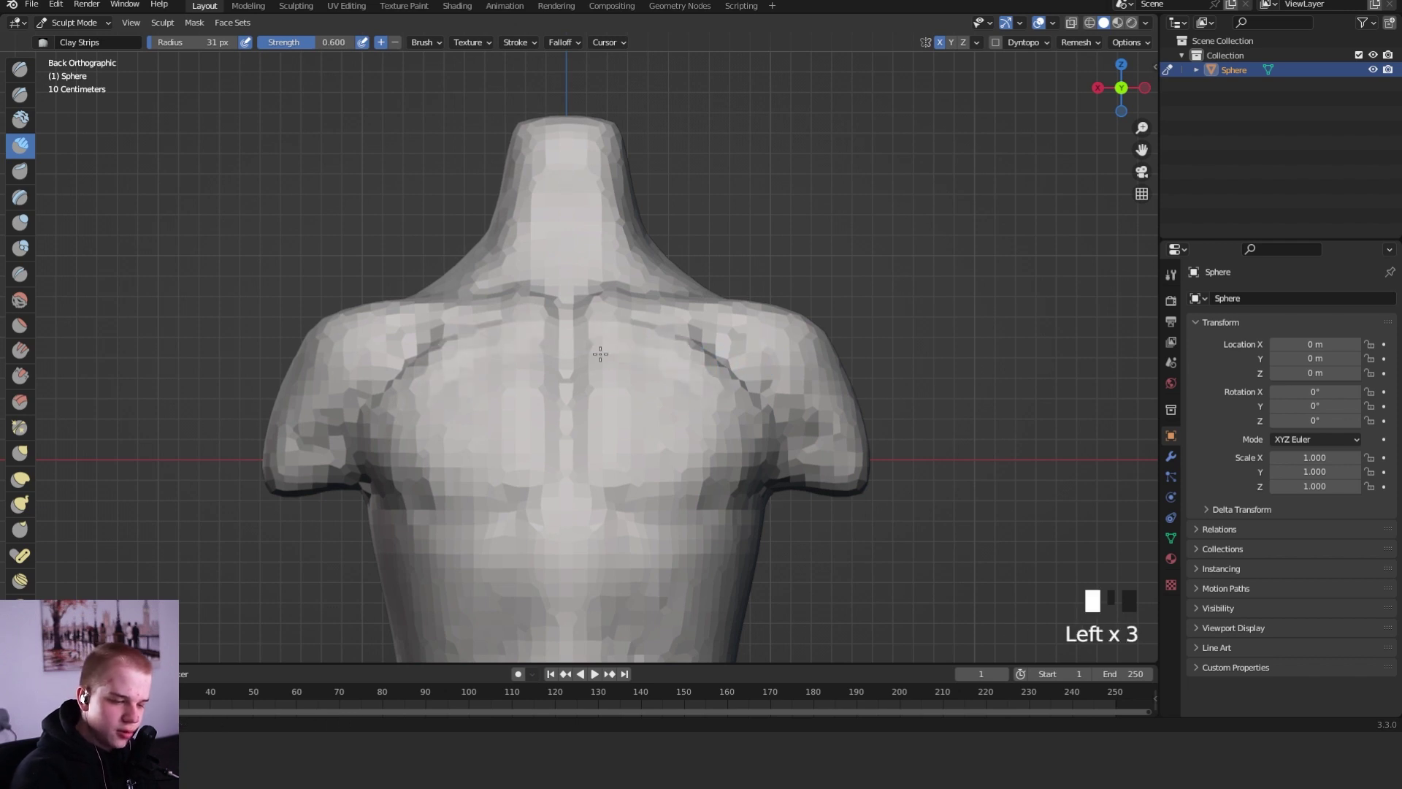
middle_click_drag(600, 354, 685, 357)
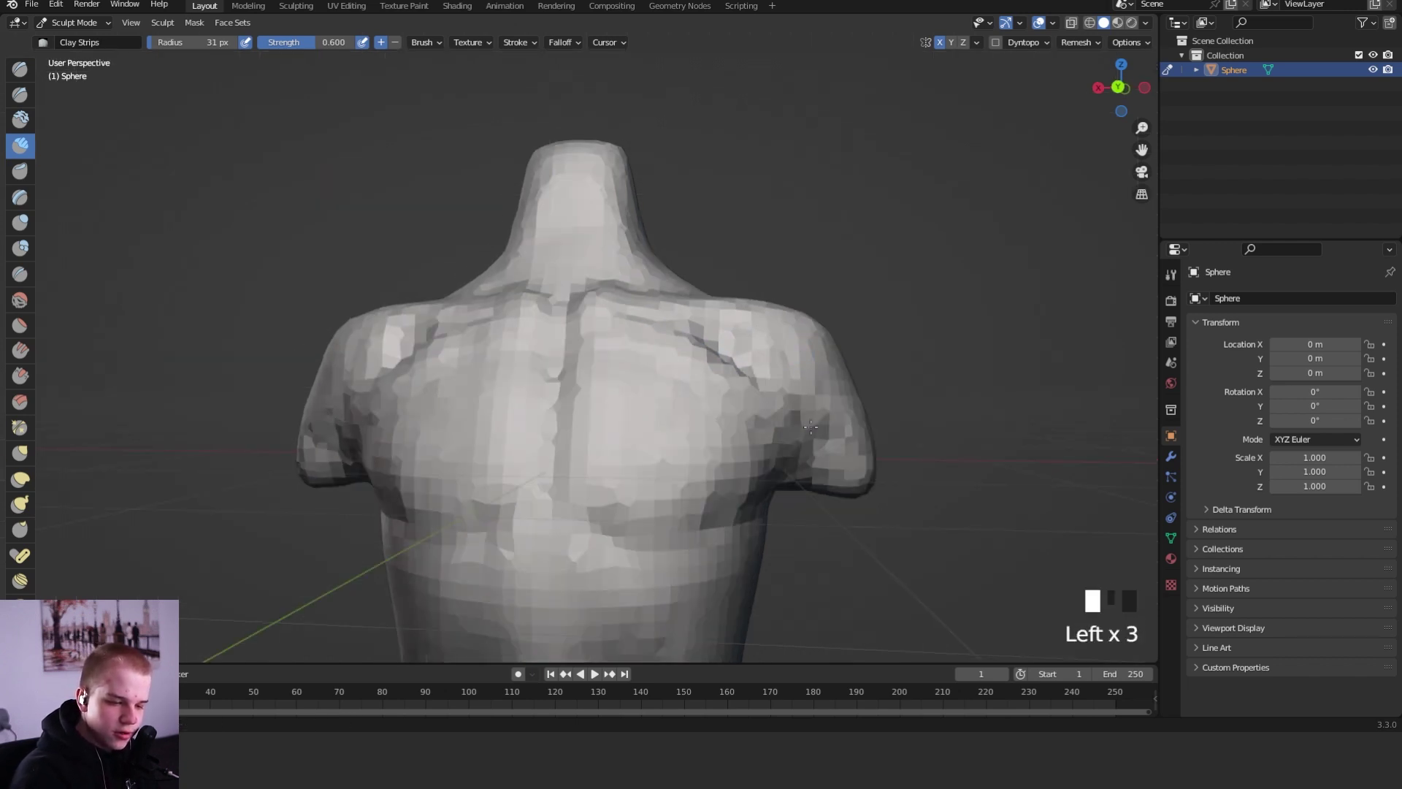
left_click_drag(770, 342, 778, 387)
mouse_move(778, 387)
middle_mouse_down()
mouse_move(723, 341)
mouse_move(715, 361)
mouse_move(766, 400)
middle_mouse_up()
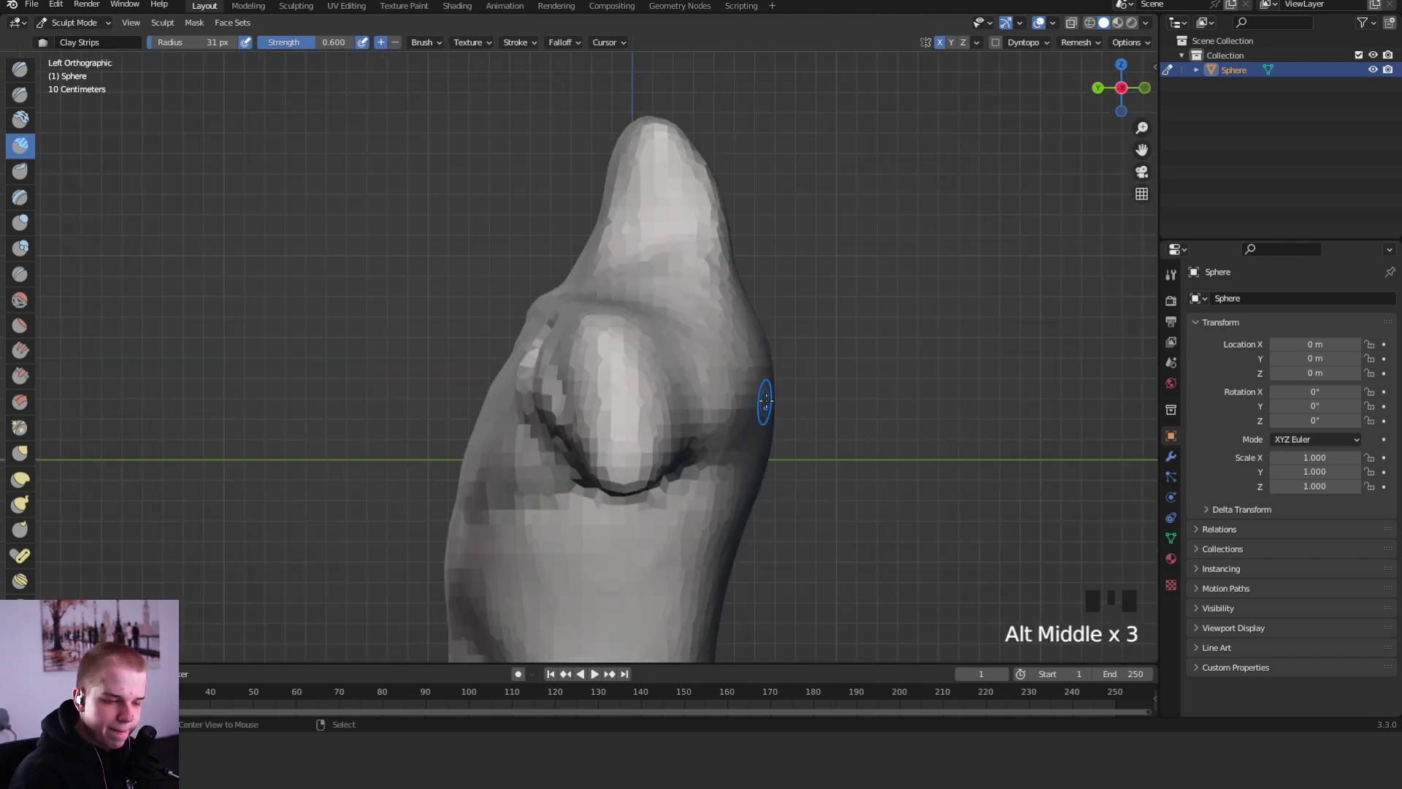
- Add clay behind the neck-to-shoulder slope and reshape the shoulder's side profile with the Grab brush at 118 to 199 px radius
key("f")
mouse_move(676, 355)
middle_mouse_down()
mouse_move(707, 387)
mouse_move(626, 360)
middle_mouse_up()
key("g")
key("f")
key("f")
left_click(687, 307)
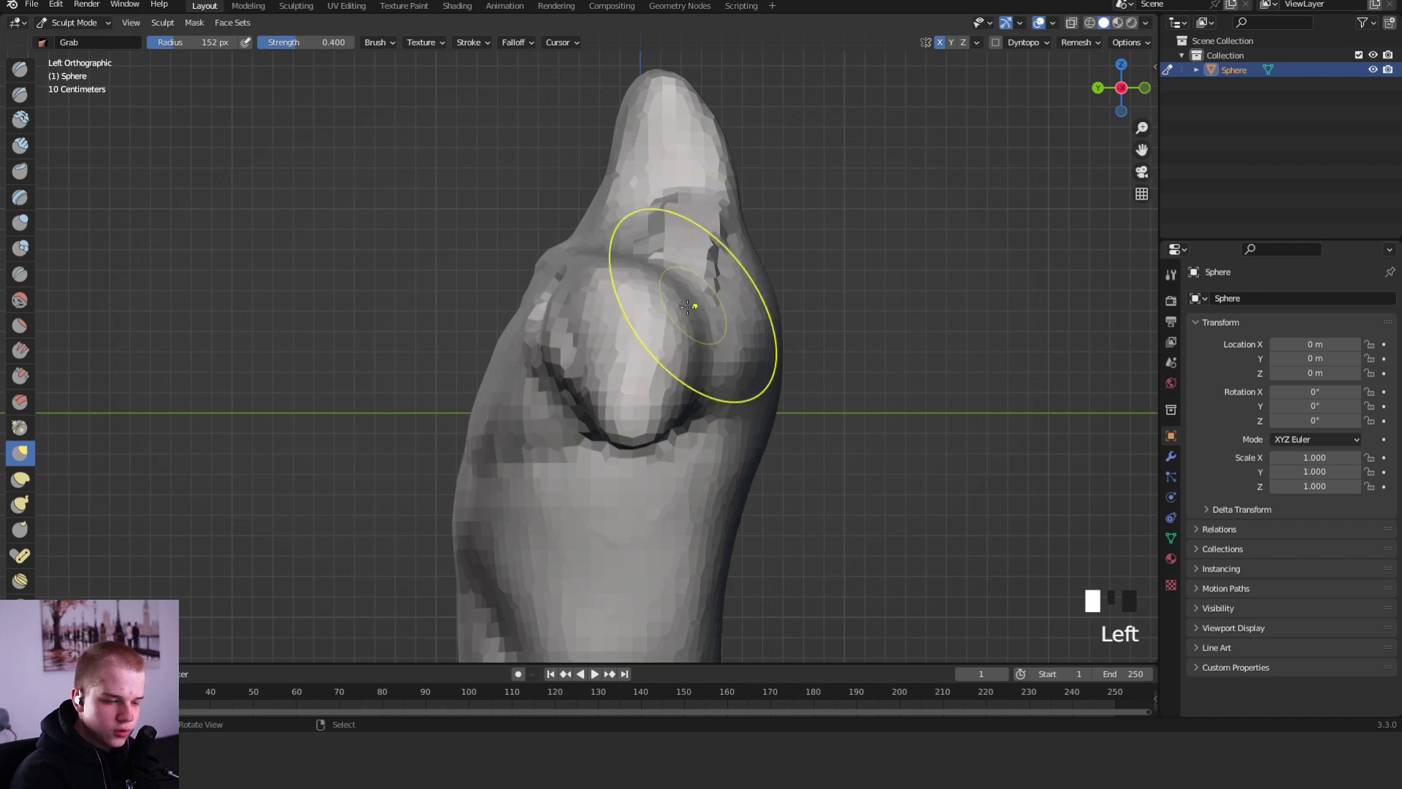
key("f")
left_click(703, 348)
left_click(703, 348)
key("f")
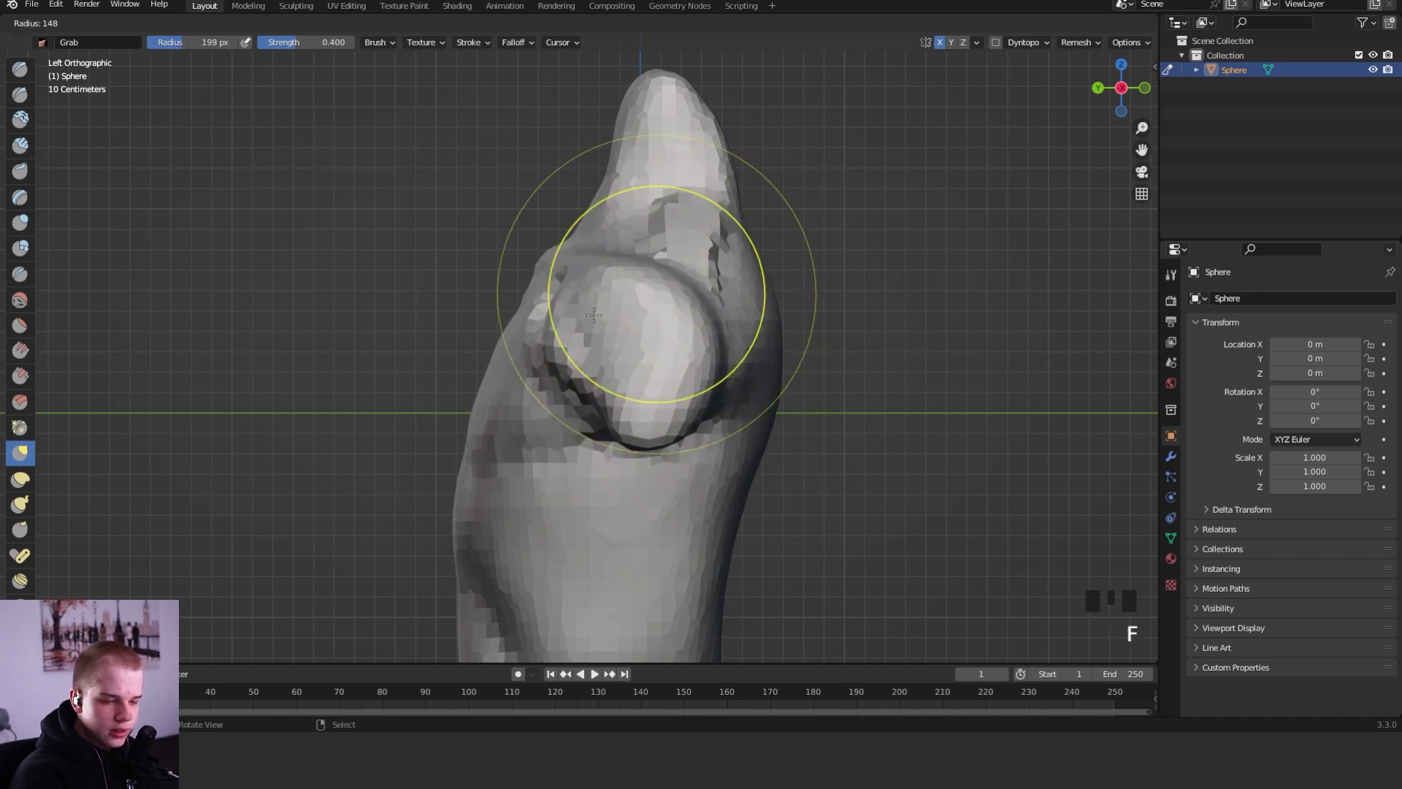
left_click(587, 324)
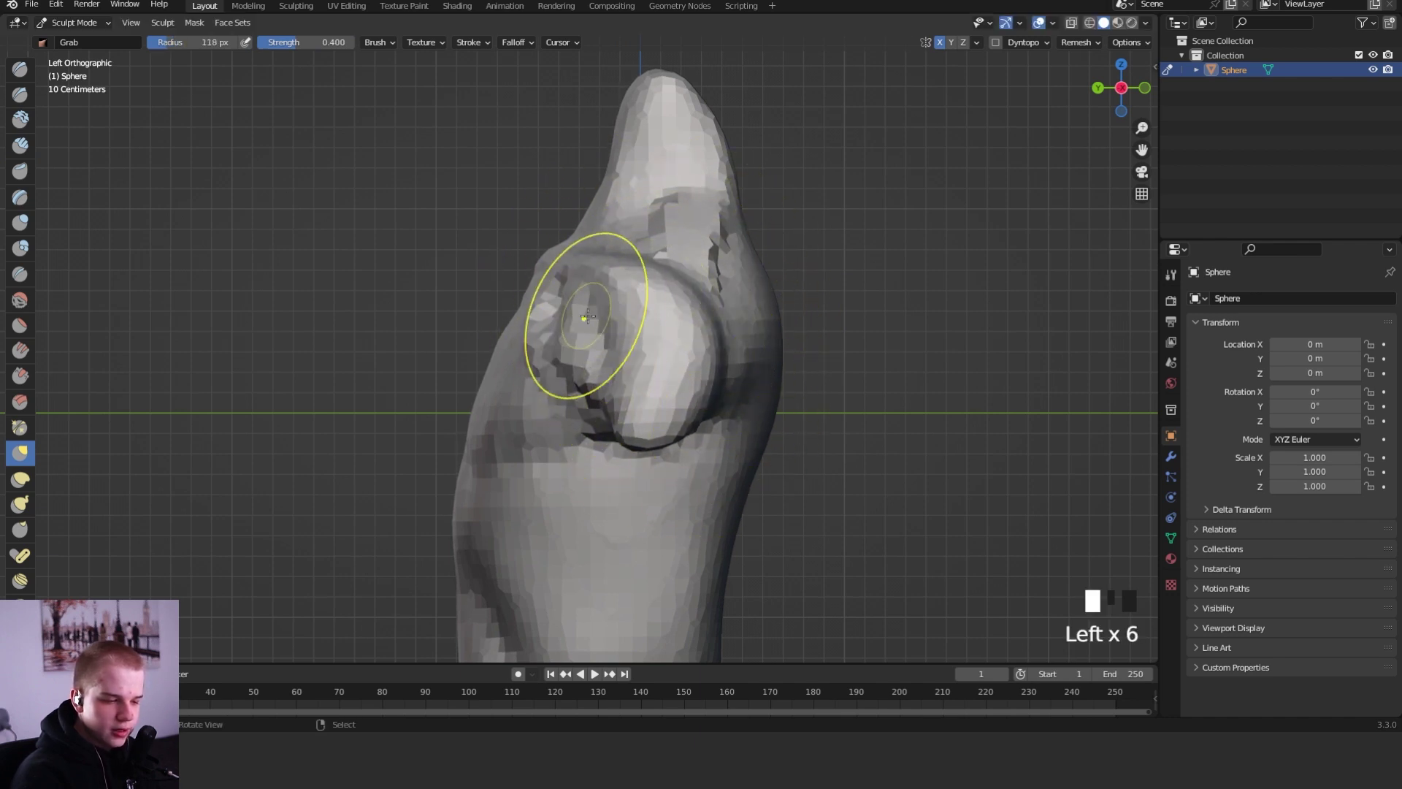
key("f")
- Reshape the outer ends of the shoulders from above with the Grab brush at about 179 px radius
middle_click_drag(666, 285, 923, 363)
left_click(804, 294)
middle_click_drag(962, 297, 947, 384, "shift")
key("f")
left_click(792, 317)
left_click_drag(783, 304, 798, 298)
left_click_drag(818, 296, 834, 309)
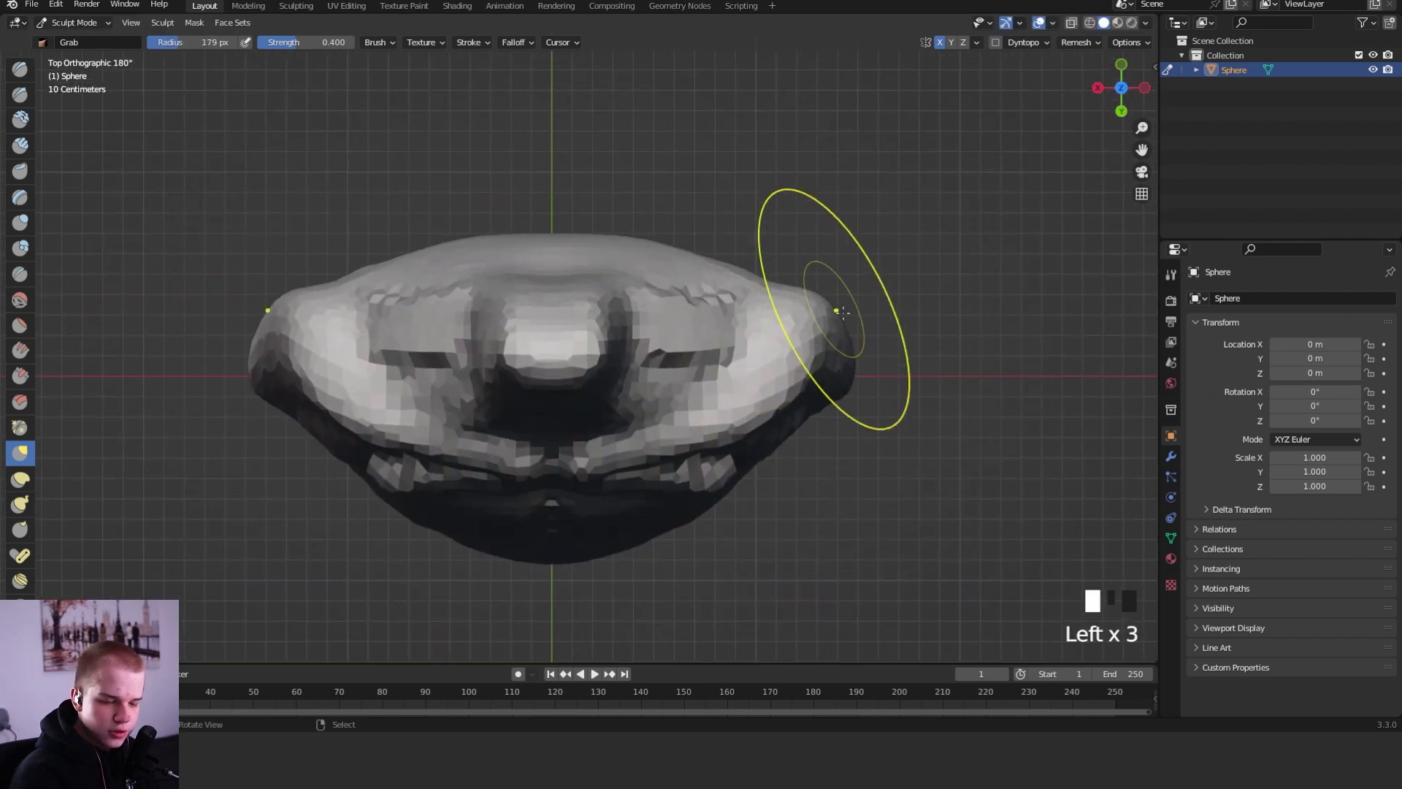
middle_click_drag(745, 343, 712, 409, "alt")
middle_click_drag(704, 416, 753, 397, "alt")
- Sharpen the folds around the collarbones and shoulders with the Crease brush
key("shift+c")
key("f")
left_click(685, 279)
mouse_move(666, 260)
middle_mouse_down()
mouse_move(730, 264)
mouse_move(686, 383)
mouse_move(641, 351)
mouse_move(694, 423)
mouse_move(707, 401)
middle_mouse_up()
key("f")
left_click(734, 423)
- Pull the front of the shoulders outward beside the collarbones with the Grab brush at 127 to 155 px radius
key("g")
key("f")
left_click(623, 503)
left_click_drag(623, 504, 678, 506)
key("f")
left_click(603, 480)
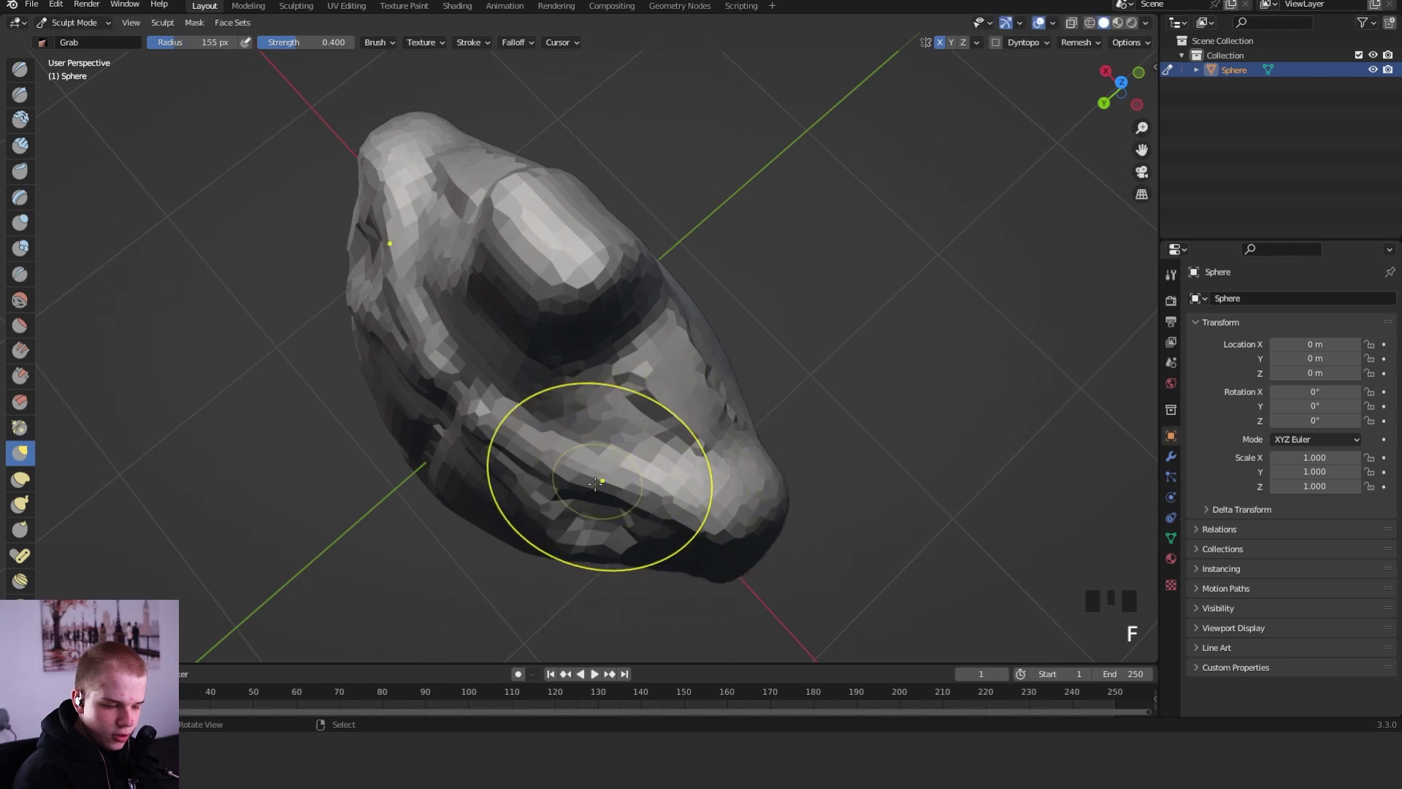
middle_click_drag(632, 487, 640, 427, "shift")
key("f")
left_click(667, 435)
left_click_drag(666, 435, 694, 432)
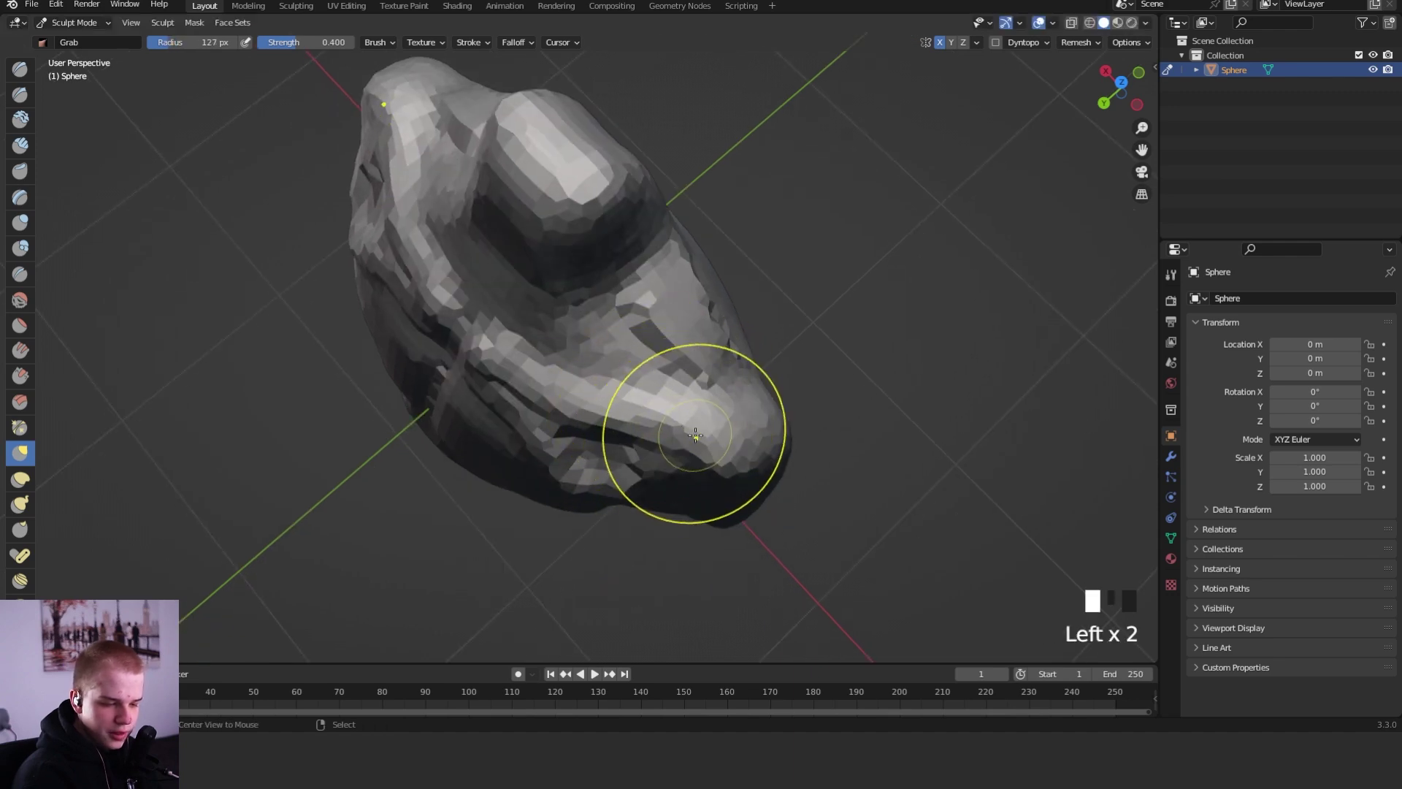
- Round off the tops of the shoulders with the Grab brush at about 164 px radius
middle_click_drag(697, 429, 705, 376, "alt")
mouse_move(730, 380)
middle_mouse_down("alt")
mouse_move(898, 379)
mouse_move(827, 538)
middle_mouse_up("alt")
mouse_move(830, 336)
middle_mouse_down("ctrl")
mouse_move(845, 207)
mouse_move(791, 328)
middle_mouse_up("ctrl")
key("f")
left_click(822, 300)
left_click_drag(778, 288, 780, 302)
left_click_drag(786, 298, 794, 306)
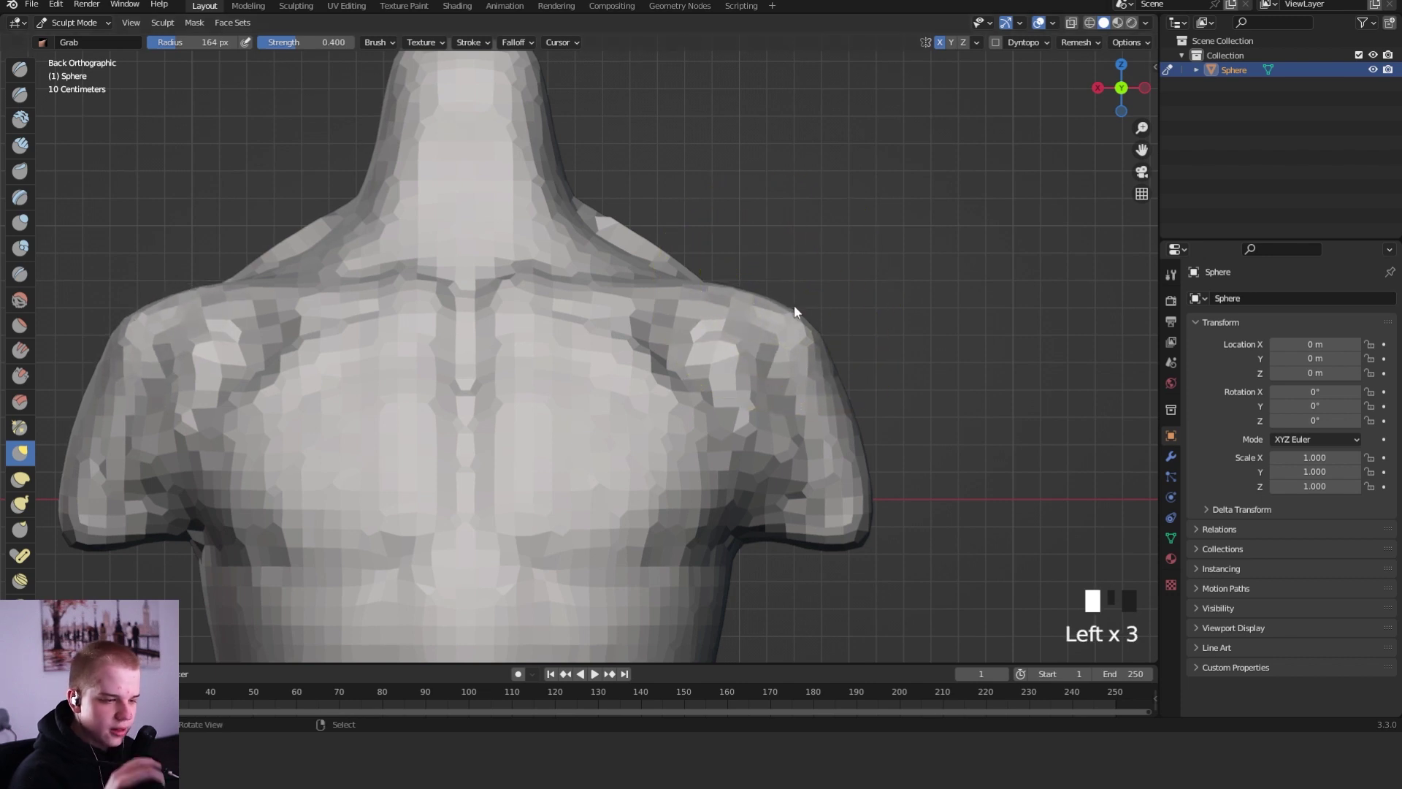
middle_click_drag(795, 312, 892, 444, "ctrl")
mouse_move(845, 319)
middle_mouse_down("alt")
mouse_move(842, 397)
mouse_move(595, 495)
mouse_move(547, 485)
mouse_move(745, 523)
mouse_move(681, 491)
mouse_move(880, 575)
middle_mouse_up("alt")
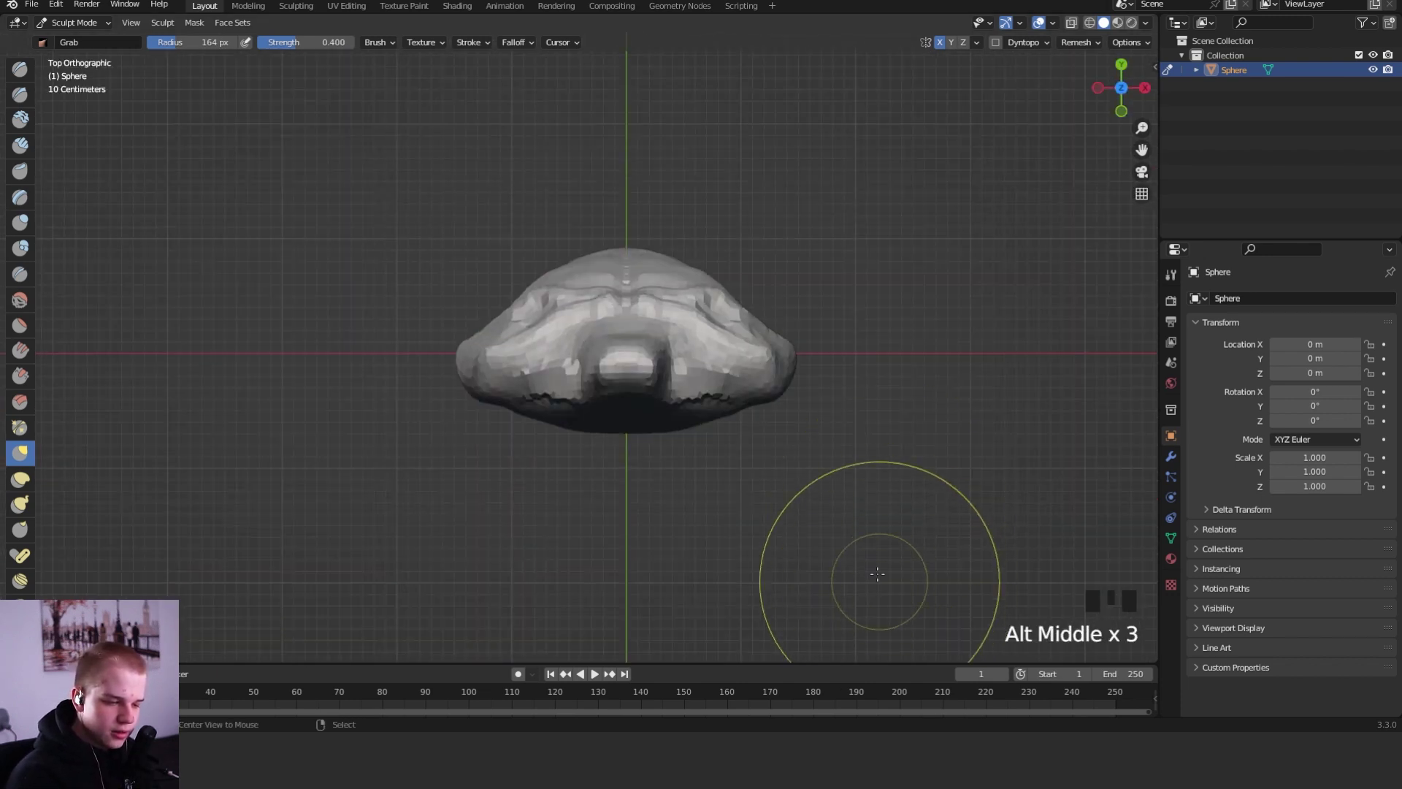
middle_click_drag(851, 472, 787, 311, "ctrl")
key("f")
left_click(713, 310)
key("d")
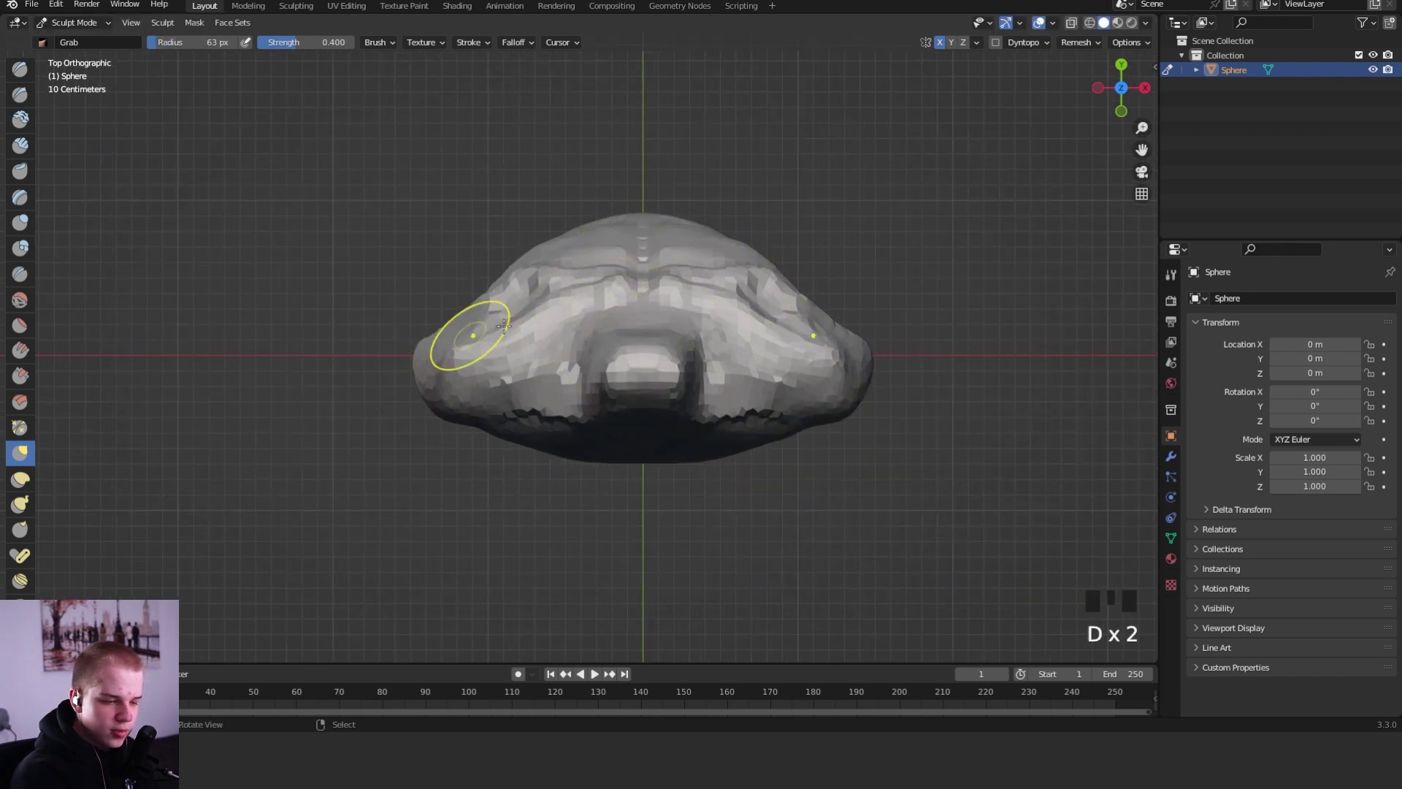
- Build up the back muscles diagonally from below the armpits toward the lower spine with the Clay Strips brush
key("f")
left_click(532, 359)
key("f")
left_click(568, 352)
key("shift+space")
mouse_move(448, 366)
left_mouse_down()
mouse_move(509, 380)
mouse_move(567, 520)
left_mouse_up()
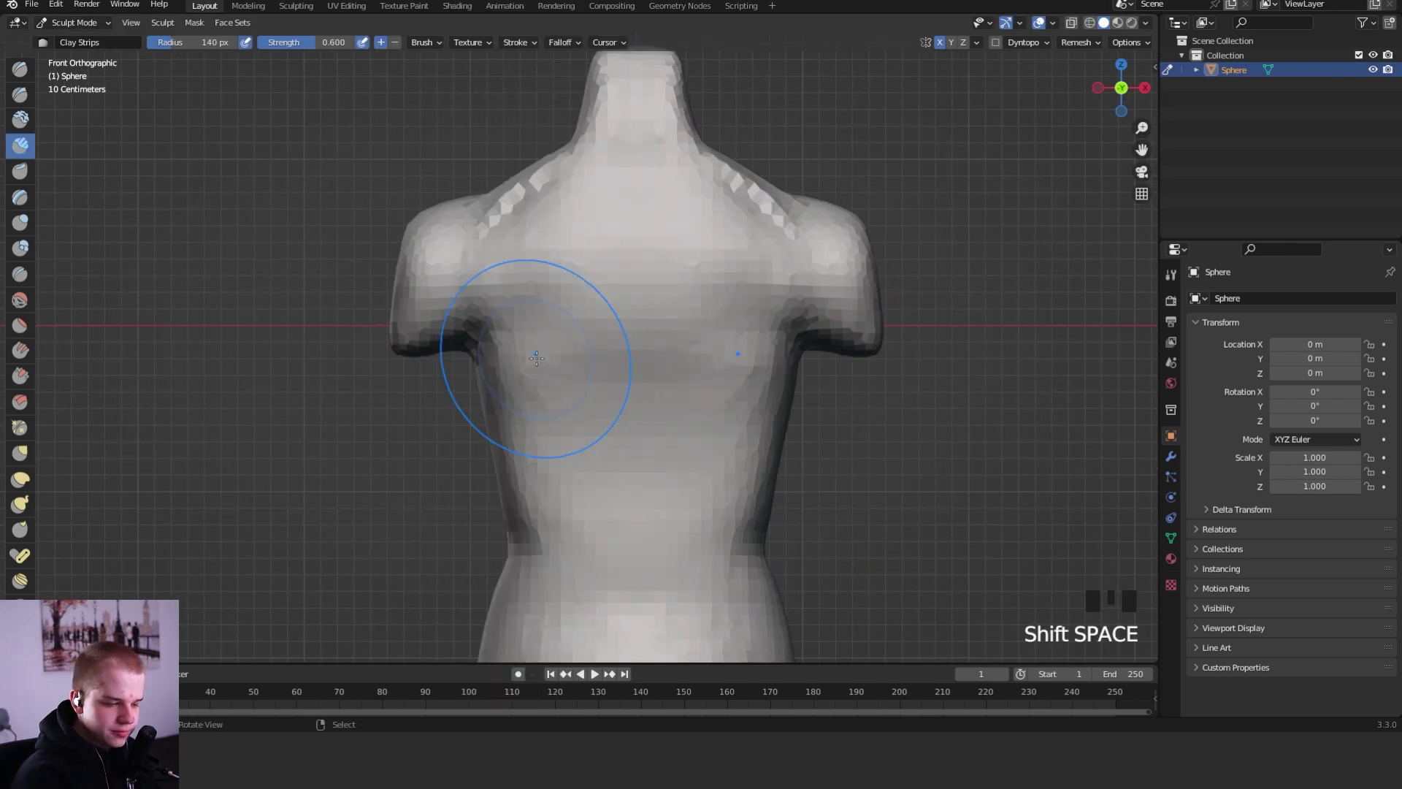
key("f")
left_click(477, 369)
left_click_drag(500, 358, 570, 504)
left_click_drag(488, 330, 573, 507)
left_click_drag(501, 358, 573, 497)
left_click_drag(511, 373, 596, 480)
- Pull in the sides of the torso between armpits and waist with the Grab brush at about 94 to 111 px radius
middle_click_drag(657, 467, 817, 461, "alt")
middle_click_drag(833, 460, 995, 450, "alt")
mouse_move(832, 398)
middle_mouse_down("ctrl")
mouse_move(763, 515)
mouse_move(787, 437)
middle_mouse_up("ctrl")
middle_click_drag(787, 436, 794, 366, "ctrl")
key("f")
left_click(778, 363)
key("g")
key("f")
left_click(679, 315)
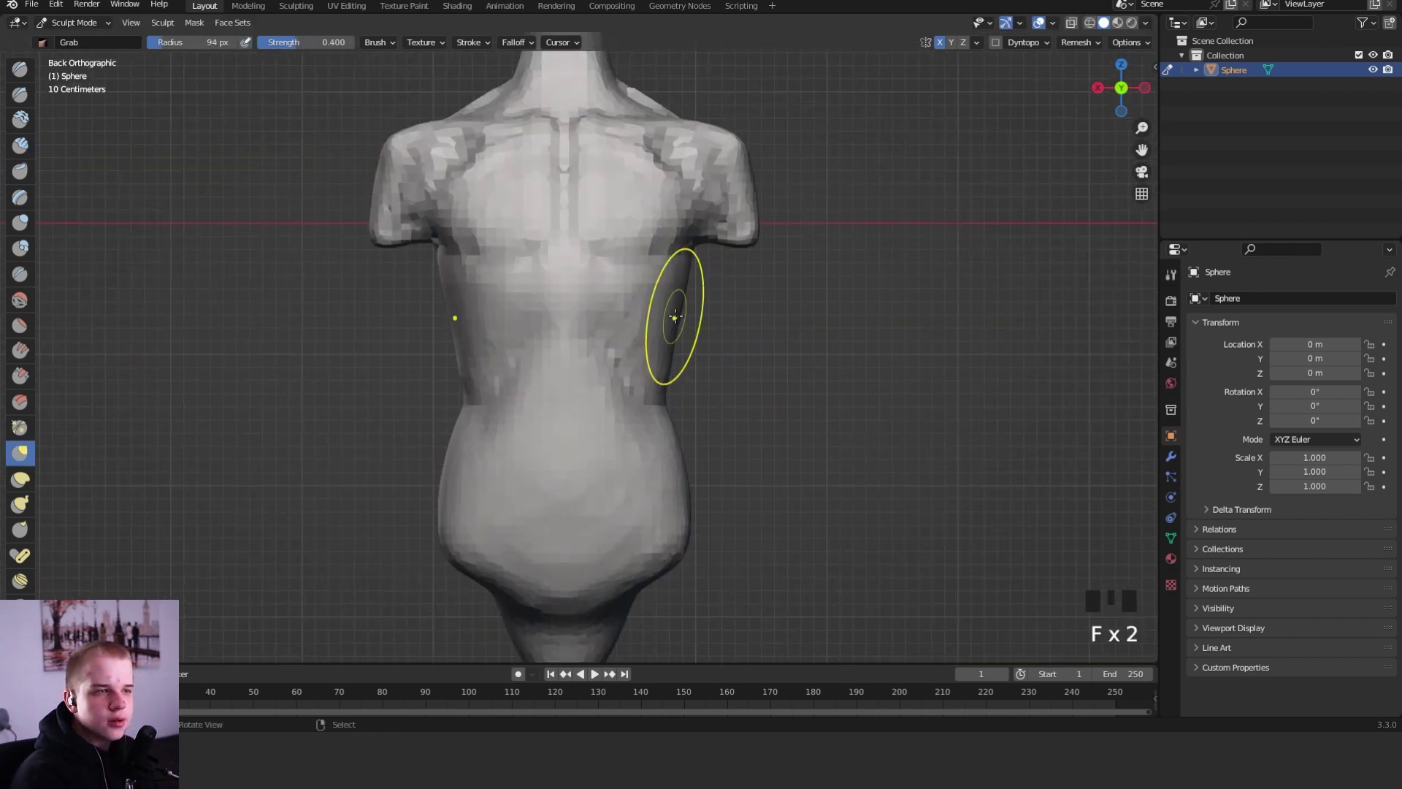
left_click_drag(685, 298, 674, 303)
key("f")
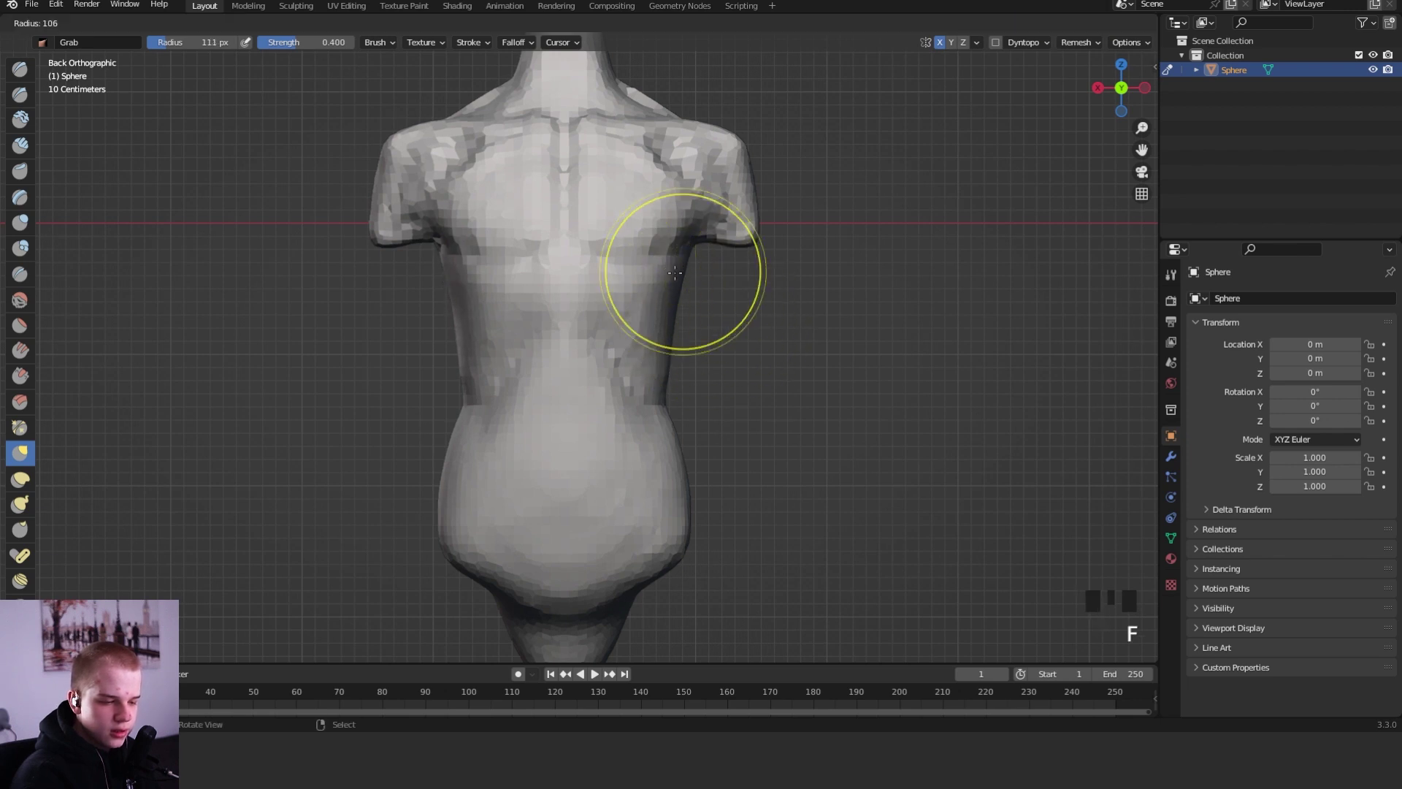
left_click(758, 274)
left_click_drag(664, 354, 661, 359)
- Build up the sides of the ribcage below the armpits with the Clay Strips brush at about 44 px radius
mouse_move(679, 323)
middle_mouse_down()
mouse_move(500, 349)
mouse_move(563, 394)
mouse_move(614, 365)
middle_mouse_up()
key("shift+space")
key("f")
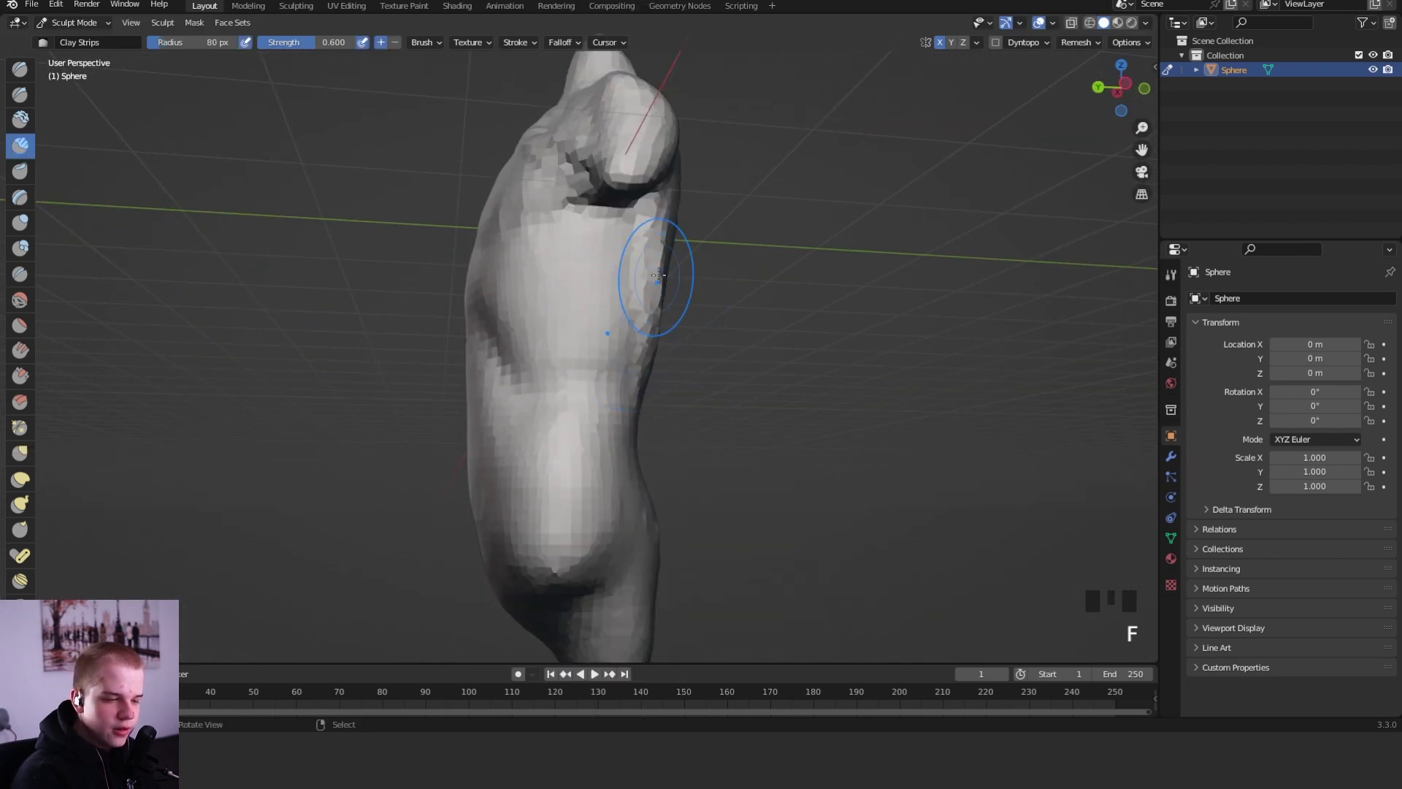
key("f")
left_click(614, 254)
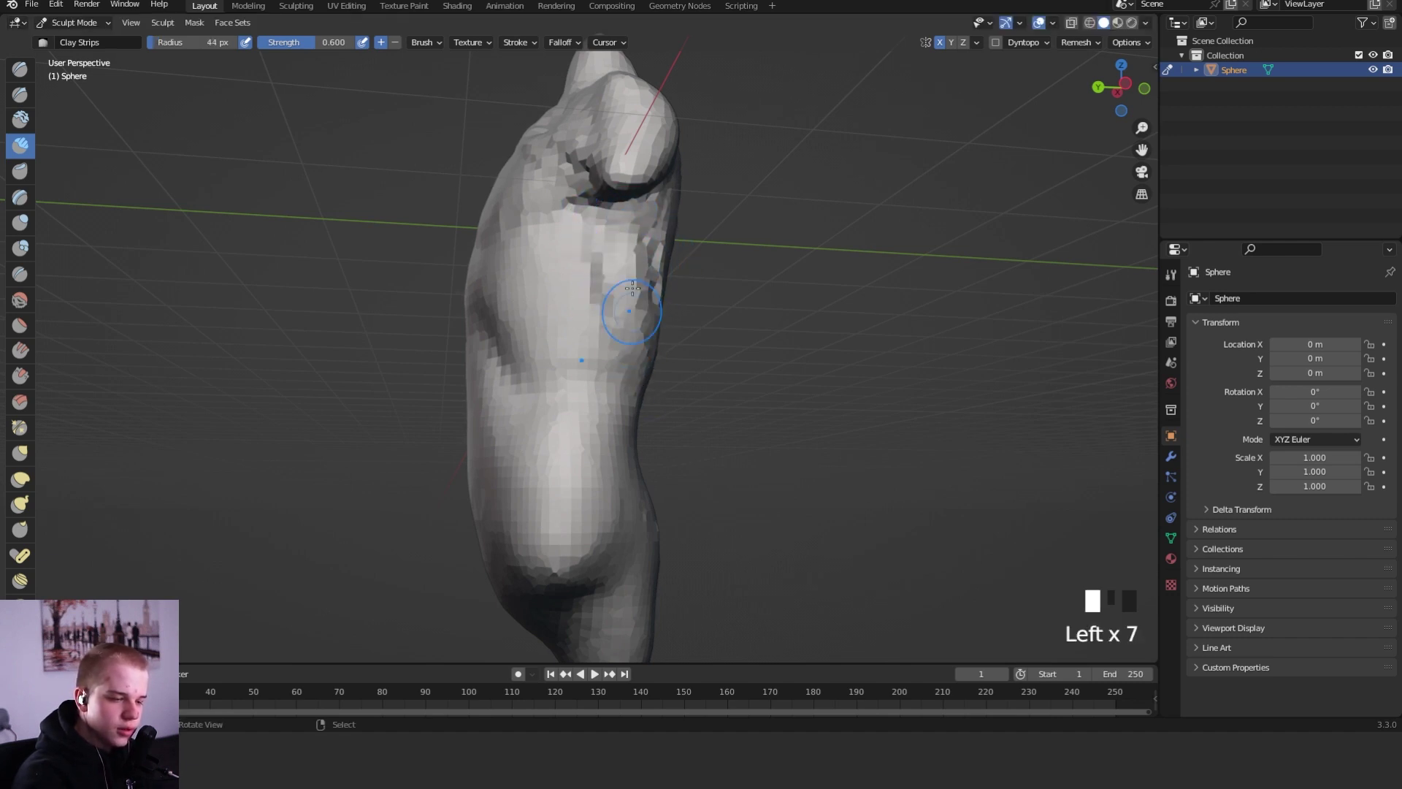
key("shift+c")
key("f")
key("shift+space")
key("c")
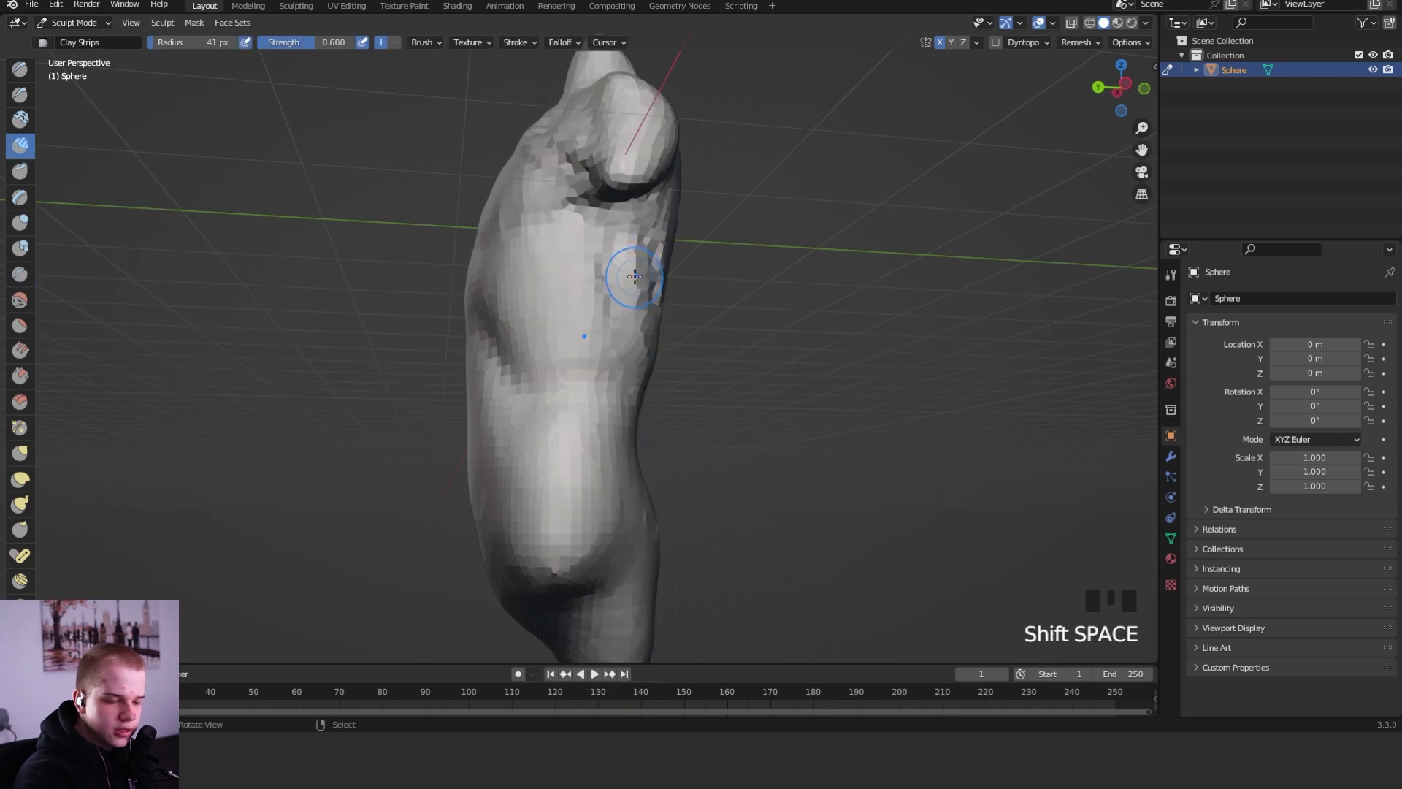
- Add volume to the outer back muscles with the Clay Strips brush at about 83 px radius
middle_click_drag(634, 277, 564, 287)
left_click_drag(568, 294, 563, 313)
middle_click_drag(646, 278, 564, 241)
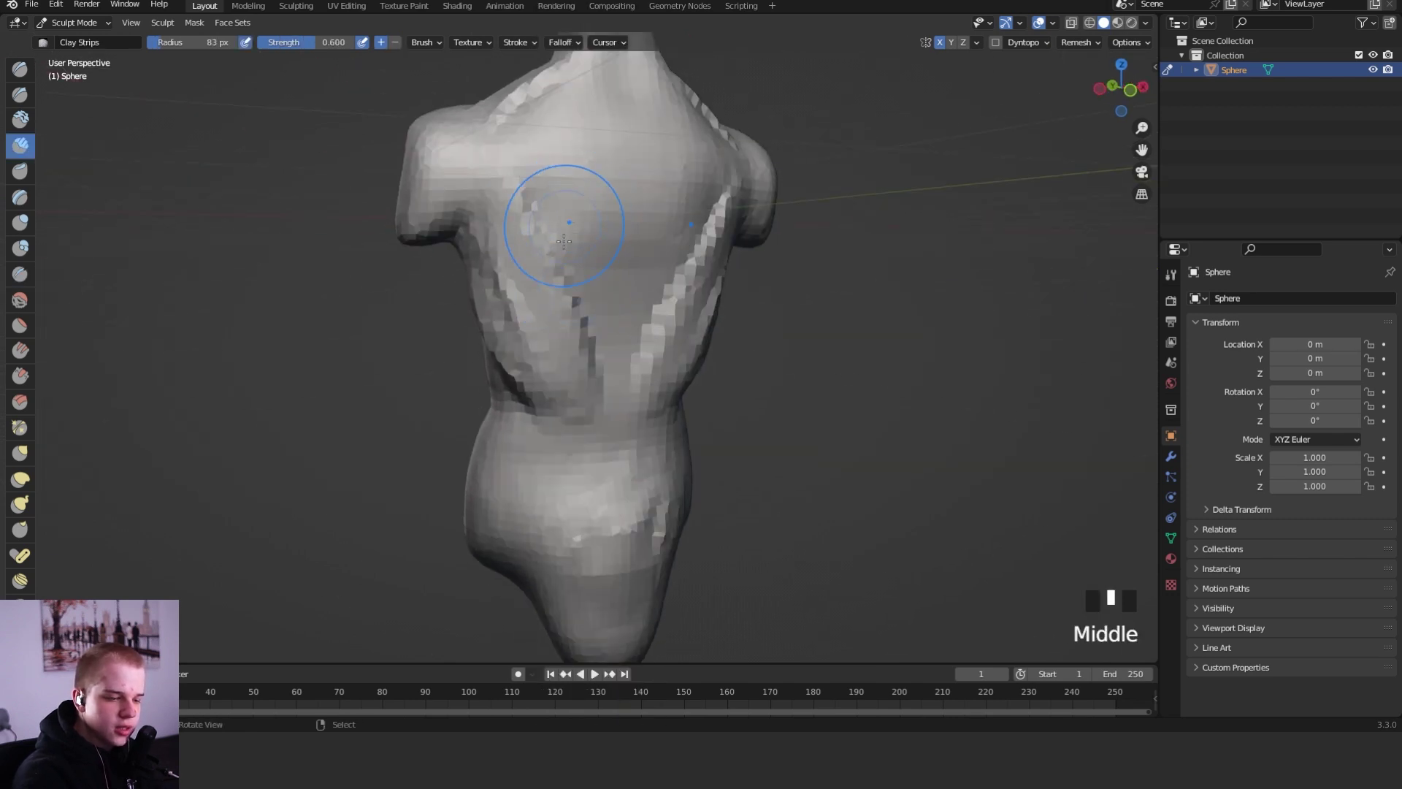
- Adjust the silhouette of the torso's sides above the waist with the Grab brush at about 127 px radius
middle_click_drag(501, 307, 657, 278, "alt")
key("g")
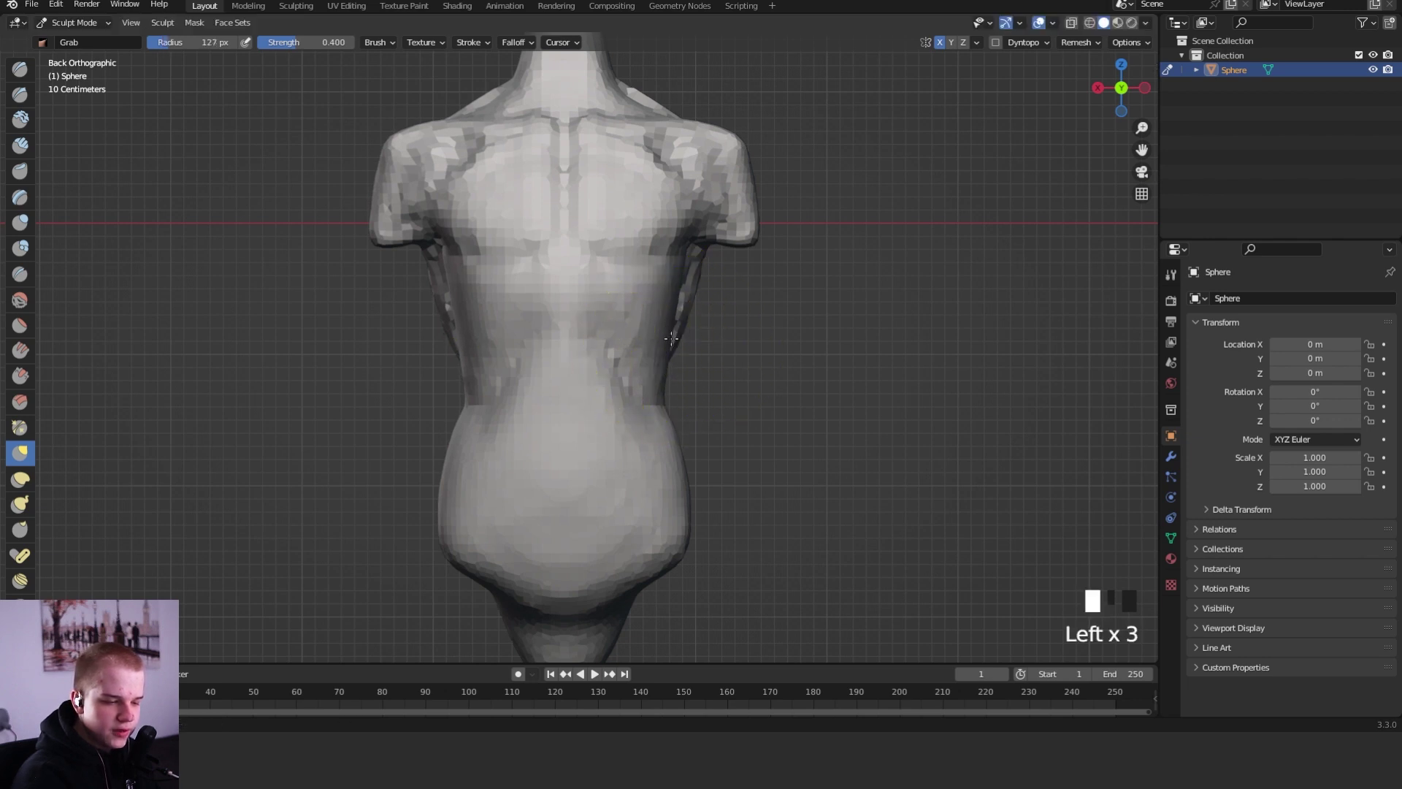
key("f")
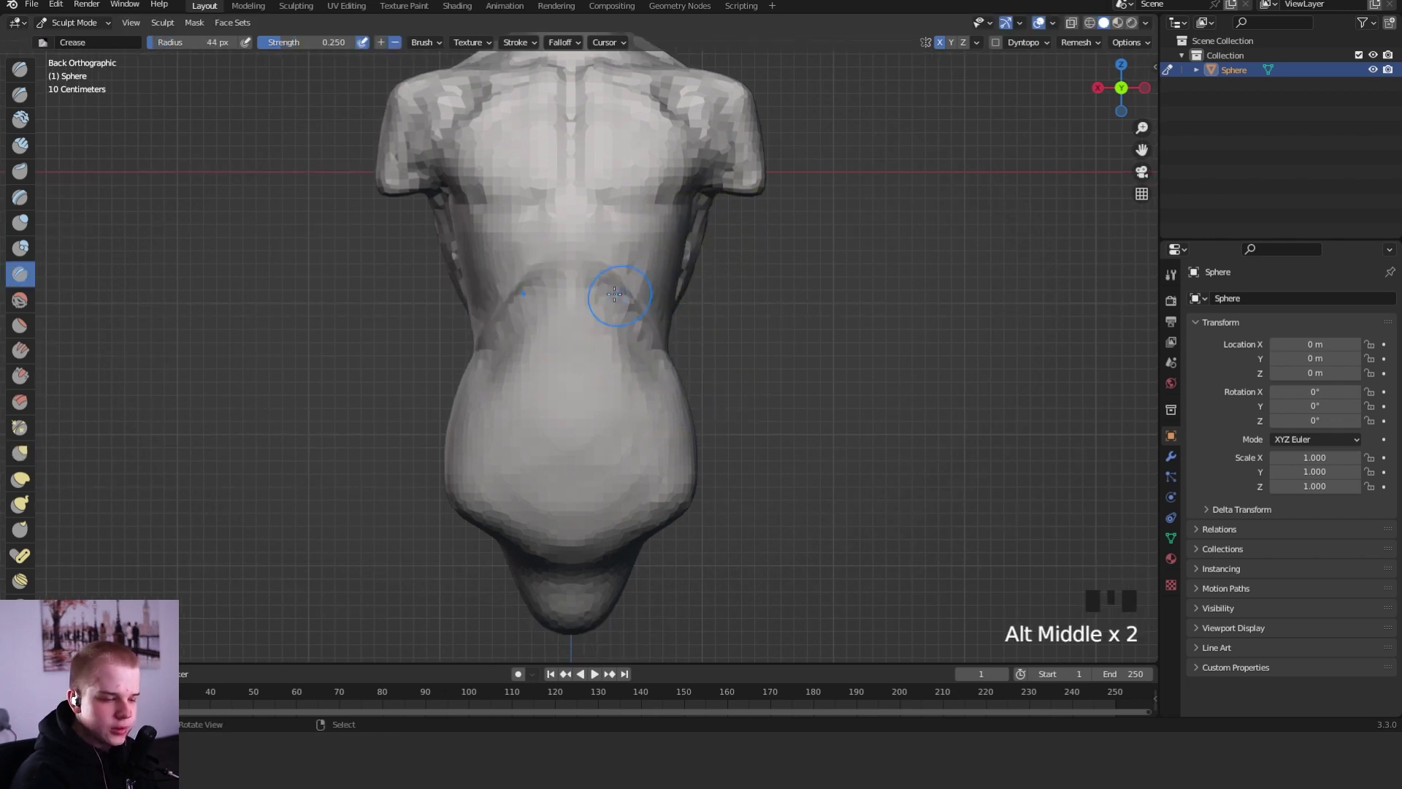
- Carve the arch of the lower ribcage and the abdomen's centre line with the Crease brush at 44 px radius
left_click_drag(571, 447, 571, 447)
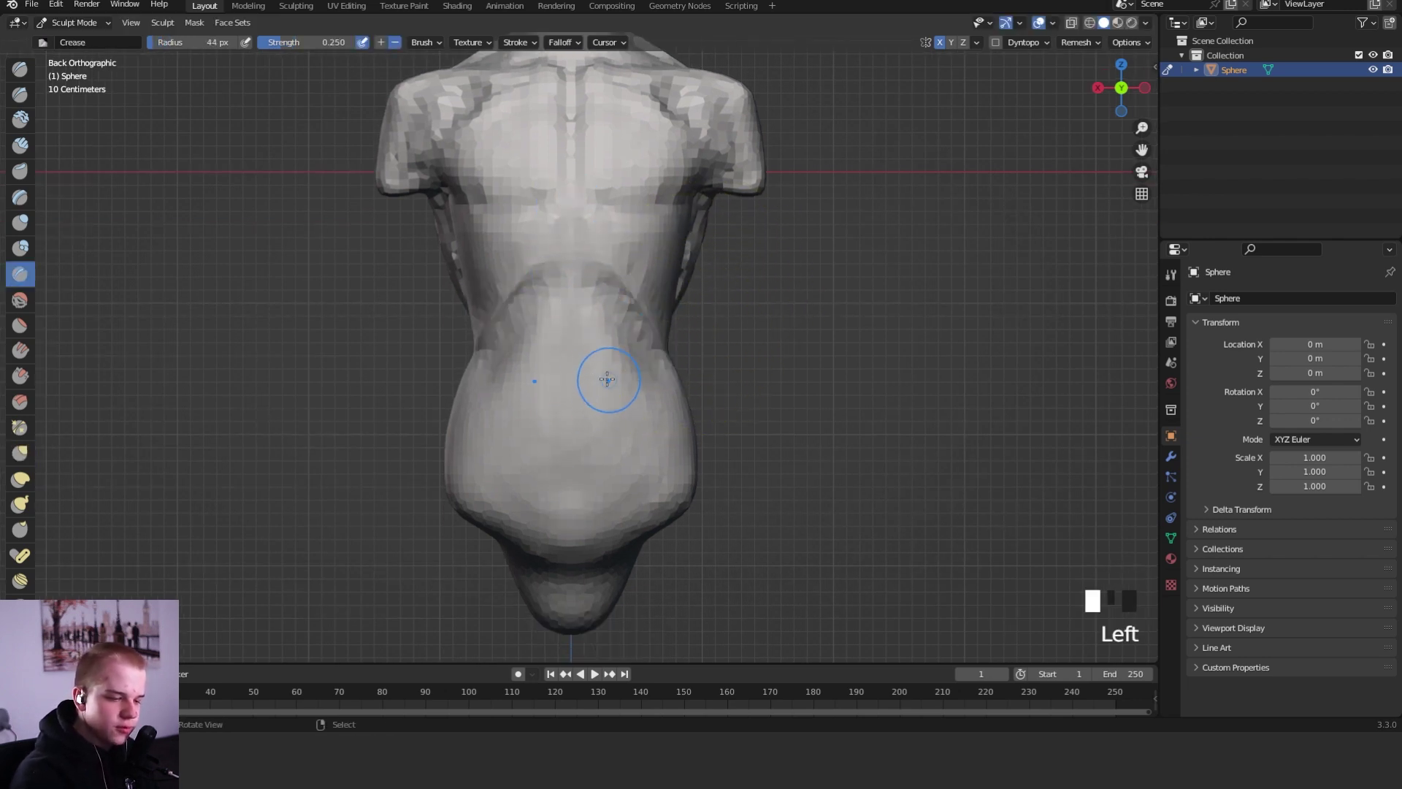
middle_click_drag(672, 286, 600, 353)
middle_click_drag(669, 405, 694, 355, "shift")
middle_click_drag(694, 355, 699, 325, "ctrl")
- Build up the vertical muscle columns of the central abdomen with the Clay Strips brush at 44 px, then enlarge the radius to 101 px
key("shift+space")
key("2")
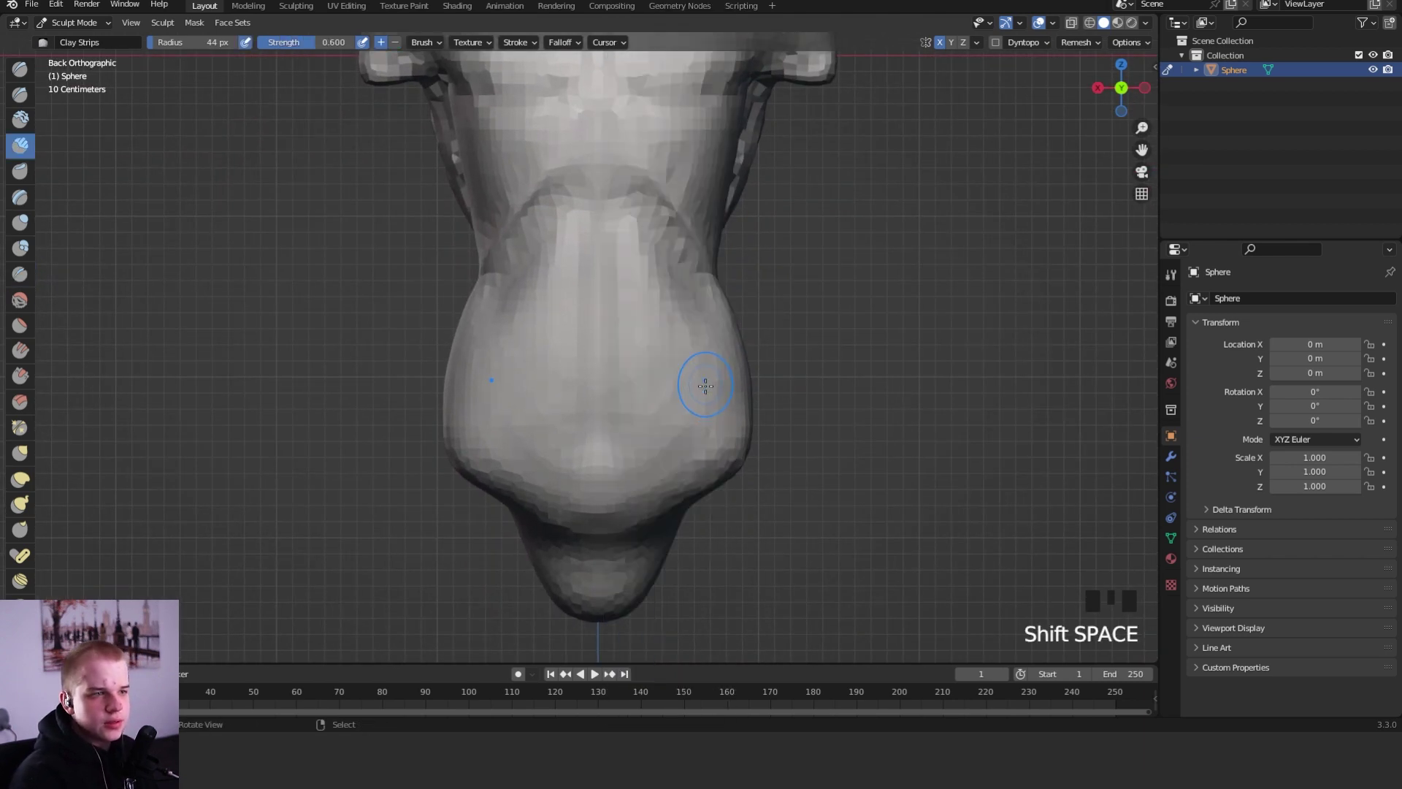
key("f")
left_click(780, 378)
middle_click_drag(784, 380, 722, 329)
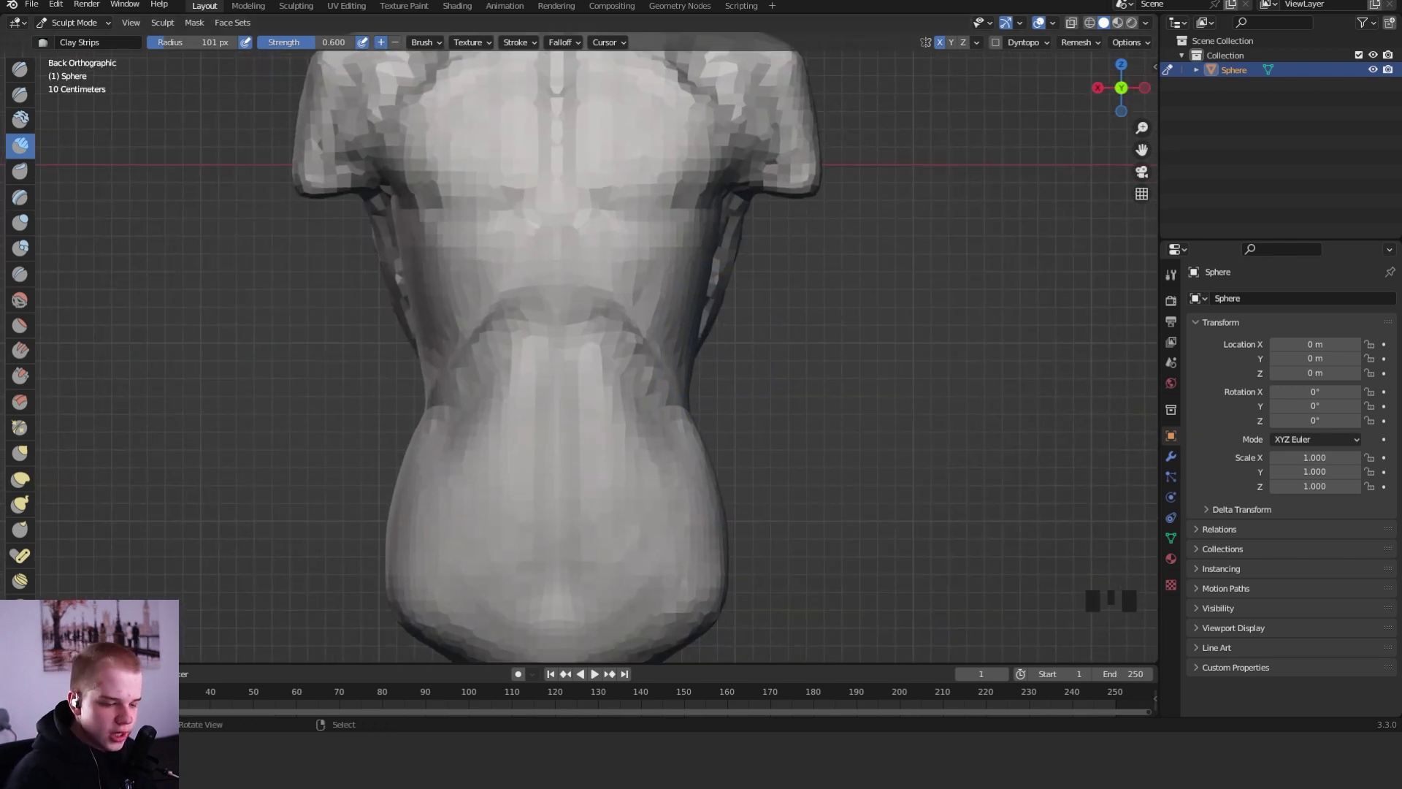
middle_click_drag(745, 358, 605, 371)
middle_click_drag(605, 371, 710, 369, "alt")
- Reshape the waist and lower ribcage sides with the Grab brush at about 129 px radius
key("g")
key("f")
left_click(681, 385)
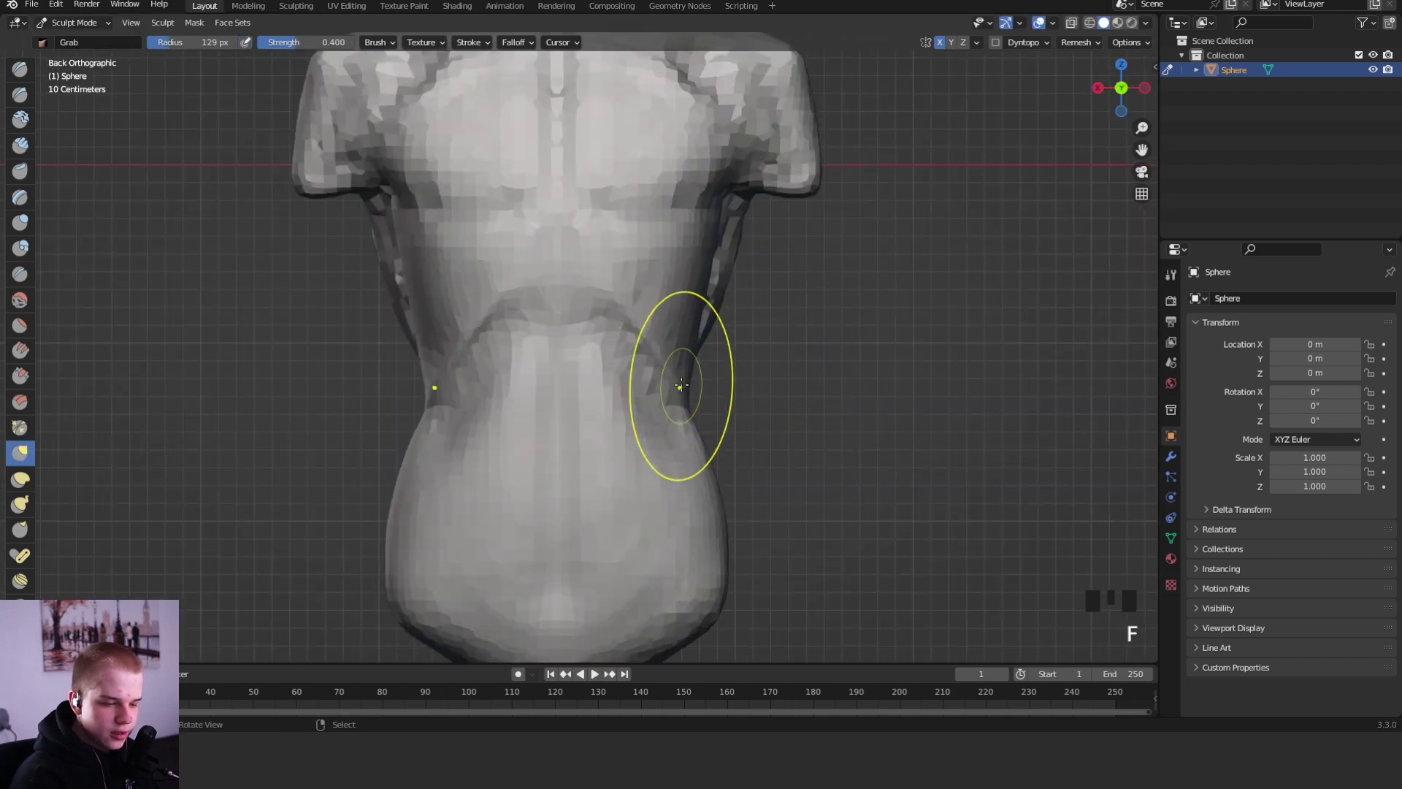
mouse_move(682, 399)
left_mouse_down()
mouse_move(687, 379)
mouse_move(679, 391)
mouse_move(577, 255)
left_mouse_up()
key("f")
left_click(708, 329)
key("f")
left_click(621, 288)
key("f")
- Extend the lower ribcage arch to a higher peak with the Crease brush at about 38 px radius
mouse_move(580, 245)
middle_mouse_down("ctrl")
mouse_move(593, 301)
mouse_move(630, 326)
mouse_move(593, 277)
mouse_move(606, 255)
middle_mouse_up("ctrl")
scroll(593, 301, "up", 1)
key("f")
left_click(577, 314)
key("f")
key("shift+c")
key("f")
left_click(578, 304)
key("shift+c")
key("f")
left_click(605, 255)
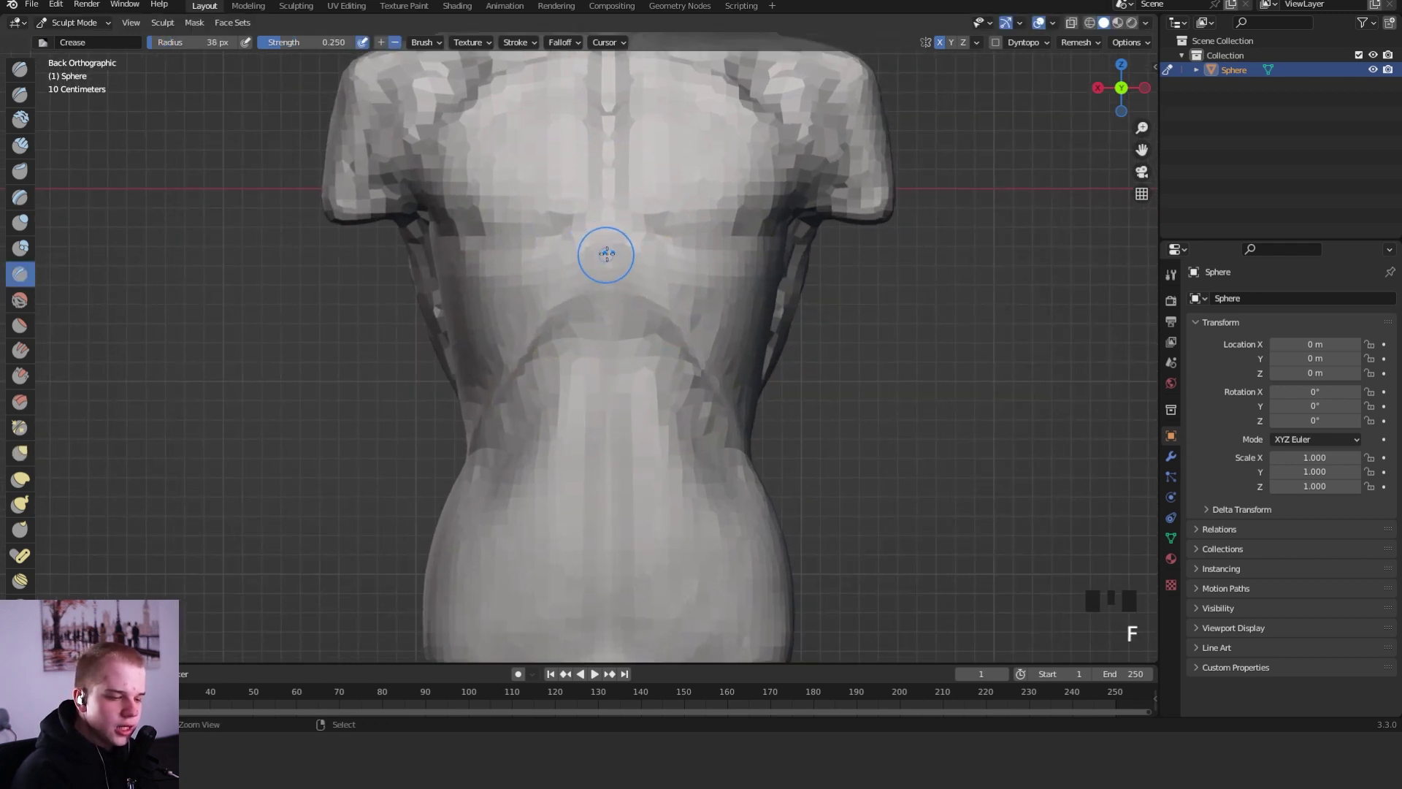
left_click_drag(605, 266, 476, 474, "ctrl")
- Adjust the lower rib edge above the waist from an angled view with the Grab brush
key("g")
key("f")
left_click(653, 310)
middle_click_drag(519, 379, 628, 390)
key("f")
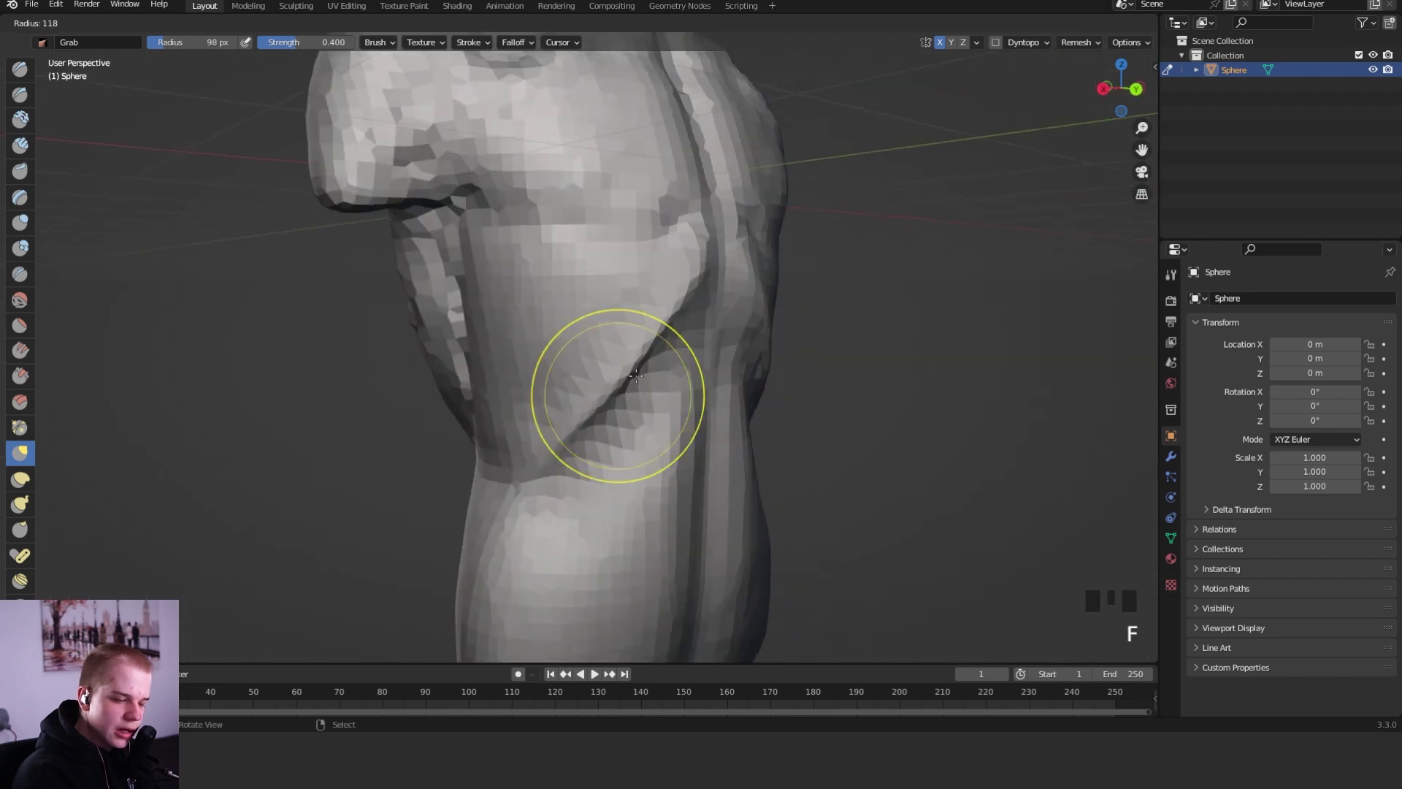
left_click(704, 395)
left_click_drag(533, 438, 532, 444)
- Deepen the transition between the lower ribs and the flank with the Crease brush at about 80 px radius
key("shift+c")
left_click(532, 449)
key("f")
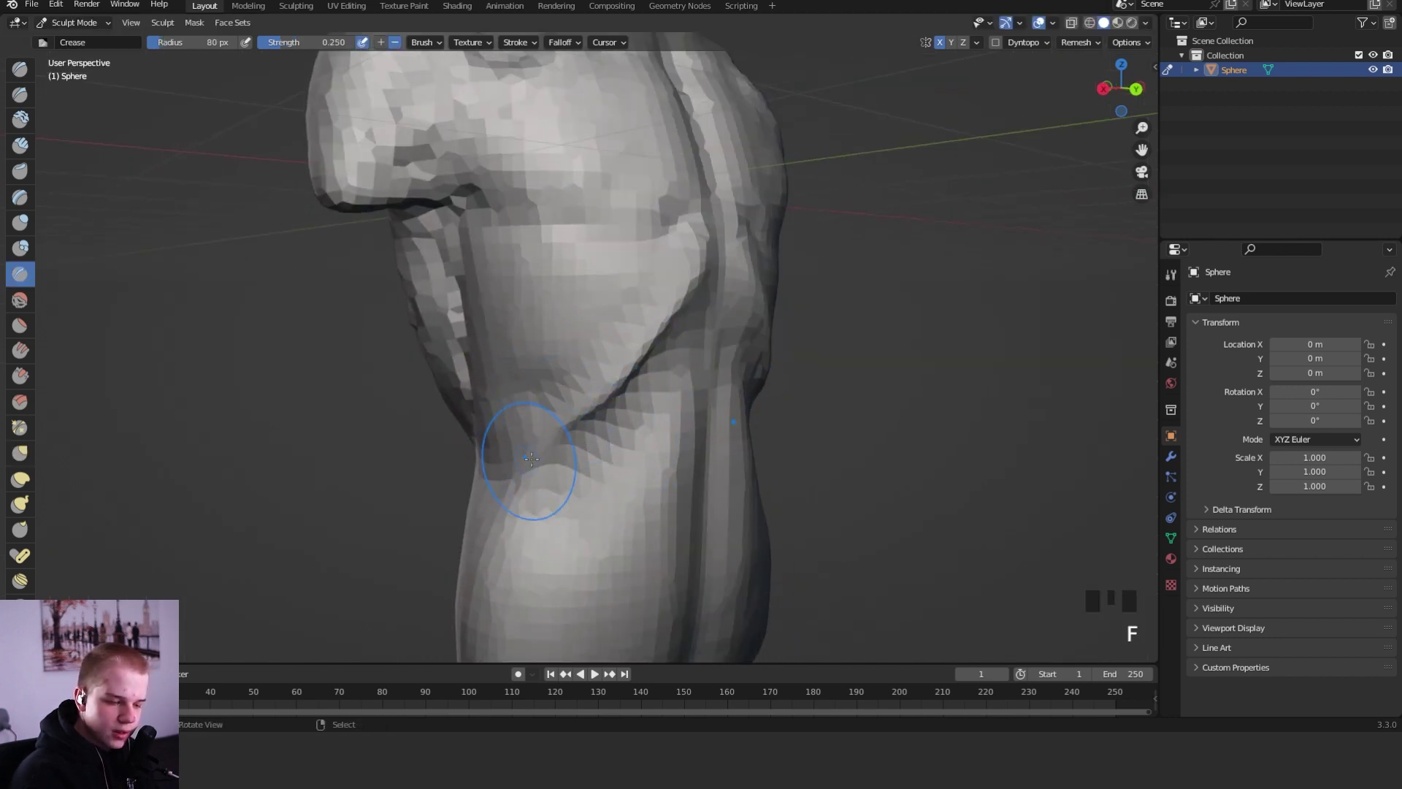
middle_click_drag(610, 467, 699, 478, "alt")
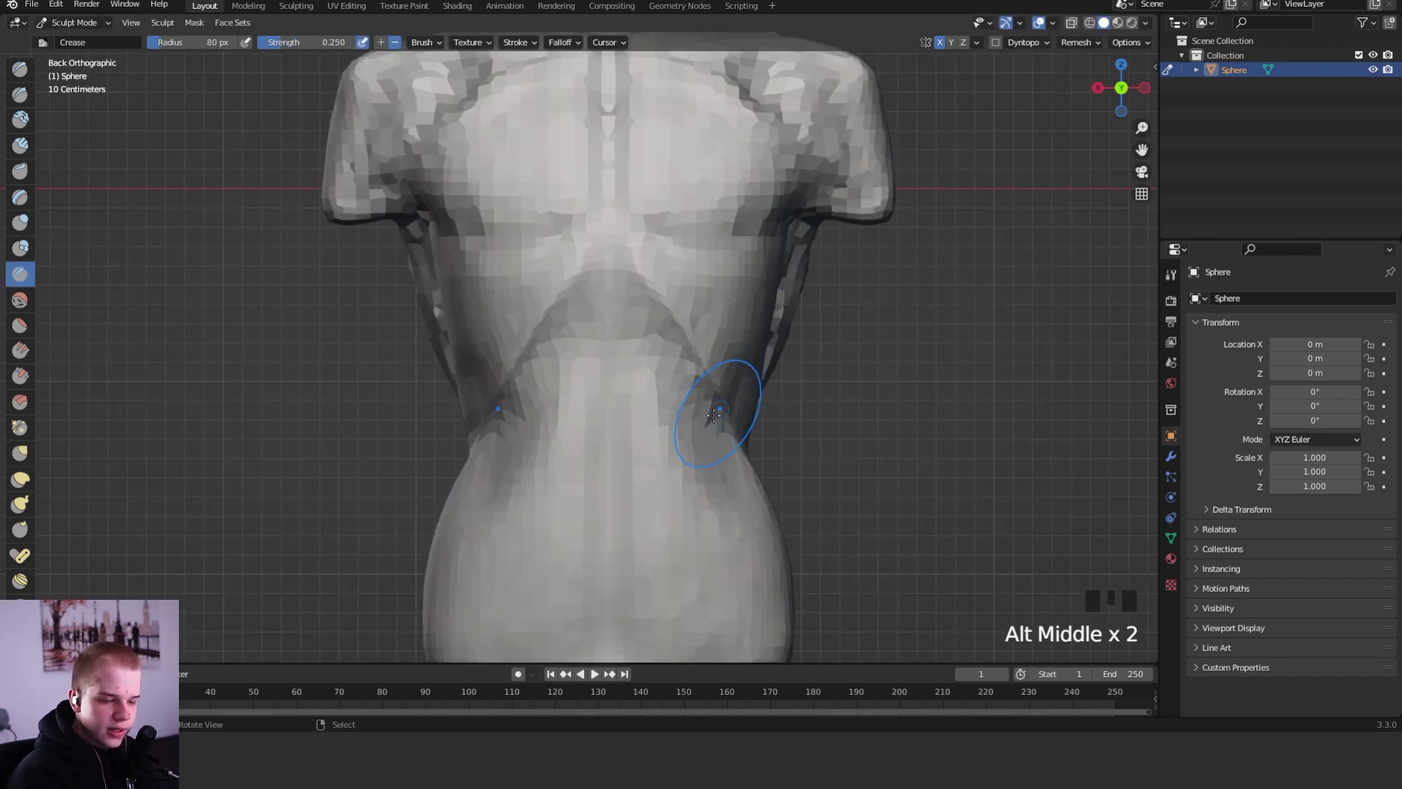
- Pull in the silhouette of the waist and upper hips with the Grab brush at about 127 to 134 px radius
key("g")
key("f")
left_click(788, 407)
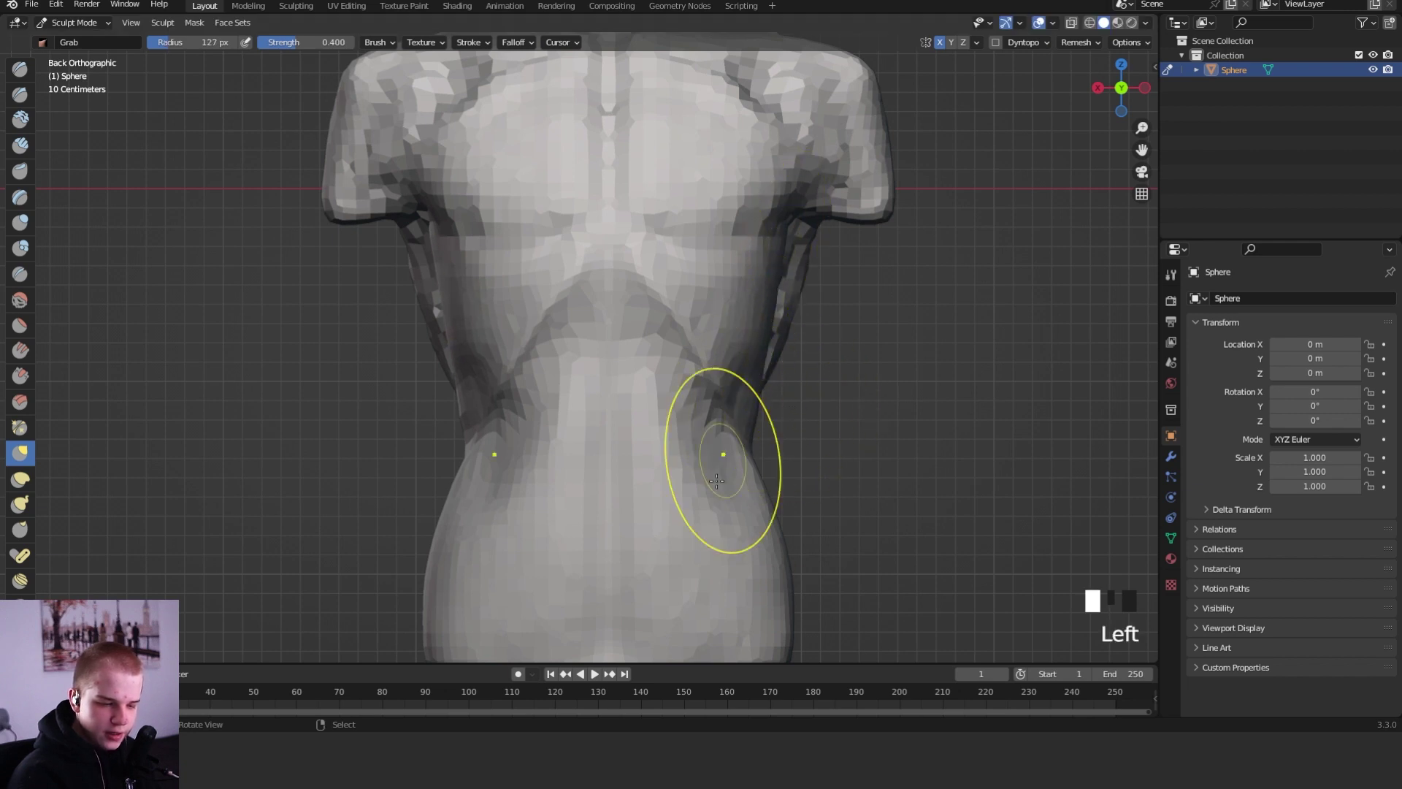
middle_click_drag(752, 469, 707, 368, "shift")
key("f")
left_click(725, 382)
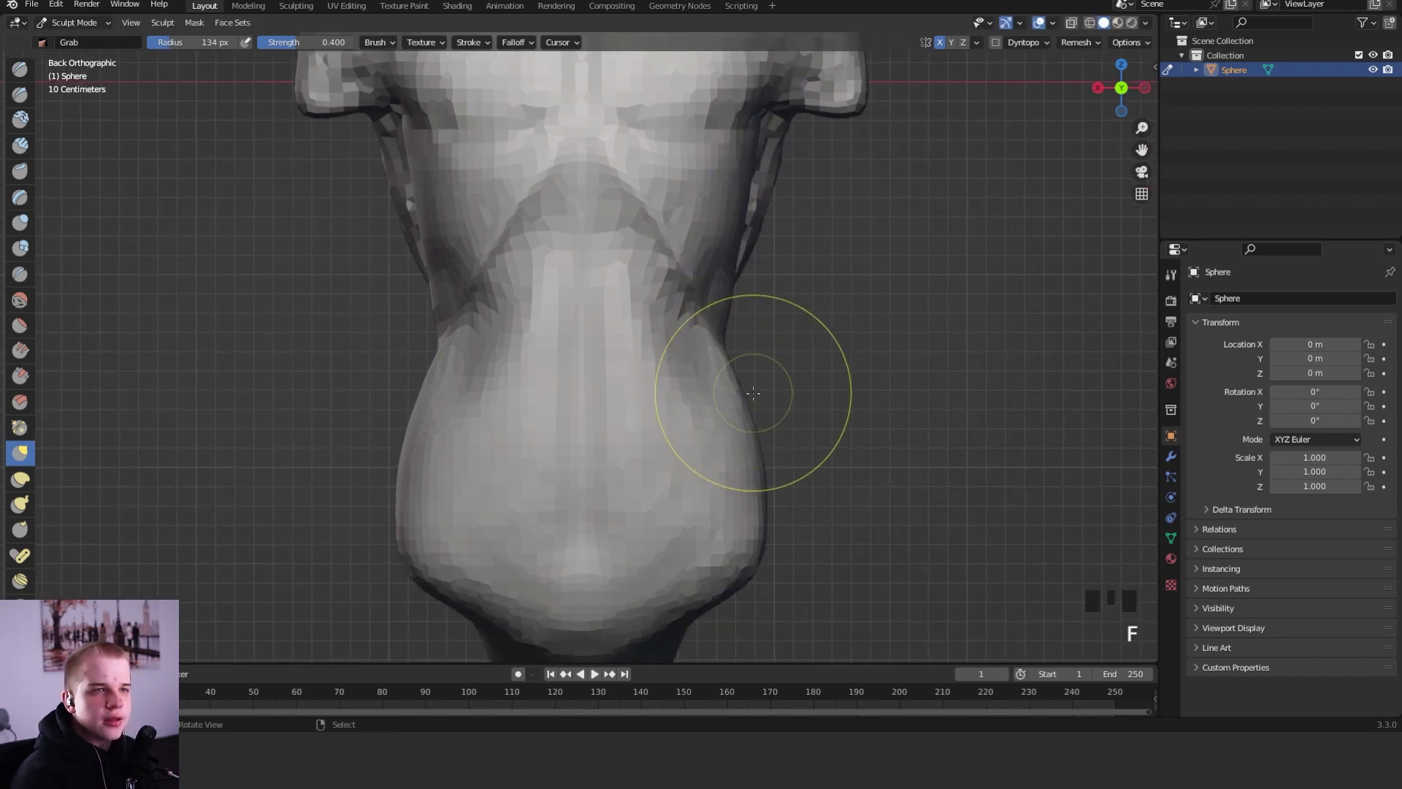
left_click_drag(757, 431, 747, 430)
- Carve the crease separating the flank from the hip with the Crease brush at about 73 px radius
key("c")
key("f")
left_click(822, 429)
key("shift+c")
key("f")
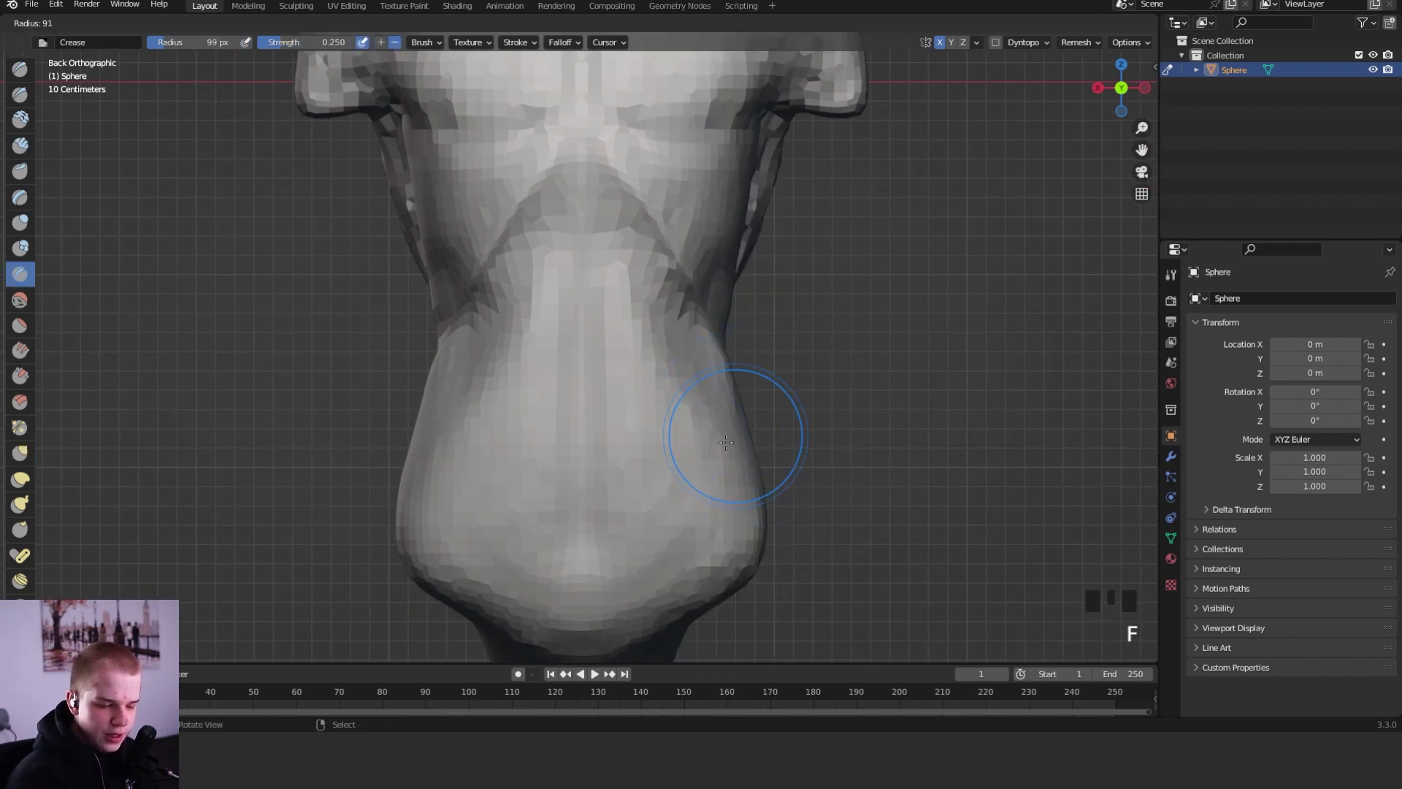
left_click(789, 435)
mouse_move(690, 465)
left_mouse_down()
mouse_move(697, 481)
mouse_move(707, 468)
left_mouse_up()
middle_click_drag(714, 467, 607, 475)
left_click_drag(629, 482, 726, 469)
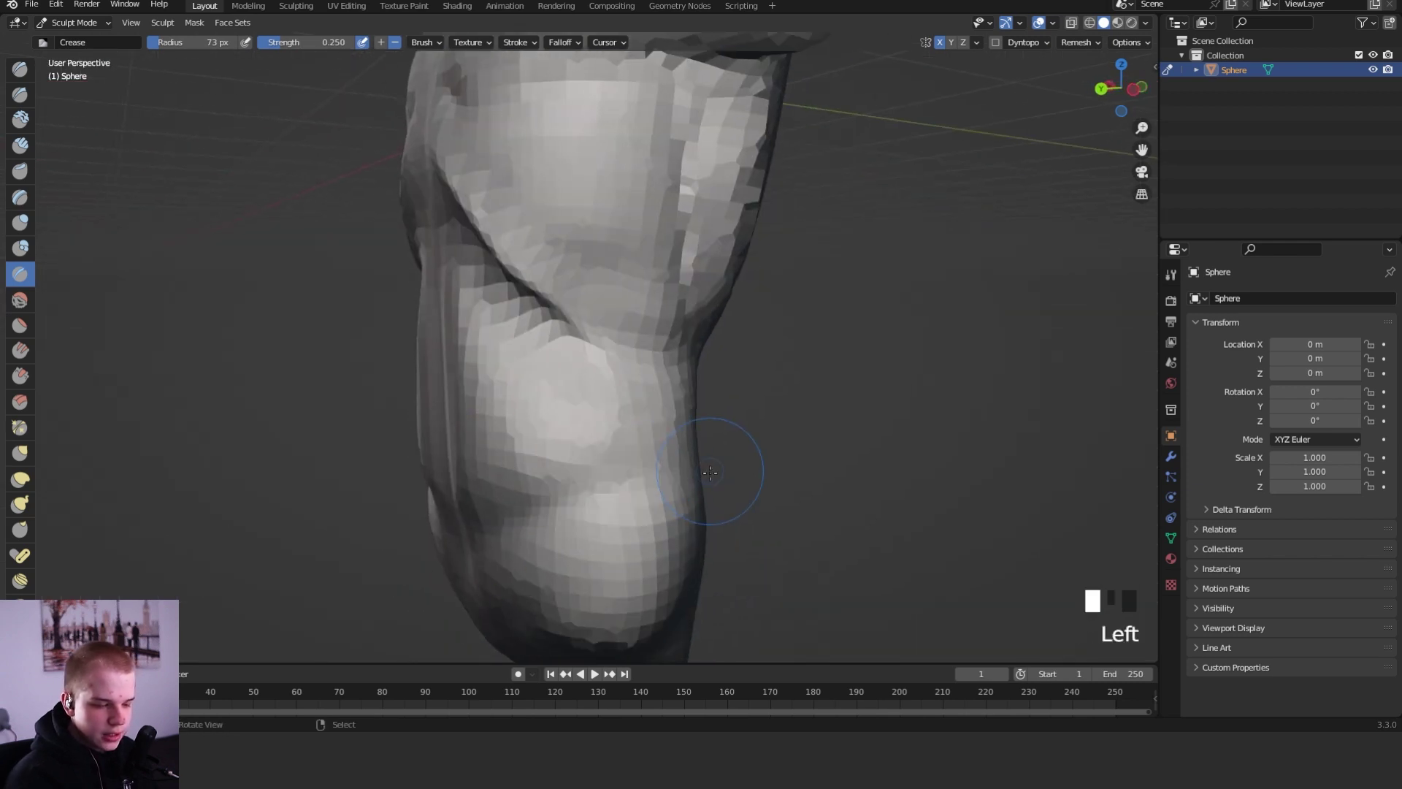
- Build up the oblique muscles between the ribcage and the hip with the Clay Strips brush at about 80 px radius
key("shift+space")
left_click(648, 326)
key("f")
left_click(715, 475)
key("shift+space")
key("2")
key("f")
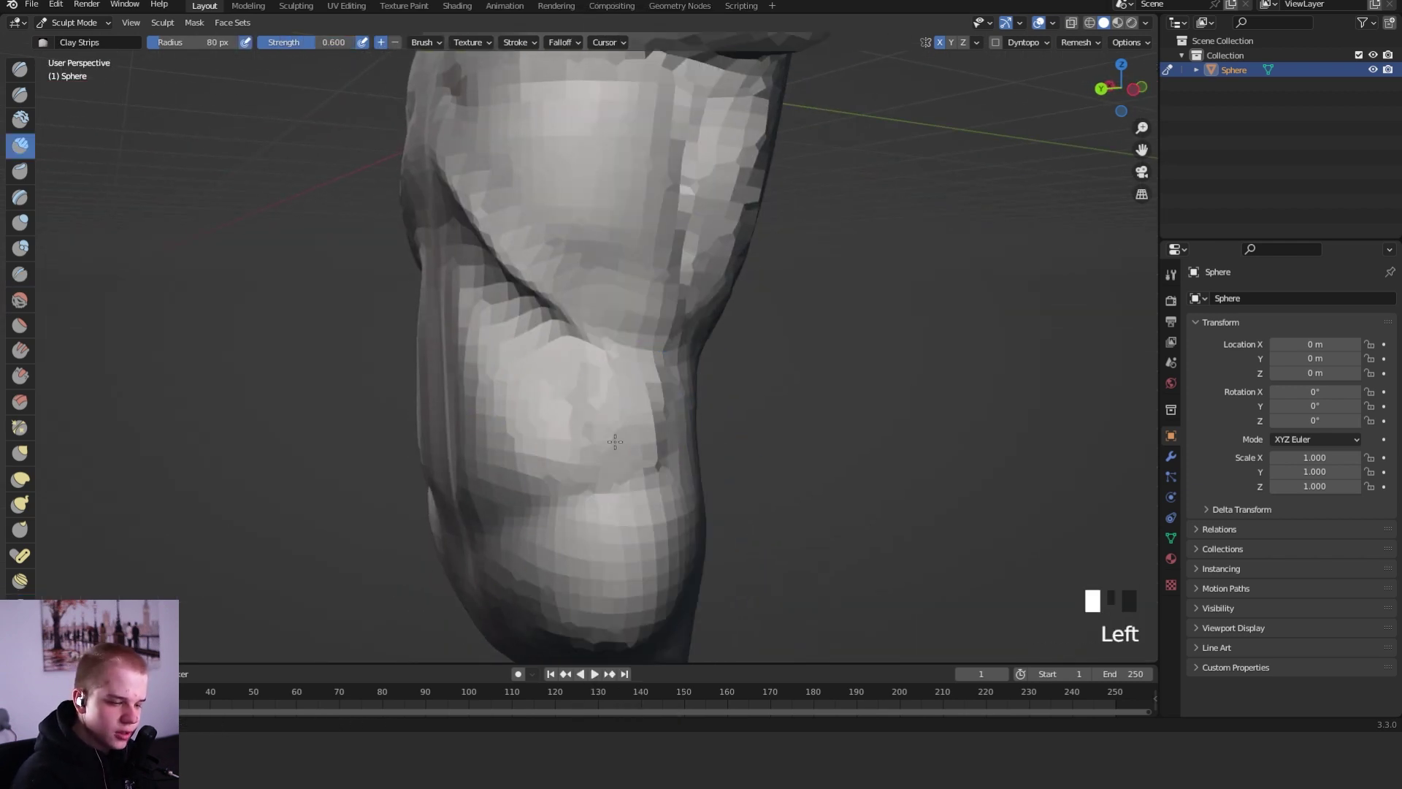
left_click_drag(615, 442, 600, 438)
middle_click_drag(603, 437, 657, 423)
left_click_drag(657, 423, 634, 446)
middle_click_drag(687, 433, 743, 423)
- Sharpen the lower border of the oblique muscles with the Crease brush at about 79 px radius
key("shift+c")
key("f")
left_click(709, 428)
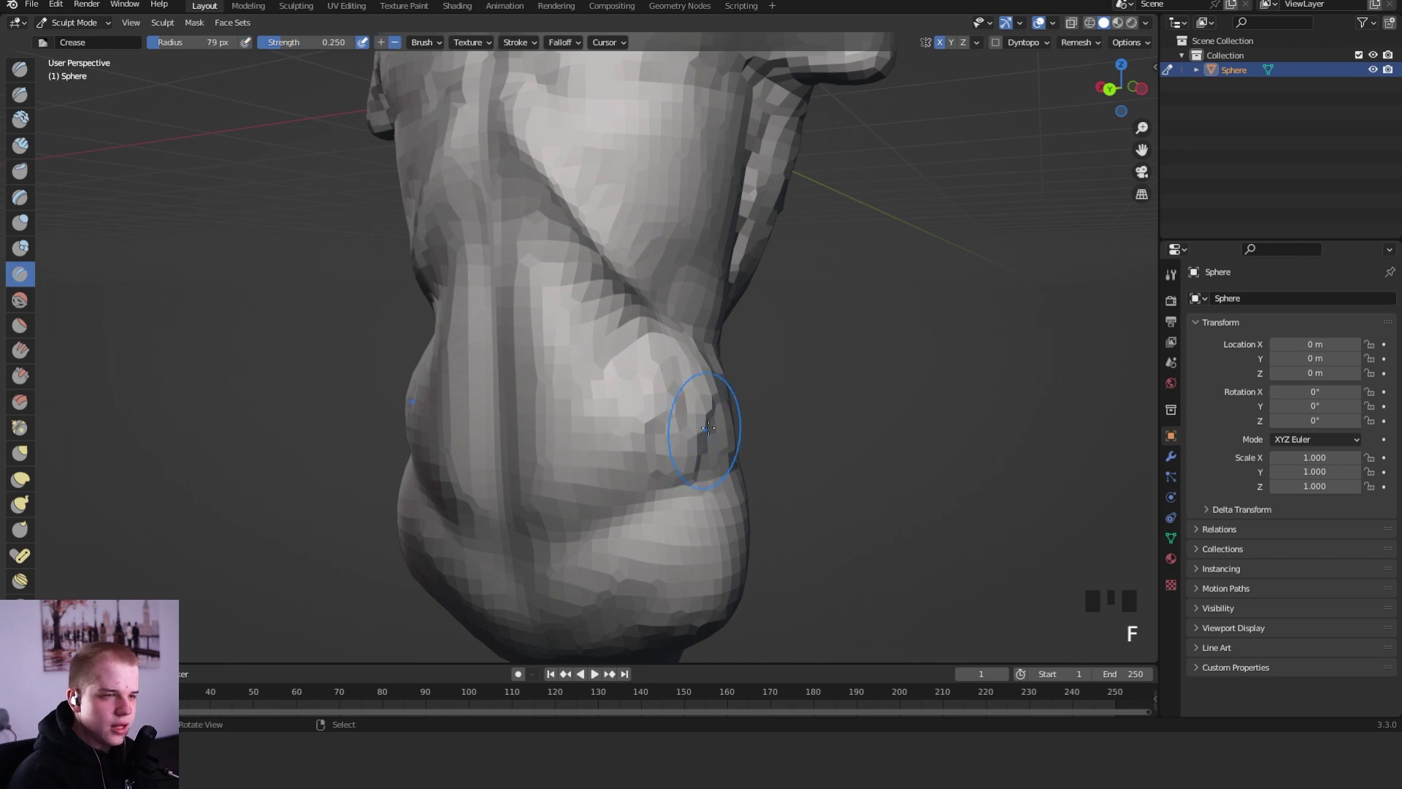
middle_click_drag(613, 476, 823, 392)
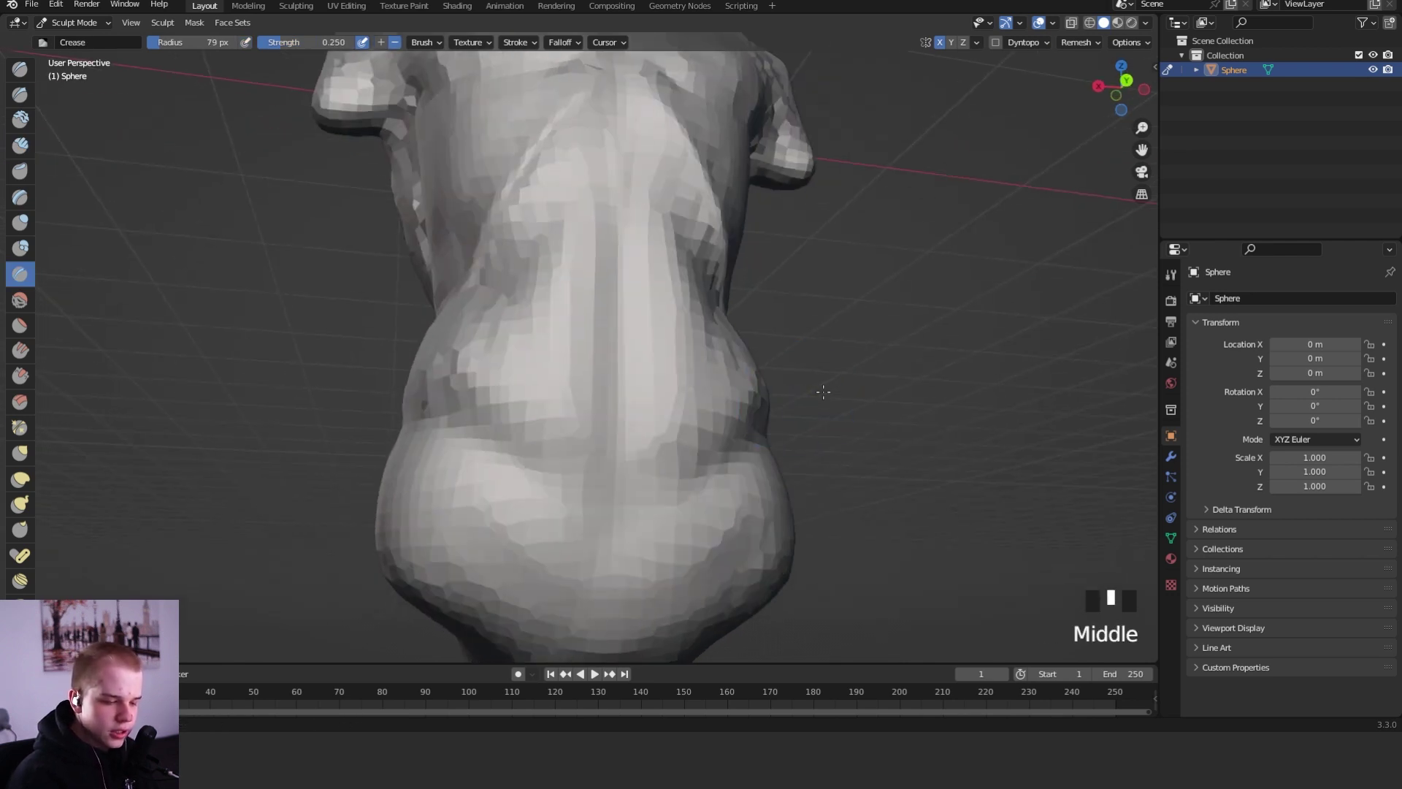
middle_click_drag(654, 458, 639, 462, "alt")
mouse_move(639, 461)
middle_mouse_down("alt")
mouse_move(626, 466)
mouse_move(643, 519)
mouse_move(664, 478)
middle_mouse_up("alt")
- Narrow the silhouette of the hips with the Grab brush
key("g")
key("f")
left_click(745, 482)
left_click_drag(739, 485, 720, 496)
mouse_move(761, 438)
middle_mouse_down("ctrl")
mouse_move(722, 475)
mouse_move(729, 492)
mouse_move(713, 392)
middle_mouse_up("ctrl")
- Add volume to the front of the hips below the obliques with the Clay Strips brush at about 52 px radius
key("shift+space")
left_click(687, 325)
key("f")
left_click(642, 462)
scroll(642, 461, "up", 2)
left_click(660, 459)
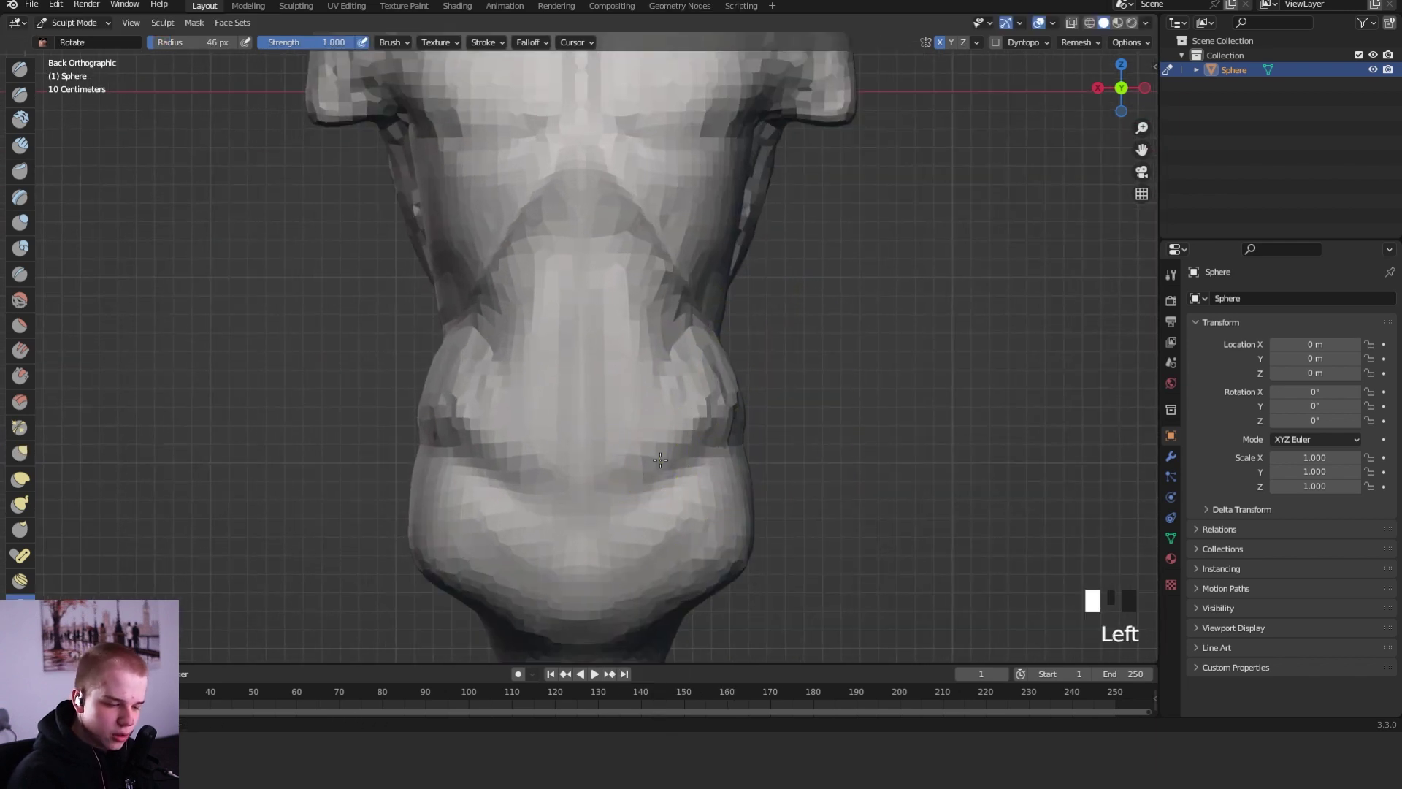
key("shift+space")
key("2")
mouse_move(657, 476)
left_mouse_down()
mouse_move(651, 493)
mouse_move(657, 483)
left_mouse_up()
middle_click_drag(668, 460, 694, 500, "ctrl")
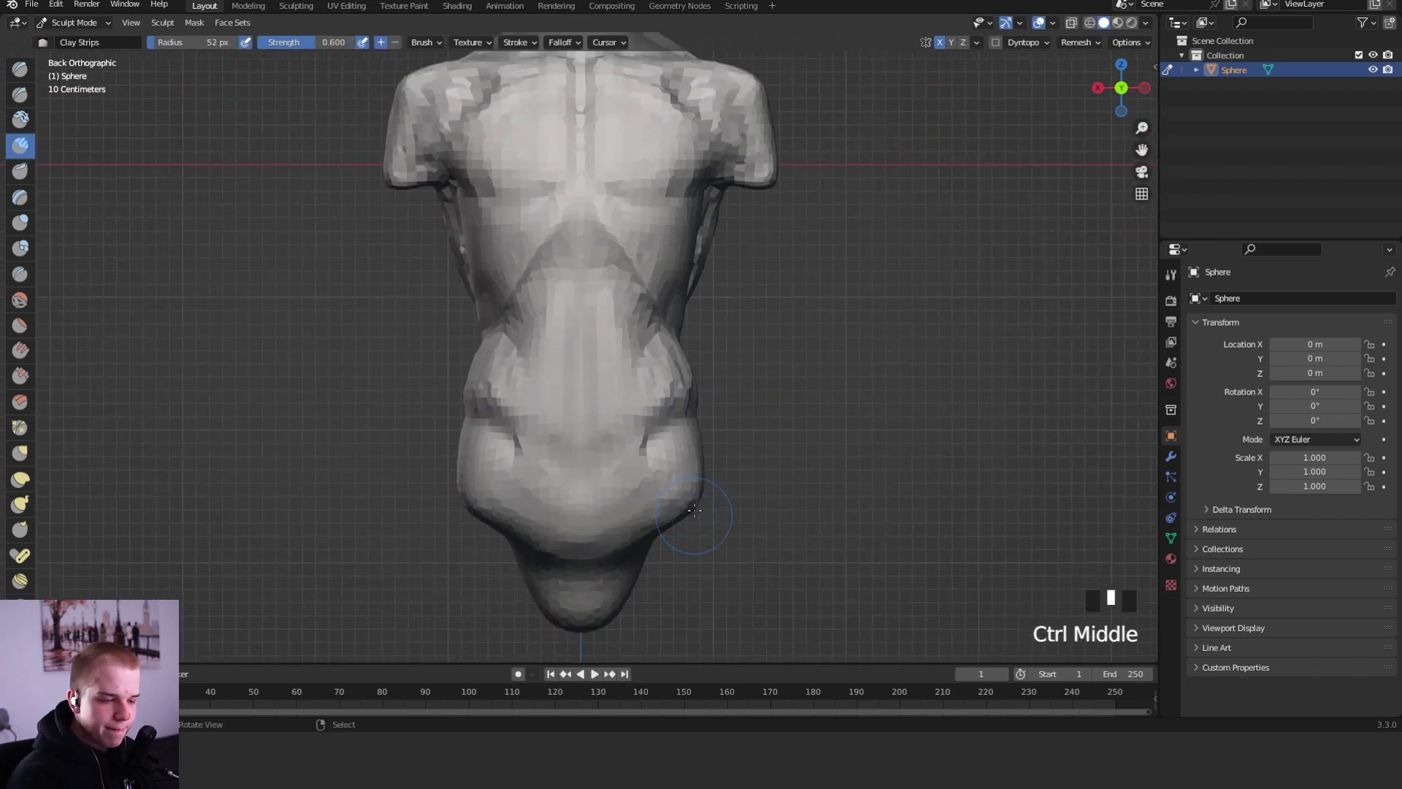
- Adjust the outer side of the ribcage with the Grab brush at 72 px radius and remesh the torso
middle_click_drag(672, 344, 621, 347)
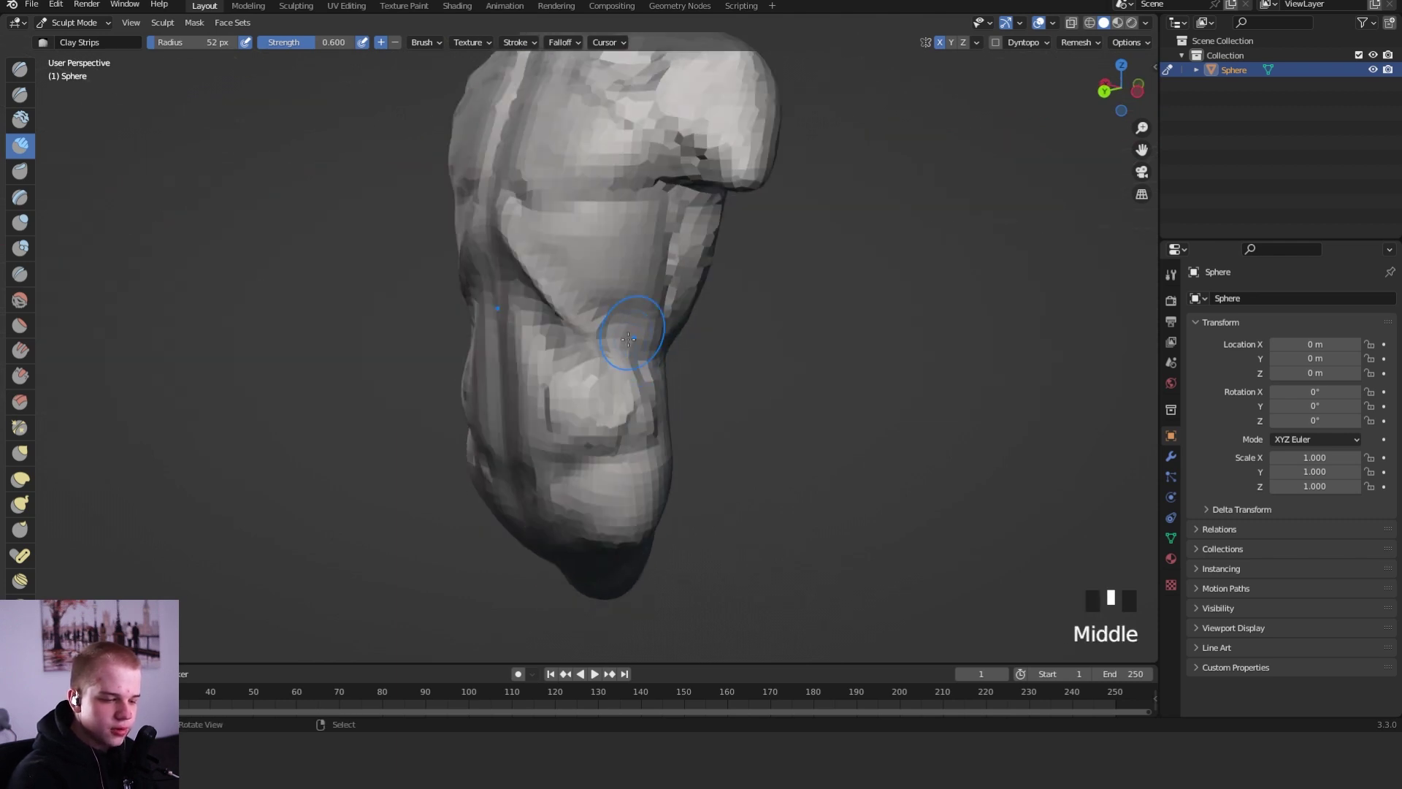
key("shift+c")
key("g")
left_click_drag(658, 304, 666, 285)
key("ctrl+r")
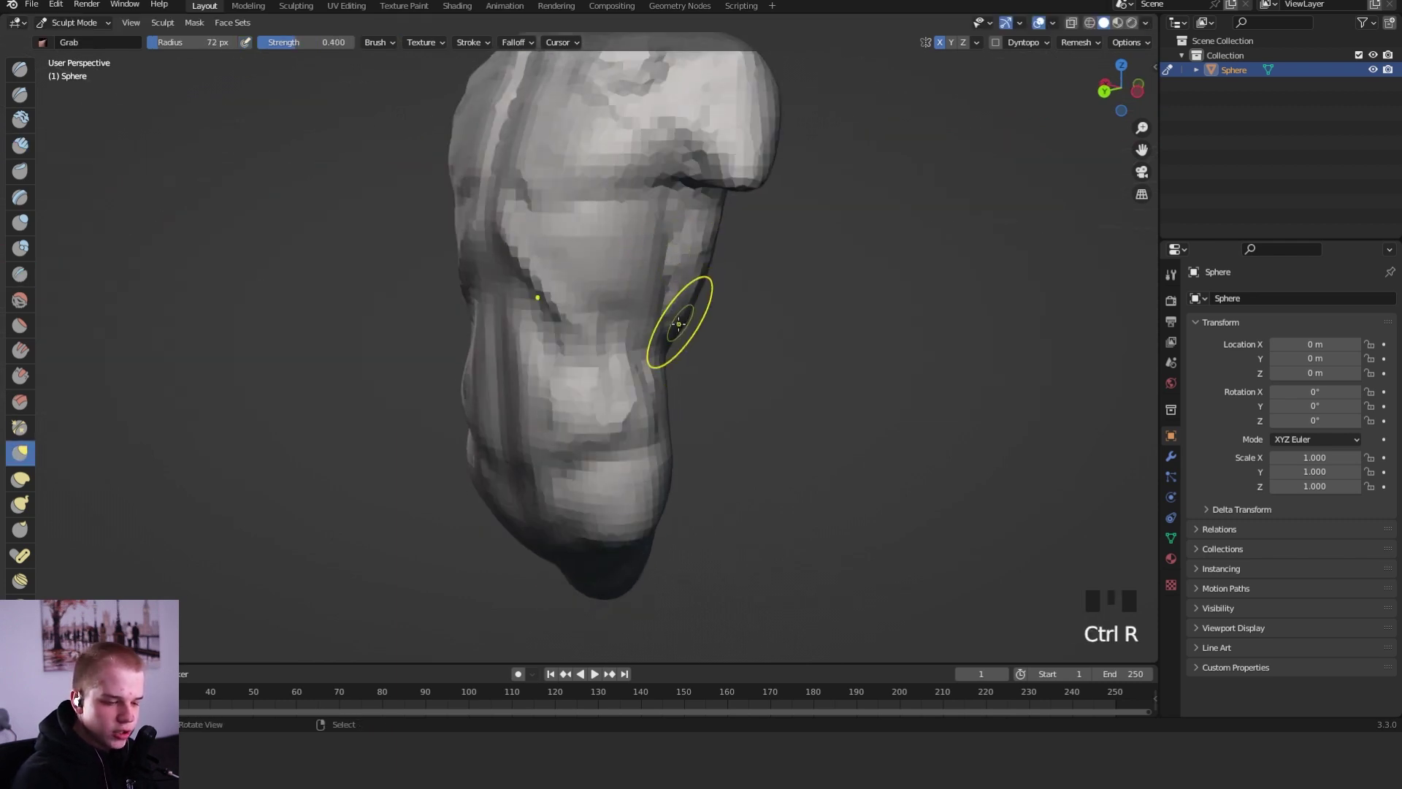
- Refine the side of the waist and the edge of the oblique with the Crease brush at about 65 px radius
mouse_move(682, 319)
middle_mouse_down("alt")
mouse_move(814, 313)
mouse_move(708, 321)
middle_mouse_up("alt")
mouse_move(712, 372)
middle_mouse_down("ctrl")
mouse_move(727, 313)
mouse_move(592, 349)
middle_mouse_up("ctrl")
key("f")
left_click(756, 312)
key("shift+c")
left_click_drag(694, 424, 742, 376)
mouse_move(760, 360)
middle_mouse_down("alt")
mouse_move(866, 438)
mouse_move(942, 431)
middle_mouse_up("alt")
mouse_move(942, 431)
middle_mouse_down("alt")
mouse_move(861, 401)
mouse_move(768, 331)
middle_mouse_up("alt")
mouse_move(745, 401)
middle_mouse_down()
mouse_move(595, 532)
mouse_move(742, 416)
middle_mouse_up()
left_click_drag(741, 416, 709, 428, "ctrl")
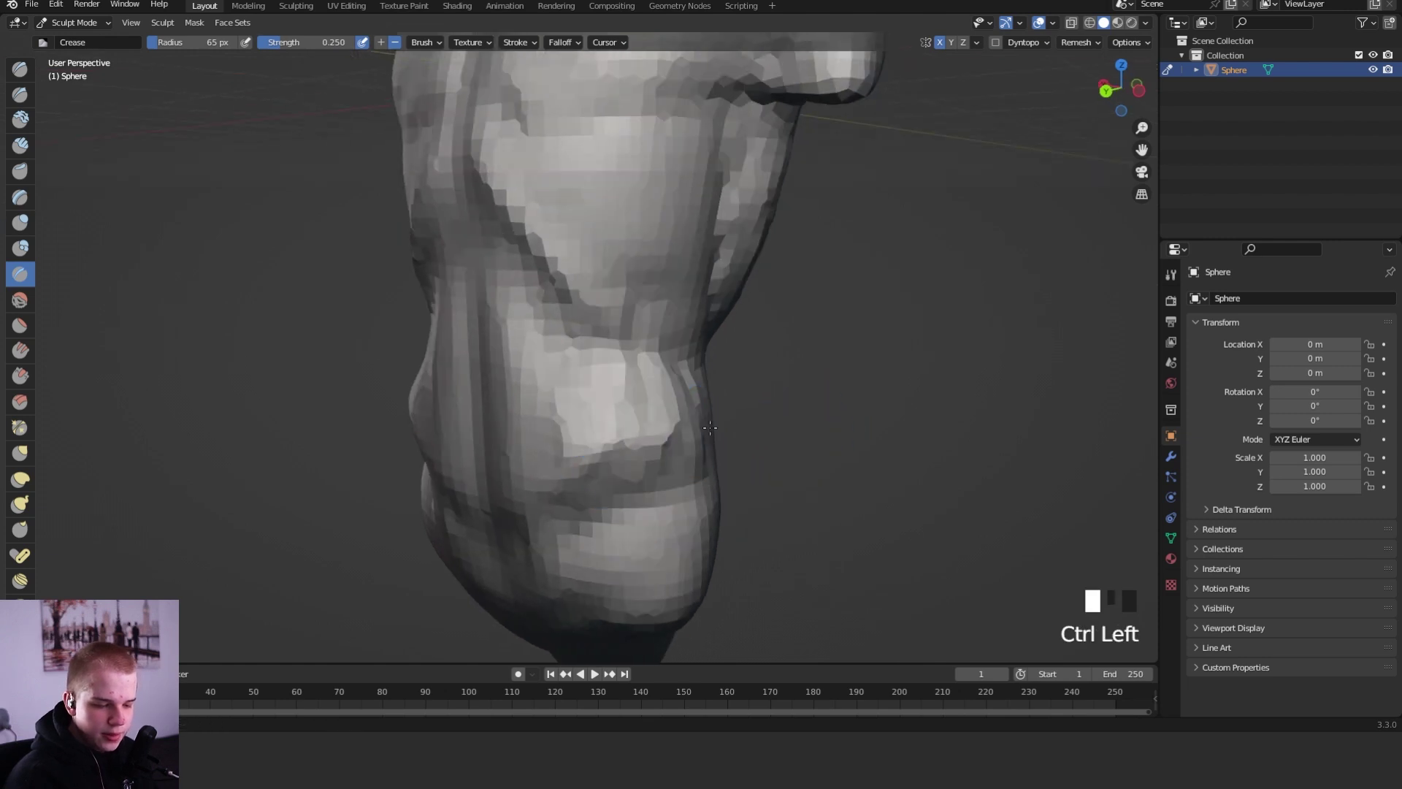
- Shape the lower edge of the oblique muscles above the hip with the Clay Strips brush at about 59 px radius
key("shift+space")
key("shift+2")
key("shift+space")
key("2")
key("f")
left_click(608, 469)
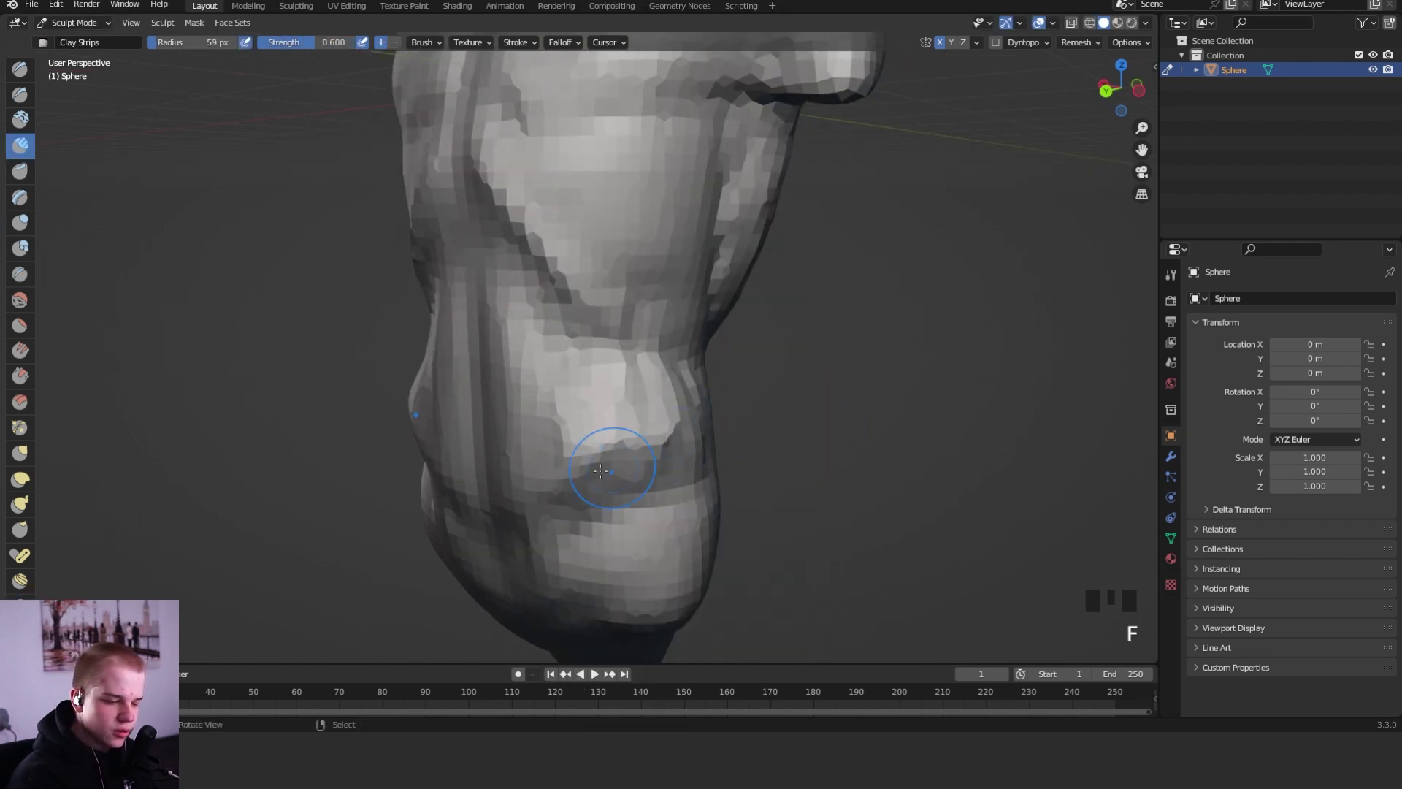
left_click_drag(597, 468, 668, 438)
left_click_drag(642, 445, 570, 504)
mouse_move(650, 478)
middle_mouse_down("alt")
mouse_move(633, 482)
mouse_move(818, 431)
middle_mouse_up("alt")
- Define the lower chest edge and the armpit folds with the Crease brush at about 53 px radius
mouse_move(825, 424)
middle_mouse_down("ctrl")
mouse_move(833, 472)
mouse_move(811, 441)
mouse_move(845, 428)
mouse_move(866, 397)
mouse_move(809, 394)
mouse_move(799, 328)
middle_mouse_up("ctrl")
middle_click_drag(782, 234, 789, 358, "shift")
key("g")
key("f")
key("shift+c")
key("f")
mouse_move(713, 365)
left_mouse_down()
mouse_move(716, 321)
mouse_move(710, 350)
left_mouse_up()
left_click_drag(626, 375, 569, 387)
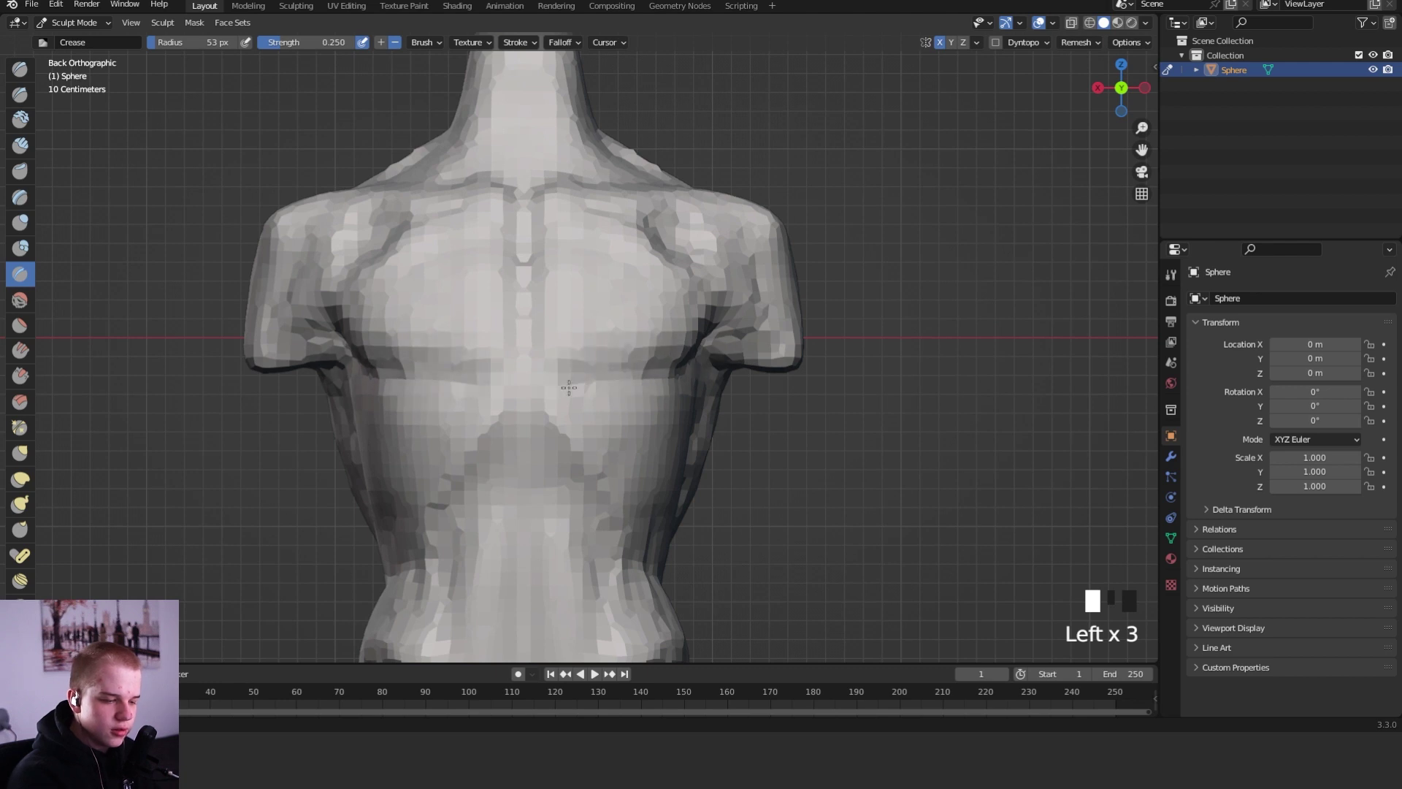
middle_click_drag(682, 368, 657, 342)
mouse_move(657, 341)
left_mouse_down()
mouse_move(642, 333)
mouse_move(634, 241)
mouse_move(676, 329)
left_mouse_up()
left_click_drag(655, 260, 716, 362)
left_click_drag(716, 361, 680, 322)
- Build up the upper abdominal muscles below the chest with the Clay Strips brush at 35 px radius
key("f")
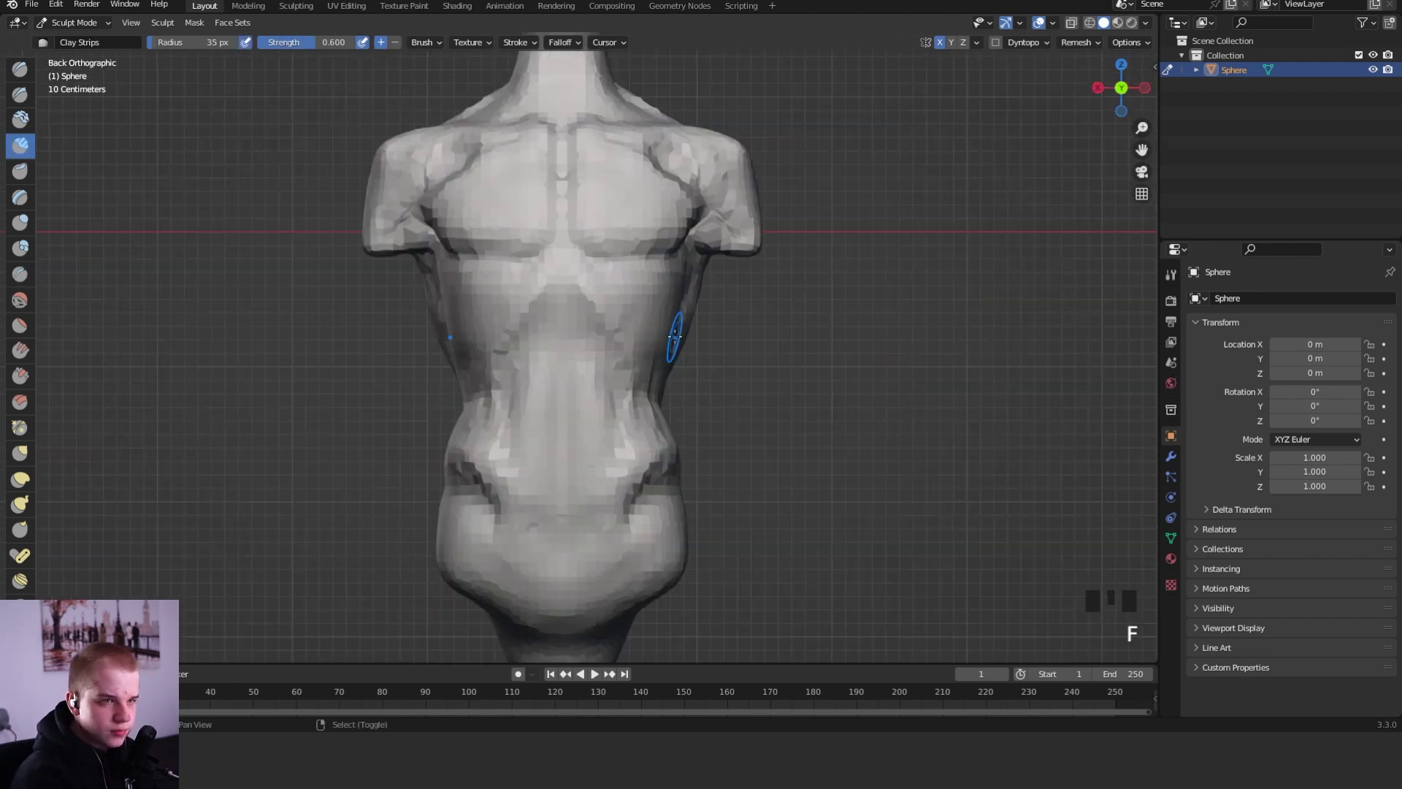
left_click(675, 346)
middle_click_drag(675, 354, 685, 321, "ctrl")
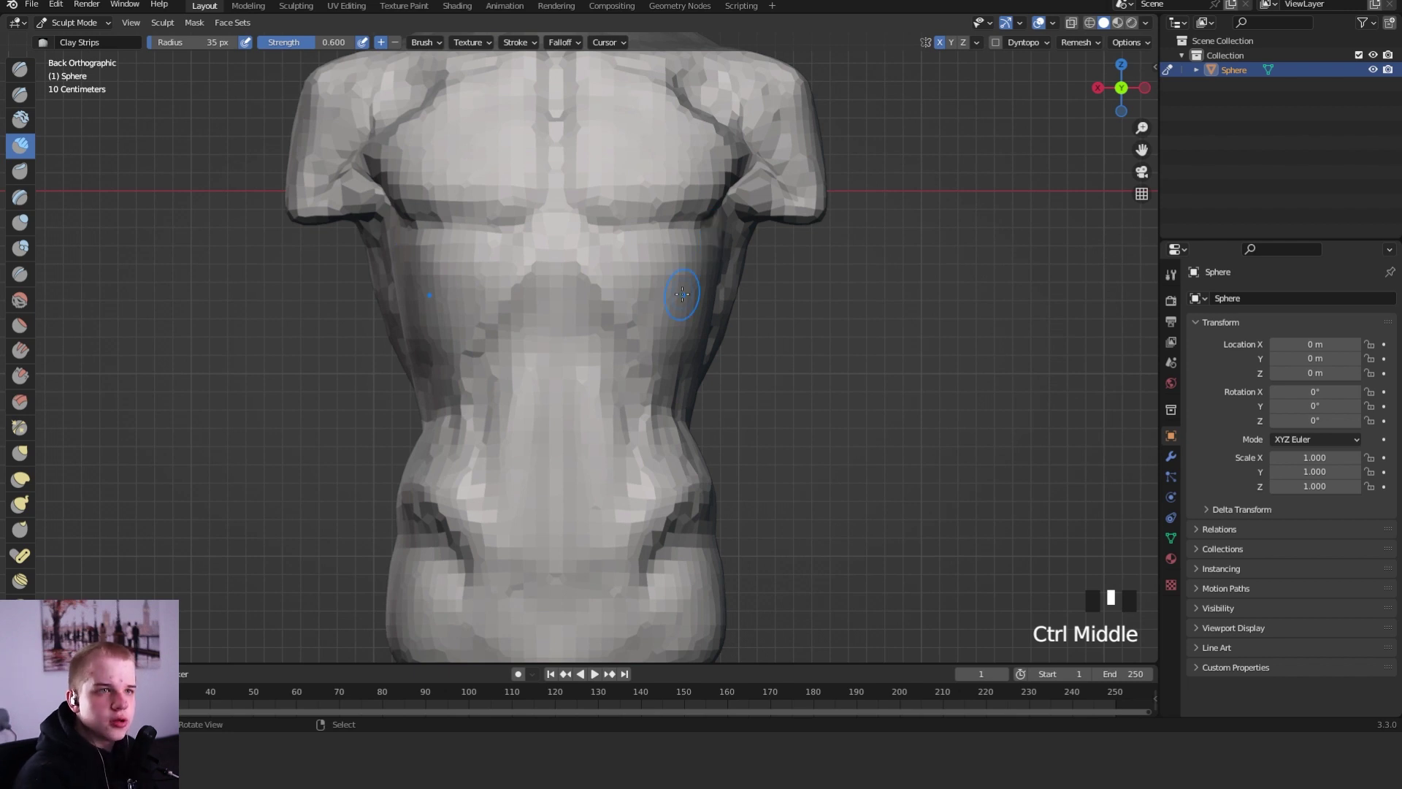
left_click_drag(562, 294, 580, 292)
mouse_move(574, 296)
left_mouse_down()
mouse_move(606, 299)
mouse_move(621, 277)
mouse_move(621, 322)
left_mouse_up()
left_click_drag(628, 281, 612, 316)
middle_click_drag(612, 316, 596, 234)
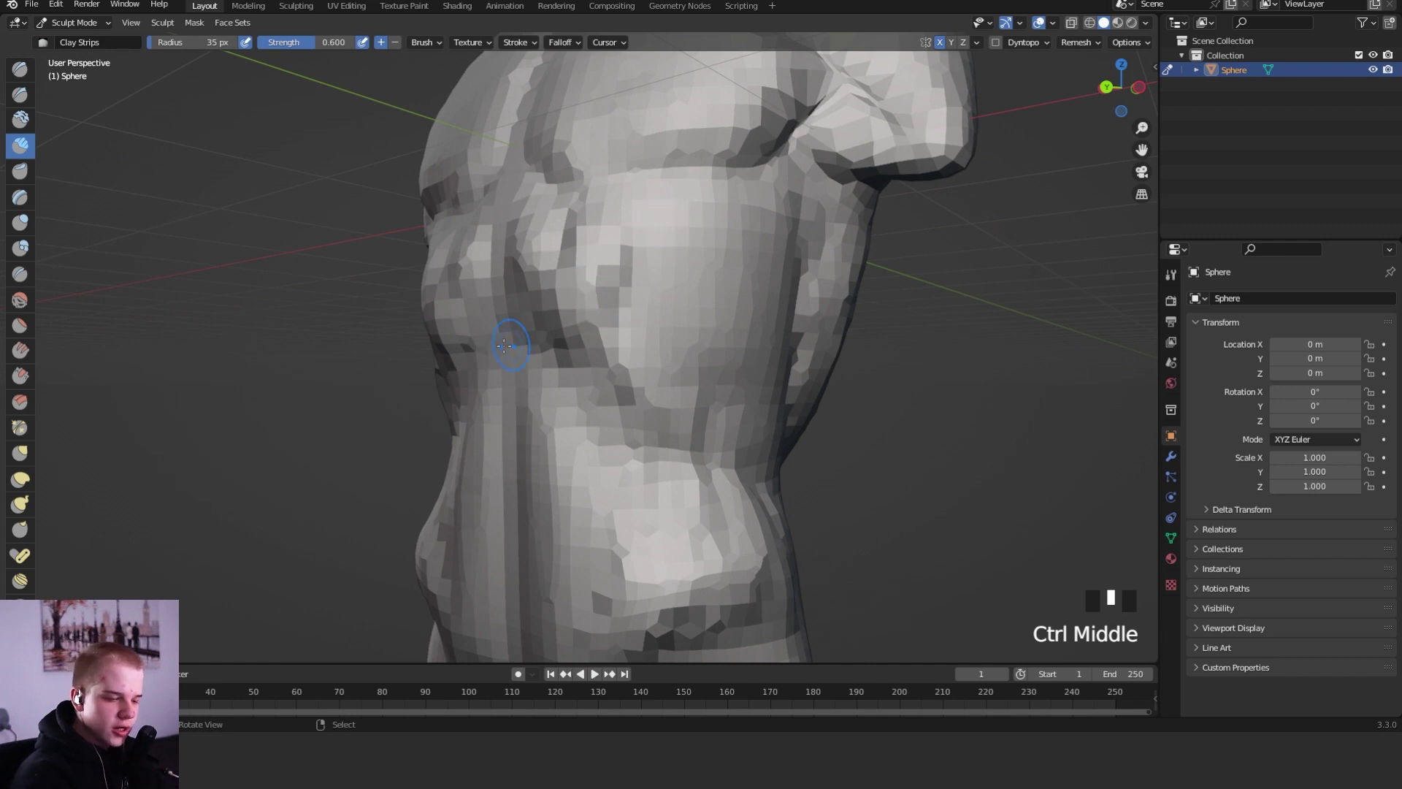
- Add the next row of abdominal muscles across the ribcage arch with the Clay Strips brush at 35 px radius
left_click_drag(505, 345, 555, 398)
left_click_drag(485, 369, 575, 416)
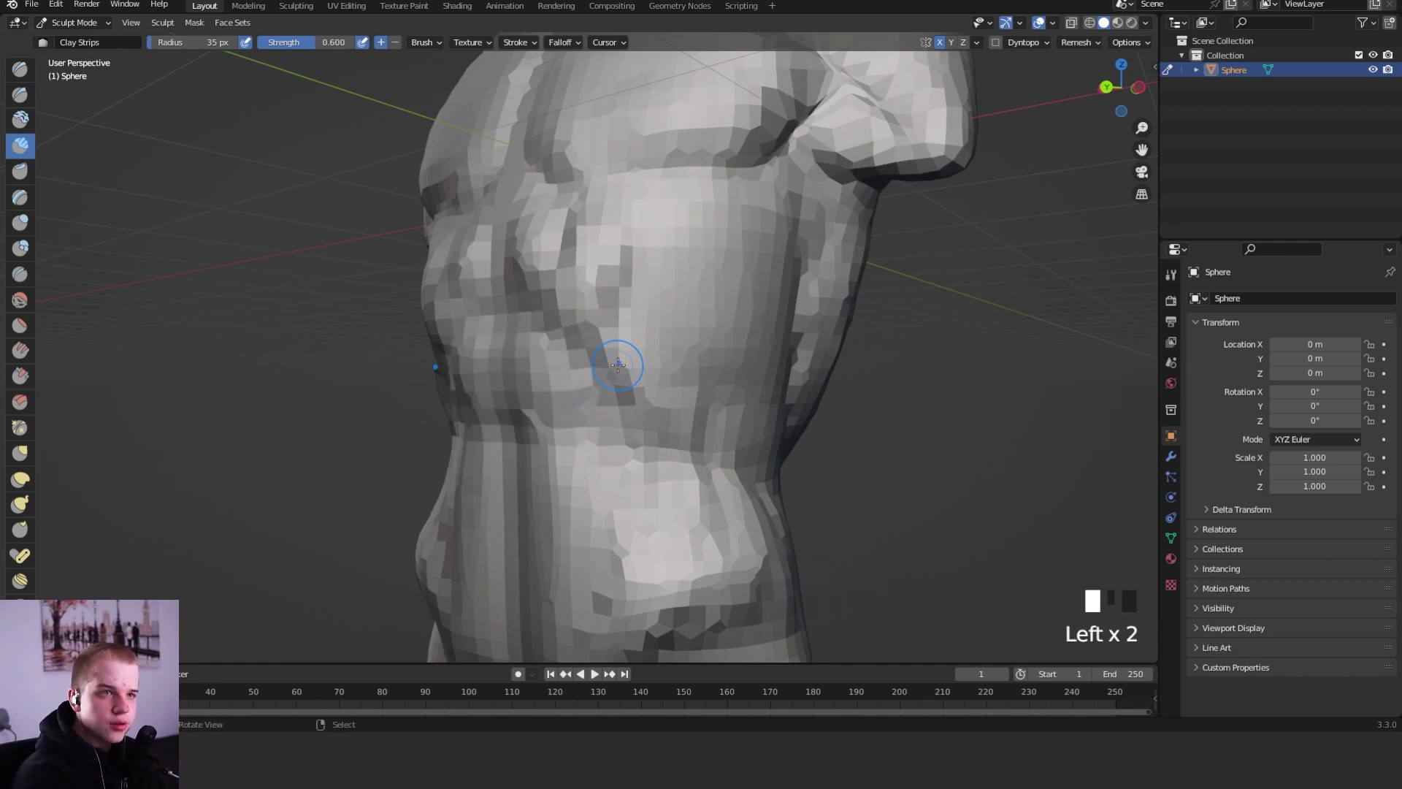
middle_click_drag(585, 365, 694, 328)
left_click_drag(584, 371, 691, 347)
middle_click_drag(701, 336, 756, 383, "ctrl")
middle_click_drag(756, 384, 686, 380)
left_click_drag(518, 403, 573, 385)
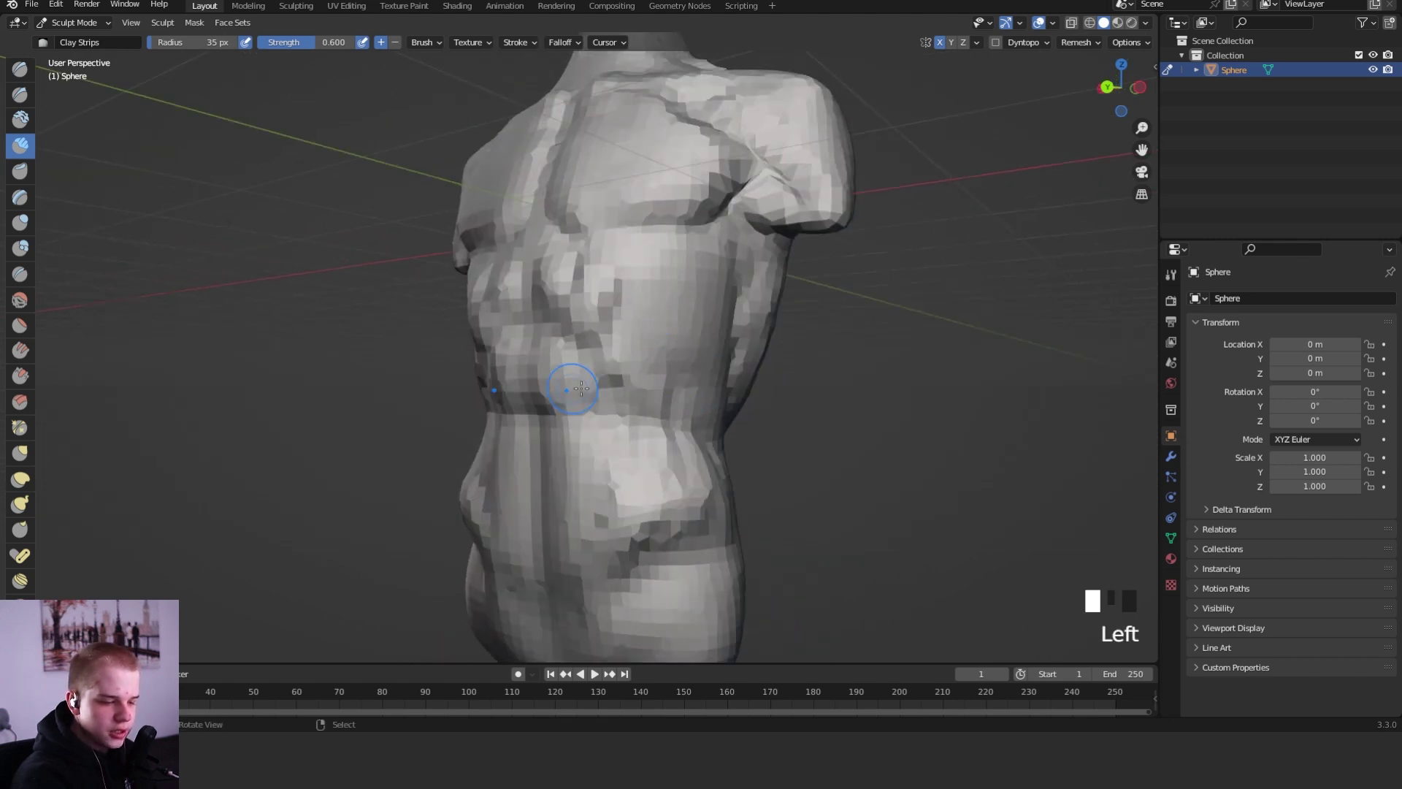
- Build up the lower rows of abdominal muscles down to the pelvis with the Clay Strips brush, undoing one stroke
middle_click_drag(577, 384, 643, 391)
mouse_move(579, 439)
left_mouse_down()
mouse_move(657, 422)
mouse_move(585, 423)
left_mouse_up()
middle_click_drag(585, 423, 604, 401)
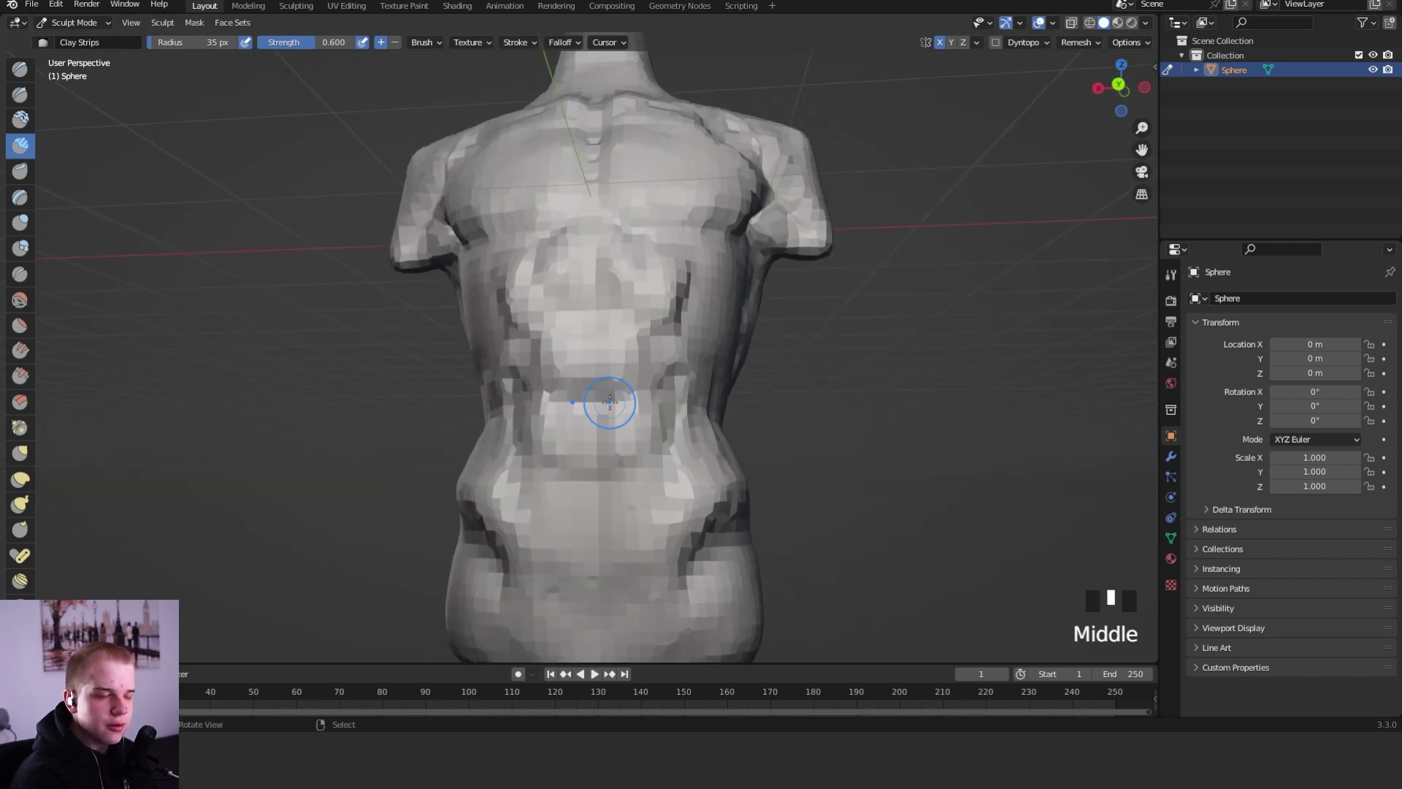
key("ctrl+z")
mouse_move(648, 426)
left_mouse_down()
mouse_move(620, 467)
mouse_move(650, 425)
left_mouse_up()
middle_click_drag(666, 485, 690, 406, "shift")
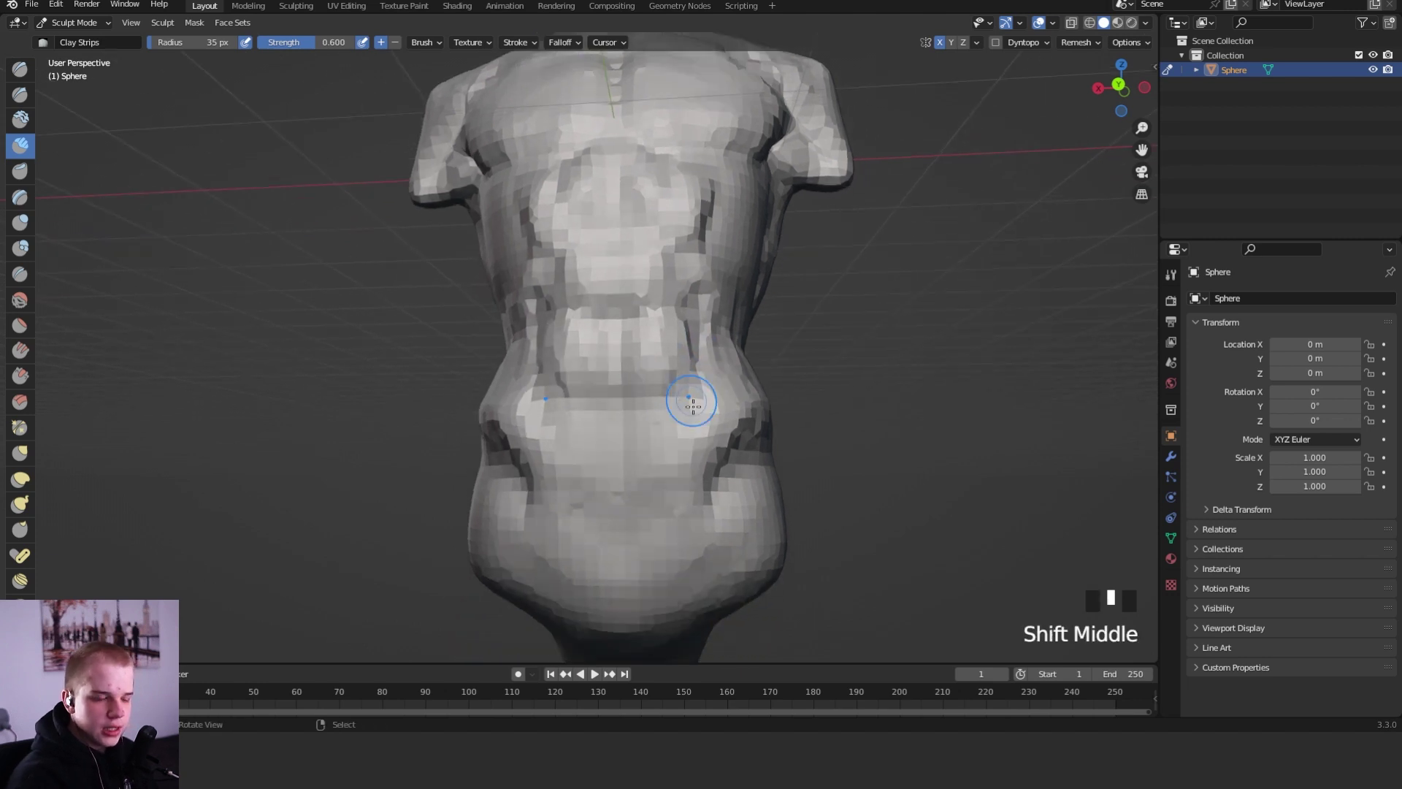
left_click_drag(652, 418, 663, 399)
left_click_drag(628, 568, 643, 445)
- Adjust the shape of the ribcage and abdomen from the orthographic view with the Grab brush at about 88 px radius
mouse_move(643, 446)
middle_mouse_down()
mouse_move(642, 432)
mouse_move(726, 414)
mouse_move(734, 376)
middle_mouse_up()
key("g")
key("f")
left_click(746, 326)
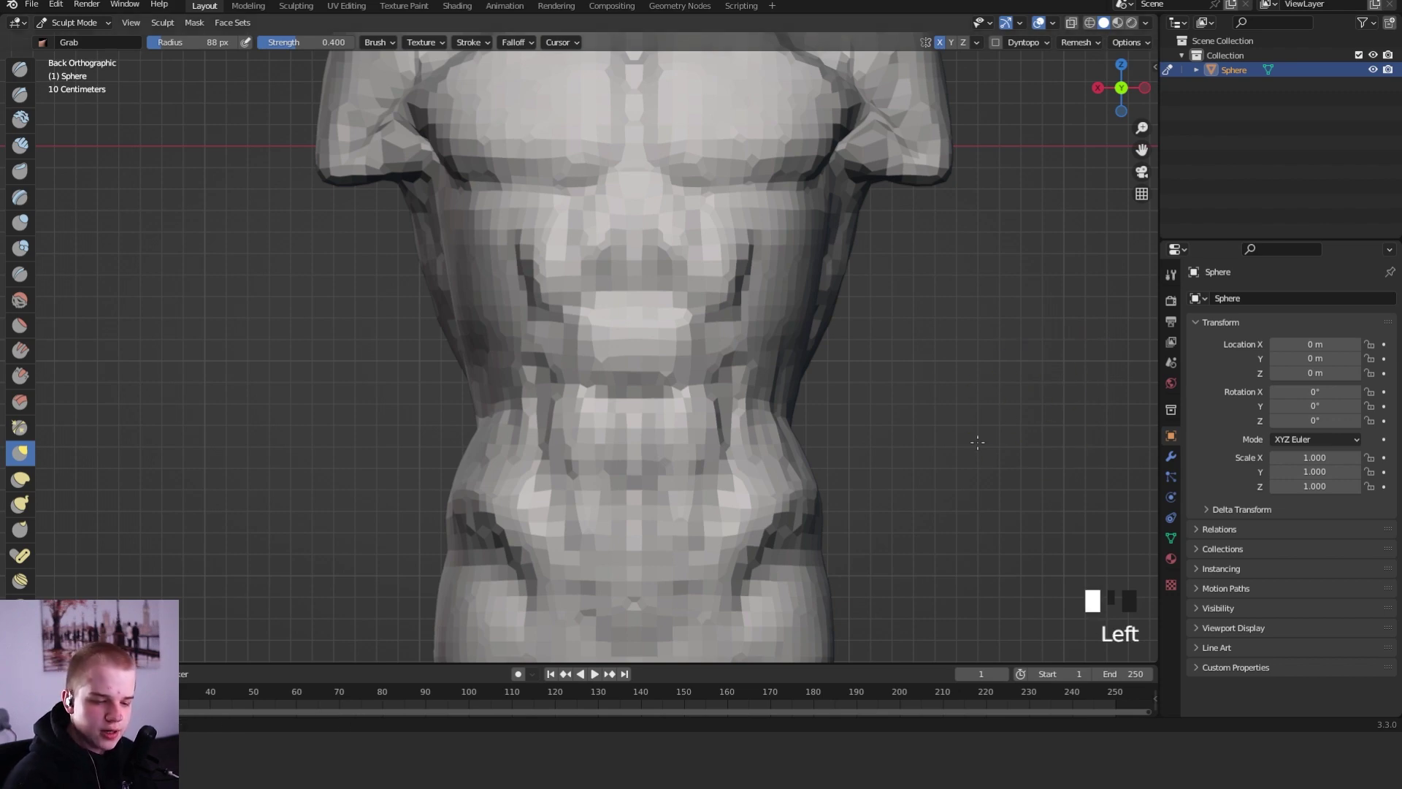
- Reshape the torso's side profile around the back with the Grab brush at about 191 px radius
middle_click_drag(978, 442, 950, 418)
middle_click_drag(949, 418, 986, 417, "alt")
middle_click_drag(986, 417, 898, 439, "alt")
mouse_move(898, 439)
middle_mouse_down()
mouse_move(723, 435)
mouse_move(798, 398)
mouse_move(767, 423)
middle_mouse_up()
key("f")
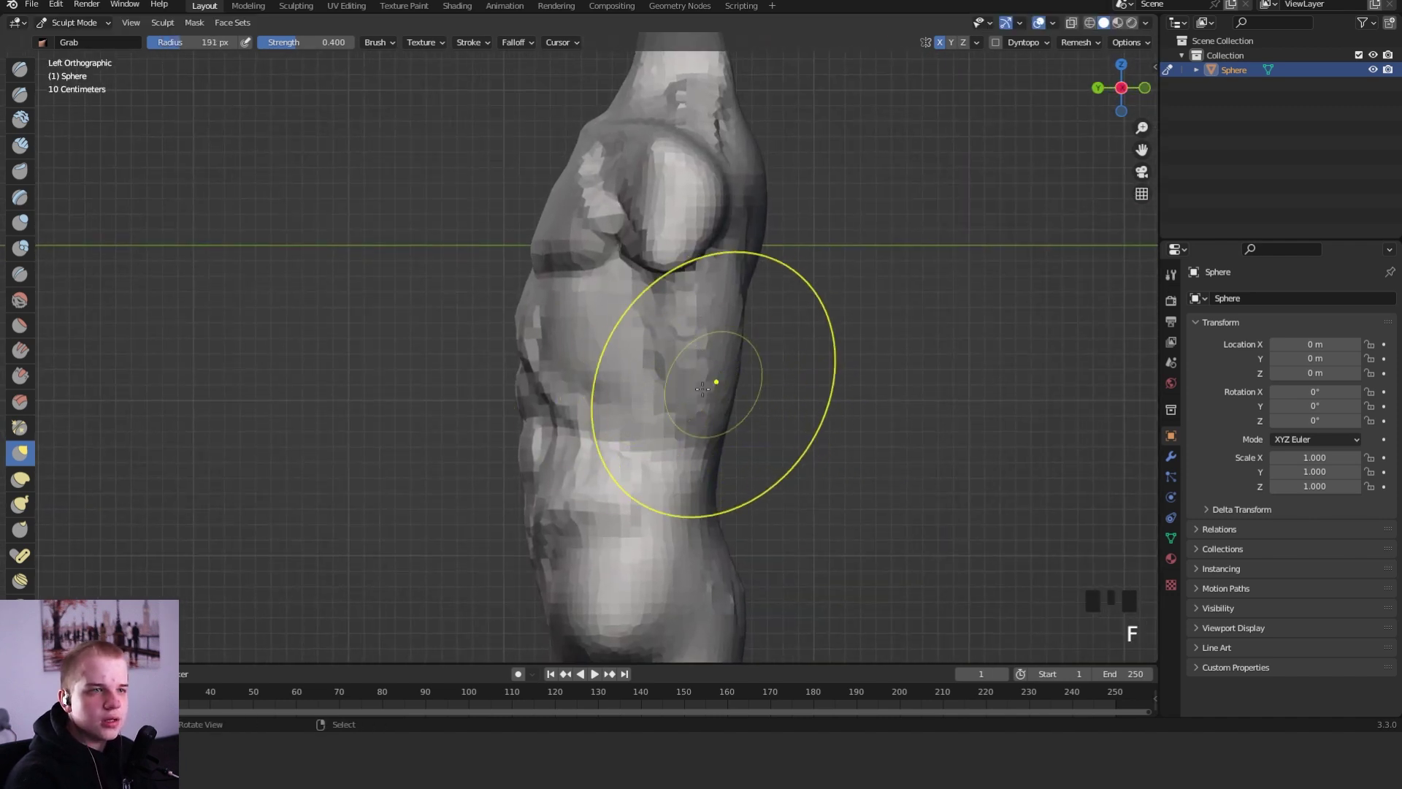
- Sharpen the outer edge of the ribcage beside the upper abdominal muscles with inverted Crease strokes at 71 px radius
mouse_move(703, 387)
middle_mouse_down("alt")
mouse_move(886, 398)
mouse_move(820, 382)
middle_mouse_up("alt")
key("shift+c")
key("f")
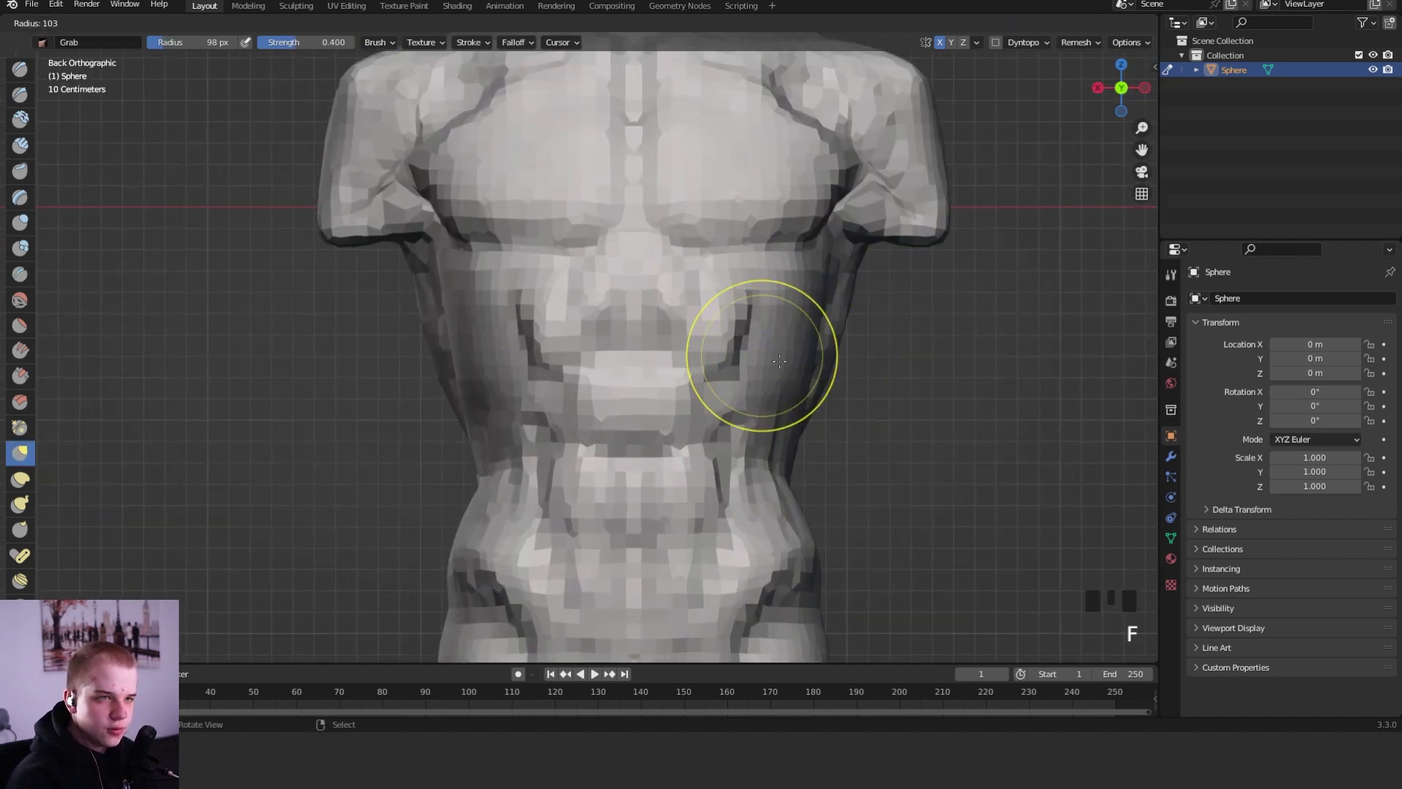
left_click(779, 361)
key("shift+c")
key("f")
left_click(790, 343)
left_click_drag(745, 293, 802, 430, "ctrl")
middle_click_drag(783, 294, 745, 280)
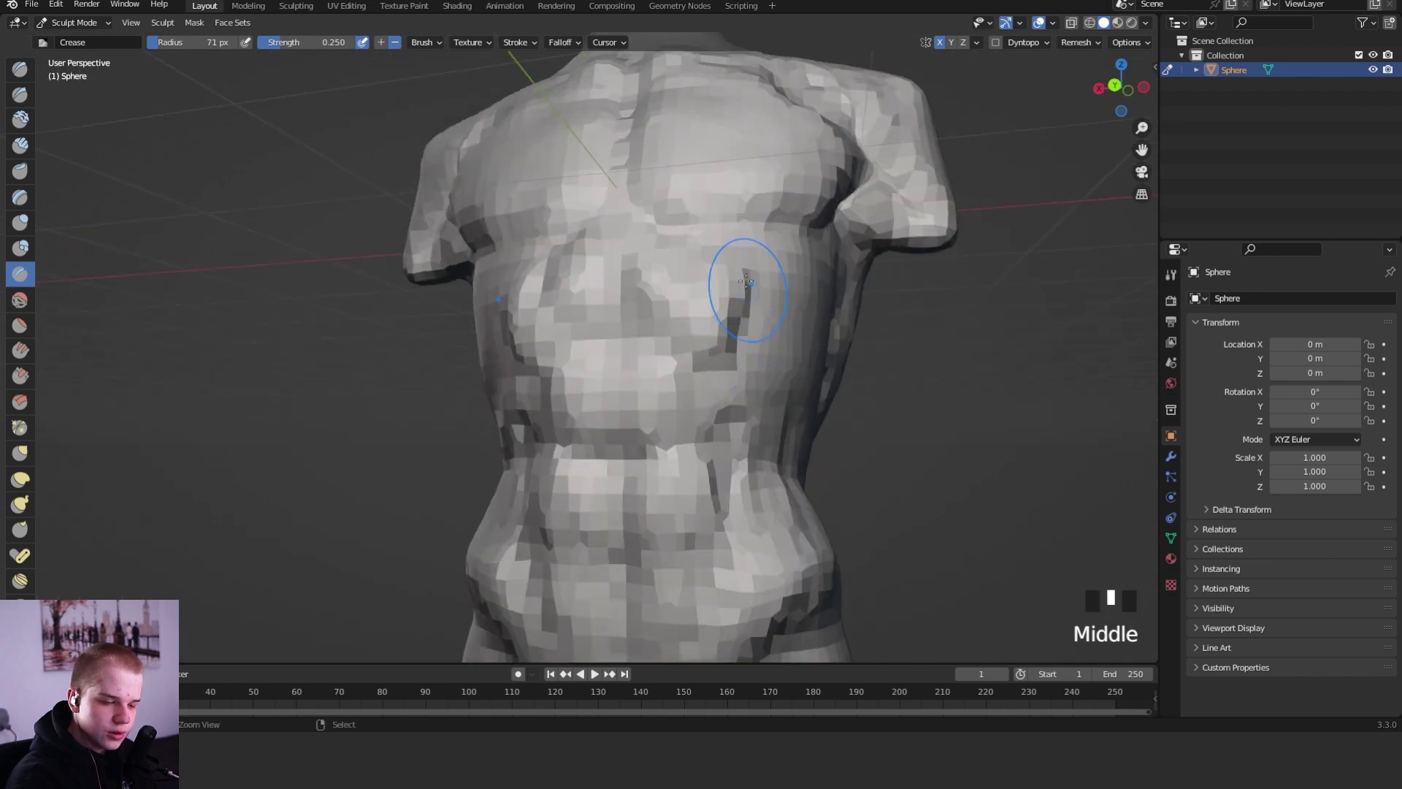
left_click_drag(746, 283, 739, 387, "ctrl")
middle_click_drag(834, 500, 803, 422)
mouse_move(737, 267)
left_mouse_down("ctrl")
mouse_move(824, 385)
mouse_move(713, 322)
left_mouse_up("ctrl")
- Smooth the side of the ribcage above the waist at 62 px brush radius
left_click_drag(818, 445, 682, 314)
key("f")
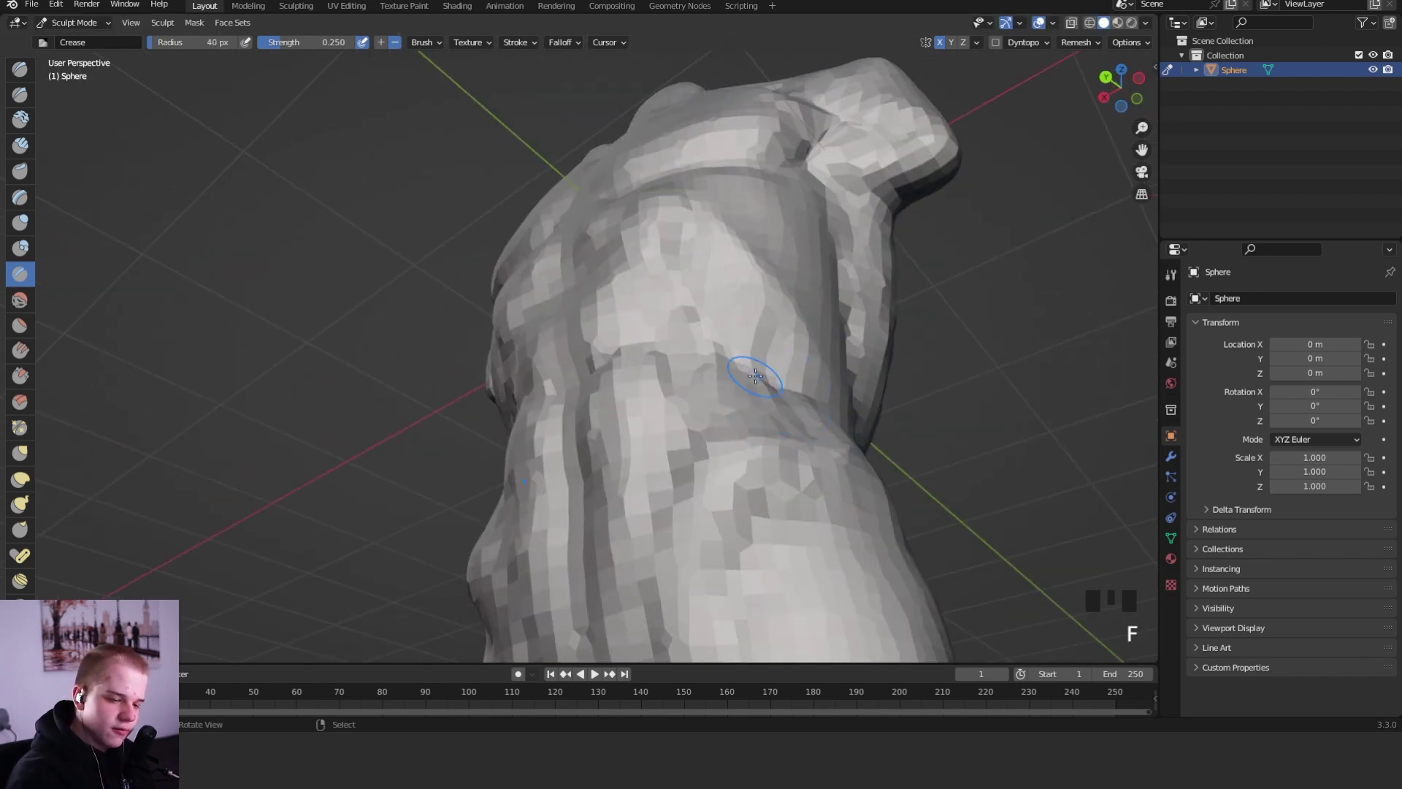
left_click(785, 373)
left_click_drag(734, 251, 825, 385, "shift")
key("f")
left_click(783, 276)
left_click_drag(774, 282, 811, 329, "shift")
- Sharpen the curve between the upper abdominal muscles and the ribcage with an inverted Crease stroke at 66 px radius
mouse_move(847, 390)
middle_mouse_down("alt")
mouse_move(908, 397)
mouse_move(908, 413)
middle_mouse_up("alt")
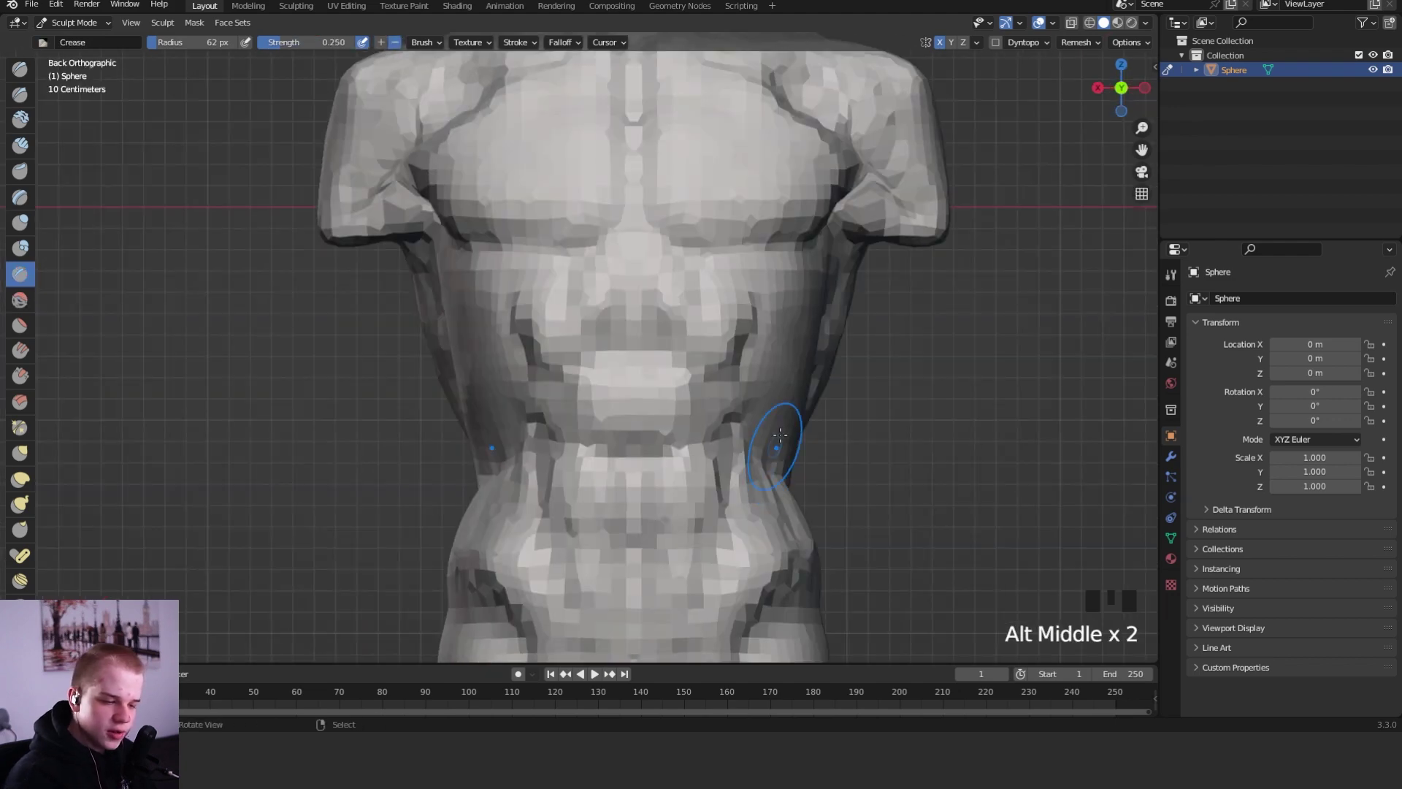
middle_click_drag(804, 409, 809, 438, "ctrl")
mouse_move(810, 423)
middle_mouse_down("ctrl")
mouse_move(813, 451)
mouse_move(804, 419)
middle_mouse_up("ctrl")
key("f")
left_click(637, 396)
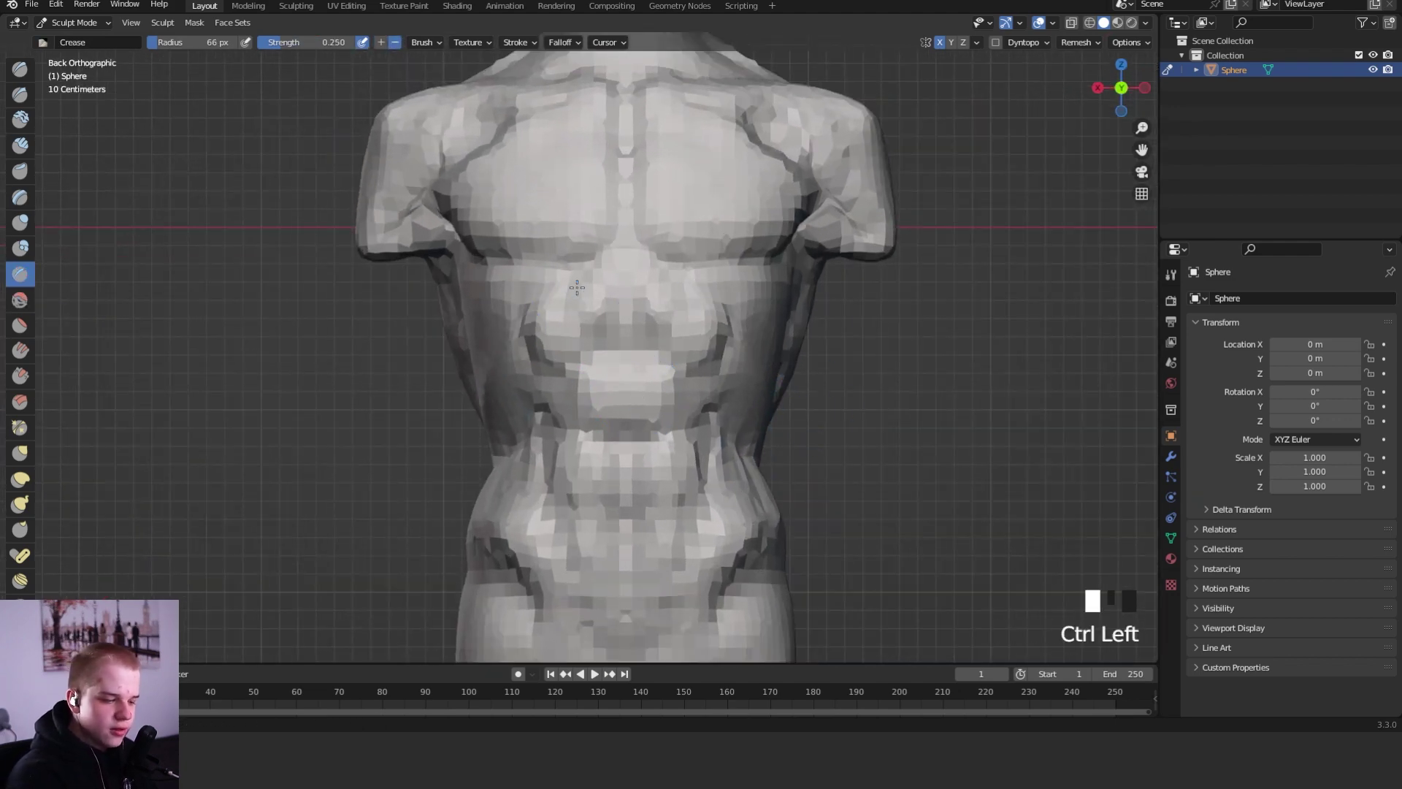
left_click_drag(577, 287, 542, 338, "ctrl")
- Reshape the outer contour of the side of the back and the waist with the Grab brush
middle_click_drag(504, 409, 573, 393)
middle_click_drag(486, 303, 548, 310)
key("g")
key("f")
left_click(490, 342)
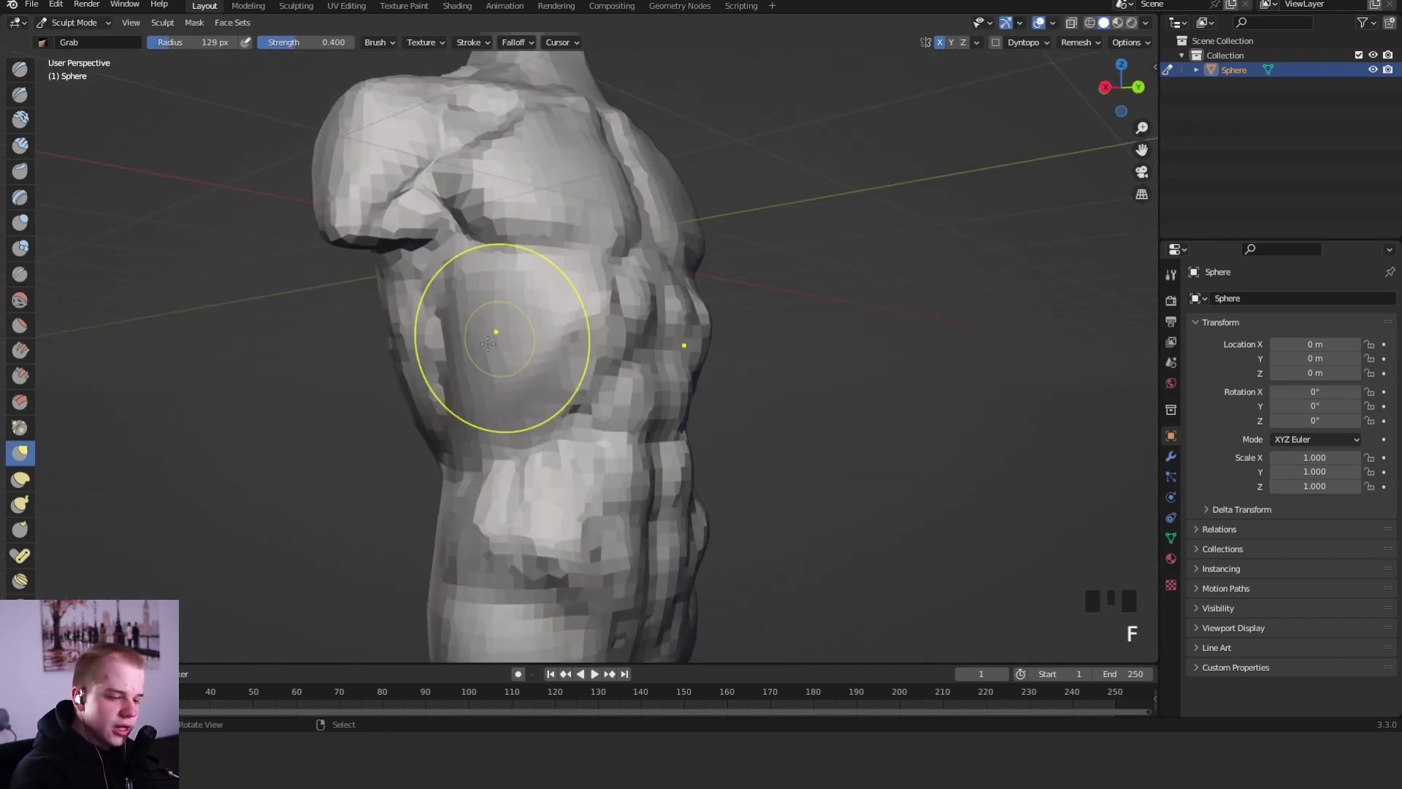
key("f")
key("f")
left_click(443, 366)
left_click_drag(400, 298, 375, 283)
key("f")
left_click(369, 326)
left_click_drag(437, 454, 428, 460)
- Build up the front of the oblique muscle below the ribcage with the Clay Strips brush
mouse_move(497, 440)
middle_mouse_down("shift")
mouse_move(533, 414)
mouse_move(551, 370)
middle_mouse_up("shift")
key("f")
left_click(573, 369)
mouse_move(629, 436)
middle_mouse_down("alt")
mouse_move(514, 473)
mouse_move(622, 445)
mouse_move(584, 467)
middle_mouse_up("alt")
key("c")
key("f")
key("f")
left_click(561, 463)
left_click_drag(562, 420, 580, 490)
left_click_drag(560, 420, 574, 460)
- Fill out the lower edge of the oblique above the pelvis with the Clay Strips brush, reducing its radius to 76 px
middle_click_drag(575, 499, 546, 415, "shift")
key("f")
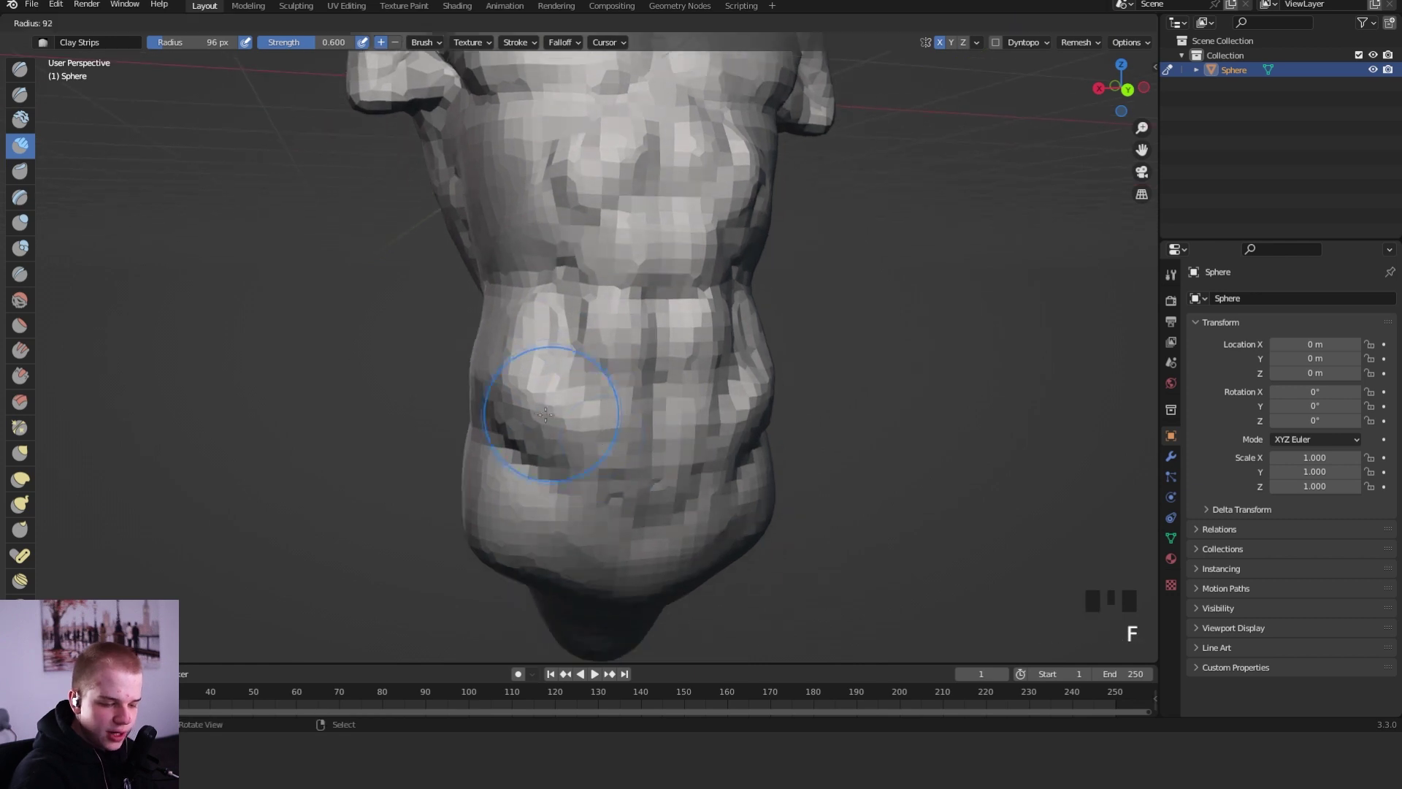
left_click(545, 414)
mouse_move(568, 491)
left_mouse_down()
mouse_move(519, 427)
mouse_move(581, 488)
left_mouse_up()
key("f")
left_click(618, 473)
middle_click_drag(581, 447, 609, 445)
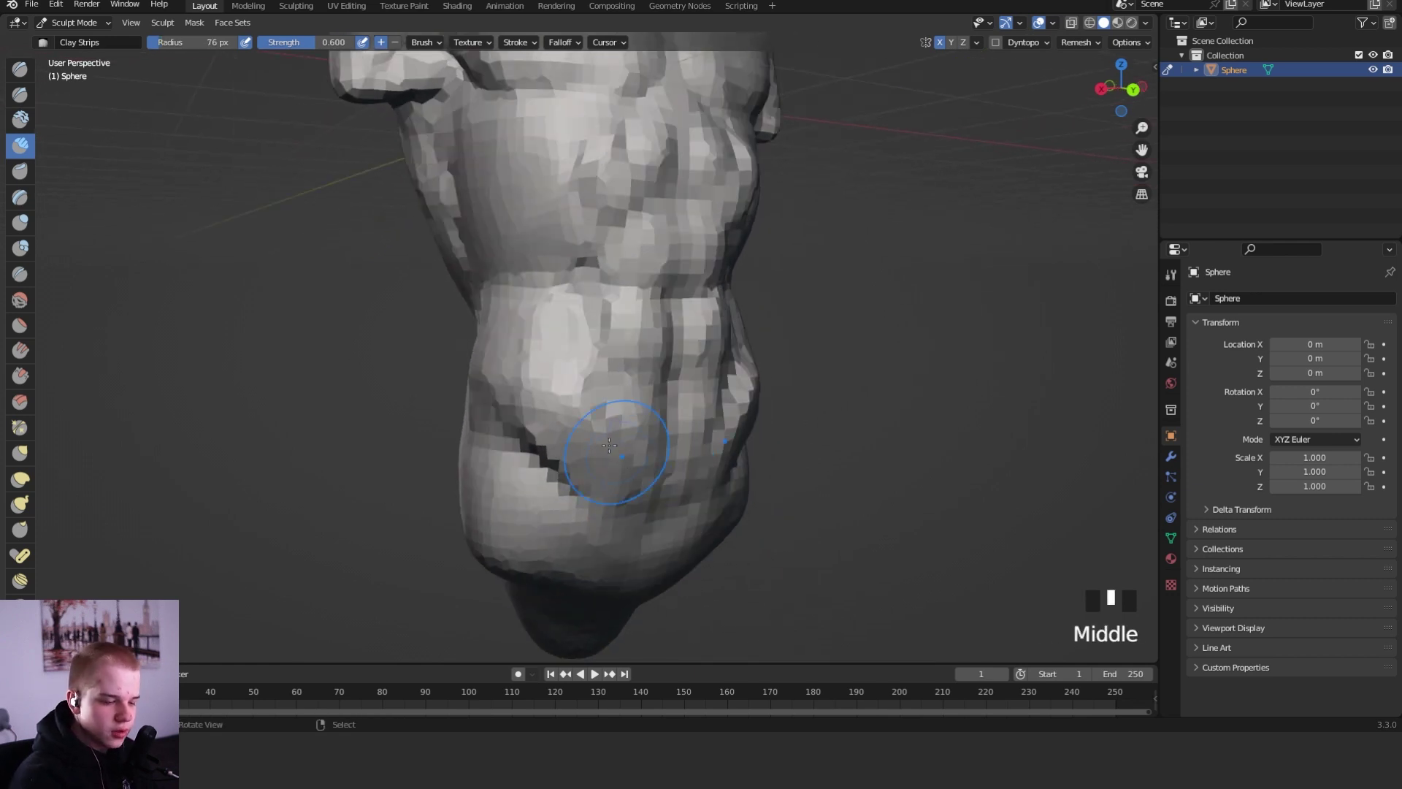
left_click_drag(610, 445, 526, 423)
- Extend the oblique's volume around the side of the waist with the Clay Strips brush at 76 px radius
middle_click_drag(526, 424, 595, 392)
left_click_drag(512, 439, 501, 370)
middle_click_drag(501, 370, 612, 419)
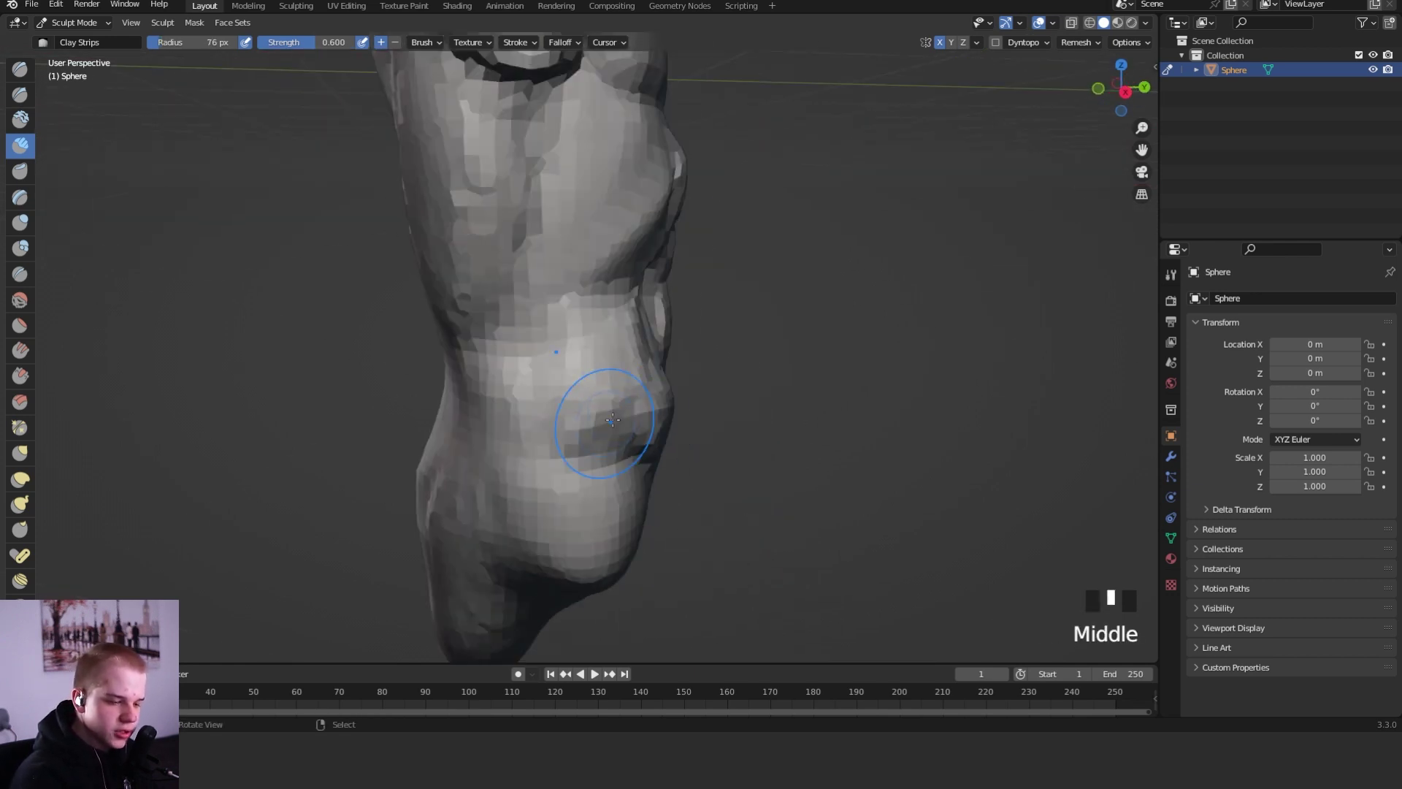
left_click_drag(575, 332, 543, 390)
- Sharpen the side of the ribcage from the orthographic view with an inverted Crease stroke at 70 px radius
middle_click_drag(686, 354, 647, 349, "alt")
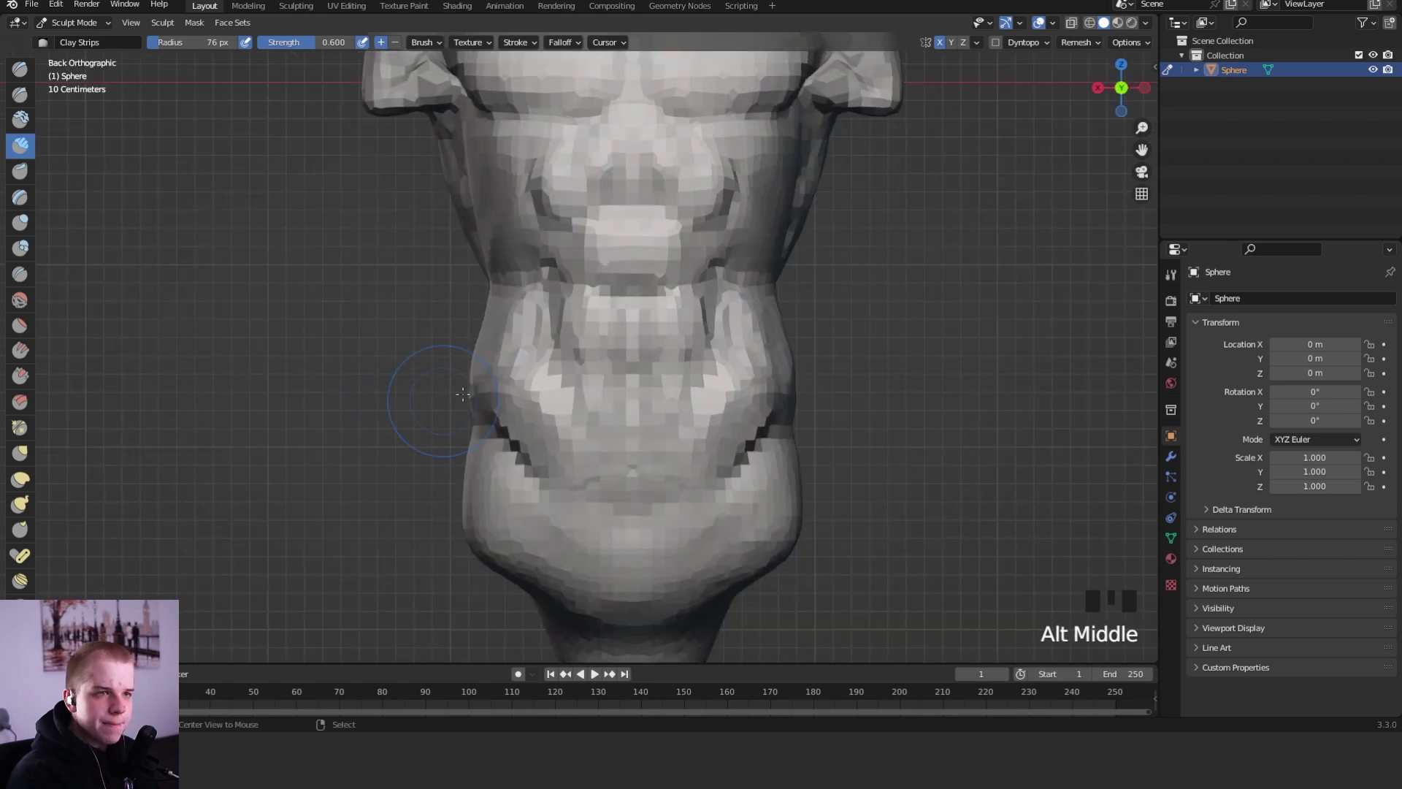
key("shift+c")
scroll(647, 349, "up", 2)
middle_click_drag(520, 241, 525, 356, "shift")
left_click_drag(507, 293, 480, 338, "ctrl")
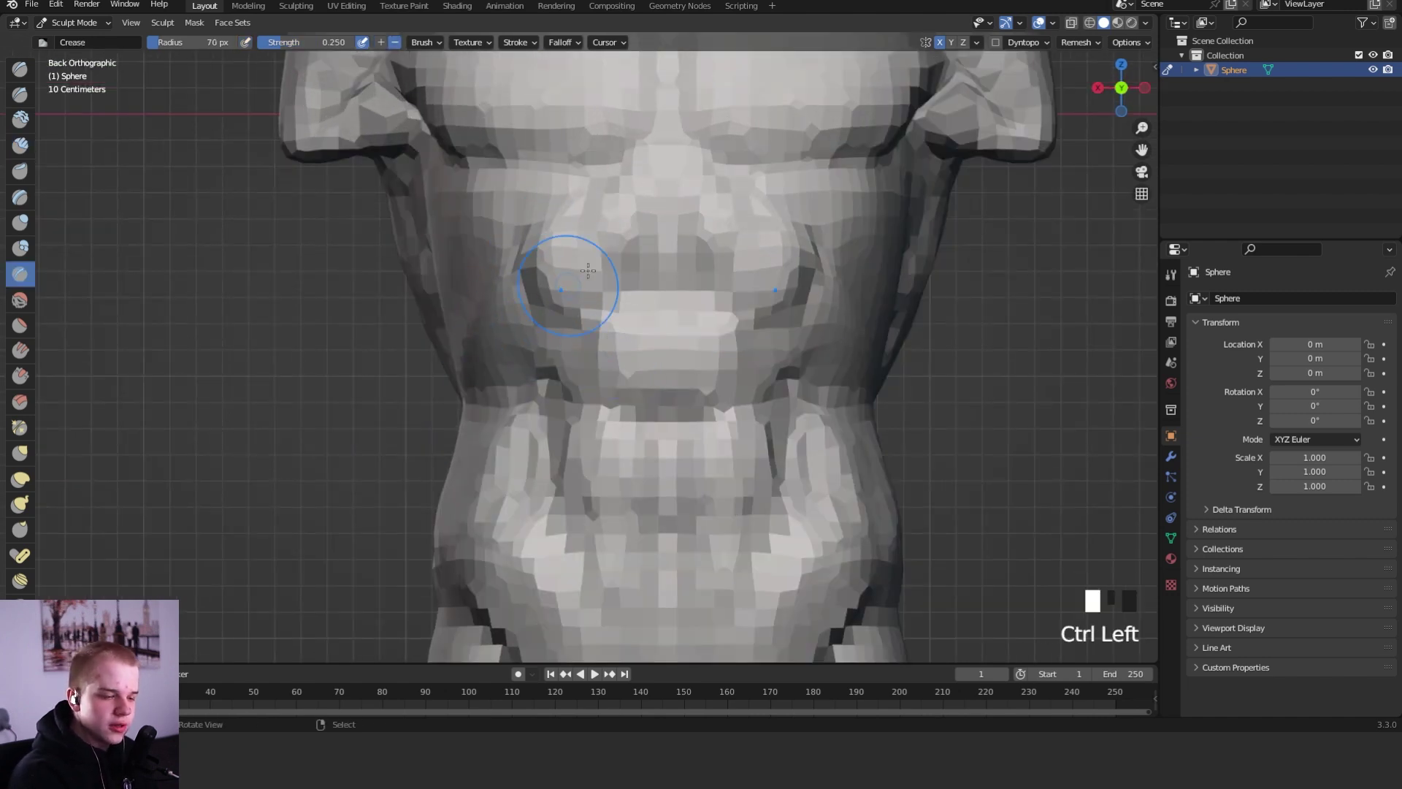
- Add volume to the ribcage just beneath the chest muscles with the Clay Strips brush
key("shift+space")
key("2")
key("f")
left_click(625, 231)
mouse_move(526, 205)
left_mouse_down()
mouse_move(529, 237)
mouse_move(573, 212)
left_mouse_up()
- Crease the midline just below the sternum with the Crease brush at 21 px radius
key("shift+c")
key("f")
left_click(626, 210)
key("f")
key("f")
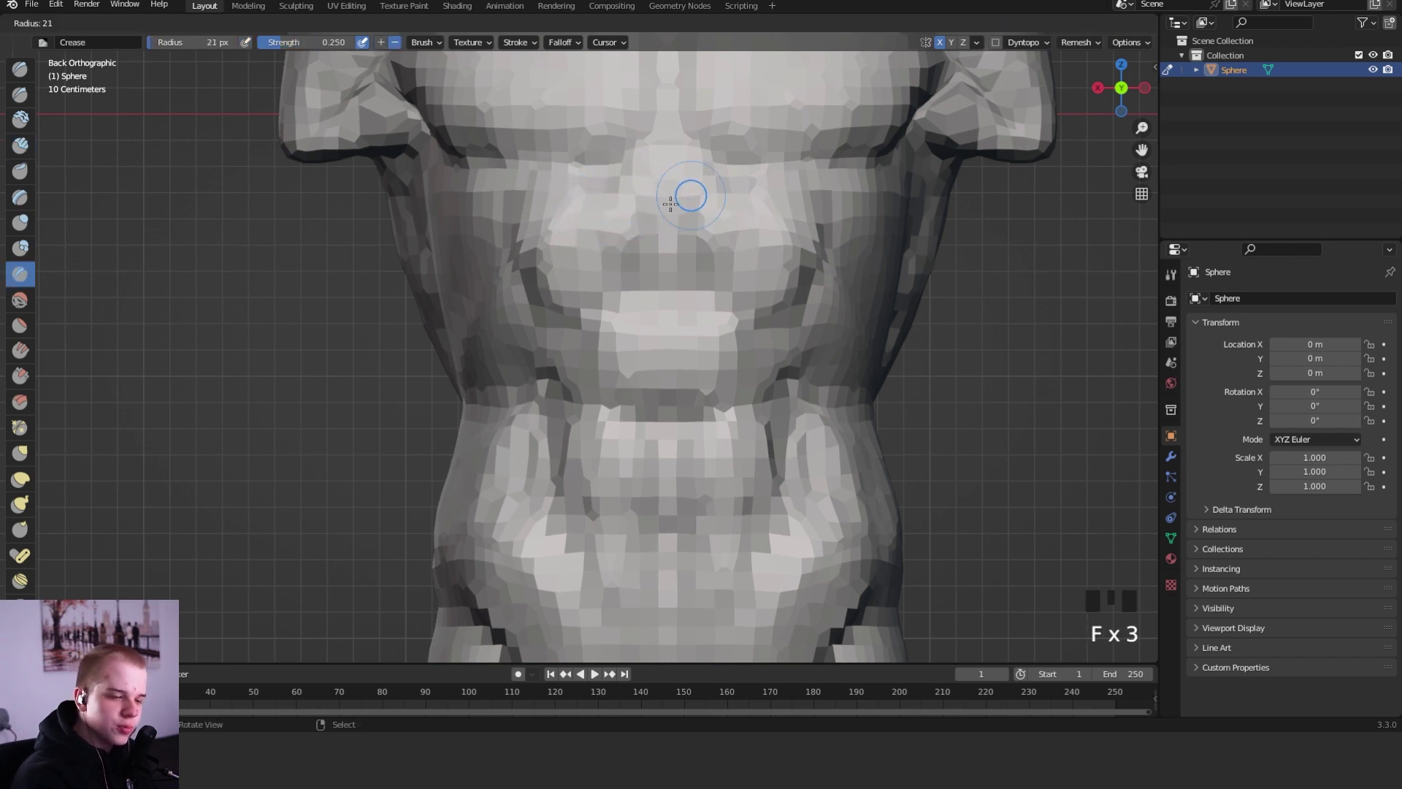
left_click(669, 174)
middle_click_drag(675, 213, 673, 259, "shift")
left_click(673, 259)
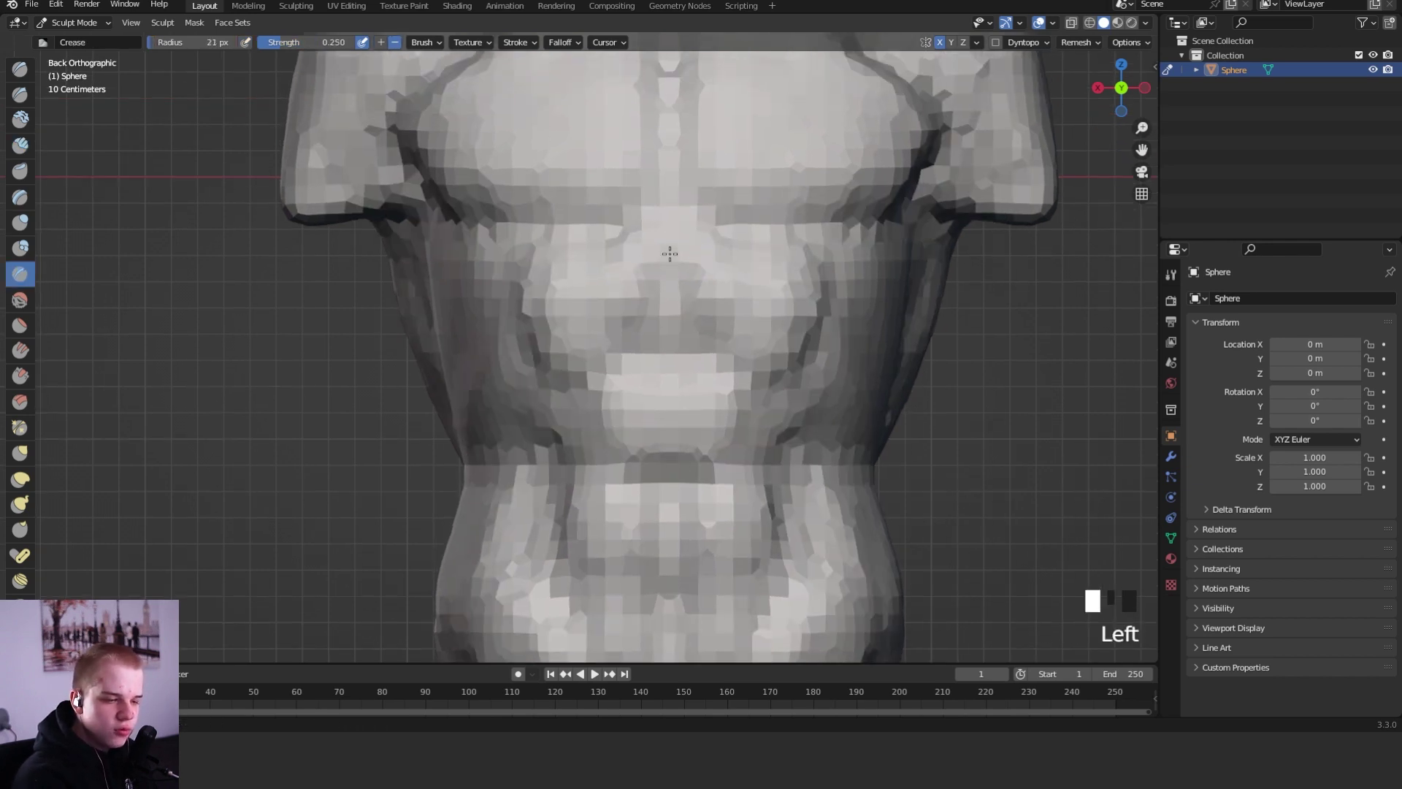
- Carve the ribcage arch above the upper abdominal muscles with the Crease brush at 55 px radius
key("f")
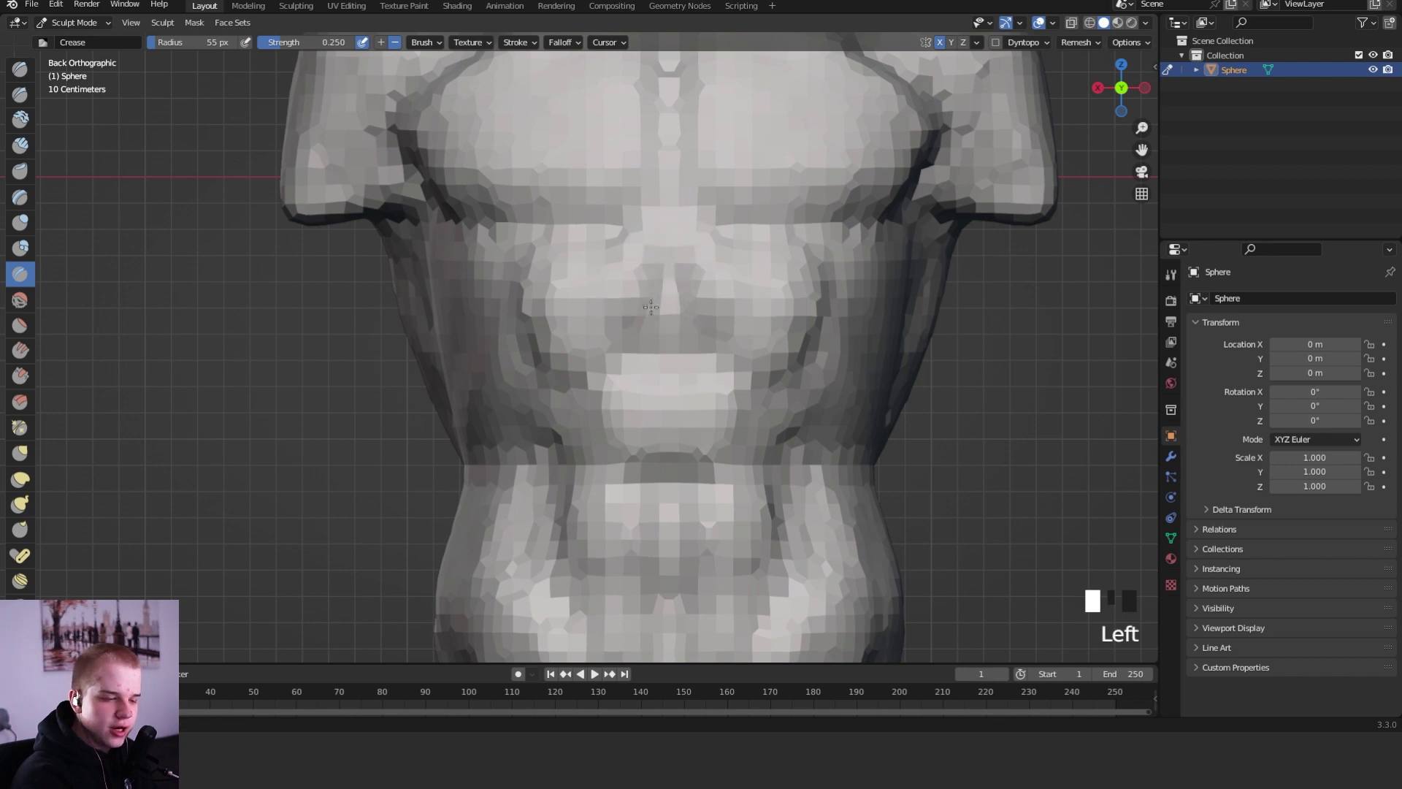
left_click_drag(650, 307, 507, 373)
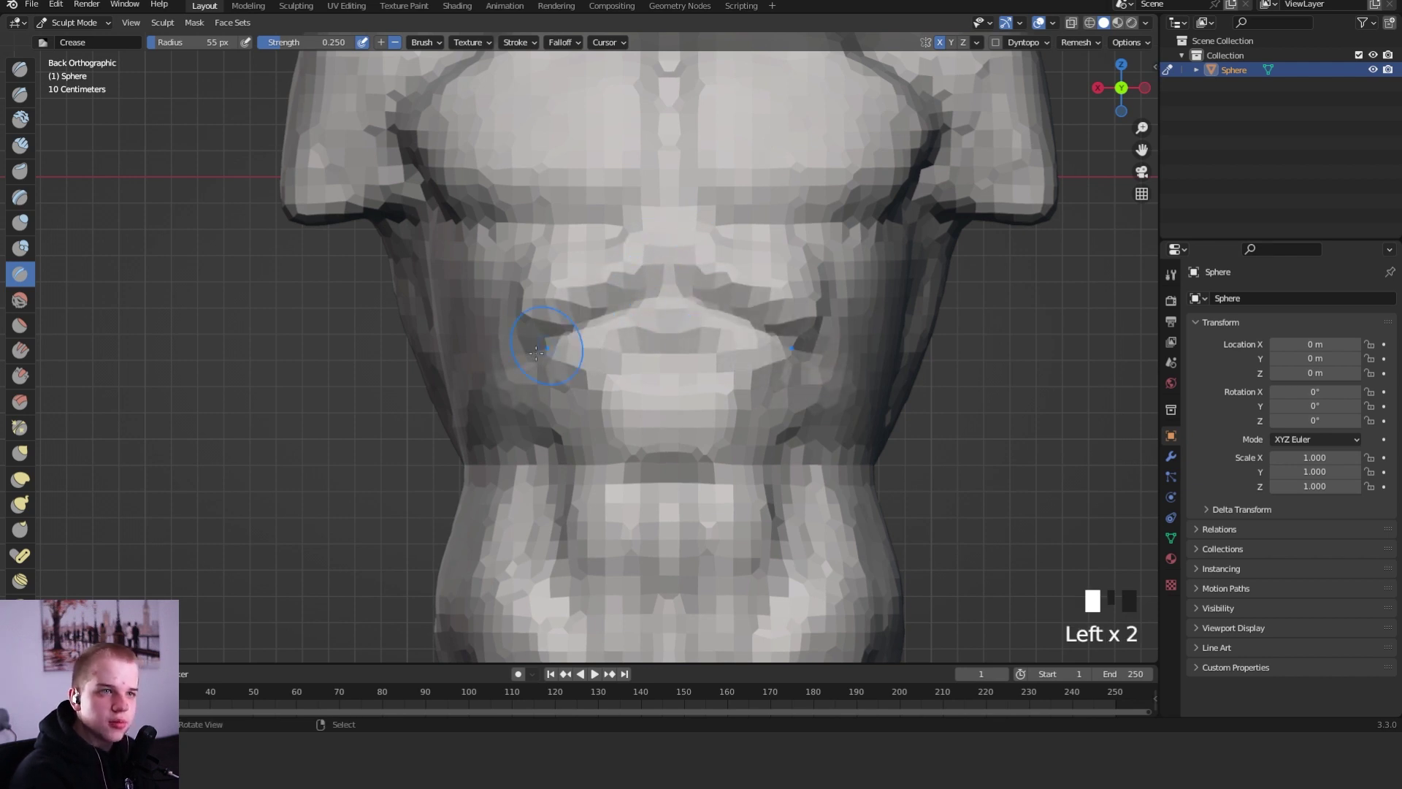
left_click_drag(619, 282, 564, 325)
mouse_move(544, 322)
left_mouse_down()
mouse_move(637, 292)
mouse_move(666, 298)
mouse_move(661, 276)
left_mouse_up()
- Fill and smooth the area above the ribcage arch with the Clay Strips brush at 89 px radius
key("shift+space")
key("2")
key("f")
mouse_move(617, 274)
left_mouse_down()
mouse_move(591, 266)
mouse_move(658, 221)
mouse_move(563, 267)
mouse_move(707, 238)
left_mouse_up()
key("f")
left_click(539, 283)
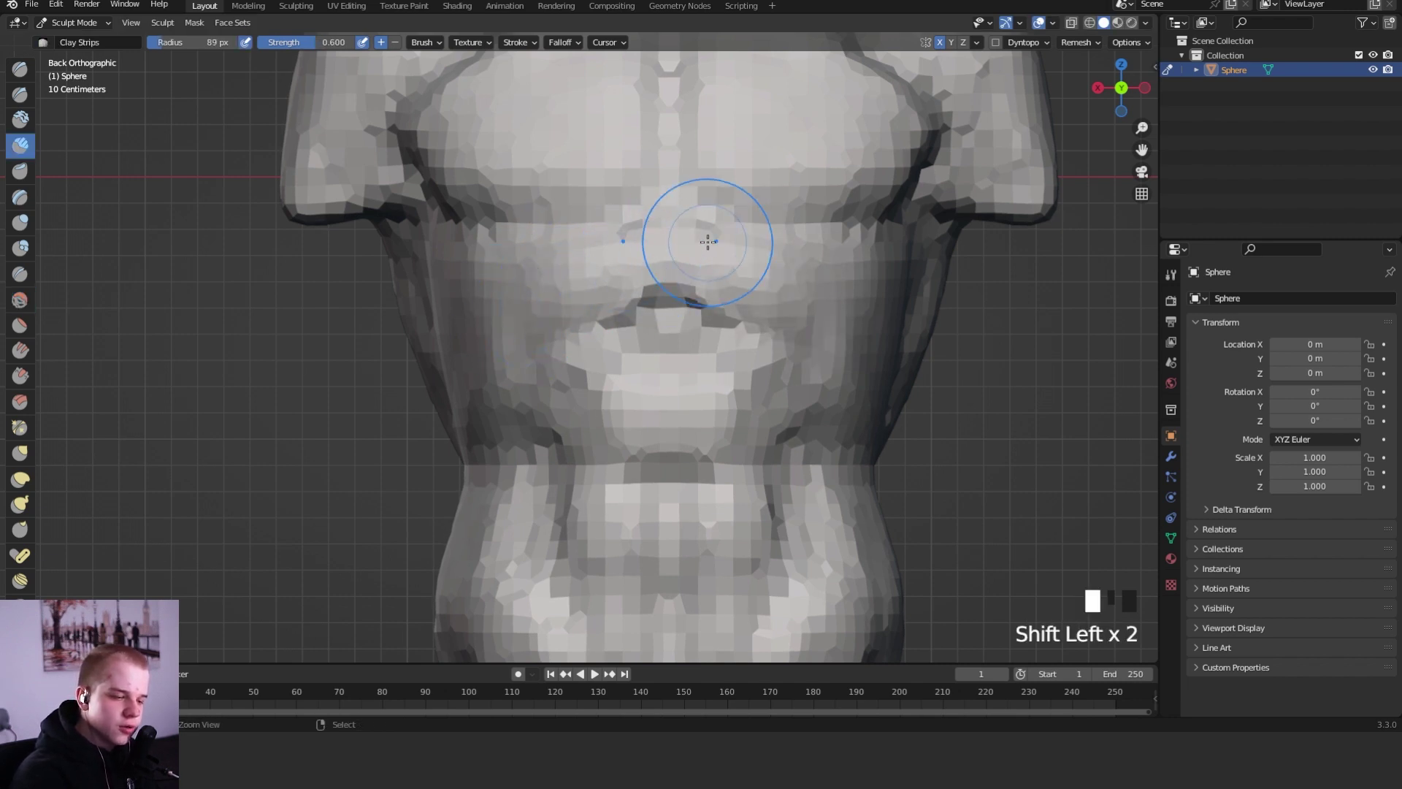
- Define the upper abdominal muscles below the ribcage arch with the Crease brush
middle_click_drag(710, 239, 716, 274, "ctrl")
mouse_move(715, 263)
middle_mouse_down("ctrl")
mouse_move(720, 288)
mouse_move(726, 234)
mouse_move(626, 322)
middle_mouse_up("ctrl")
key("shift+c")
key("f")
left_click(649, 316)
mouse_move(625, 322)
left_mouse_down()
mouse_move(626, 379)
mouse_move(626, 348)
mouse_move(587, 375)
left_mouse_up()
- Adjust the boundary between the upper and middle abdominal rows with the Grab brush at 63 px radius
key("shift+space")
key("6")
key("g")
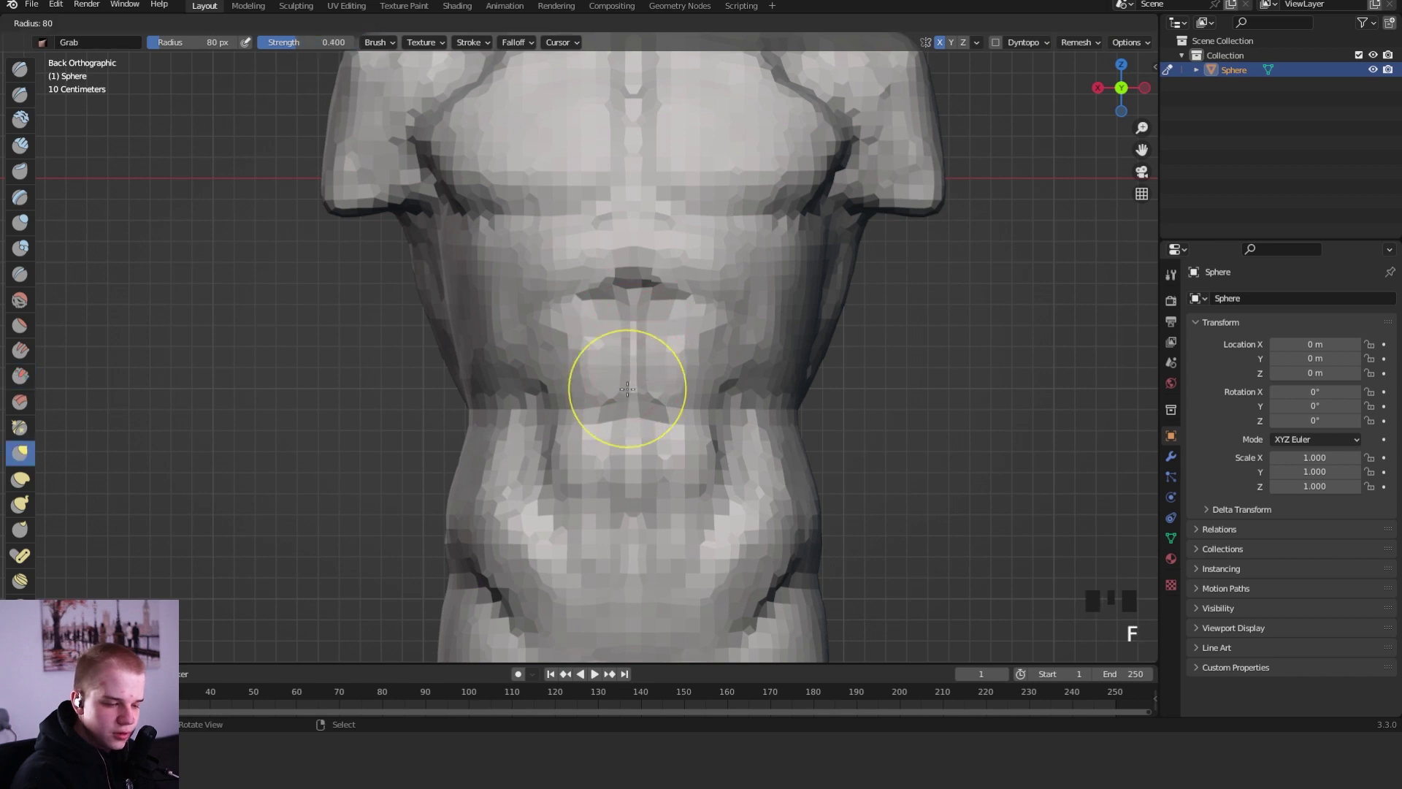
middle_click_drag(626, 375, 620, 392, "ctrl")
key("f")
key("f")
left_click(643, 447)
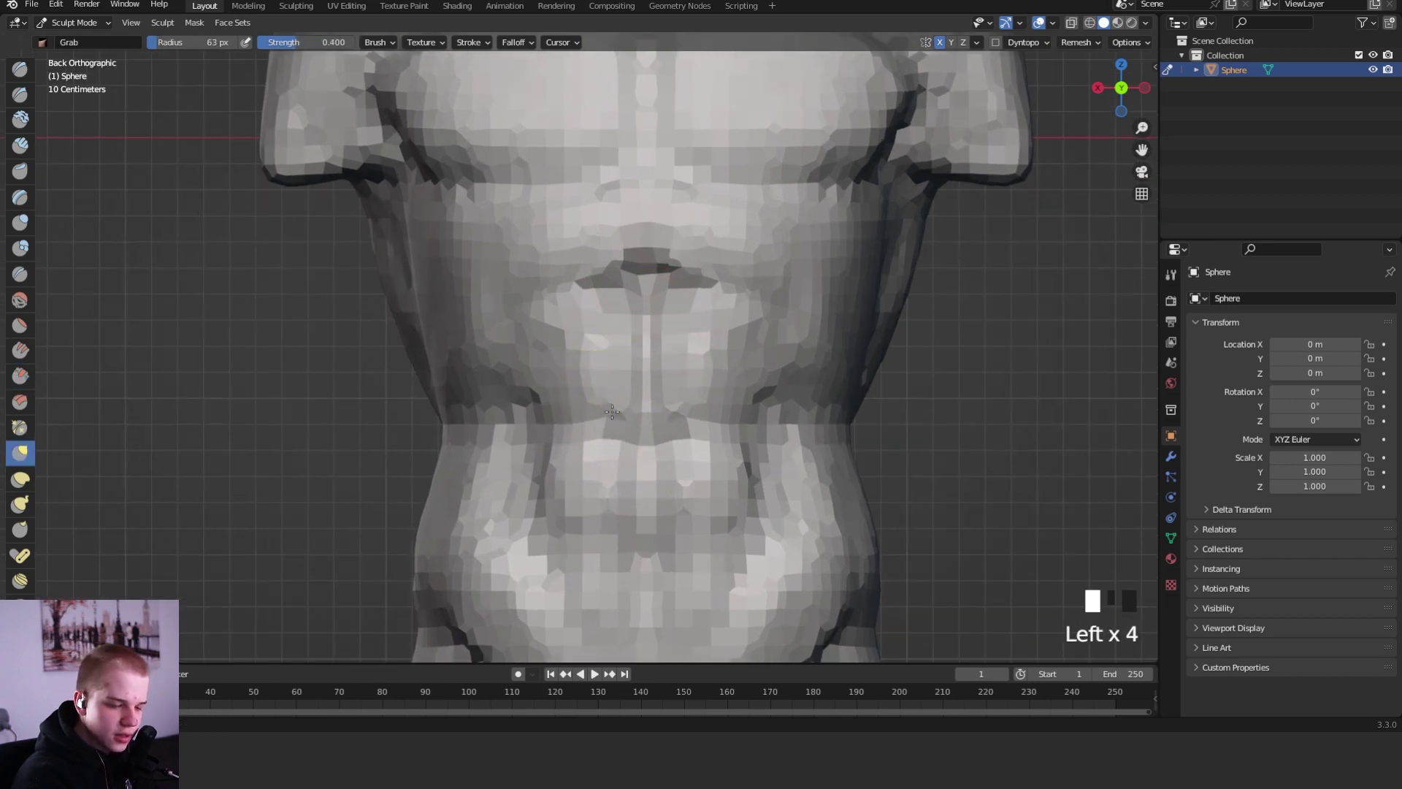
left_click_drag(612, 412, 611, 407)
mouse_move(607, 427)
left_mouse_down()
mouse_move(601, 406)
mouse_move(571, 418)
left_mouse_up()
- Shift the abdominal muscles near the waist with the Grab brush at 168 px radius
key("f")
left_click(657, 398)
key("f")
key("f")
left_click(574, 431)
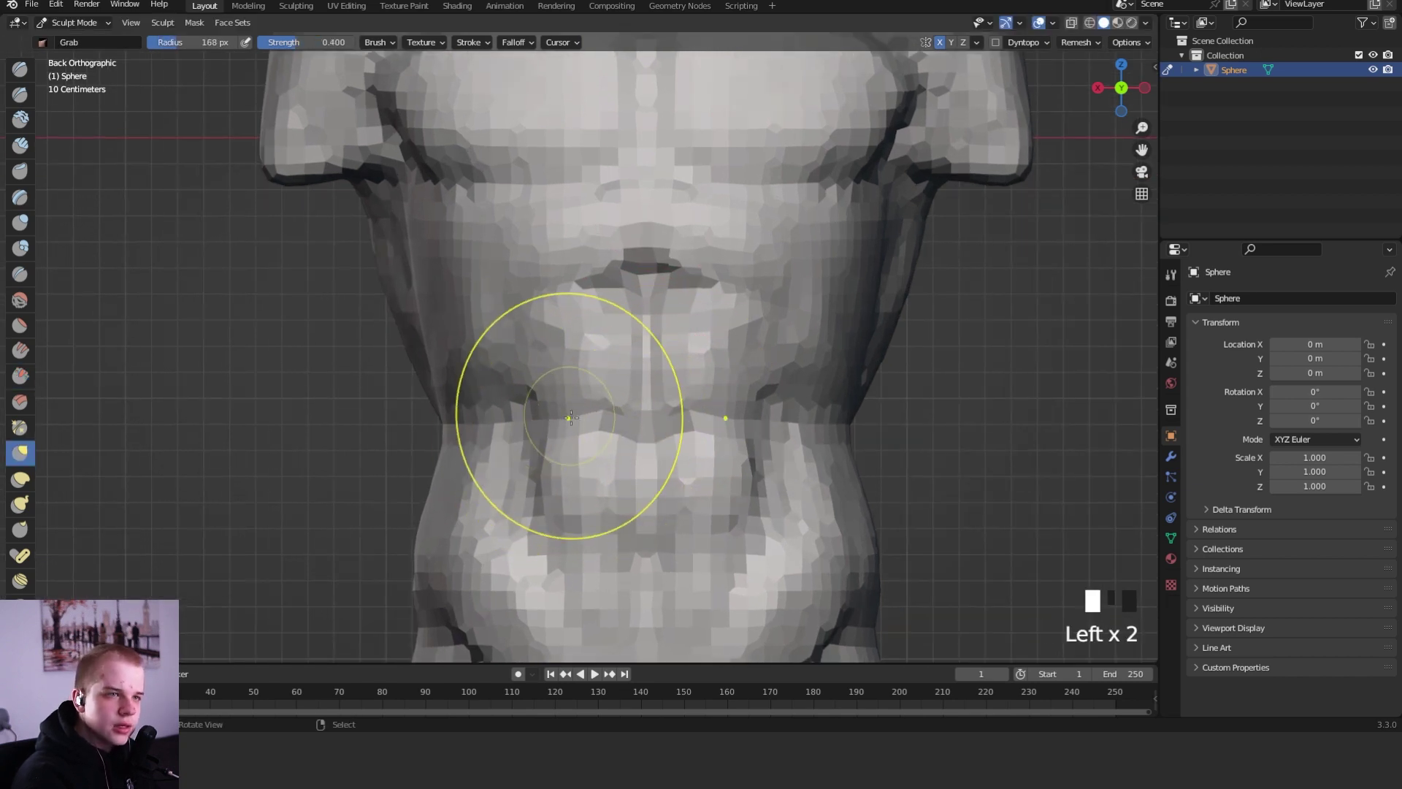
- Build up the ribcage edge beside the upper abdominal muscles with the Clay Strips brush, setting its radius to 52 px
key("shift+space")
key("2")
key("f")
left_click(542, 345)
mouse_move(537, 383)
middle_mouse_down()
mouse_move(618, 340)
mouse_move(582, 386)
mouse_move(604, 397)
middle_mouse_up()
key("f")
key("f")
left_click(577, 384)
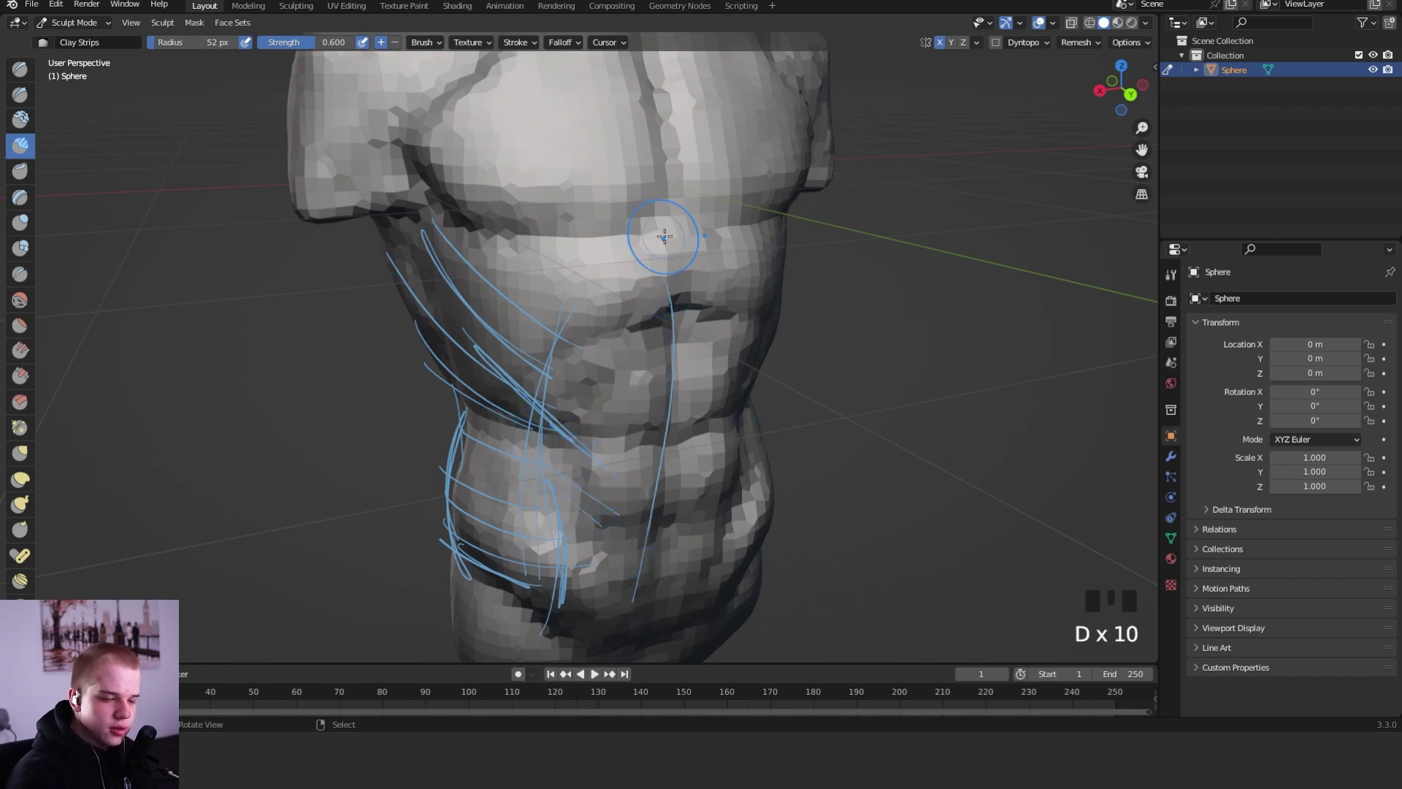
- Annotate the abdominal midline and both sides of the ribcage arch over the torso
left_click_drag(664, 236, 661, 597)
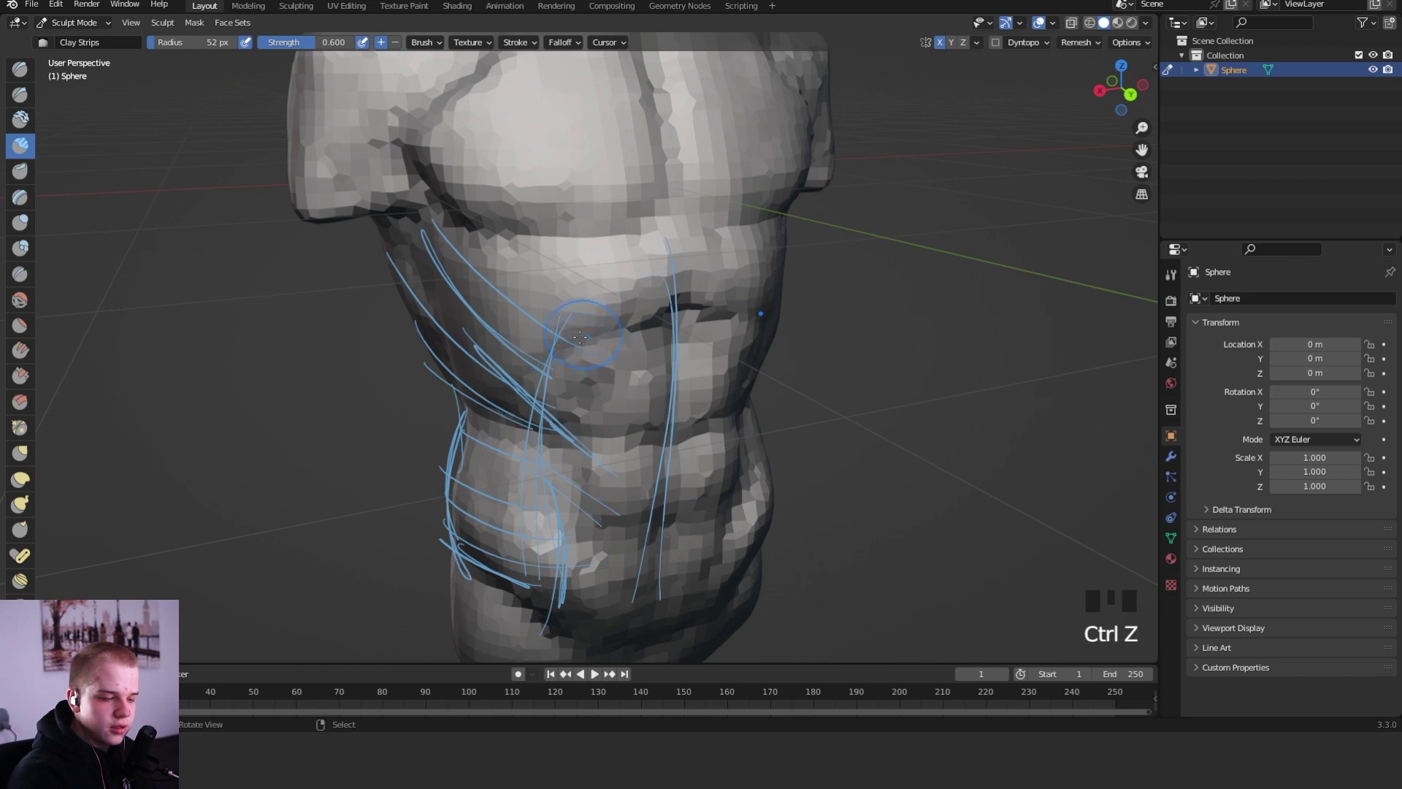
left_click_drag(587, 312, 539, 376)
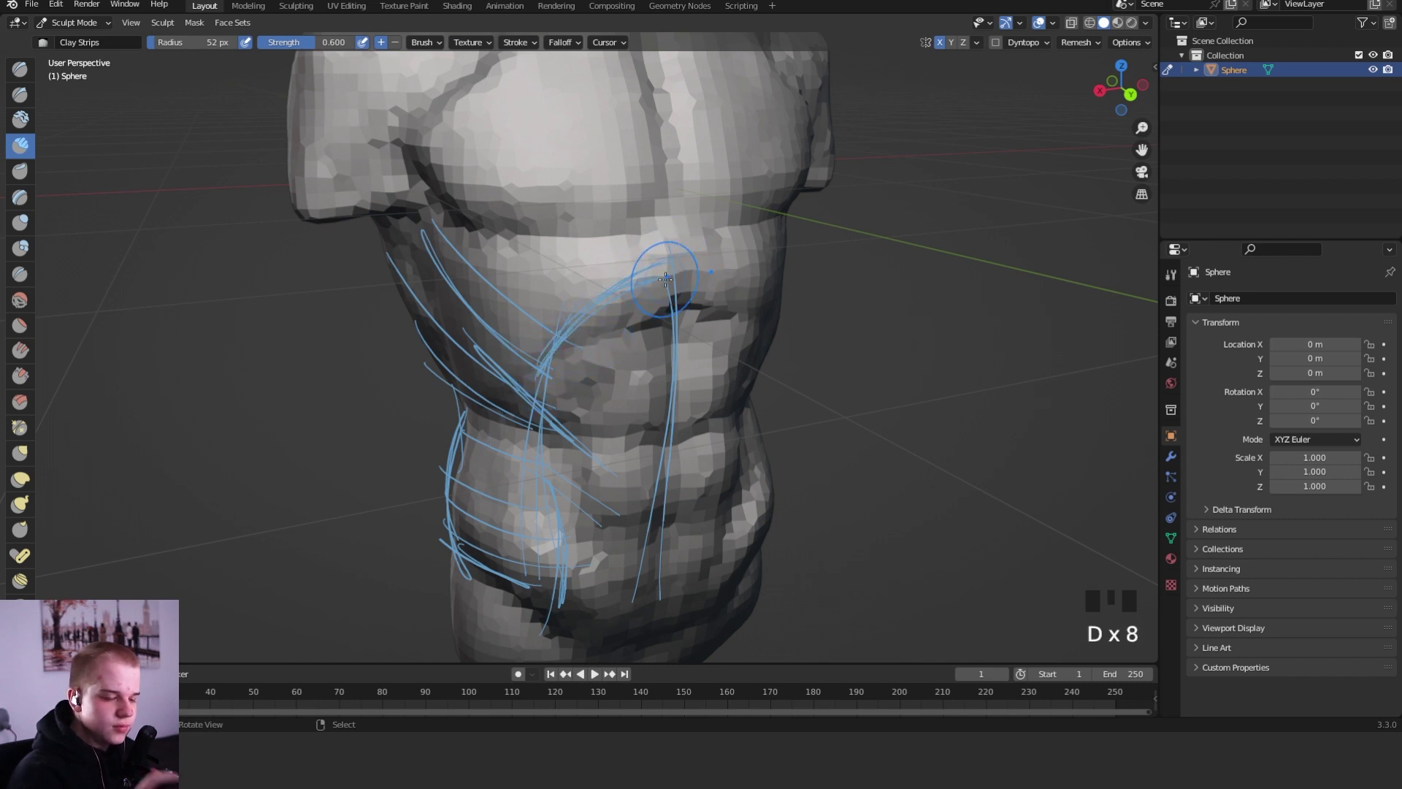
left_click_drag(681, 271, 758, 389)
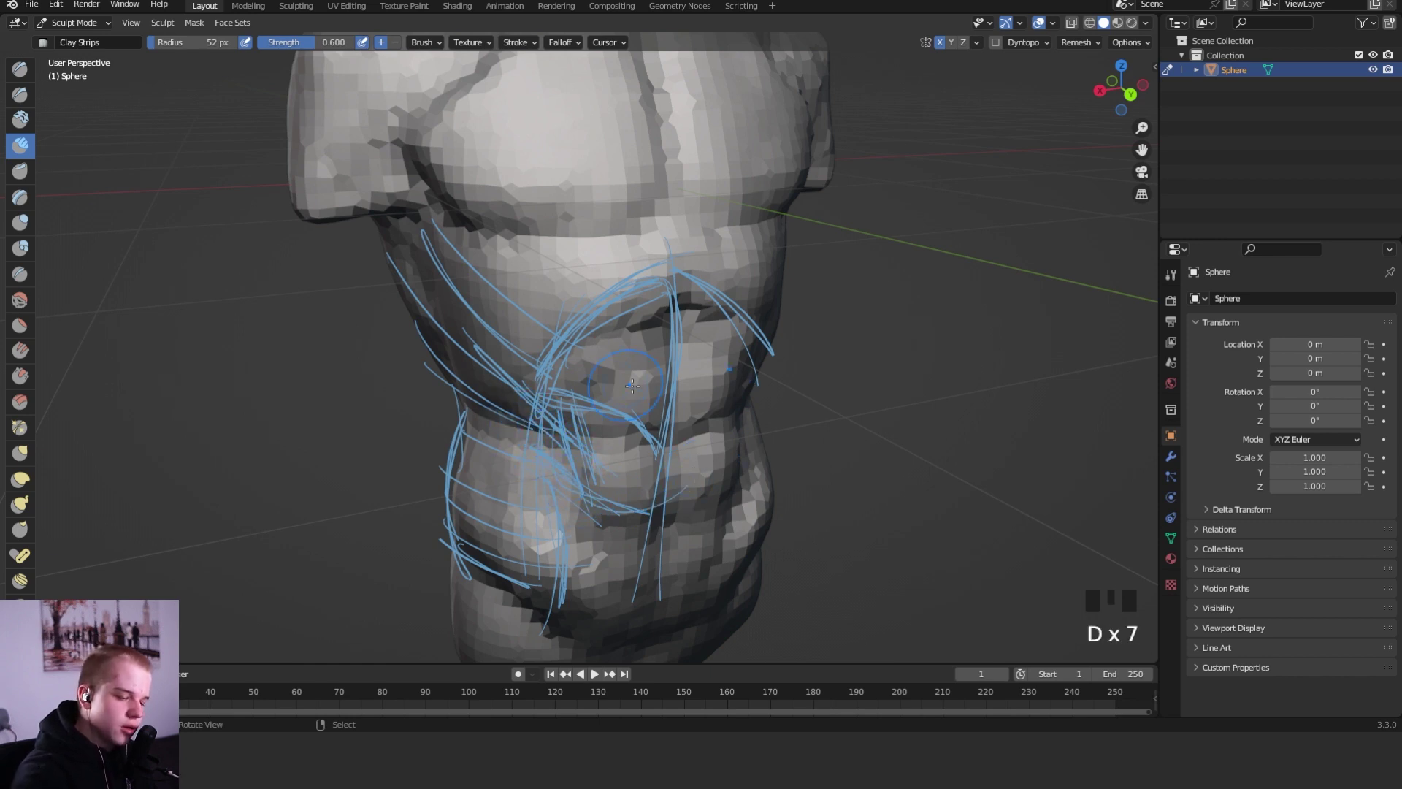
- Annotate the diagonal lines running from both obliques down to the pelvis
mouse_move(705, 457)
middle_mouse_down("alt")
mouse_move(865, 519)
mouse_move(873, 450)
middle_mouse_up("alt")
key("d")
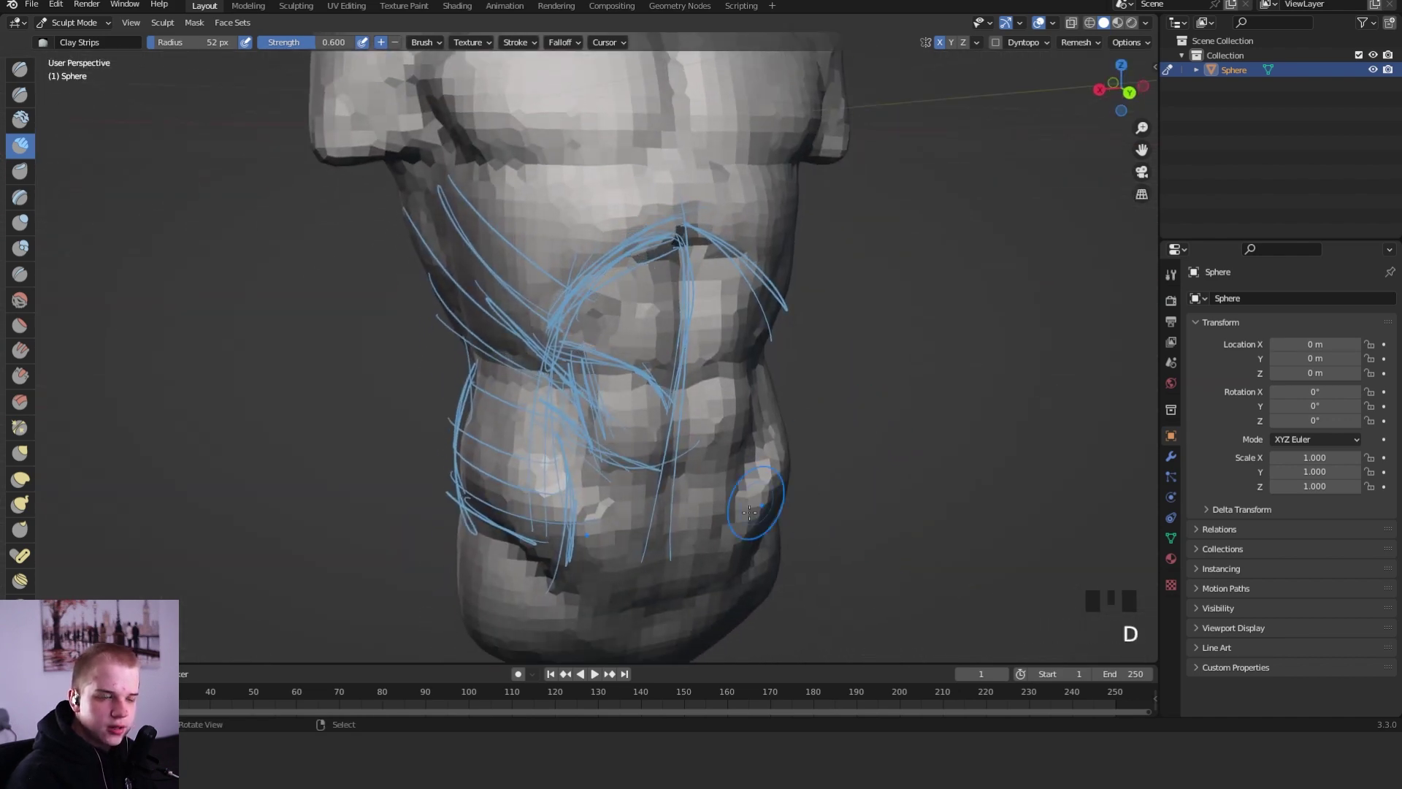
left_click_drag(574, 536, 616, 634)
left_click_drag(558, 555, 616, 635)
left_click_drag(566, 564, 629, 637)
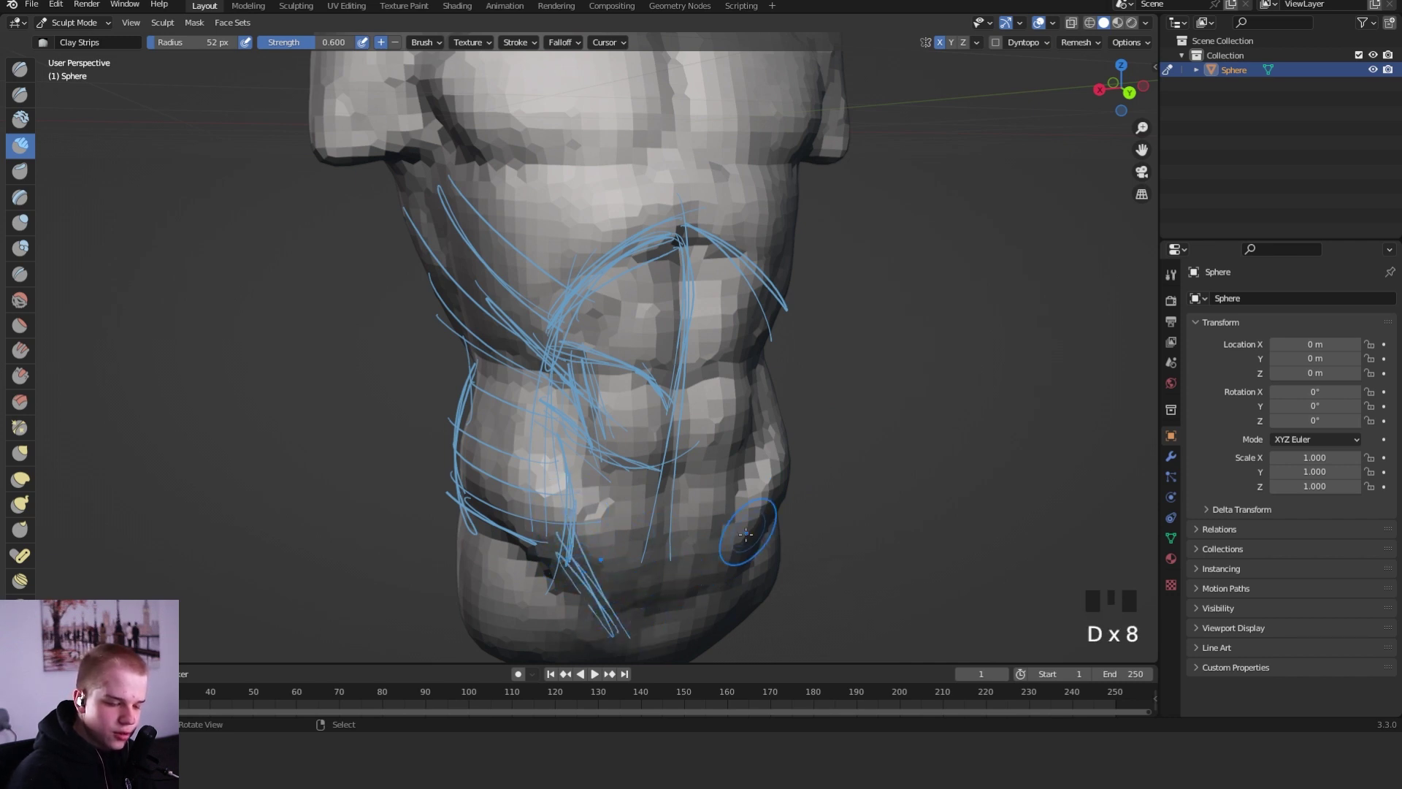
mouse_move(748, 532)
left_mouse_down()
mouse_move(676, 662)
mouse_move(697, 622)
left_mouse_up()
- Annotate the lower abdominal row divisions and the navel, undoing one stroke
left_click_drag(577, 460, 743, 494)
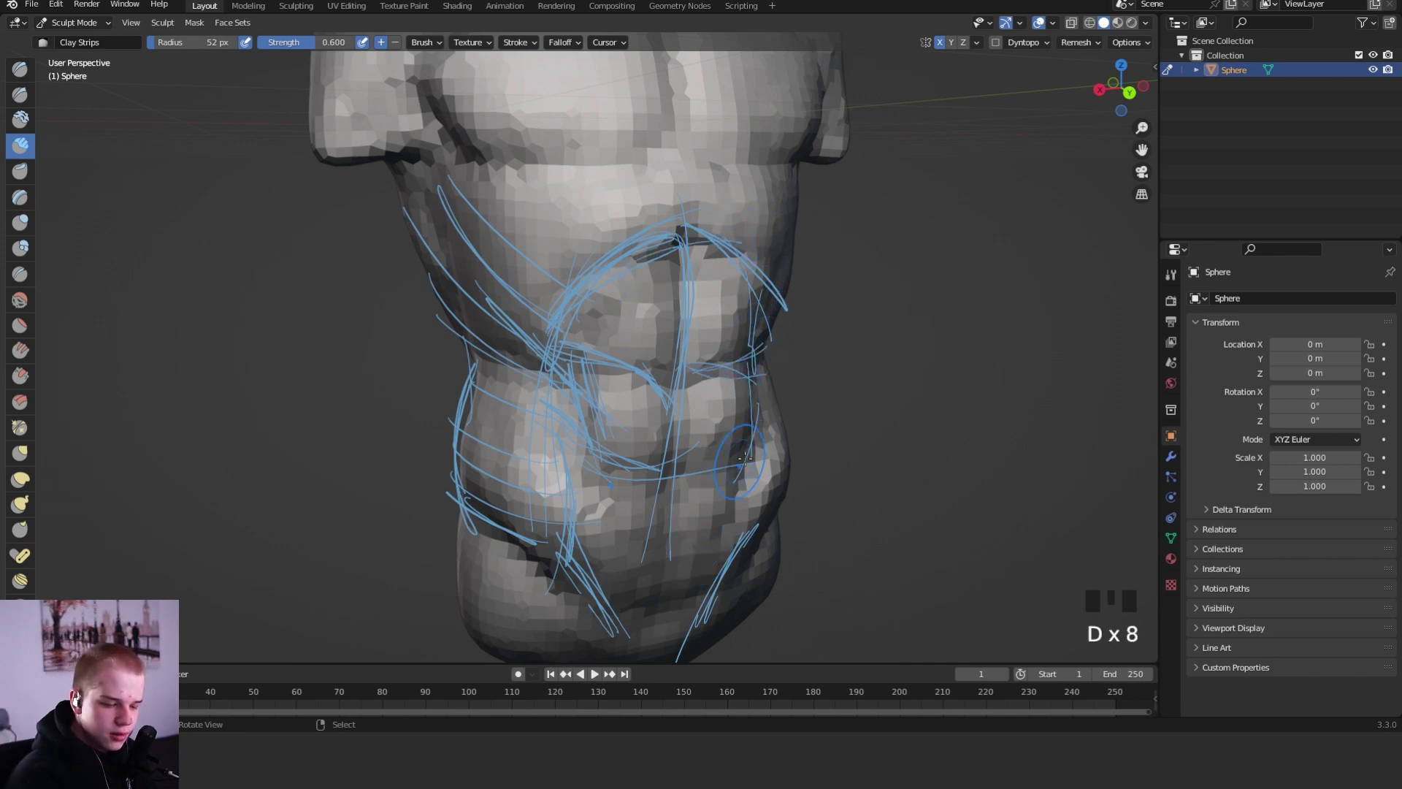
mouse_move(574, 476)
left_mouse_down()
mouse_move(634, 509)
mouse_move(712, 463)
left_mouse_up()
key("ctrl+z")
key("d")
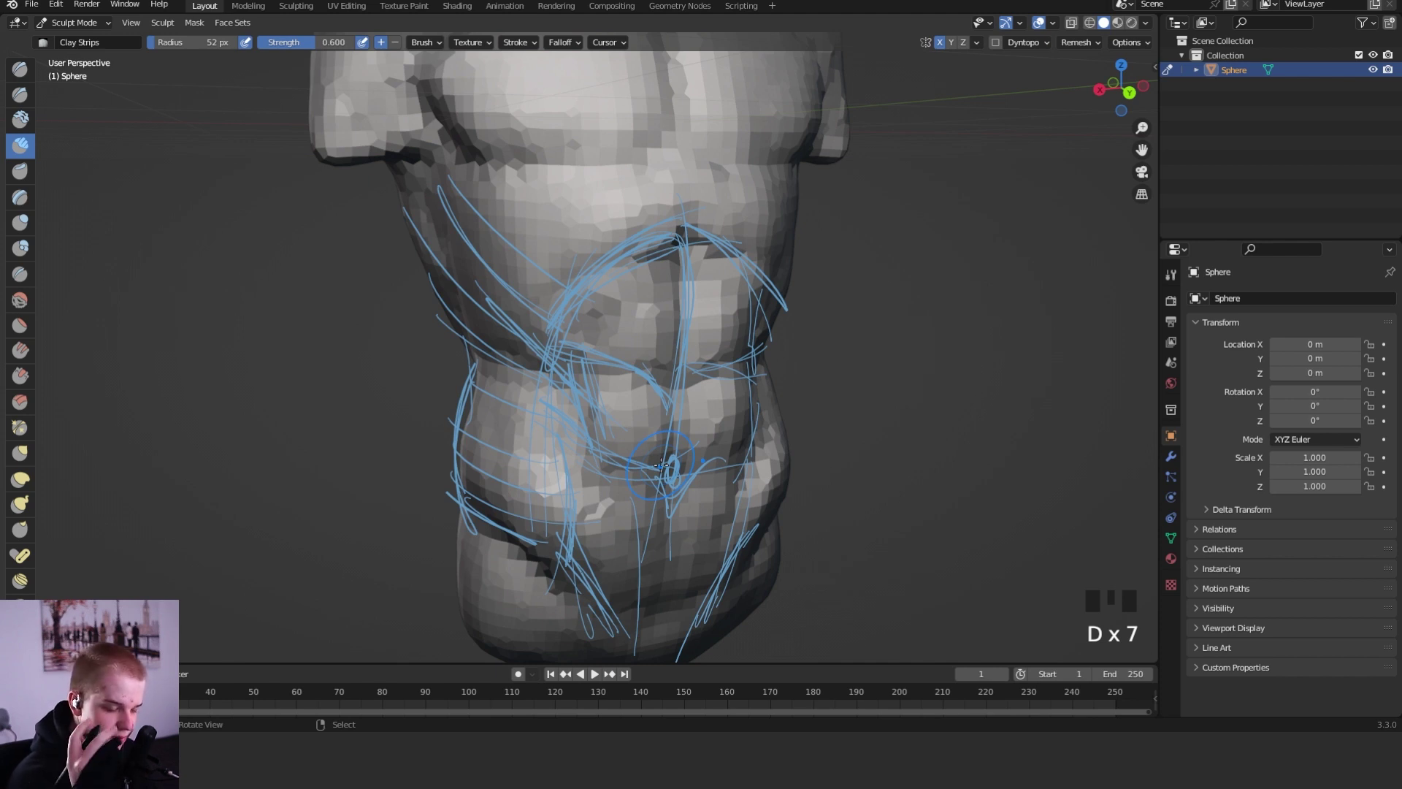
key("d")
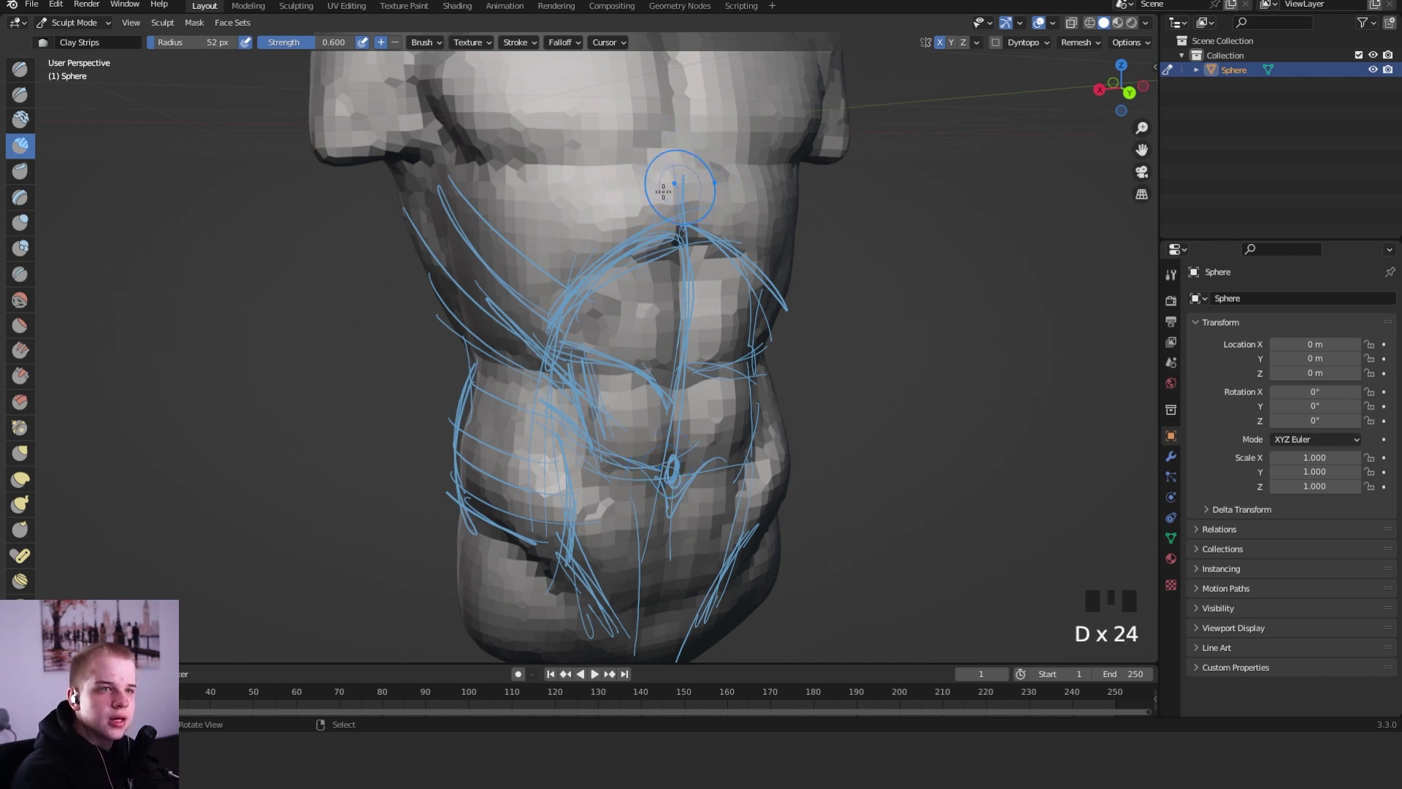
- Annotate the lower borders of both chest muscles up to the armpits and the sternum between them
left_click_drag(675, 168, 535, 231)
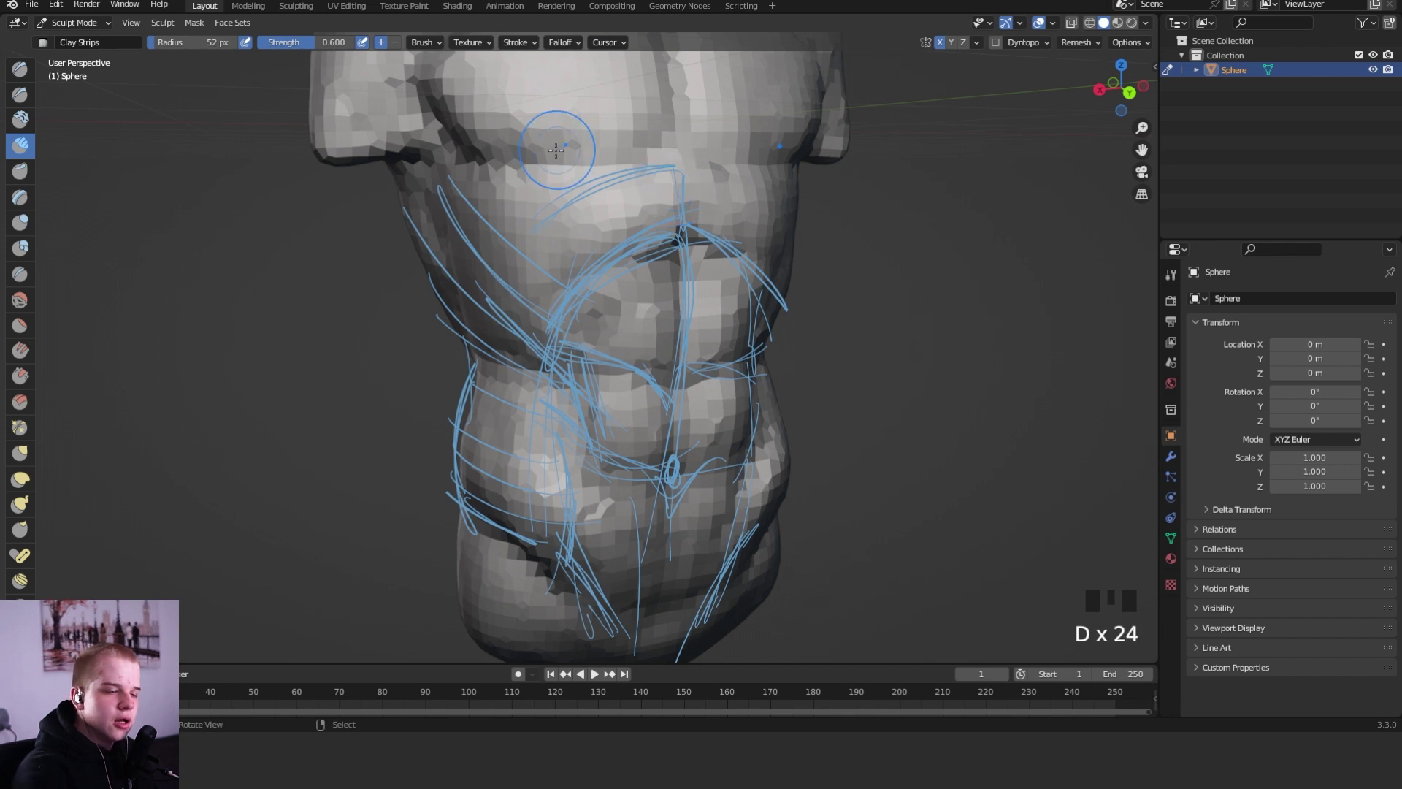
mouse_move(526, 183)
left_mouse_down()
mouse_move(443, 125)
mouse_move(538, 184)
mouse_move(712, 151)
left_mouse_up()
left_click_drag(536, 183, 441, 92)
left_click_drag(441, 93, 558, 150)
mouse_move(710, 151)
left_mouse_down()
mouse_move(812, 197)
mouse_move(812, 160)
left_mouse_up()
mouse_move(787, 163)
left_mouse_down()
mouse_move(820, 79)
mouse_move(802, 172)
left_mouse_up()
left_click_drag(802, 172, 843, 78)
mouse_move(655, 195)
left_mouse_down()
mouse_move(675, 139)
mouse_move(693, 193)
left_mouse_up()
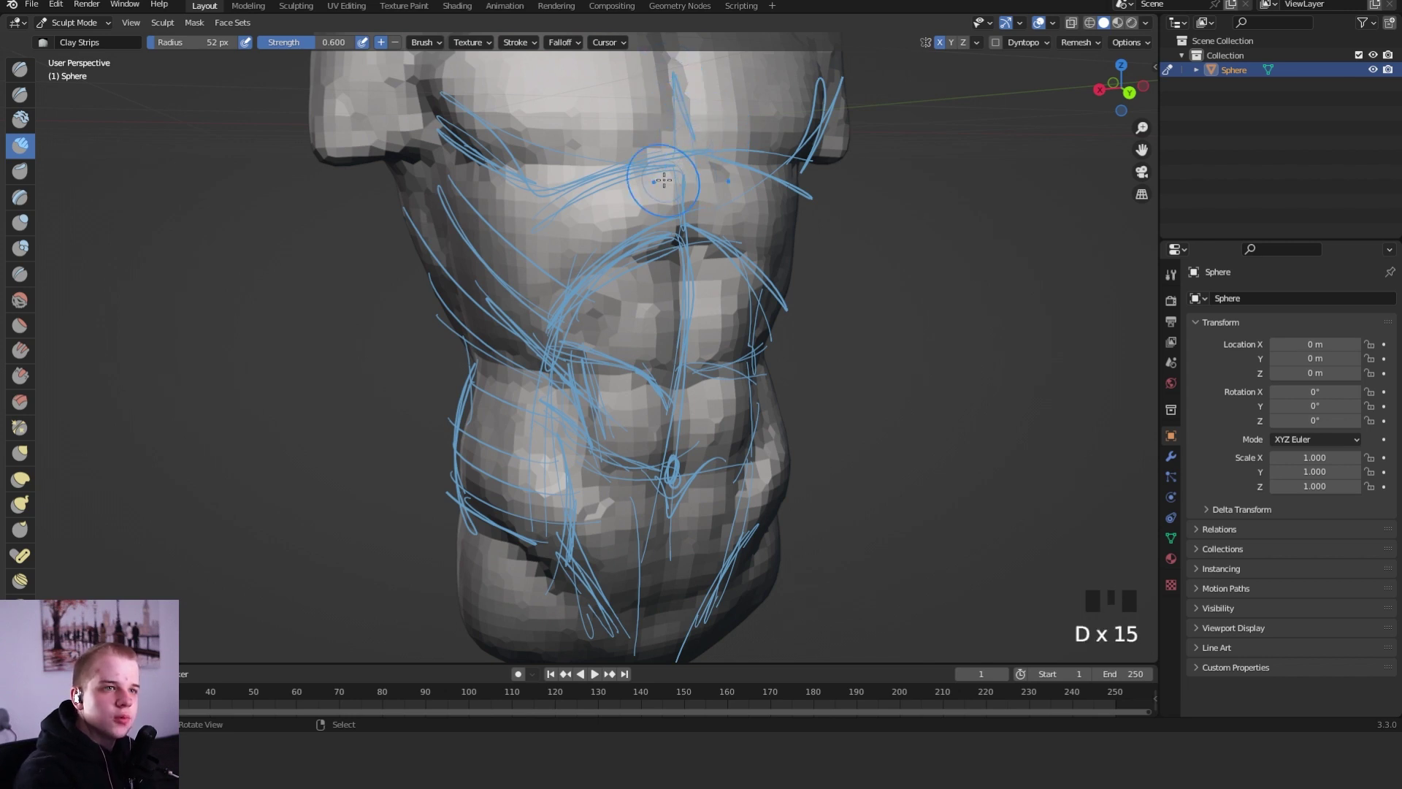
- Annotate the back muscle's outline from the armpit down the side of the ribcage
left_click_drag(454, 238, 468, 155)
left_click_drag(468, 155, 471, 354)
left_click_drag(458, 205, 457, 179)
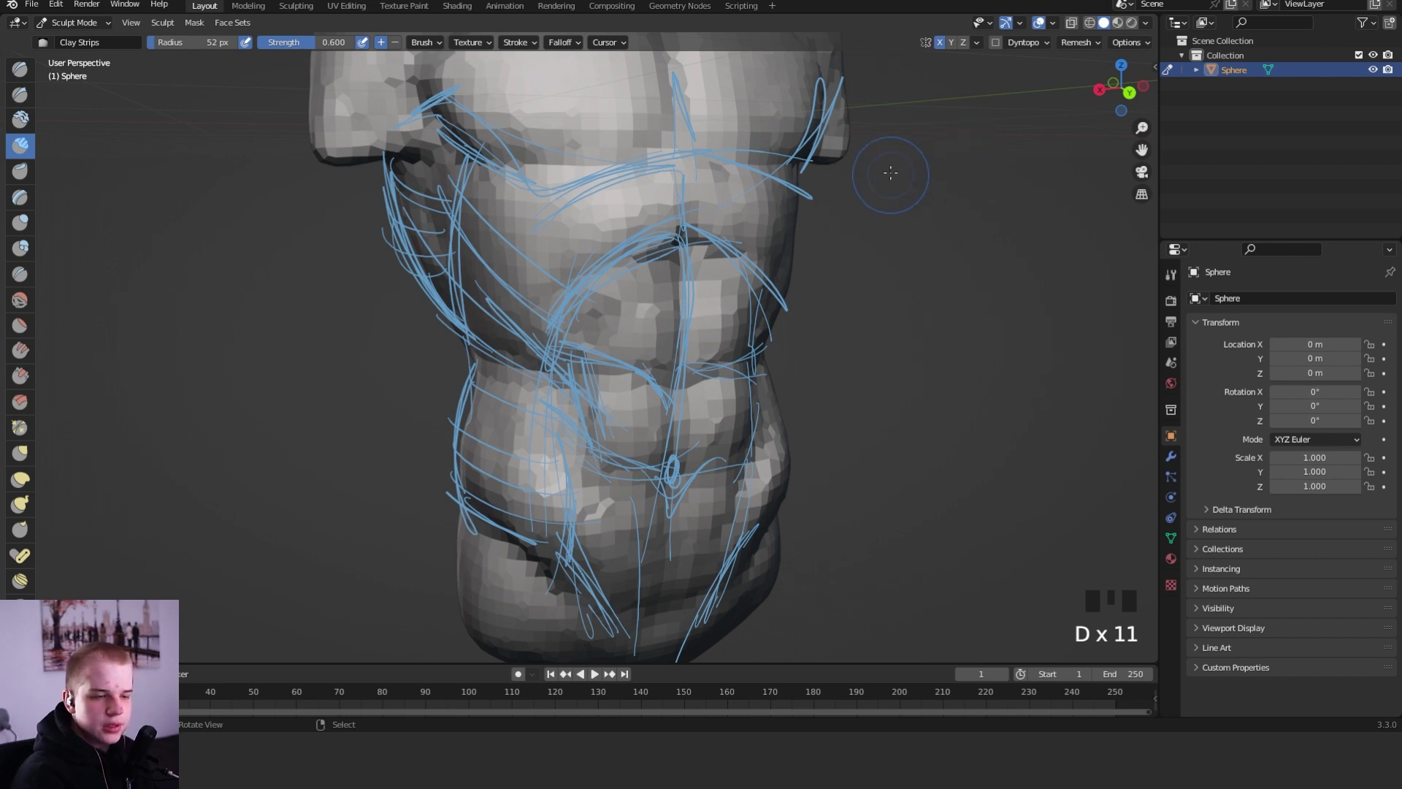
- Annotate the outer contours of the waist, obliques and hips on both sides of the torso
mouse_move(779, 210)
left_mouse_down()
mouse_move(756, 368)
mouse_move(764, 349)
mouse_move(787, 467)
left_mouse_up()
left_click_drag(789, 469, 677, 640)
left_click_drag(775, 498, 791, 623)
left_click_drag(464, 548, 461, 561)
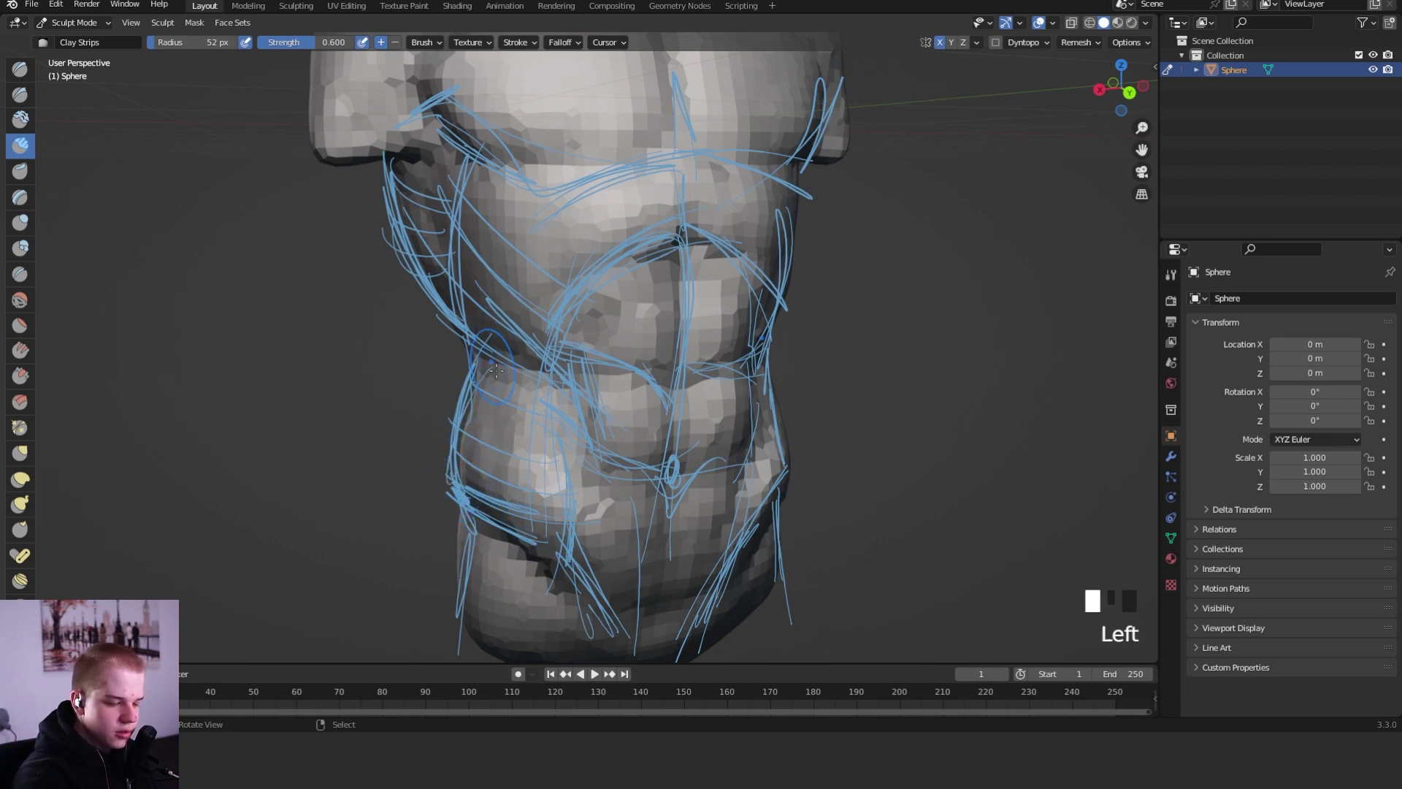
left_click_drag(455, 504, 479, 605)
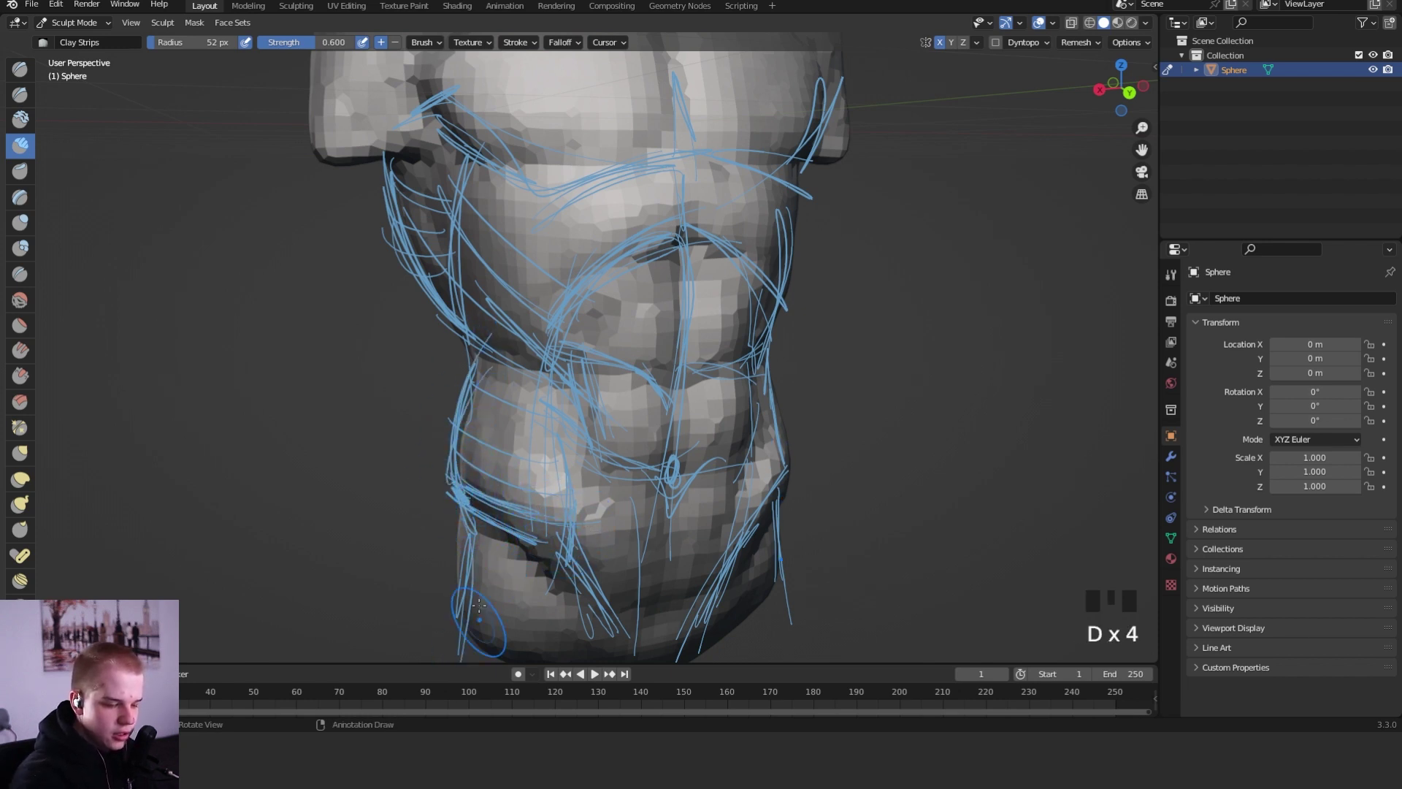
- Adjust the torso's side contour with several small Grab brush pulls
key("f")
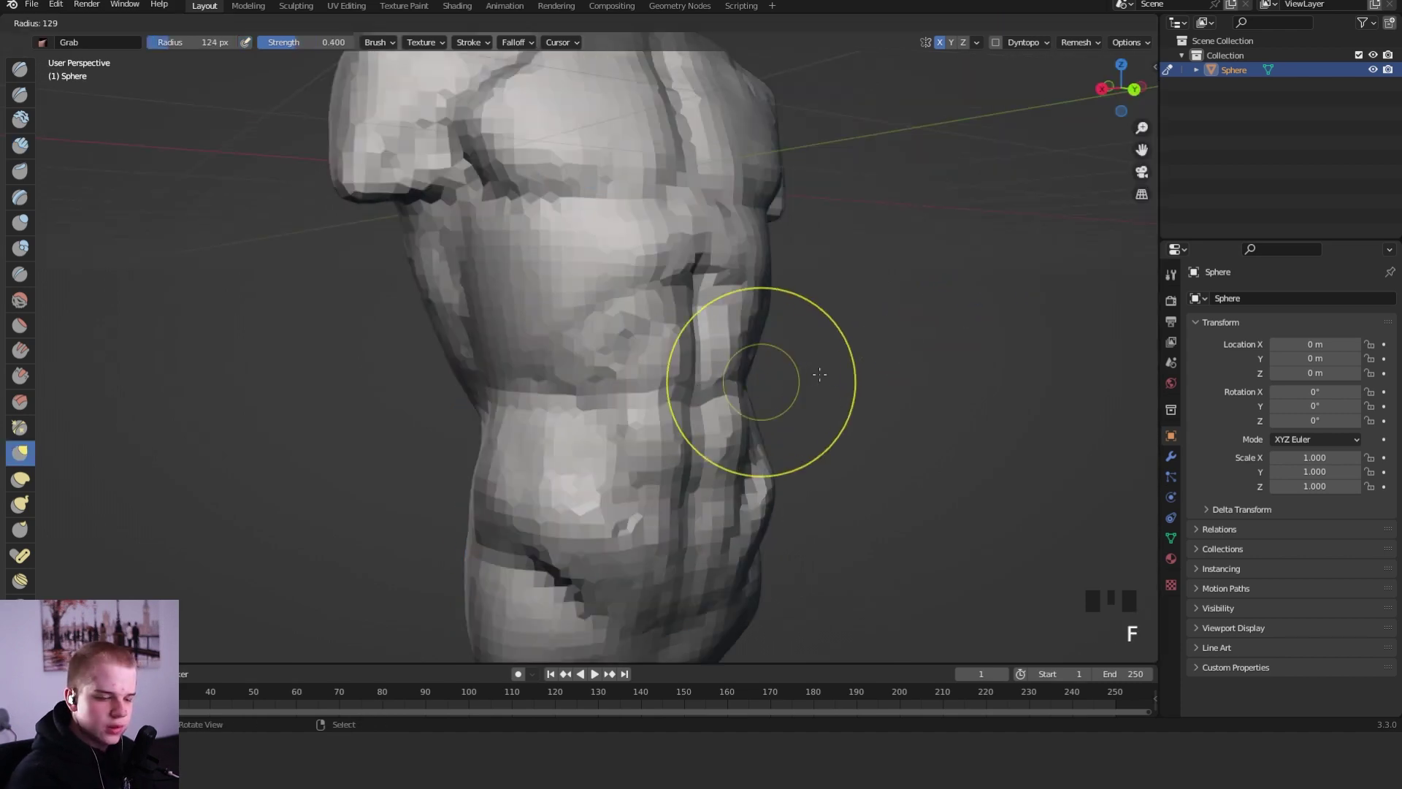
left_click(891, 365)
mouse_move(891, 365)
middle_mouse_down("alt")
mouse_move(671, 346)
mouse_move(648, 329)
middle_mouse_up("alt")
key("f")
left_click(657, 372)
key("f")
left_click(705, 376)
key("f")
left_click(719, 410)
left_click_drag(720, 413, 729, 406)
left_click_drag(716, 402, 730, 393)
left_click_drag(748, 328, 770, 305)
middle_click_drag(796, 322, 717, 326)
scroll(752, 350, "down", 3)
- Reshape the chest muscles and round their lower borders with the Grab brush
key("f")
left_click(823, 401)
mouse_move(631, 467)
middle_mouse_down()
mouse_move(672, 477)
mouse_move(501, 519)
middle_mouse_up()
key("f")
left_click(642, 478)
key("f")
left_click(632, 486)
key("f")
left_click(664, 501)
left_click(501, 518)
left_click_drag(501, 518, 512, 520)
left_click_drag(514, 532, 546, 548)
left_click_drag(561, 559, 597, 508)
- Taper both arm stumps and pull the armpit area upward with the Grab brush, using a 56 px radius for the armpit
key("shift+c")
key("f")
key("f")
left_click(634, 504)
key("g")
key("f")
left_click(621, 543)
mouse_move(612, 510)
middle_mouse_down()
mouse_move(929, 501)
mouse_move(832, 423)
mouse_move(808, 485)
mouse_move(746, 488)
mouse_move(819, 391)
mouse_move(767, 234)
mouse_move(593, 406)
mouse_move(685, 362)
mouse_move(723, 409)
mouse_move(718, 393)
middle_mouse_up()
left_click(718, 395)
left_click(723, 409)
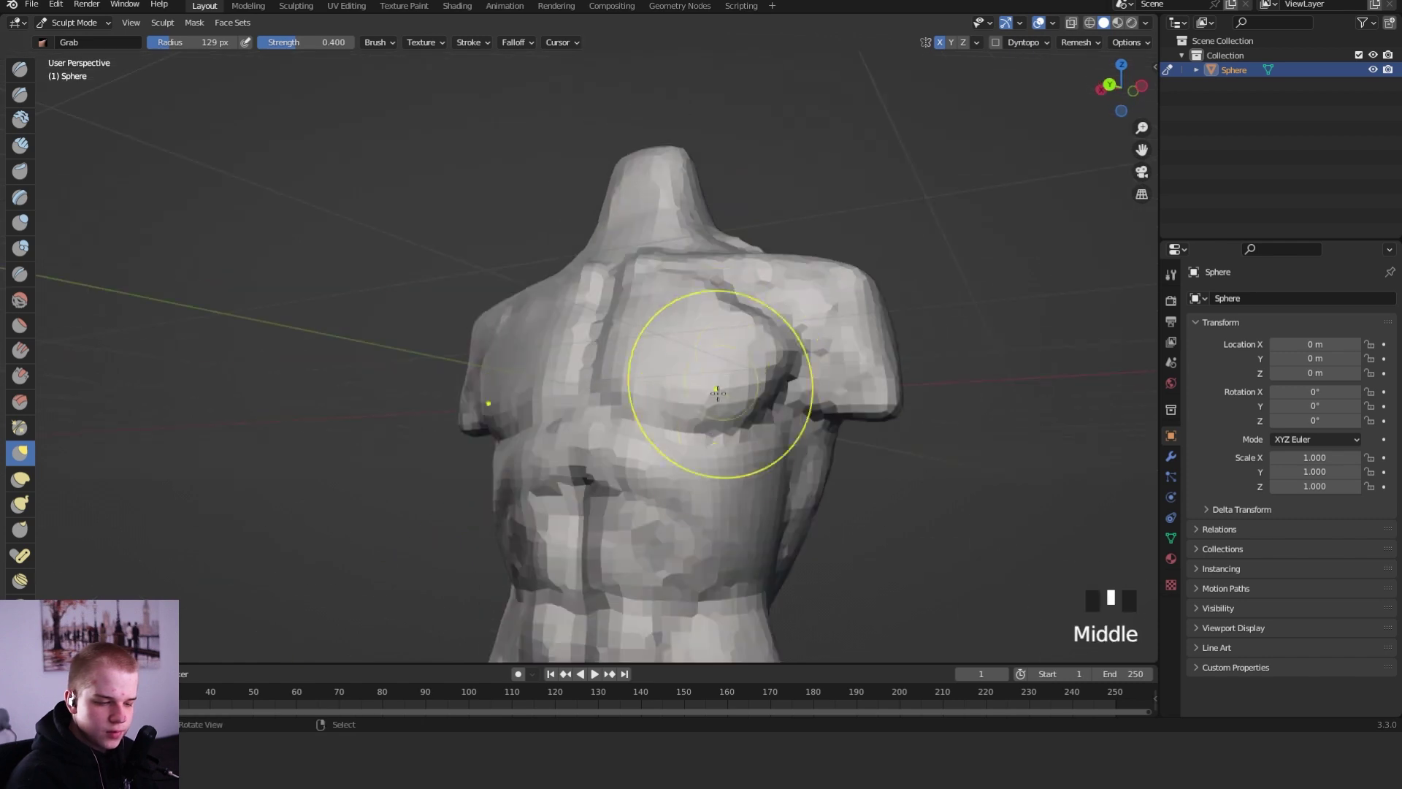
left_click_drag(718, 392, 814, 370)
middle_click_drag(813, 370, 818, 365)
left_click_drag(818, 365, 839, 344)
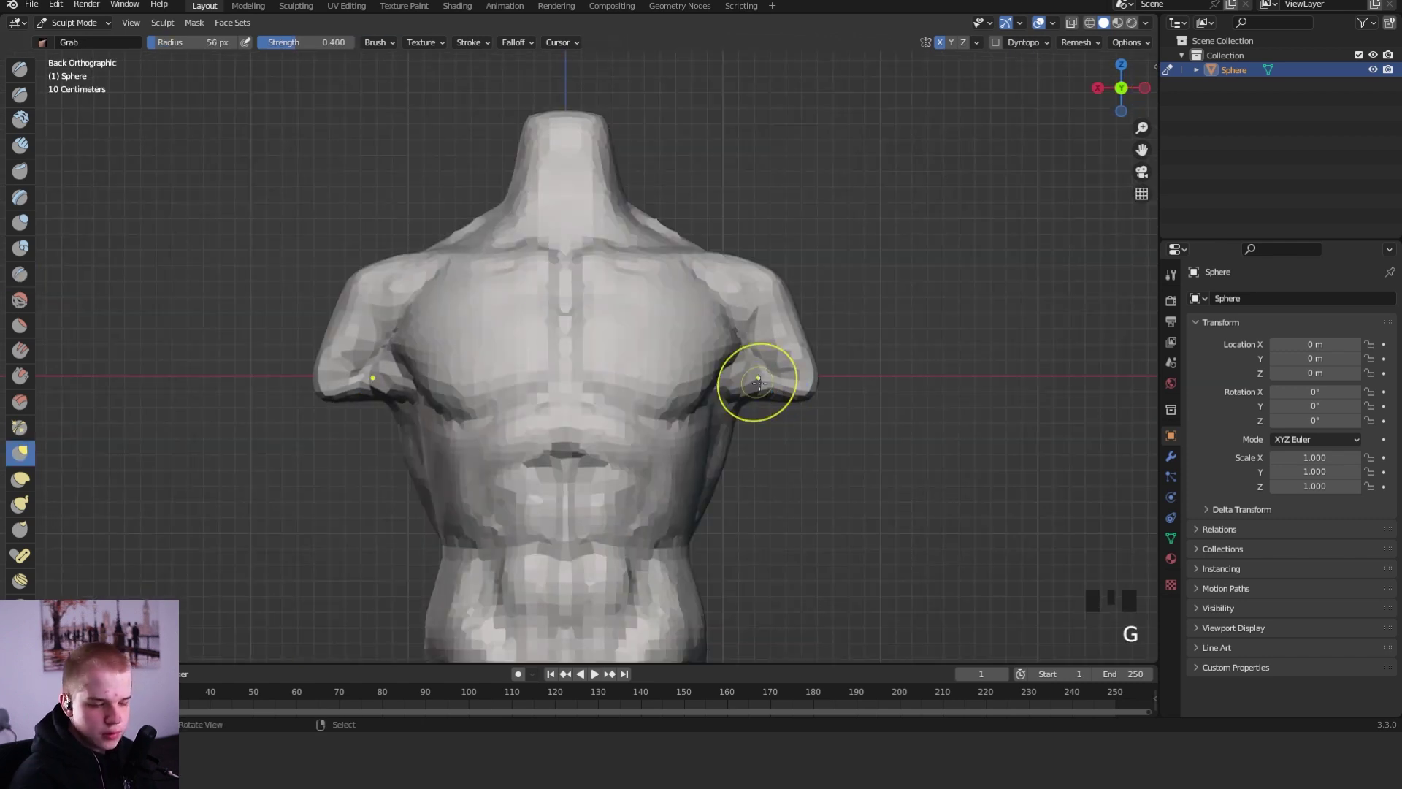
left_click_drag(760, 383, 747, 358)
key("shift+space")
left_click(745, 325)
key("f")
left_click(764, 382)
middle_click_drag(764, 382, 733, 373)
key("f")
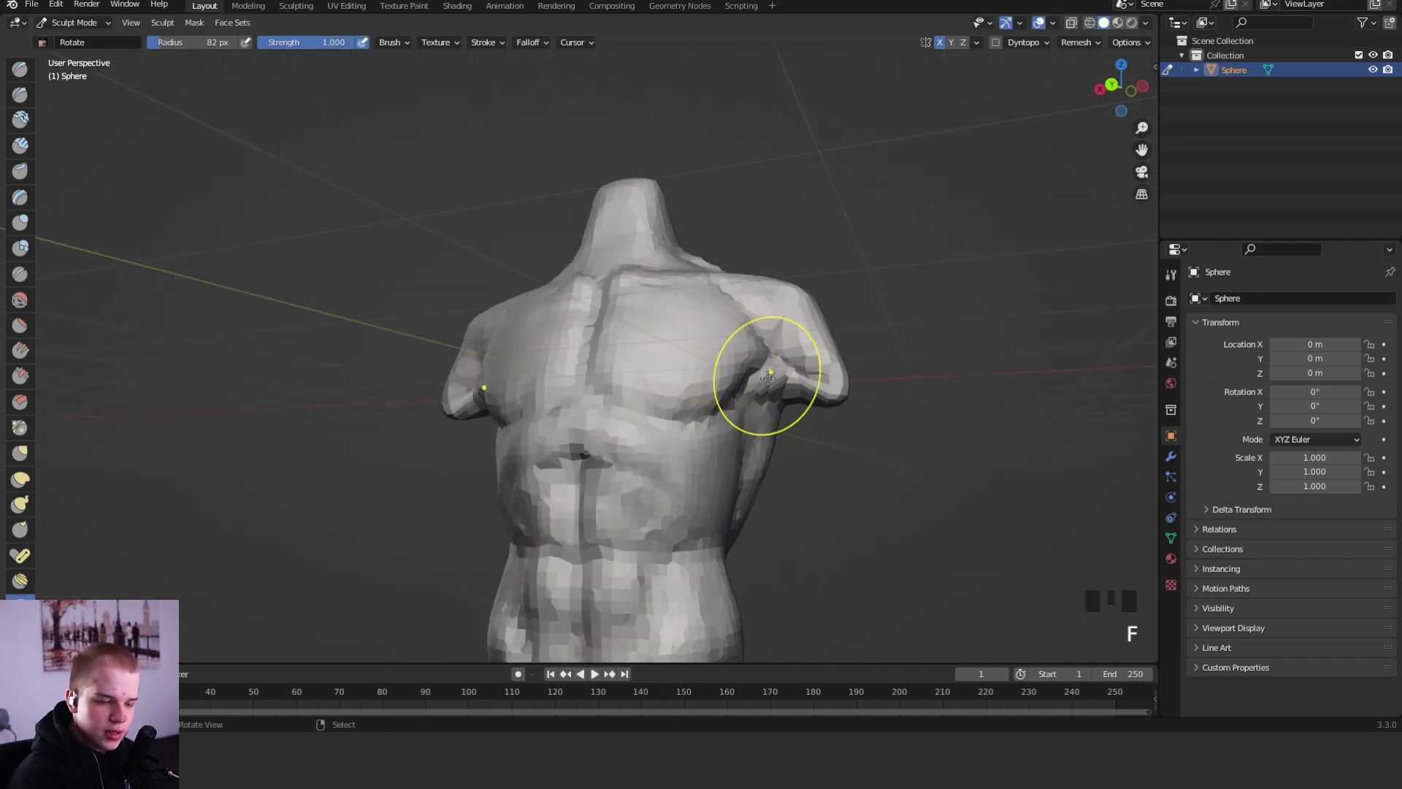
key("ctrl+z")
- Carve the hollow of the armpit between the arm stump and the chest muscle with Clay Strips
key("f")
left_click(748, 397)
key("shift+space")
key("2")
key("f")
left_click(789, 359)
mouse_move(789, 360)
left_mouse_down("ctrl")
mouse_move(762, 396)
mouse_move(758, 369)
left_mouse_up("ctrl")
key("f")
left_click(748, 370)
- Pull the front of the chest near the sternum slightly forward with the Grab brush
key("shift+c")
middle_click_drag(748, 370, 825, 380)
middle_click_drag(752, 384, 762, 315, "shift")
scroll(740, 327, "up", 3)
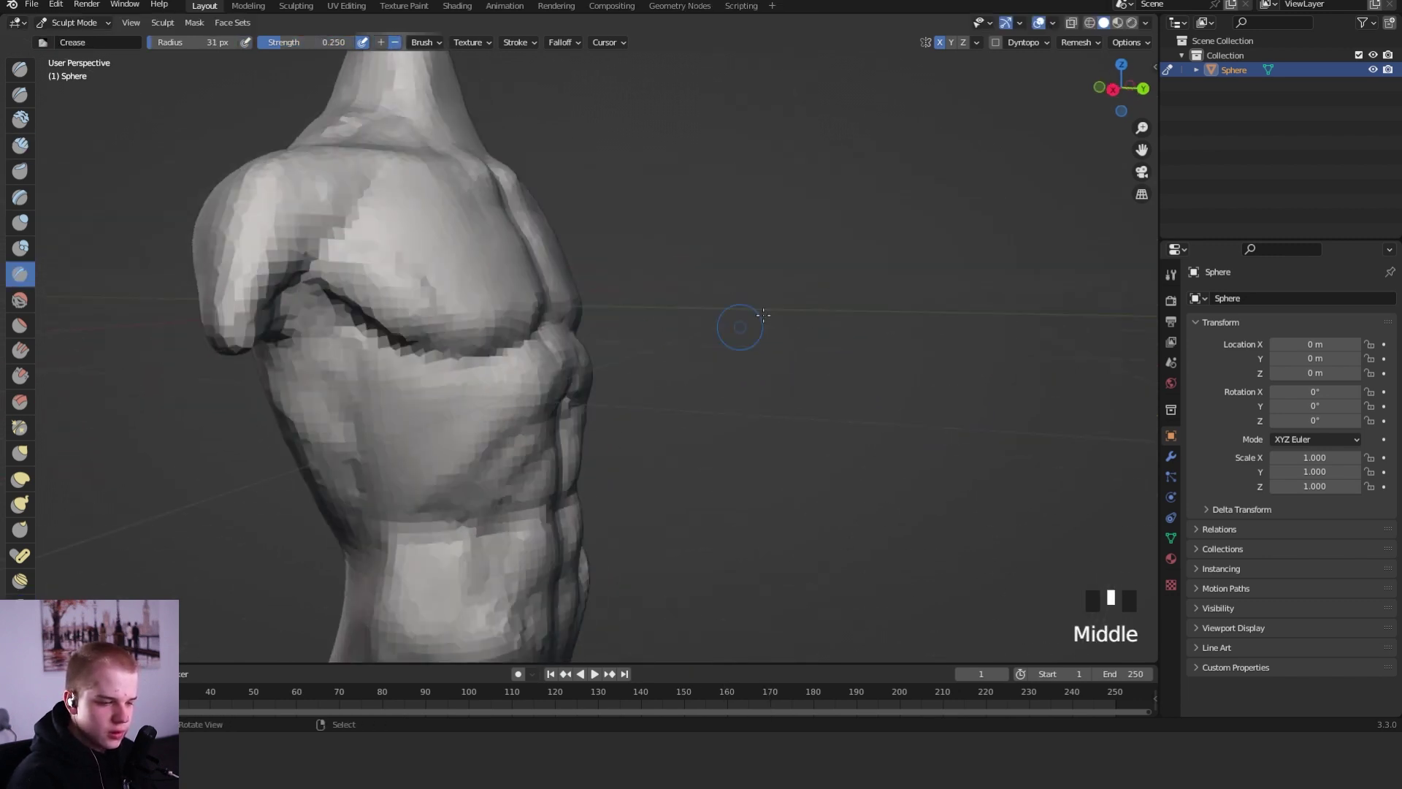
middle_click_drag(646, 292, 666, 357, "shift")
key("g")
key("f")
left_click(707, 354)
left_click_drag(565, 309, 589, 321)
- Crease the abdominal midline from below the ribcage arch down past the second muscle row
mouse_move(631, 289)
middle_mouse_down()
mouse_move(584, 315)
mouse_move(695, 344)
mouse_move(694, 392)
middle_mouse_up()
scroll(694, 392, "up", 2)
key("shift+c")
key("f")
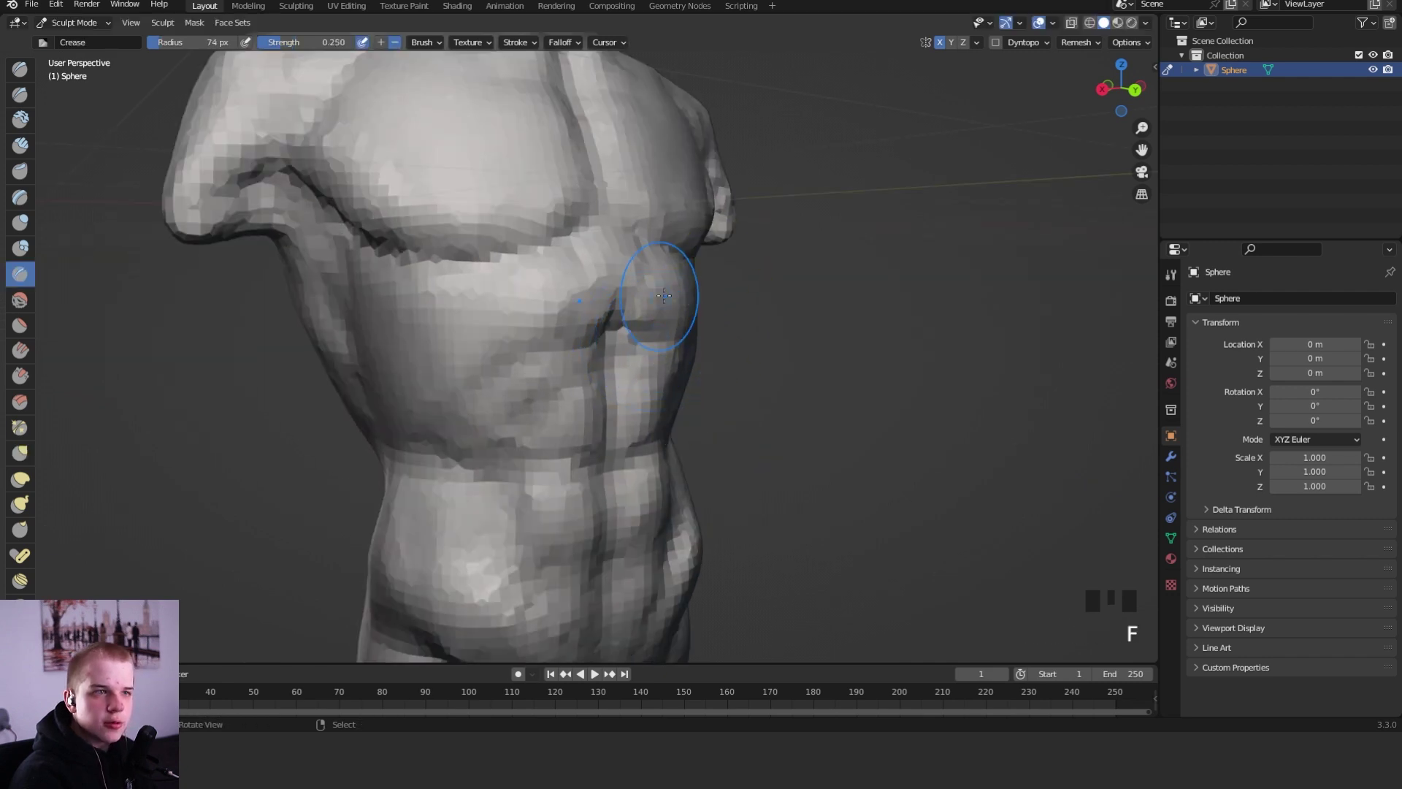
key("f")
left_click(692, 349)
left_click_drag(615, 343, 614, 442)
left_click_drag(615, 457, 626, 501)
- Crease the underside of the ribcage arch and the chest muscle's lower border, and set the Crease radius to 43 px
mouse_move(658, 467)
middle_mouse_down("alt")
mouse_move(625, 444)
mouse_move(654, 439)
middle_mouse_up("alt")
middle_click_drag(654, 440, 645, 360, "ctrl")
key("f")
left_click(664, 318)
mouse_move(629, 289)
left_mouse_down("ctrl")
mouse_move(580, 285)
mouse_move(566, 313)
mouse_move(515, 321)
mouse_move(535, 297)
left_mouse_up("ctrl")
left_click_drag(606, 220, 505, 241)
middle_click_drag(502, 276, 467, 343, "ctrl")
mouse_move(438, 321)
middle_mouse_down()
mouse_move(489, 314)
mouse_move(472, 264)
middle_mouse_up()
left_click_drag(472, 265, 442, 310)
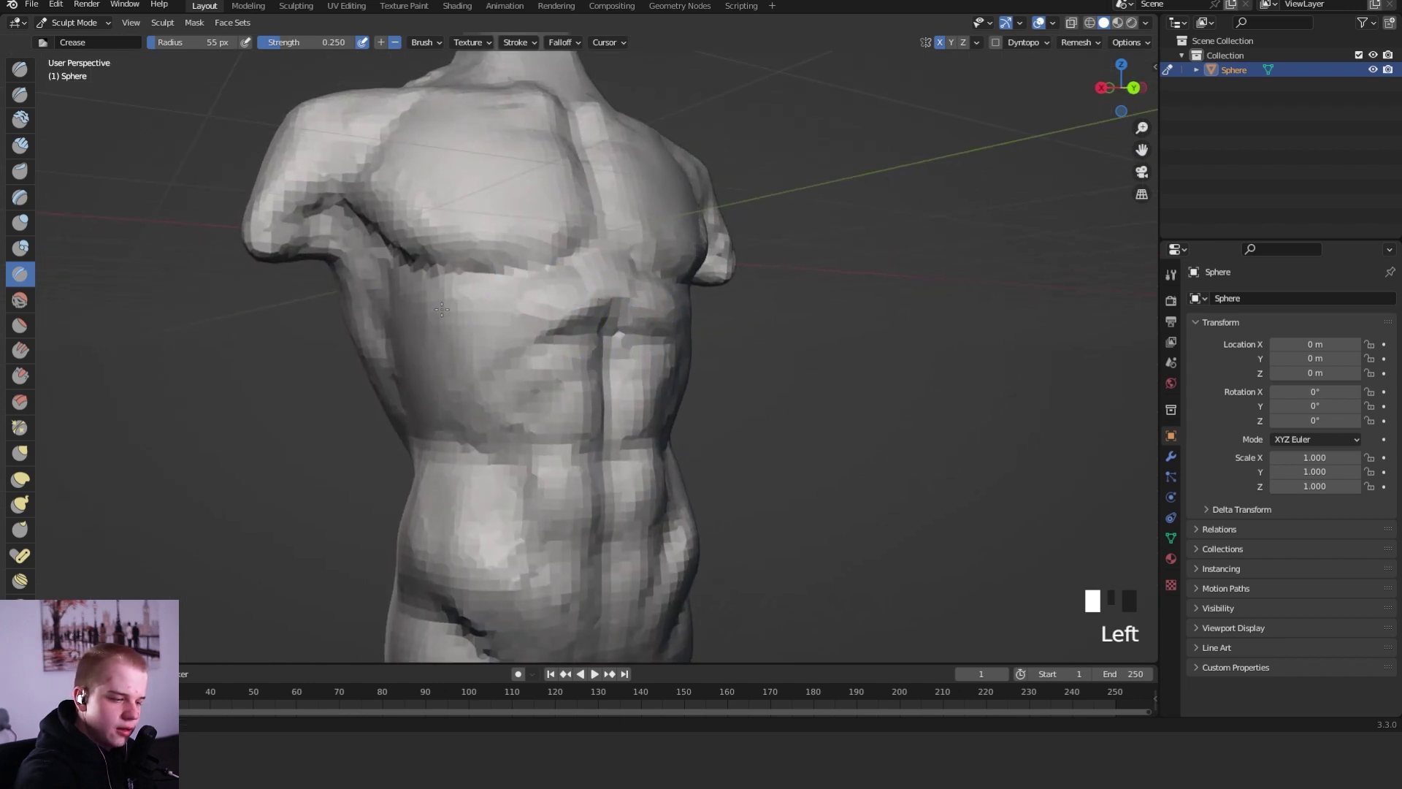
key("f")
mouse_move(484, 358)
left_mouse_down()
mouse_move(409, 353)
mouse_move(536, 437)
left_mouse_up()
left_click(407, 365)
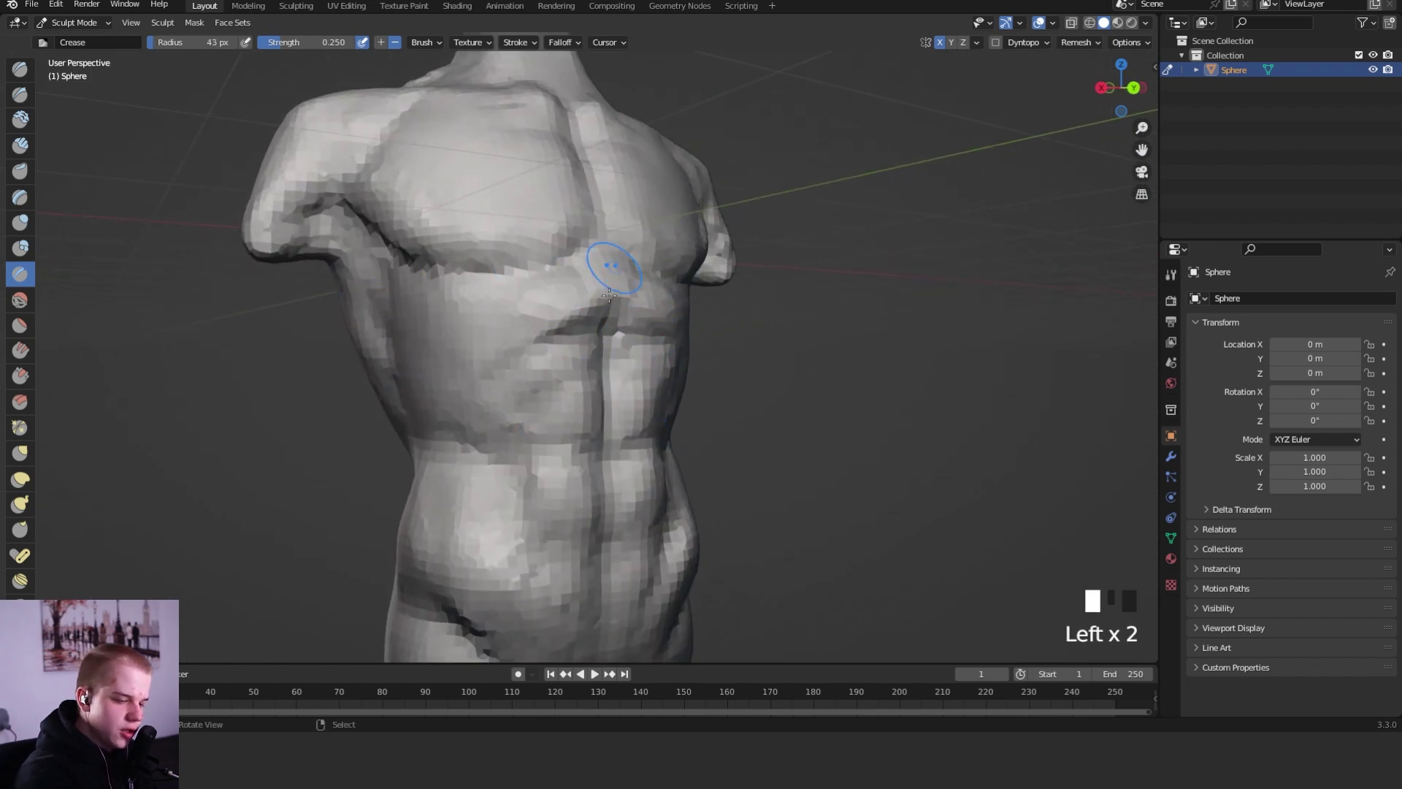
- Flatten the upper abdominal muscles beside the midline with the Scrape/Peaks brush
middle_click_drag(571, 396, 540, 410)
key("shift+space")
key("6")
key("f")
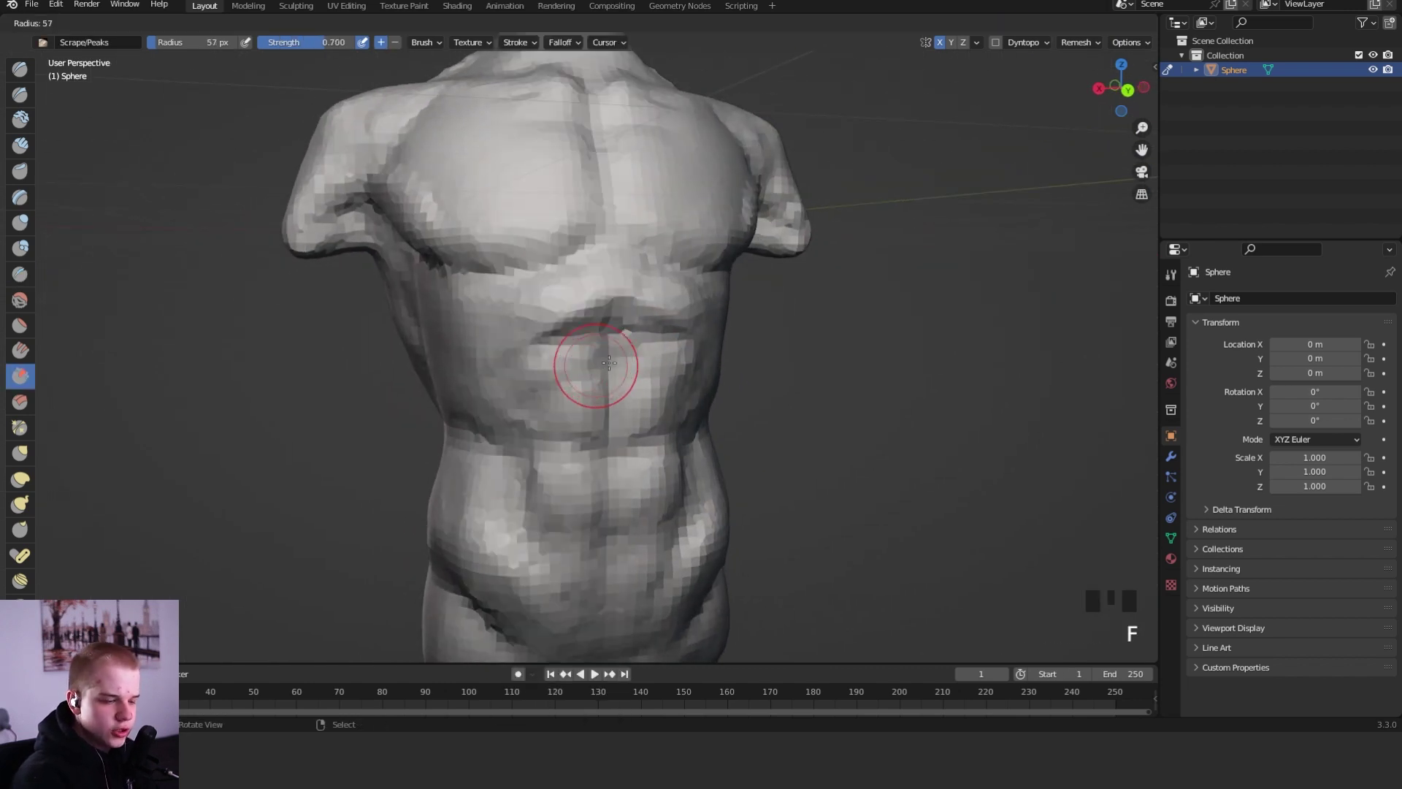
left_click(640, 371)
mouse_move(583, 387)
left_mouse_down()
mouse_move(573, 409)
mouse_move(543, 405)
left_mouse_up()
- Crease the midline between the upper abdominal muscles and continue it down through the lower rows
key("shift+c")
key("f")
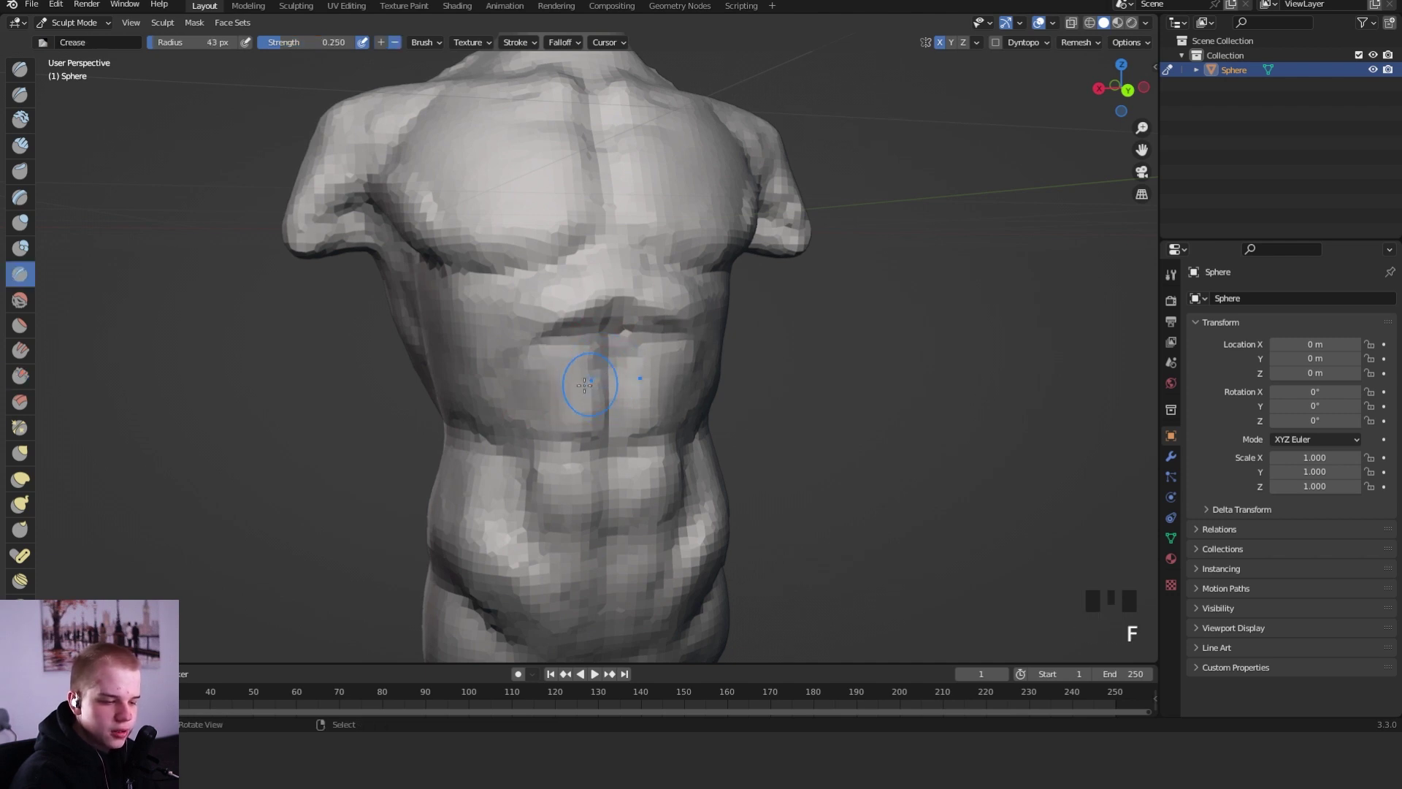
key("shift+c")
key("f")
left_click(607, 377)
left_click_drag(604, 351, 604, 458)
left_click_drag(605, 358, 610, 457)
key("f")
left_click(584, 440)
left_click(584, 440)
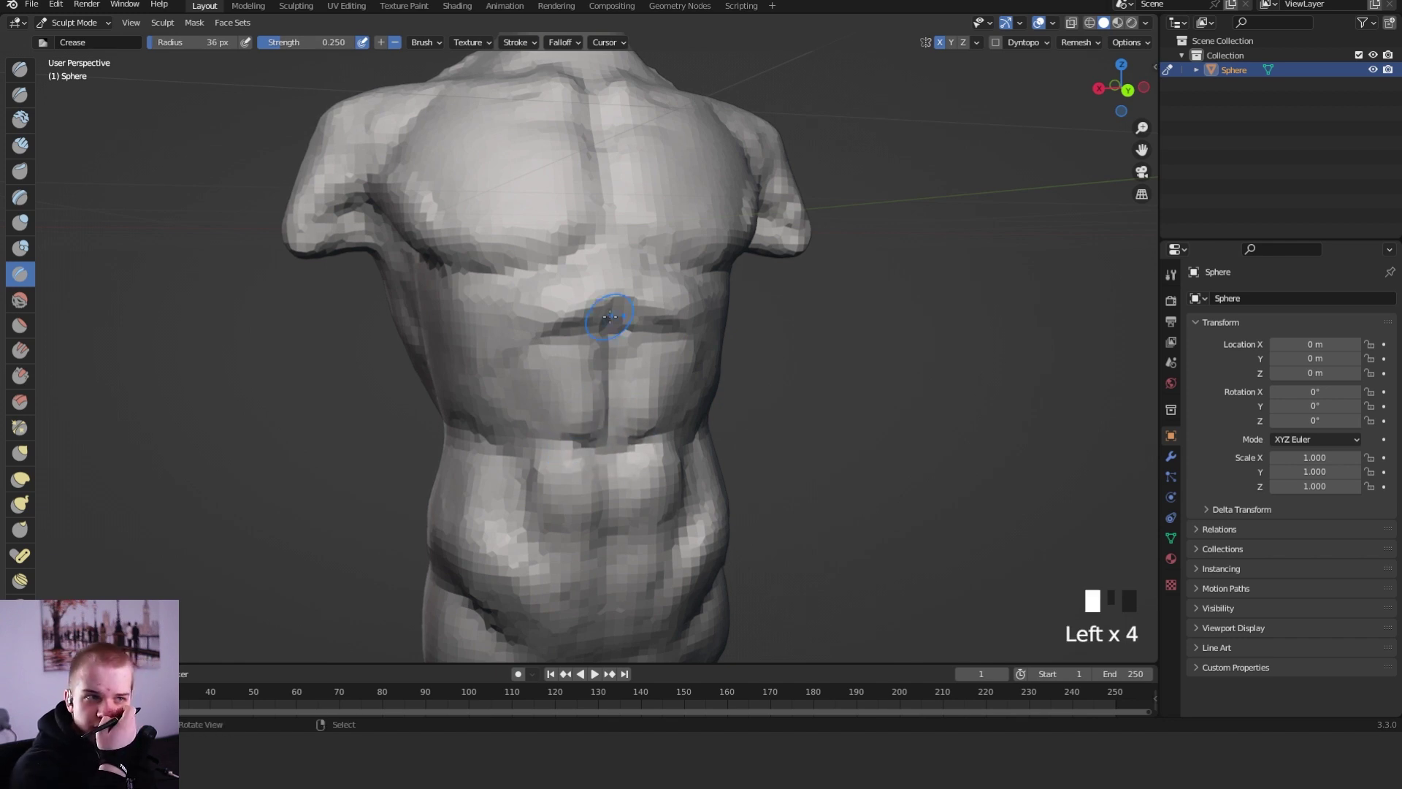
middle_click_drag(716, 427, 731, 326, "shift")
left_click_drag(646, 371, 642, 495)
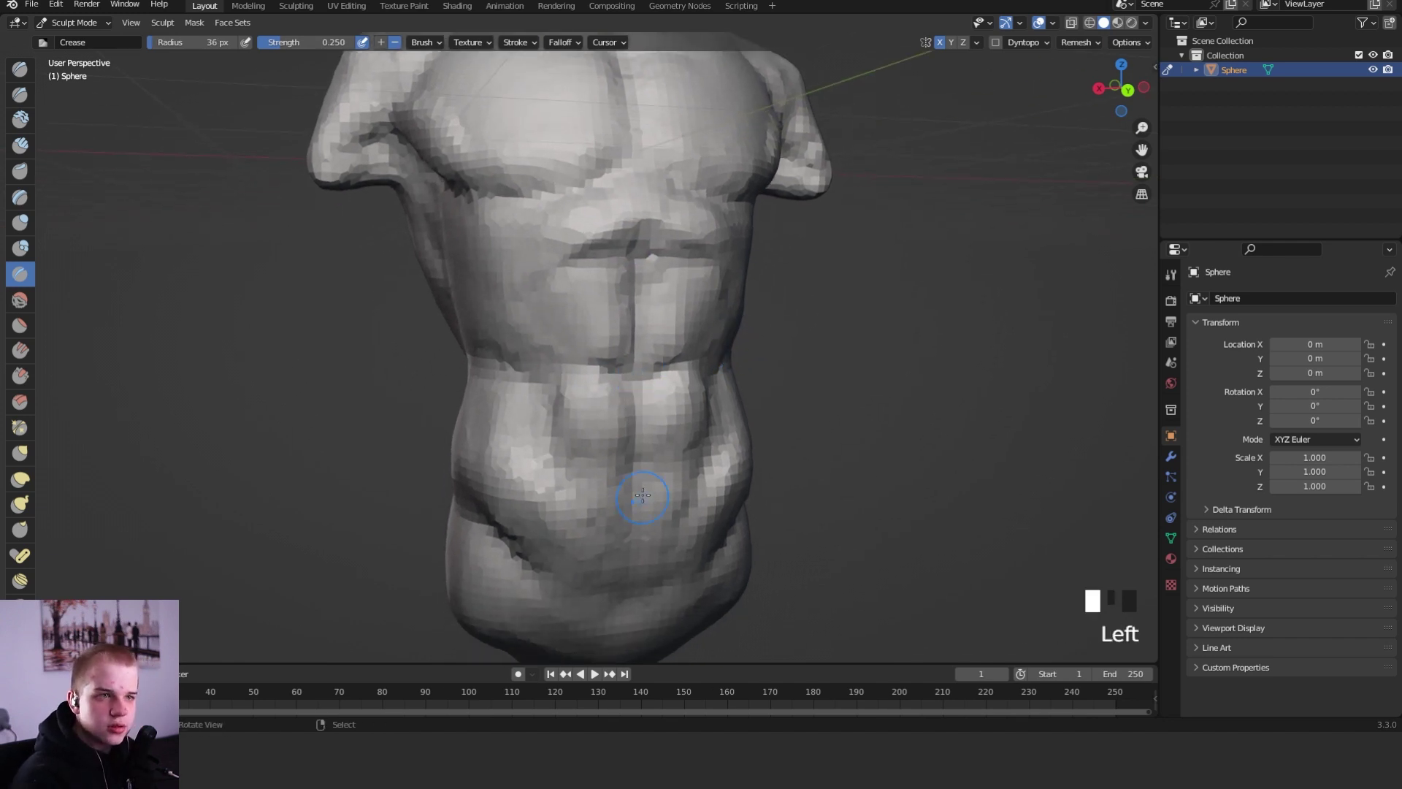
- Refine the outer edge of the middle abdominal row beside the oblique and smooth it
key("shift+space")
key("g")
mouse_move(570, 397)
left_mouse_down()
mouse_move(559, 413)
mouse_move(596, 450)
mouse_move(584, 450)
left_mouse_up()
key("f")
left_click(565, 403)
key("shift+space")
key("2")
key("f")
left_click(559, 392)
left_click(557, 392)
key("shift+space")
middle_click_drag(584, 441, 713, 401)
left_click_drag(576, 438, 587, 457, "shift")
- Pull the abdomen's front profile slightly forward in the orthographic side view, using the Grab brush at 156 px
middle_click_drag(589, 455, 723, 413, "alt")
middle_click_drag(463, 452, 473, 441, "alt")
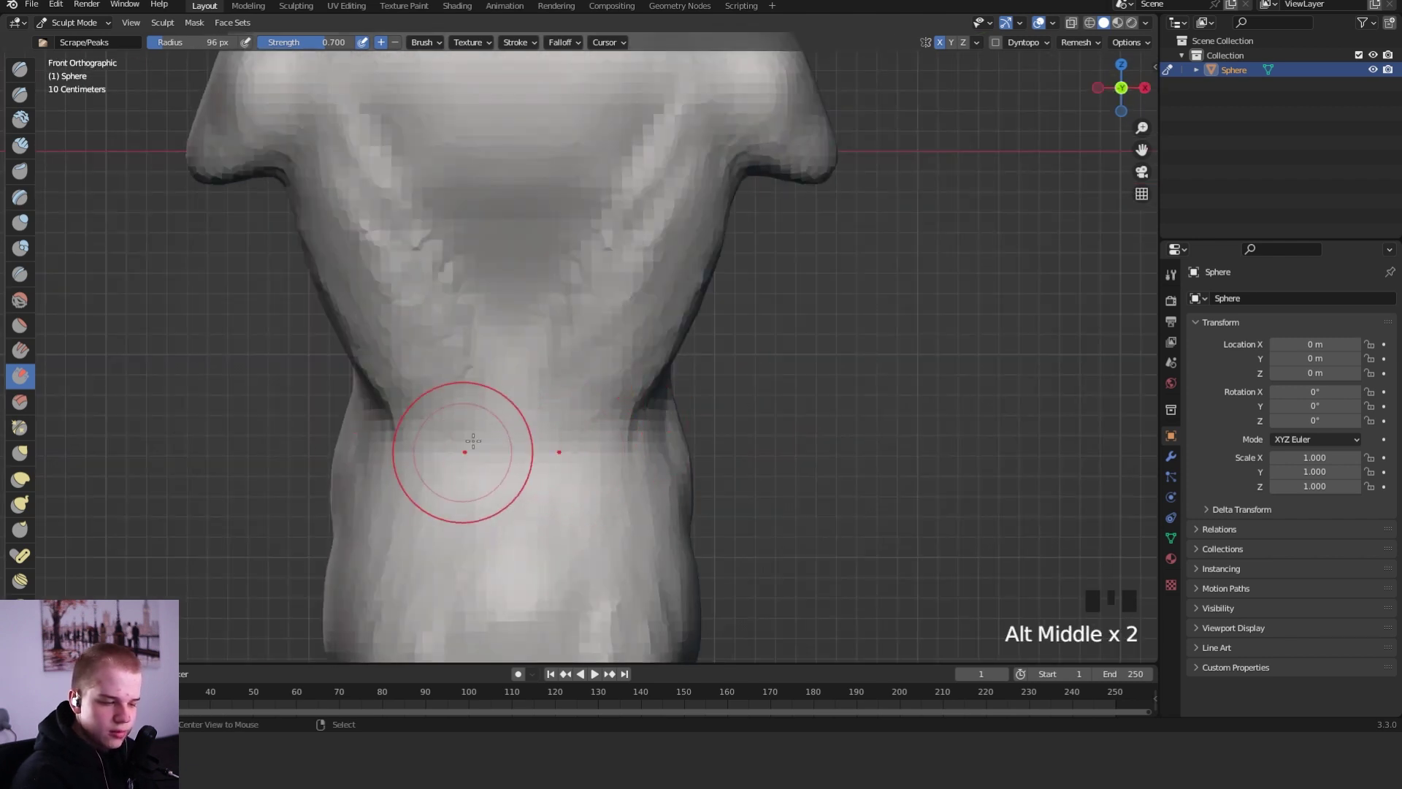
middle_click_drag(606, 408, 567, 401, "alt")
key("g")
key("f")
left_click(686, 365)
left_click_drag(568, 358, 577, 356)
left_click_drag(576, 369, 583, 387)
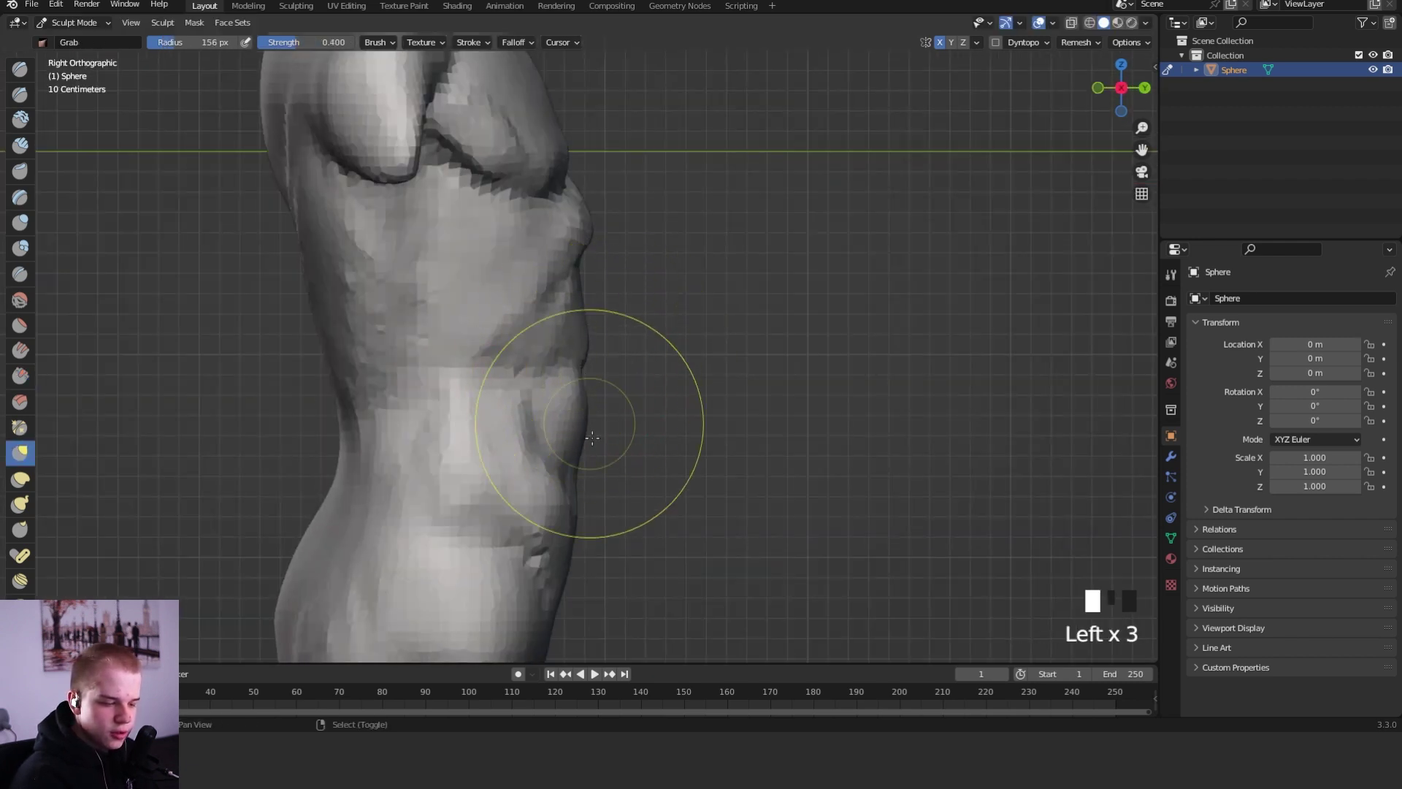
- Push the lower abdomen's front profile slightly inward in side view with a smaller Grab brush
middle_click_drag(593, 439, 650, 293, "shift")
key("f")
left_click(620, 366)
left_click_drag(637, 357, 629, 358)
left_click_drag(638, 336, 633, 337)
- Adjust the division between the upper and middle abdominal rows with a small Grab brush pull
mouse_move(680, 332)
middle_mouse_down("ctrl")
mouse_move(677, 413)
mouse_move(634, 375)
mouse_move(657, 322)
mouse_move(736, 275)
mouse_move(594, 282)
middle_mouse_up("ctrl")
key("f")
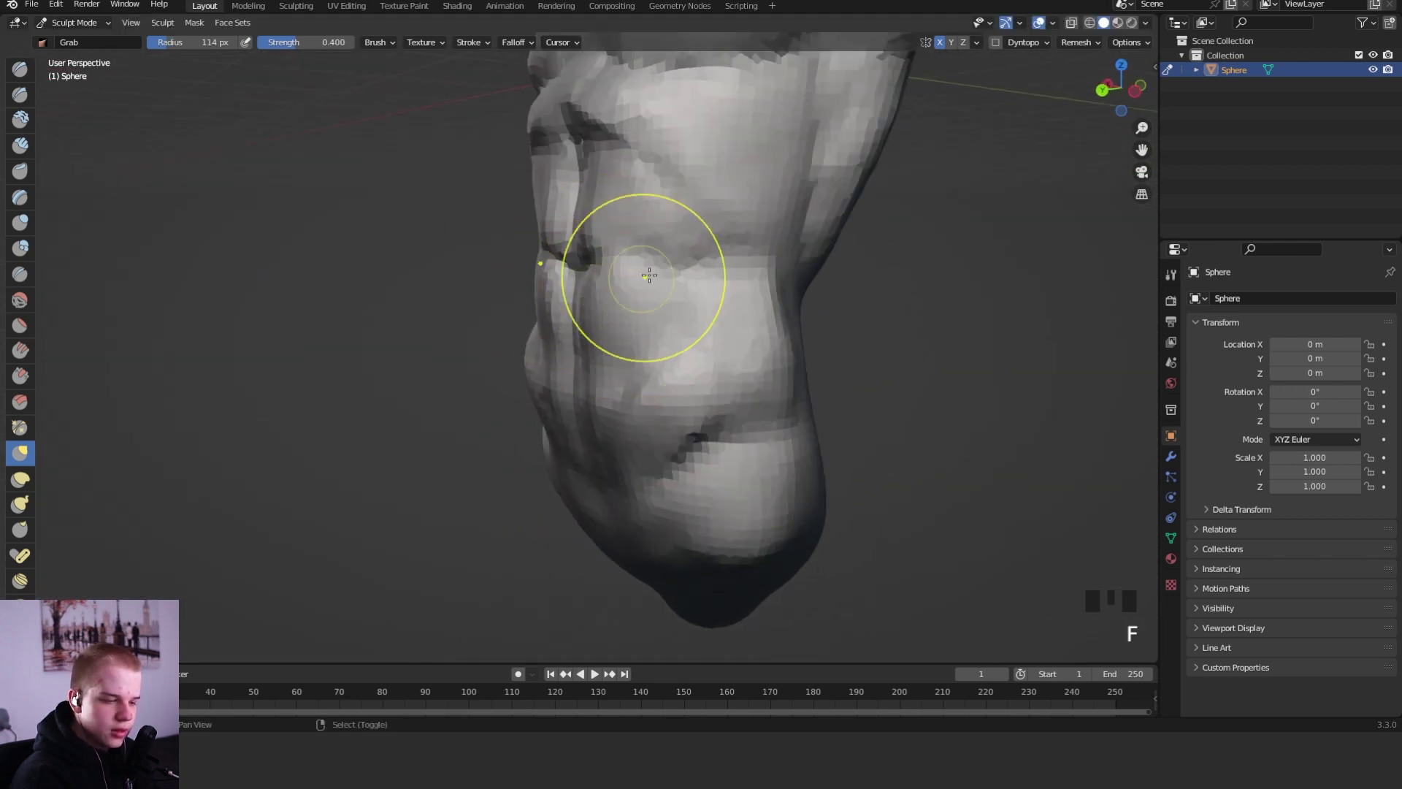
key("shift+space")
left_click(634, 287)
mouse_move(629, 290)
left_mouse_down()
mouse_move(618, 315)
mouse_move(627, 286)
left_mouse_up()
mouse_move(627, 286)
middle_mouse_down("shift")
mouse_move(629, 355)
mouse_move(676, 340)
middle_mouse_up("shift")
- Carve the curved lower border of the upper abdominal muscles with Clay Strips at 47 px and smooth it
key("shift+c")
mouse_move(675, 340)
middle_mouse_down("ctrl")
mouse_move(674, 319)
mouse_move(724, 272)
middle_mouse_up("ctrl")
key("g")
mouse_move(701, 337)
left_mouse_down()
mouse_move(691, 345)
mouse_move(737, 270)
mouse_move(779, 280)
mouse_move(780, 295)
left_mouse_up()
key("shift+space")
key("2")
key("f")
left_click(685, 319)
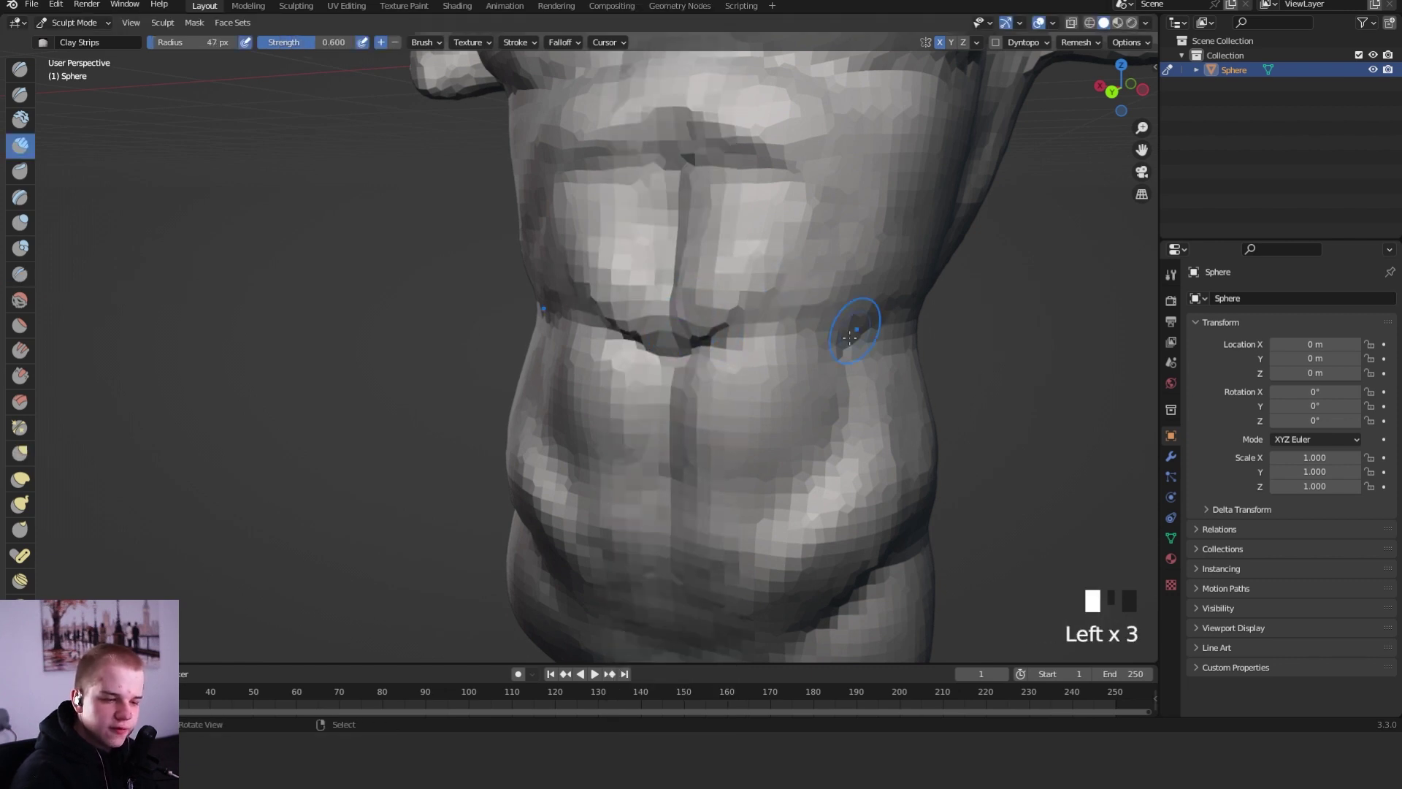
middle_click_drag(860, 281, 815, 349, "ctrl")
mouse_move(680, 296)
left_mouse_down("shift")
mouse_move(660, 275)
mouse_move(745, 298)
left_mouse_up("shift")
- Build up the upper abdominal muscles below the ribcage arch with Clay Strips
mouse_move(745, 297)
middle_mouse_down()
mouse_move(658, 286)
mouse_move(584, 237)
middle_mouse_up()
left_click(589, 247)
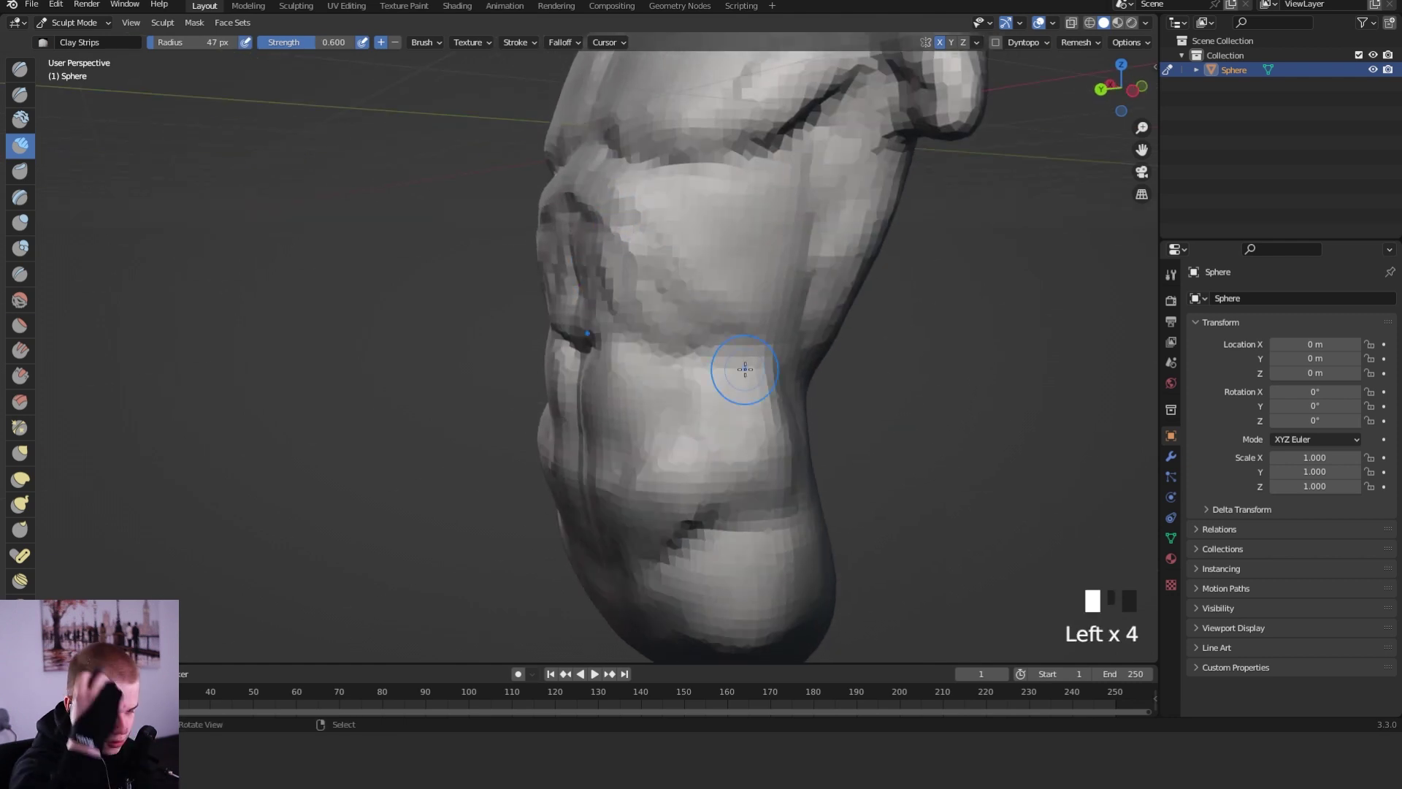
middle_click_drag(661, 265, 626, 229)
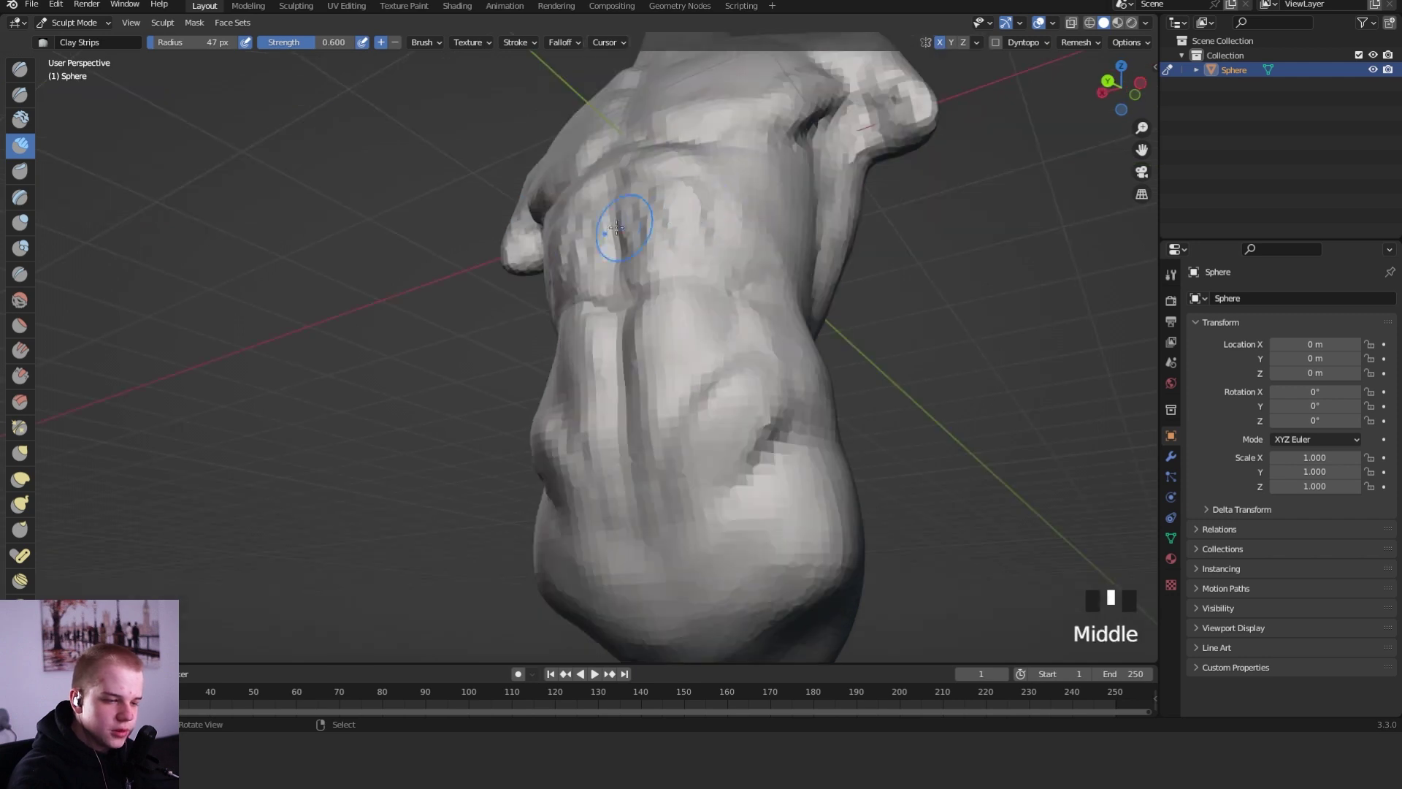
left_click_drag(626, 229, 654, 219)
- Pull the hips and lower oblique edges upward in the orthographic back view, using the Grab brush at 213 px
key("g")
key("ctrl+KP_1")
middle_click_drag(741, 394, 767, 445, "ctrl")
key("f")
left_click(780, 416)
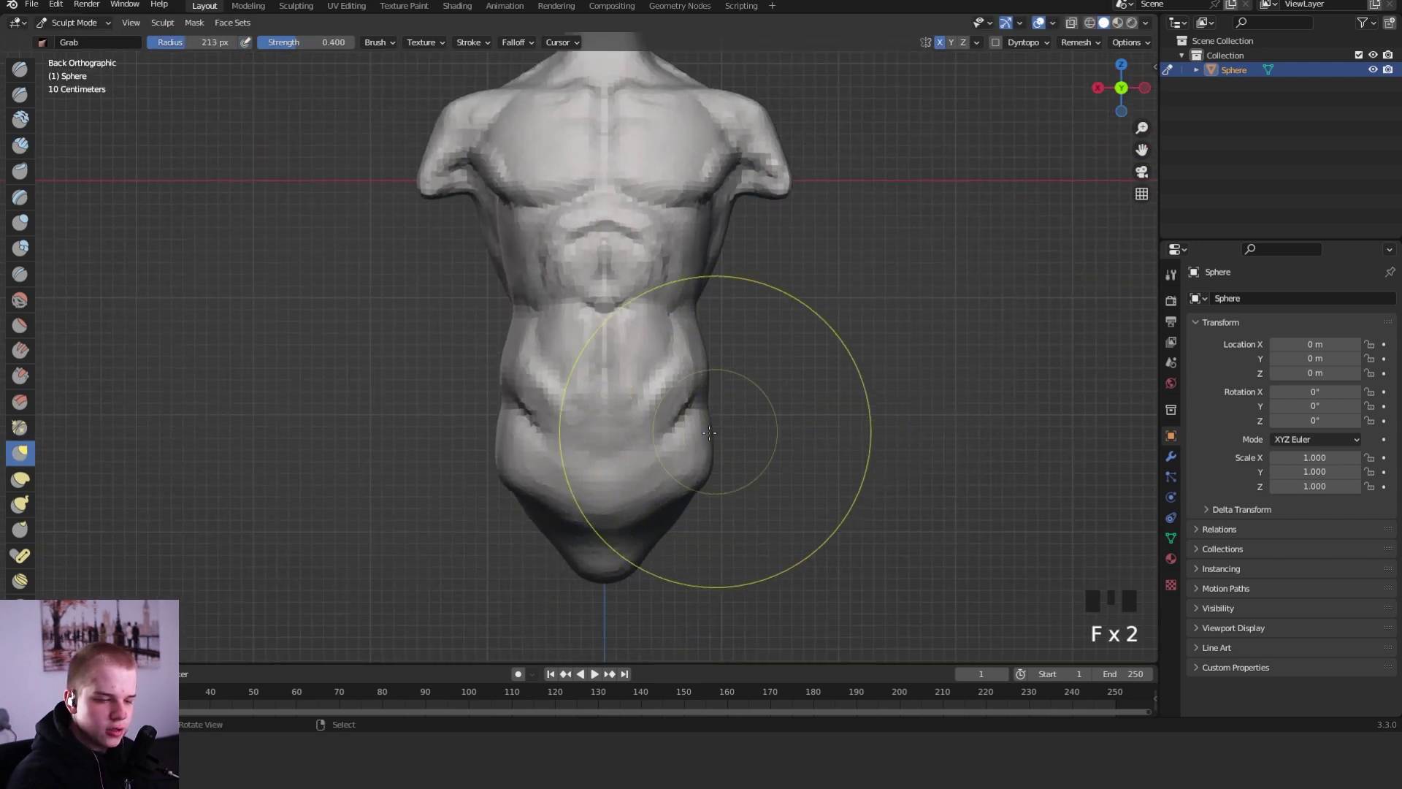
left_click_drag(692, 417, 693, 397)
middle_click_drag(695, 383, 715, 339, "ctrl")
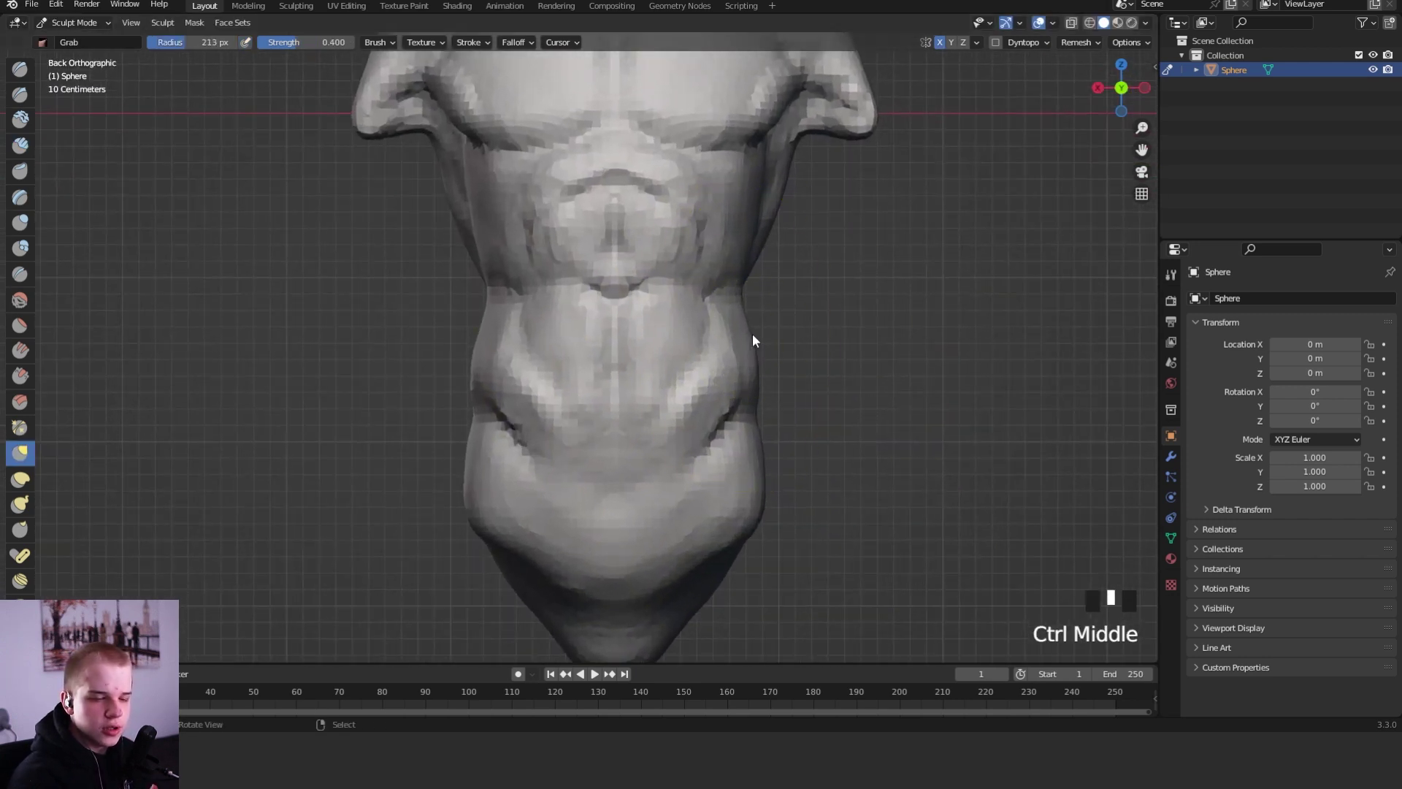
middle_click(830, 314, "alt")
middle_click(830, 313, "alt")
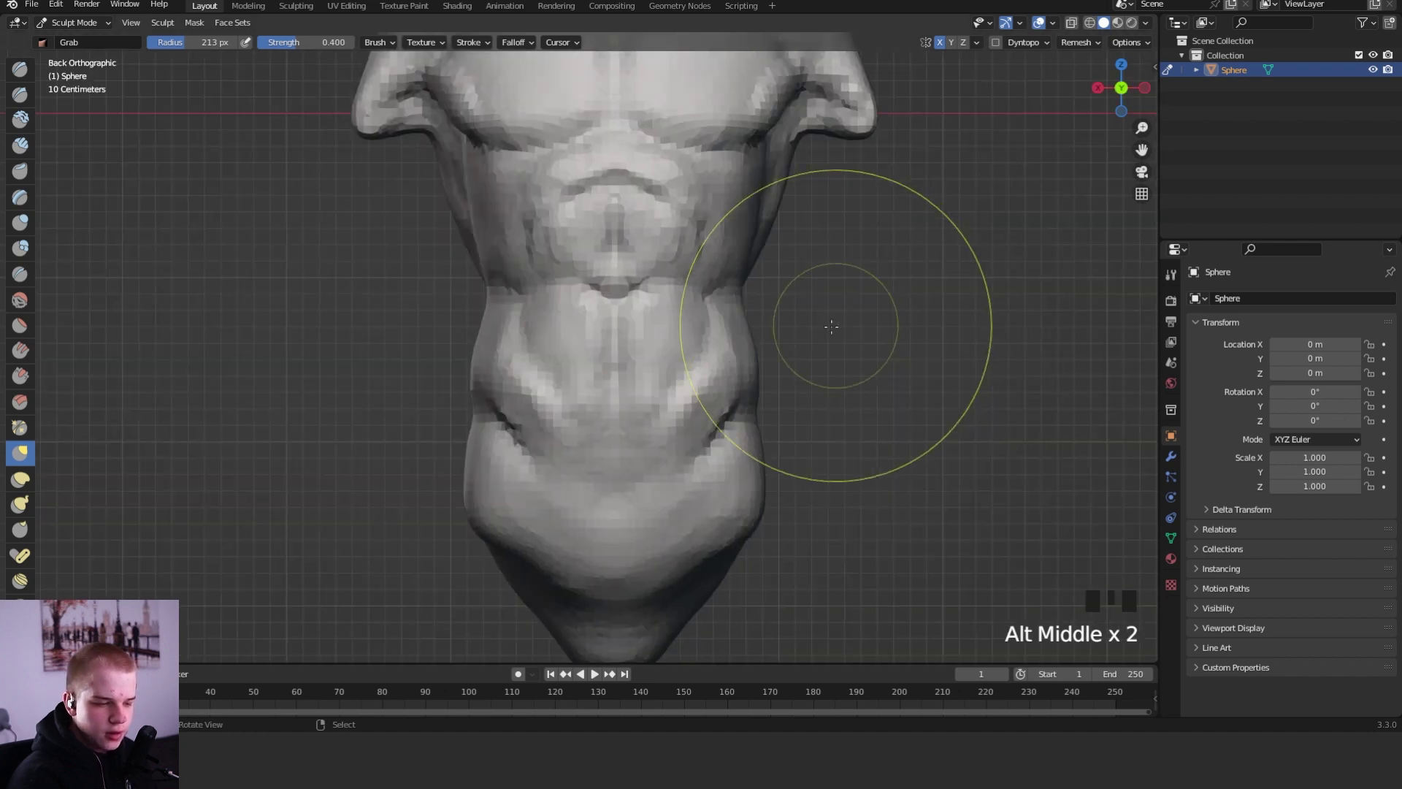
- Carve the outer borders of the lower abdominal muscles and the groove below the upper row with the Crease brush at 66 px
key("shift+c")
key("f")
key("f")
key("f")
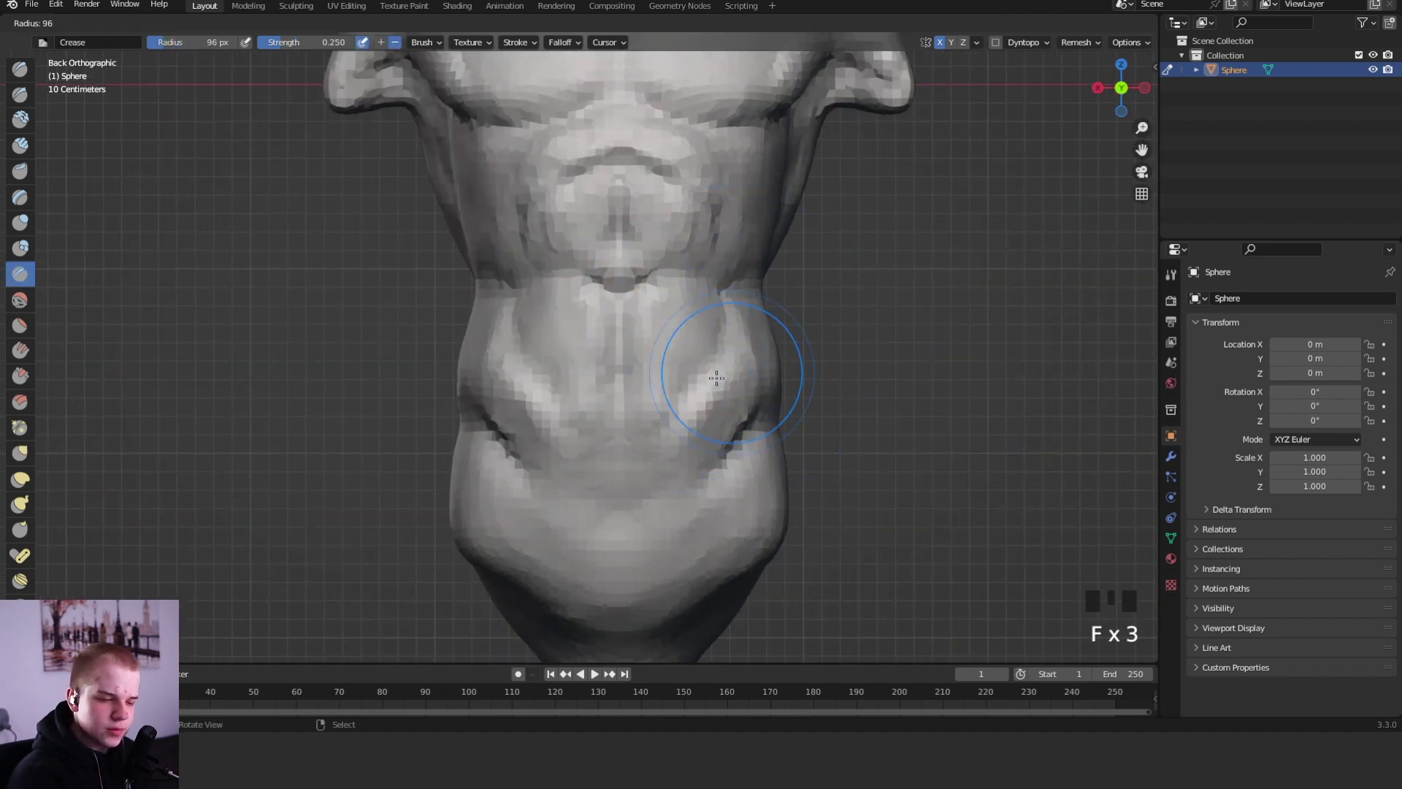
mouse_move(741, 369)
middle_mouse_down("ctrl")
mouse_move(796, 467)
mouse_move(777, 485)
mouse_move(781, 398)
mouse_move(810, 337)
middle_mouse_up("ctrl")
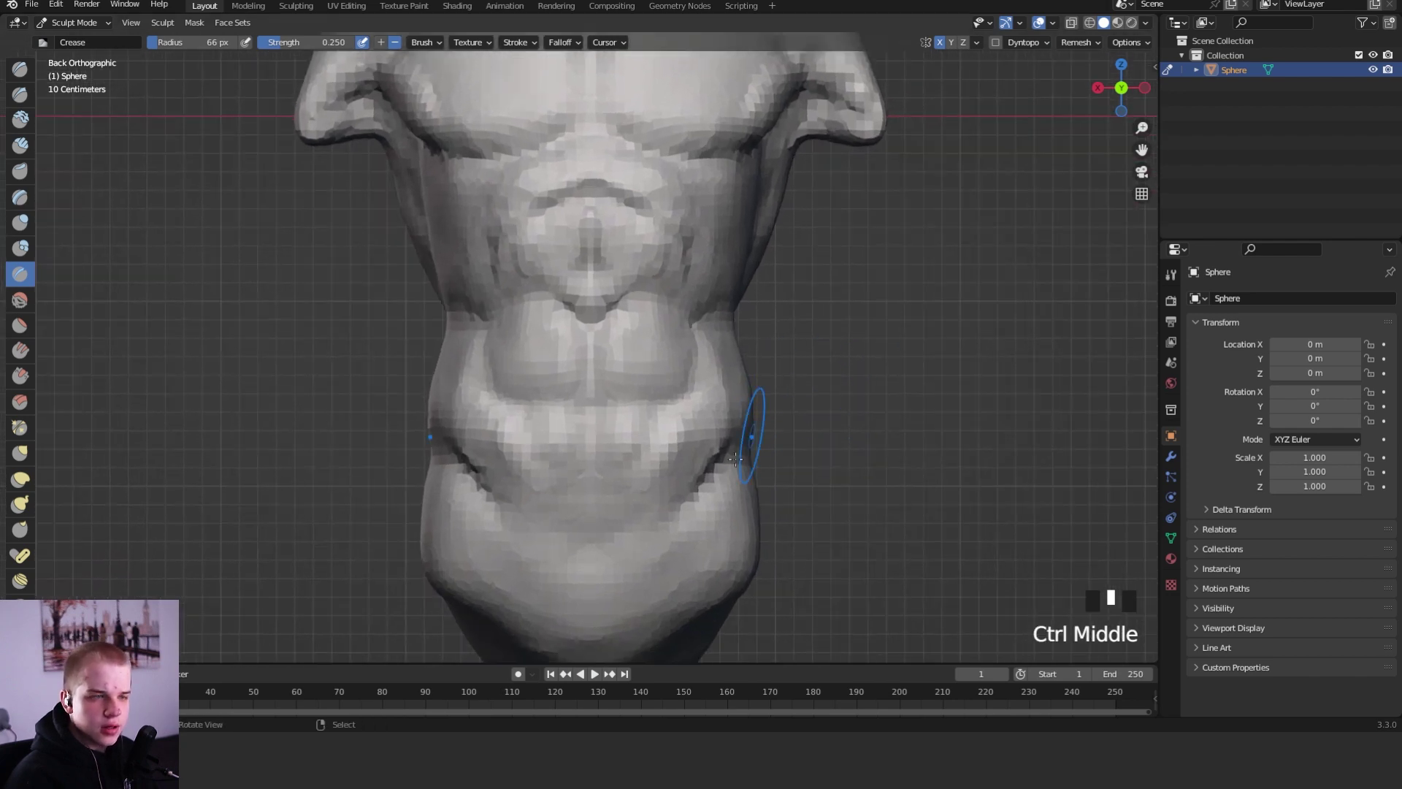
left_click_drag(689, 431, 683, 460)
left_click_drag(692, 402, 663, 504)
left_click_drag(668, 512, 656, 463)
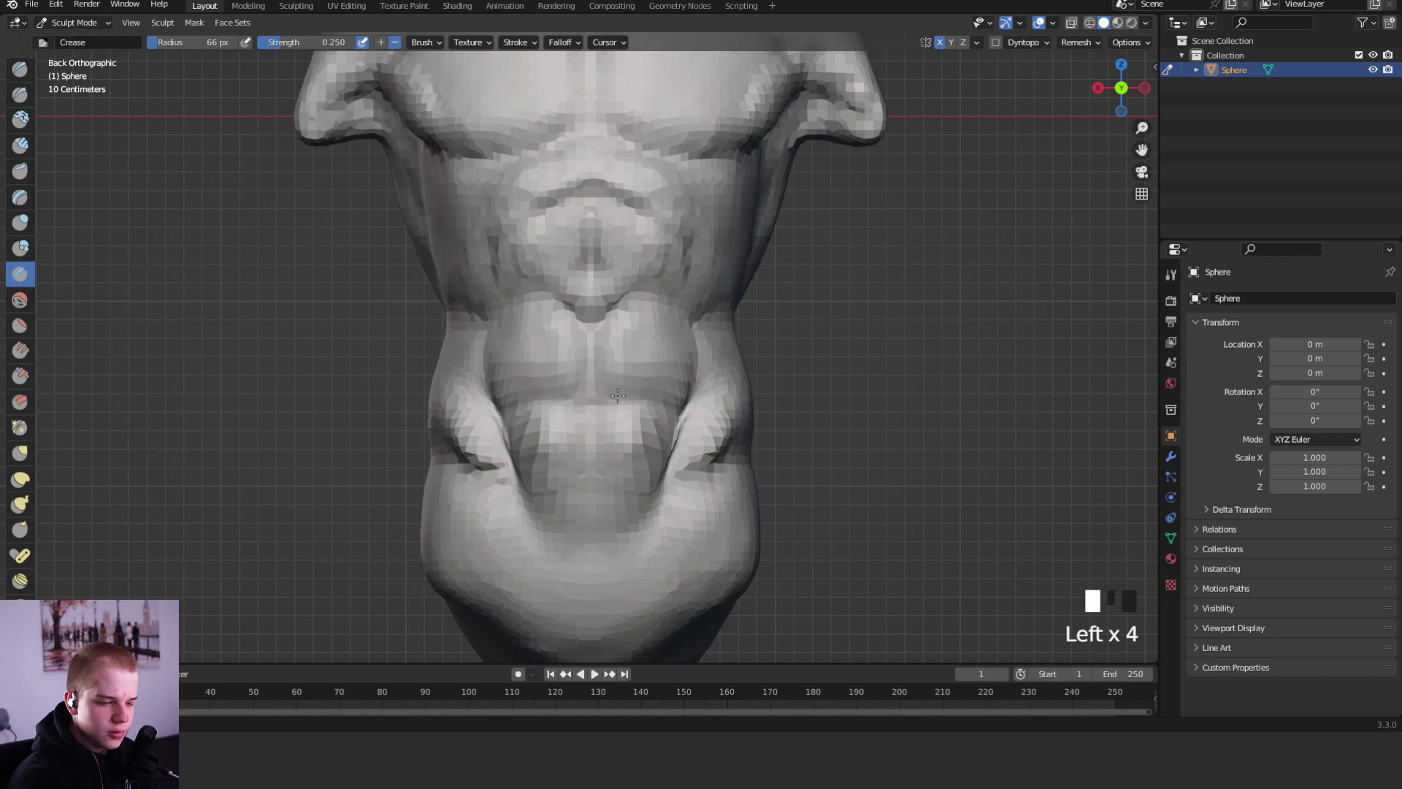
left_click_drag(618, 395, 690, 383)
- Sharpen the upper border of the abdominal row beneath the ribcage arch with the Crease brush at 67 px
key("g")
key("f")
left_click(681, 393)
middle_click_drag(701, 404, 726, 310, "ctrl")
key("shift+c")
key("f")
left_click(687, 299)
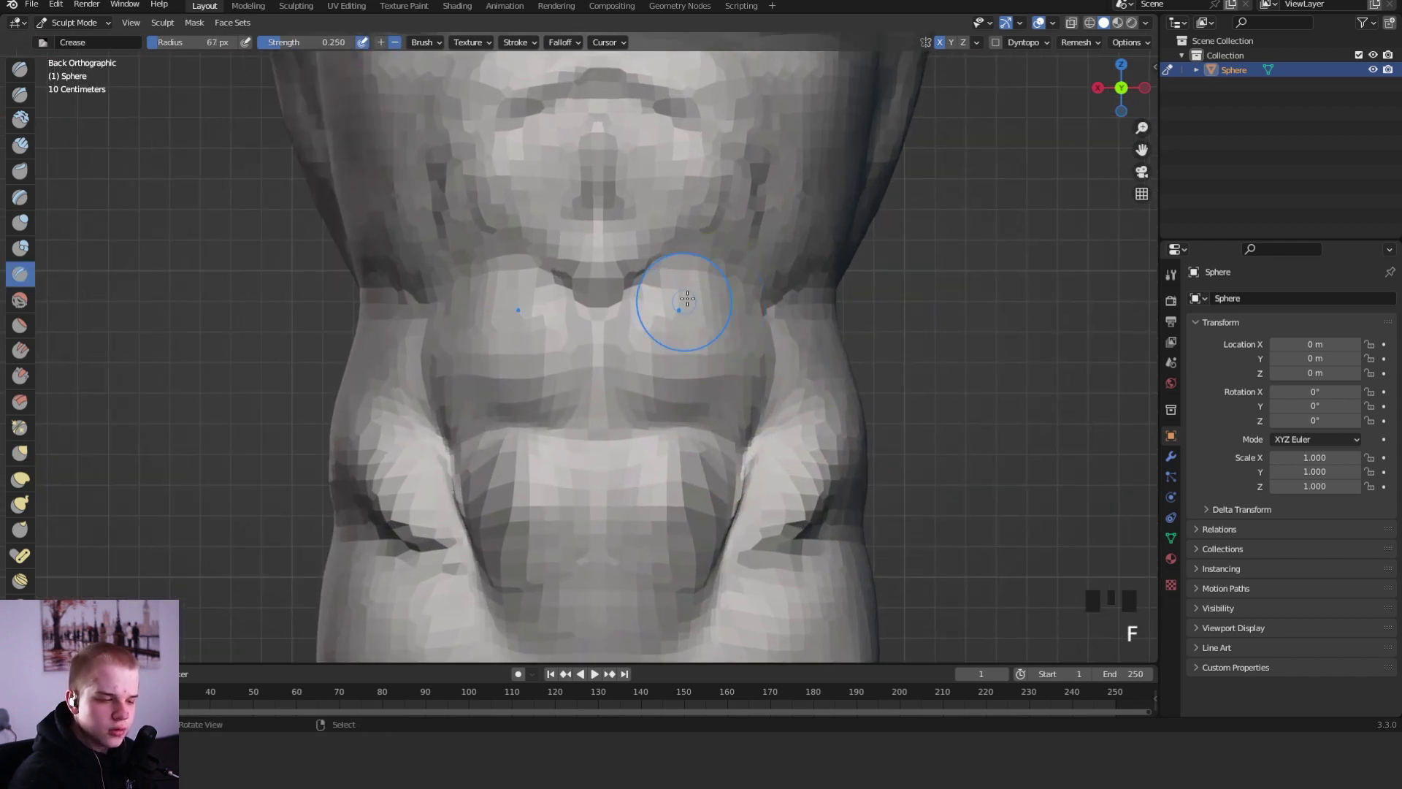
mouse_move(633, 275)
left_mouse_down()
mouse_move(687, 266)
mouse_move(757, 294)
left_mouse_up()
- Crease the outer side edges of the upper abdominal row where they meet the obliques
key("f")
left_click(746, 313)
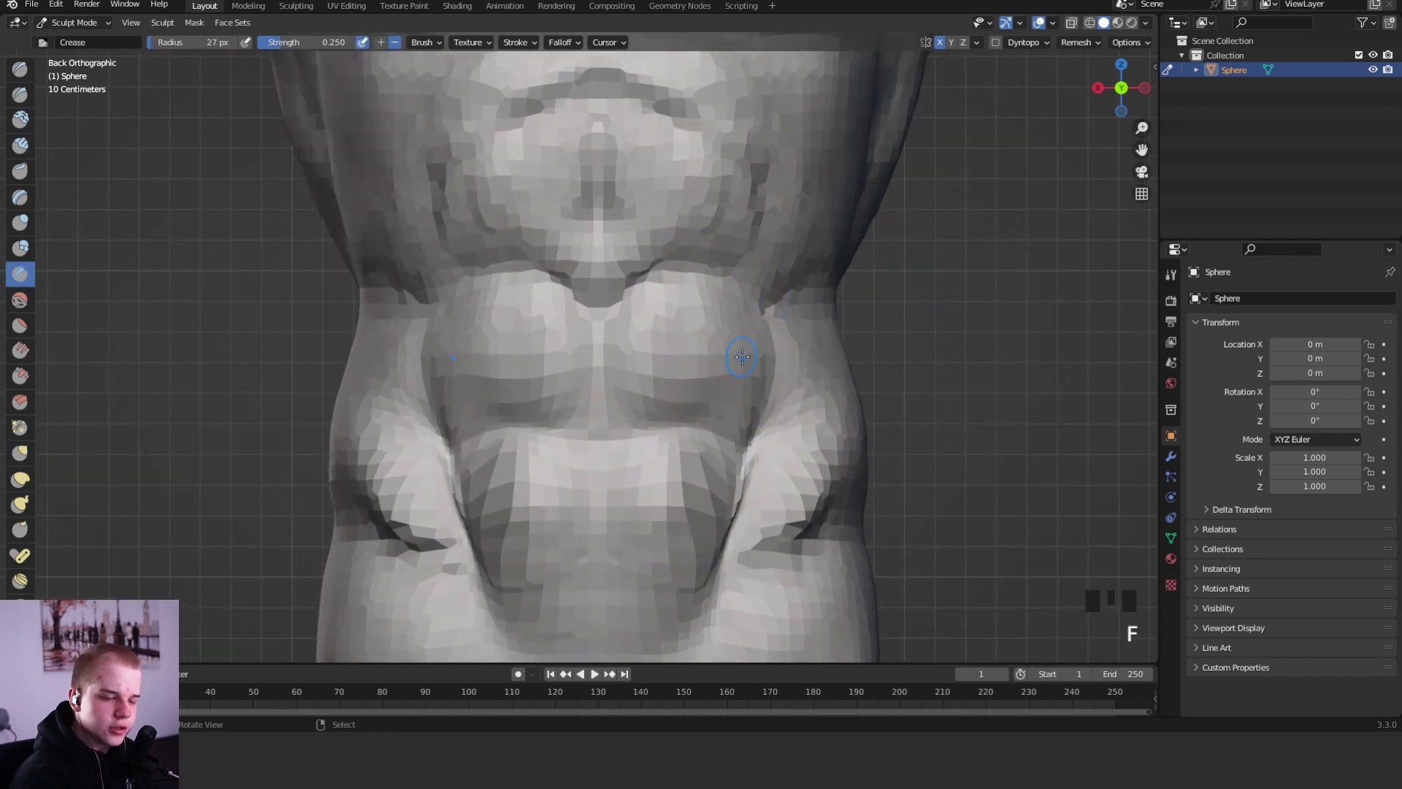
left_click_drag(758, 343, 752, 425)
key("f")
key("f")
left_click(824, 315)
left_click_drag(767, 337, 743, 442)
key("f")
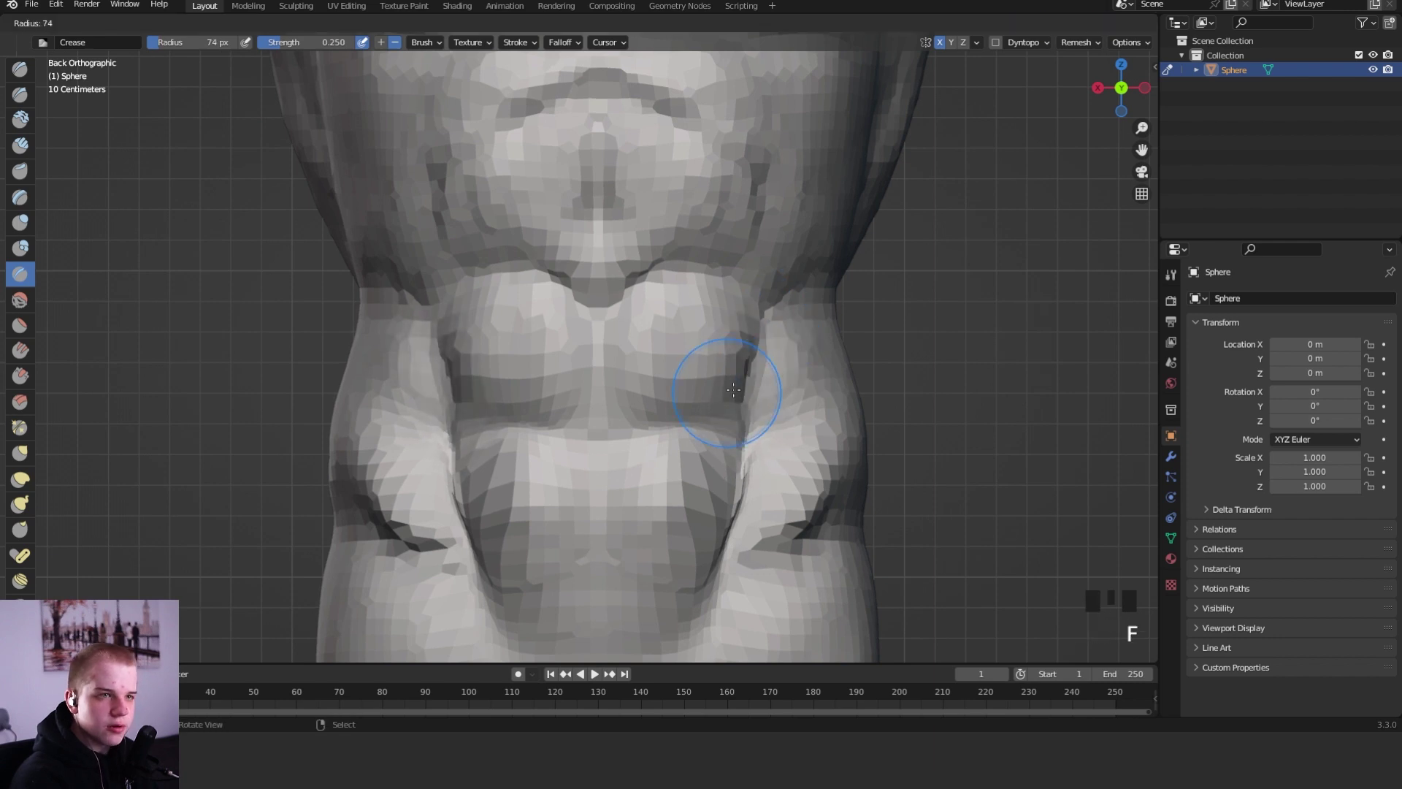
left_click(733, 390)
key("f")
left_click(745, 385)
left_click_drag(747, 387, 744, 463)
- Carve a central notch between the upper and lower abdominal rows with Clay Strips at 34 px
key("g")
left_click_drag(683, 417, 682, 412)
key("f")
left_click(661, 414)
key("f")
left_click(640, 413)
key("shift+space")
key("2")
key("f")
left_click(617, 425)
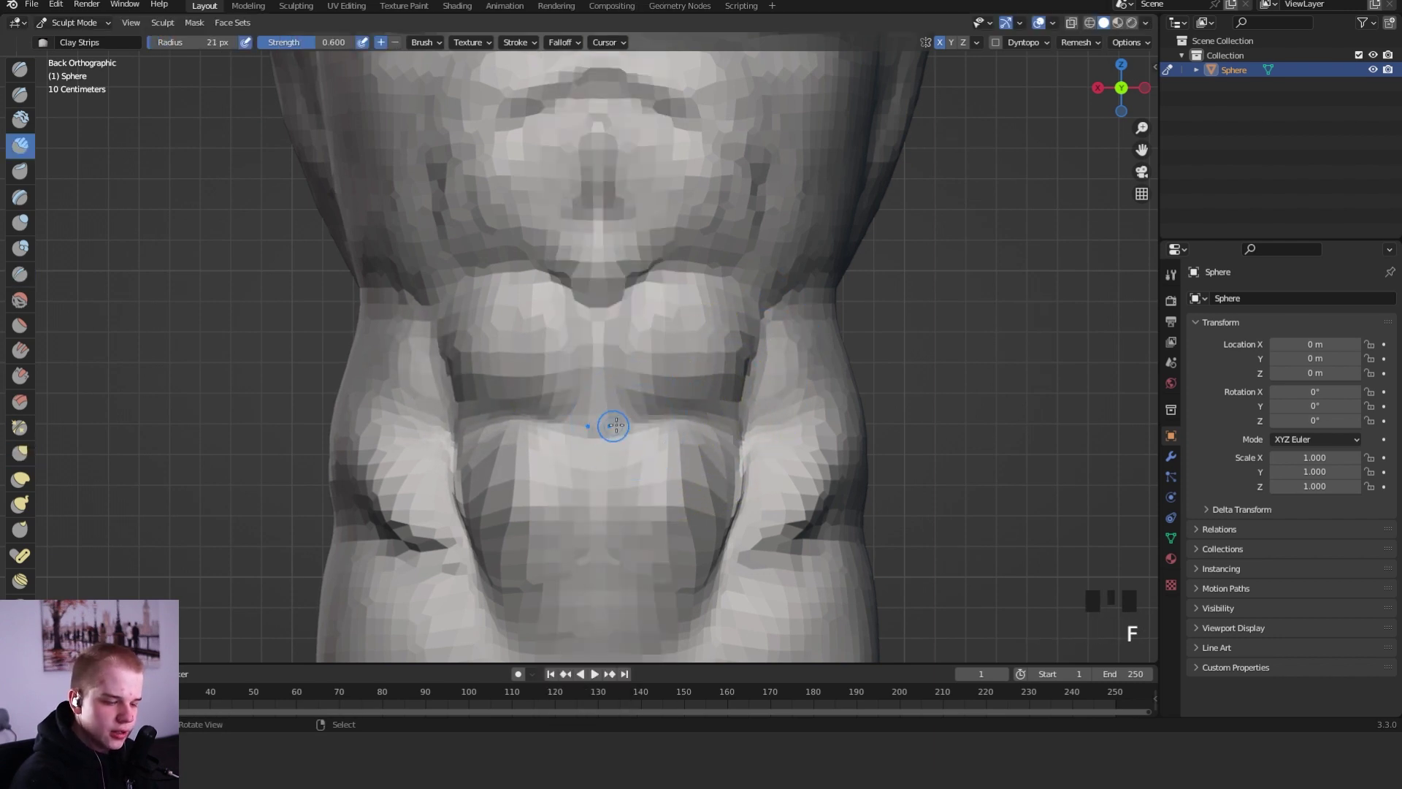
key("f")
left_click(623, 433)
left_click_drag(605, 431, 602, 441, "ctrl")
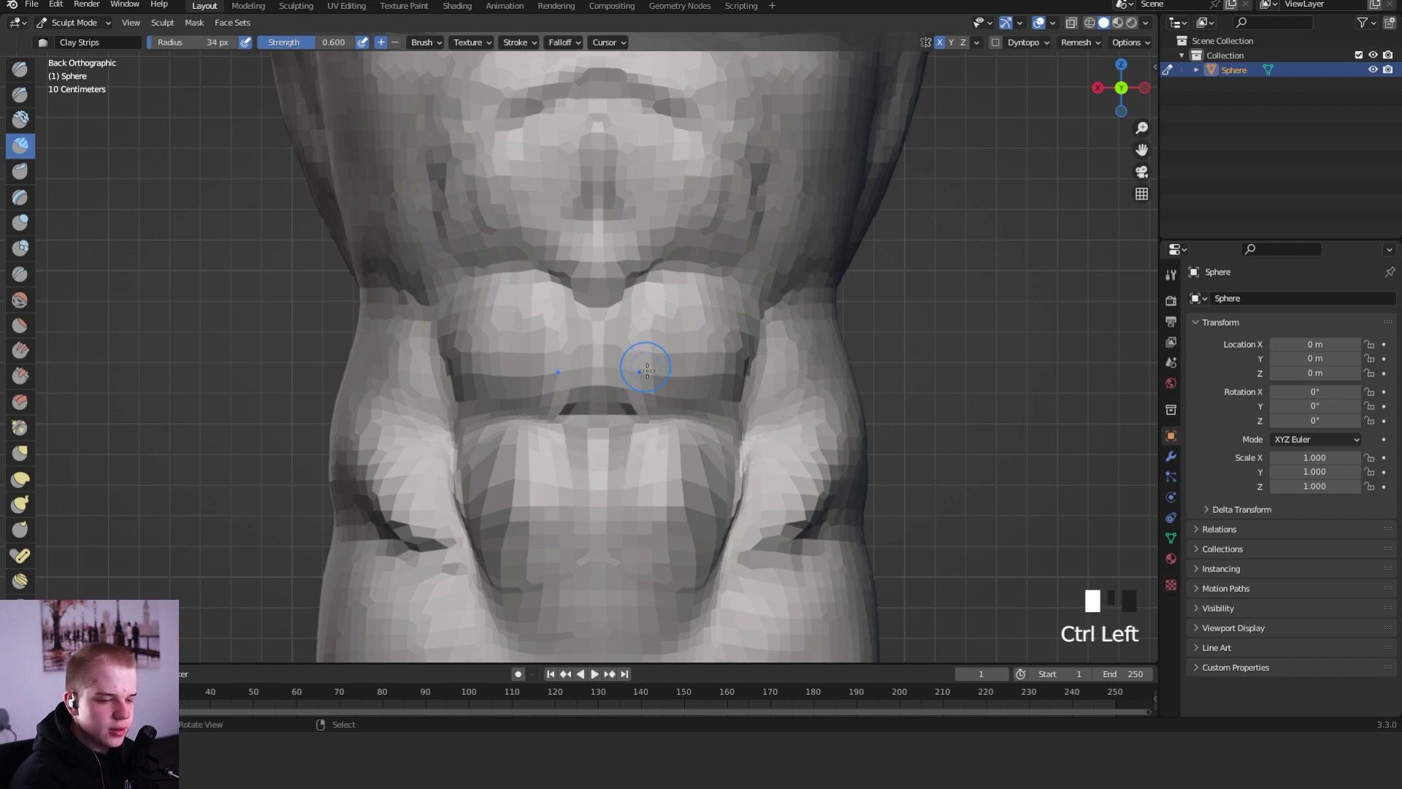
mouse_move(647, 370)
middle_mouse_down()
mouse_move(707, 406)
mouse_move(642, 391)
mouse_move(666, 387)
middle_mouse_up()
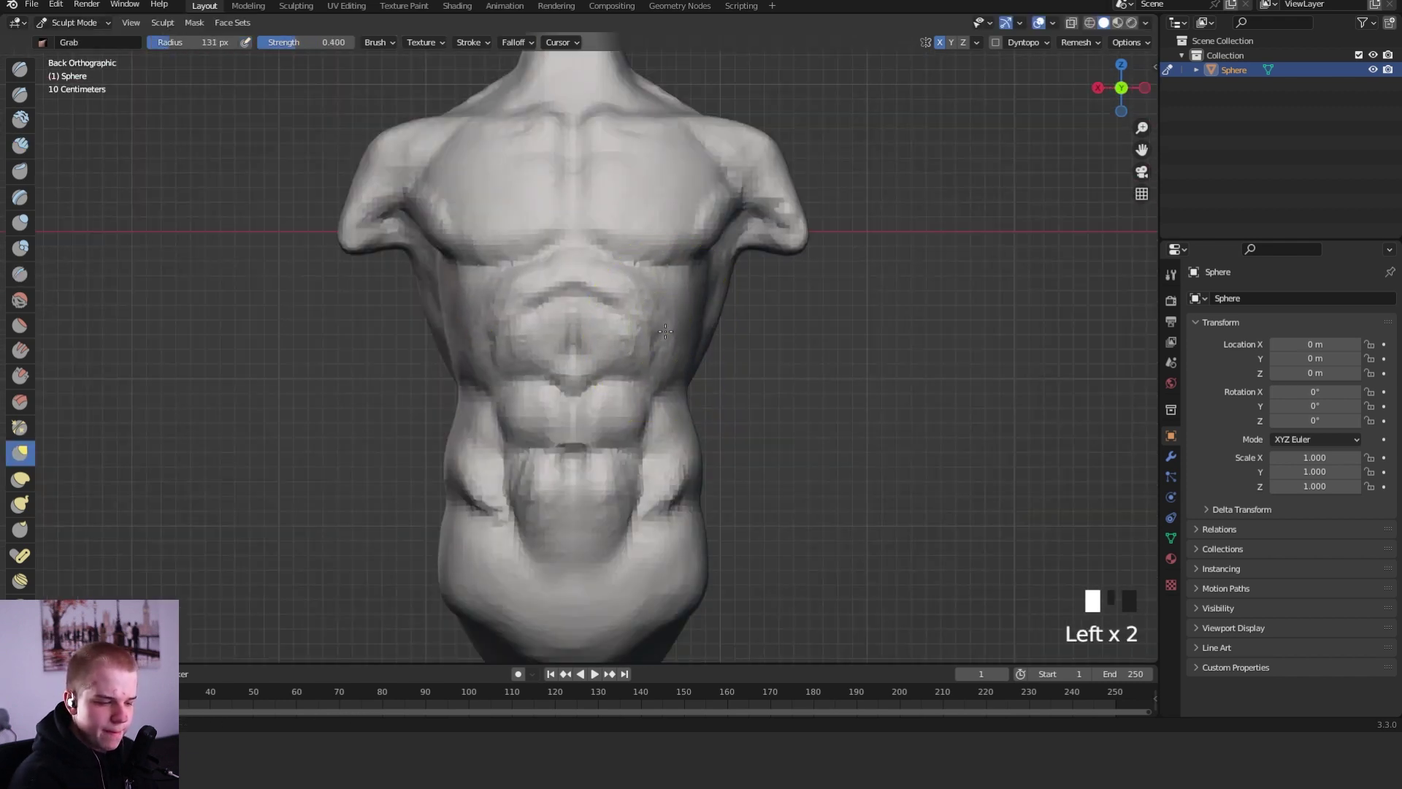
- Build up the lower ribs beside the ribcage arch with Clay Strips at 55 px
key("f")
key("shift+c")
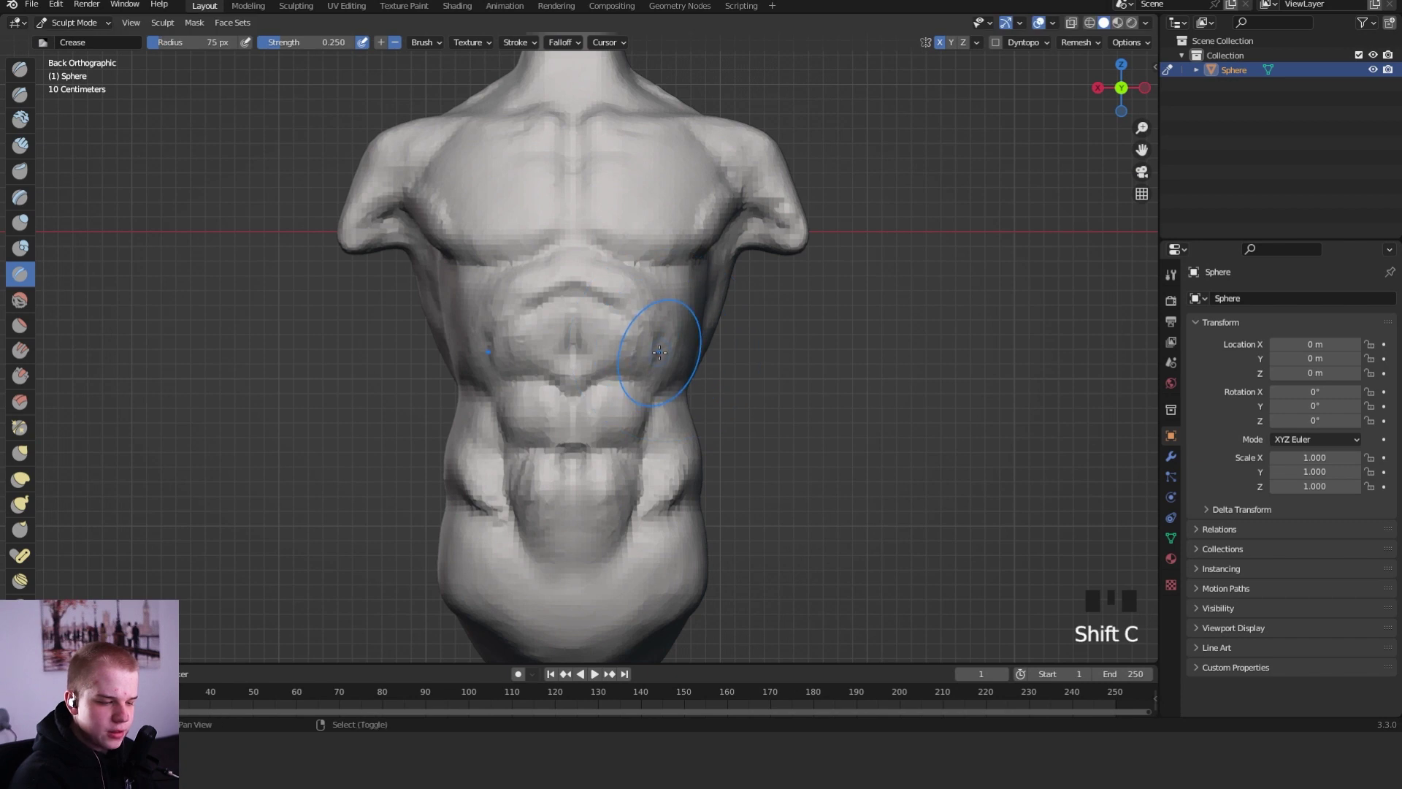
key("c")
key("f")
key("f")
left_click(670, 344)
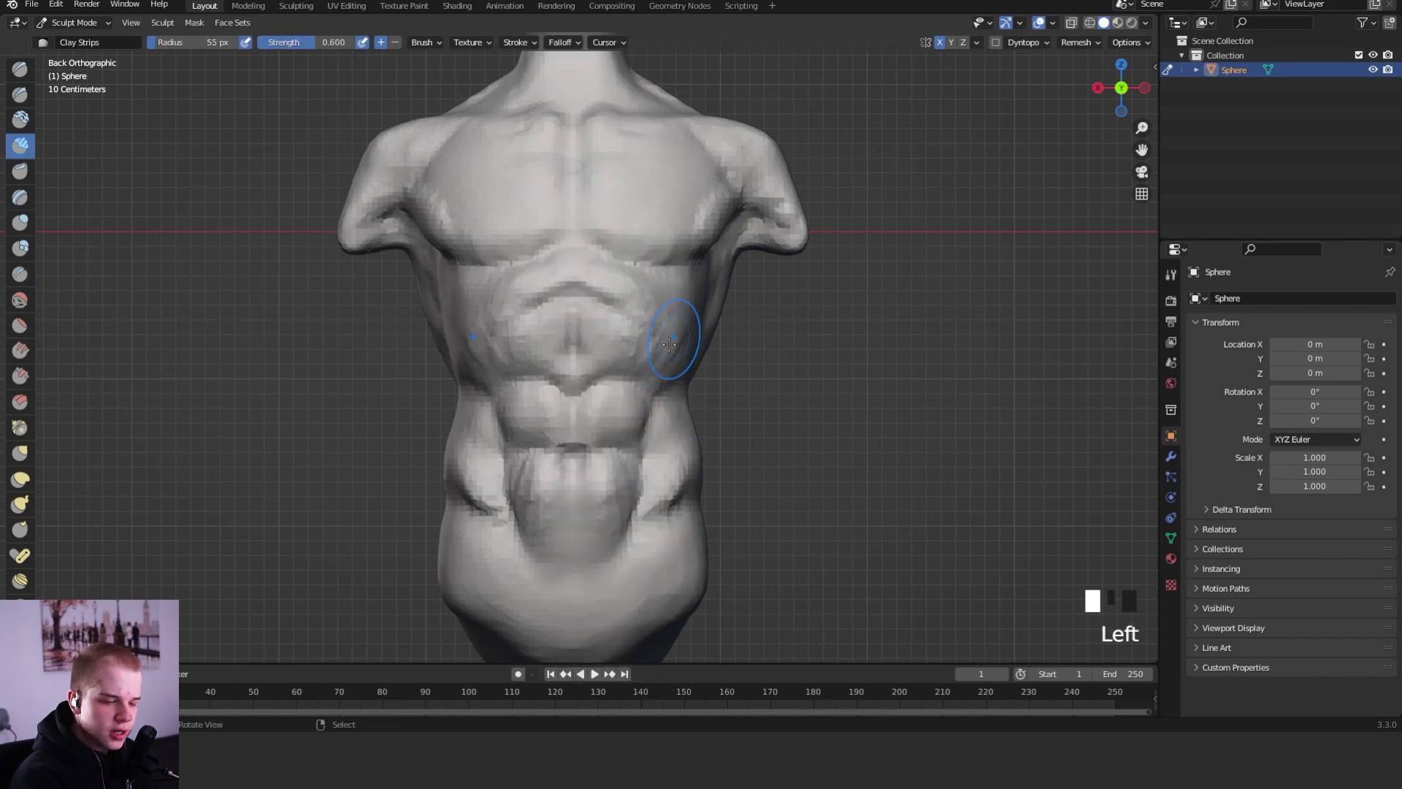
left_click_drag(669, 344, 661, 358)
left_click_drag(691, 322, 668, 347)
left_click_drag(680, 325, 657, 351)
mouse_move(711, 323)
middle_mouse_down()
mouse_move(692, 310)
mouse_move(880, 346)
mouse_move(760, 341)
middle_mouse_up()
- Replace the old annotation layer with new guide lines down the torso's centre and along its flank
mouse_move(719, 314)
left_mouse_down()
mouse_move(708, 343)
mouse_move(720, 307)
left_mouse_up()
key("d")
key("d")
key("d")
key("d")
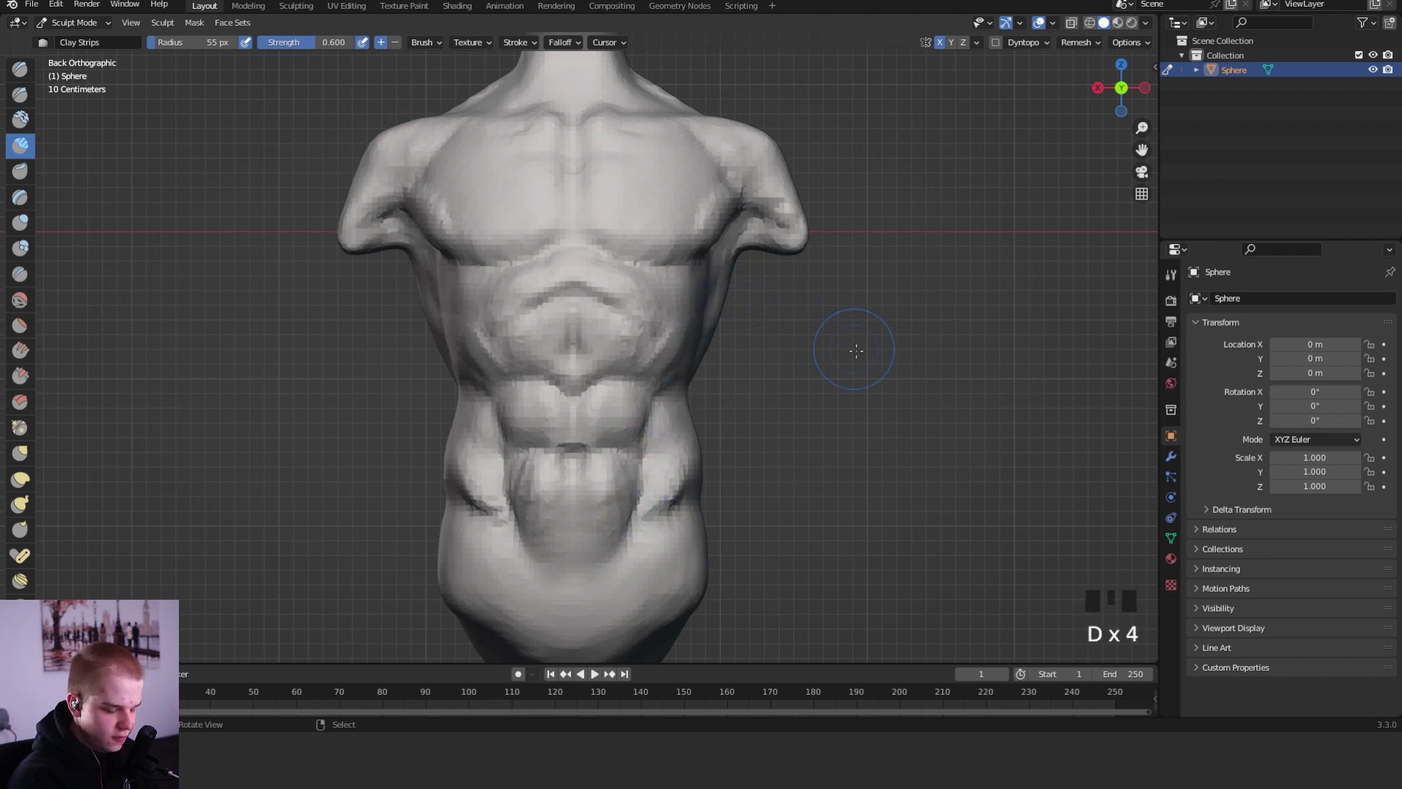
key("n")
left_click(1101, 503)
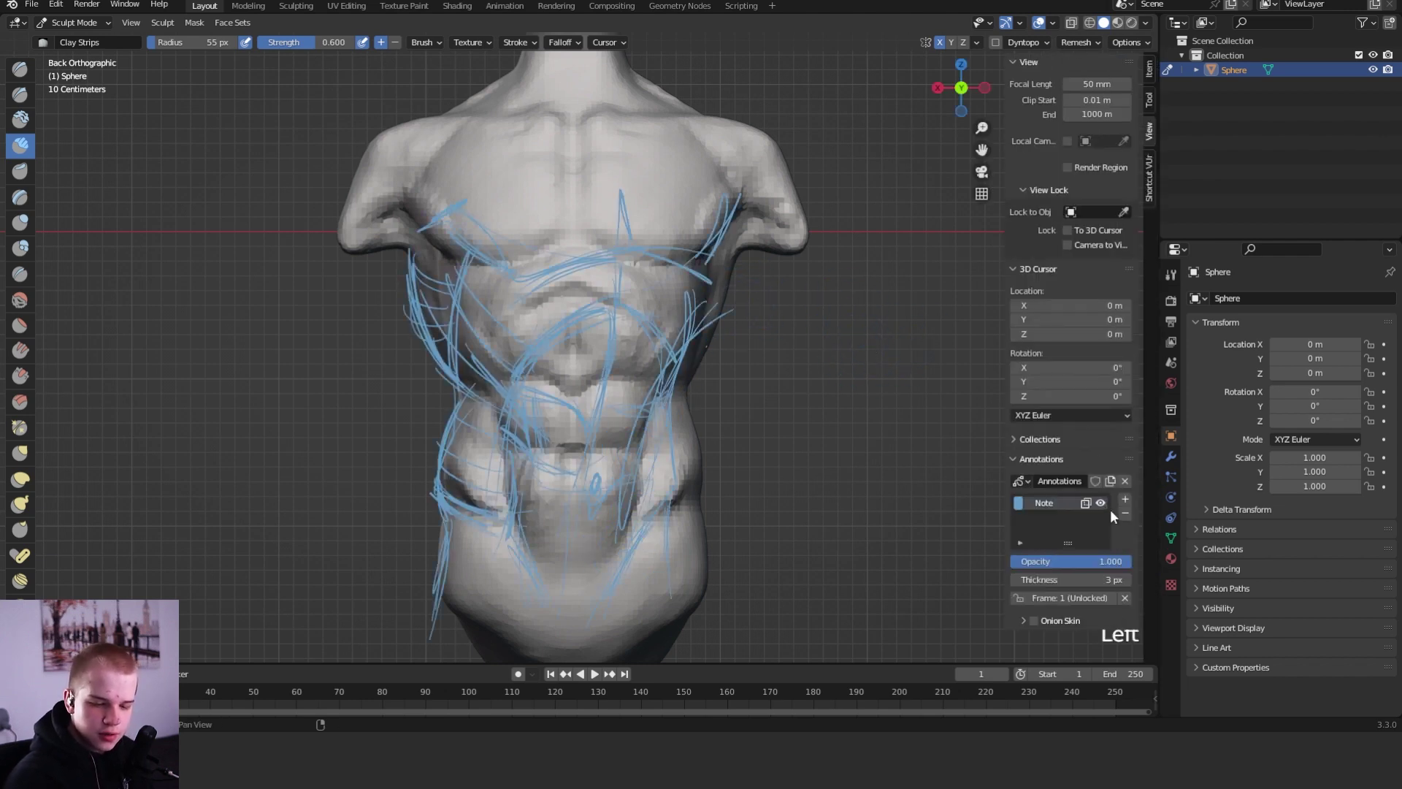
left_click(1125, 513)
key("n")
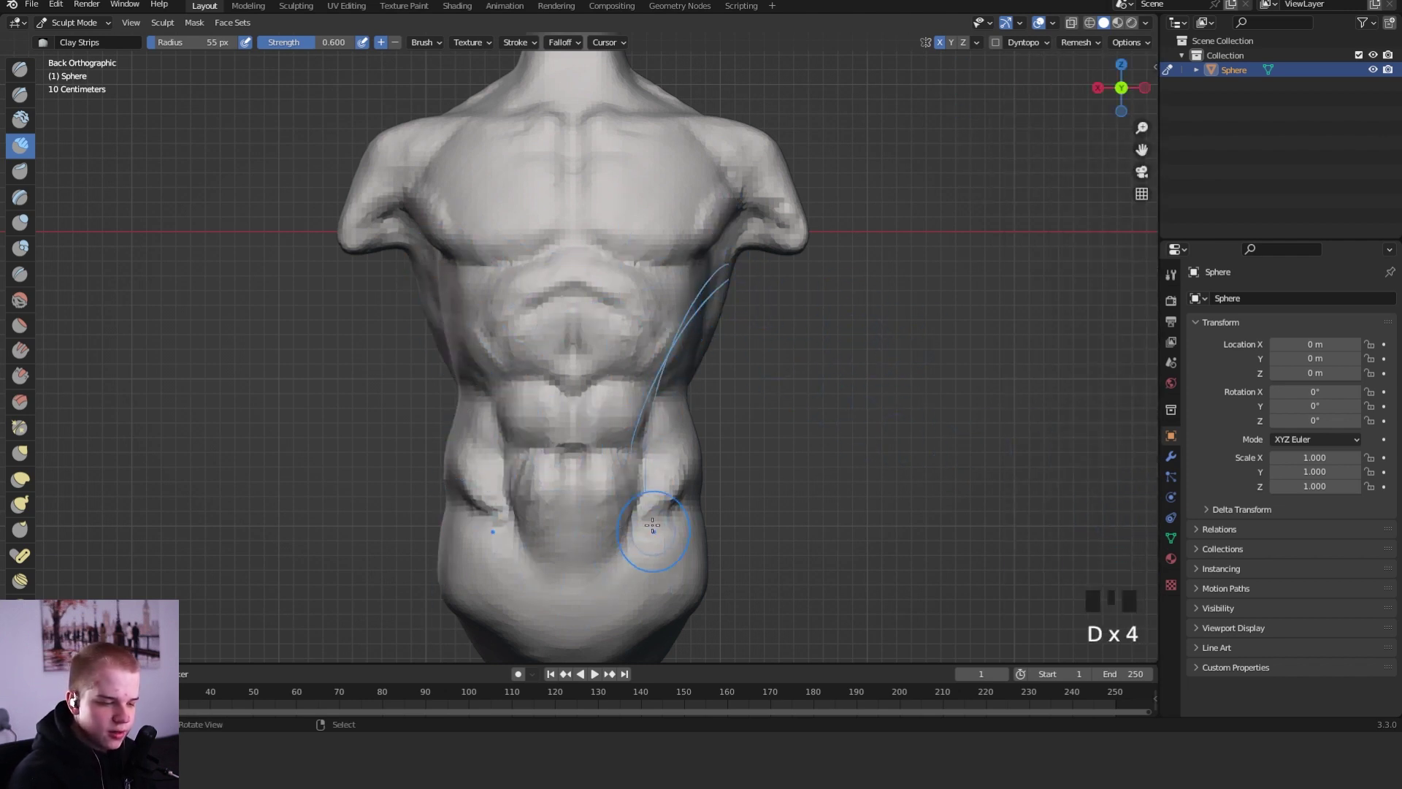
left_click_drag(573, 255, 580, 522)
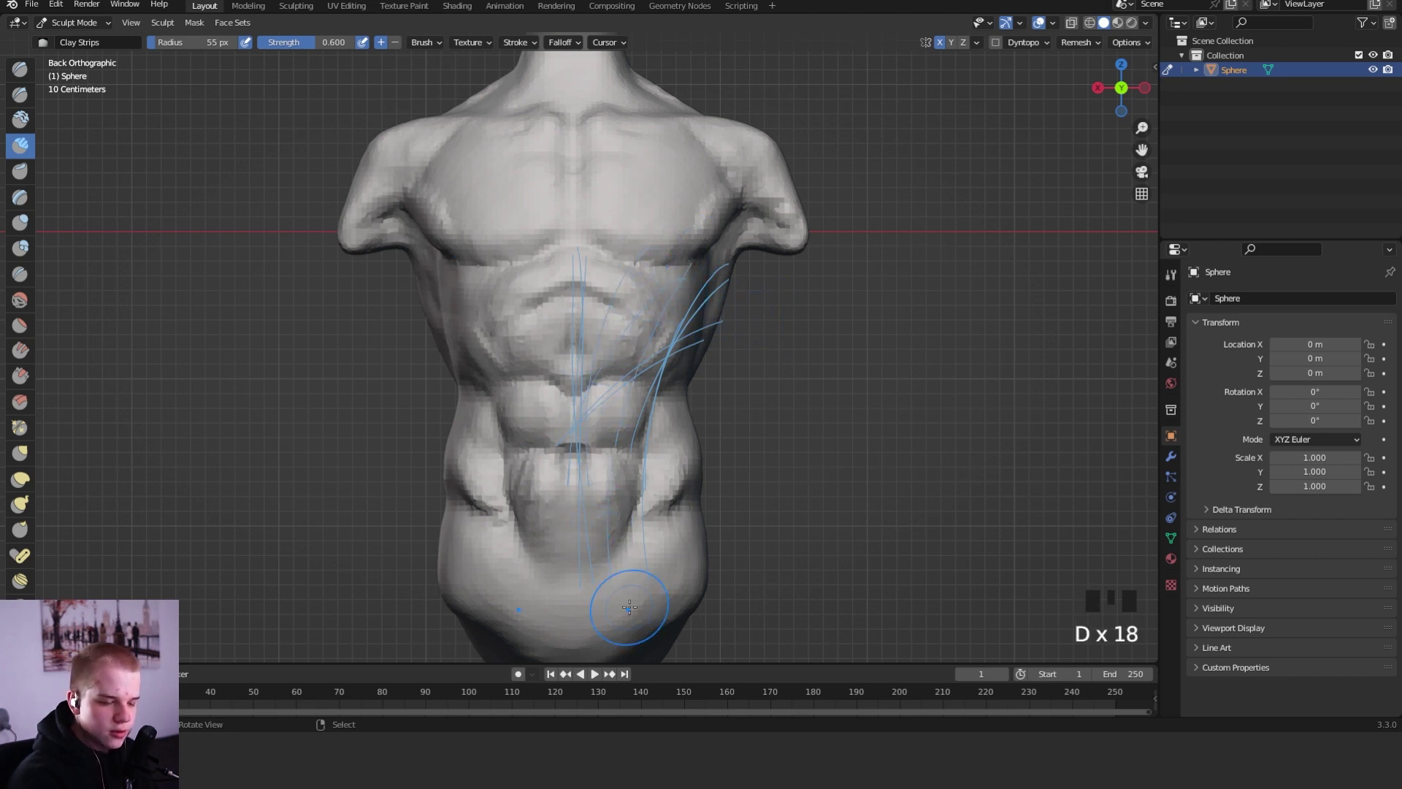
- Carve diagonal grooves between the serratus muscles on the side of the ribcage with the Crease brush at 26 px
key("g")
key("f")
left_click(693, 400)
middle_click_drag(694, 401, 606, 398)
key("shift+c")
key("f")
left_click(694, 292)
left_click_drag(586, 335, 593, 348)
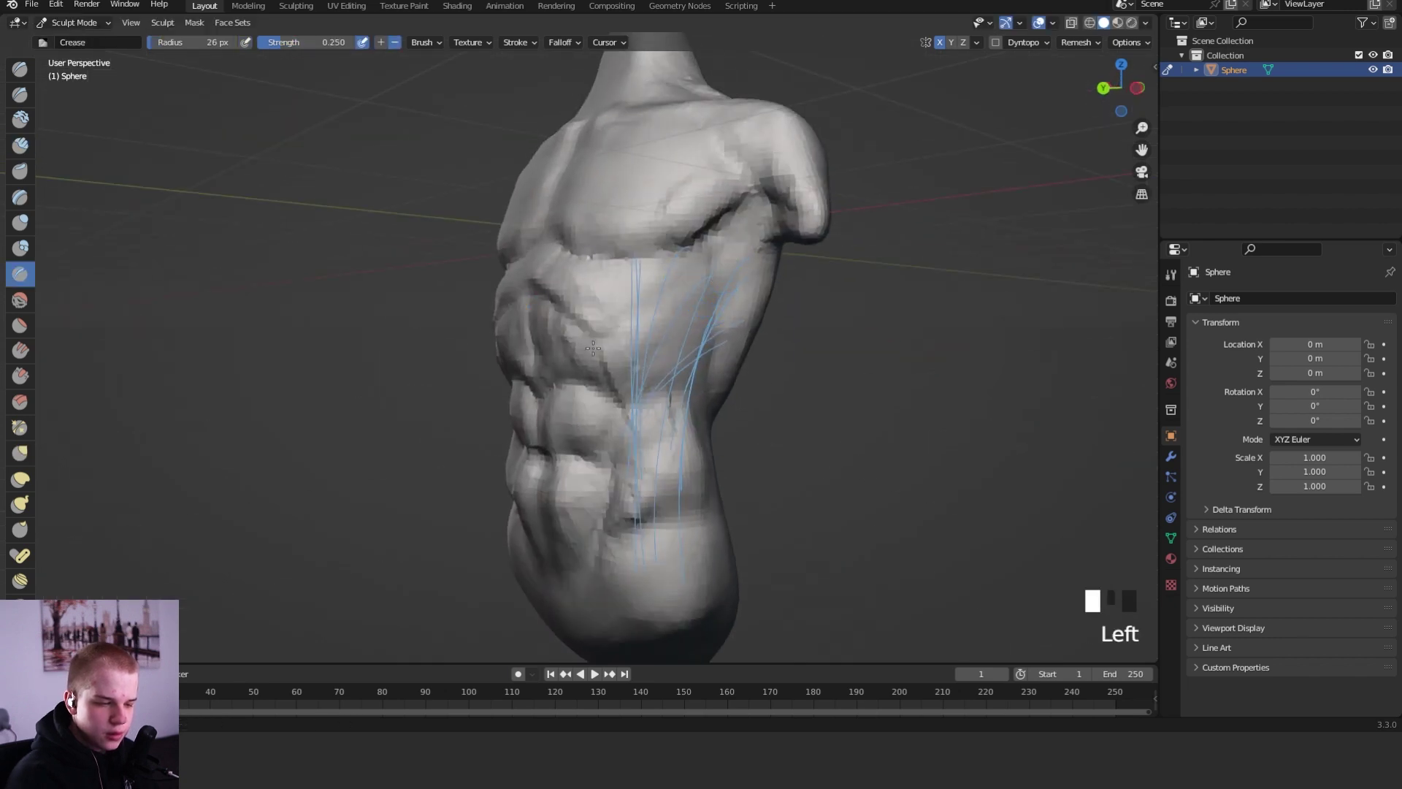
middle_click_drag(663, 308, 635, 343, "shift")
scroll(635, 343, "up", 1)
left_click_drag(718, 327, 663, 371)
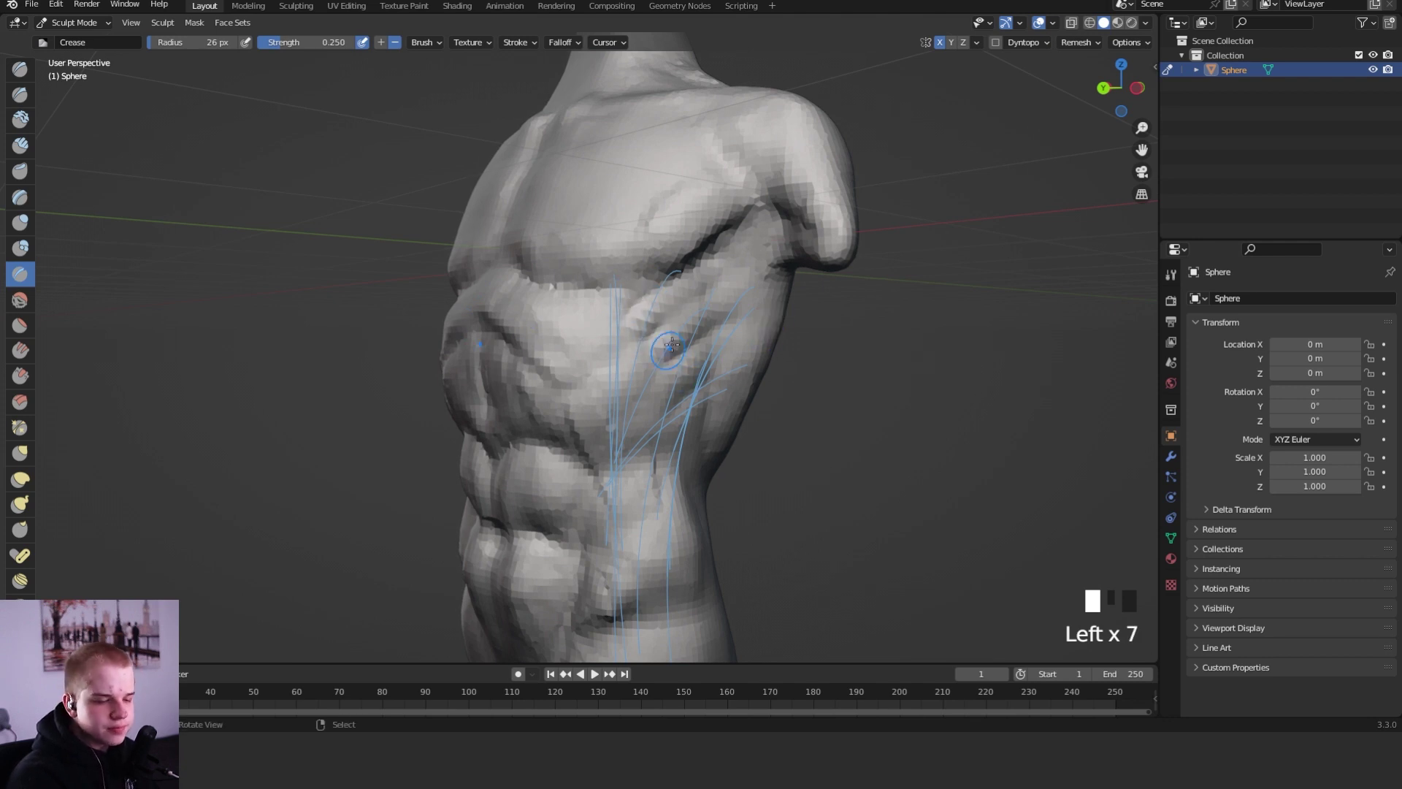
middle_click_drag(808, 349, 657, 382)
left_click_drag(657, 382, 651, 411)
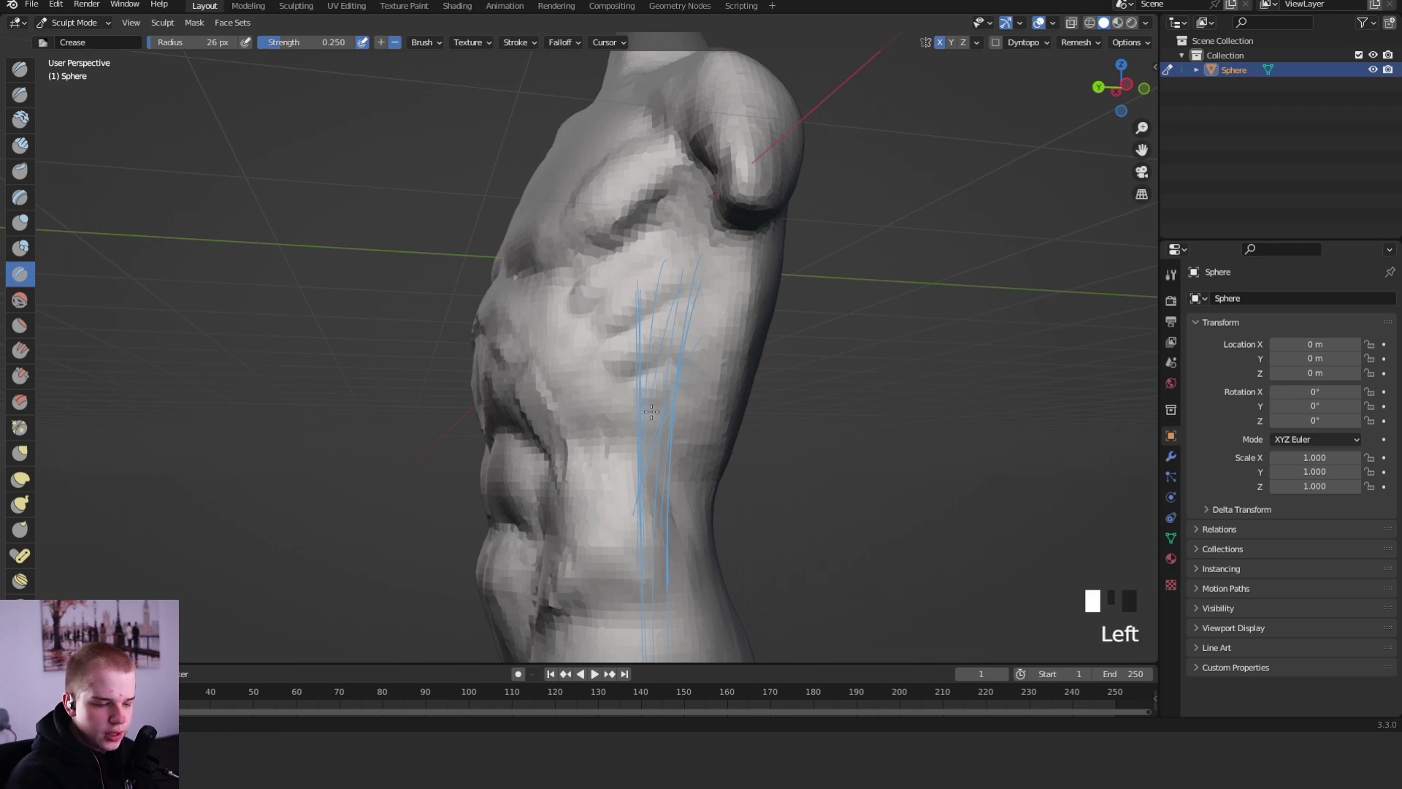
- Pull the front edge of the serratus area forward in the side view, using the Grab brush at 75 px
middle_click_drag(797, 373, 738, 369)
key("g")
key("f")
left_click(608, 349)
left_click_drag(562, 327, 555, 328)
left_click_drag(553, 326, 546, 323)
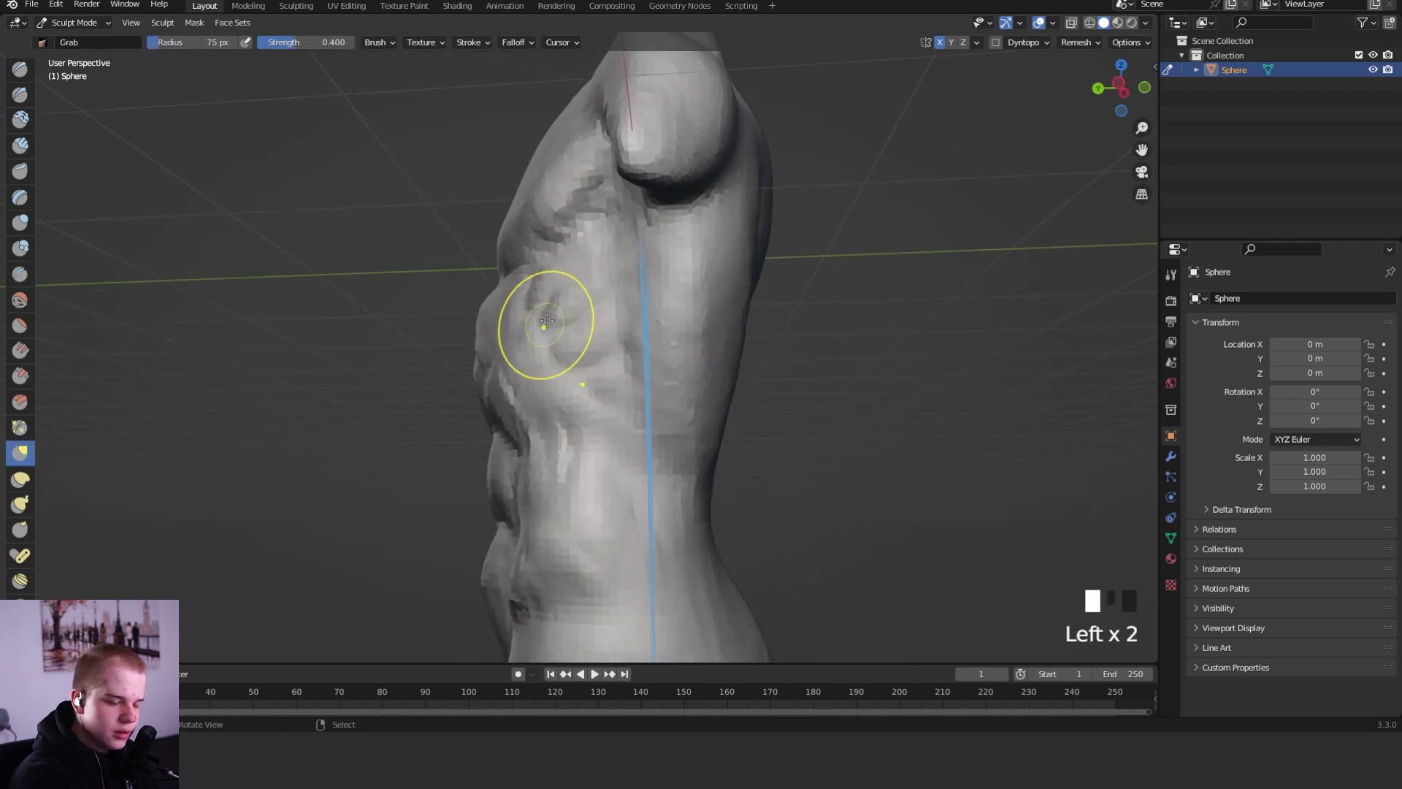
- Crease the front edge of the latissimus from below the armpit down to the waist at 48 px
mouse_move(716, 299)
middle_mouse_down()
mouse_move(606, 330)
mouse_move(639, 332)
mouse_move(661, 292)
middle_mouse_up()
key("shift+c")
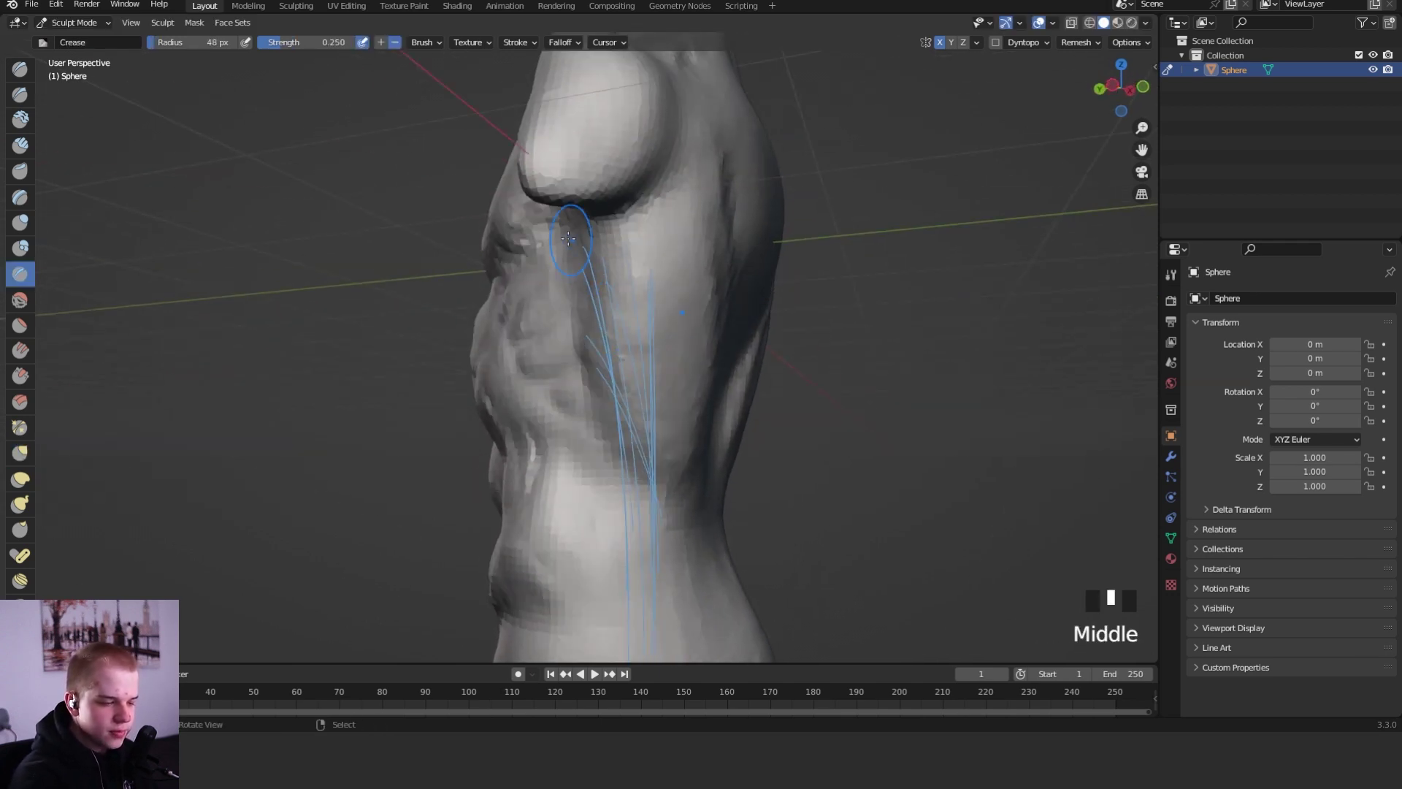
left_click_drag(586, 372, 636, 475)
- Pull the hips and waist upward and inward in the orthographic back view with the Grab brush
left_click_drag(672, 417, 667, 426)
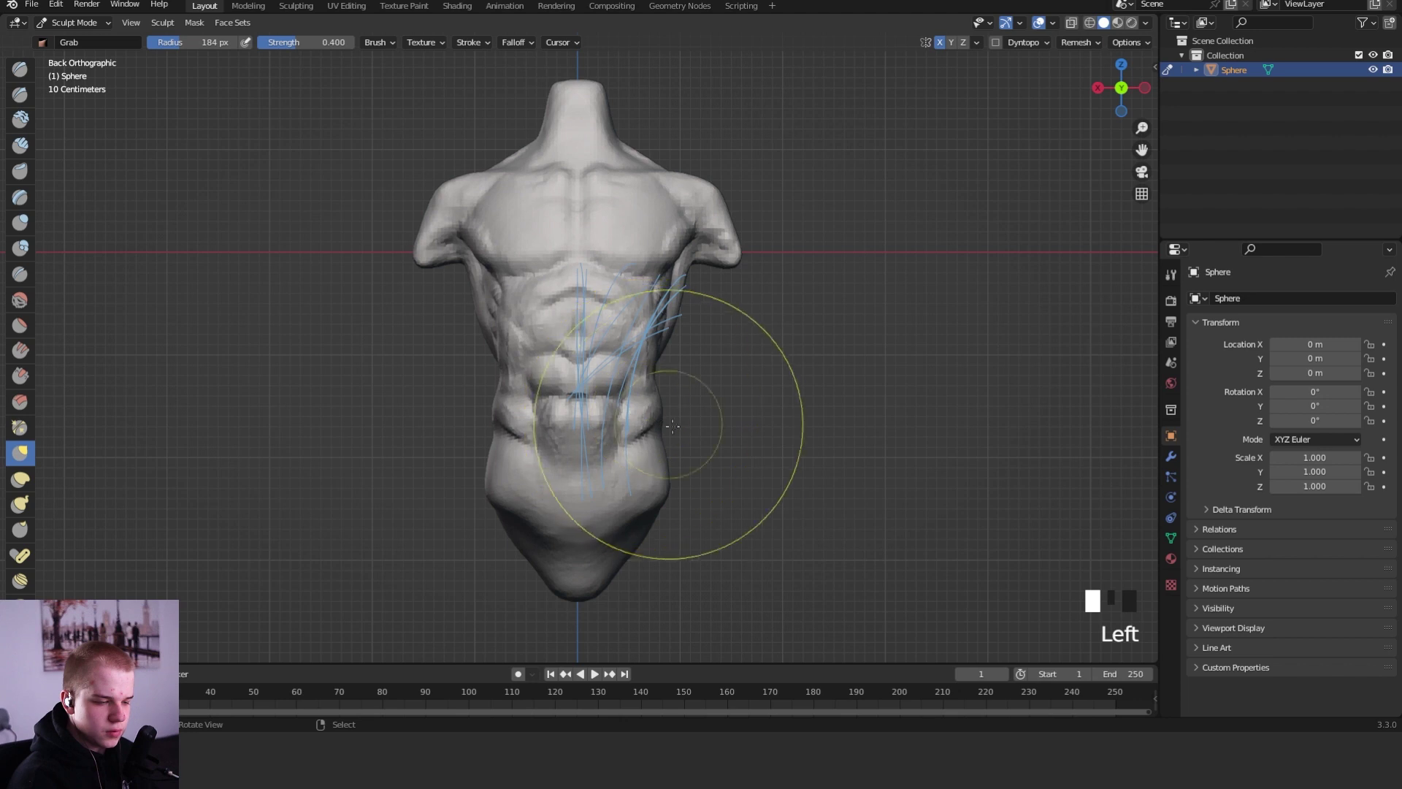
key("f")
left_click(810, 470)
left_click_drag(666, 493, 657, 476)
left_click_drag(664, 465, 654, 409)
left_click_drag(655, 383, 648, 380)
mouse_move(705, 333)
middle_mouse_down("ctrl")
mouse_move(705, 372)
mouse_move(645, 335)
mouse_move(686, 395)
middle_mouse_up("ctrl")
- Widen the side of the ribcage below the chest with Grab at 156 px and nudge the waist inward at 121 px
key("f")
left_click(701, 365)
mouse_move(691, 398)
middle_mouse_down("ctrl")
mouse_move(726, 344)
mouse_move(738, 383)
middle_mouse_up("ctrl")
middle_click_drag(744, 380, 771, 335, "ctrl")
key("f")
left_click(777, 335)
left_click_drag(745, 350, 795, 341)
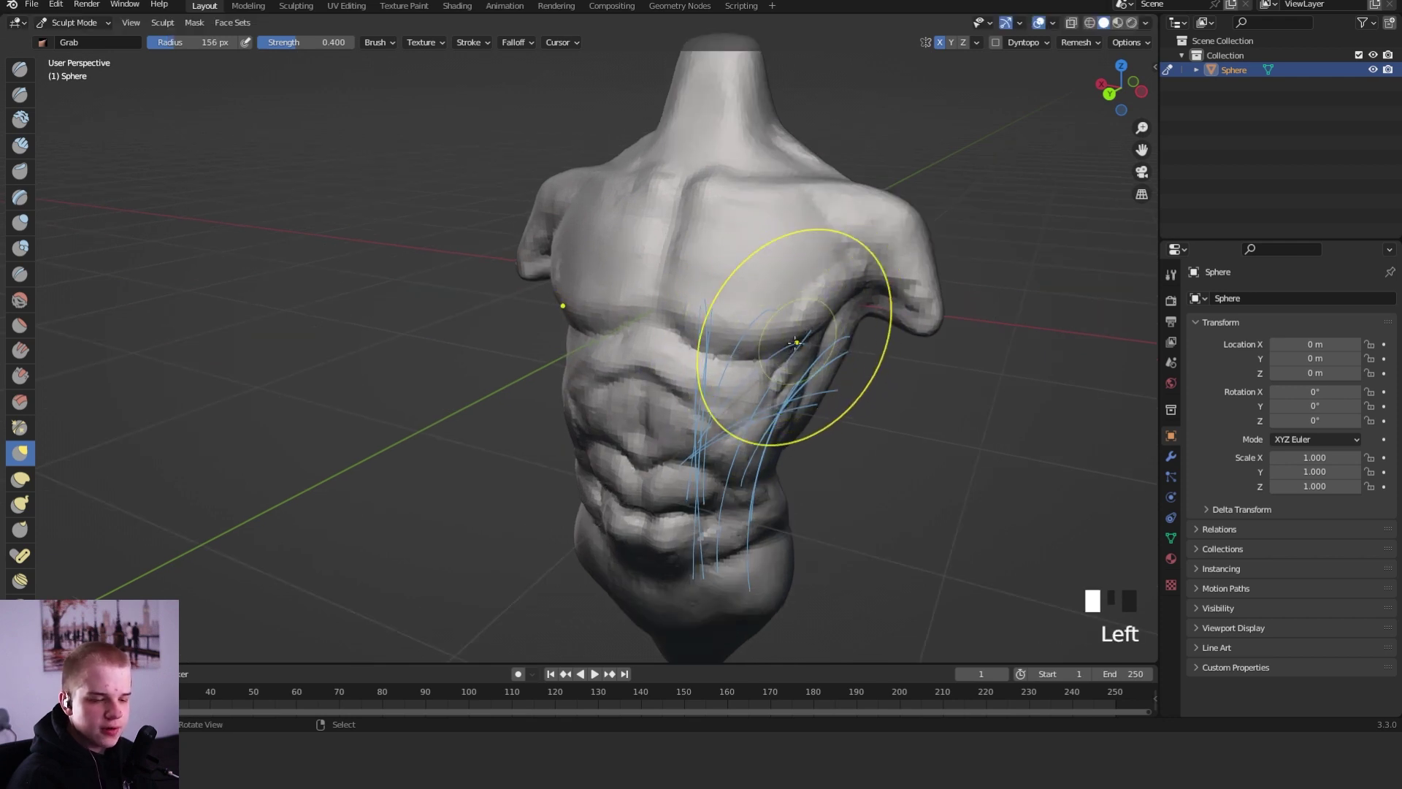
middle_click_drag(776, 340, 775, 347)
mouse_move(775, 346)
middle_mouse_down("alt")
mouse_move(752, 350)
mouse_move(774, 398)
mouse_move(769, 337)
middle_mouse_up("alt")
left_click_drag(766, 378, 762, 379)
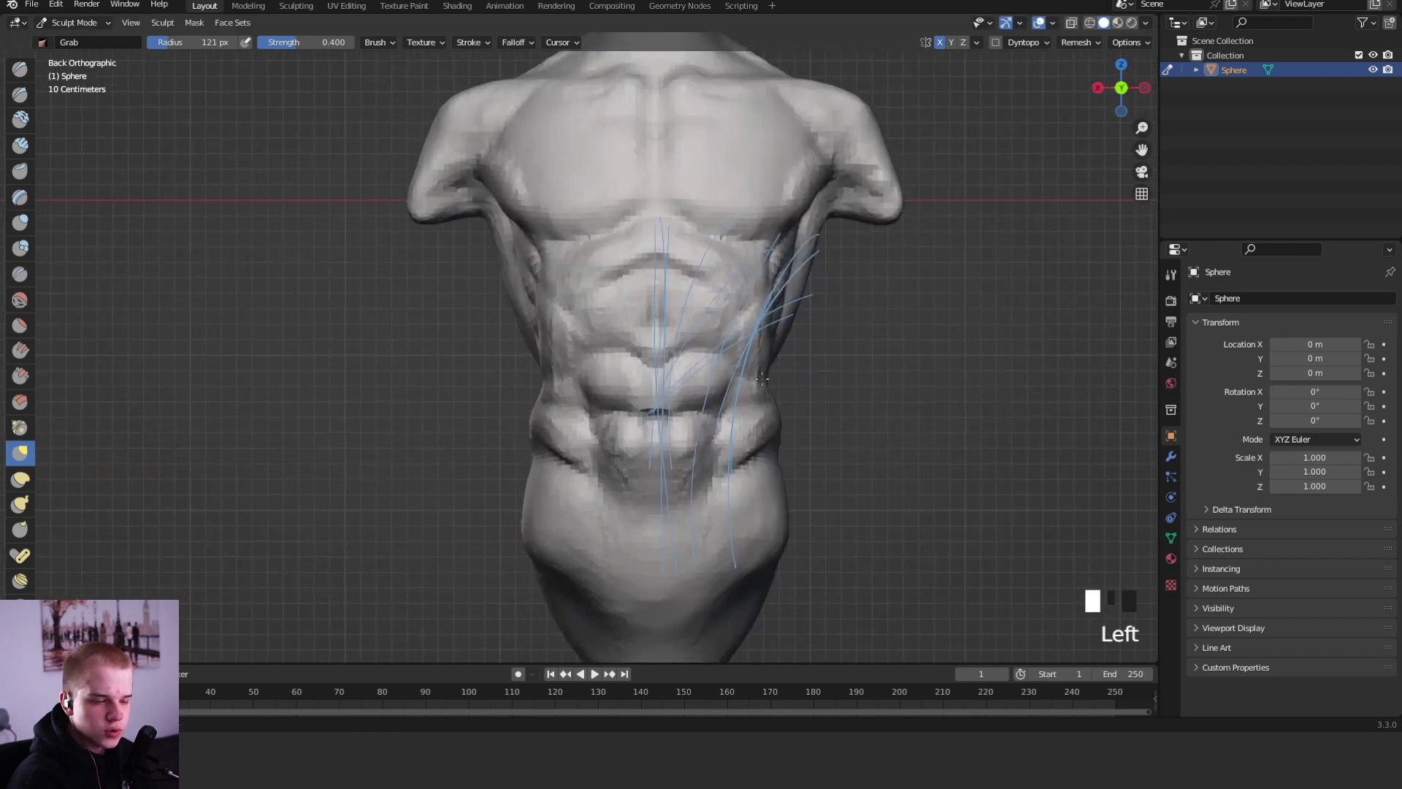
- Nudge the upper row of abdominal muscles upward with the Grab brush at 169 px
key("f")
key("f")
key("f")
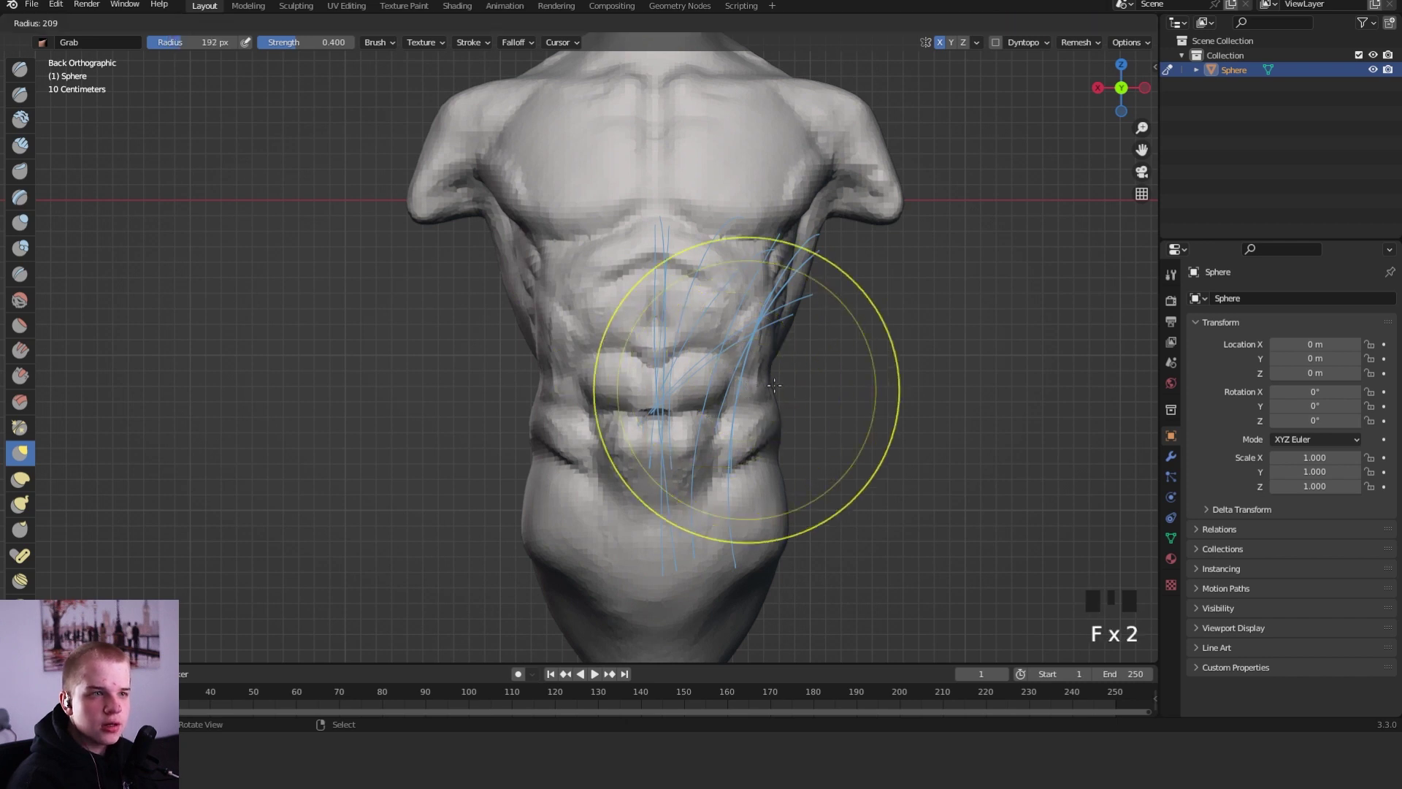
left_click(734, 427)
key("f")
key("f")
key("f")
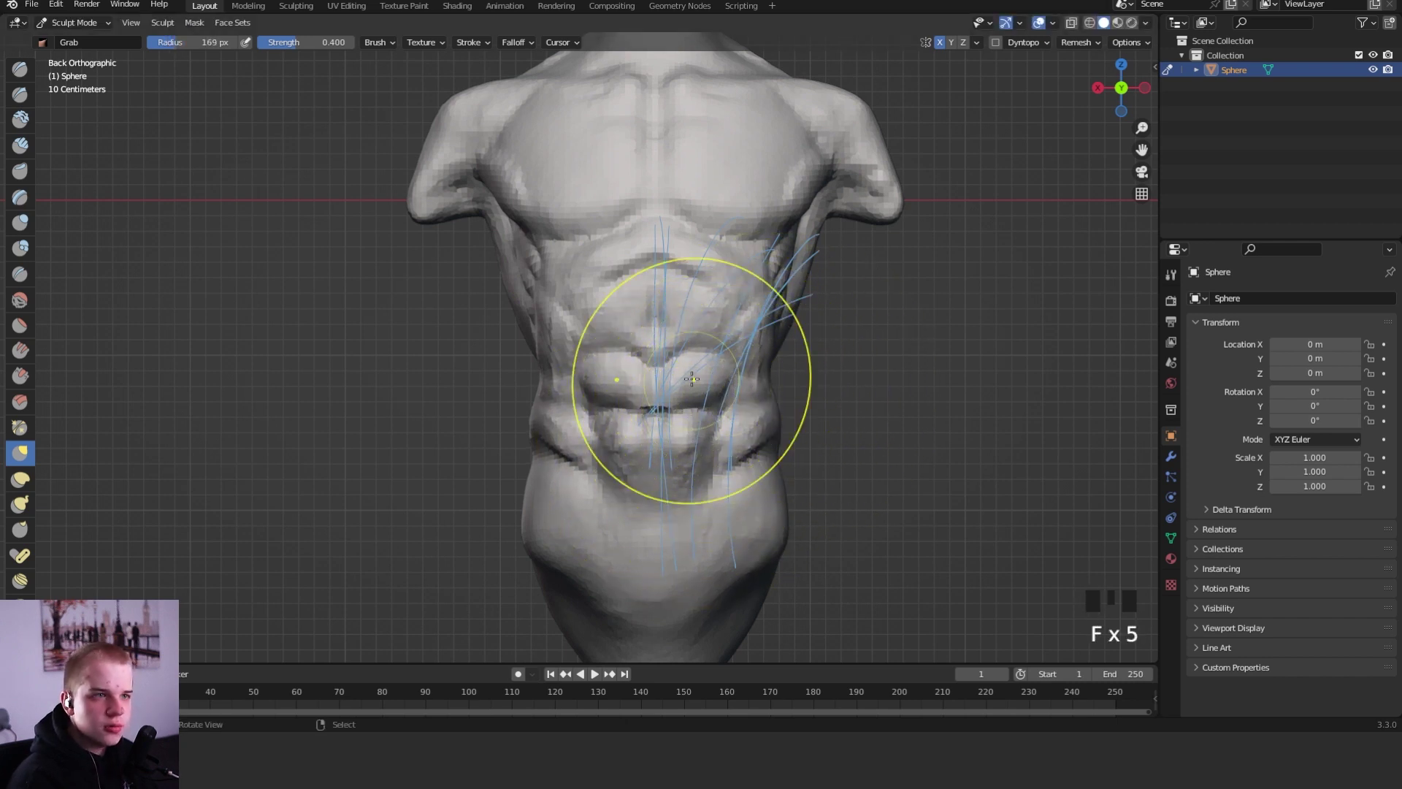
left_click_drag(693, 379, 694, 373)
left_click_drag(695, 375, 697, 368)
left_click_drag(698, 371, 699, 365)
- Build up the oblique above the hip with the Clay Strips brush
middle_click_drag(807, 335, 709, 410)
key("f")
left_click(698, 420)
key("shift+space")
key("2")
key("f")
left_click(663, 455)
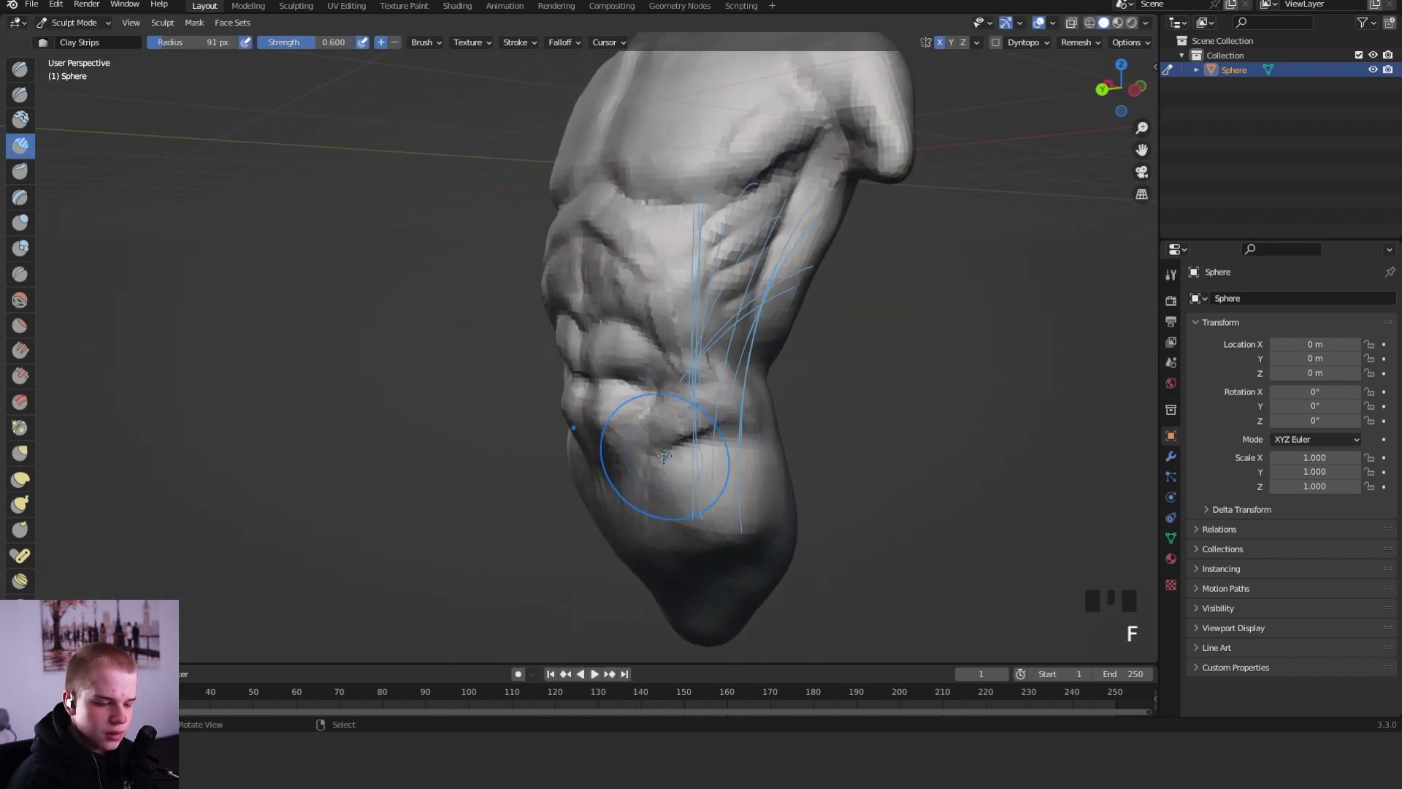
key("f")
left_click(666, 448)
key("f")
mouse_move(676, 443)
middle_mouse_down()
mouse_move(744, 412)
mouse_move(743, 353)
mouse_move(733, 386)
mouse_move(720, 376)
mouse_move(829, 309)
mouse_move(808, 353)
middle_mouse_up()
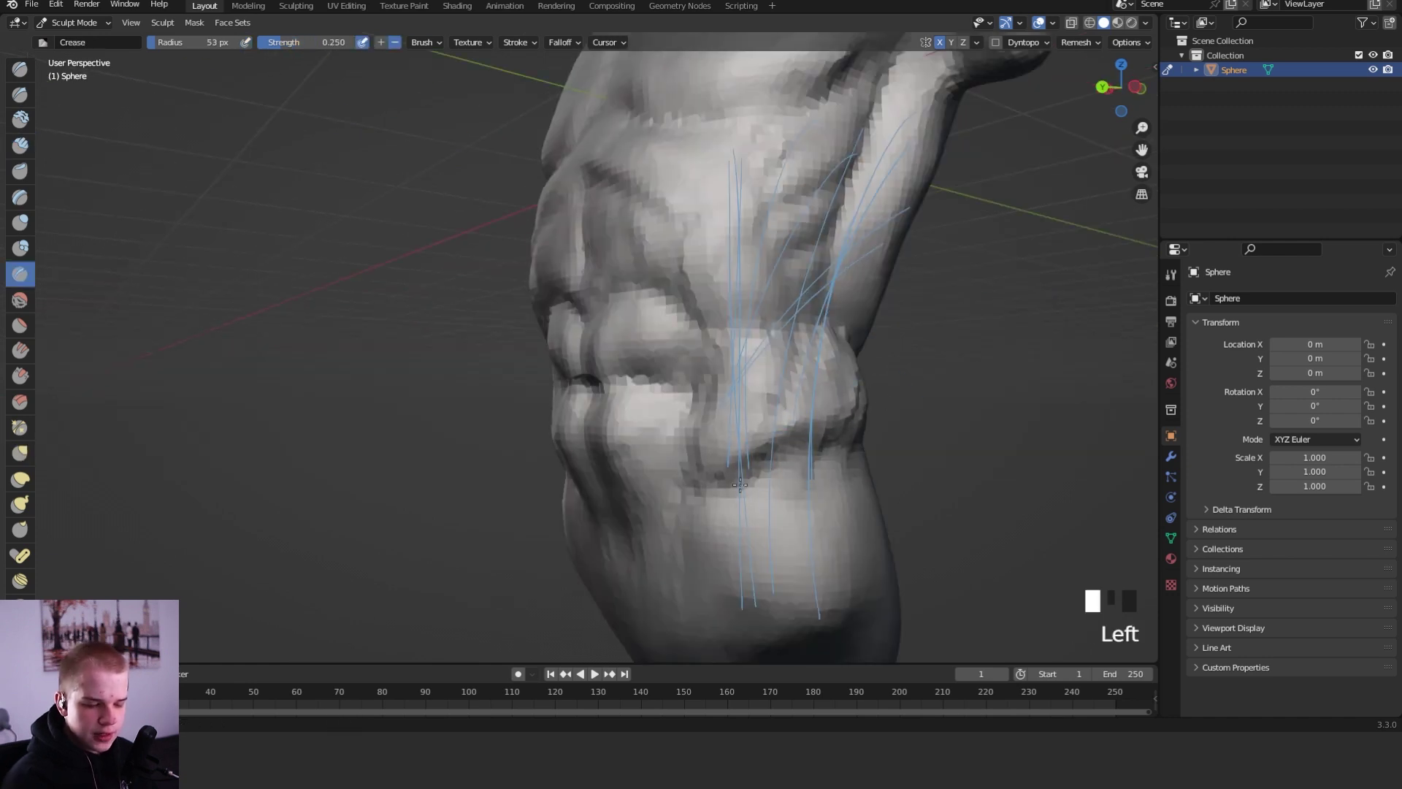
- Thicken the oblique along its lower border above the hip with Clay Strips and remesh the torso
middle_click_drag(739, 485, 699, 444)
left_click(699, 444)
key("shift+space")
key("2")
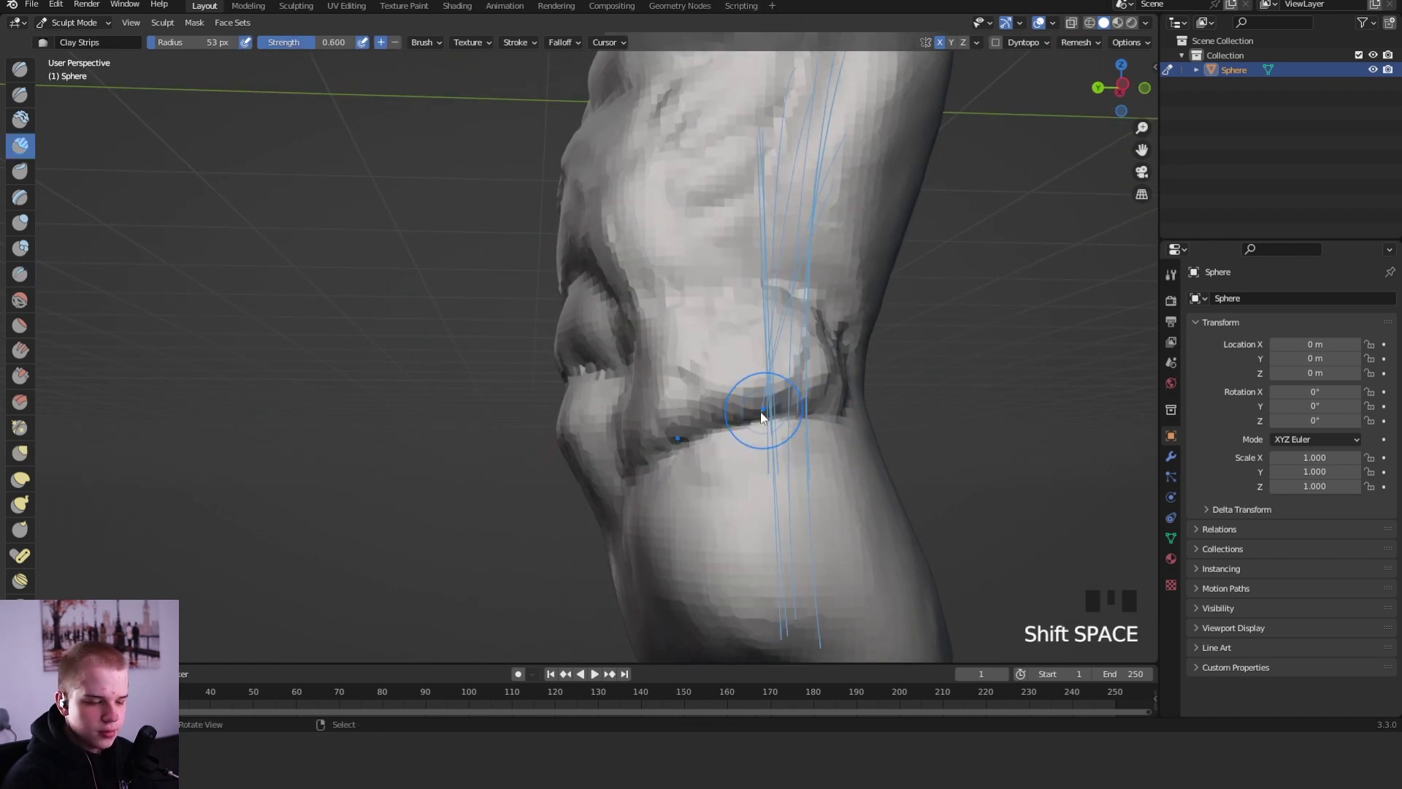
key("f")
left_click(694, 406)
key("f")
left_click(646, 440)
mouse_move(646, 441)
left_mouse_down()
mouse_move(670, 421)
mouse_move(793, 407)
mouse_move(831, 366)
left_mouse_up()
key("ctrl+r")
- Smooth the oblique and its border with the hip at a brush radius of 125 px
mouse_move(825, 339)
middle_mouse_down("alt")
mouse_move(983, 357)
mouse_move(870, 354)
mouse_move(785, 384)
middle_mouse_up("alt")
key("f")
left_click(880, 357)
key("f")
left_click(818, 398)
left_click_drag(760, 439, 793, 446, "shift")
middle_click_drag(877, 431, 796, 434)
left_click_drag(811, 442, 901, 396, "shift")
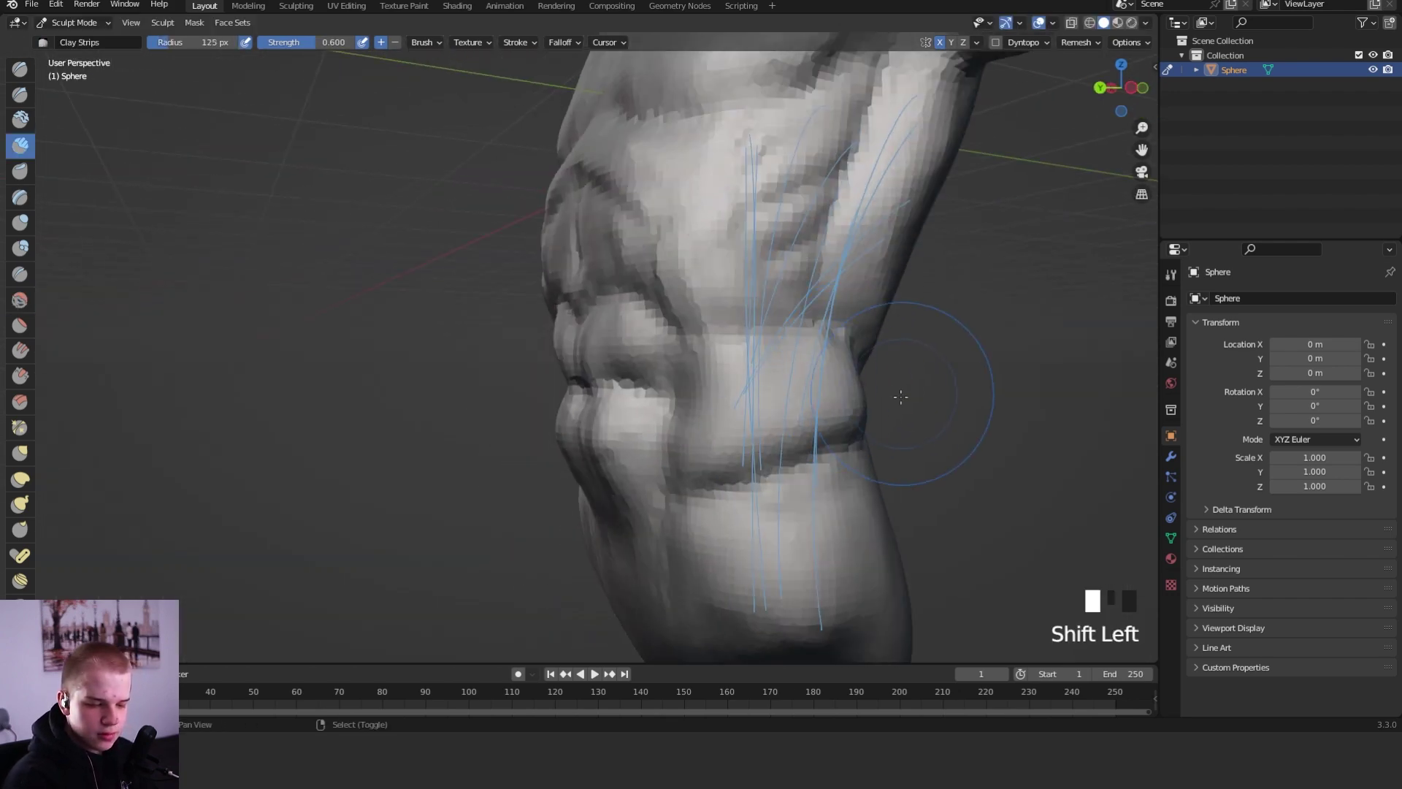
- Reshape the upper edge of the oblique at the waist with the Grab brush at 177 px
key("f")
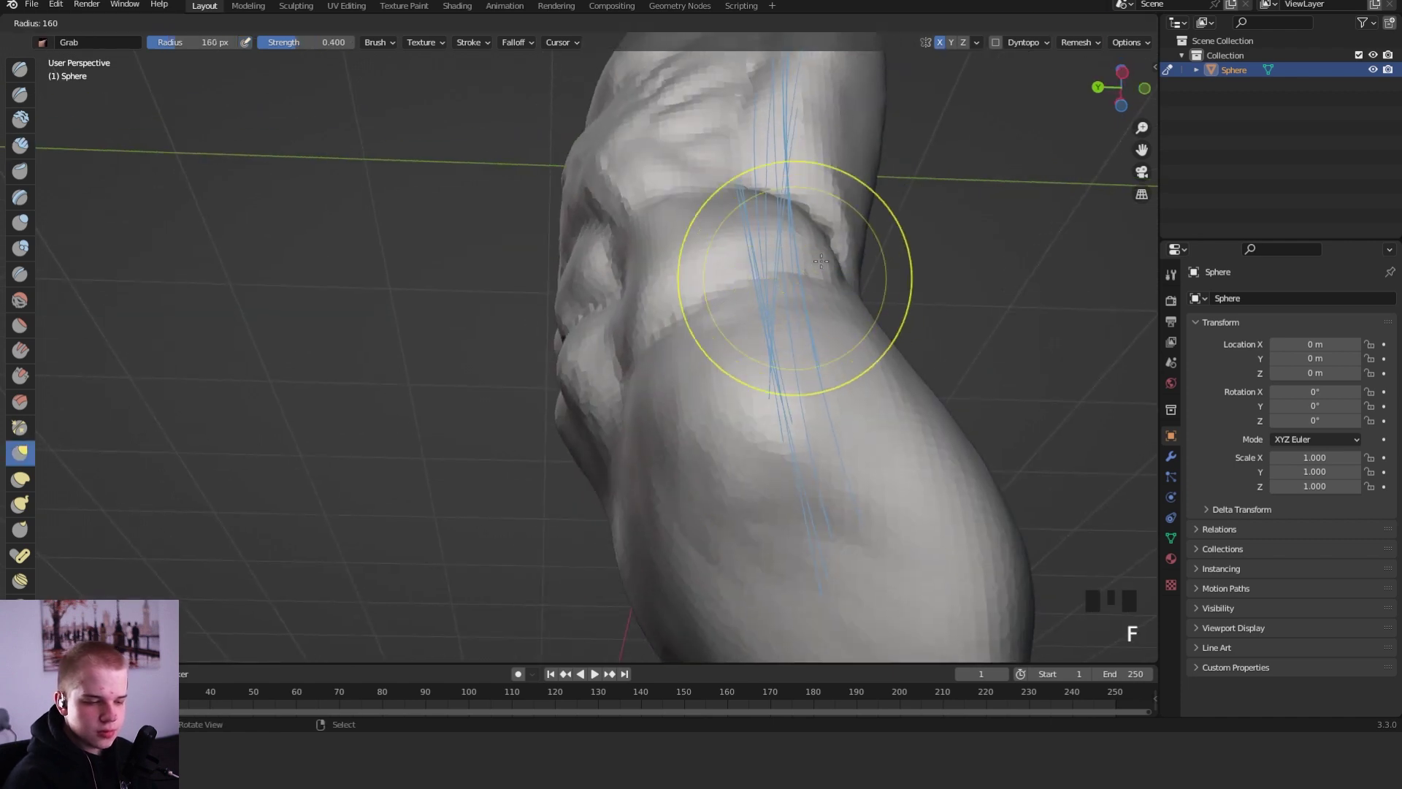
left_click(795, 278)
key("f")
left_click(776, 218)
left_click_drag(773, 214, 749, 204)
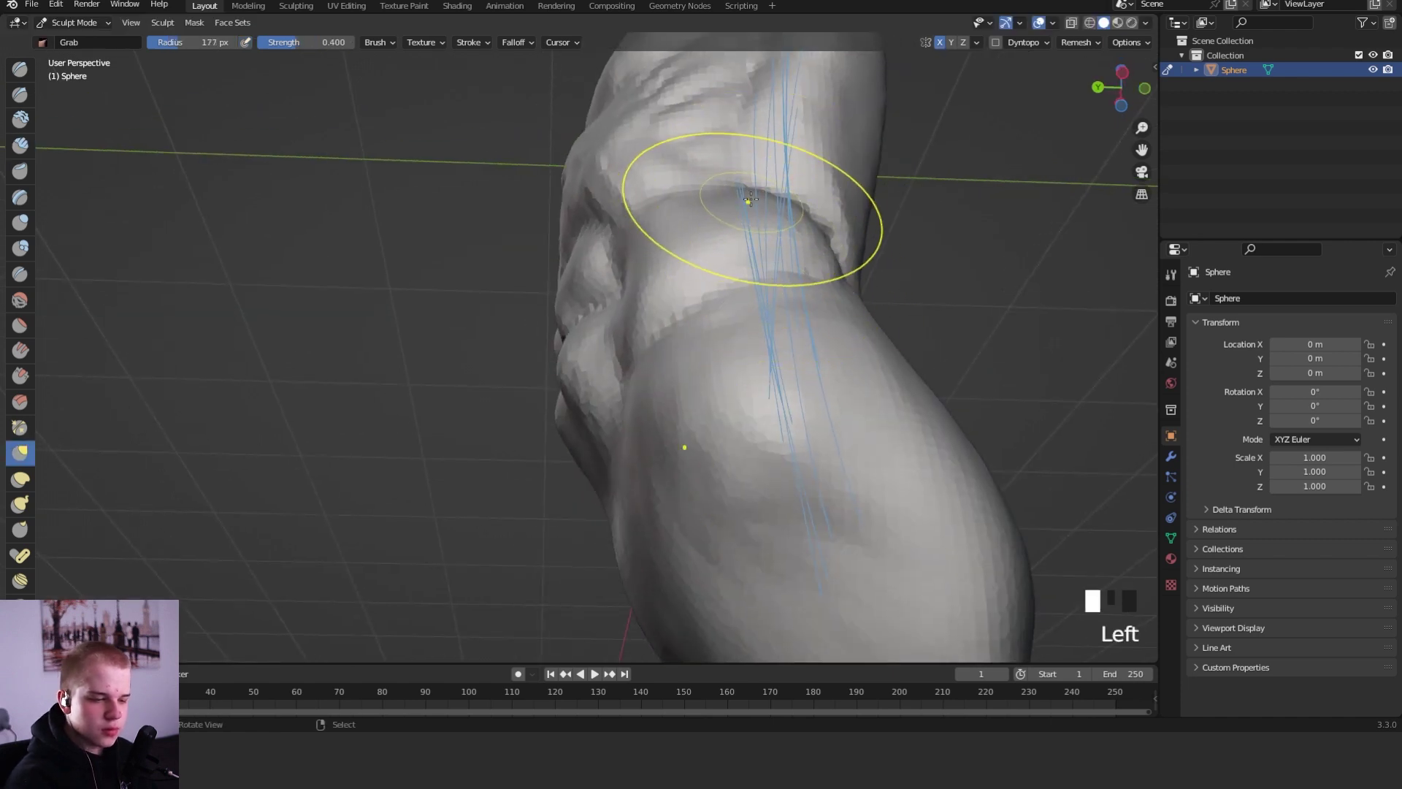
left_click_drag(748, 204, 788, 197)
- Build up the ribcage arch below the chest with Clay Strips at 56 px
key("f")
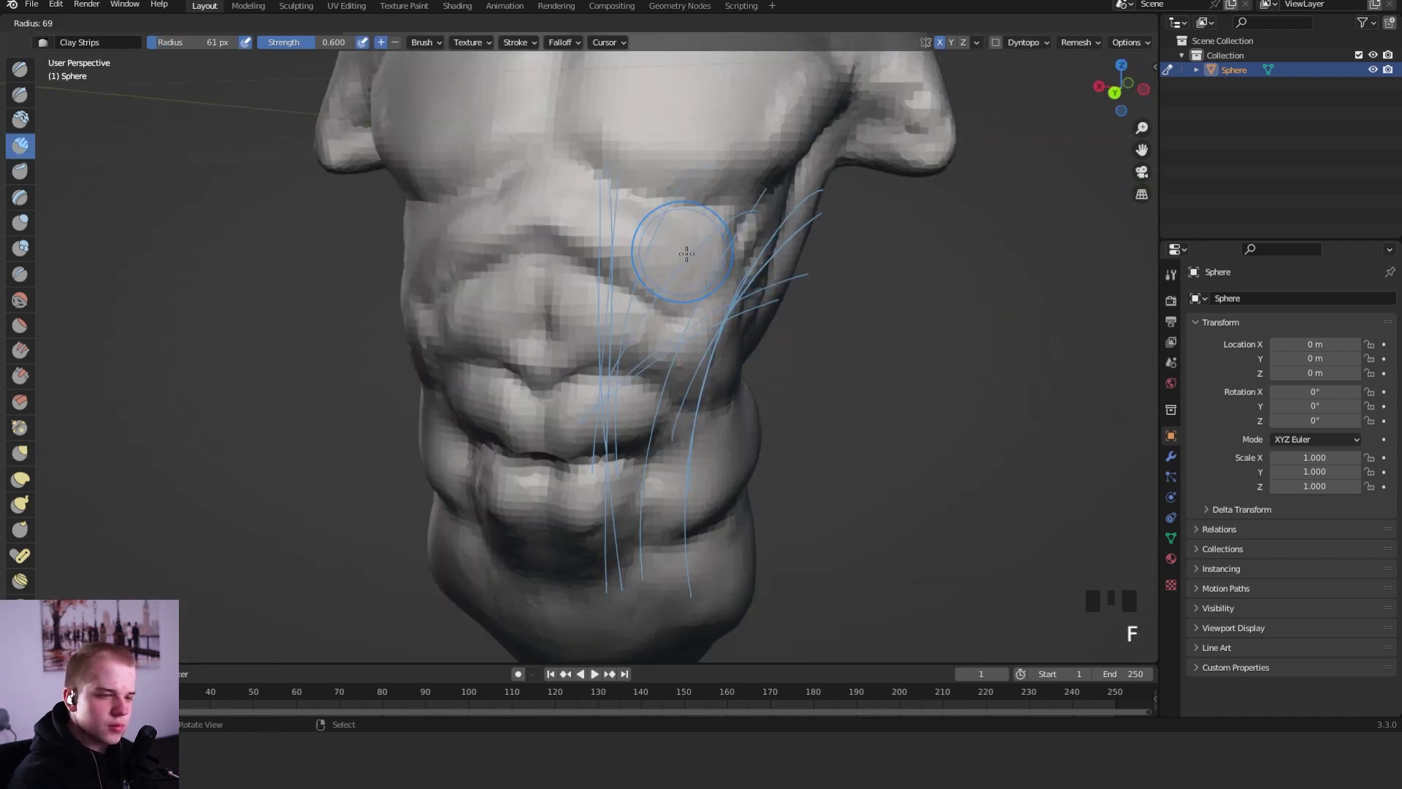
left_click(686, 253)
key("space")
key("shift+space")
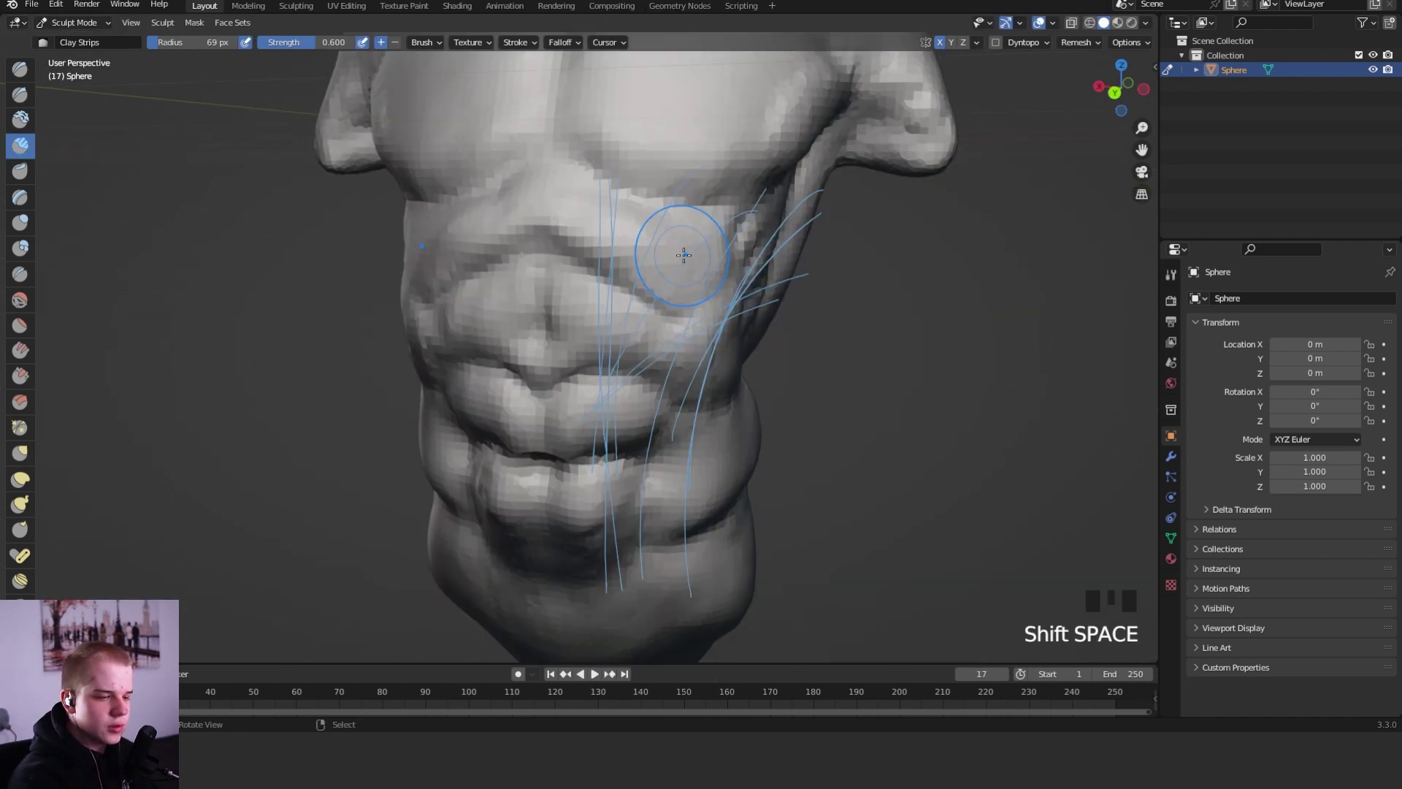
key("f")
key("f")
left_click(676, 257)
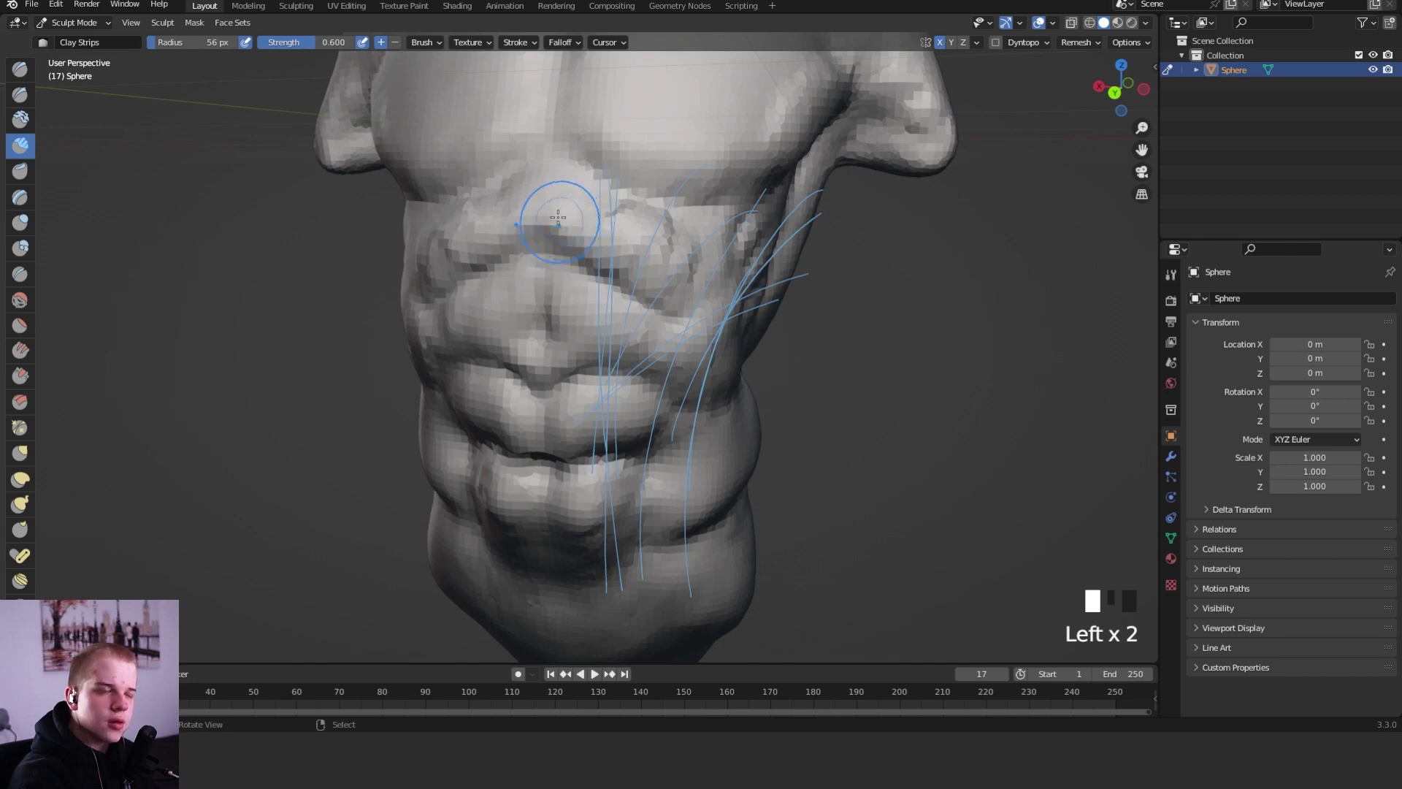
left_click_drag(558, 217, 544, 245)
middle_click_drag(594, 235, 595, 294)
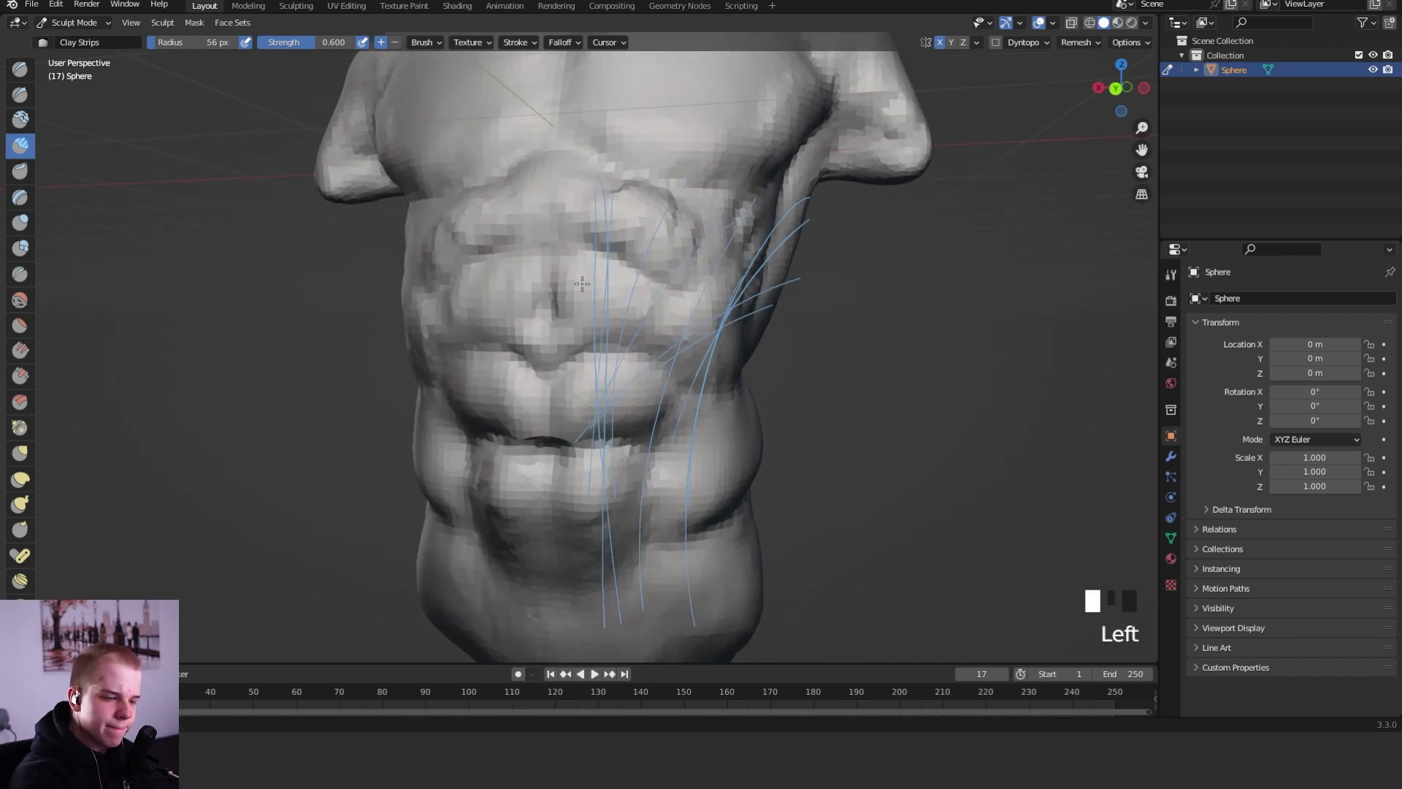
- Crease the outer edge of the abdominals where they meet the obliques at a brush radius of 47 px
key("shift+c")
key("f")
left_click(652, 314)
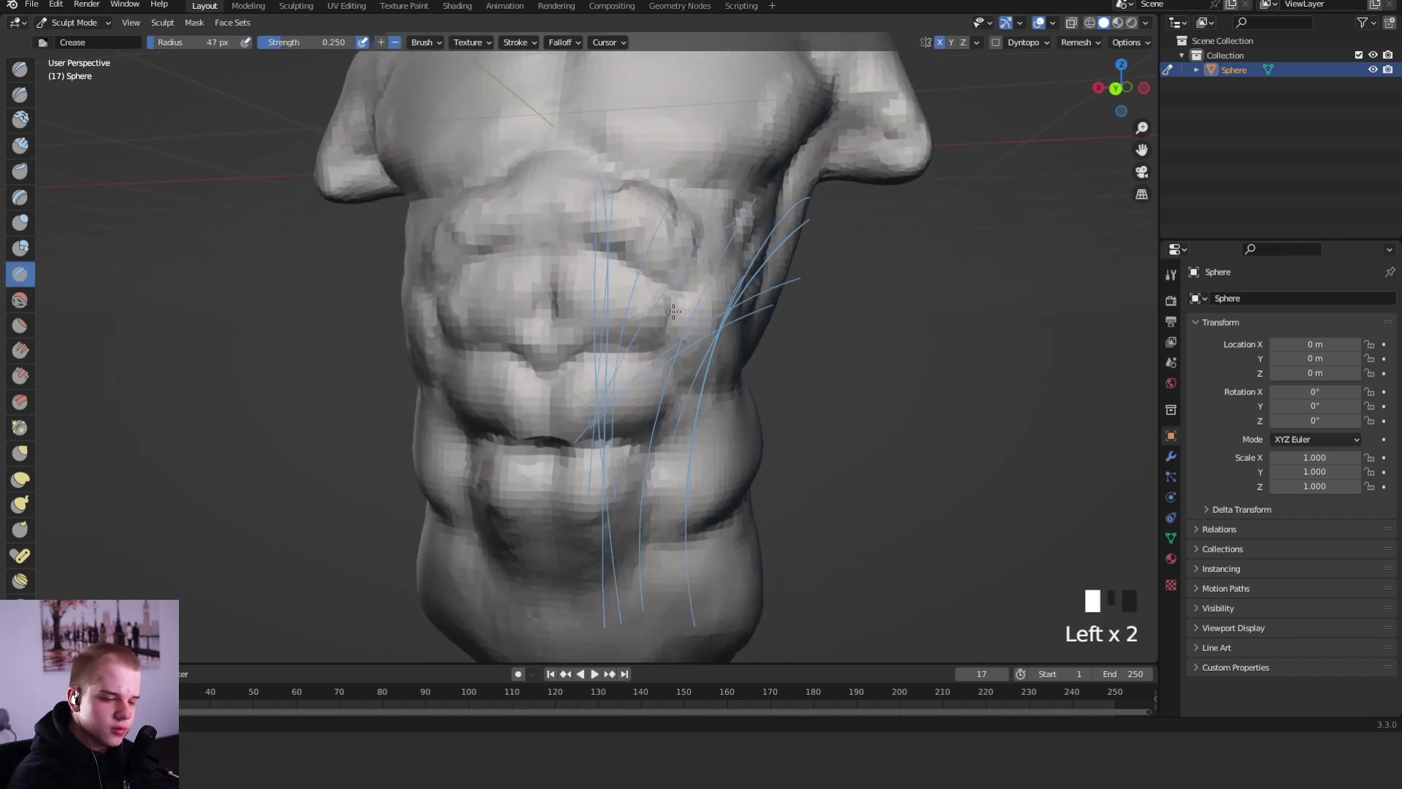
middle_click_drag(655, 420, 655, 379, "shift")
left_click_drag(685, 350, 671, 371)
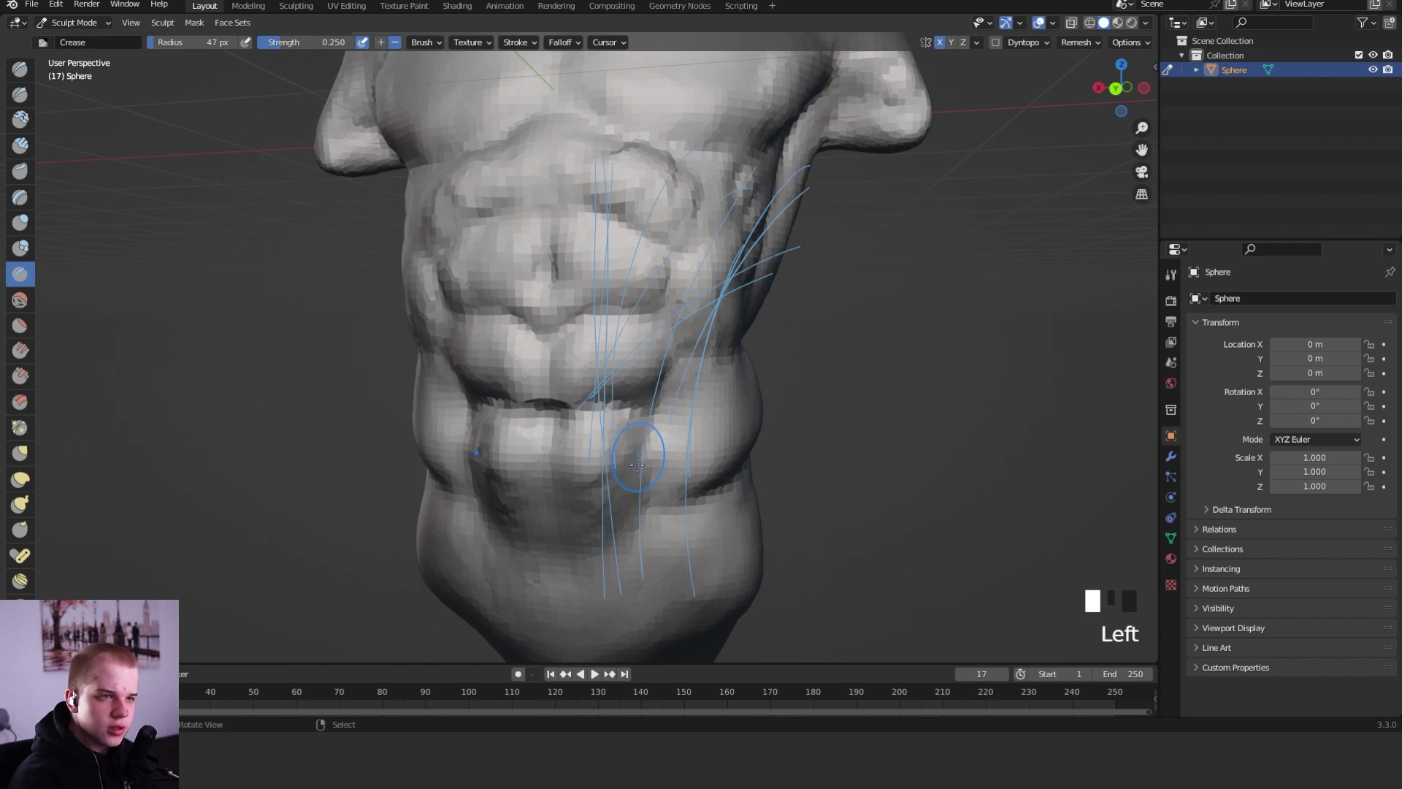
middle_click_drag(636, 465, 638, 457)
left_click_drag(666, 383, 602, 416)
- Flatten the lower abdomen into one smooth plane with the Flatten brush and pull its lower part into shape with Grab
key("g")
key("f")
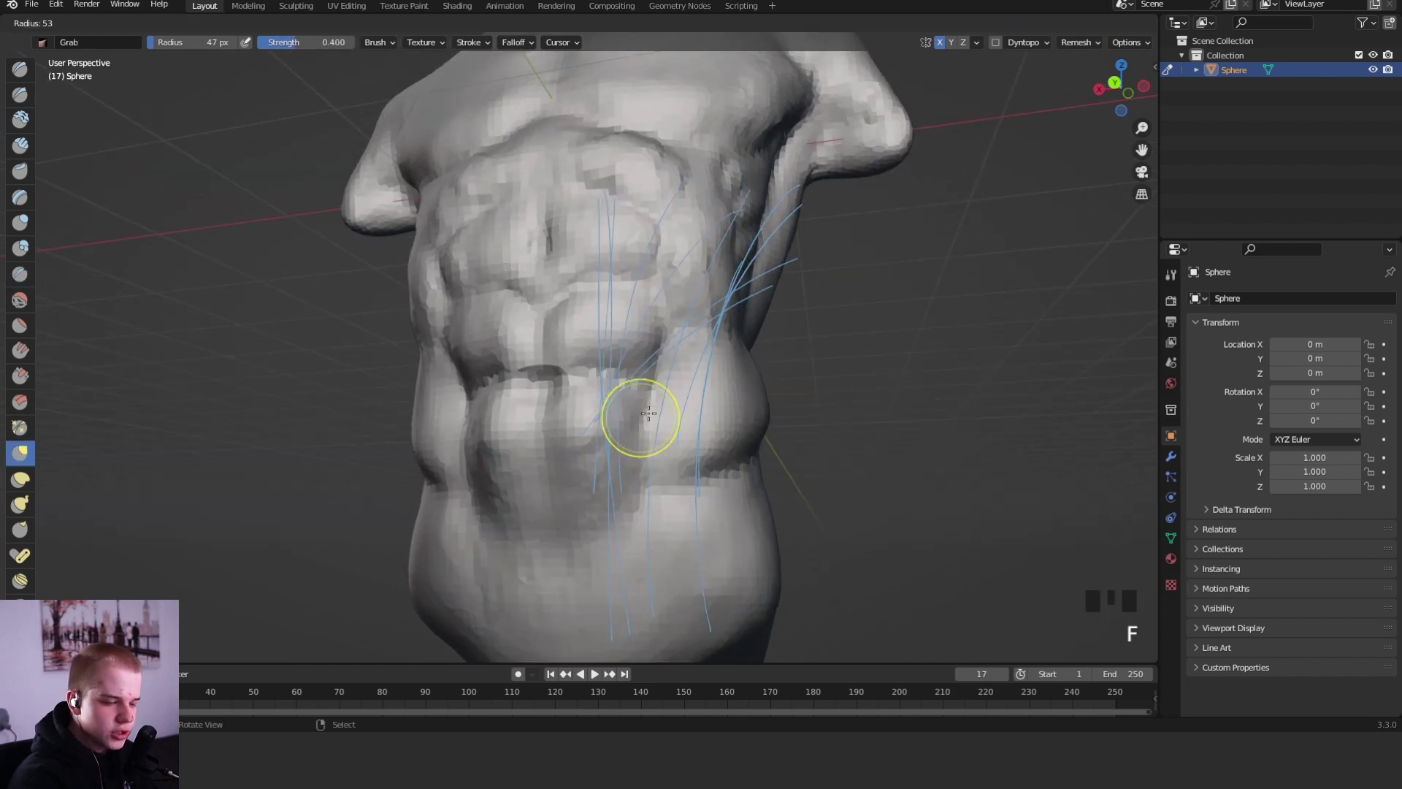
left_click(657, 414)
key("shift+space")
mouse_move(592, 369)
left_mouse_down()
mouse_move(572, 469)
mouse_move(589, 443)
mouse_move(567, 446)
left_mouse_up()
key("shift+t")
key("f")
left_click(649, 448)
middle_click_drag(566, 446, 612, 482)
key("g")
mouse_move(617, 505)
left_mouse_down()
mouse_move(582, 550)
mouse_move(612, 533)
left_mouse_up()
- Crease the border between the lower abdomen and the oblique
key("shift+c")
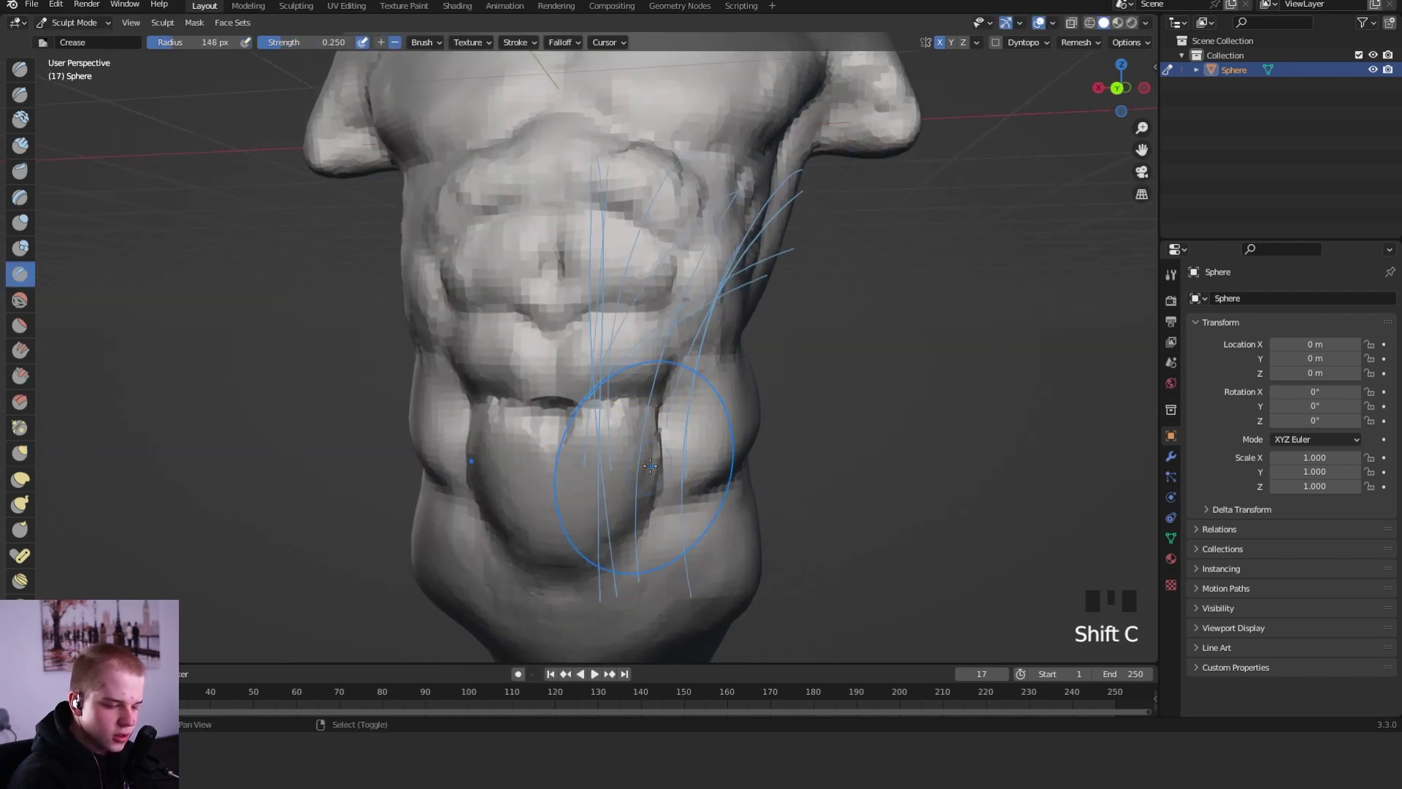
key("f")
left_click(651, 460)
left_click_drag(654, 461, 642, 527)
- Adjust the oblique and waist from the front and side with the Grab brush at 64 px
key("shift+space")
key("g")
key("ctrl+KP_1")
middle_click_drag(697, 467, 704, 520, "ctrl")
middle_click_drag(760, 335, 756, 271, "ctrl")
mouse_move(720, 372)
middle_mouse_down()
mouse_move(665, 351)
mouse_move(686, 420)
middle_mouse_up()
key("f")
left_click(672, 382)
middle_click_drag(784, 388, 663, 436, "alt")
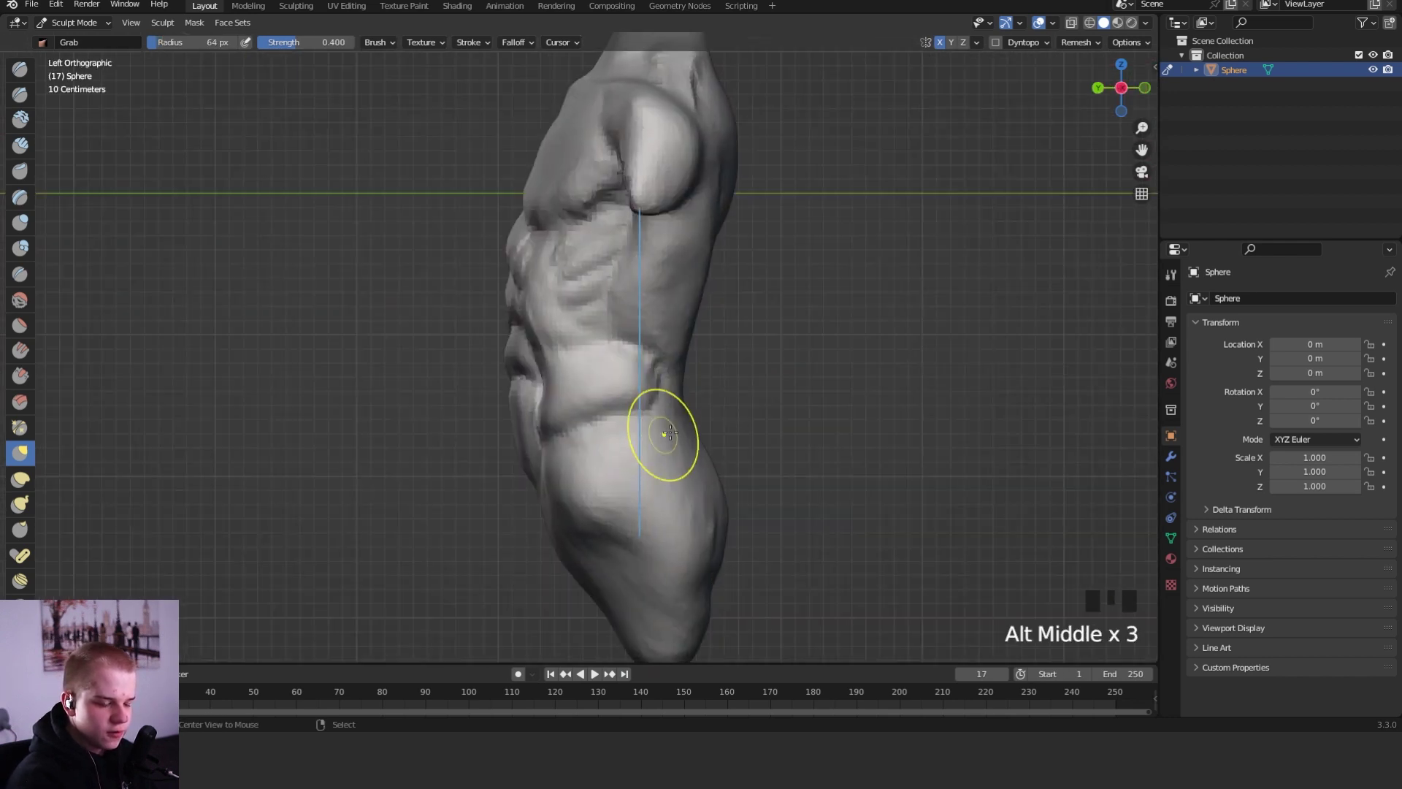
- Reshape the oblique's inner edge beside the lower abdomen from the front with the Grab brush
mouse_move(759, 436)
middle_mouse_down("ctrl")
mouse_move(750, 405)
mouse_move(974, 336)
middle_mouse_up("ctrl")
key("f")
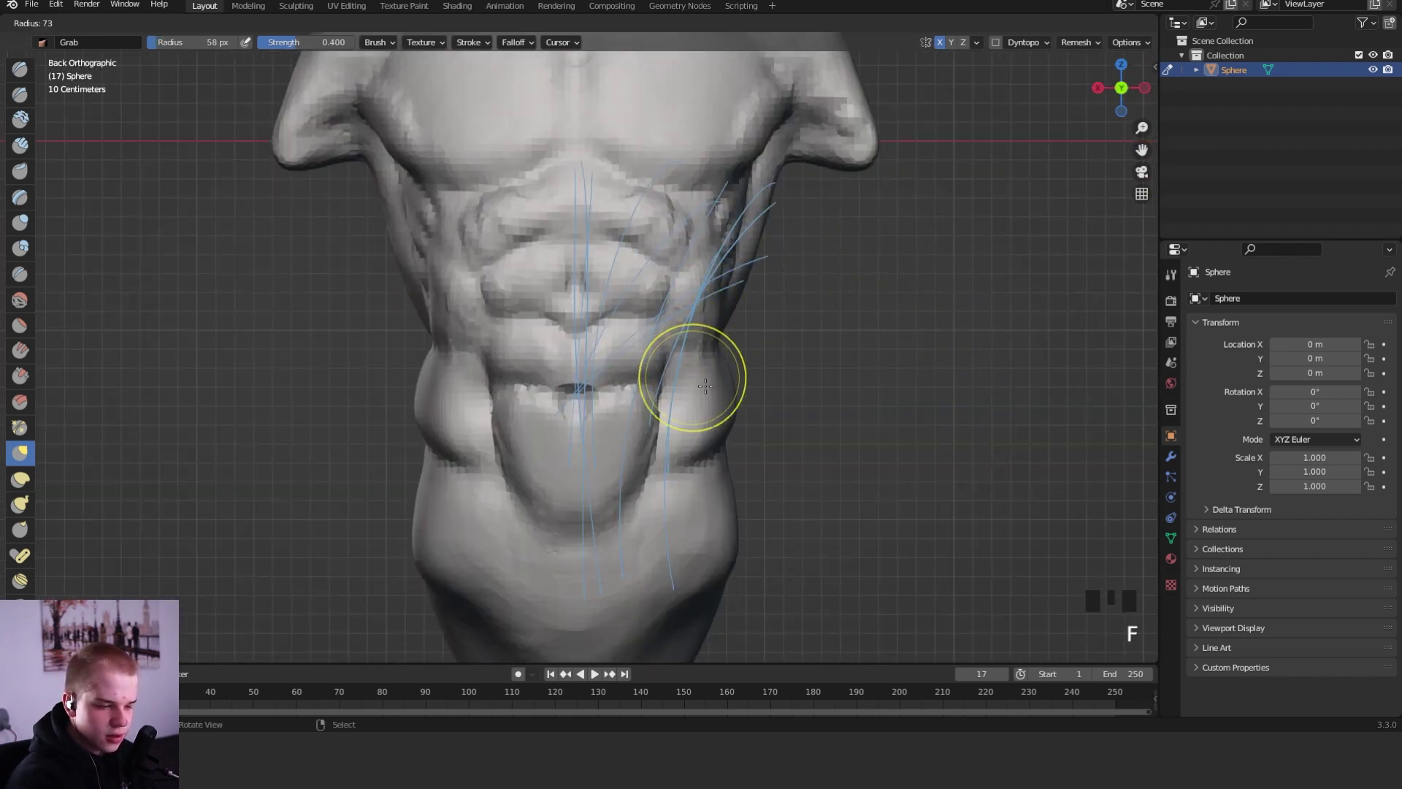
left_click(746, 379)
middle_click_drag(750, 406, 756, 372, "ctrl")
key("f")
left_click(794, 373)
left_click_drag(681, 404, 692, 431)
key("f")
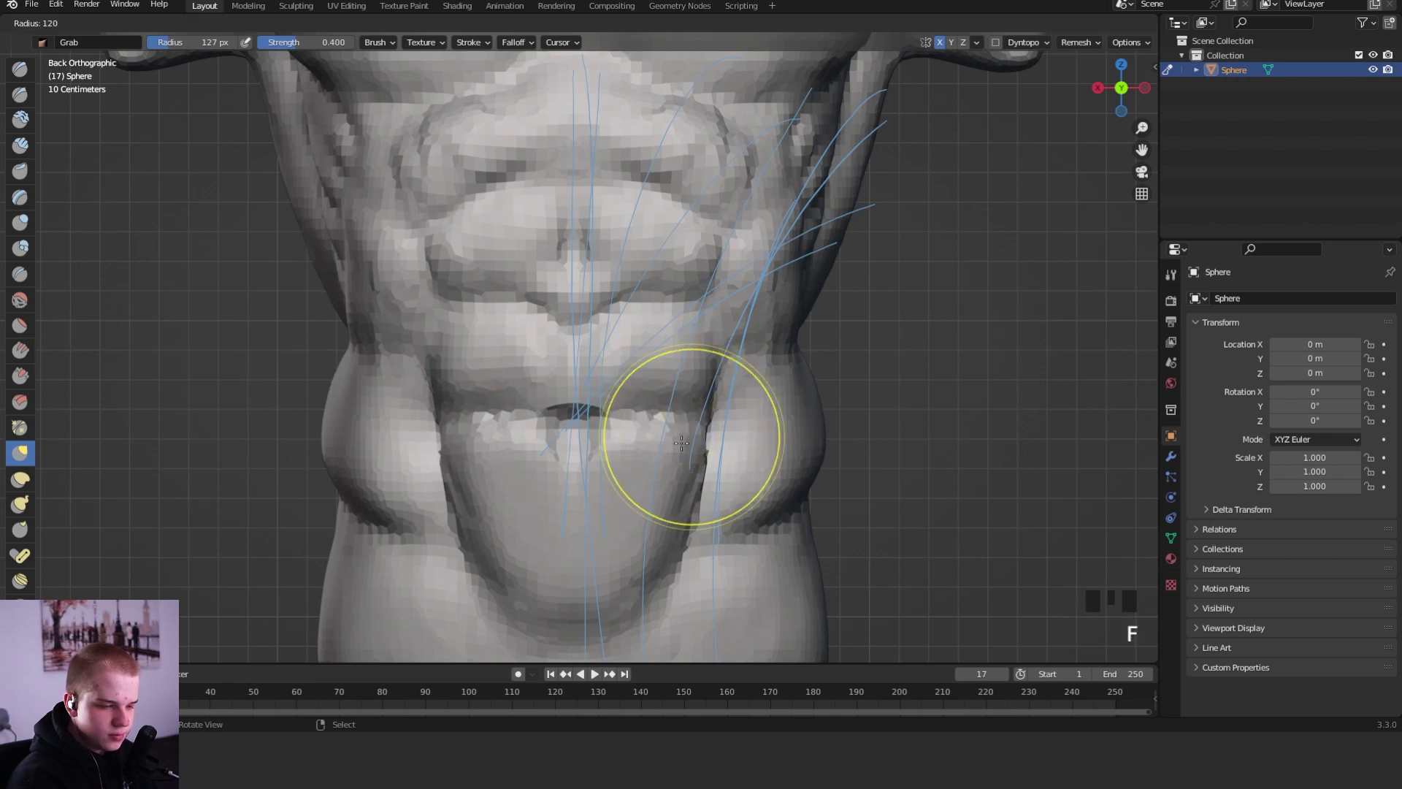
left_click(769, 437)
- Smooth the sides of the lower abdomen into the hips
middle_click_drag(660, 474, 666, 392, "shift")
key("shift+space")
left_click(654, 424)
left_click_drag(657, 437, 653, 409)
mouse_move(654, 409)
left_mouse_down("shift")
mouse_move(664, 401)
mouse_move(657, 460)
left_mouse_up("shift")
left_click_drag(657, 460, 655, 518, "shift")
- Sharpen the groove between the lower abdomen and the oblique with the Crease brush
key("shift+c")
key("f")
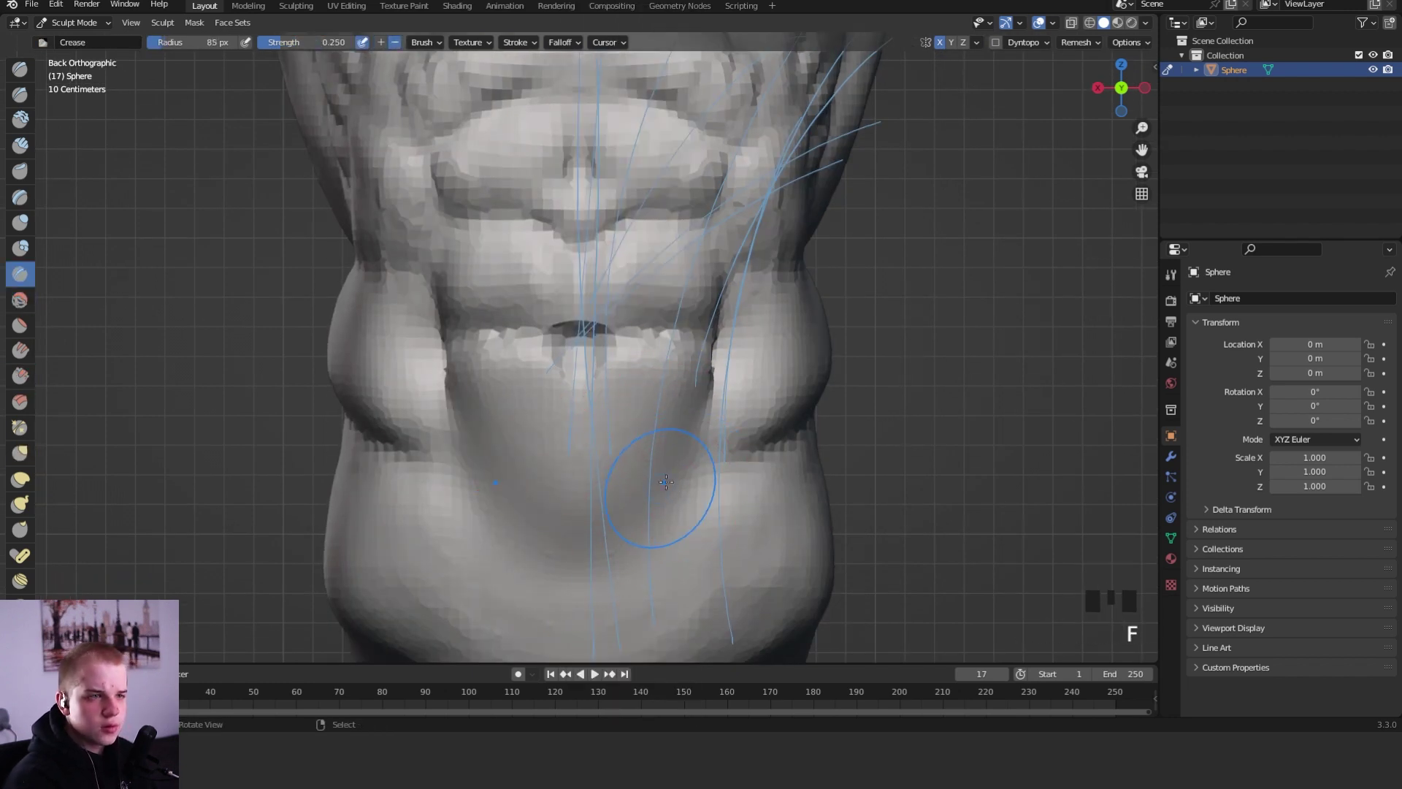
left_click(722, 483)
middle_click_drag(763, 455, 747, 420, "shift")
mouse_move(727, 428)
left_mouse_down()
mouse_move(724, 454)
mouse_move(692, 431)
left_mouse_up()
- Build up the side of the lower abdomen down toward the pelvis with Clay Strips
key("shift+space")
key("shift+2")
key("shift+space")
key("2")
key("f")
left_click(717, 413)
mouse_move(704, 380)
left_mouse_down()
mouse_move(734, 398)
mouse_move(673, 522)
left_mouse_up()
- Crease the outline of the abdominals beside the oblique at the waist
mouse_move(772, 338)
middle_mouse_down("ctrl")
mouse_move(766, 448)
mouse_move(701, 431)
middle_mouse_up("ctrl")
key("shift+c")
key("f")
left_click(712, 389)
middle_click_drag(719, 380, 719, 467, "ctrl")
middle_click_drag(720, 467, 635, 438)
middle_click_drag(636, 438, 720, 332, "shift")
left_click_drag(687, 281, 626, 323)
- Build up the lower edge of the chest muscle from the sternum toward the armpit with Clay Strips at 55 px
mouse_move(522, 325)
middle_mouse_down()
mouse_move(563, 338)
mouse_move(511, 328)
middle_mouse_up()
key("g")
key("f")
left_click(729, 307)
key("shift+space")
key("2")
mouse_move(657, 300)
middle_mouse_down()
mouse_move(706, 286)
mouse_move(699, 222)
middle_mouse_up()
key("f")
left_click(595, 211)
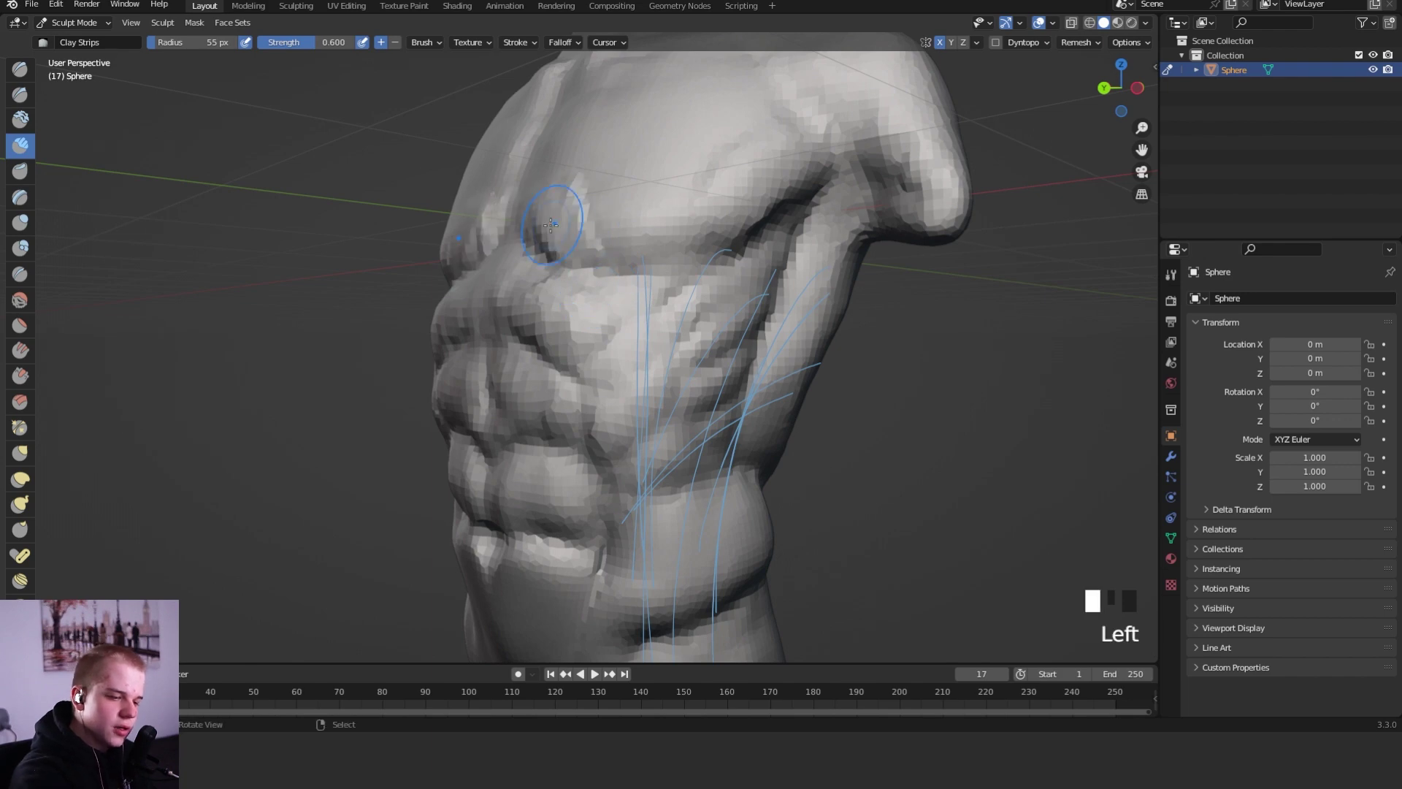
left_click_drag(553, 226, 672, 247)
middle_click_drag(670, 237, 690, 329, "shift")
left_click_drag(687, 327, 771, 296)
left_click_drag(663, 308, 670, 306)
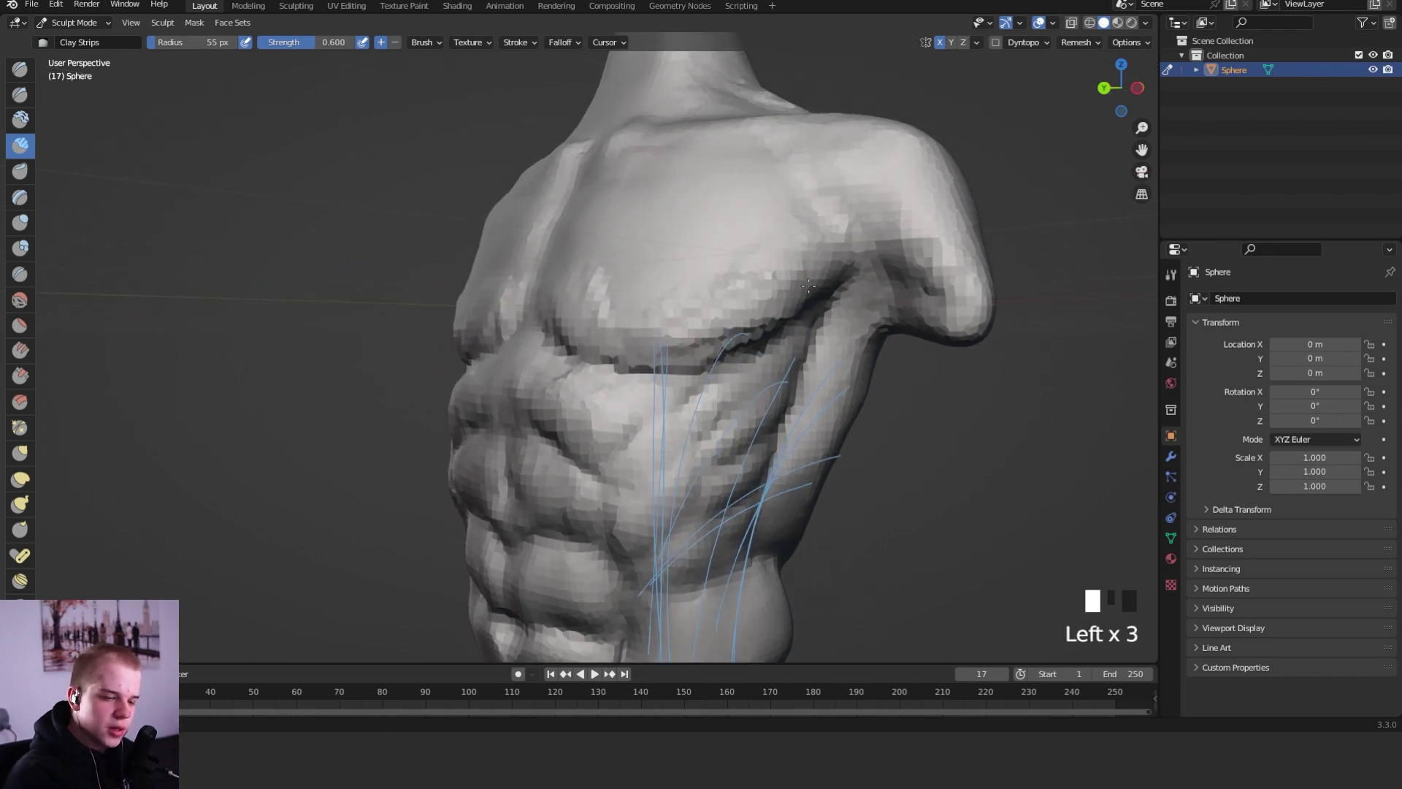
- Thicken the outer edge of the chest muscle near the armpit with Clay Strips at 55 px
middle_click_drag(808, 285, 829, 341)
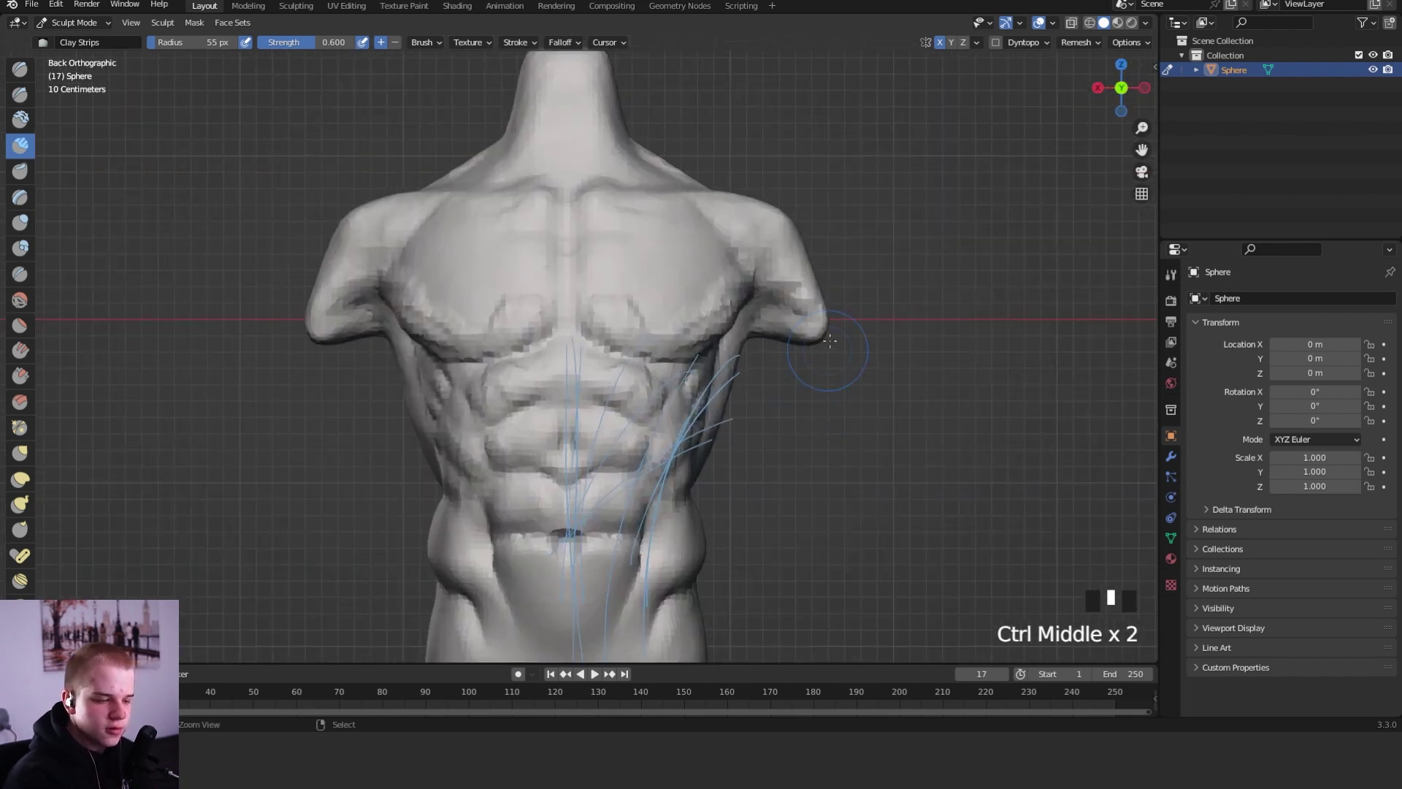
left_click_drag(745, 279, 715, 301)
mouse_move(773, 264)
middle_mouse_down("shift")
mouse_move(717, 371)
mouse_move(723, 325)
middle_mouse_up("shift")
left_click_drag(701, 365, 699, 386)
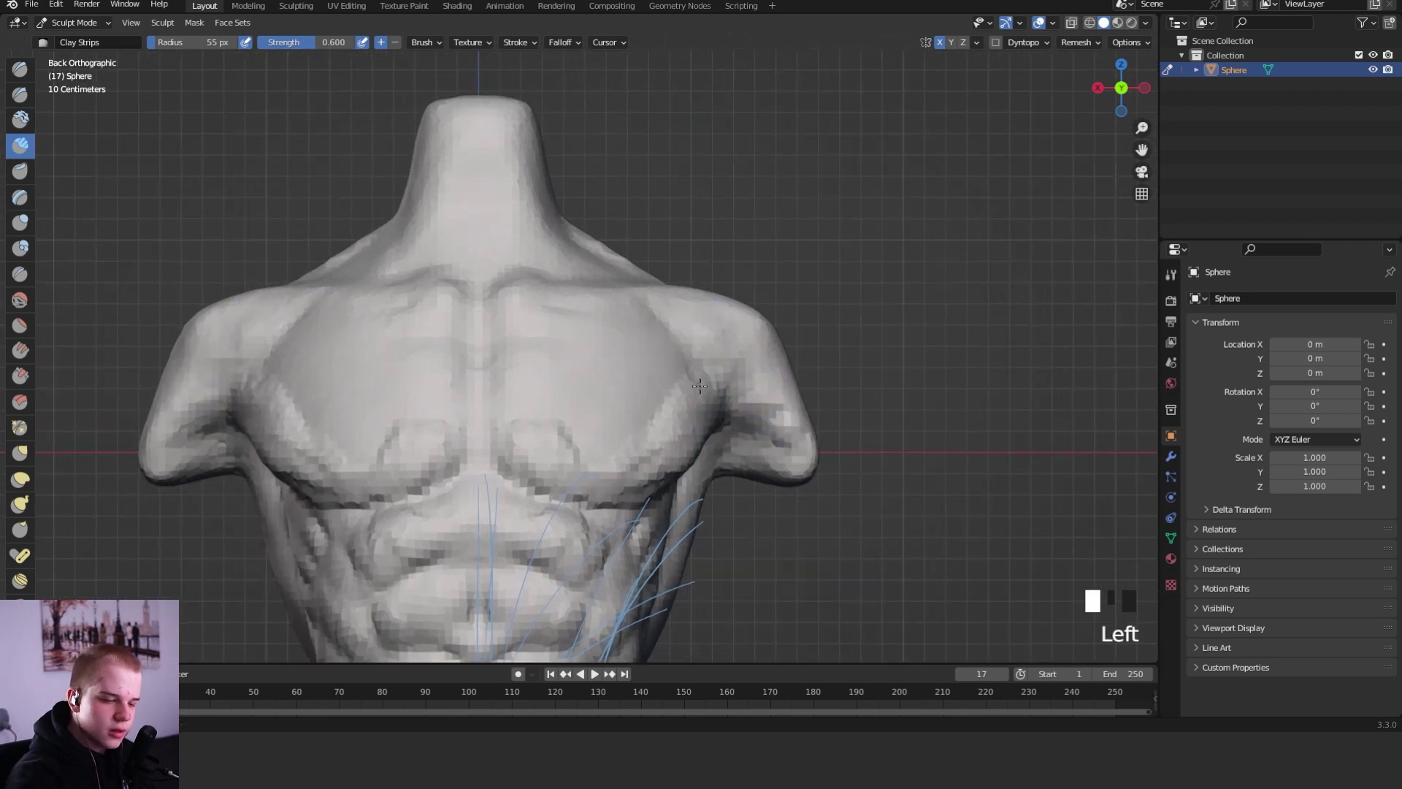
- Crease the border between the chest muscle and the front of the shoulder at 39 px
key("f")
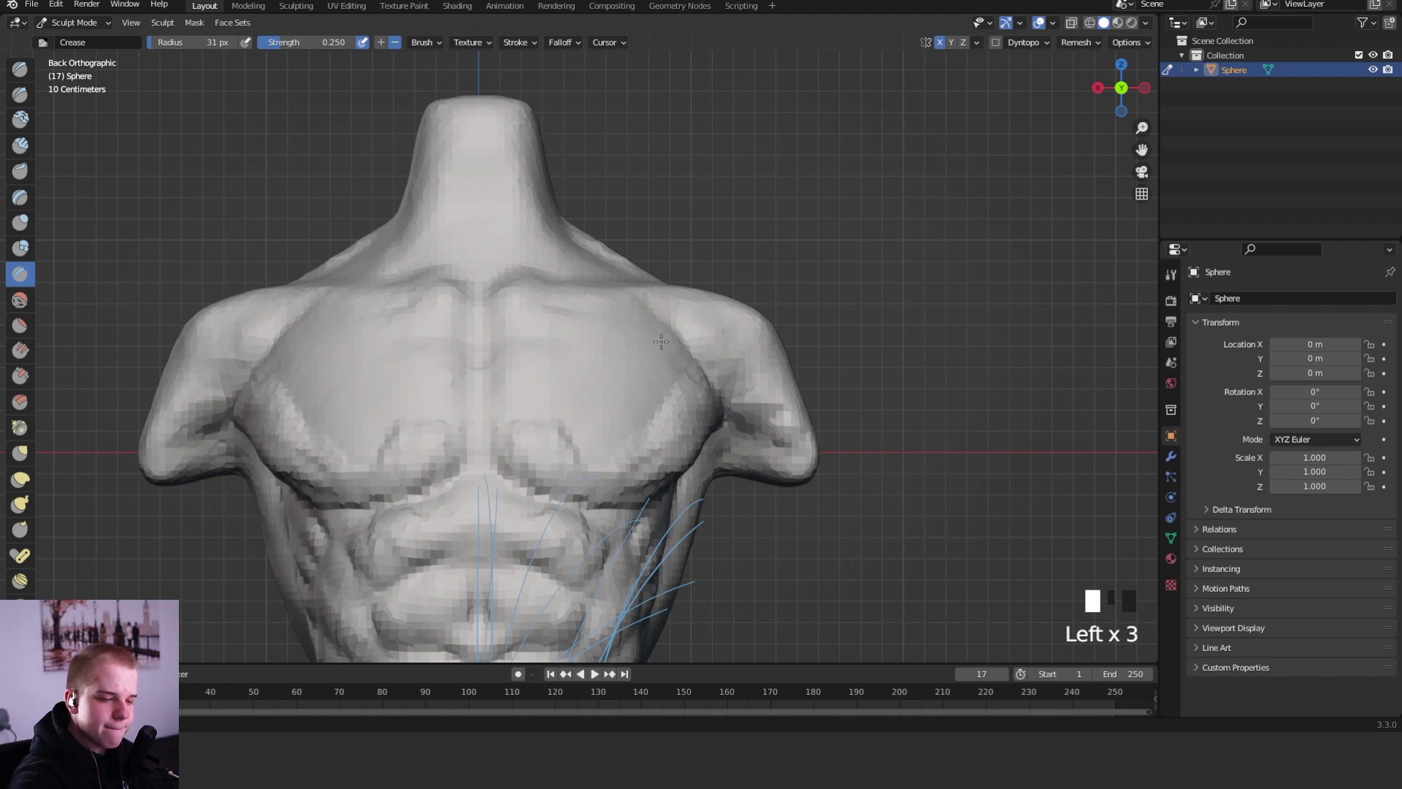
key("f")
left_click(704, 364)
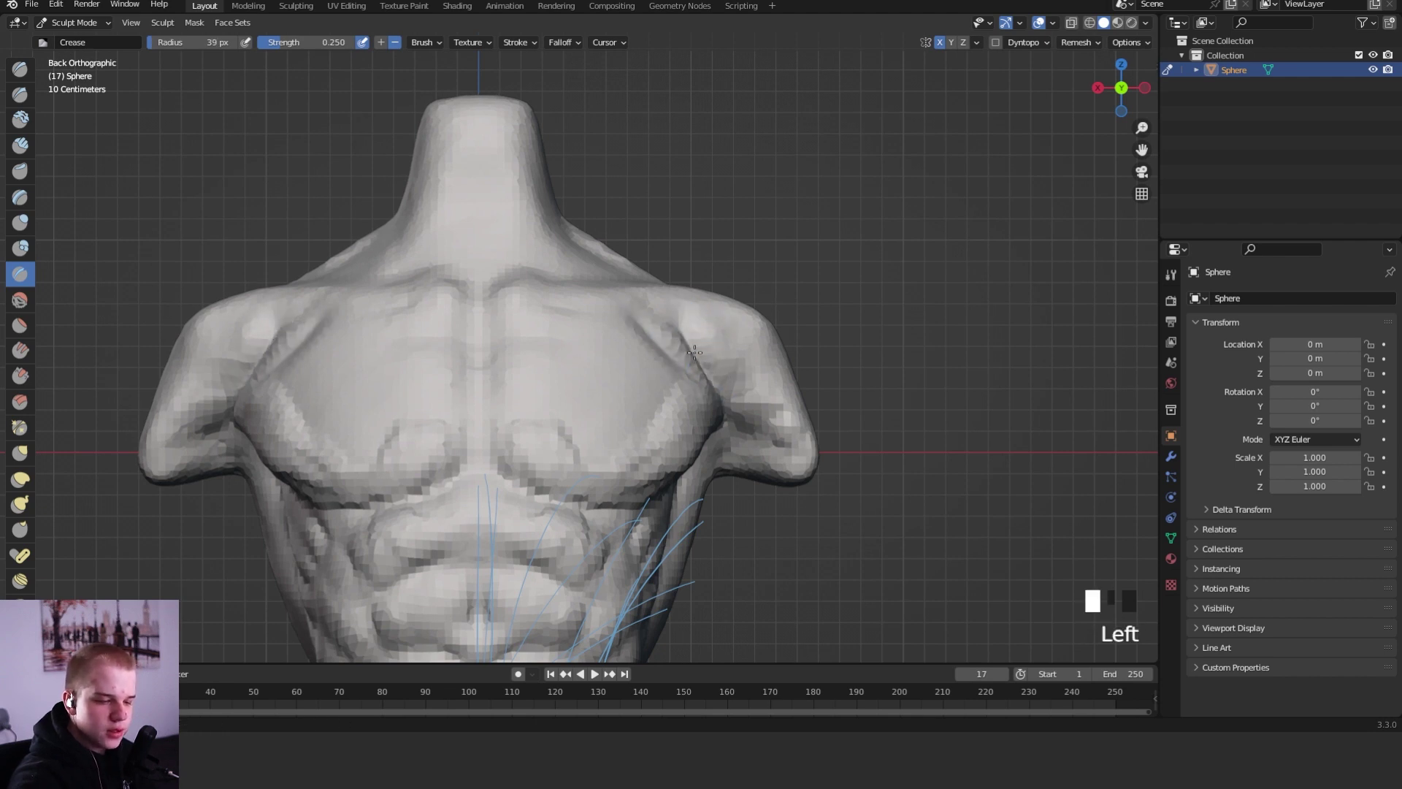
- Carve the groove between the chest and the shoulder with inverted Clay Strips at 50 px
mouse_move(705, 321)
middle_mouse_down()
mouse_move(689, 291)
mouse_move(667, 324)
mouse_move(642, 287)
mouse_move(755, 372)
mouse_move(760, 282)
middle_mouse_up()
left_click(691, 294)
left_click(642, 289)
left_click_drag(717, 314, 713, 327, "ctrl")
mouse_move(705, 367)
middle_mouse_down("alt")
mouse_move(736, 369)
mouse_move(721, 359)
middle_mouse_up("alt")
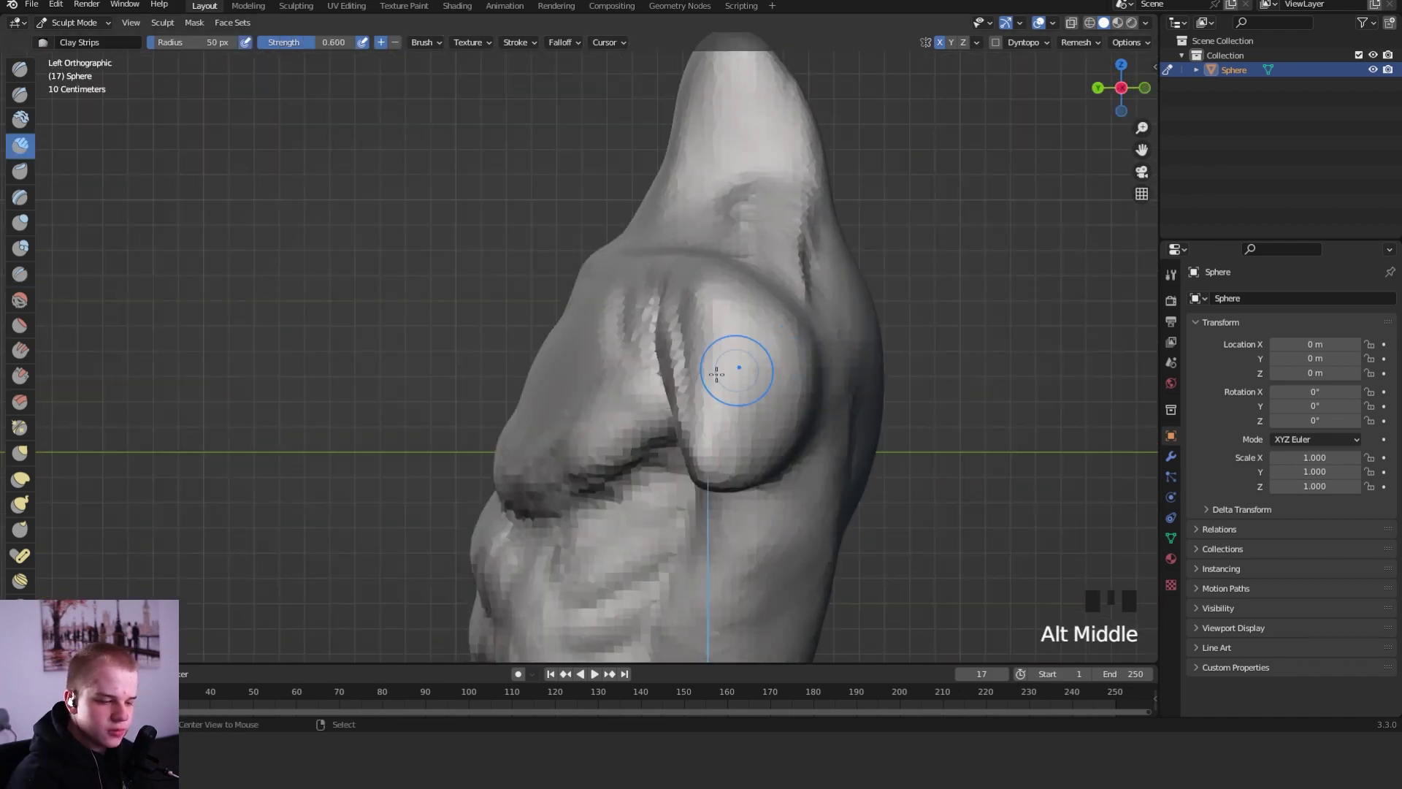
- Deepen the hollow between the upper chest and the shoulder with inverted Clay Strips at 30 px
key("f")
left_click(711, 360)
left_click_drag(586, 296, 595, 297, "ctrl")
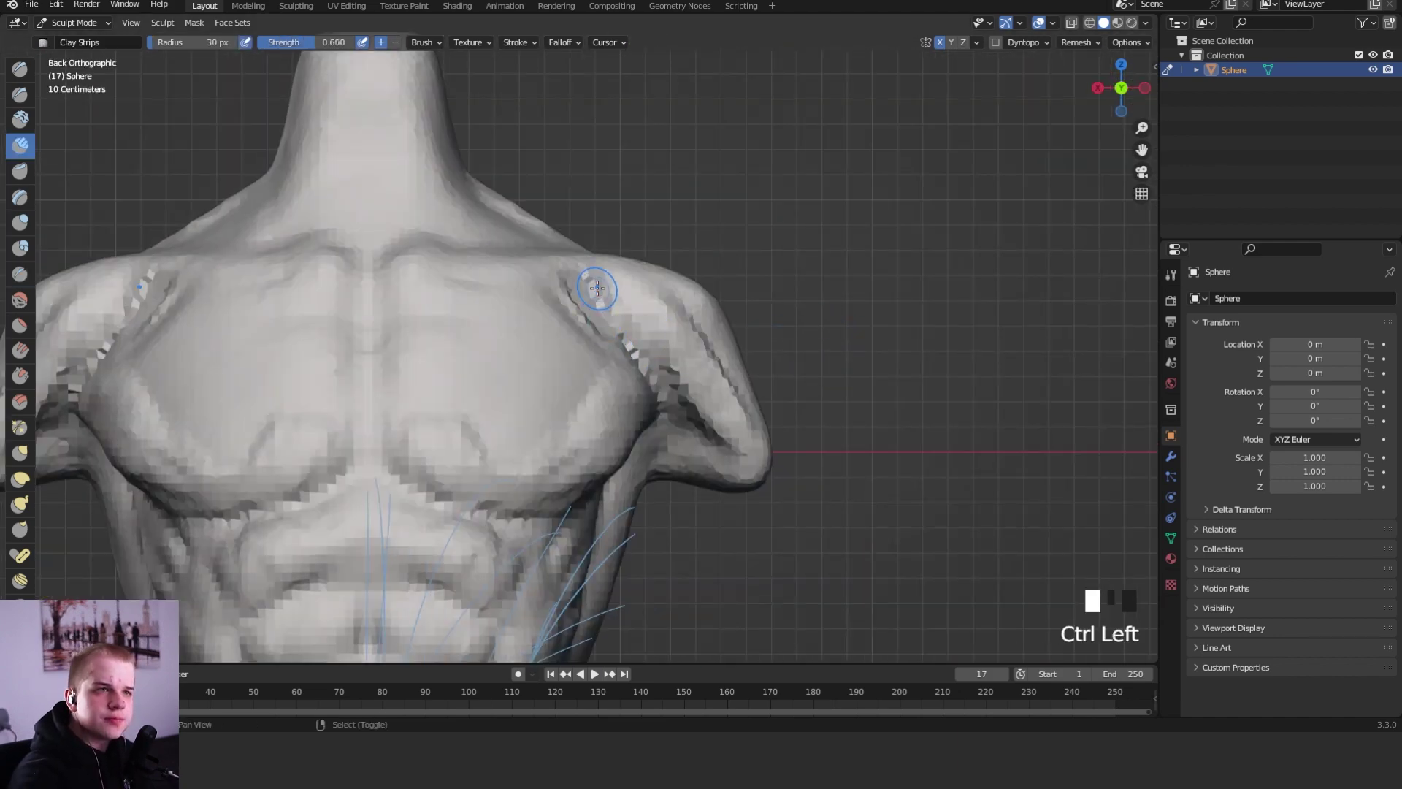
middle_click_drag(594, 297, 595, 322, "ctrl")
left_click(596, 388, "ctrl")
left_click_drag(596, 389, 601, 371, "ctrl")
left_click_drag(604, 387, 569, 354, "ctrl")
- Build up the front of the shoulder muscle beside the chest groove with Clay Strips at 57 px
key("f")
left_click(720, 372)
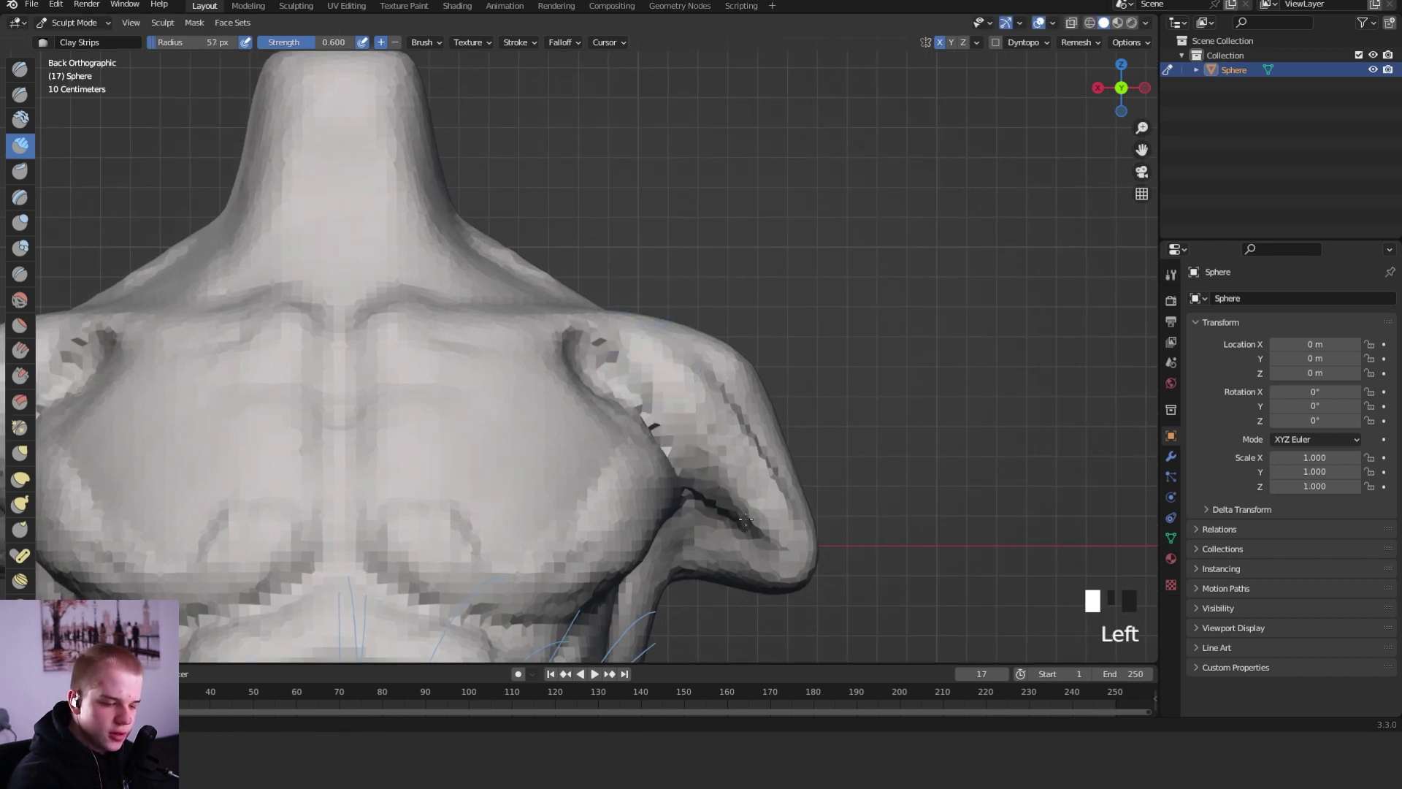
left_click_drag(653, 361, 688, 453)
- Refine the rim and depth of the hollow below the outer collarbone with Clay Strips at 26 and 23 px
key("f")
key("f")
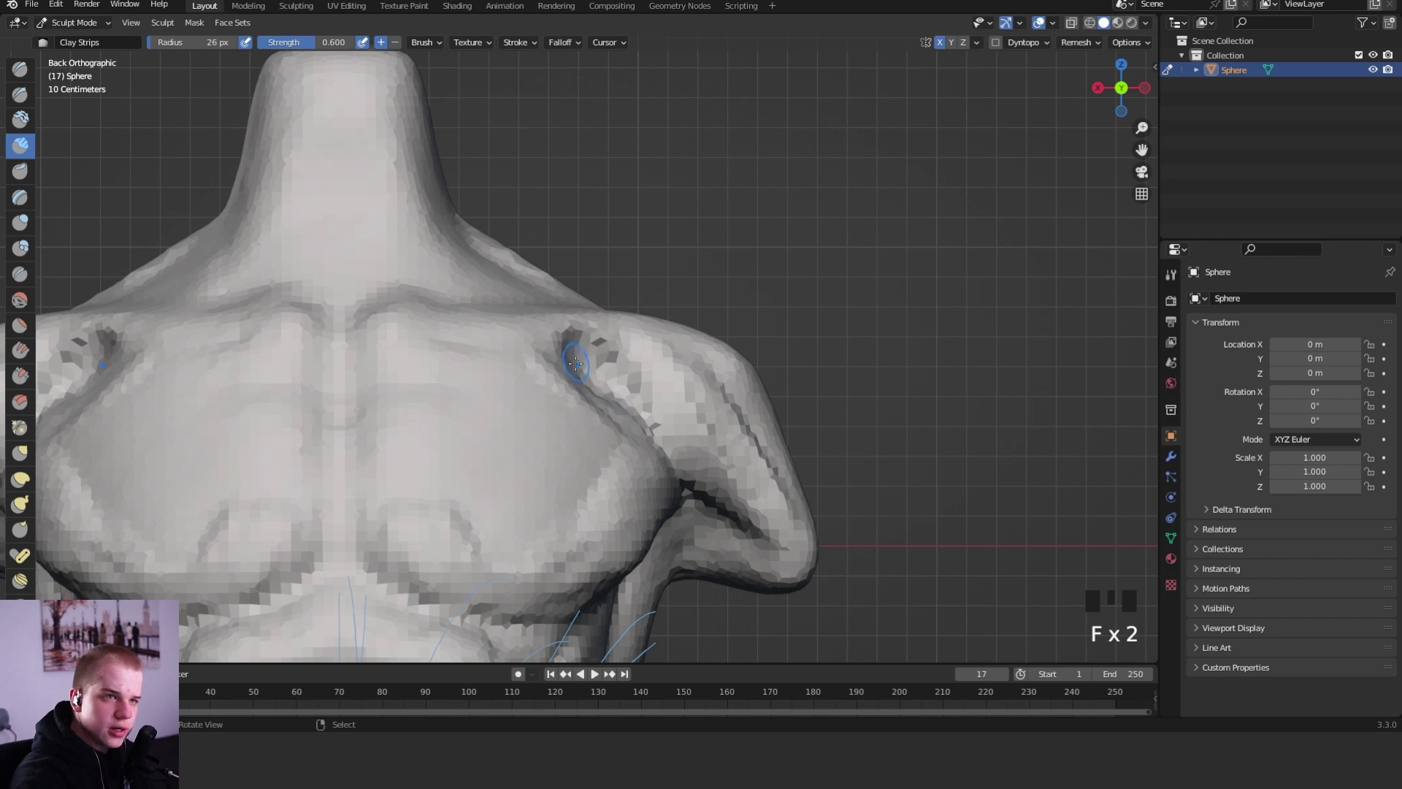
left_click_drag(576, 373, 587, 383)
middle_click_drag(625, 379, 693, 444)
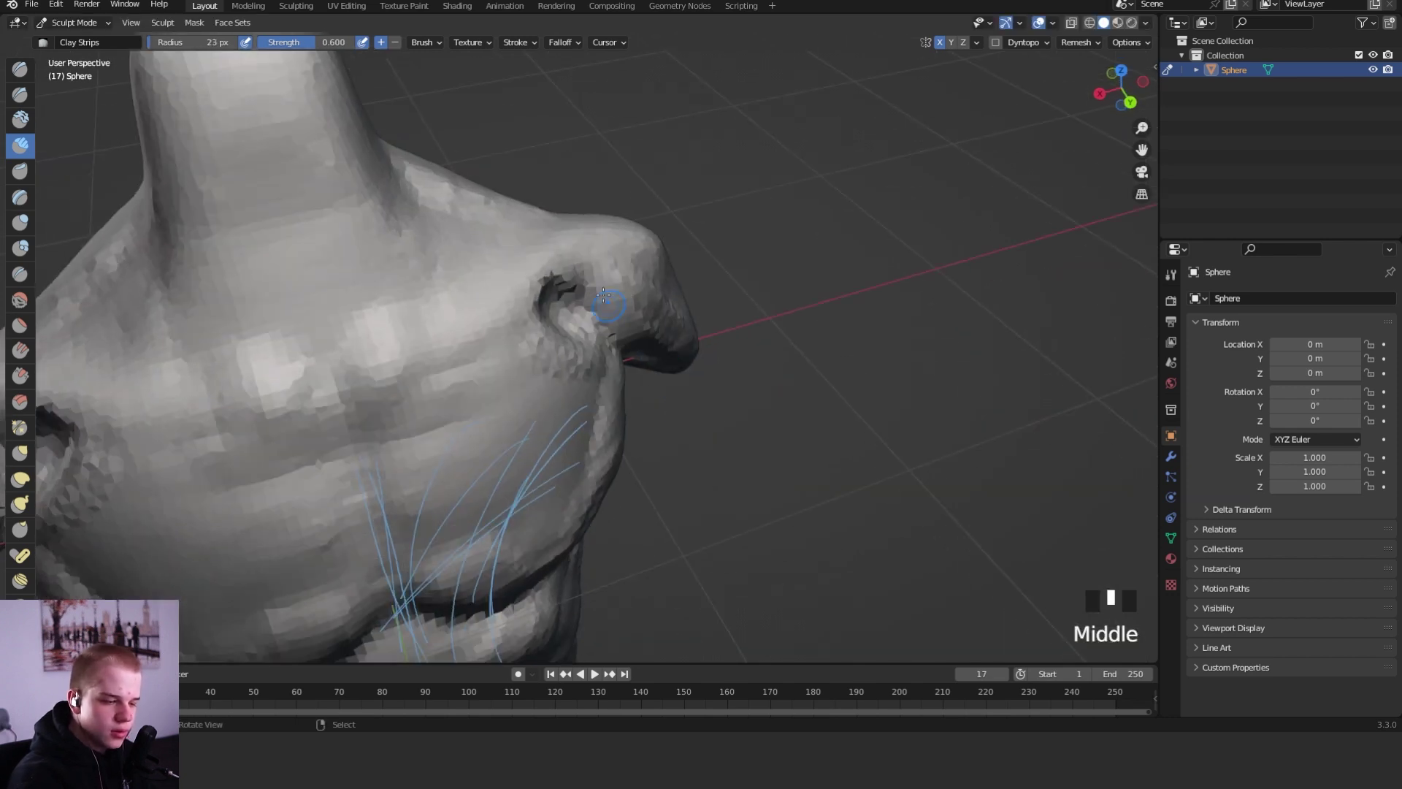
left_click_drag(554, 258, 528, 295)
mouse_move(569, 282)
middle_mouse_down("shift")
mouse_move(646, 344)
mouse_move(547, 322)
middle_mouse_up("shift")
left_click(574, 299, "ctrl")
- Build up the collarbone toward the shoulder with Clay Strips at 47 px, undo the last stroke and smooth the area
left_click(455, 395)
key("f")
mouse_move(466, 517)
left_mouse_down()
mouse_move(473, 493)
mouse_move(518, 576)
left_mouse_up()
left_click(498, 418)
middle_click_drag(560, 422, 603, 463)
left_click_drag(553, 367, 548, 433)
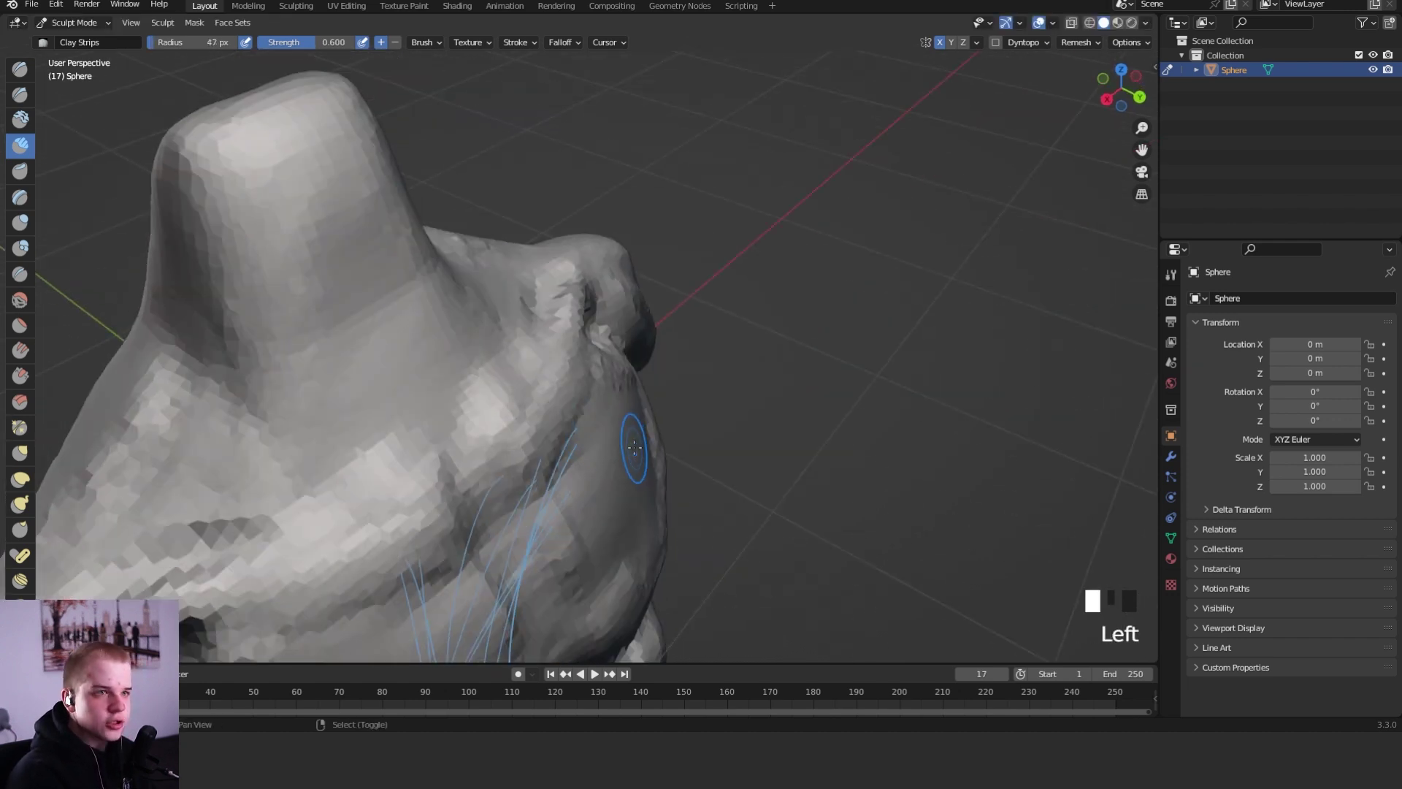
key("ctrl+z")
key("f")
left_click(561, 395, "shift")
- Sharpen the hollow beside the shoulder and the collarbone's edge with the Crease brush at 41 px
middle_click_drag(561, 395, 595, 314)
key("shift+c")
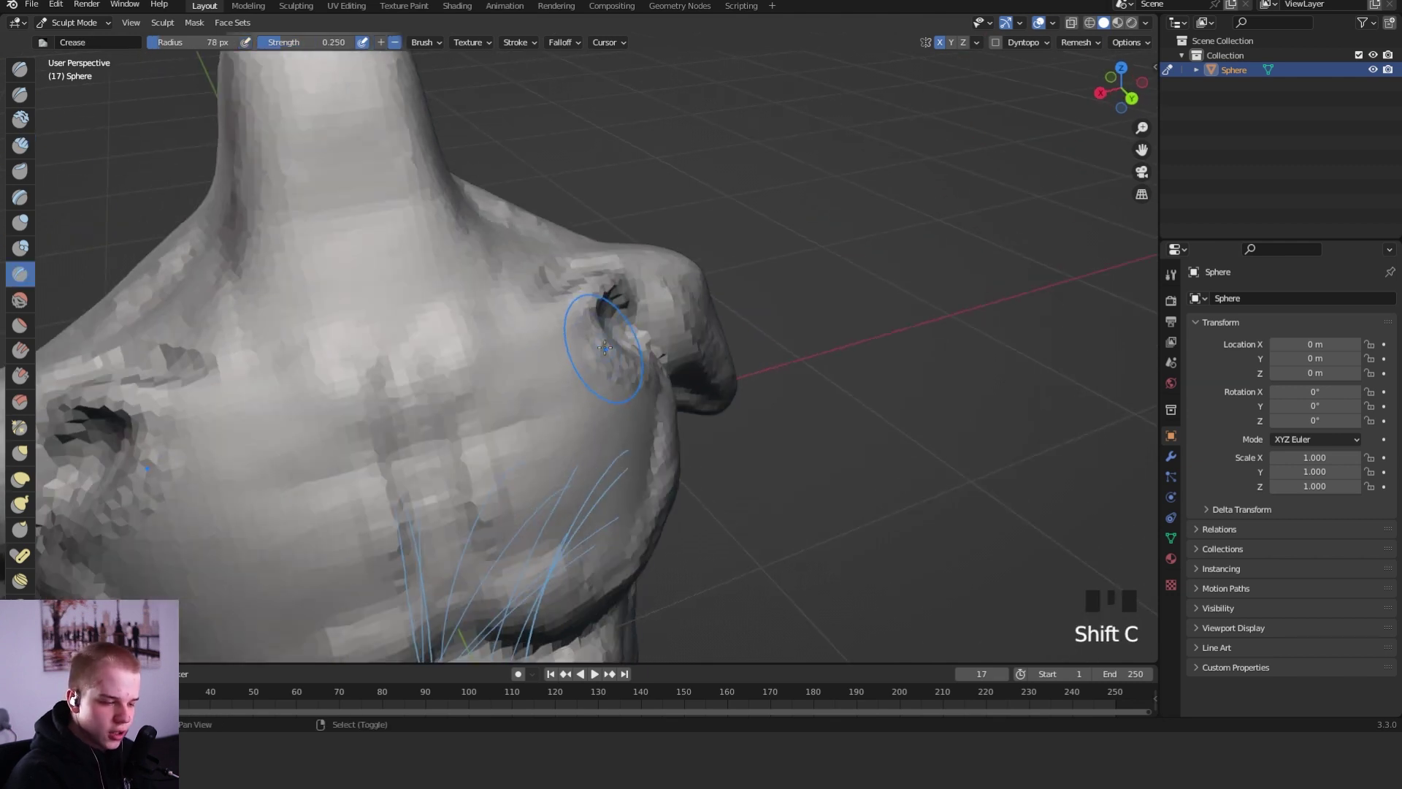
key("f")
key("f")
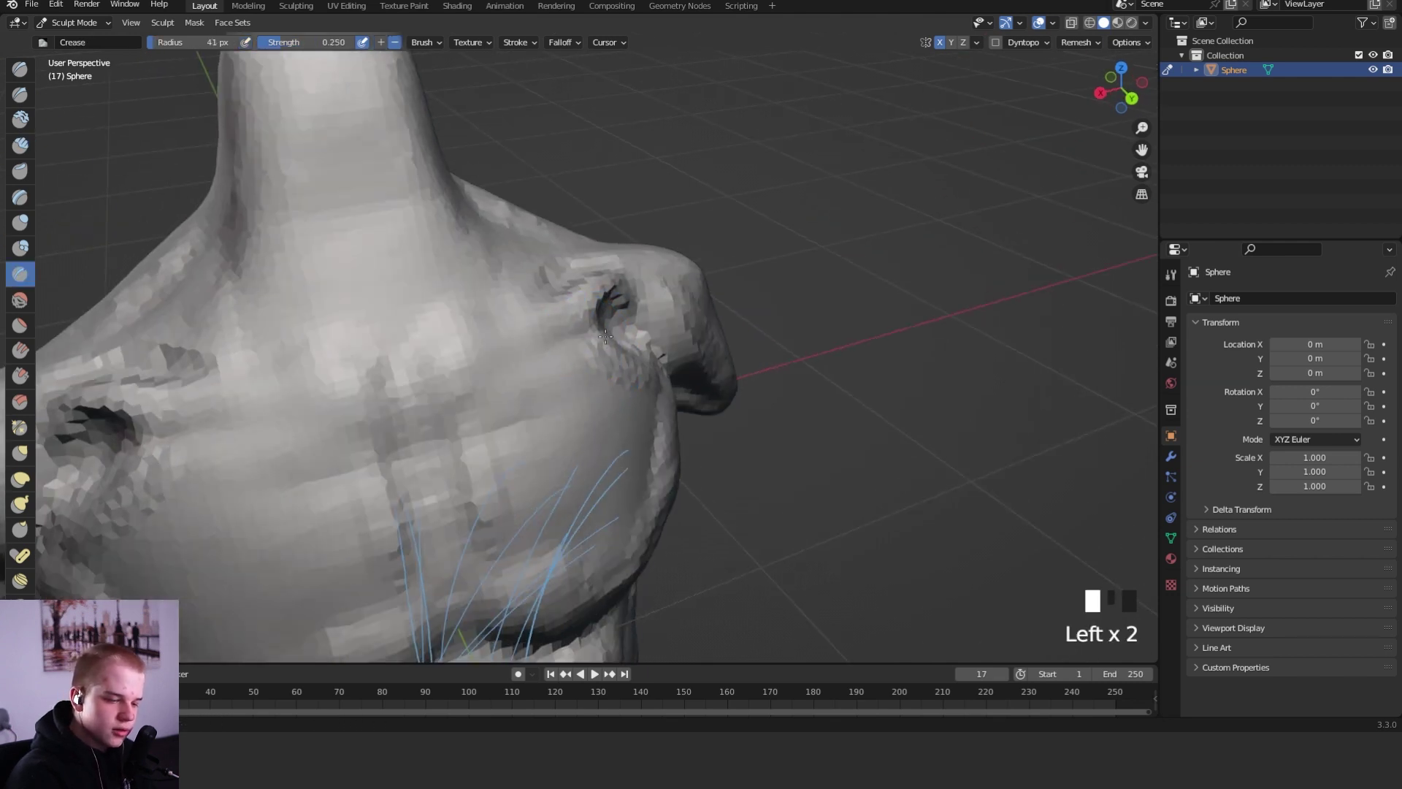
mouse_move(584, 324)
middle_mouse_down()
mouse_move(713, 326)
mouse_move(657, 344)
middle_mouse_up()
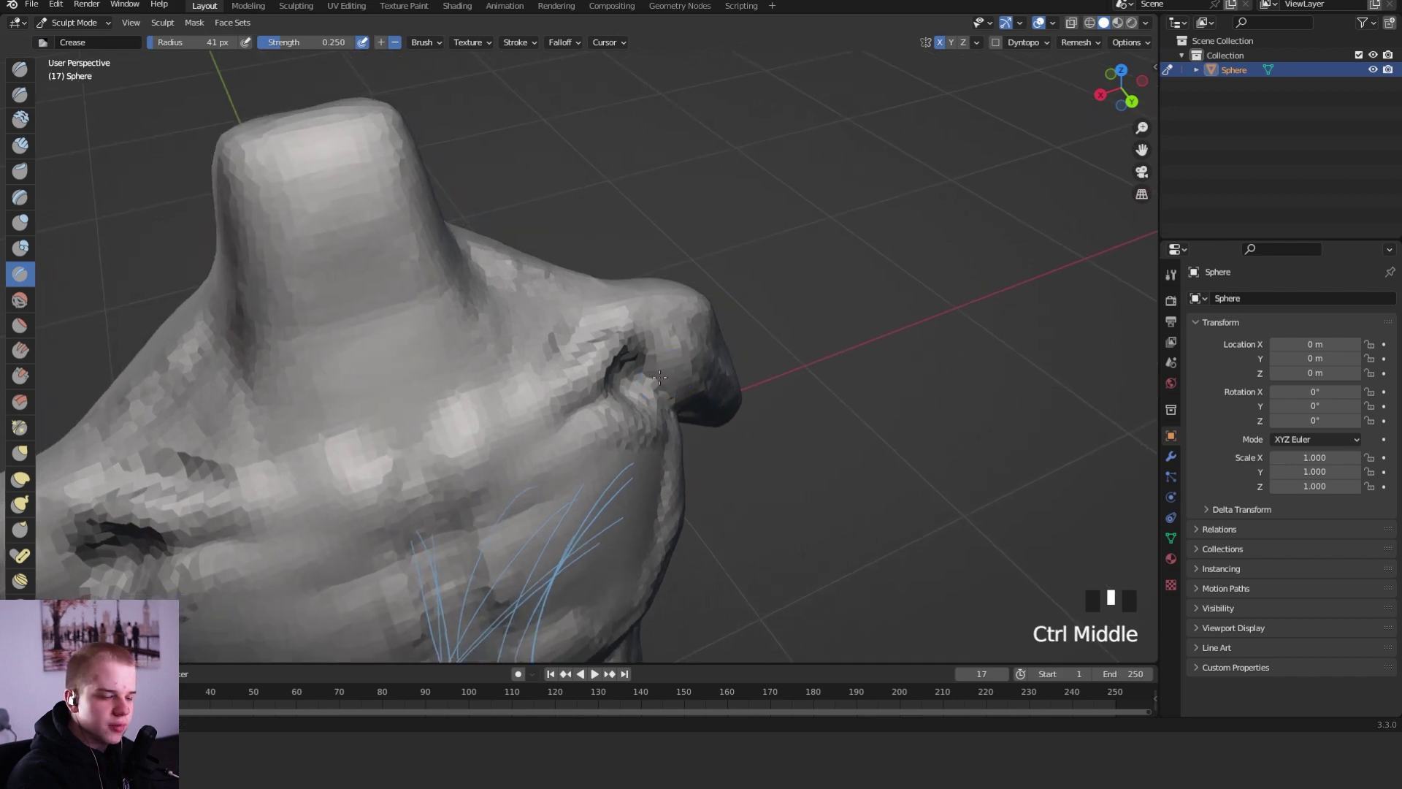
left_click(557, 359)
mouse_move(558, 359)
left_mouse_down()
mouse_move(440, 426)
mouse_move(547, 373)
left_mouse_up()
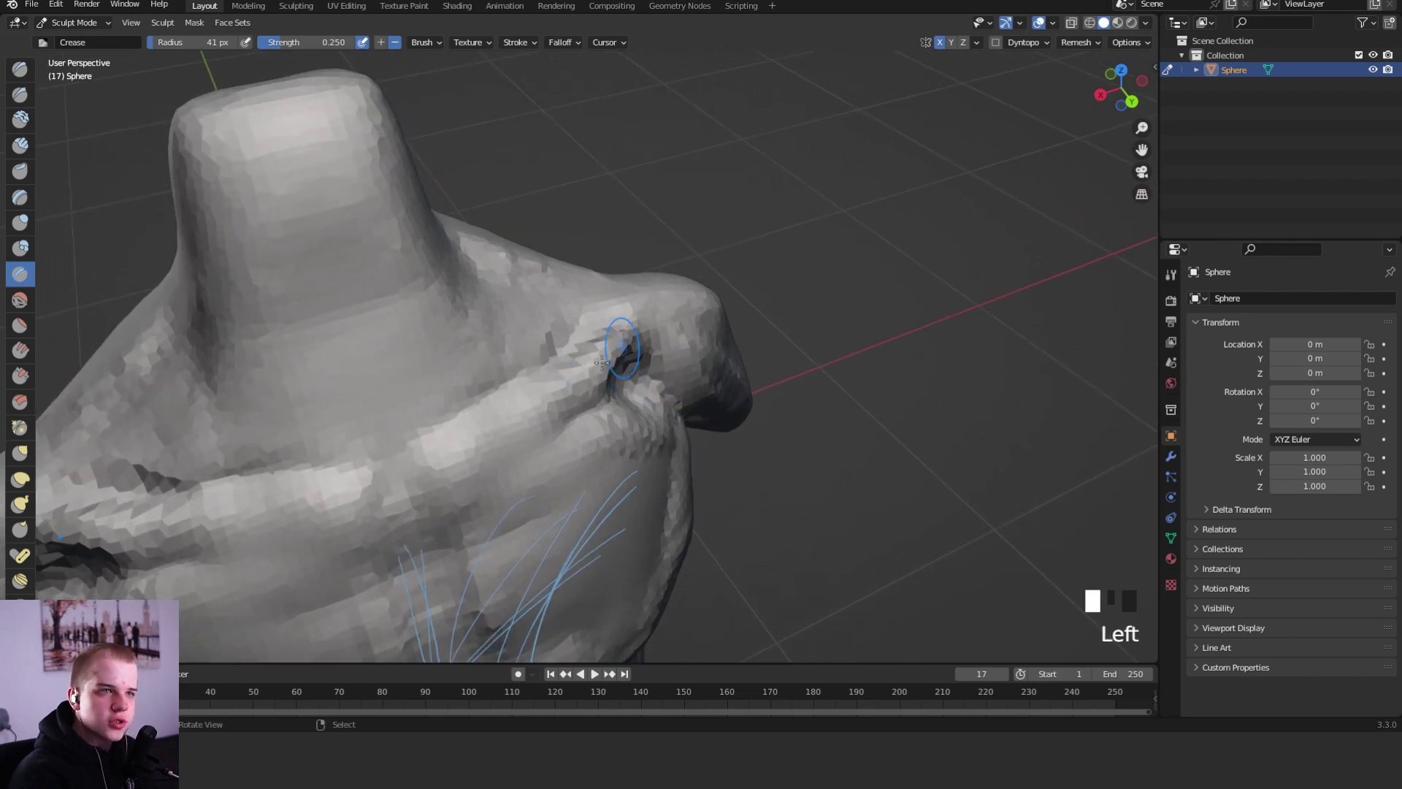
- Smooth the hollow between the collarbone, chest and shoulder
mouse_move(602, 363)
middle_mouse_down("alt")
mouse_move(689, 263)
mouse_move(642, 313)
middle_mouse_up("alt")
left_click_drag(642, 313, 642, 344, "shift")
middle_click_drag(641, 344, 658, 329, "shift")
- Pull the sides of the lower pelvis into shape with the Grab brush at 191 px
key("g")
key("f")
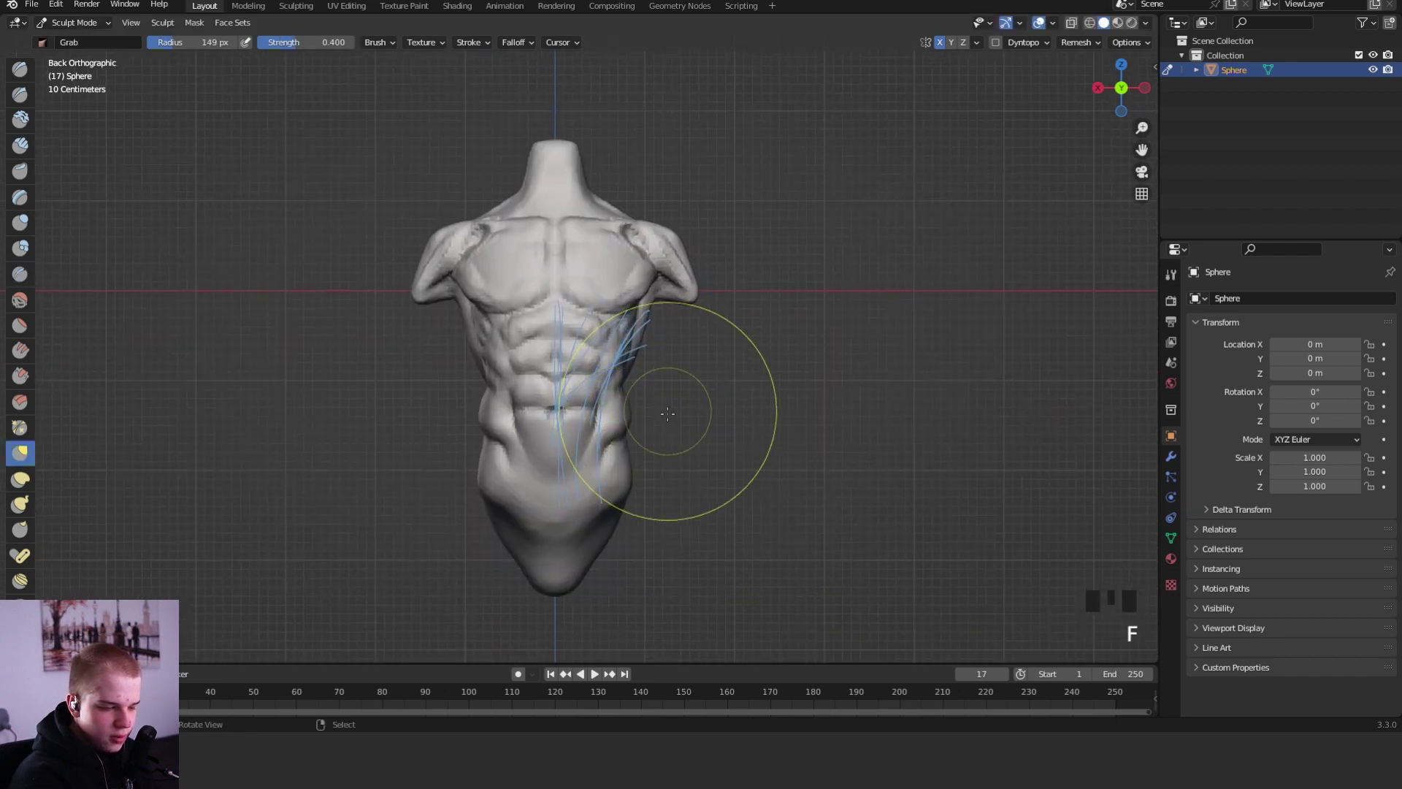
left_click(693, 420)
left_click_drag(622, 523, 603, 525)
left_click_drag(596, 542, 566, 557)
left_click_drag(593, 547, 576, 552)
left_click_drag(579, 572, 593, 539)
- Crease the front edge of the latissimus on the side of the torso below the armpit at 63 px
mouse_move(723, 401)
middle_mouse_down()
mouse_move(668, 385)
mouse_move(487, 382)
mouse_move(726, 335)
mouse_move(764, 398)
mouse_move(771, 326)
middle_mouse_up()
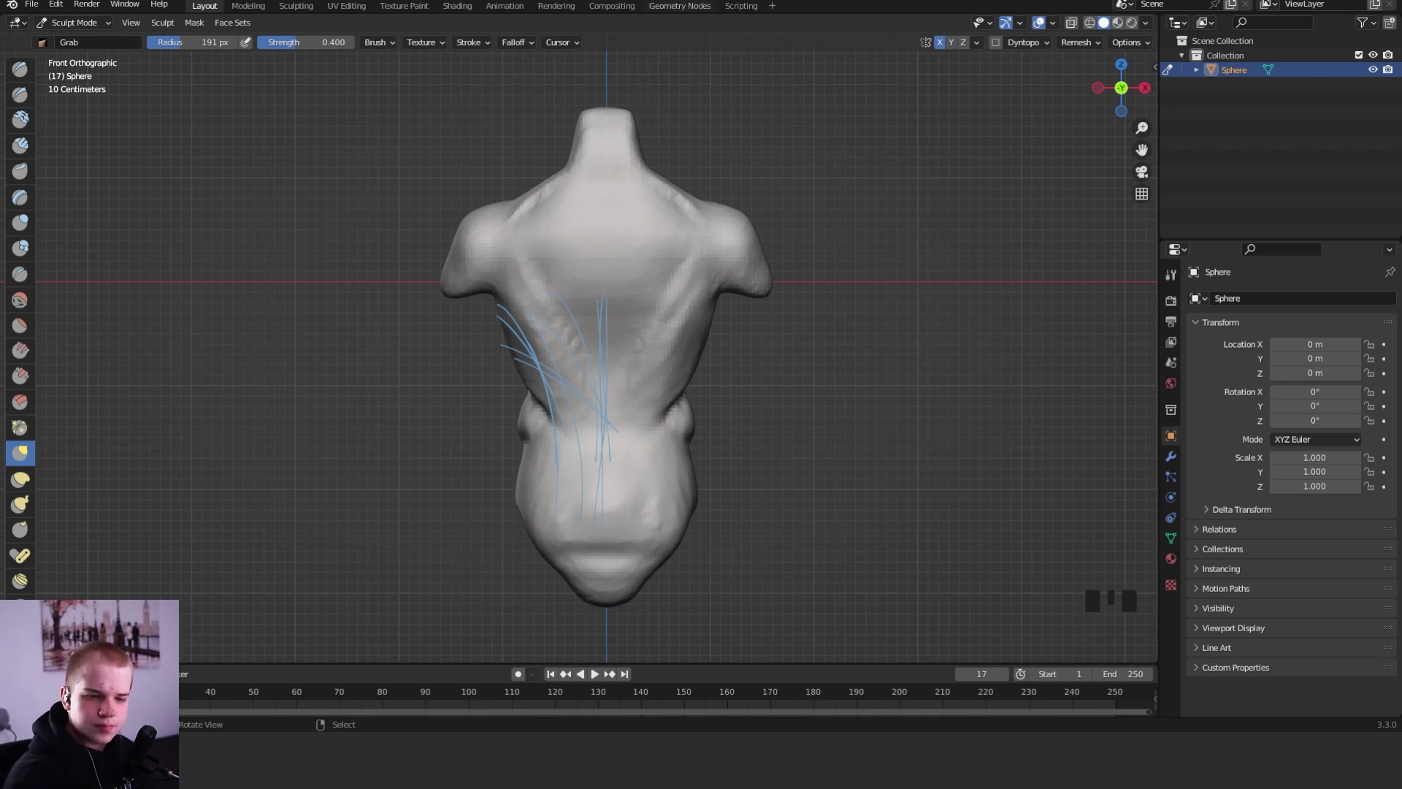
middle_click_drag(727, 389, 736, 398)
middle_click_drag(736, 398, 742, 390, "ctrl")
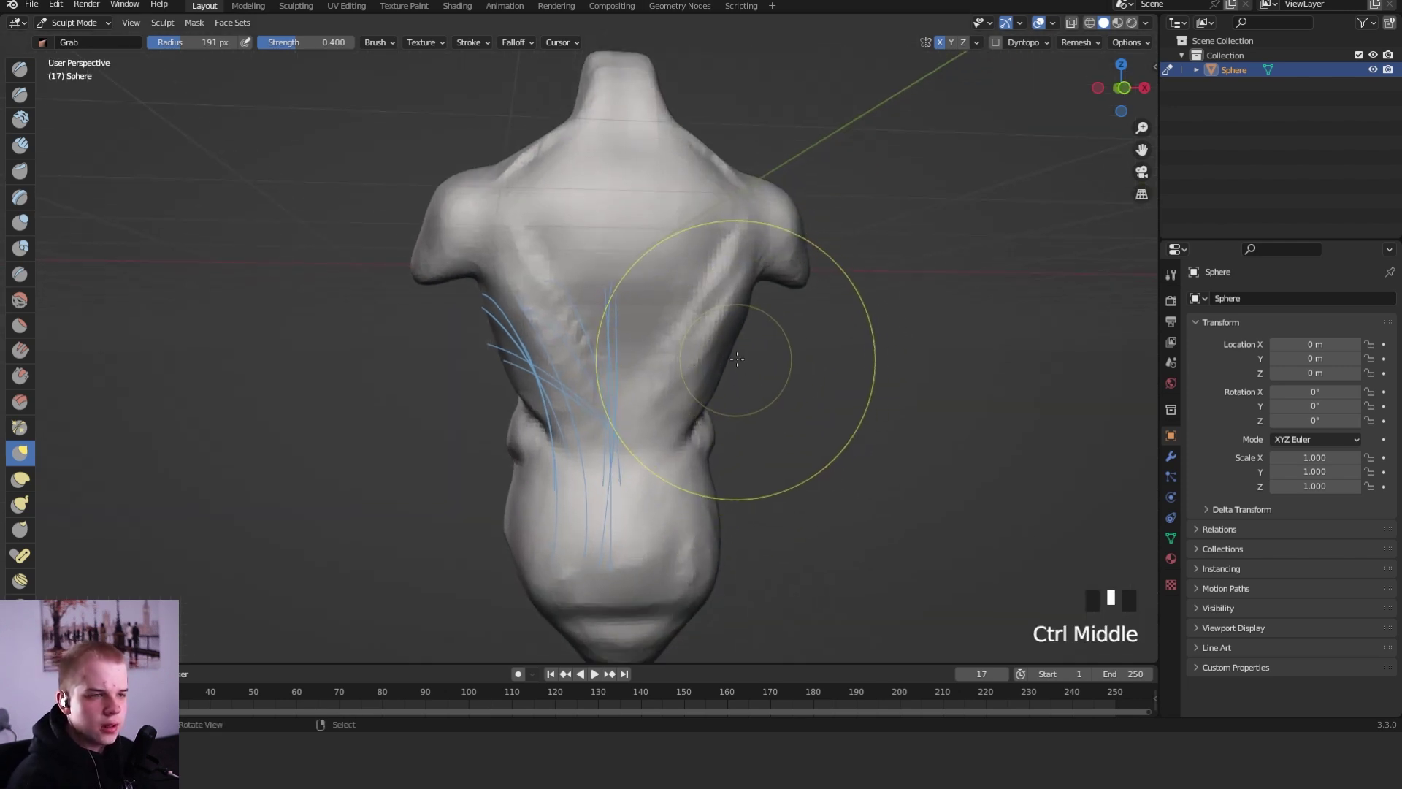
middle_click_drag(829, 362, 781, 360, "alt")
mouse_move(782, 360)
middle_mouse_down("alt")
mouse_move(708, 357)
mouse_move(896, 353)
middle_mouse_up("alt")
mouse_move(785, 388)
middle_mouse_down("shift")
mouse_move(820, 372)
mouse_move(804, 336)
middle_mouse_up("shift")
key("shift+c")
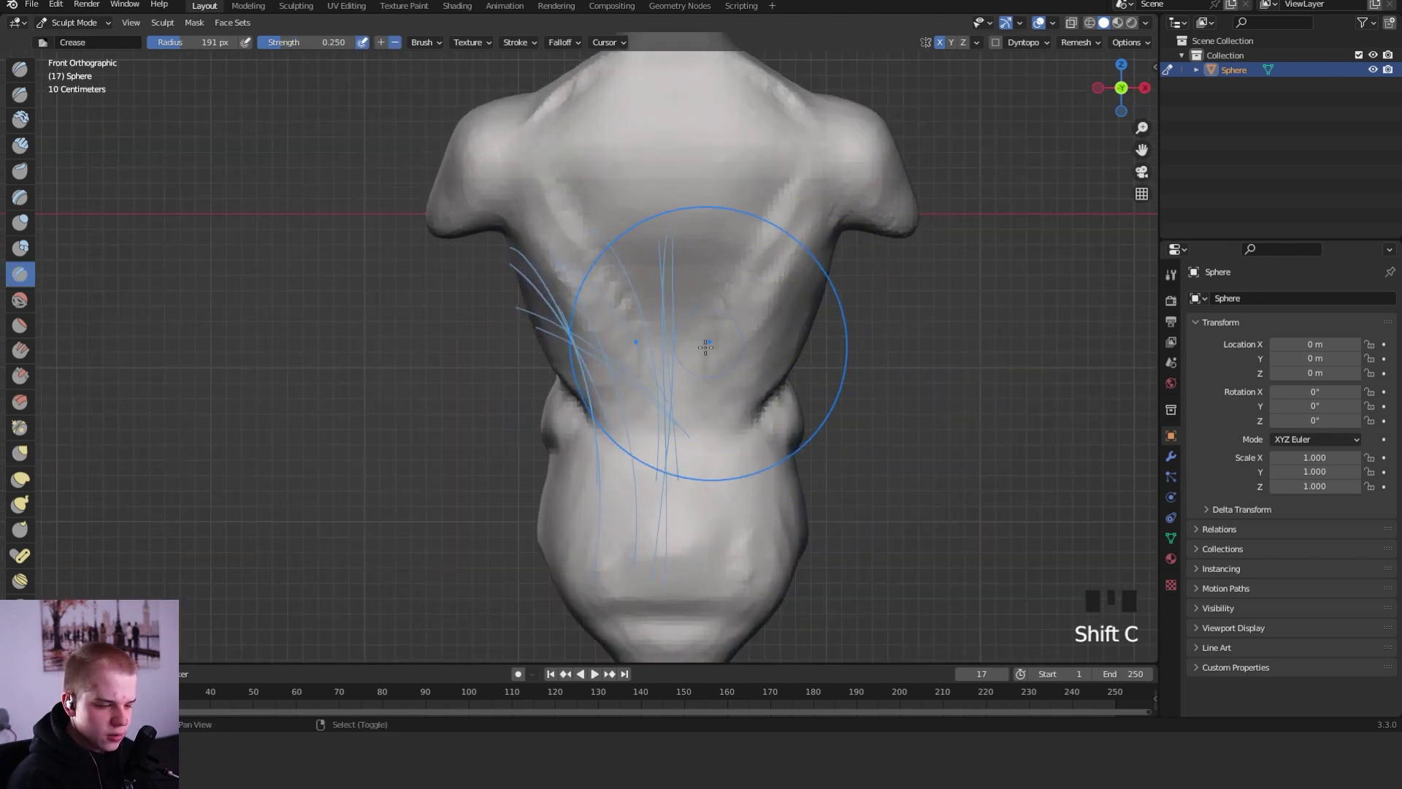
key("f")
mouse_move(693, 352)
middle_mouse_down("shift")
mouse_move(710, 377)
mouse_move(666, 267)
mouse_move(673, 318)
middle_mouse_up("shift")
key("f")
key("g")
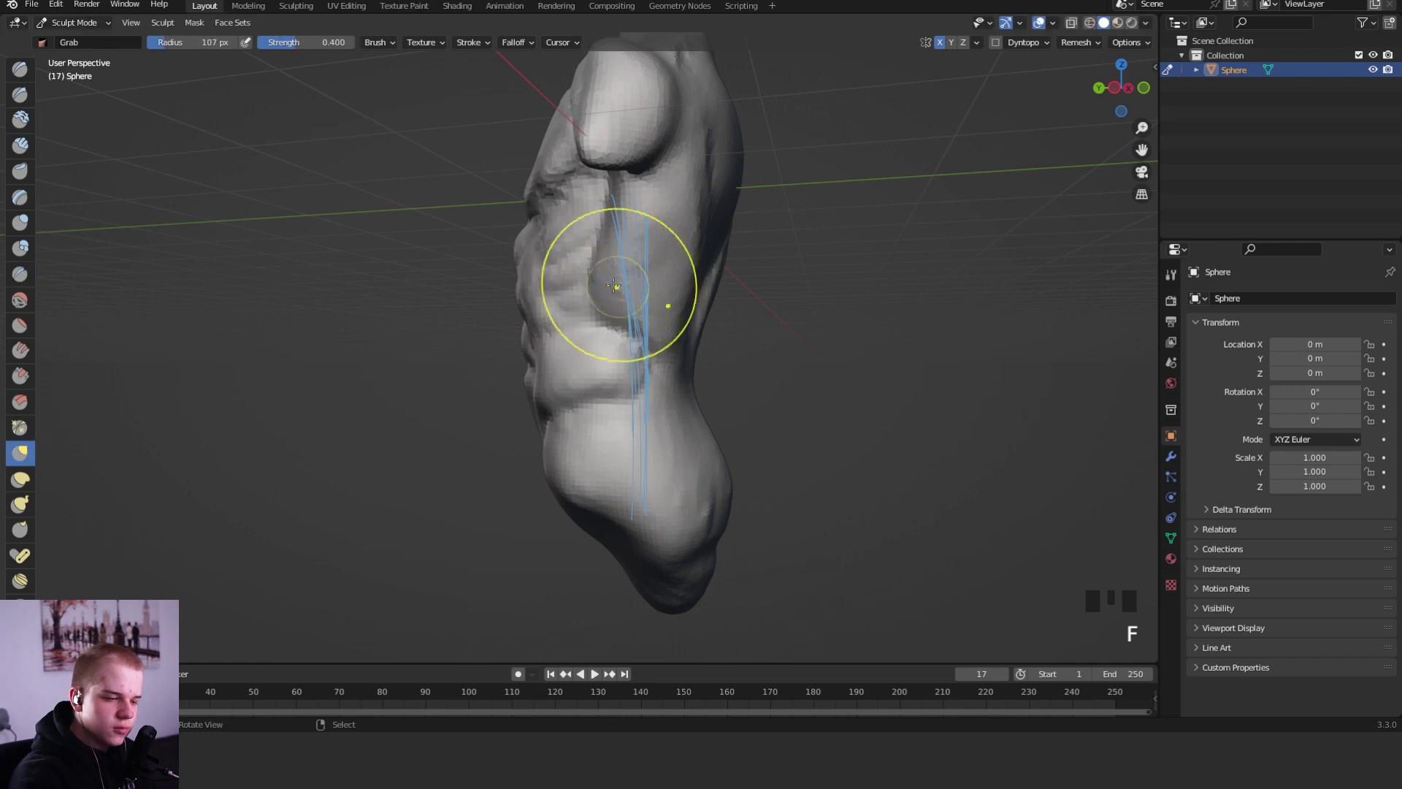
key("shift+c")
left_click(597, 207)
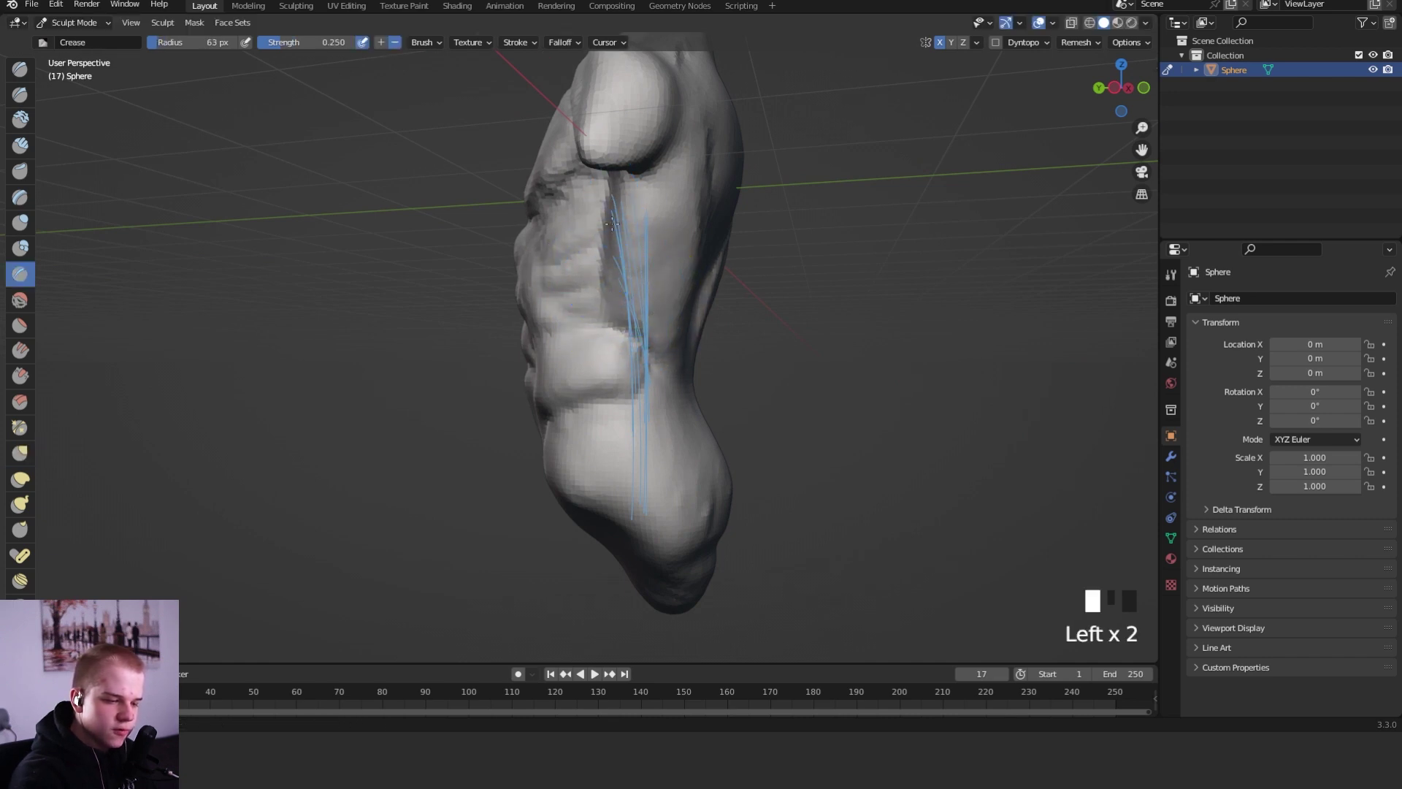
- Define the lower edges of the latissimus as an inverted V over the lower back with the Crease brush at 66 px
middle_click_drag(688, 420, 657, 292)
middle_click_drag(658, 292, 853, 288, "alt")
key("f")
left_click(635, 379)
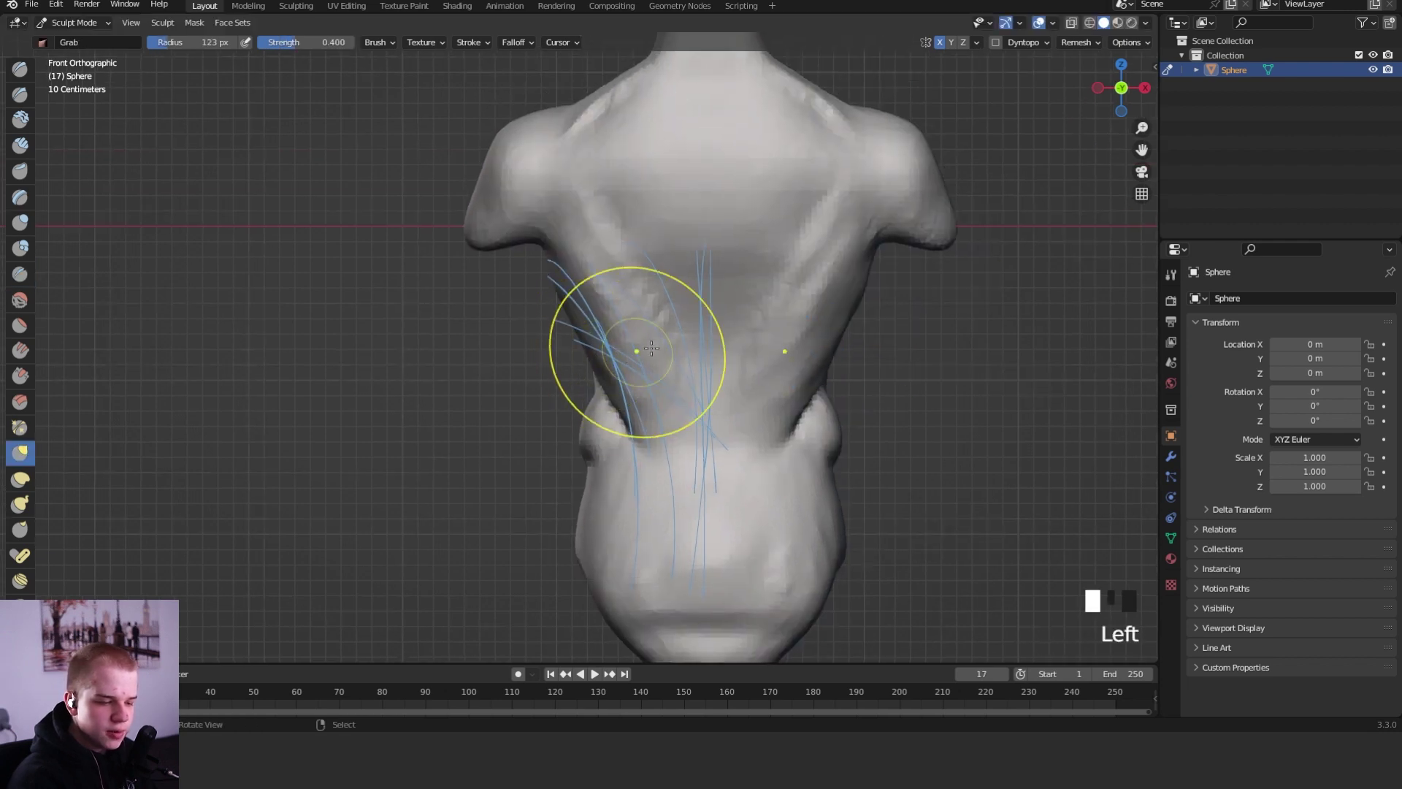
key("f")
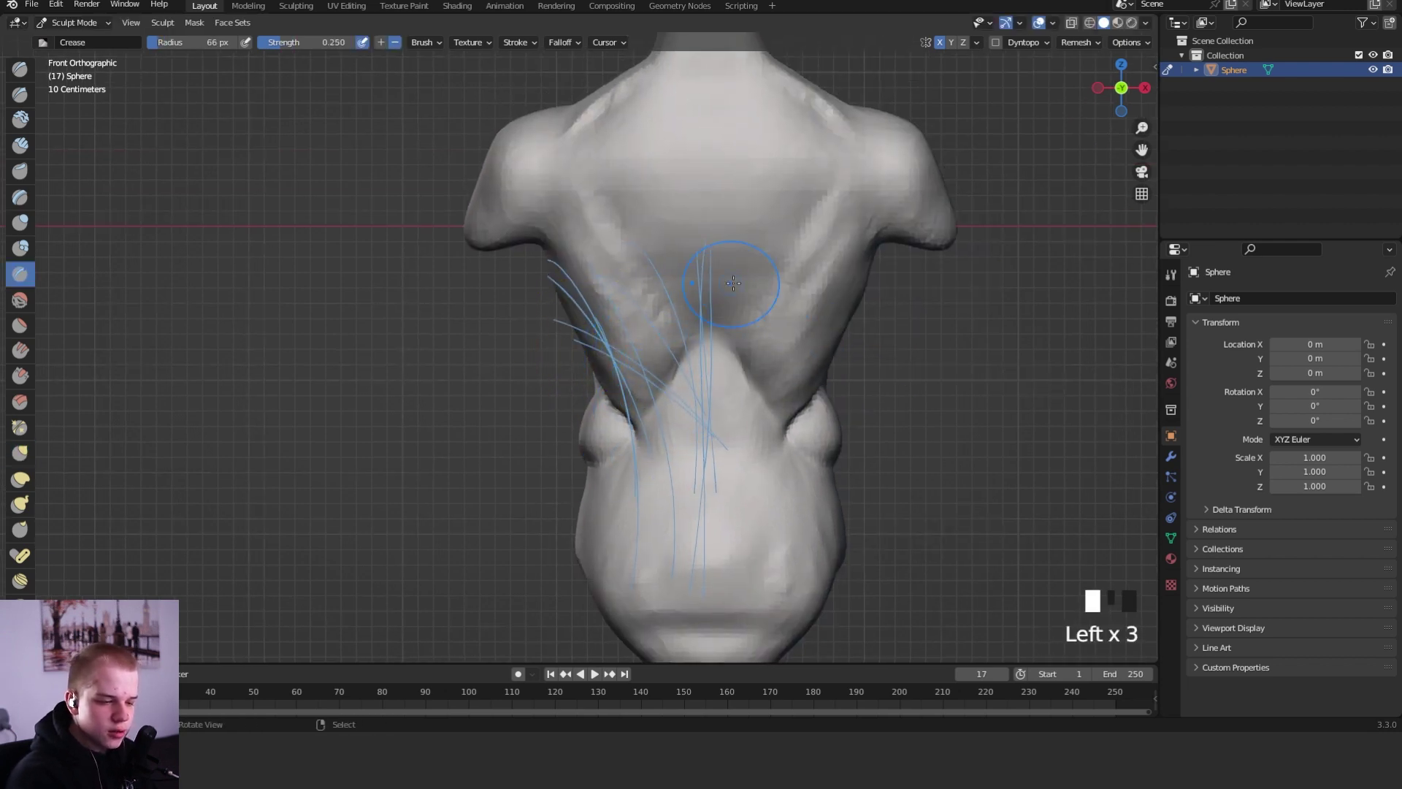
- Adjust the back of the waist where the latissimus meets the oblique with the Grab brush at 103 px
key("f")
middle_click_drag(693, 430, 714, 382, "shift")
key("g")
key("f")
left_click(701, 358)
left_click_drag(644, 358, 640, 354)
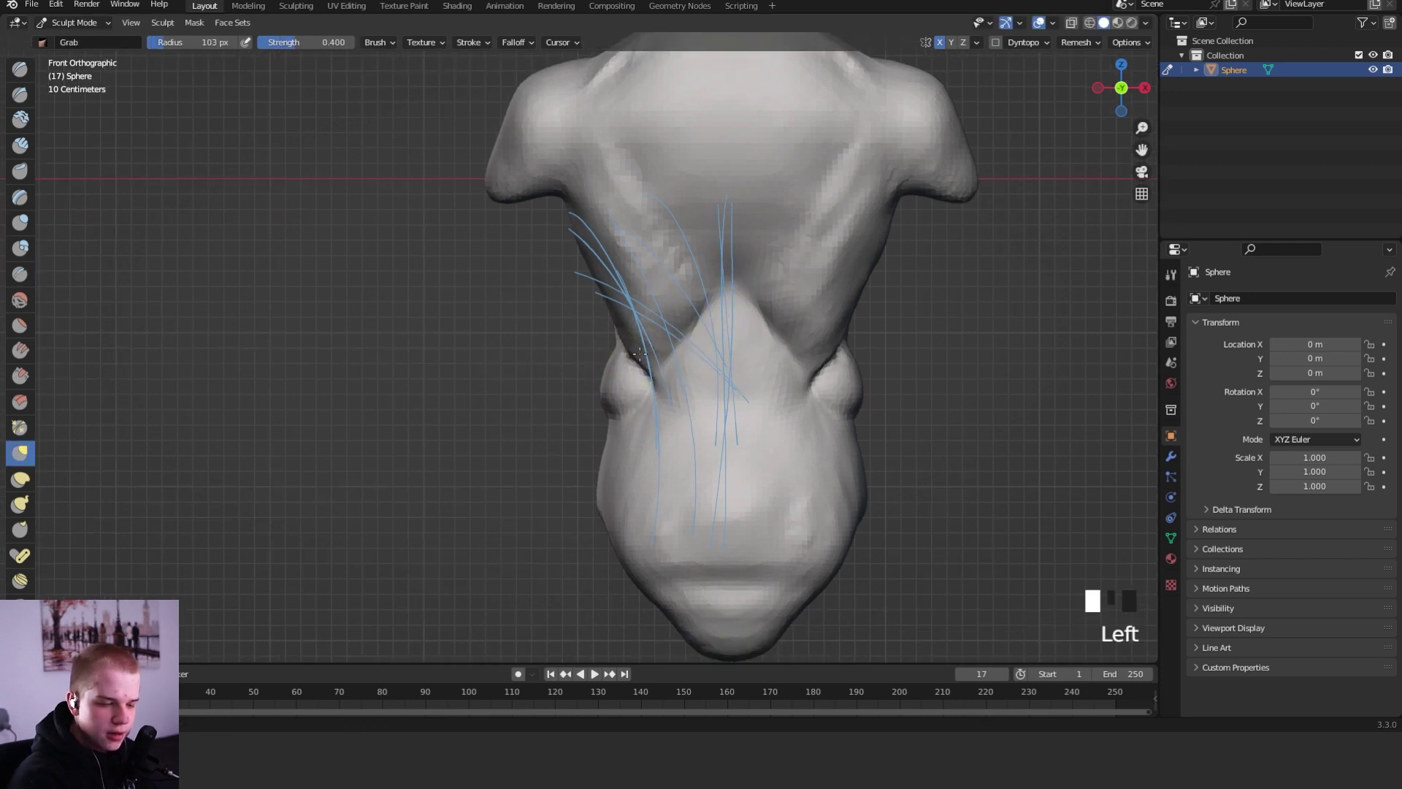
- Extend the lower latissimus creases down into the lower back with the Crease brush at 62 px
key("shift+c")
key("f")
key("f")
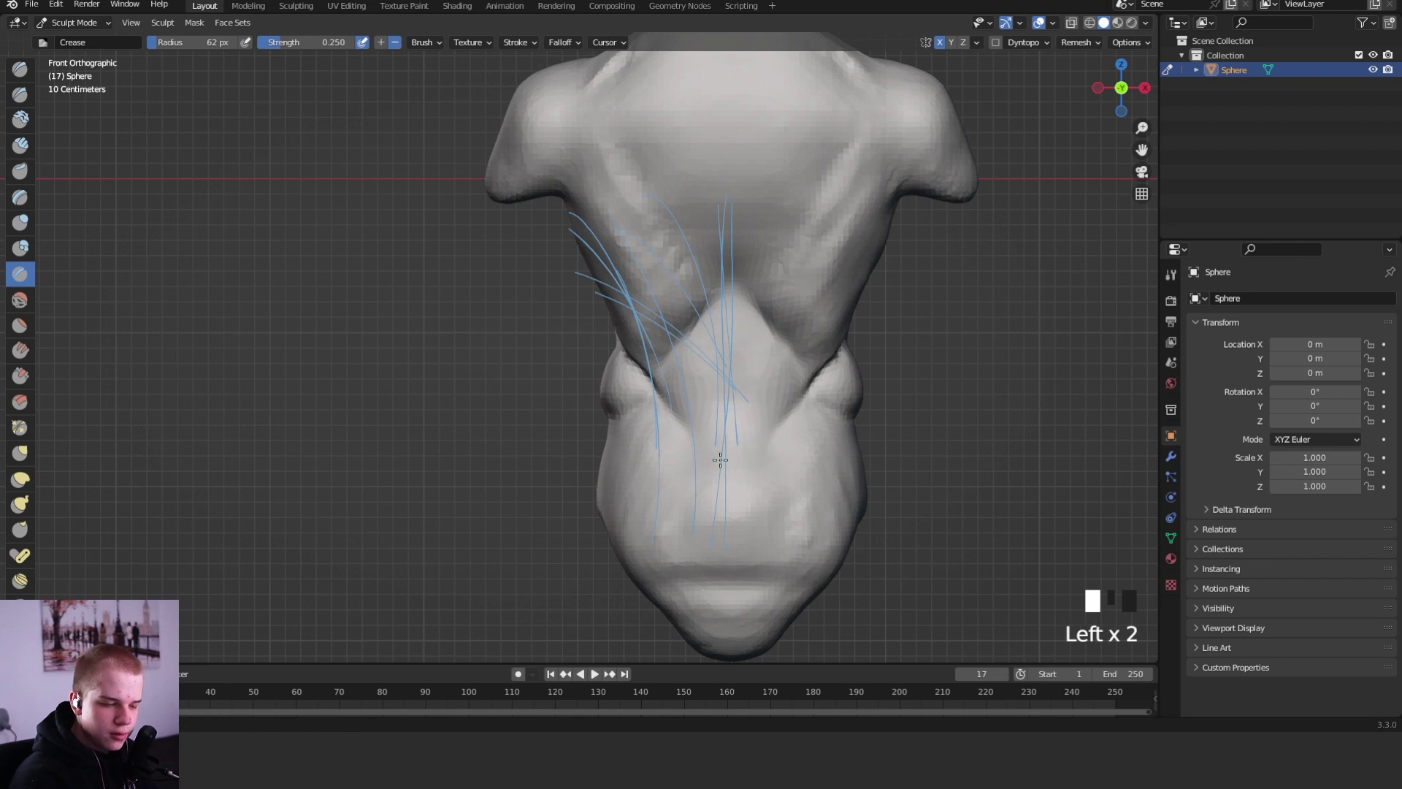
middle_click_drag(746, 407, 793, 392)
- Smooth the peak of the inverted V where the latissimus edges meet over the lower spine
key("g")
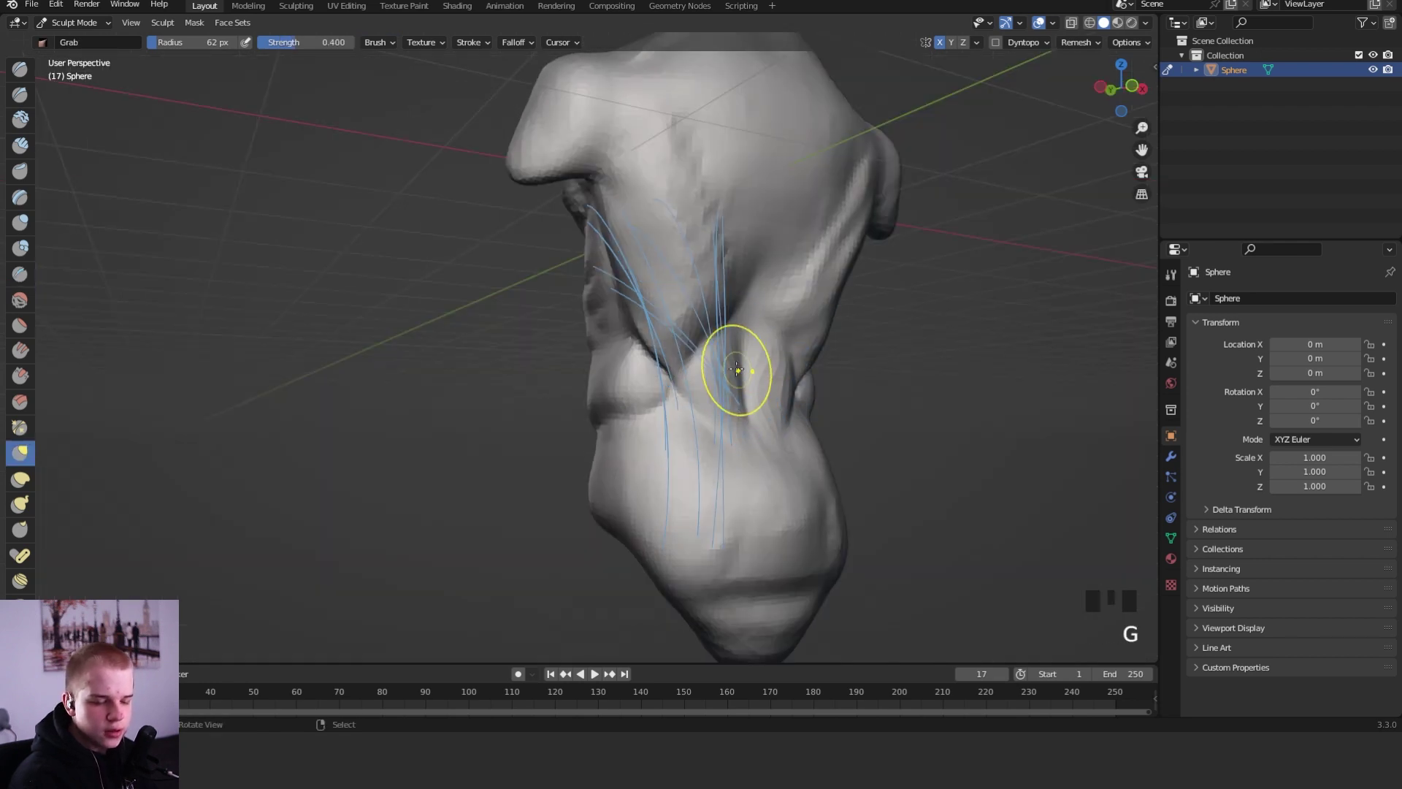
key("f")
left_click(749, 316)
key("shift+c")
key("f")
left_click(694, 339)
left_click_drag(694, 339, 719, 314, "shift")
left_click_drag(720, 314, 701, 332, "shift")
- Adjust the inner end of the latissimus beside the lower spine with the Grab brush at 93 px
key("g")
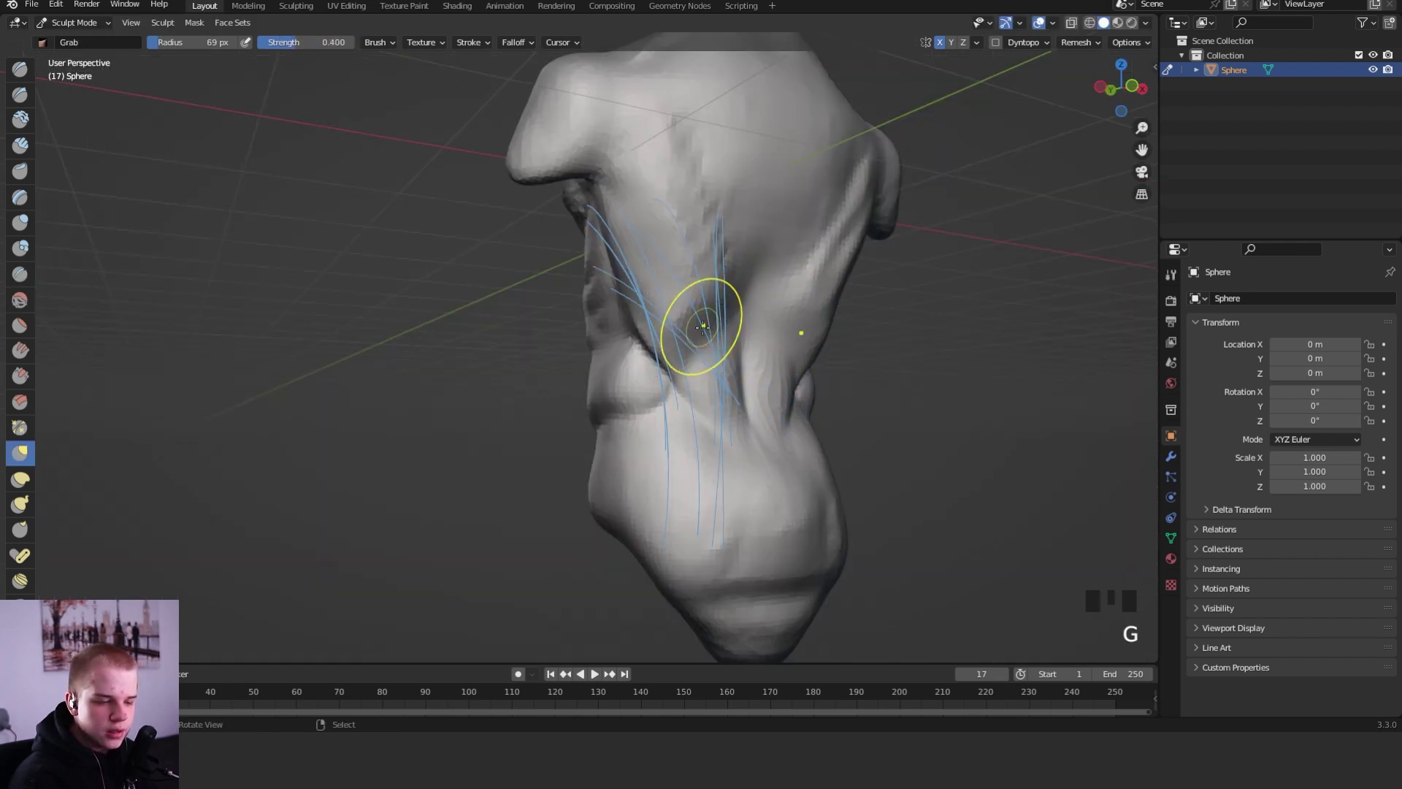
key("f")
key("shift+c")
key("f")
key("g")
key("f")
left_click(718, 324)
middle_click_drag(718, 323, 674, 321)
left_click_drag(707, 324, 719, 327)
mouse_move(698, 365)
middle_mouse_down()
mouse_move(735, 376)
mouse_move(779, 350)
mouse_move(760, 300)
mouse_move(760, 373)
middle_mouse_up()
middle_click_drag(759, 355, 722, 365, "shift")
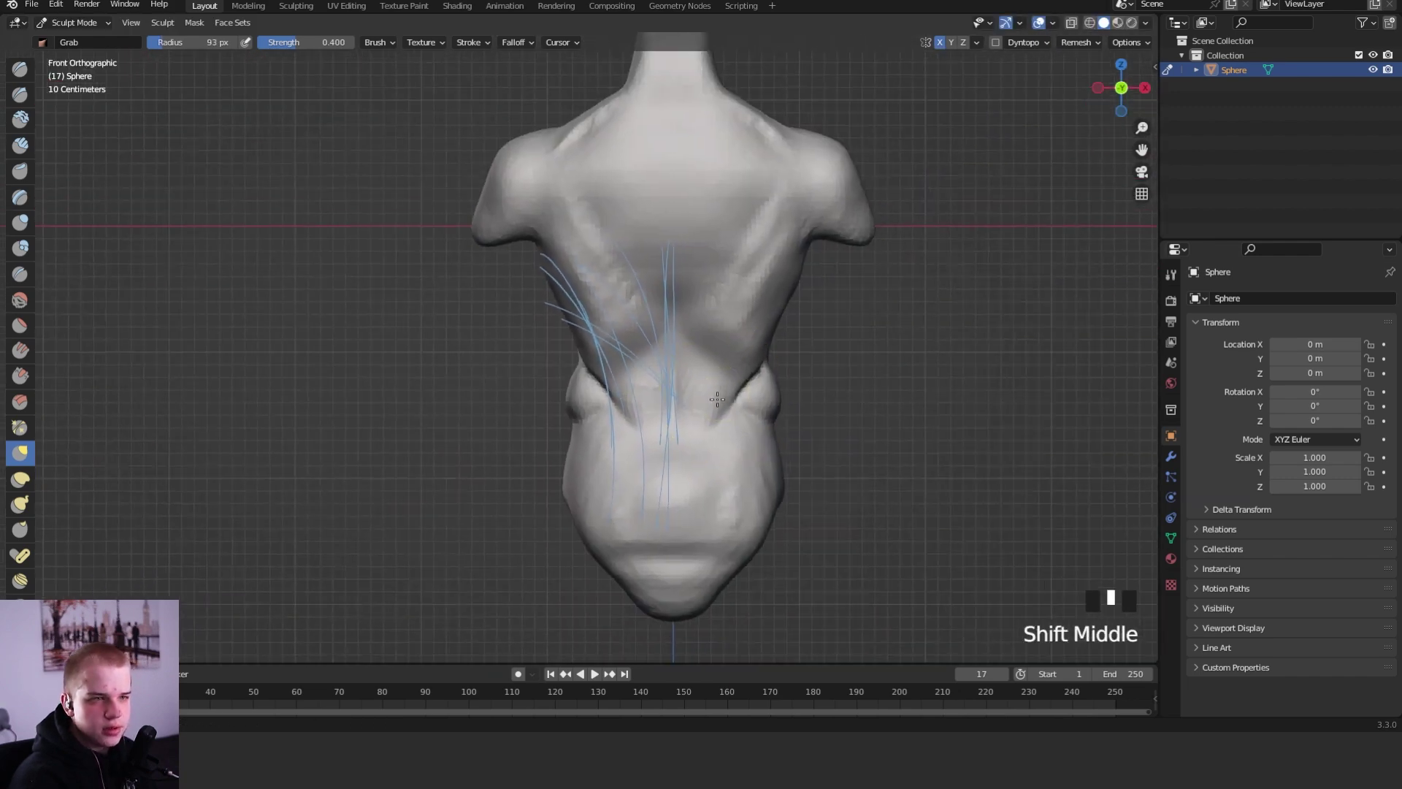
- Carve the spine groove down the middle of the back with the Crease brush at 67 px
mouse_move(763, 296)
middle_mouse_down()
mouse_move(705, 399)
mouse_move(754, 416)
mouse_move(761, 382)
mouse_move(718, 383)
mouse_move(729, 427)
middle_mouse_up()
key("shift+c")
key("f")
left_click(777, 358)
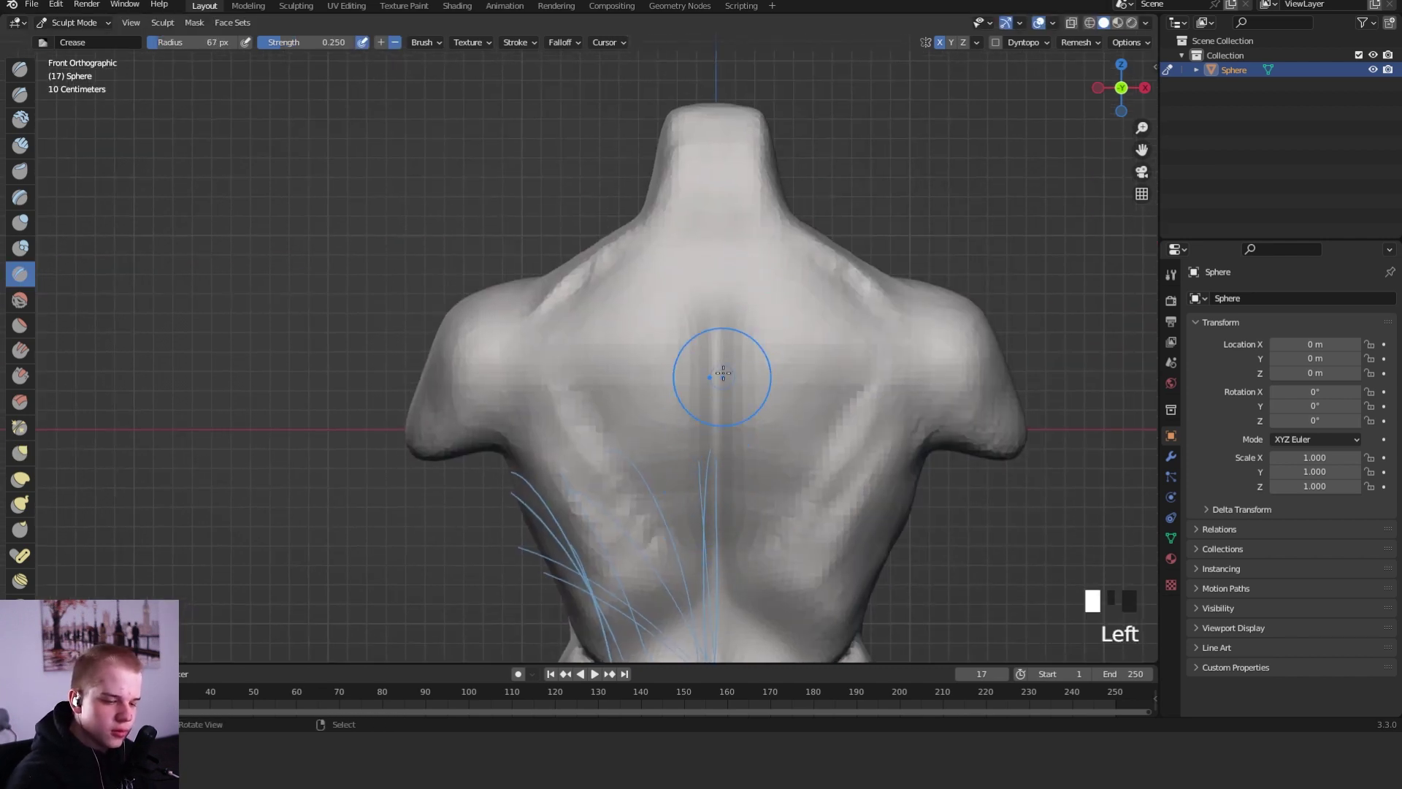
middle_click_drag(723, 373, 725, 336)
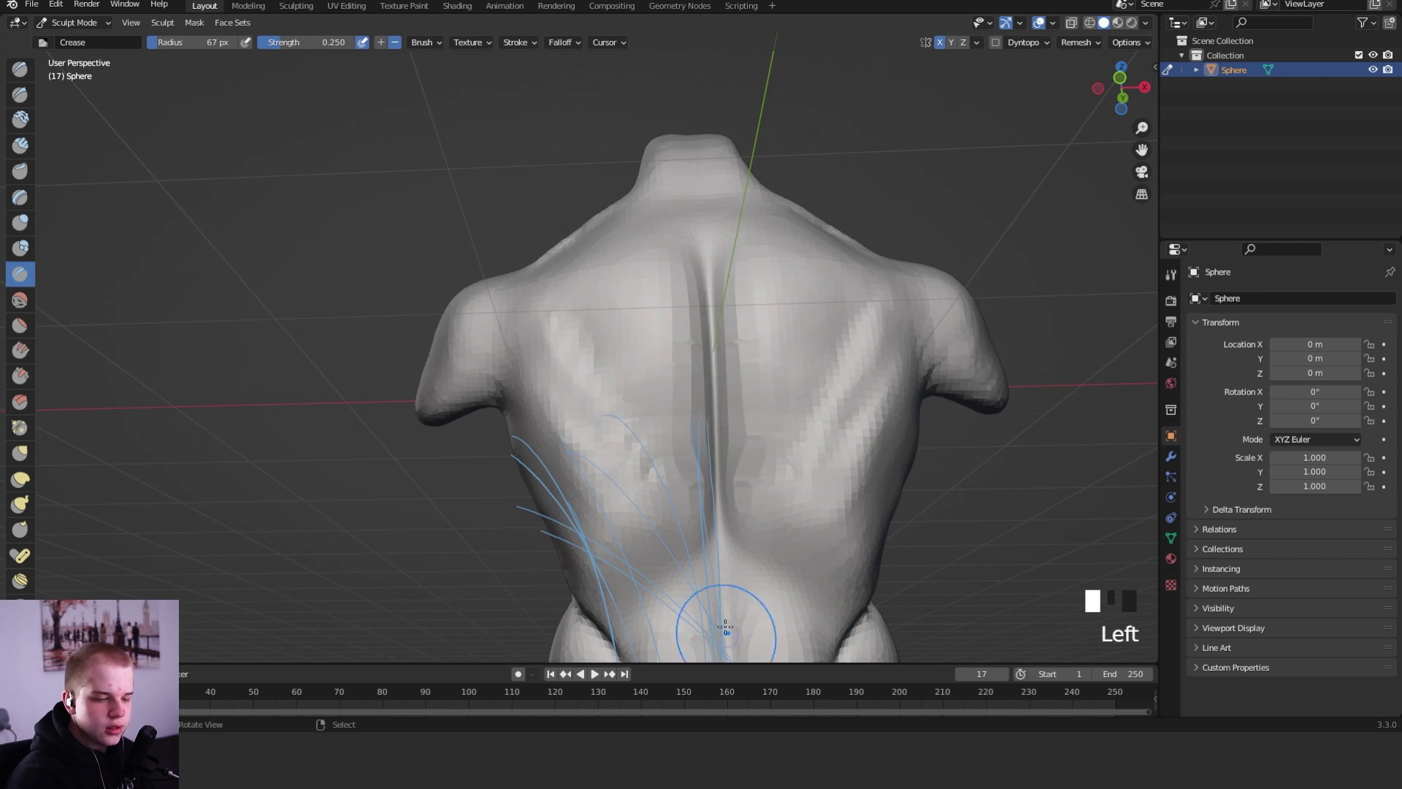
mouse_move(726, 627)
middle_mouse_down("alt")
mouse_move(739, 584)
mouse_move(806, 500)
mouse_move(756, 303)
mouse_move(690, 261)
middle_mouse_up("alt")
key("shift+space")
left_click(688, 317)
key("f")
left_click(679, 312)
key("f")
left_click(716, 271)
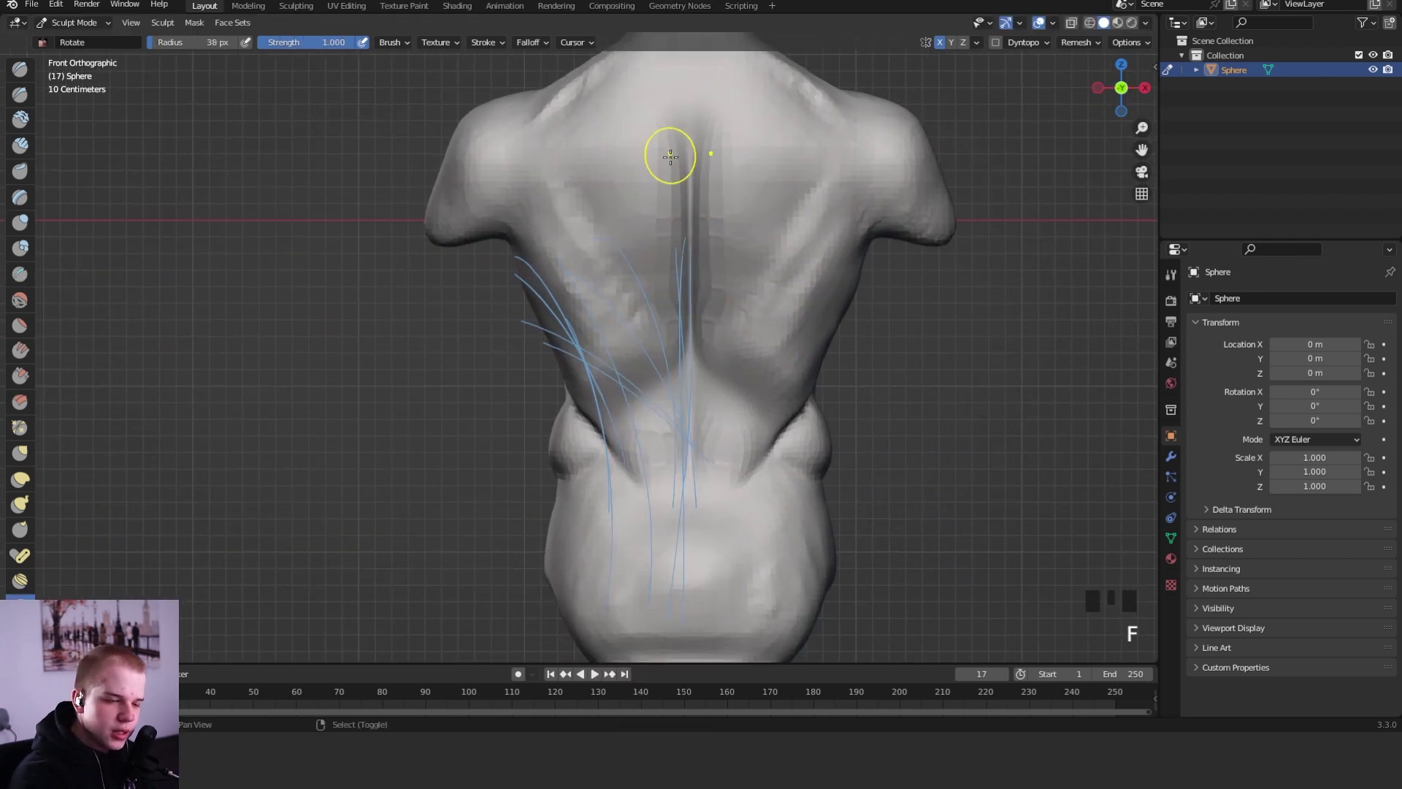
- Build up the muscle columns on both sides of the spine with the Clay Strips brush at 53 px
key("shift+space")
left_click(676, 64)
key("f")
left_click(711, 154)
left_click_drag(674, 138, 672, 231)
left_click_drag(668, 305, 679, 387)
left_click_drag(685, 394, 687, 446)
left_click_drag(683, 438, 677, 477)
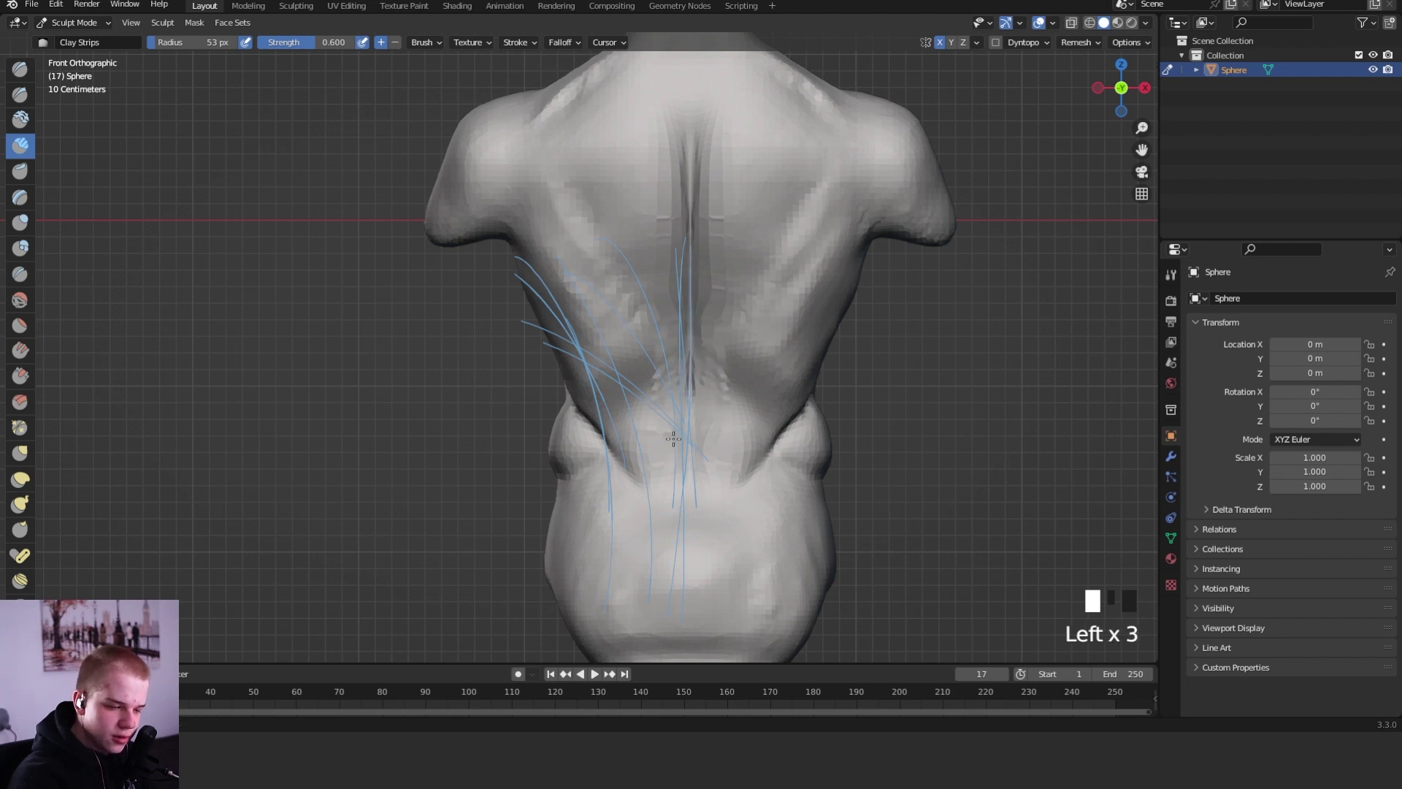
- Add clay strips across the lower back beside the spine and remesh the torso
middle_click_drag(681, 491, 679, 415, "shift")
key("f")
left_click(707, 395)
mouse_move(673, 354)
left_mouse_down()
mouse_move(677, 316)
mouse_move(671, 352)
mouse_move(714, 366)
left_mouse_up()
key("shift+c")
key("ctrl+r")
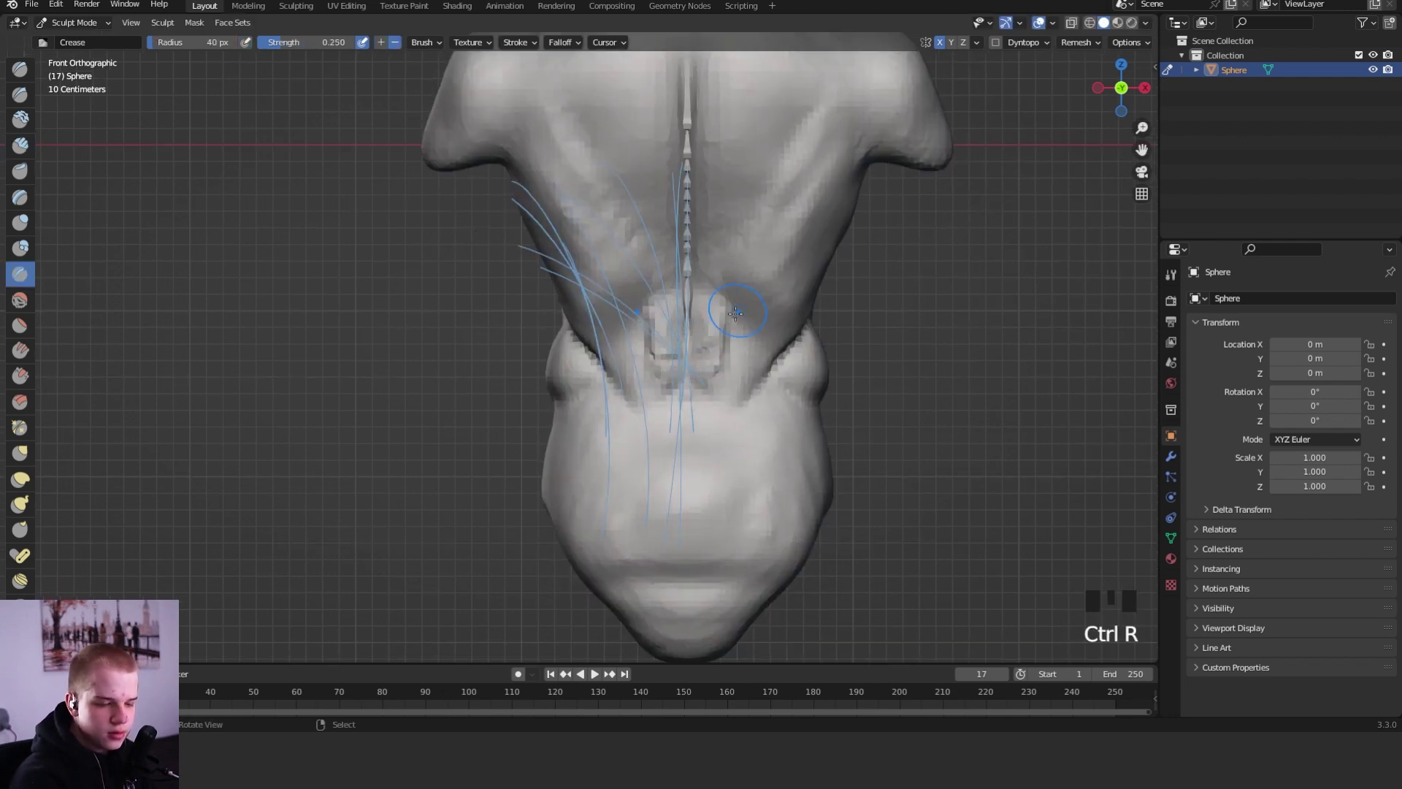
- Smooth the hard edges of the clay patch around the lower spine
middle_click_drag(714, 358, 723, 272)
key("f")
left_click(732, 268)
left_click_drag(712, 272, 693, 288, "shift")
left_click_drag(683, 281, 670, 299, "shift")
- Extend the lower-back muscle columns toward the pelvis with the Clay Strips brush at 49 px and smooth them
mouse_move(689, 285)
middle_mouse_down()
mouse_move(720, 382)
mouse_move(689, 335)
middle_mouse_up()
key("shift+space")
key("2")
key("f")
left_click(677, 395)
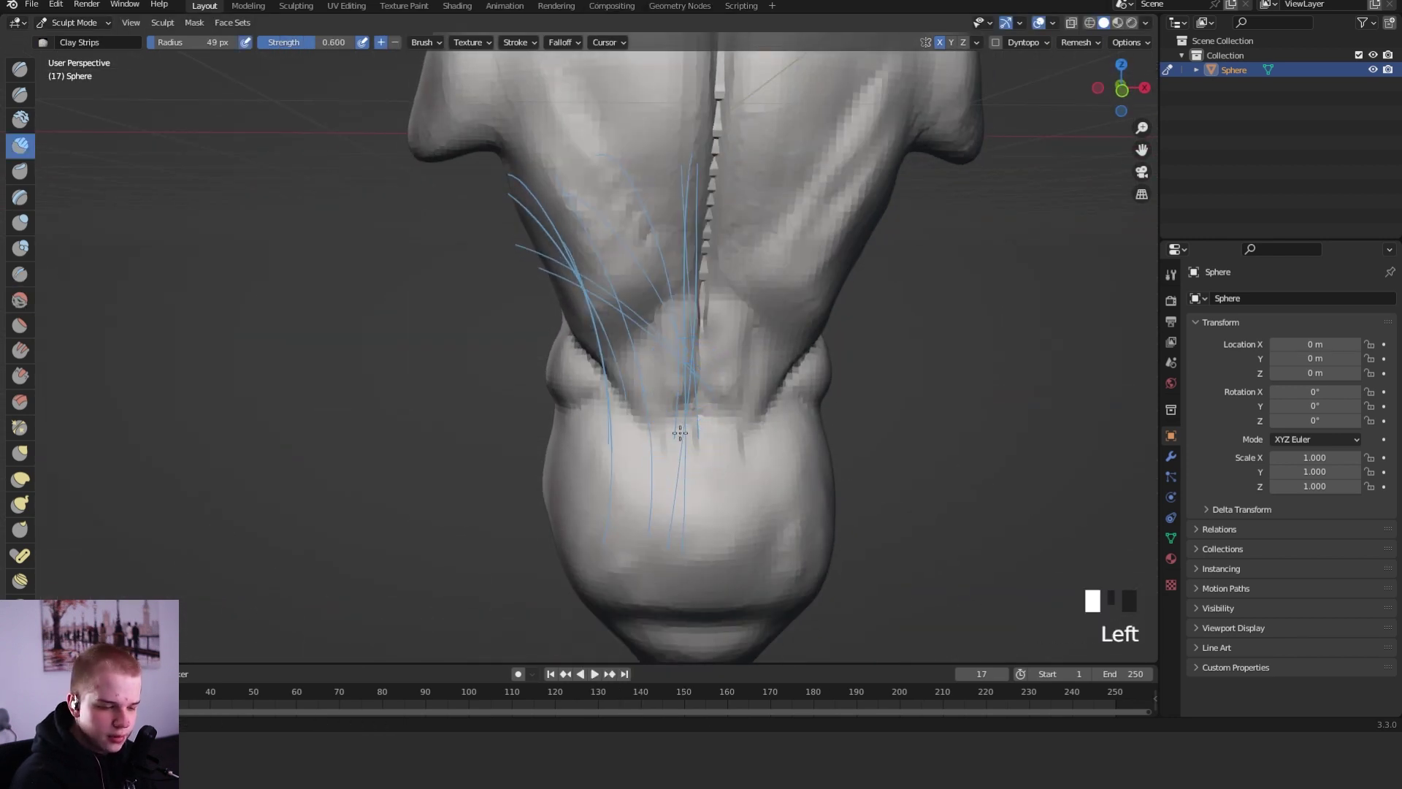
left_click(680, 433)
left_click(666, 407, "shift")
- Crease the outer and lower edges of the lower-back muscle columns at 35 px
key("shift+c")
key("f")
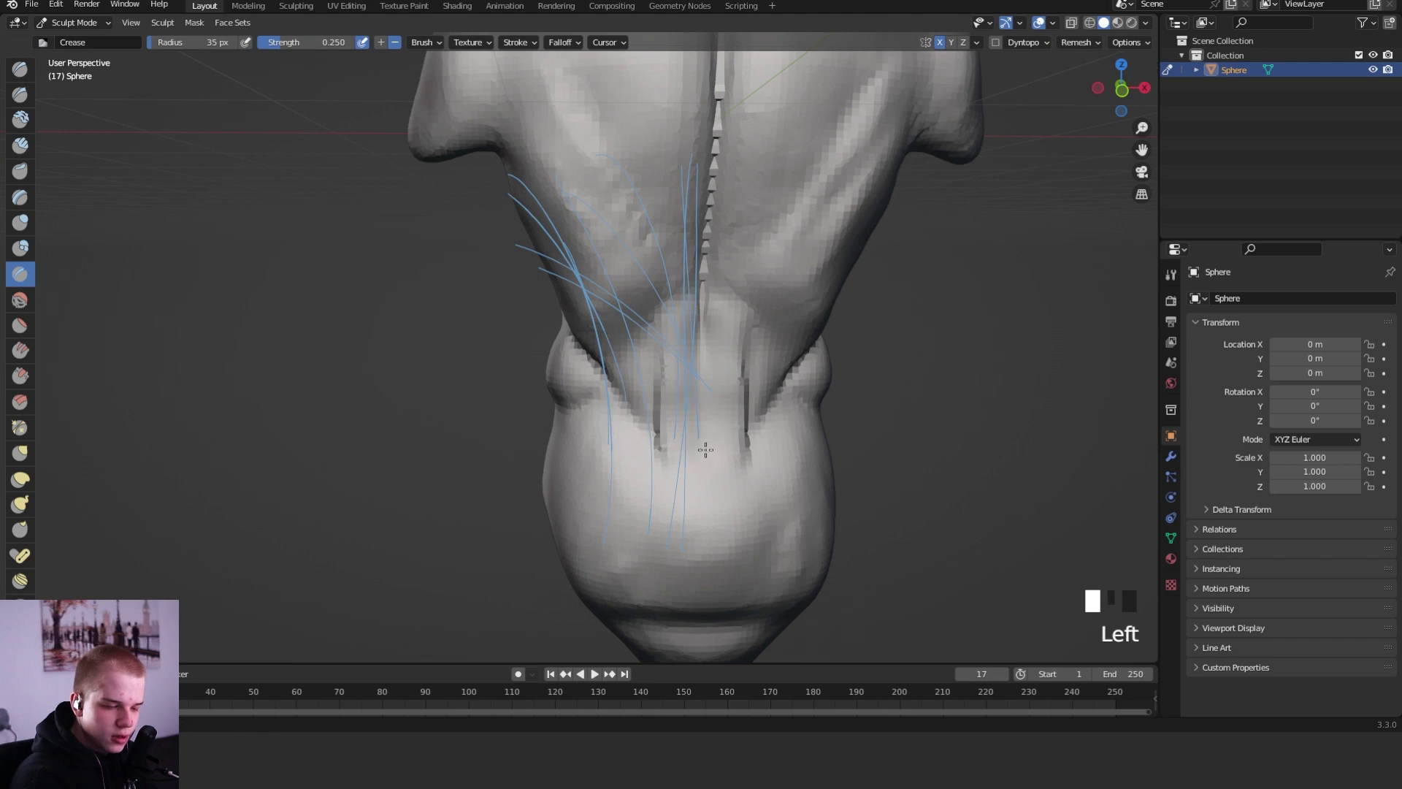
left_click_drag(700, 480, 700, 489)
left_click_drag(744, 465, 772, 383)
mouse_move(702, 374)
middle_mouse_down()
mouse_move(683, 437)
mouse_move(788, 391)
middle_mouse_up()
key("f")
left_click(677, 274)
- Lay narrow strips along the spine groove of the upper and middle back with the Clay Strips brush at 38 px
middle_click_drag(789, 391, 826, 392, "alt")
middle_click_drag(729, 223, 738, 314, "shift")
middle_click_drag(672, 267, 662, 362, "shift")
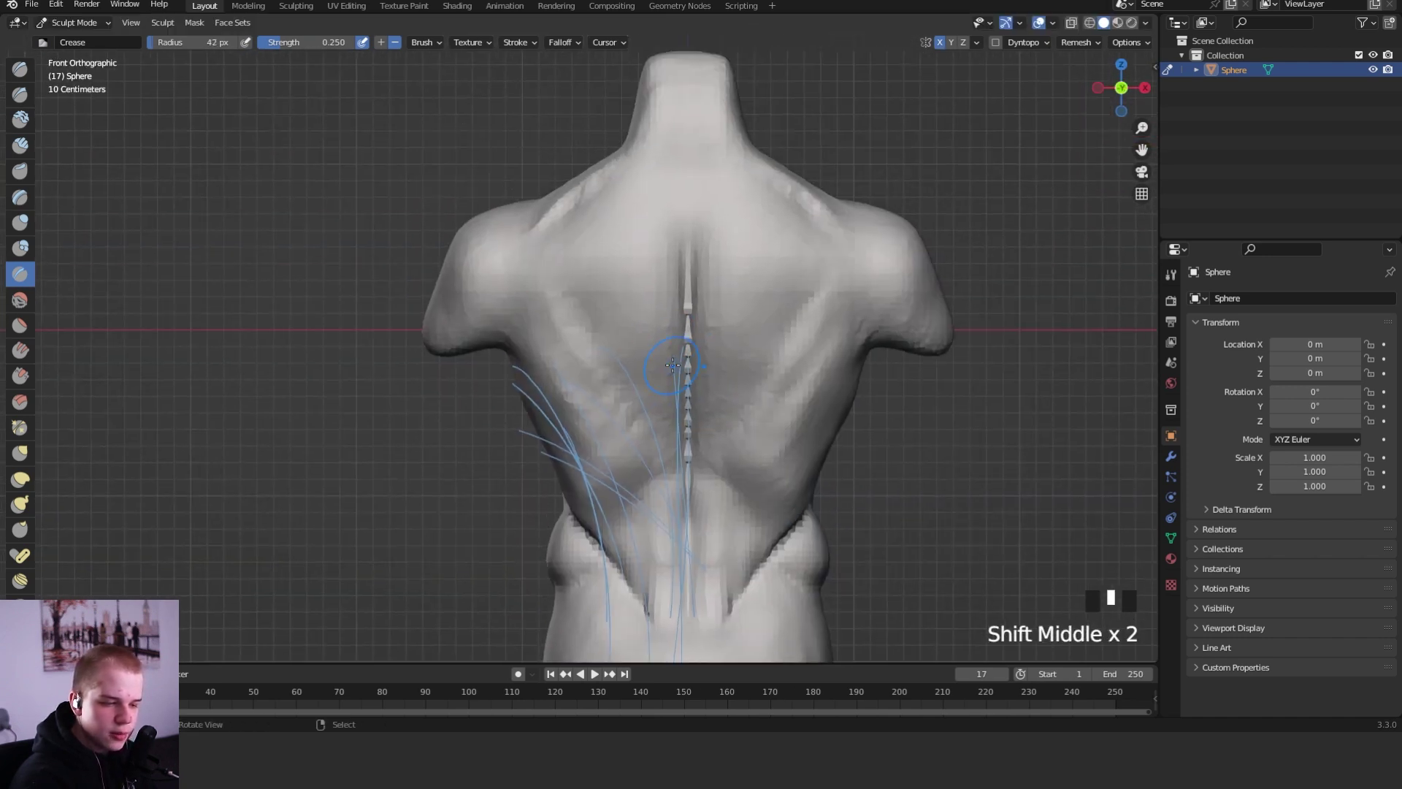
key("shift+space")
key("2")
key("f")
left_click(687, 381)
left_click_drag(658, 464, 667, 244)
key("ctrl+z")
key("f")
left_click(661, 353)
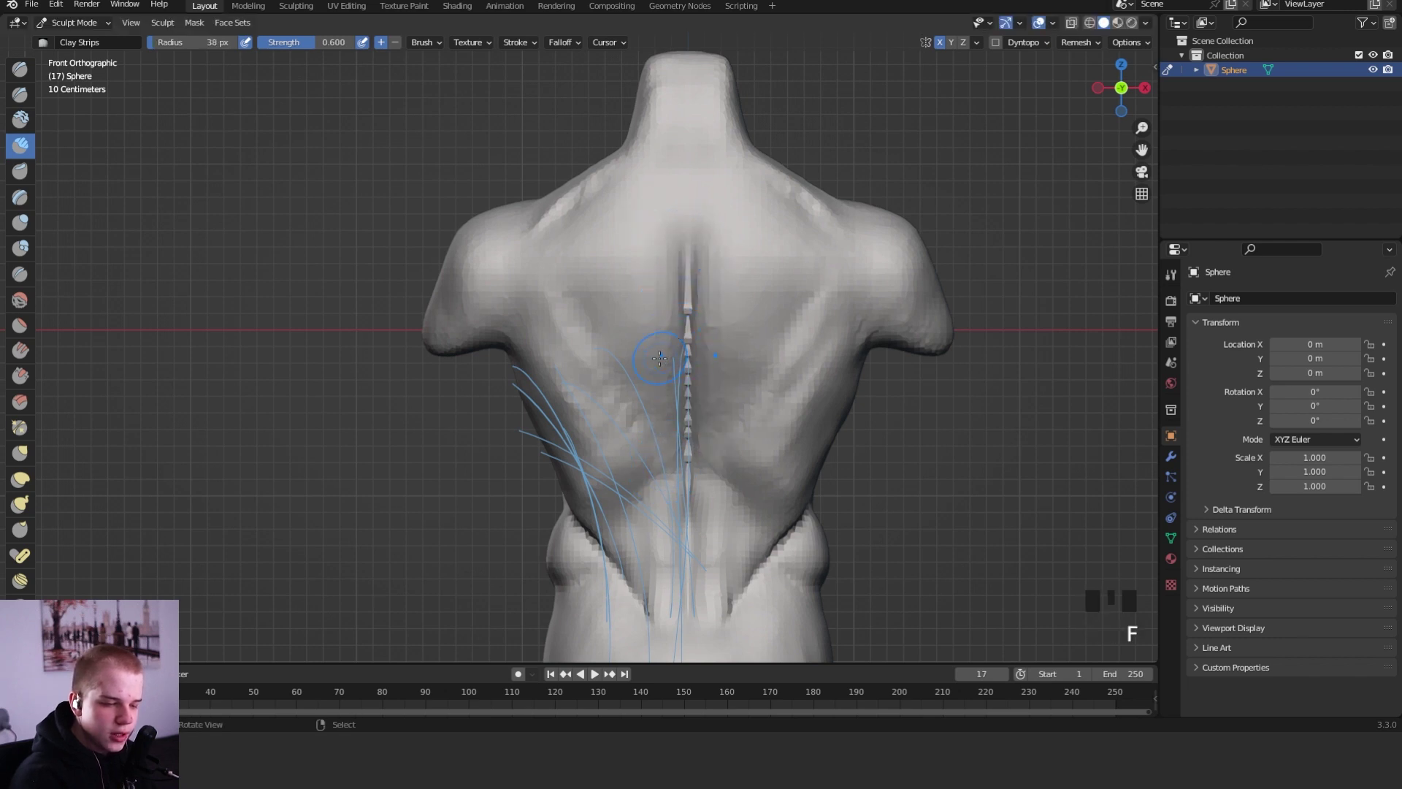
left_click_drag(655, 441, 651, 210)
key("ctrl+z")
left_click_drag(686, 318, 677, 525)
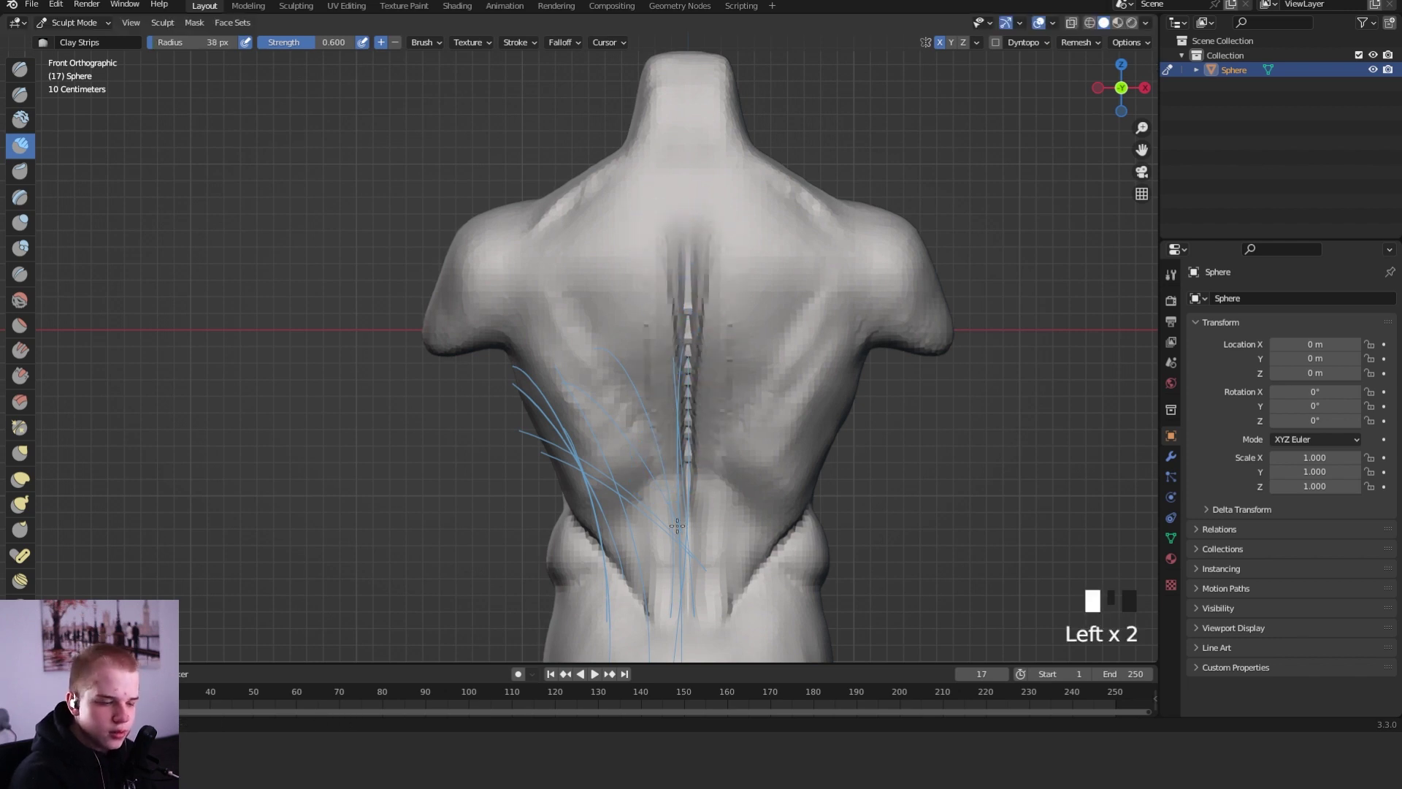
- Build up the top of the shoulders and trapezius with 38 px Clay Strips and crease their edges at 27 px
mouse_move(671, 242)
middle_mouse_down("shift")
mouse_move(730, 292)
mouse_move(762, 412)
middle_mouse_up("shift")
mouse_move(632, 373)
left_mouse_down()
mouse_move(670, 302)
mouse_move(620, 365)
mouse_move(577, 387)
left_mouse_up()
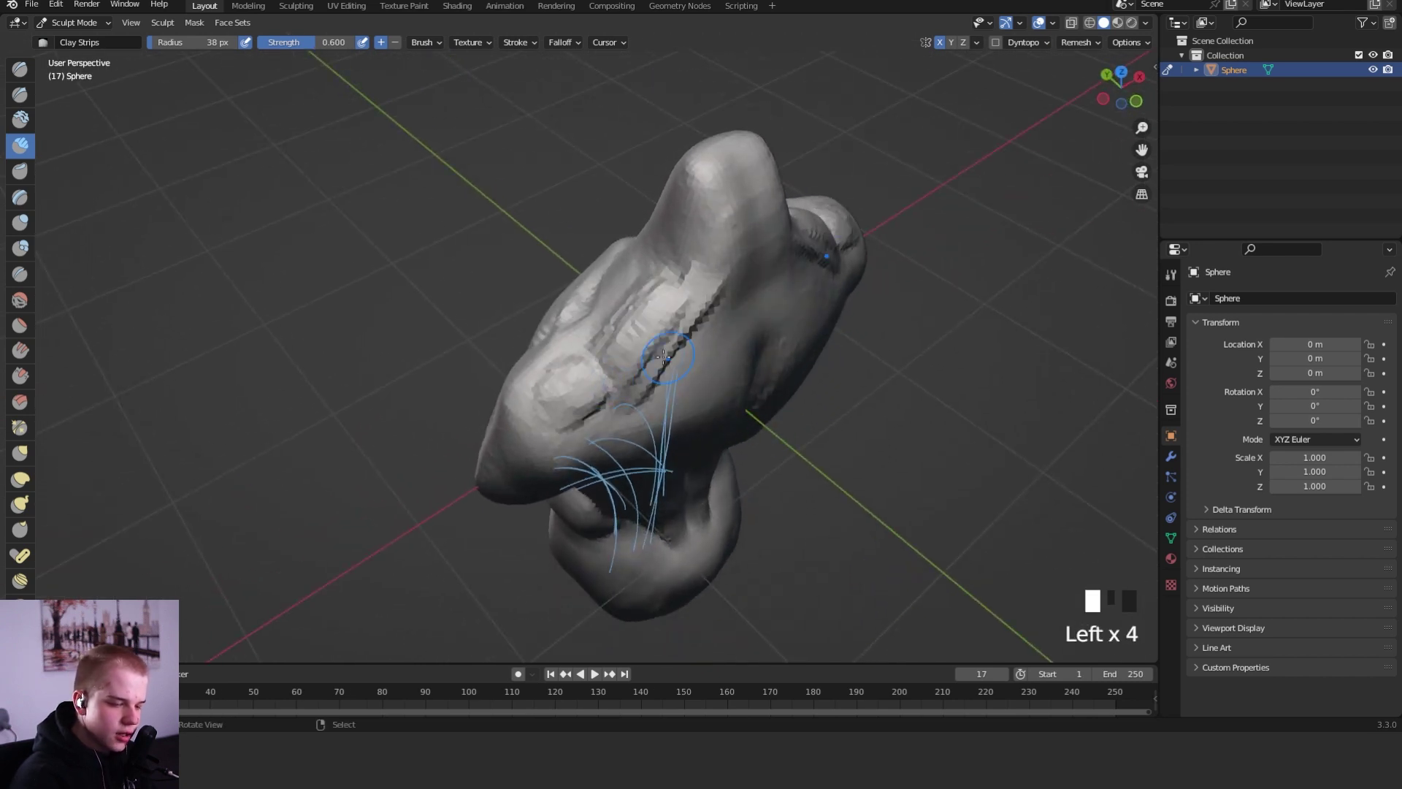
key("shift+c")
middle_click_drag(552, 409, 592, 356)
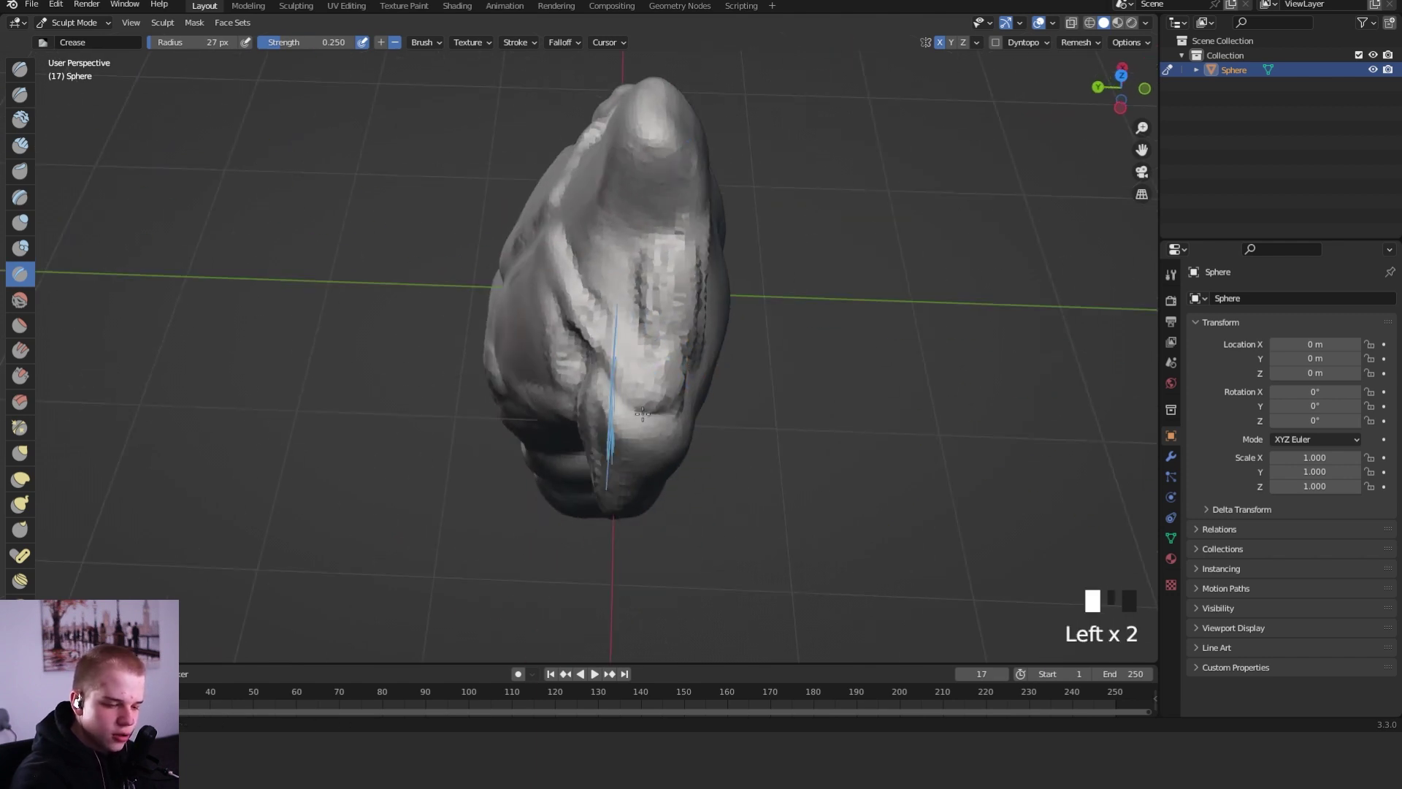
mouse_move(698, 401)
middle_mouse_down()
mouse_move(691, 382)
mouse_move(570, 420)
middle_mouse_up()
left_click_drag(593, 437, 721, 351)
middle_click_drag(721, 351, 689, 311)
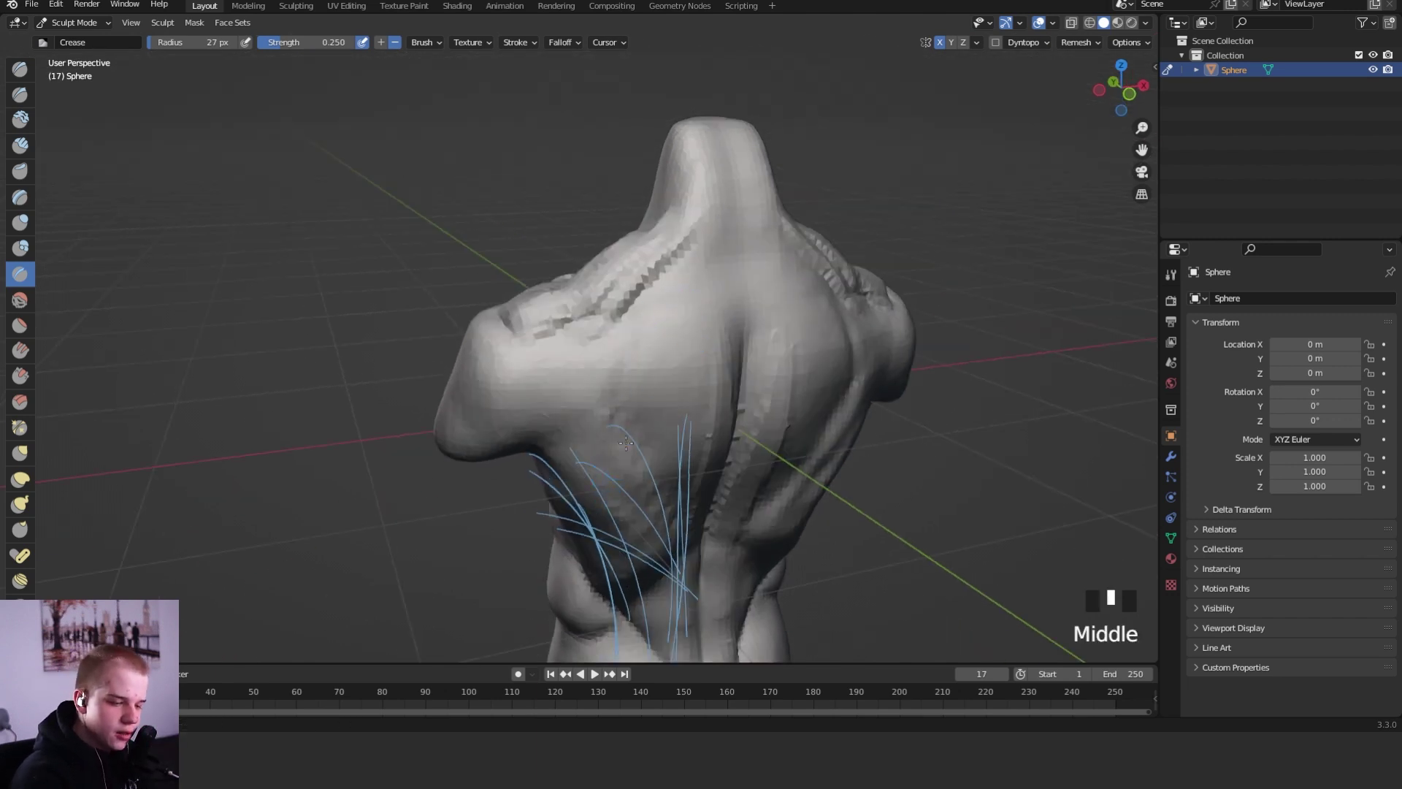
- Outline the lower and inner edges of the shoulder blades with the Crease brush at 27 px
middle_click_drag(627, 442, 616, 379, "alt")
left_click(538, 410)
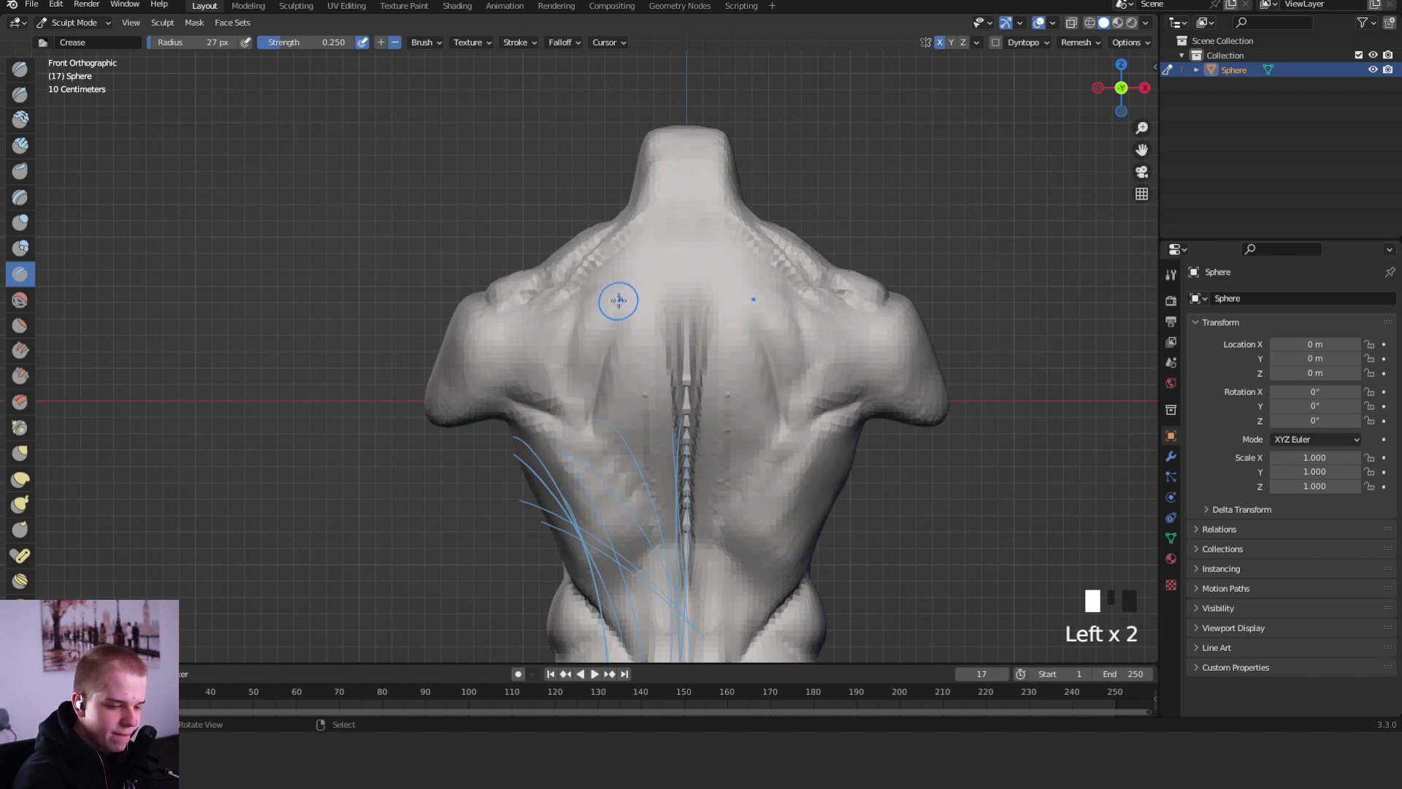
left_click_drag(590, 399, 637, 306)
middle_click_drag(579, 347, 591, 314, "ctrl")
key("shift+space")
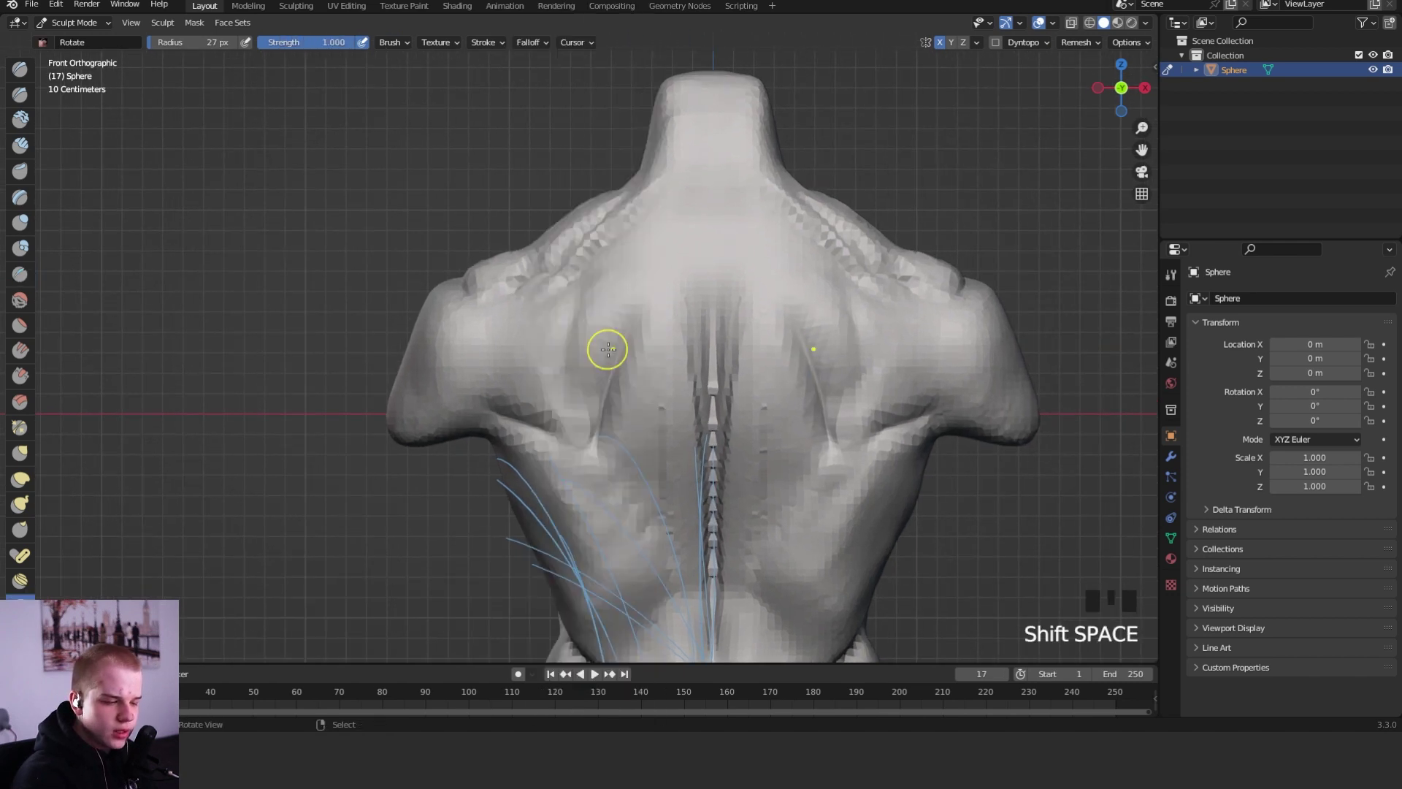
key("f")
left_click(621, 357)
- Build up the muscle mass over the shoulder blades with broad clay strokes
key("shift+space")
key("f")
mouse_move(509, 427)
left_mouse_down()
mouse_move(572, 440)
mouse_move(539, 431)
mouse_move(603, 382)
mouse_move(539, 333)
mouse_move(517, 406)
mouse_move(641, 327)
left_mouse_up()
key("f")
left_click(510, 431)
key("f")
left_click(573, 417)
key("shift+space")
left_click(511, 186)
key("f")
left_click(535, 353)
mouse_move(641, 327)
middle_mouse_down()
mouse_move(719, 373)
mouse_move(584, 376)
mouse_move(611, 381)
middle_mouse_up()
- Reshape the shoulder blade area and its lower and inner edges with the Grab brush
key("g")
key("f")
left_click(670, 403)
left_click_drag(583, 451, 582, 442)
left_click_drag(582, 451, 609, 409)
middle_click_drag(631, 337, 635, 407, "shift")
left_click_drag(601, 389, 584, 387)
left_click_drag(573, 388, 564, 387)
left_click_drag(554, 389, 558, 380)
left_click_drag(654, 358, 632, 371)
middle_click_drag(630, 372, 720, 413)
- Thicken the trapezius between the shoulder and the neck with the Clay Strips brush at 78 px
key("shift+c")
key("c")
key("f")
left_click(689, 400)
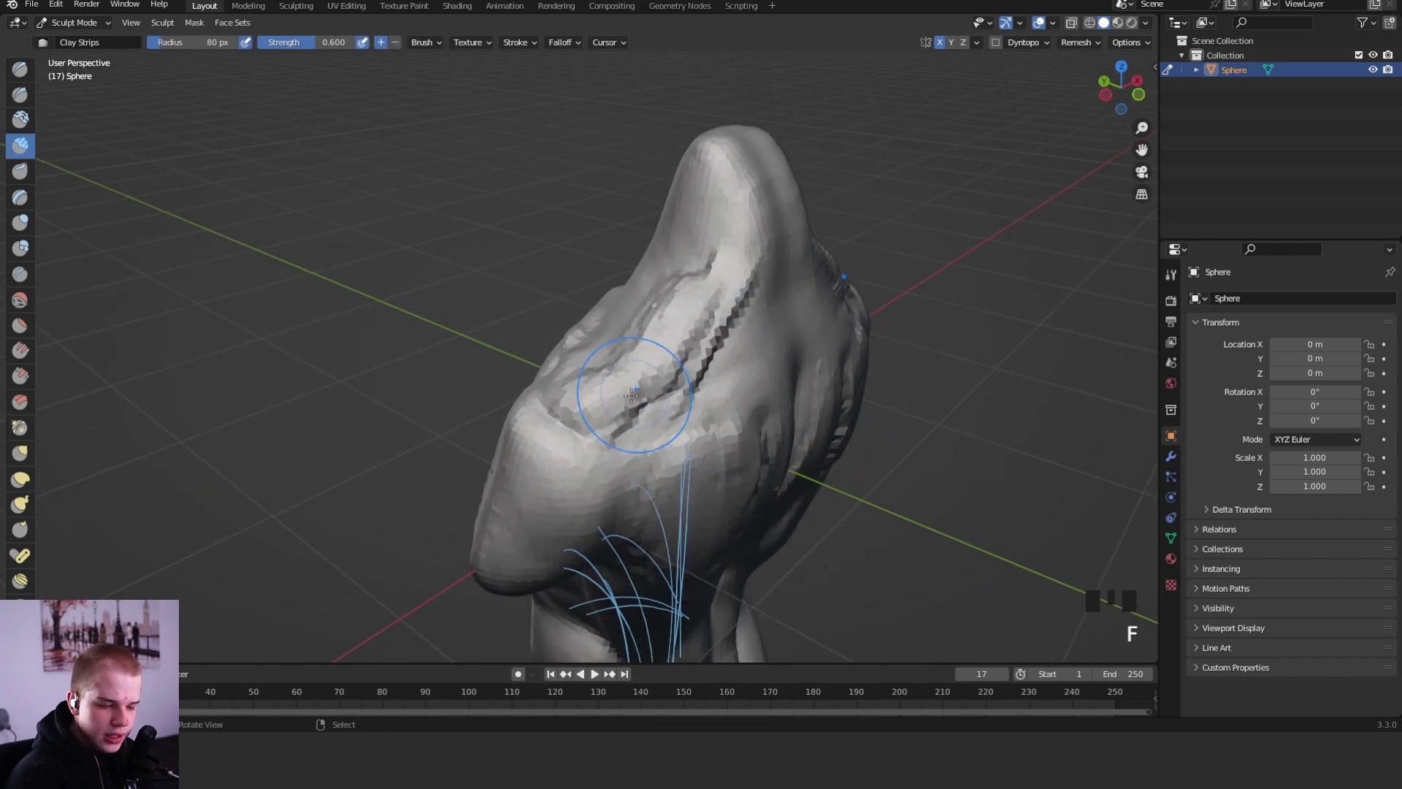
left_click_drag(634, 389, 731, 352)
mouse_move(665, 398)
left_mouse_down()
mouse_move(759, 365)
mouse_move(739, 336)
mouse_move(752, 296)
left_mouse_up()
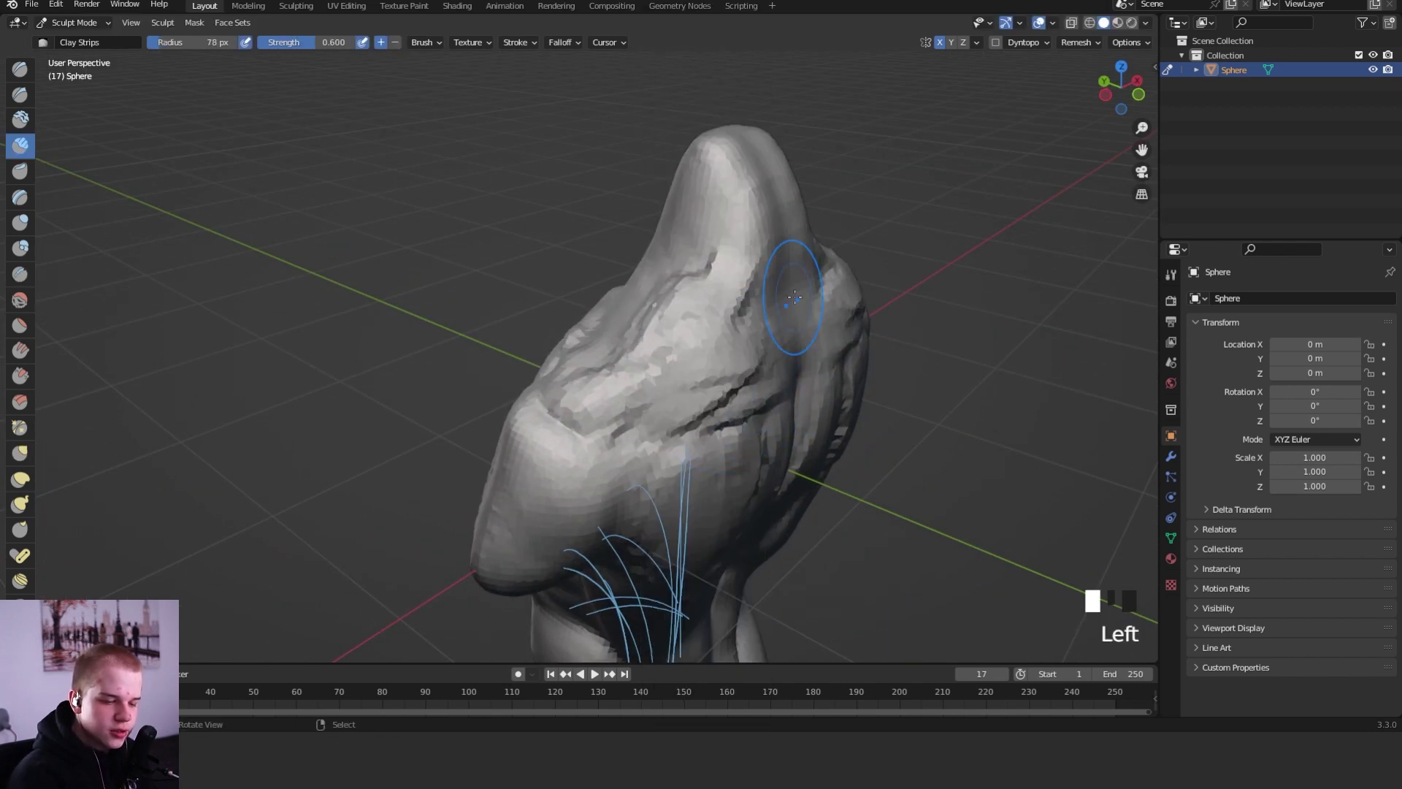
- Continue the trapezius from the base of the neck down toward the spine with 78 px clay strips
middle_click_drag(795, 300, 687, 298)
left_click_drag(690, 355, 743, 422)
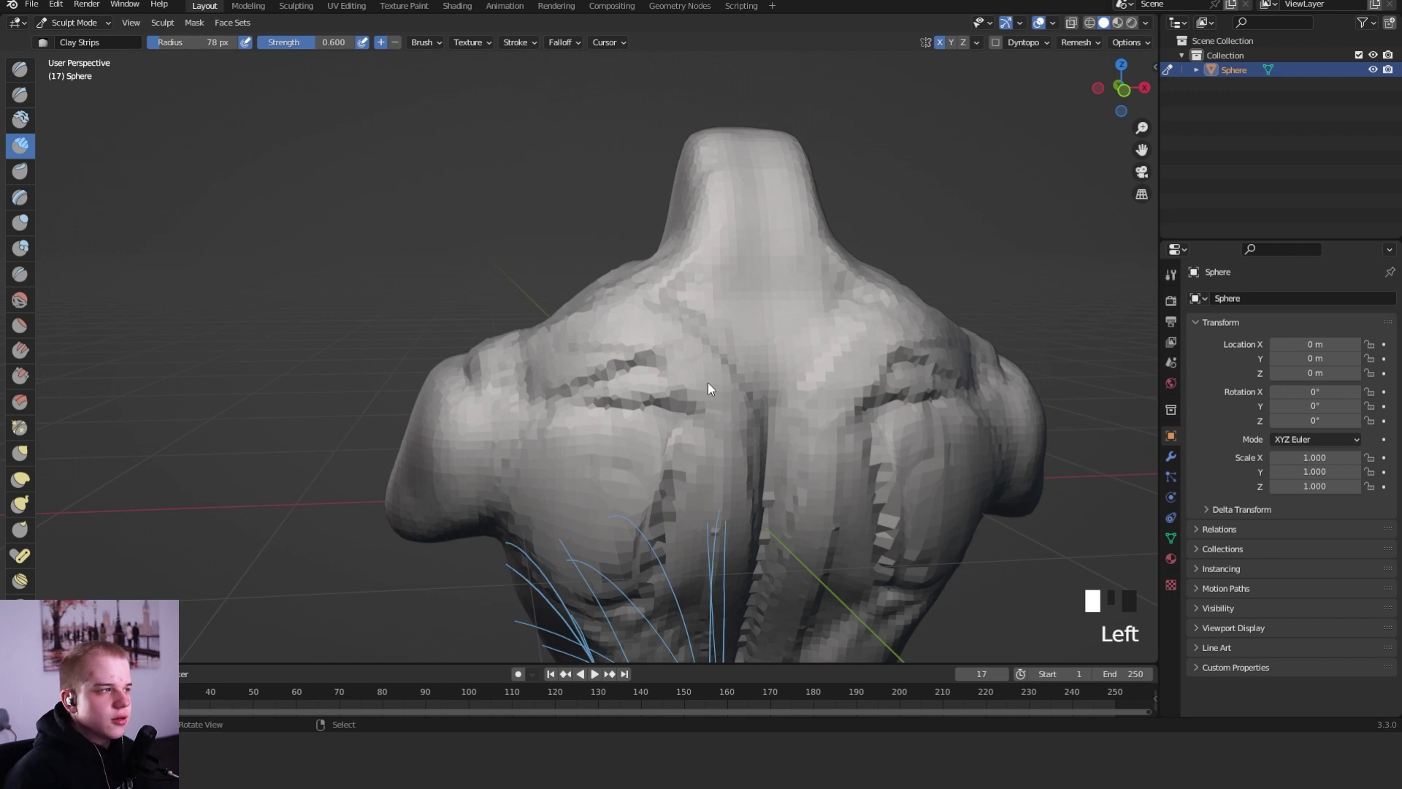
left_click_drag(672, 318, 753, 452)
left_click_drag(672, 291, 734, 424)
mouse_move(794, 442)
middle_mouse_down()
mouse_move(760, 401)
mouse_move(667, 432)
middle_mouse_up()
- Crease the area between the shoulder blades and the spine at 59 px
key("shift+c")
key("f")
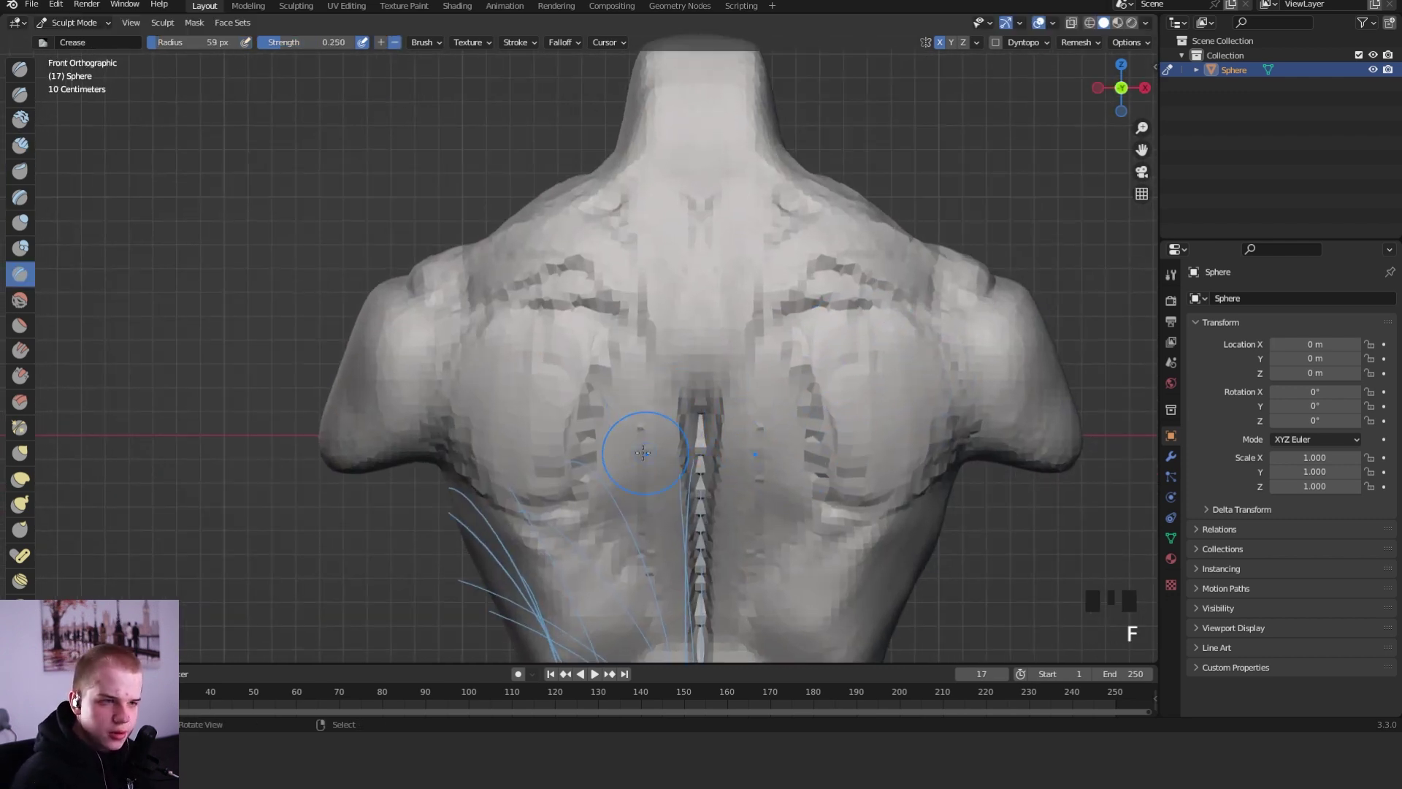
left_click(666, 516)
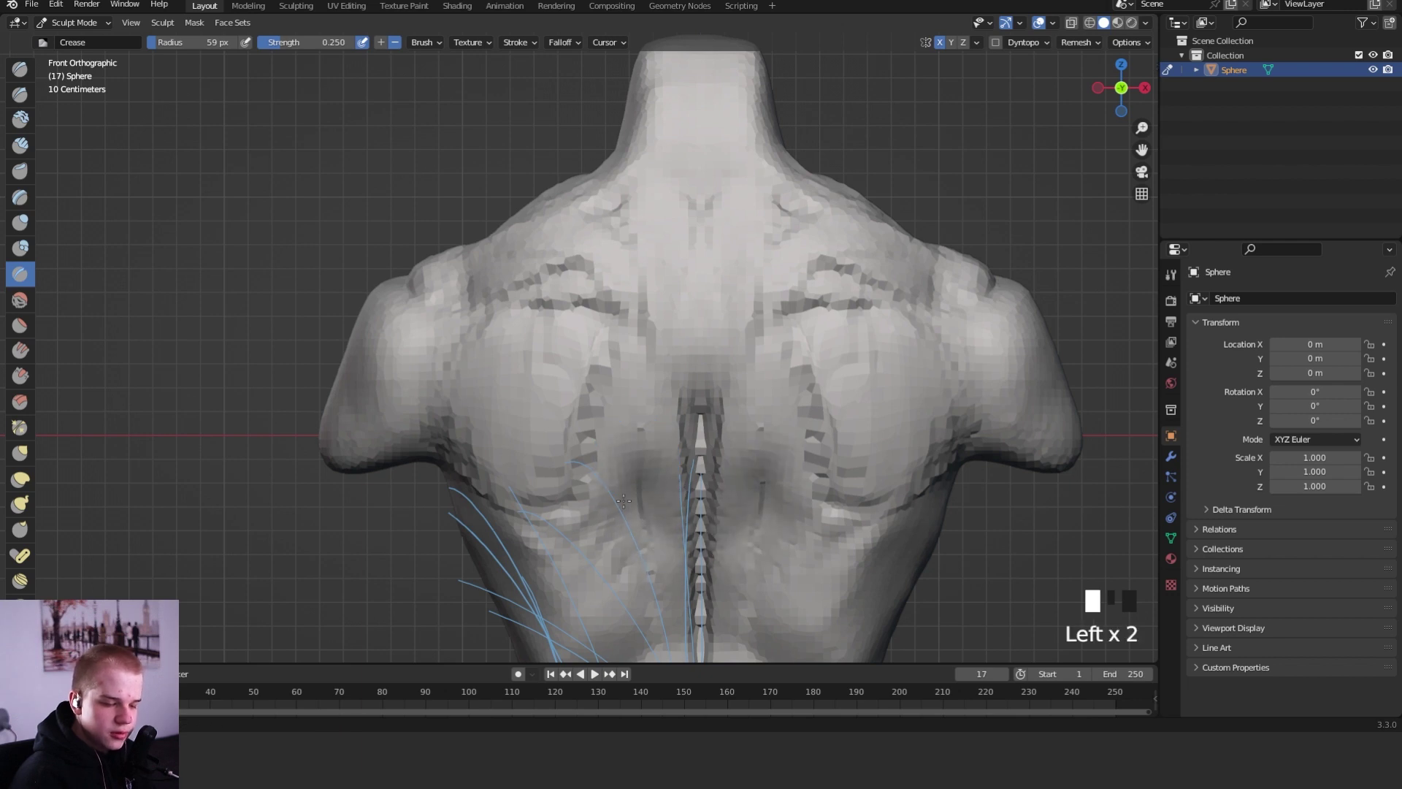
- Form the tapering lower trapezius beside the middle of the spine with the Clay Strips brush
middle_click_drag(666, 516, 704, 412, "shift")
key("shift+space")
key("2")
key("f")
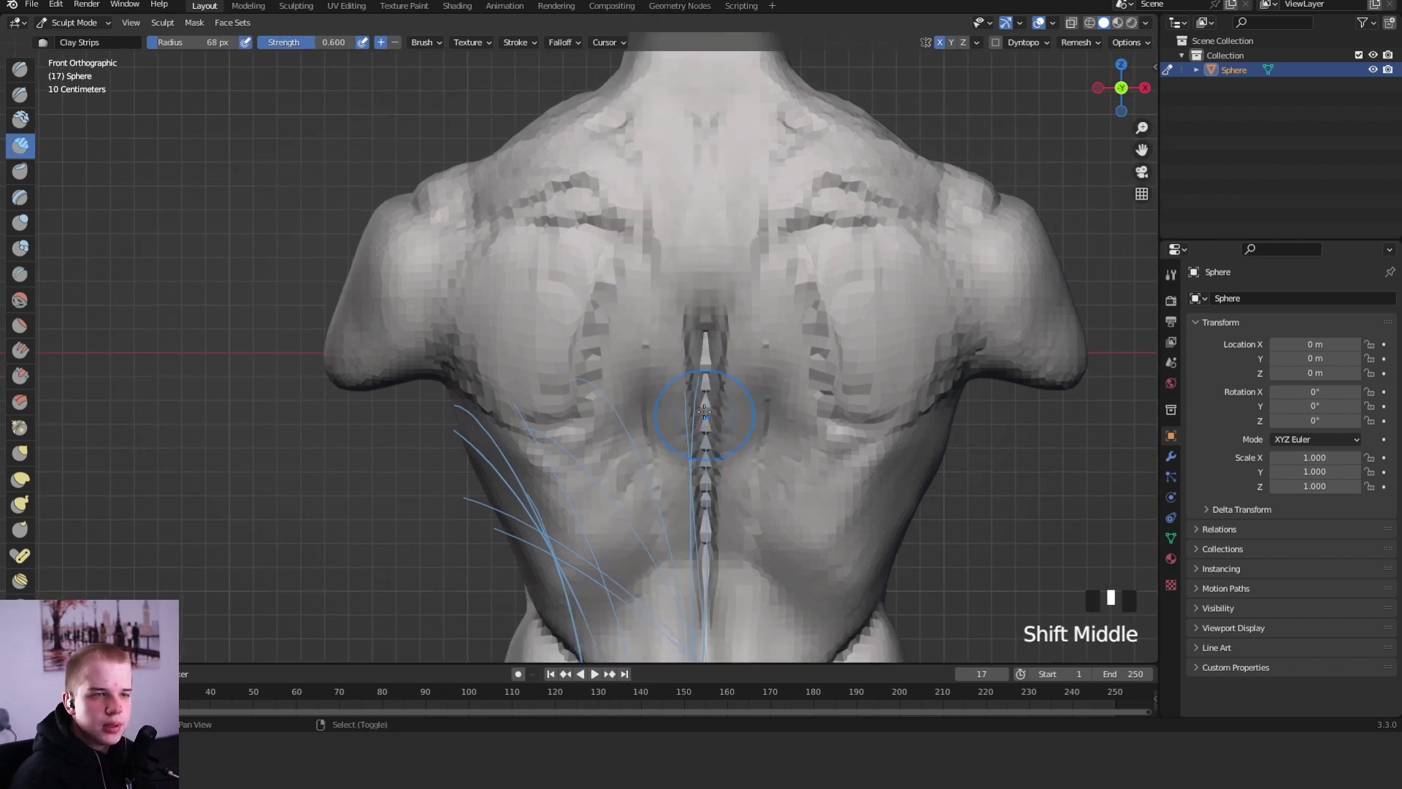
left_click_drag(679, 469, 643, 420)
mouse_move(677, 468)
left_mouse_down()
mouse_move(647, 389)
mouse_move(657, 251)
mouse_move(653, 395)
left_mouse_up()
- Add vertical clay strips between the shoulder blades and the upper spine at 51 px
key("f")
left_click(687, 442)
mouse_move(656, 249)
left_mouse_down()
mouse_move(640, 468)
mouse_move(656, 344)
left_mouse_up()
left_click_drag(651, 346, 642, 300)
- Build up the trapezius along the upper edge of the shoulder blades and up onto the neck with 51 px clay strips
middle_click_drag(679, 284, 689, 350, "shift")
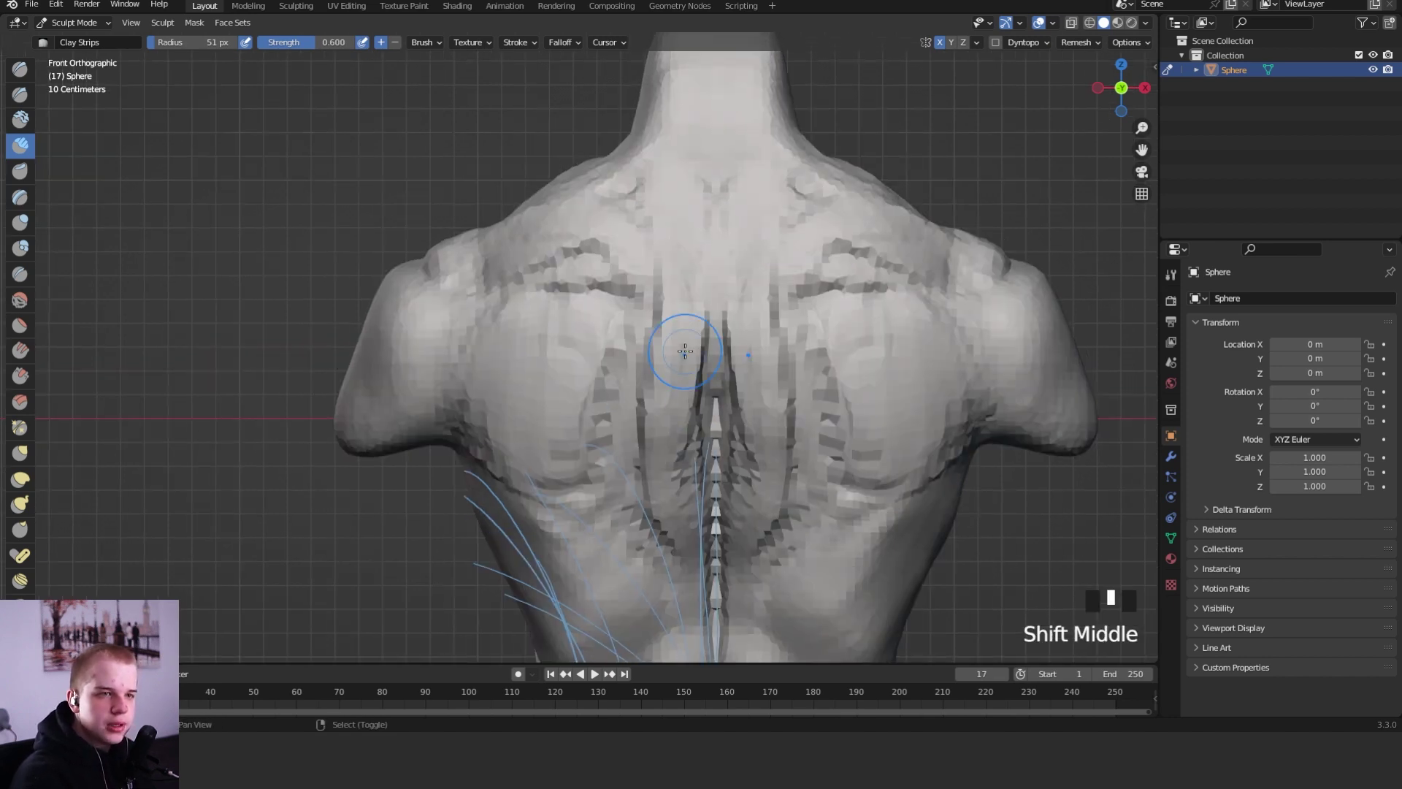
left_click_drag(659, 400, 644, 307)
left_click_drag(650, 305, 549, 261)
left_click_drag(680, 226, 630, 265)
middle_click_drag(709, 219, 778, 281)
mouse_move(774, 277)
left_mouse_down()
mouse_move(734, 146)
mouse_move(716, 190)
left_mouse_up()
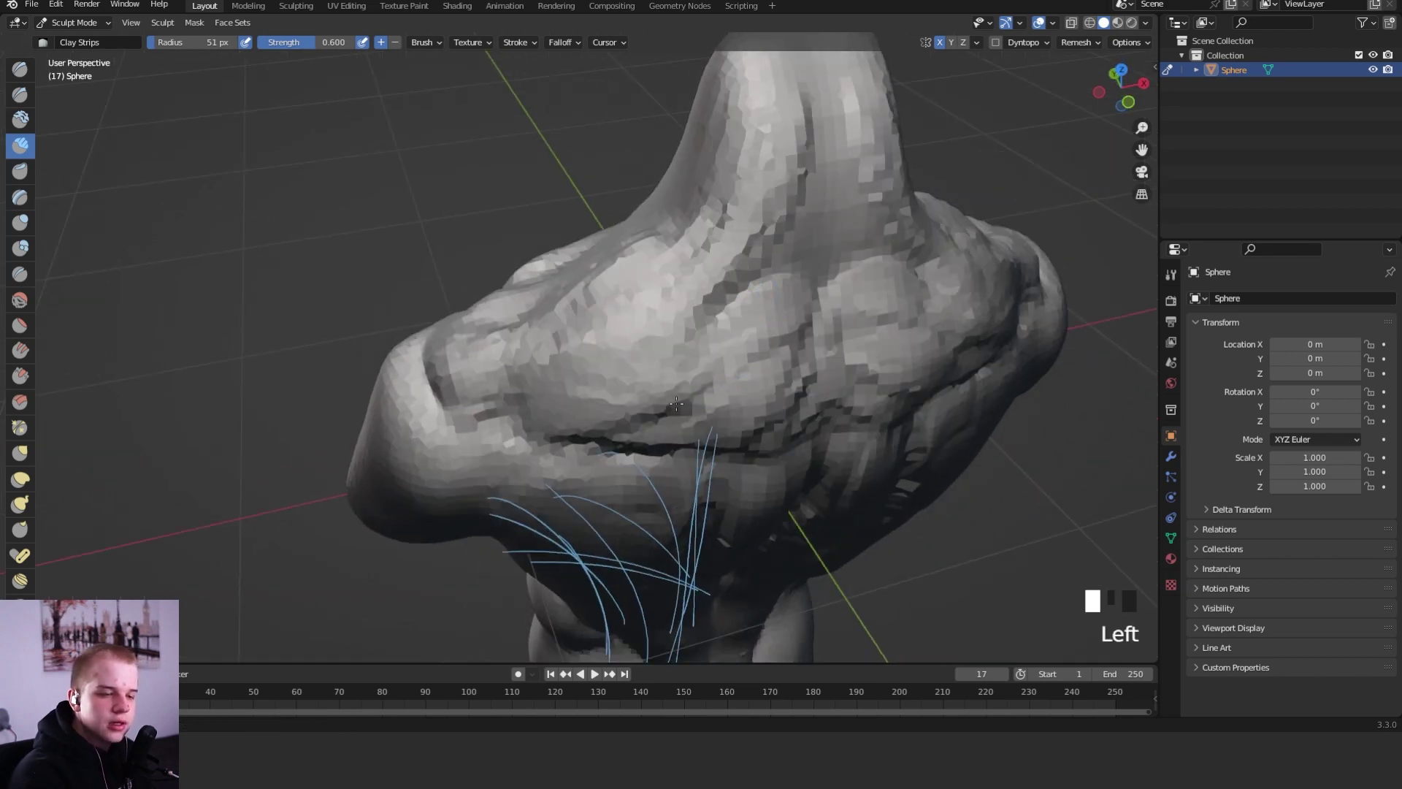
- Touch up the lower edge of the trapezius beside the spine with the Clay Strips brush at 52 px
middle_click_drag(599, 387, 647, 394, "alt")
middle_click_drag(632, 398, 677, 399, "alt")
middle_click_drag(775, 393, 916, 358, "alt")
key("f")
left_click(680, 304)
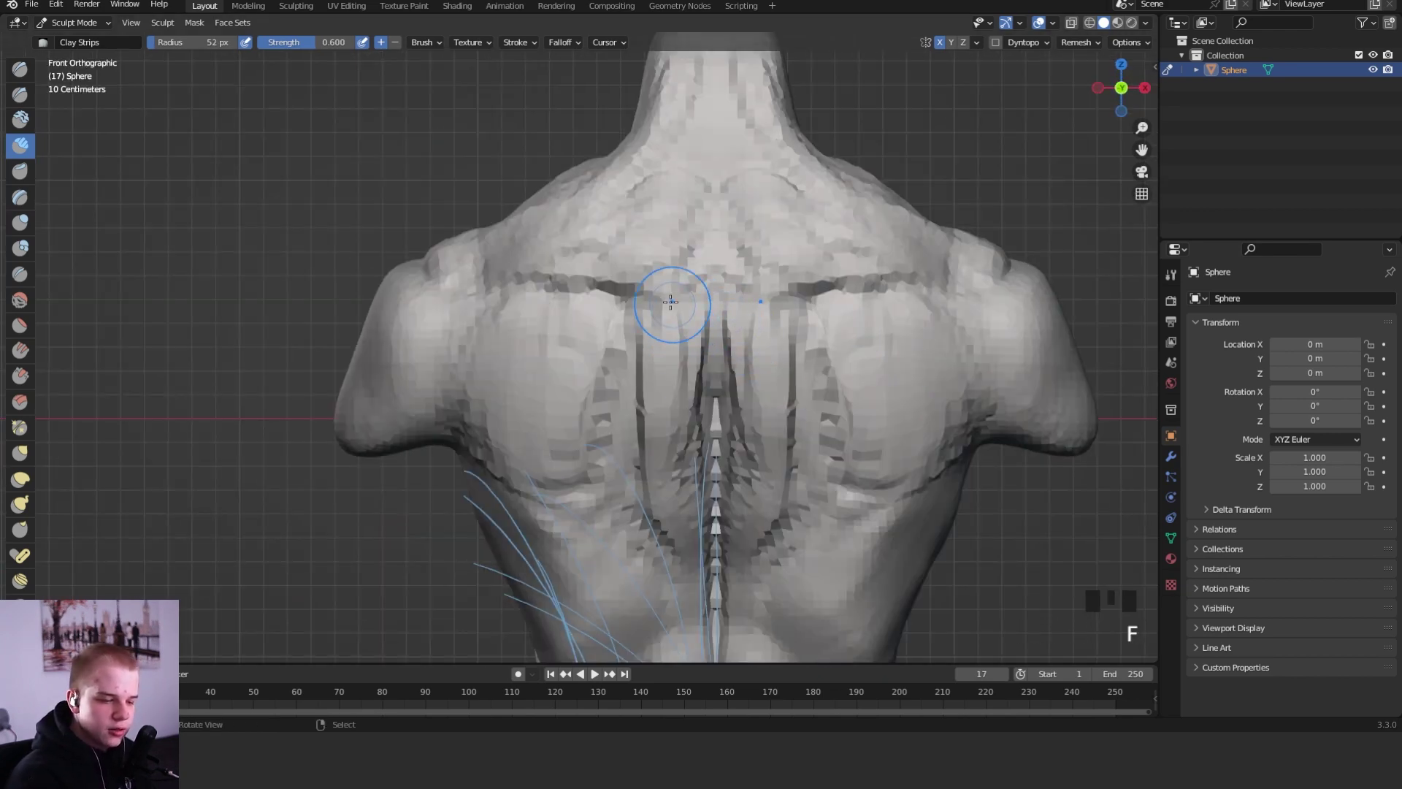
mouse_move(646, 489)
left_mouse_down()
mouse_move(632, 526)
mouse_move(649, 522)
mouse_move(638, 491)
left_mouse_up()
middle_click_drag(657, 409, 668, 456, "ctrl")
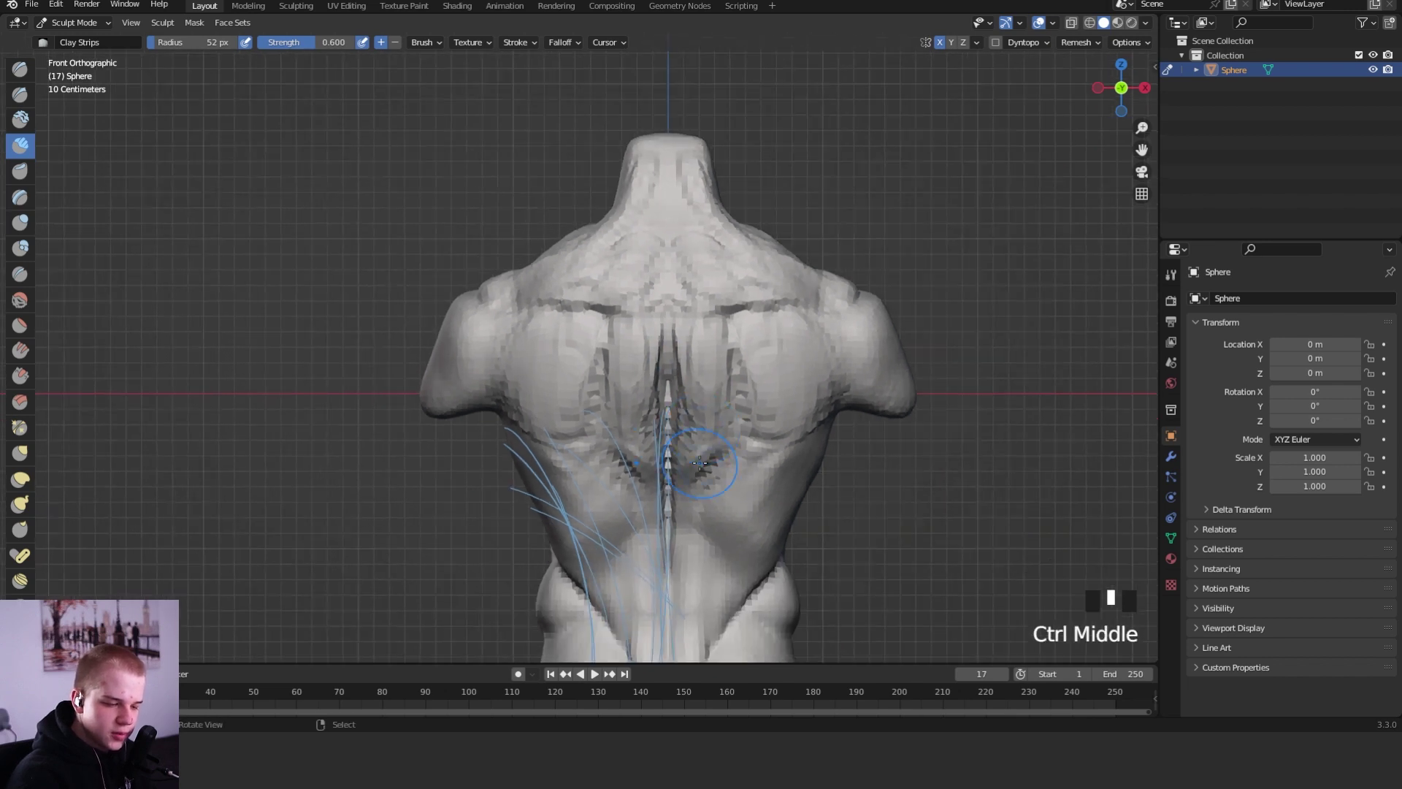
- Add a clay strip beside the spine and smooth the trapezius from mid-back up to the neck at 63 px
mouse_move(672, 314)
middle_mouse_down()
mouse_move(745, 358)
mouse_move(705, 307)
middle_mouse_up()
left_click_drag(694, 423, 698, 394)
key("f")
left_click(737, 315)
left_click_drag(742, 328, 751, 445, "shift")
left_click_drag(752, 438, 775, 256, "shift")
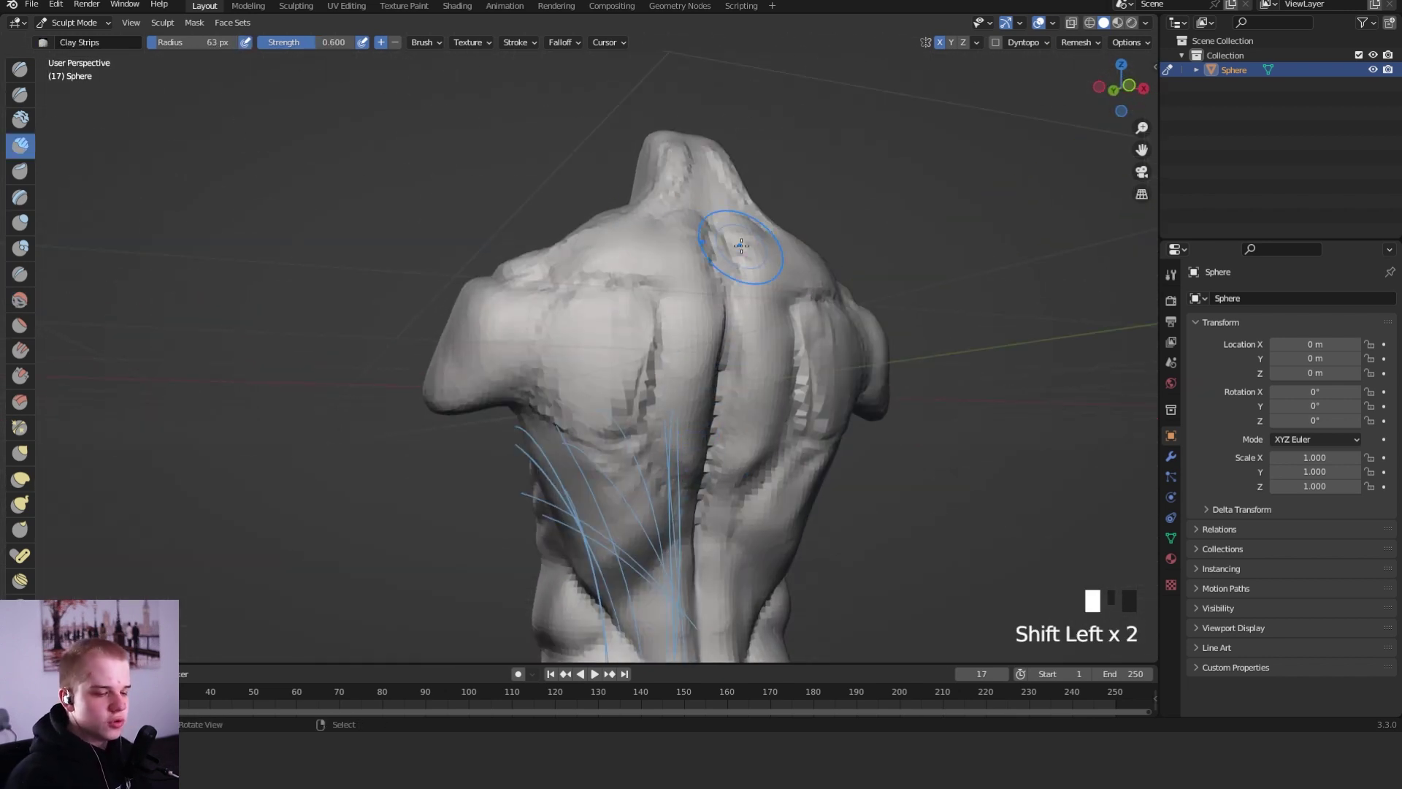
mouse_move(741, 245)
middle_mouse_down()
mouse_move(719, 314)
mouse_move(732, 366)
middle_mouse_up()
key("f")
middle_click_drag(730, 430, 719, 382, "ctrl")
mouse_move(719, 382)
middle_mouse_down("shift")
mouse_move(732, 307)
mouse_move(796, 366)
mouse_move(730, 380)
mouse_move(752, 329)
middle_mouse_up("shift")
- Define the rounded lower edge of the trapezius beside the spine with the Crease brush
key("shift+c")
key("f")
key("f")
left_click(699, 360)
- Adjust the outer contour of the shoulder in the back view with the Grab brush at 119 px
key("g")
key("f")
left_click(776, 339)
key("shift+c")
key("g")
key("f")
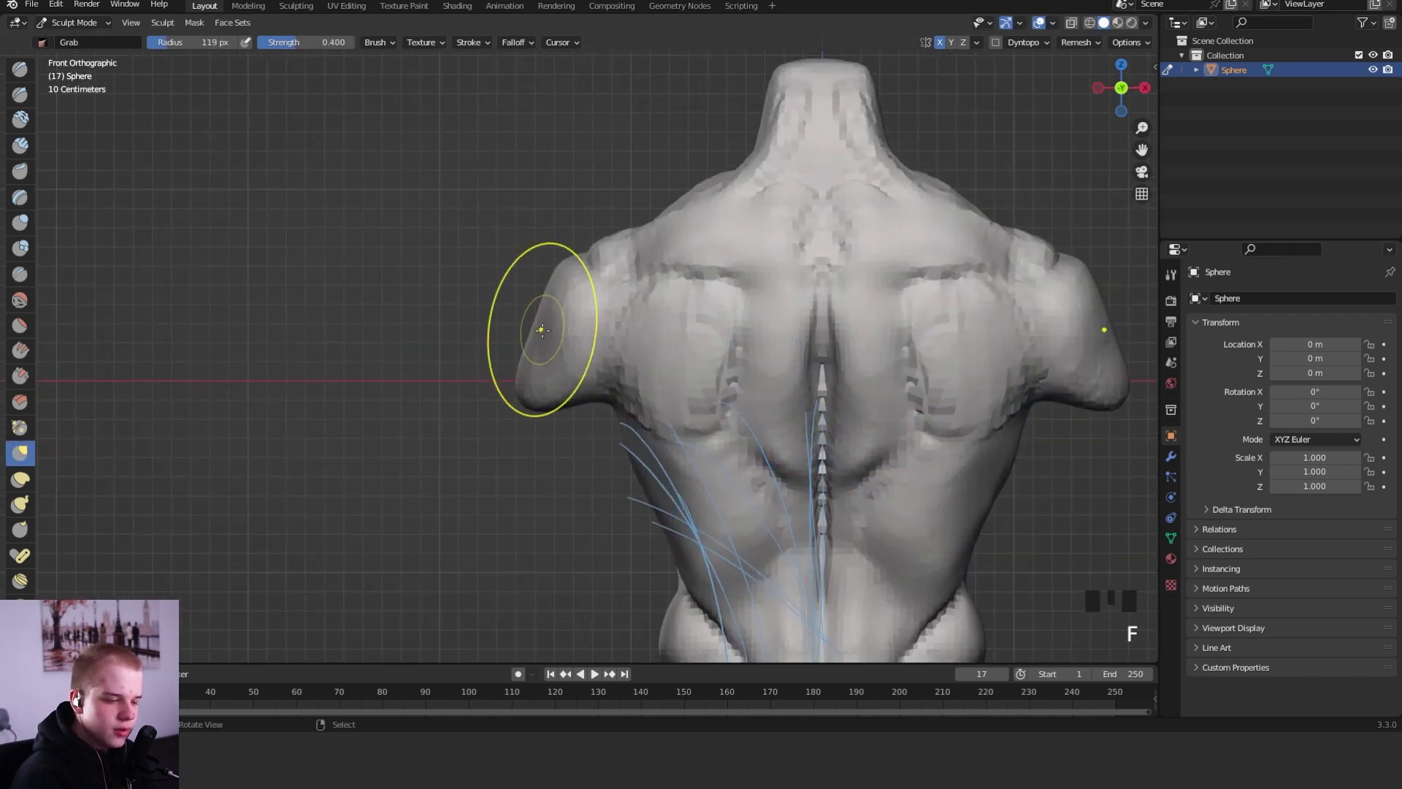
left_click(592, 326)
- Crease the rear lower edge of the arm stump at 59 px
key("shift+c")
middle_click_drag(570, 328, 534, 429)
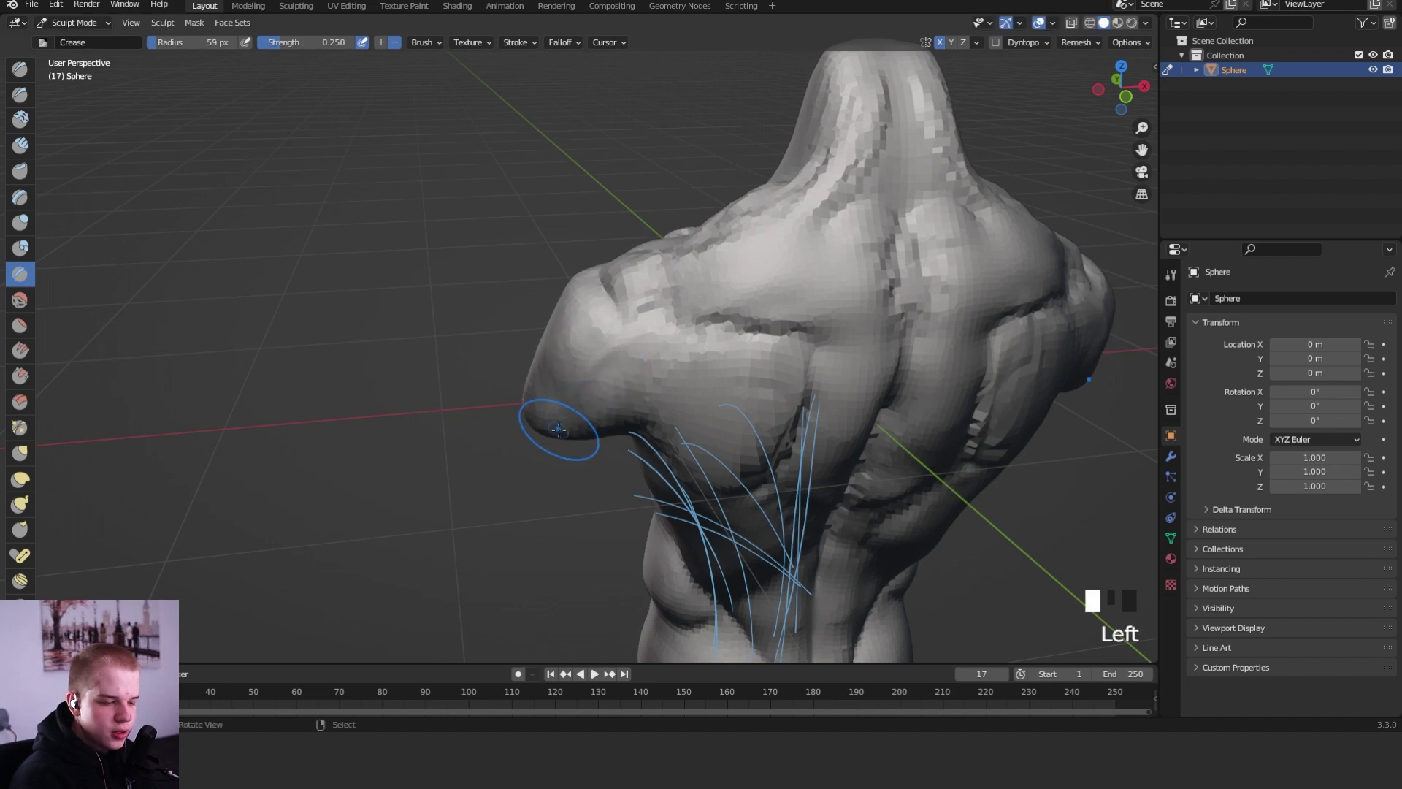
mouse_move(559, 429)
middle_mouse_down()
mouse_move(673, 313)
mouse_move(734, 374)
middle_mouse_up()
- Reshape the back of the shoulder in the side view with the Grab brush at 109 px
key("g")
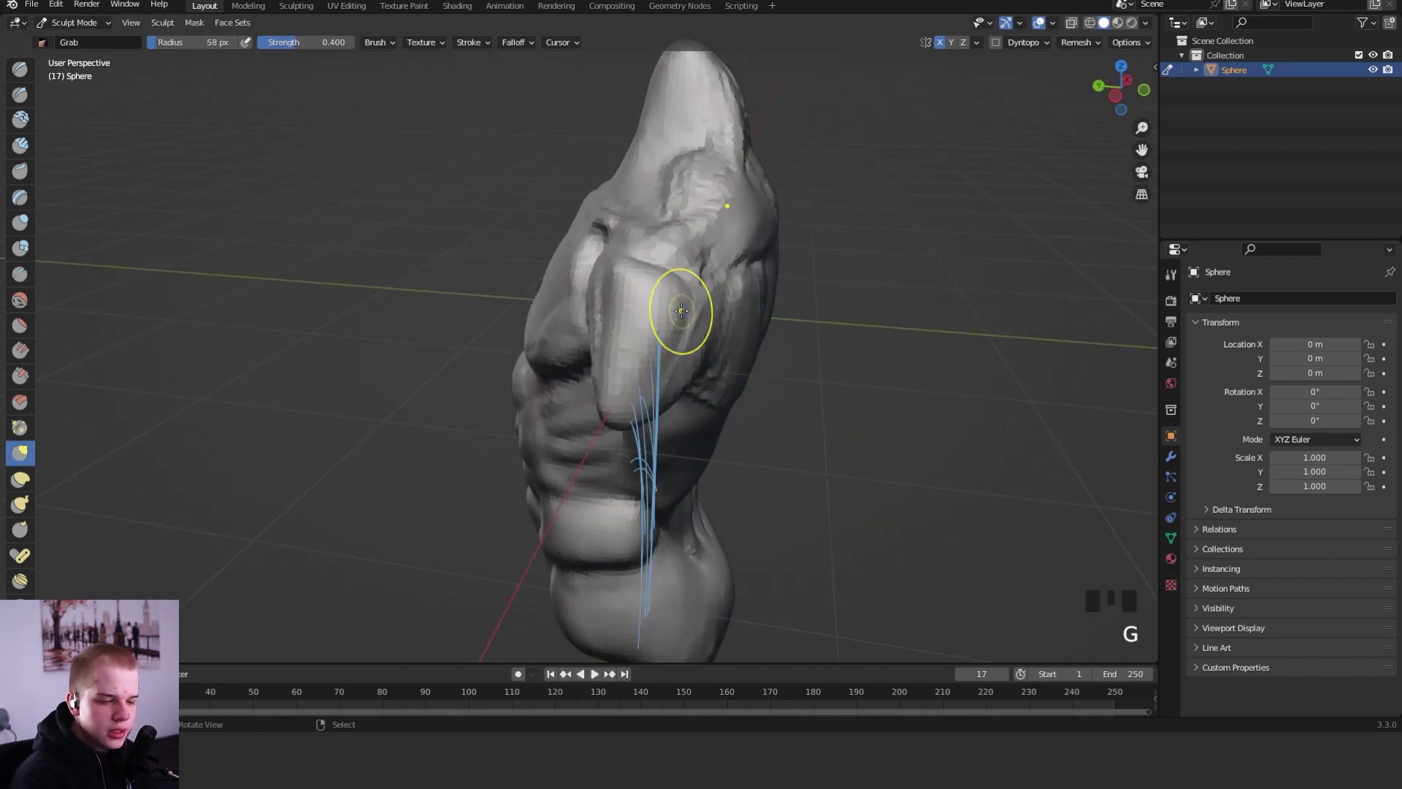
mouse_move(683, 304)
middle_mouse_down("alt")
mouse_move(864, 300)
mouse_move(707, 288)
middle_mouse_up("alt")
key("f")
left_click(691, 275)
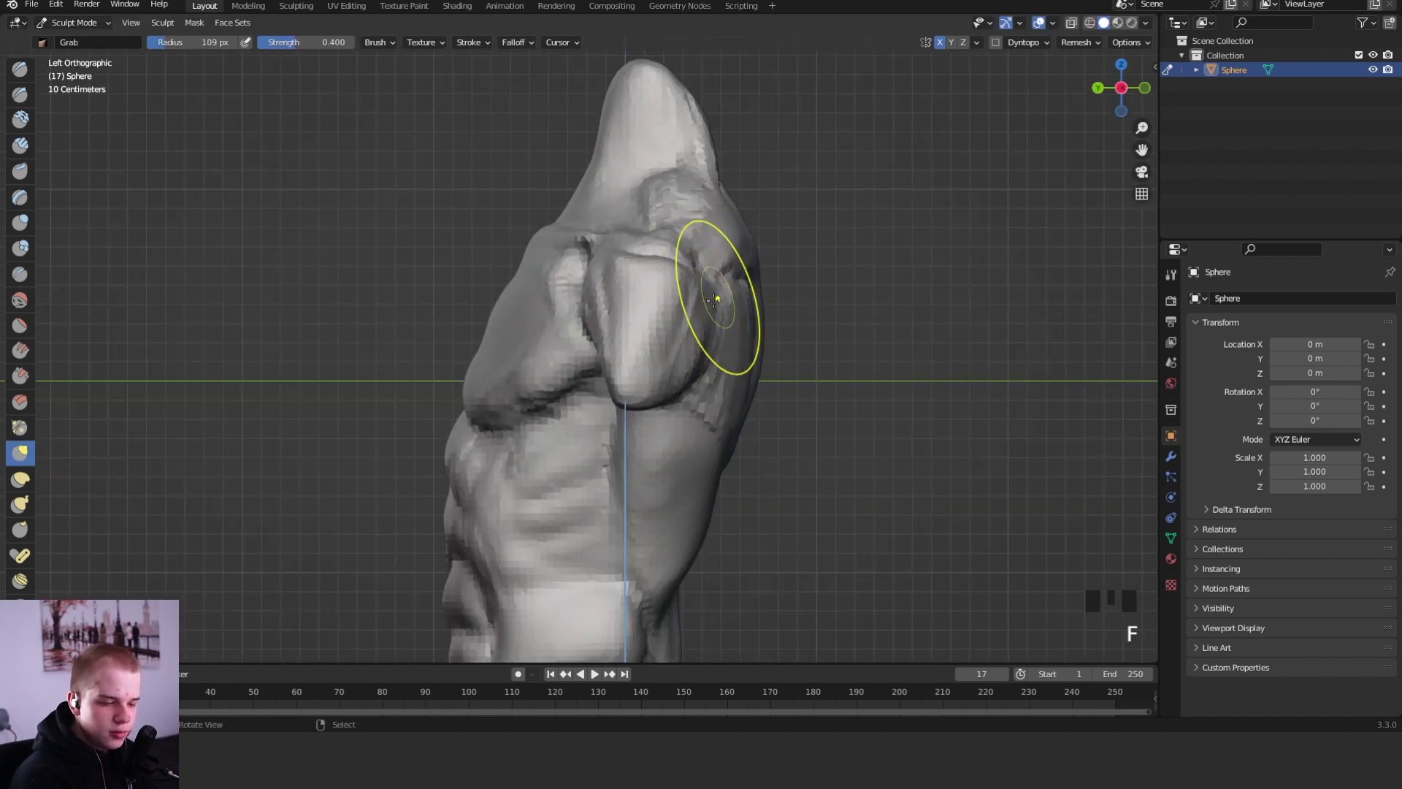
middle_click_drag(666, 378, 615, 361)
- Crease the underside of the arm stump from the chest side and adjust the armpit with the Grab brush at 102 px
key("shift+c")
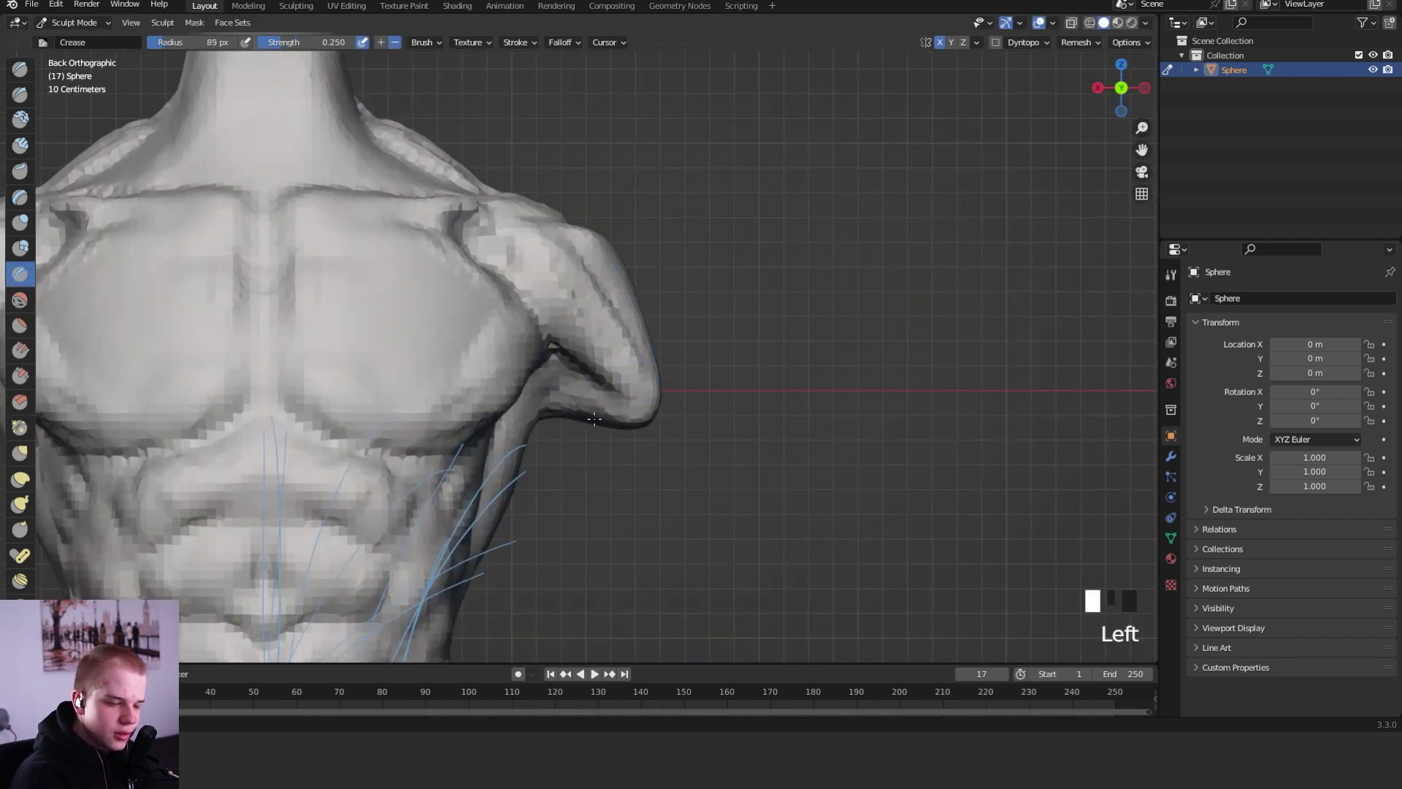
key("g")
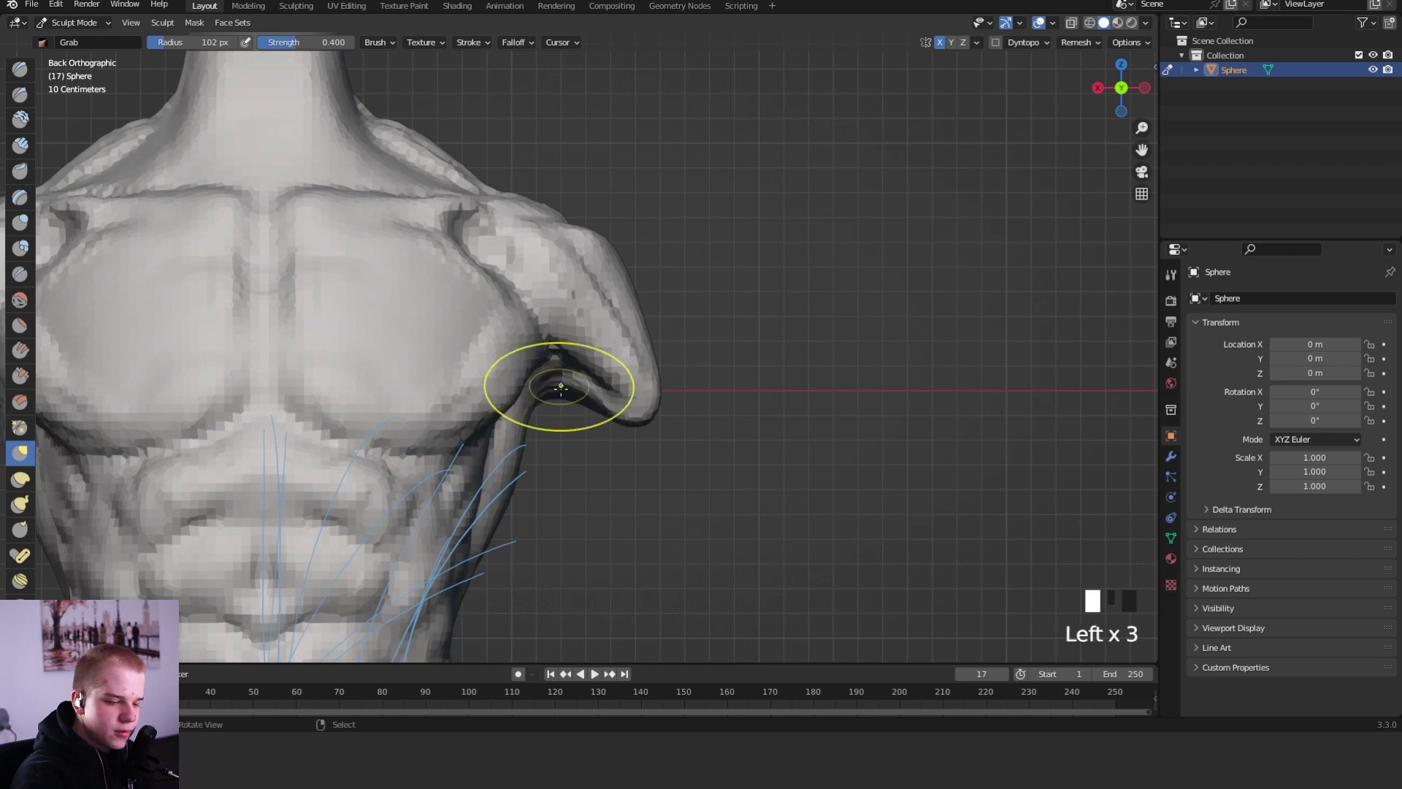
middle_click_drag(640, 363, 551, 335, "alt")
- Touch up the rear armpit with clay strips and pull the arm stump downward with the Grab brush at 186 px
key("c")
left_click_drag(646, 406, 663, 431)
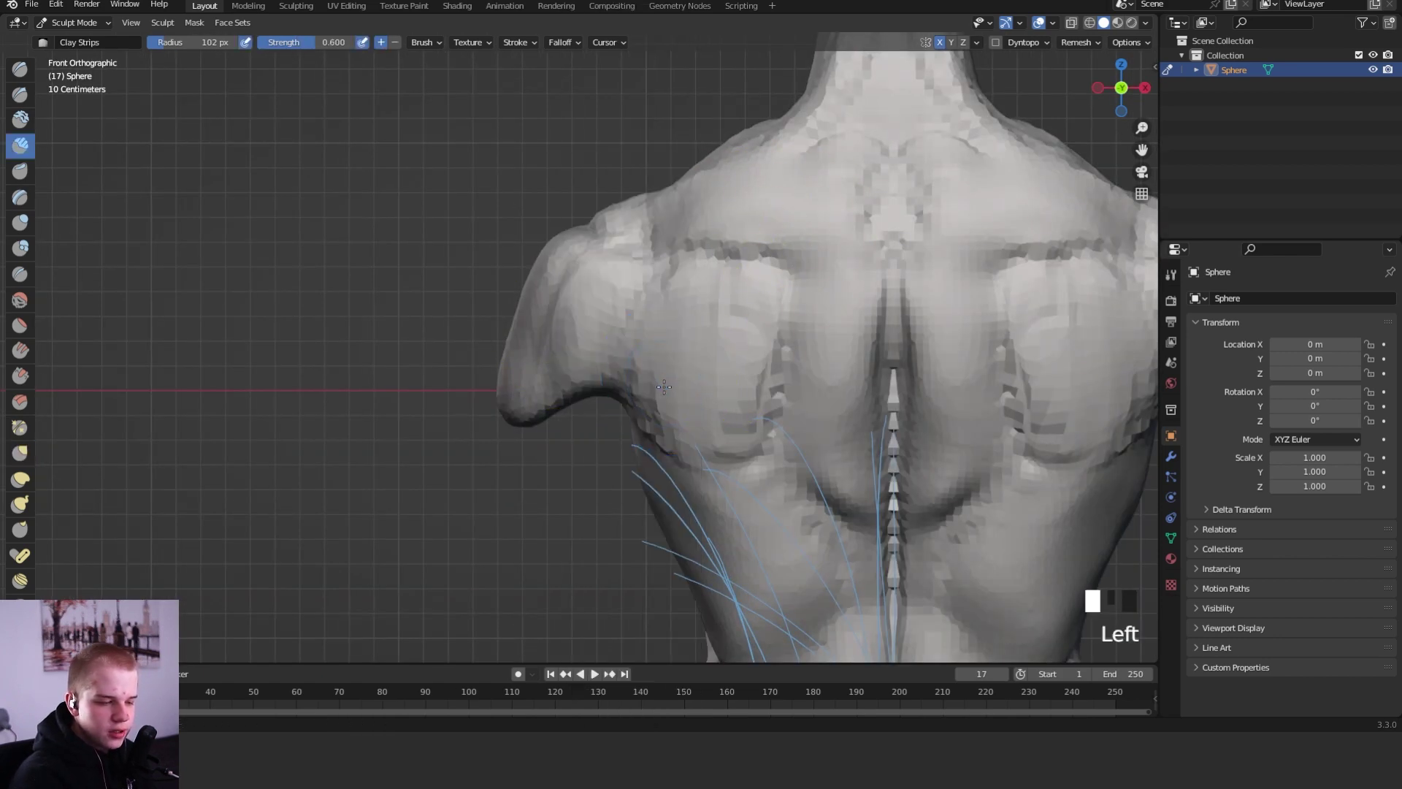
key("g")
key("f")
left_click(591, 390)
mouse_move(529, 416)
left_mouse_down()
mouse_move(511, 494)
mouse_move(520, 467)
left_mouse_up()
key("f")
left_click_drag(537, 372, 527, 358)
left_click_drag(532, 340, 513, 349)
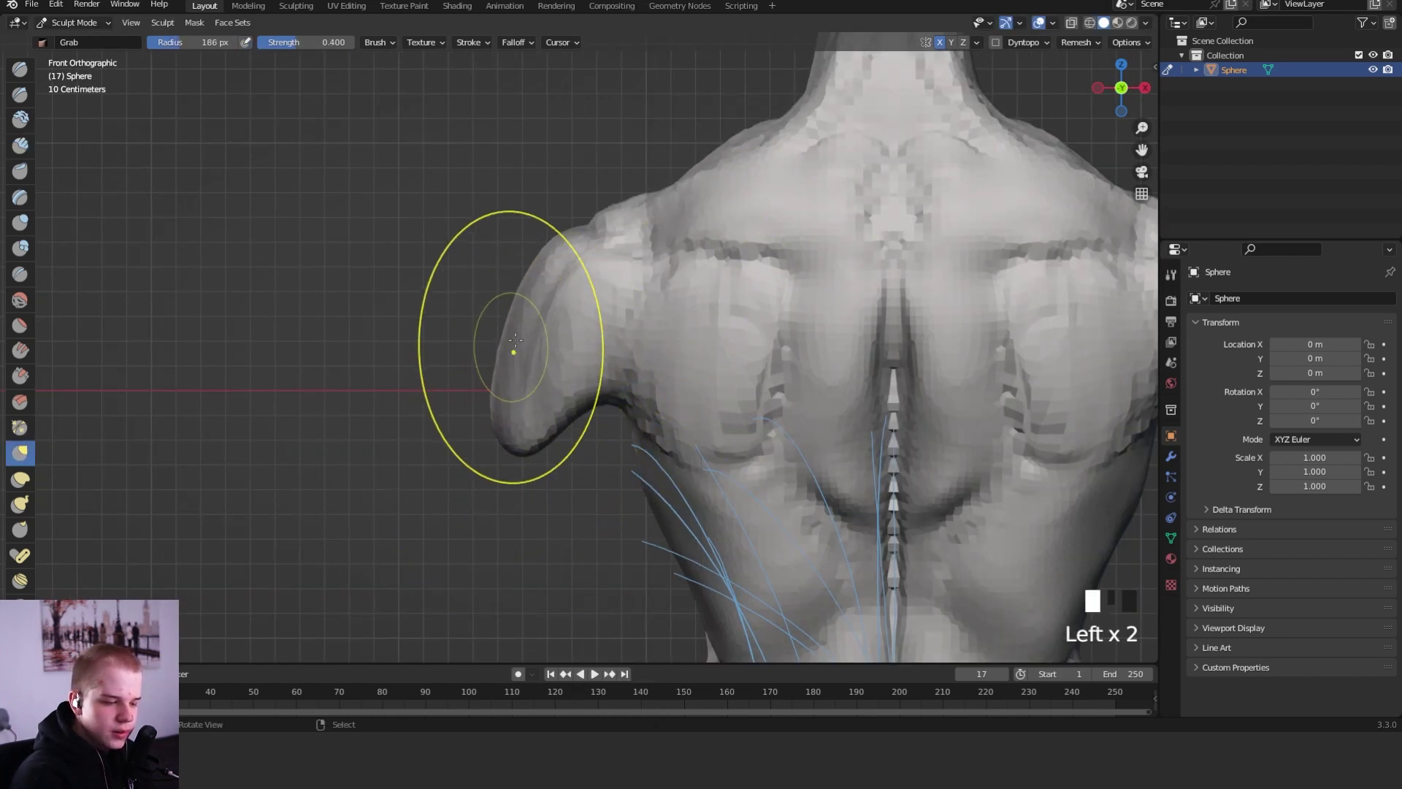
- Build up the rear deltoid above the armpit with the Clay Strips brush at 59 px
middle_click_drag(526, 349, 679, 409, "ctrl")
key("shift+space")
key("f")
left_click(599, 368)
mouse_move(602, 367)
middle_mouse_down("ctrl")
mouse_move(614, 319)
mouse_move(578, 377)
middle_mouse_up("ctrl")
key("f")
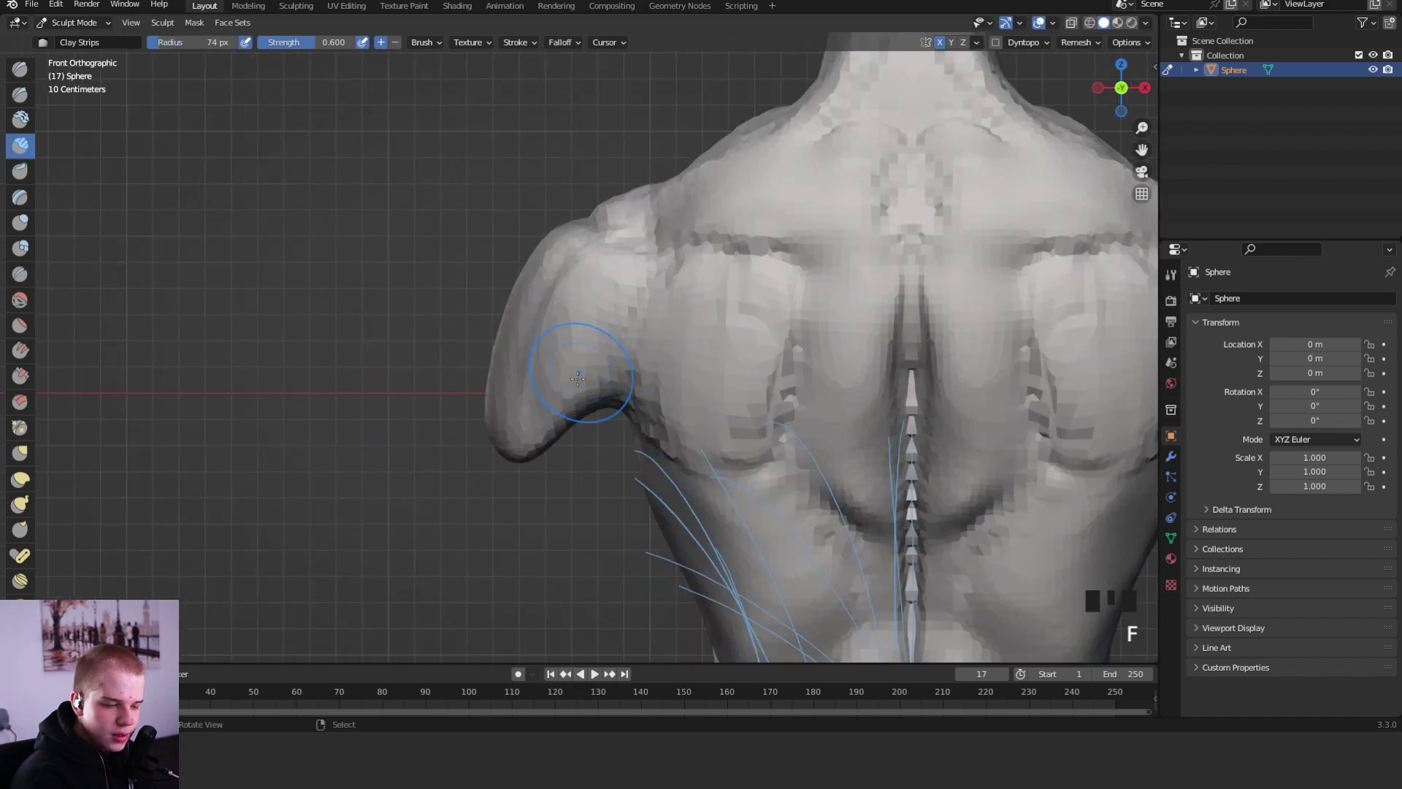
key("f")
mouse_move(626, 271)
left_mouse_down()
mouse_move(676, 283)
mouse_move(584, 372)
mouse_move(610, 350)
left_mouse_up()
left_click(677, 284)
middle_click_drag(619, 346, 638, 377)
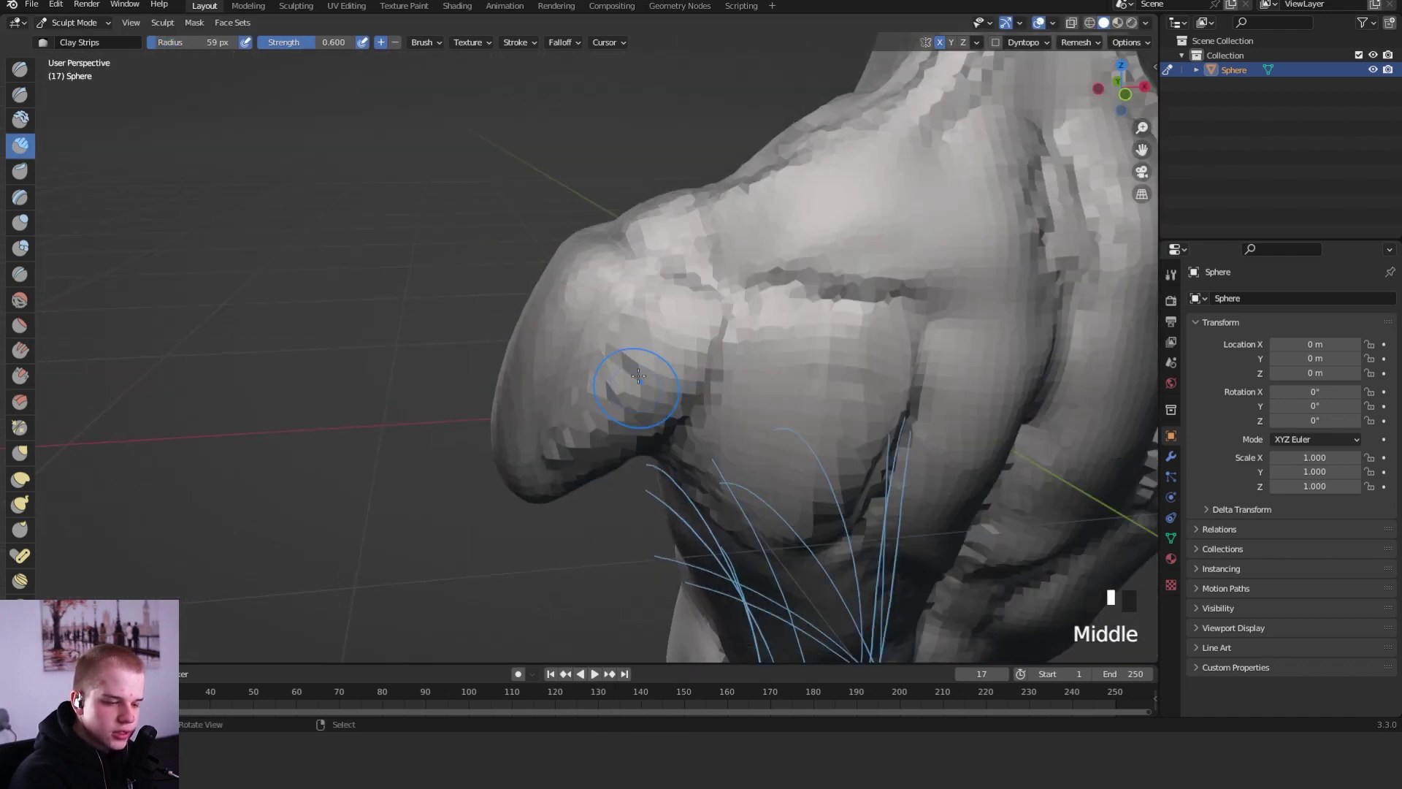
left_click_drag(651, 300, 676, 286)
- Crease the border between the rear deltoid and the shoulder blade at 37 px
mouse_move(734, 260)
middle_mouse_down("ctrl")
mouse_move(698, 389)
mouse_move(798, 410)
mouse_move(741, 405)
middle_mouse_up("ctrl")
middle_click_drag(752, 402, 775, 229, "ctrl")
key("shift+c")
key("f")
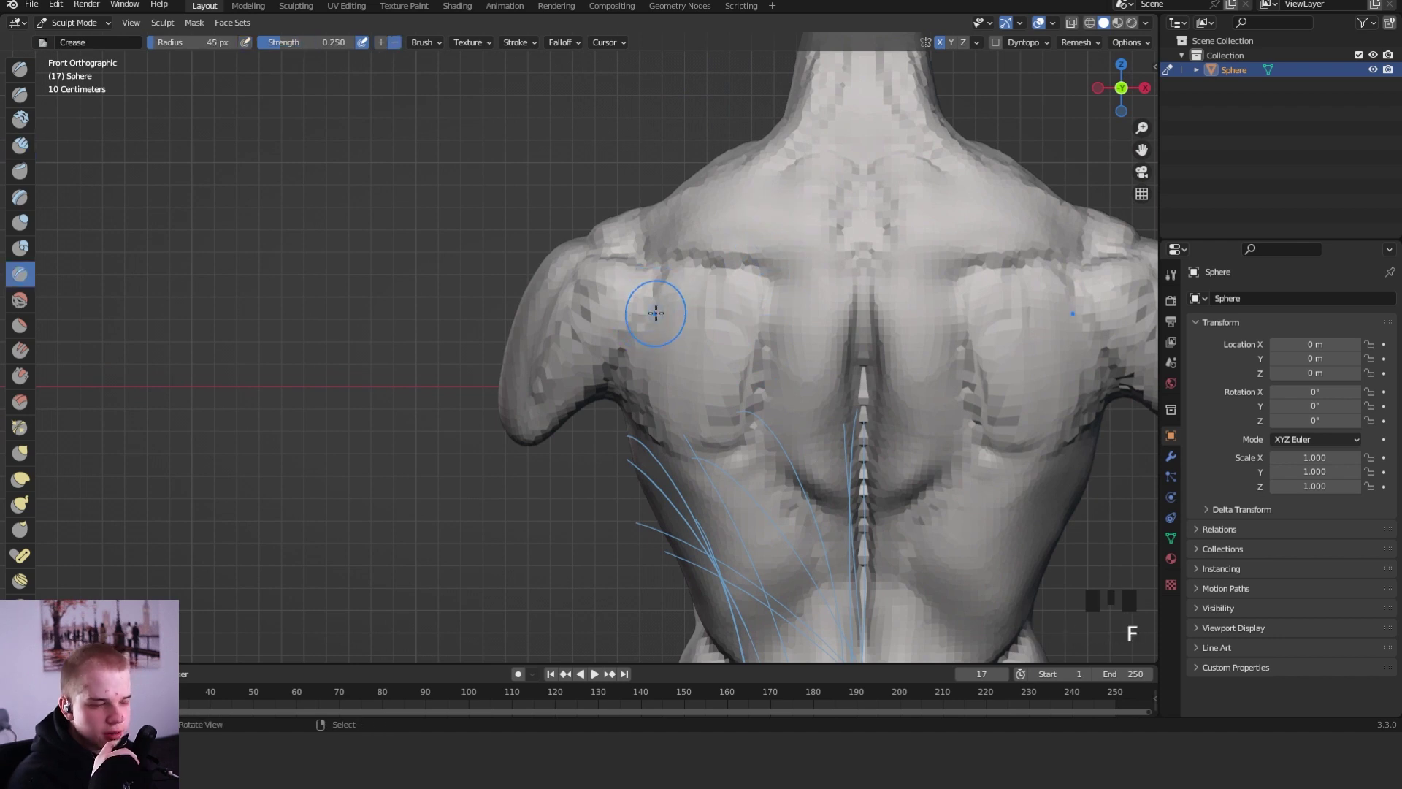
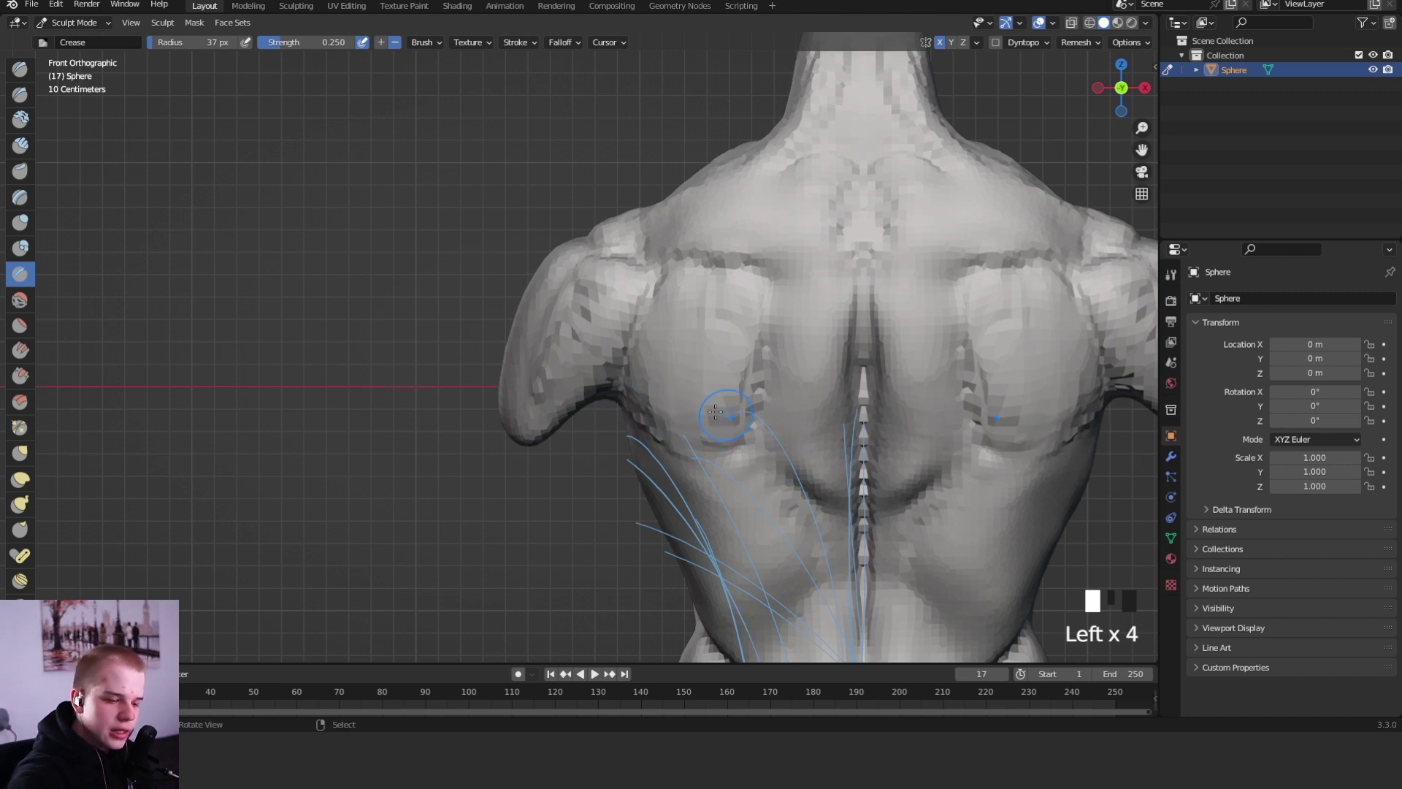
key("f")
key("f")
- Build up a muscle band from the armpit across the lower shoulder blade with clay strips, redoing the first stroke
key("shift+space")
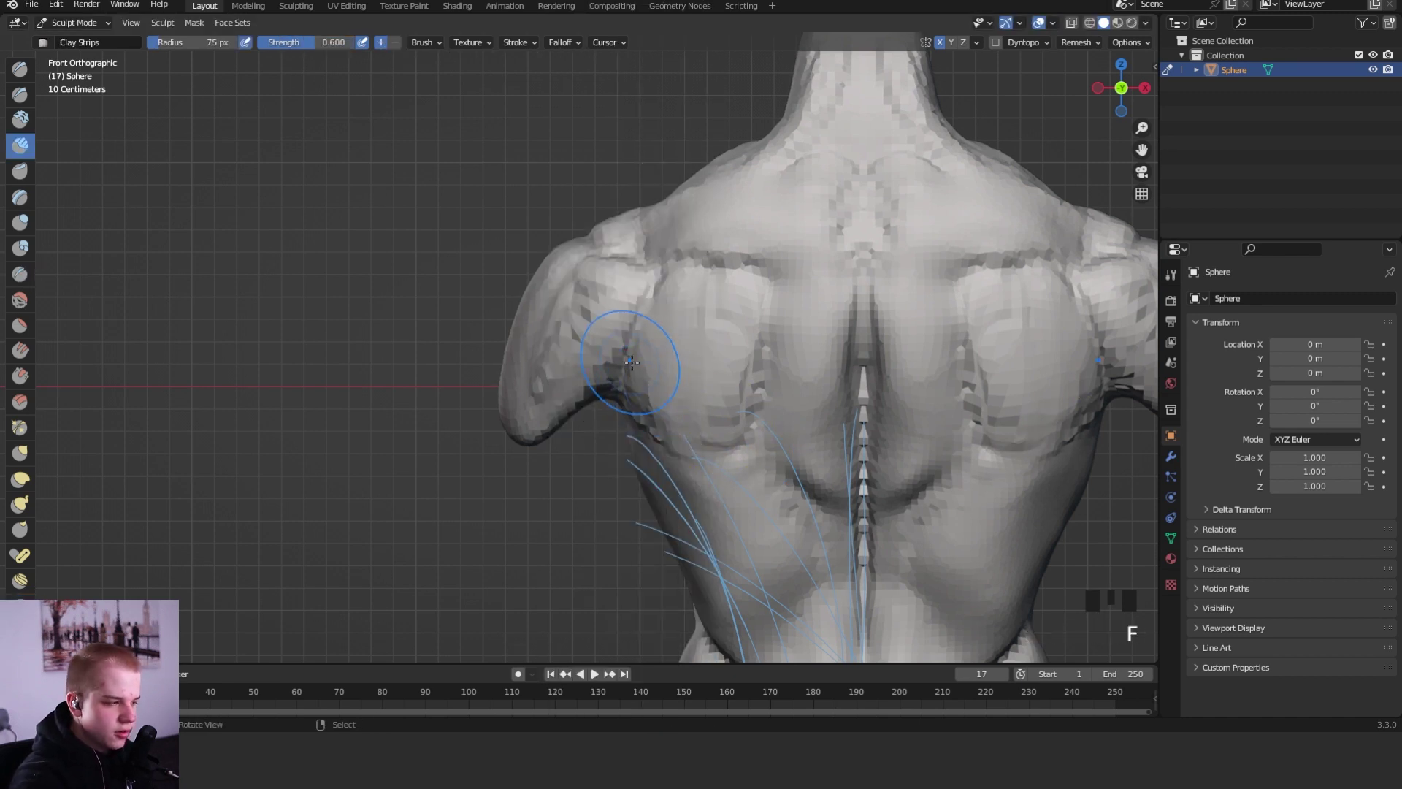
mouse_move(632, 363)
left_mouse_down()
mouse_move(663, 398)
mouse_move(644, 383)
mouse_move(632, 394)
mouse_move(714, 431)
left_mouse_up()
key("ctrl+z")
key("f")
left_click(649, 382)
left_click_drag(643, 405, 701, 429)
mouse_move(660, 409)
left_mouse_down()
mouse_move(730, 407)
mouse_move(690, 394)
mouse_move(751, 385)
mouse_move(737, 385)
mouse_move(739, 432)
left_mouse_up()
- Crease the edges of the muscle band under the shoulder blade and remesh the torso
key("shift+c")
key("ctrl+r")
scroll(791, 269, "down", 4)
mouse_move(775, 336)
middle_mouse_down()
mouse_move(870, 400)
mouse_move(796, 402)
middle_mouse_up()
mouse_move(796, 401)
middle_mouse_down("alt")
mouse_move(704, 395)
mouse_move(786, 398)
middle_mouse_up("alt")
middle_click_drag(785, 398, 644, 365, "alt")
middle_click_drag(645, 394, 614, 347, "ctrl")
- Extend the rear deltoid from the armpit toward the shoulder blade with the Clay Strips brush
key("shift+c")
key("shift+space")
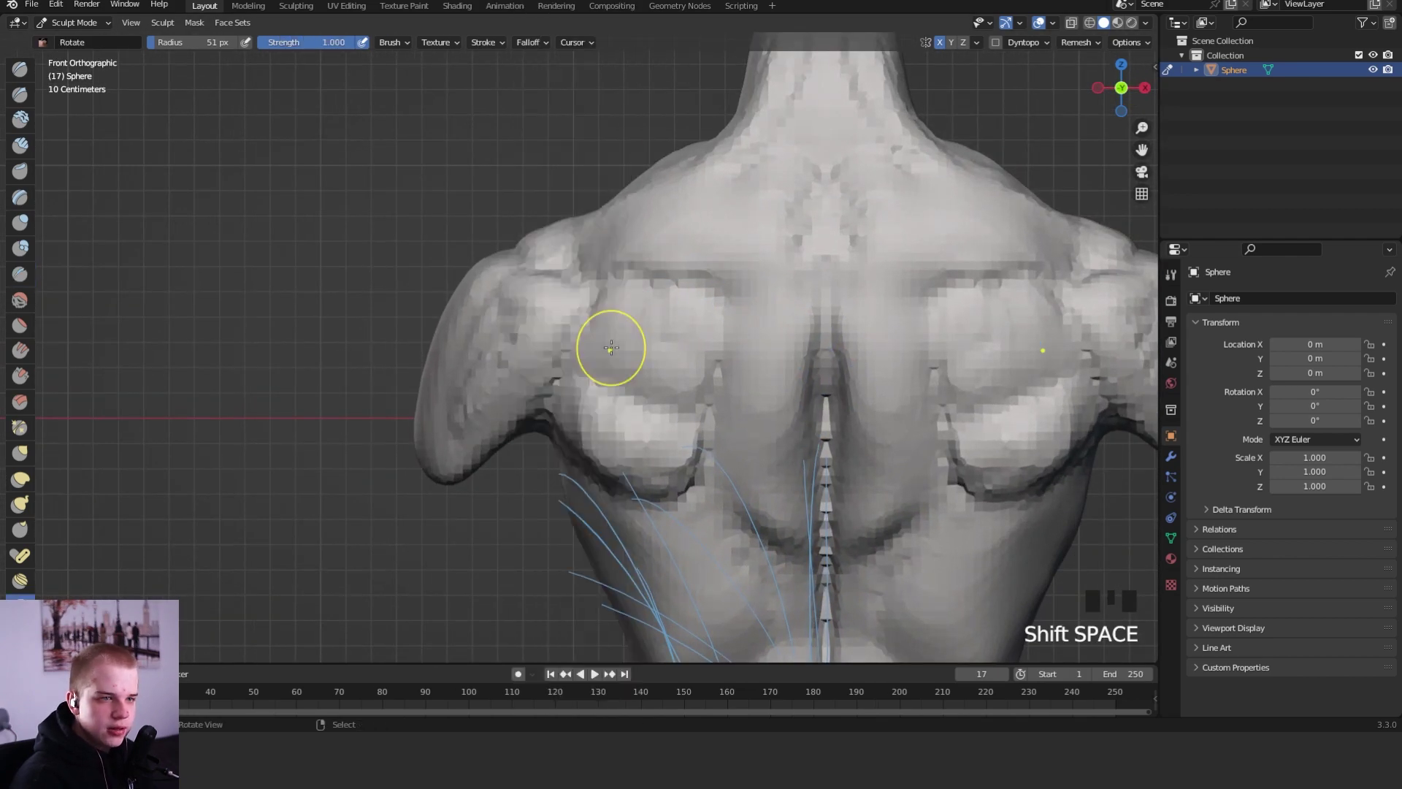
key("shift+space")
key("4")
key("f")
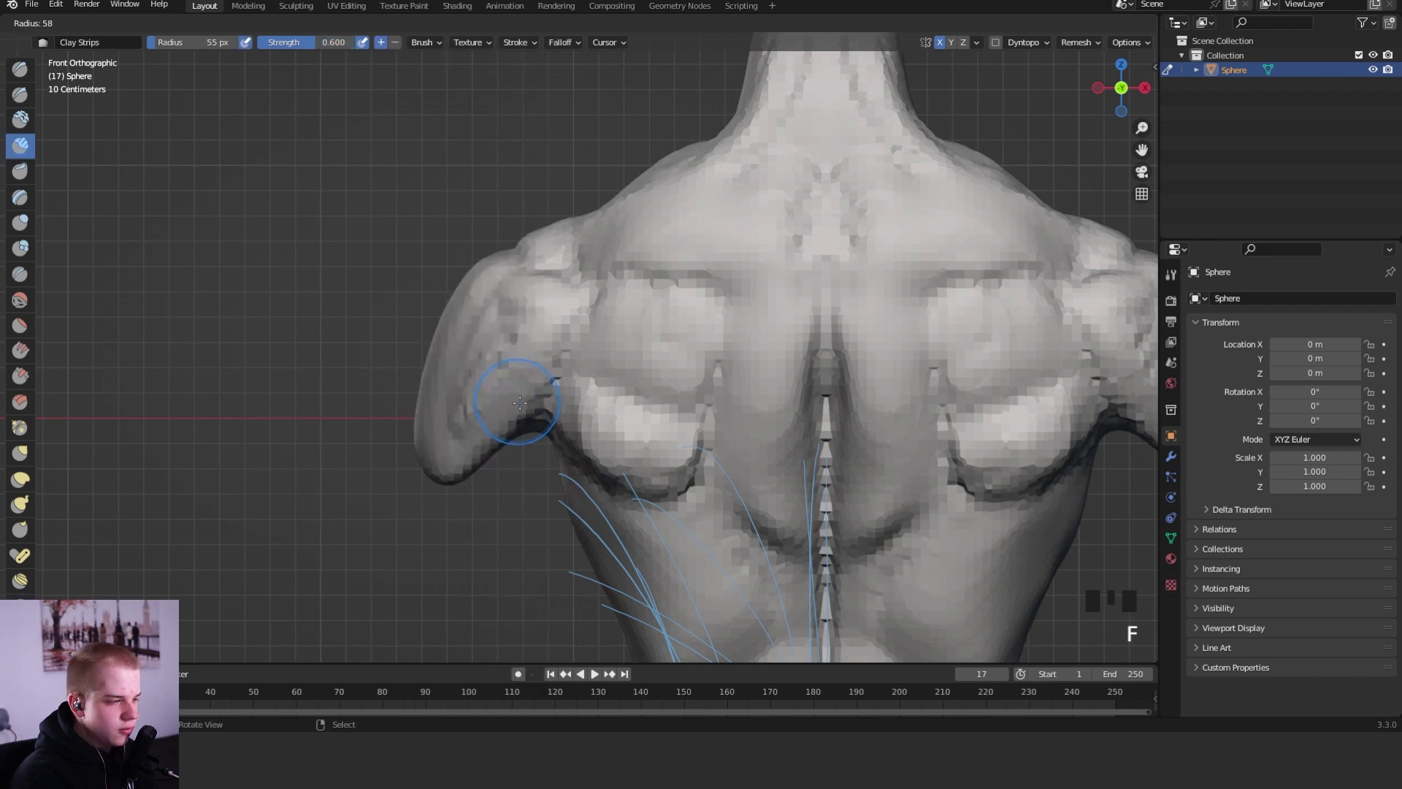
left_click(559, 398)
mouse_move(542, 402)
left_mouse_down()
mouse_move(595, 329)
mouse_move(496, 422)
left_mouse_up()
mouse_move(549, 395)
left_mouse_down()
mouse_move(581, 370)
mouse_move(602, 301)
left_mouse_up()
- Crease the lower and inner borders of the rear deltoid at 32 px
key("f")
left_click(573, 352)
key("shift+c")
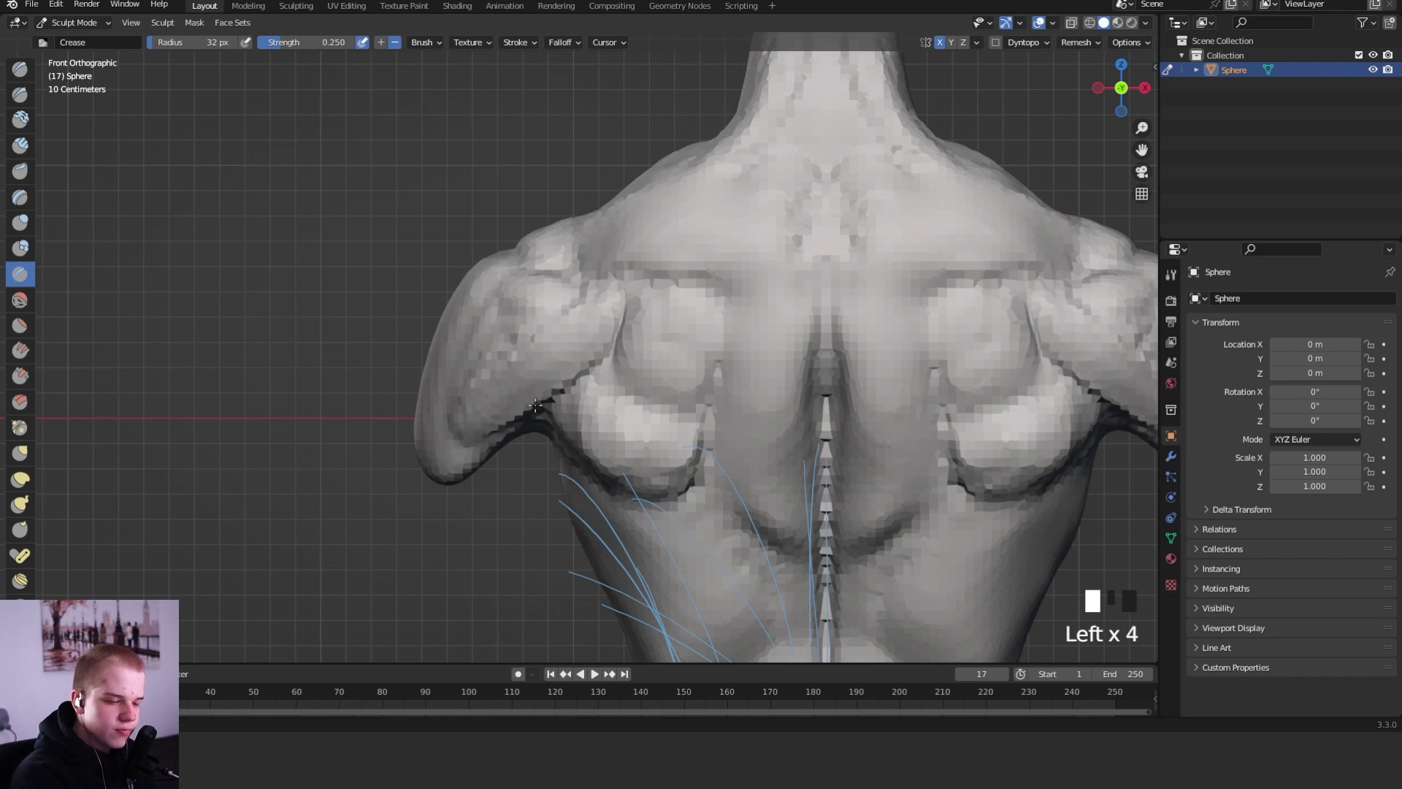
- Pull the inner corner of the rear deltoid outward toward the armpit with the Grab brush at 81 px
key("g")
key("f")
key("f")
key("g")
key("f")
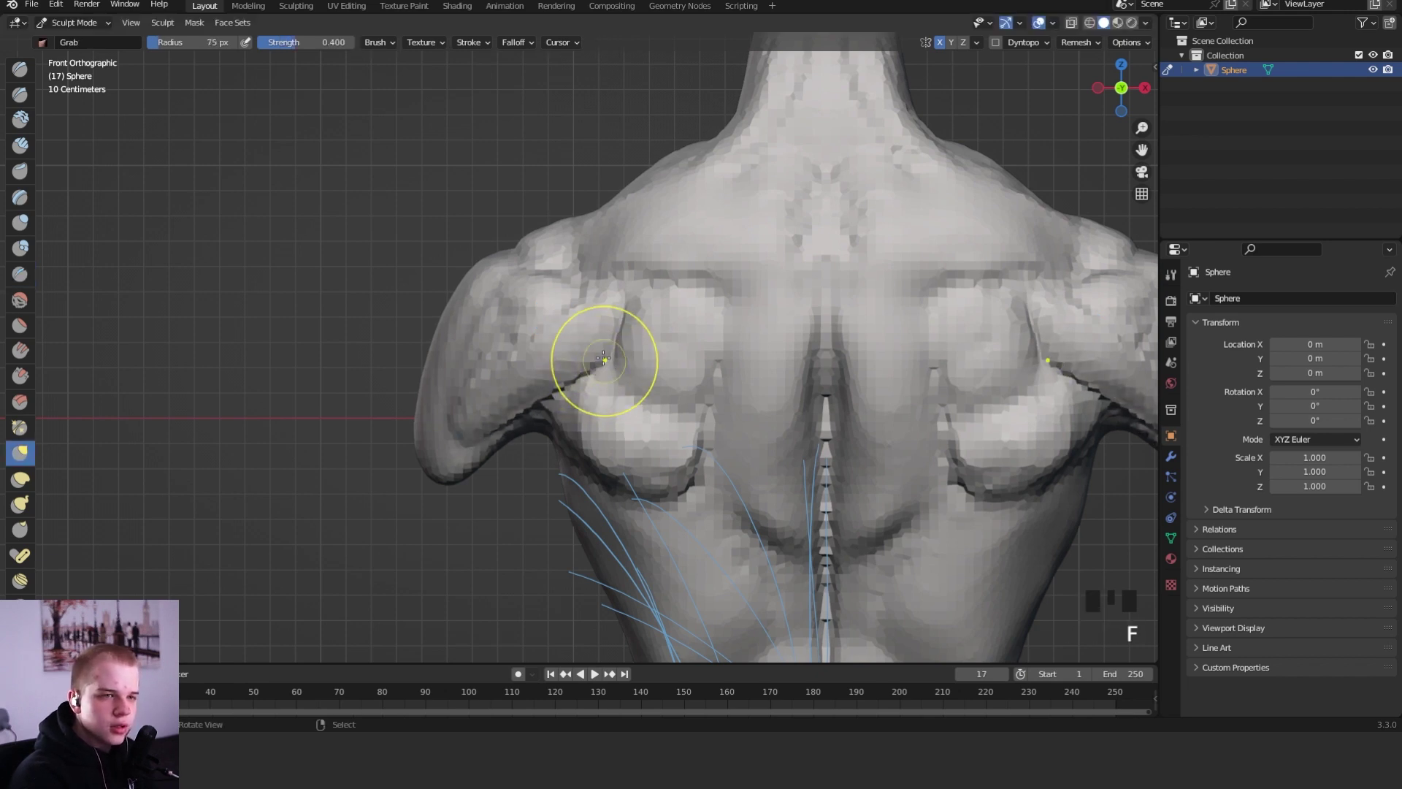
key("f")
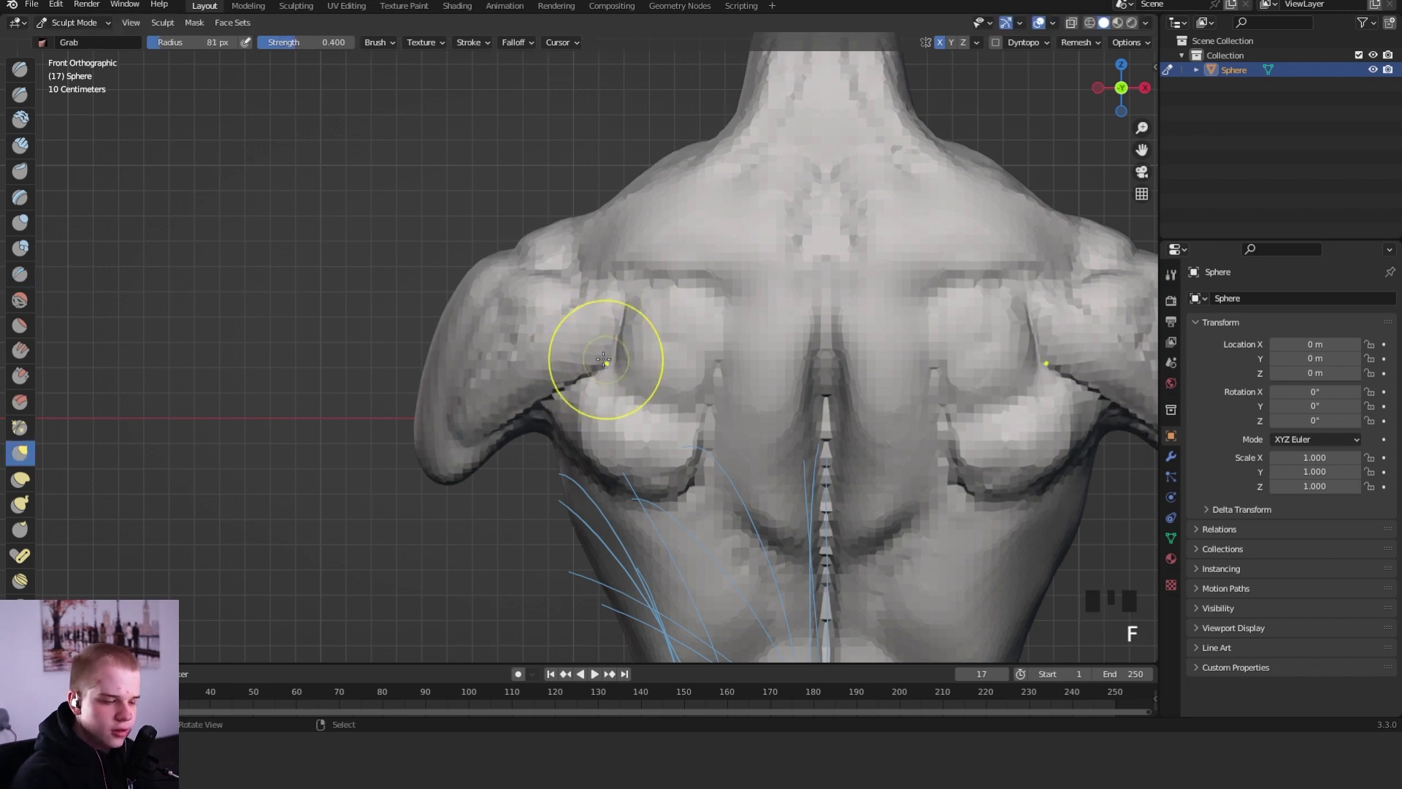
left_click_drag(604, 358, 551, 387)
- Crease the inner edge of the rear deltoid and the ridge above the shoulder blade at 71 px
key("shift+c")
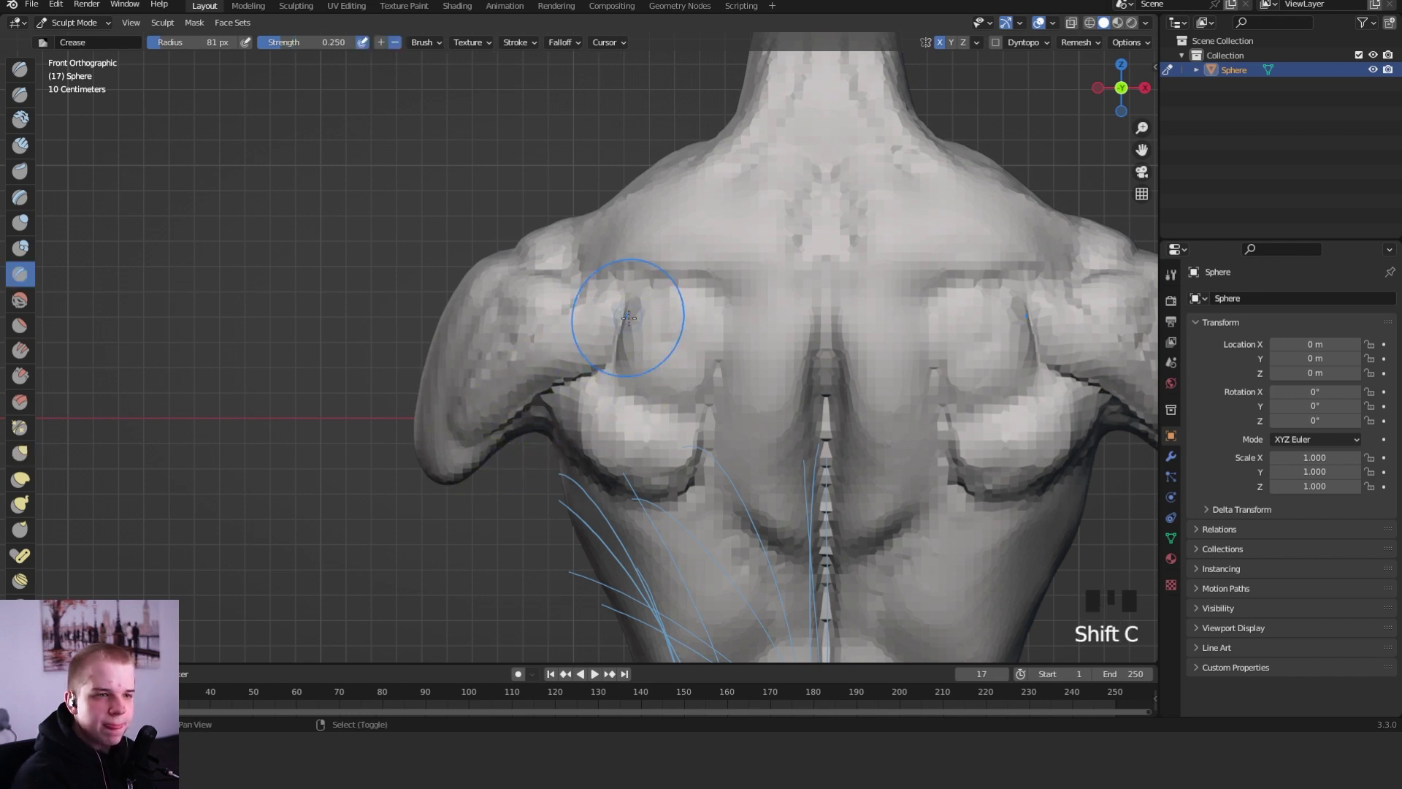
key("f")
key("f")
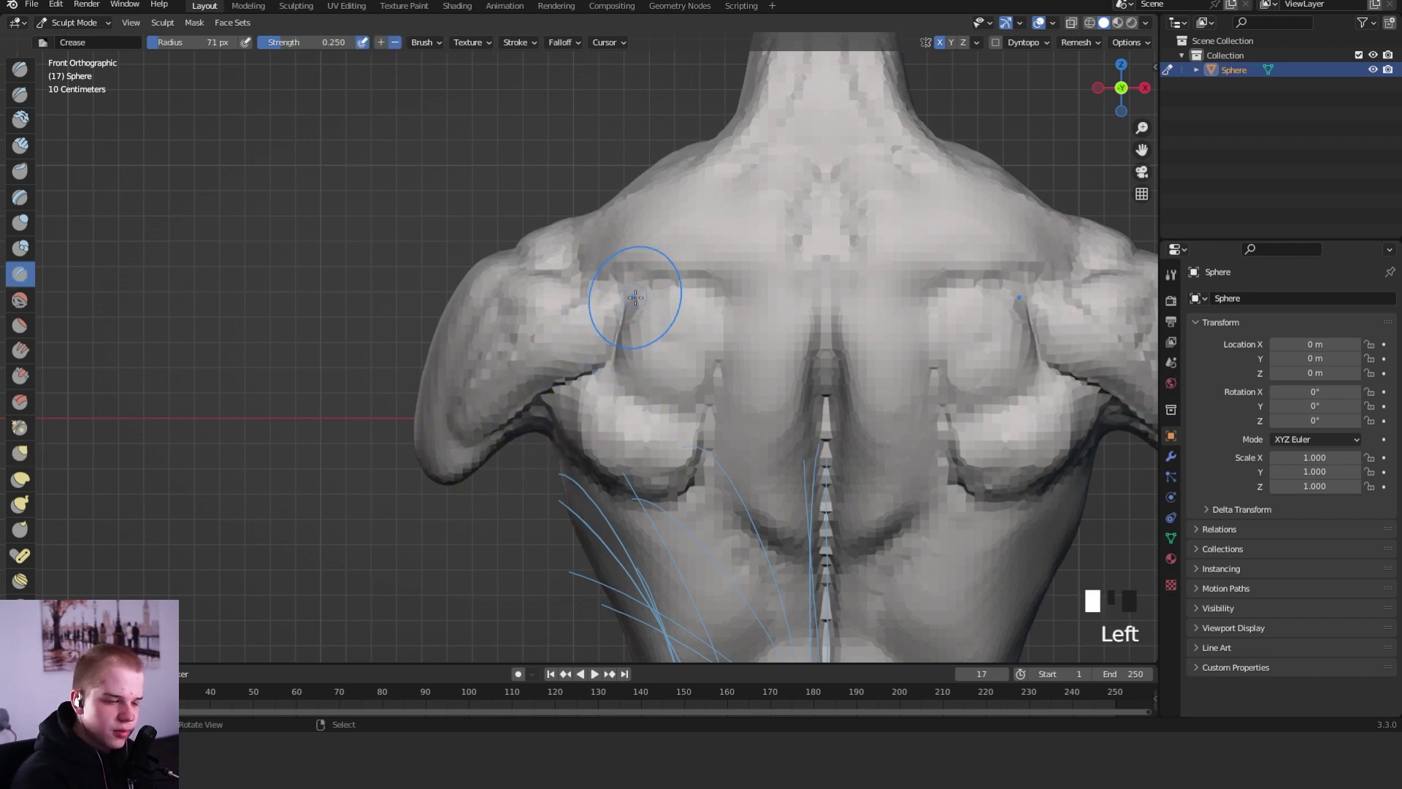
key("f")
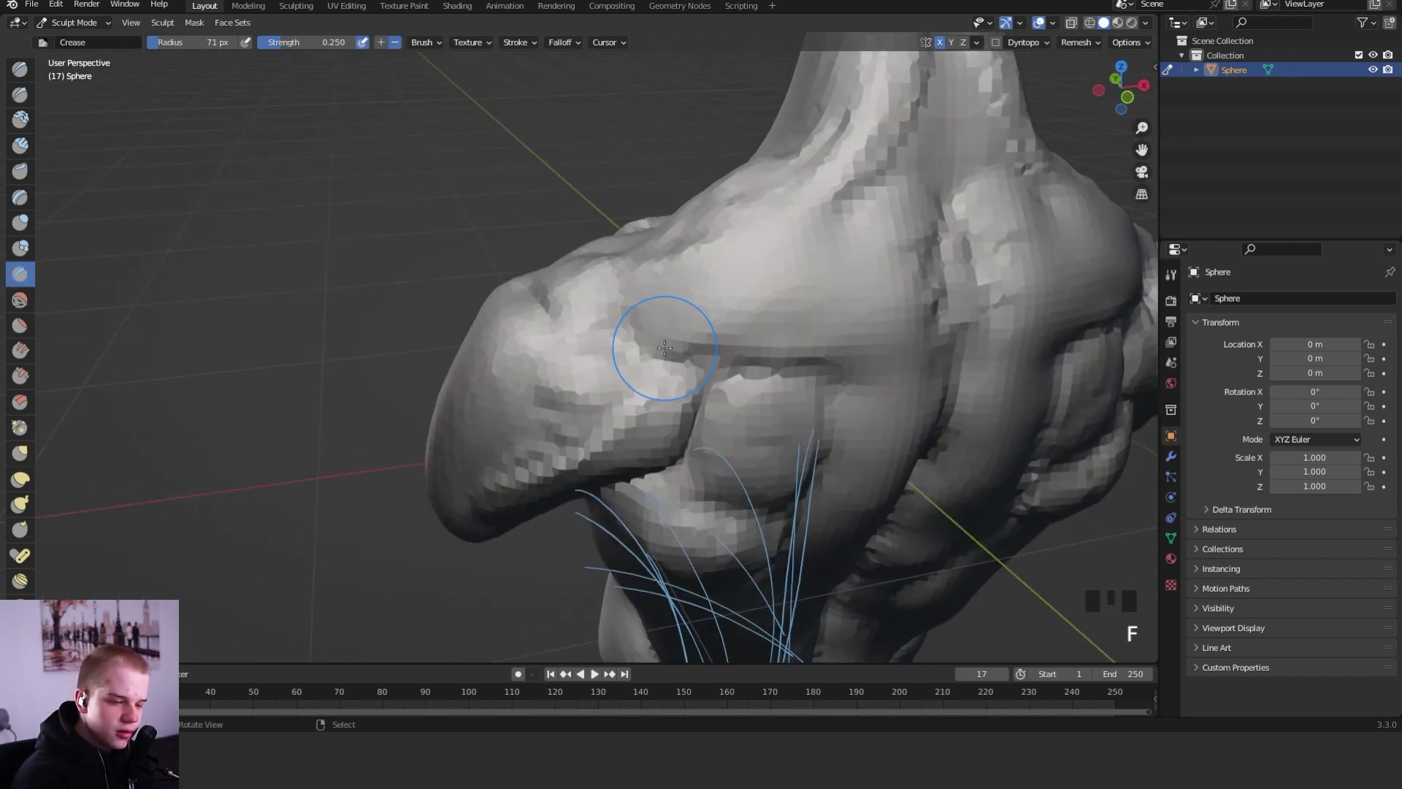
left_click_drag(674, 329, 760, 365)
mouse_move(774, 361)
middle_mouse_down()
mouse_move(861, 355)
mouse_move(820, 375)
mouse_move(900, 277)
middle_mouse_up()
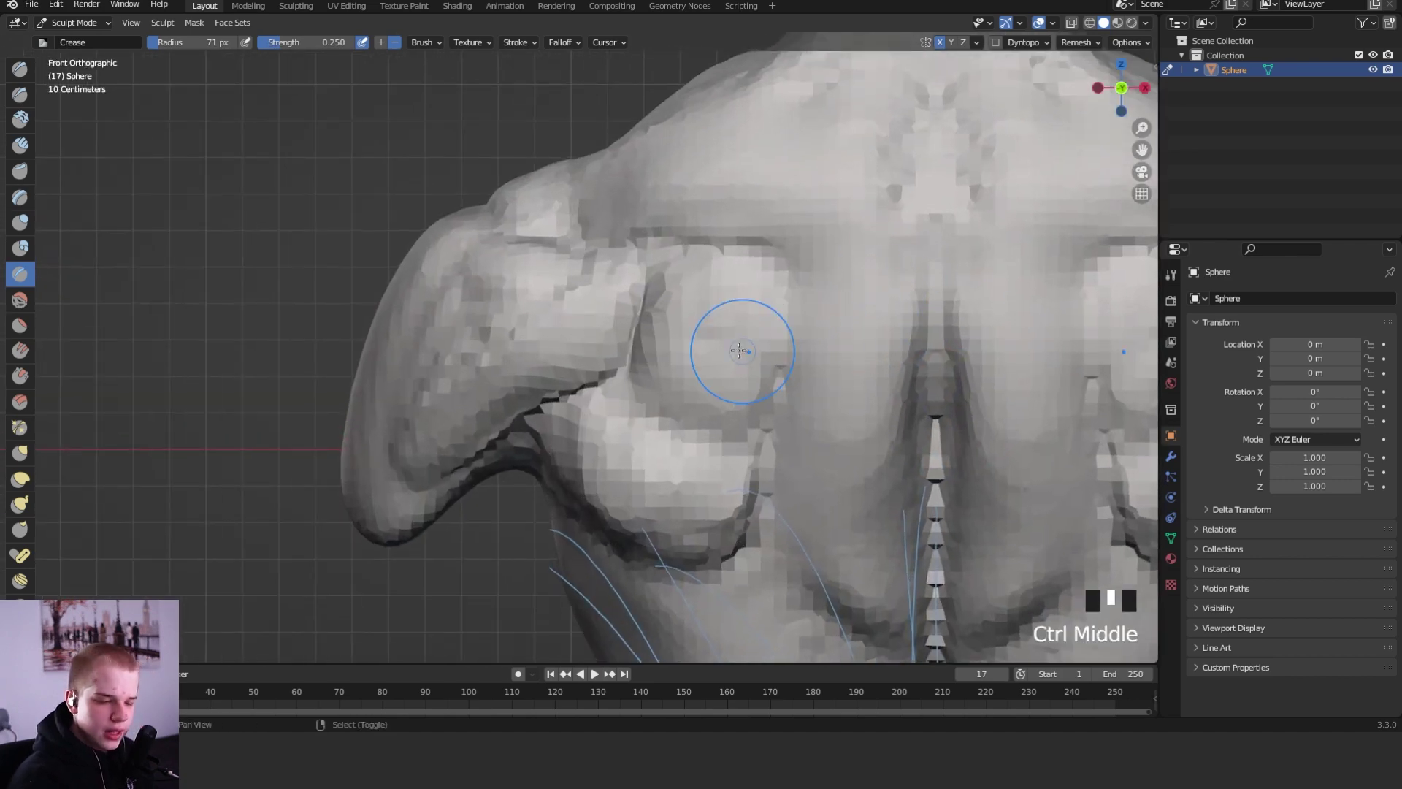
- Refine the creases around the upper shoulder blade at 32 px
key("shift+space")
key("f")
key("f")
left_click(714, 271)
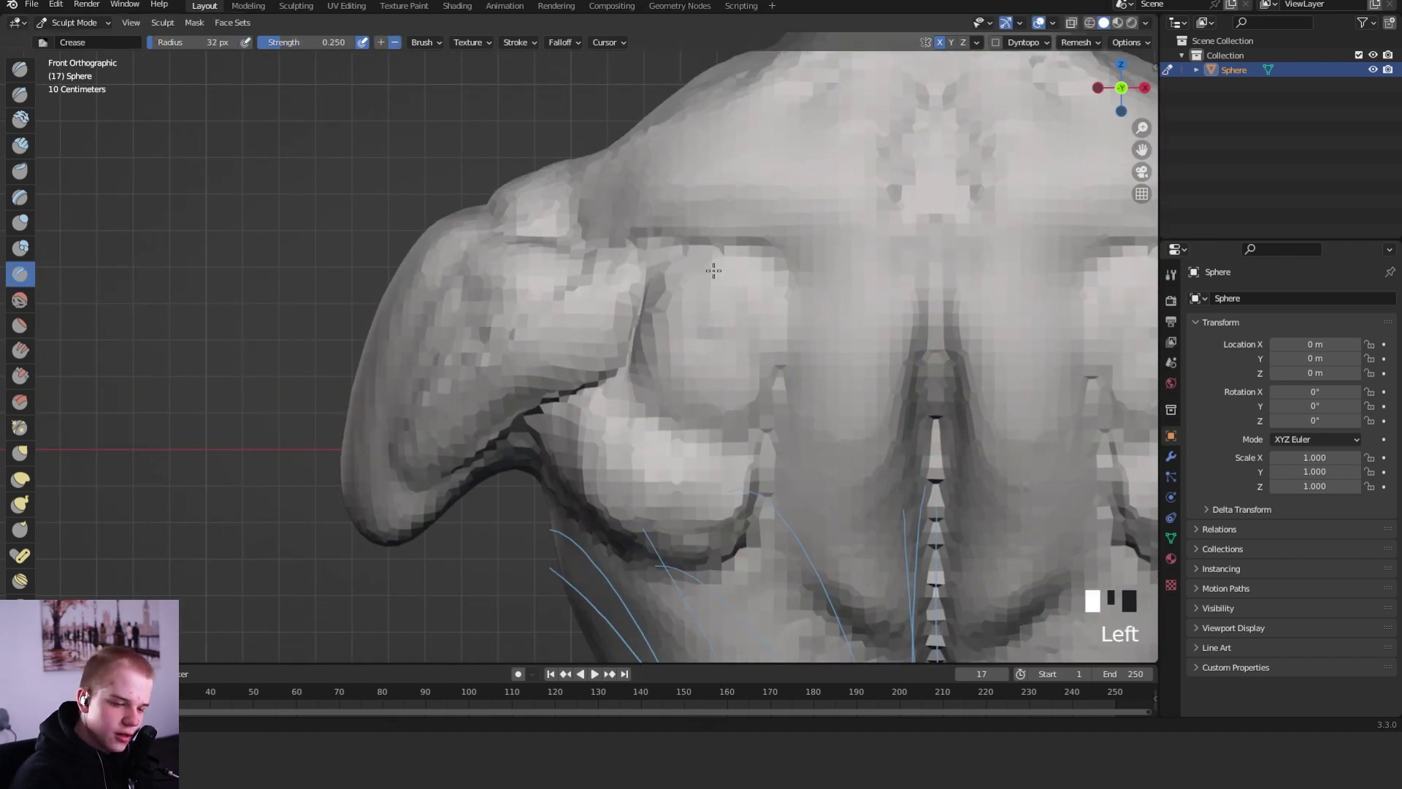
key("f")
key("f")
left_click(751, 439)
- Build up the top of the shoulder at the outer end of the trapezius with the Clay Strips brush
mouse_move(752, 438)
middle_mouse_down("ctrl")
mouse_move(808, 287)
mouse_move(886, 451)
mouse_move(840, 314)
middle_mouse_up("ctrl")
key("g")
middle_click_drag(839, 314, 585, 363)
mouse_move(776, 364)
middle_mouse_down()
mouse_move(702, 409)
mouse_move(617, 391)
middle_mouse_up()
key("shift+space")
key("f")
left_click(636, 430)
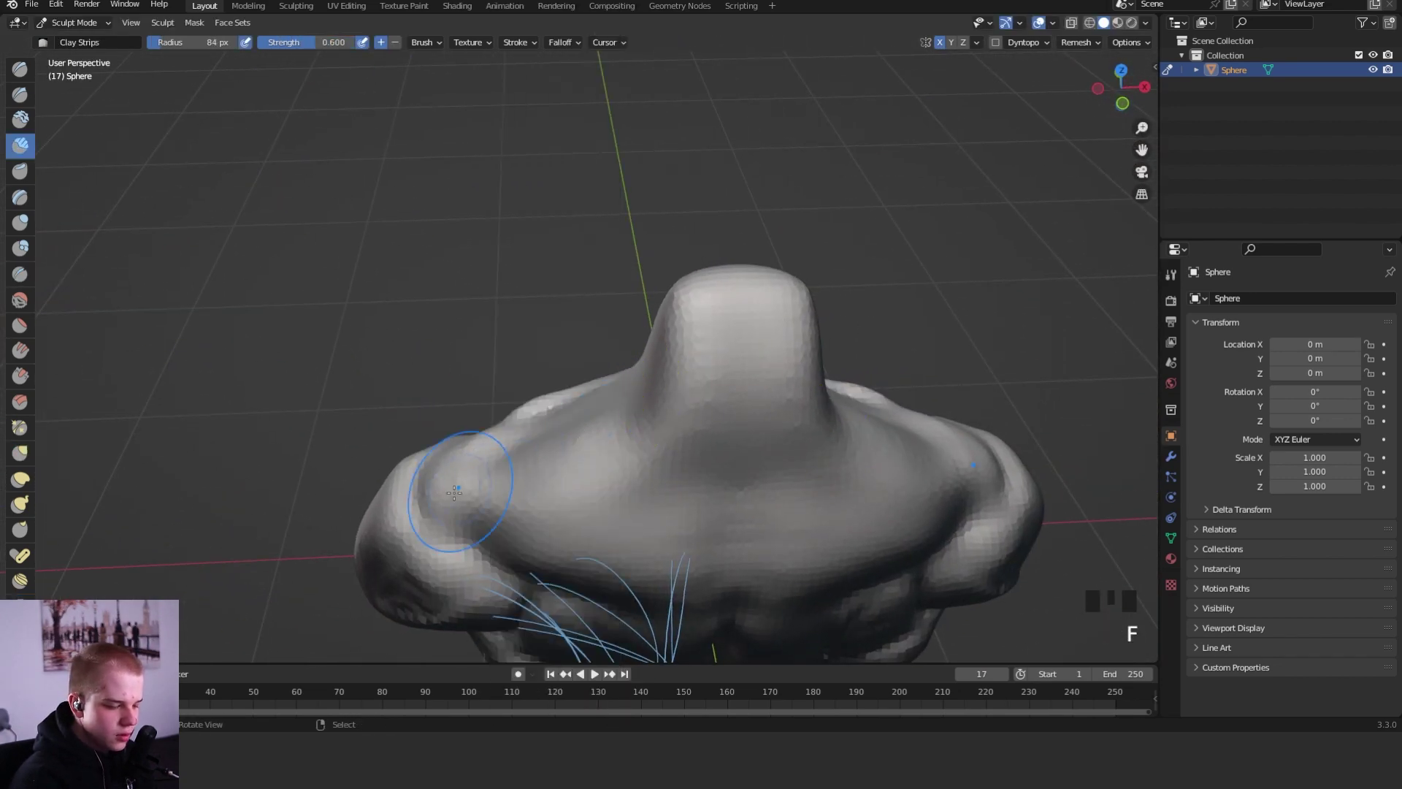
key("f")
left_click(466, 504)
mouse_move(455, 486)
left_mouse_down()
mouse_move(444, 504)
mouse_move(476, 514)
mouse_move(460, 510)
mouse_move(491, 494)
left_mouse_up()
left_click_drag(474, 500, 491, 491)
- Reshape the upper trapezius slope with the Grab brush at 147 px and smooth it toward the neck
key("g")
mouse_move(497, 475)
middle_mouse_down()
mouse_move(574, 447)
mouse_move(577, 378)
middle_mouse_up()
key("f")
left_click(584, 376)
left_click_drag(571, 377, 565, 390)
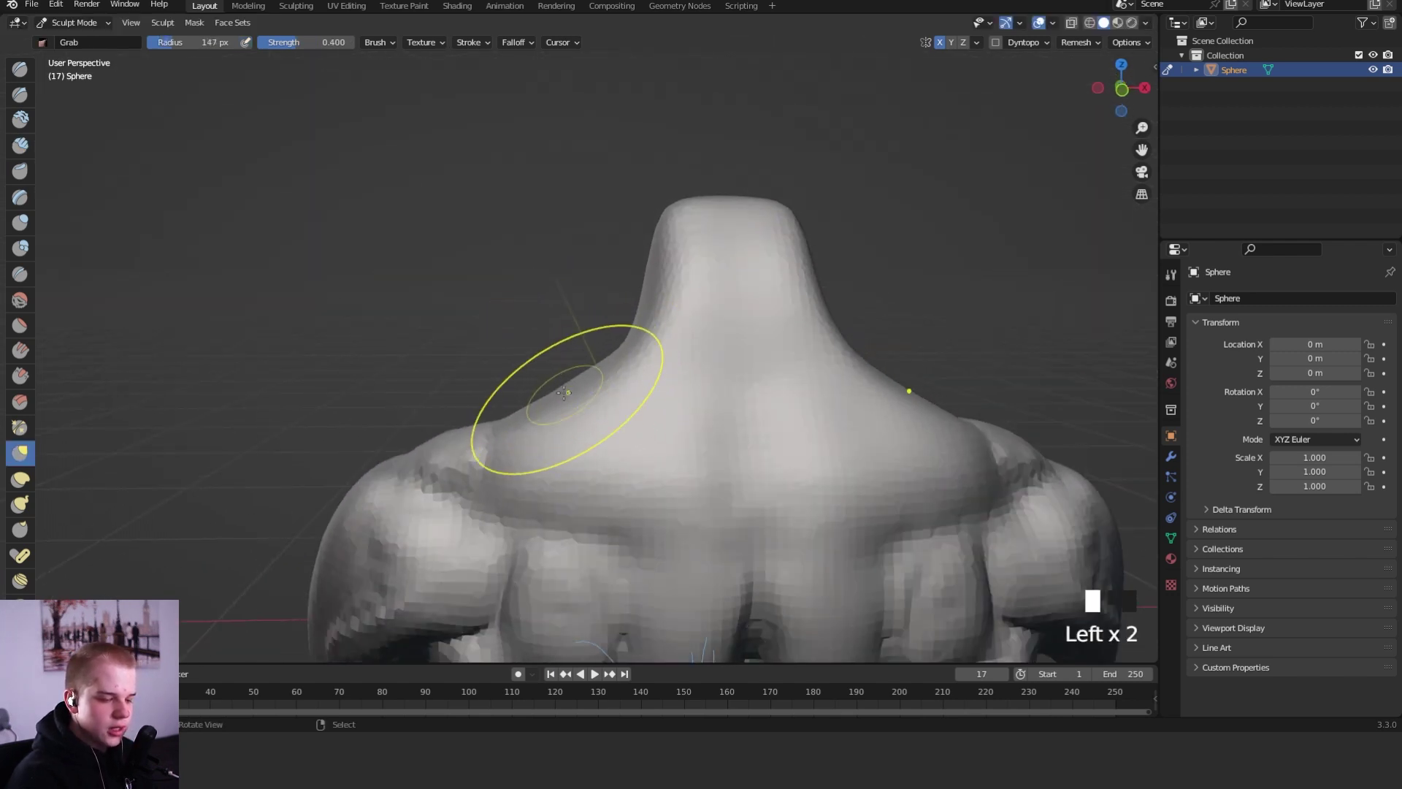
mouse_move(512, 431)
left_mouse_down("shift")
mouse_move(485, 442)
mouse_move(573, 394)
left_mouse_up("shift")
mouse_move(636, 361)
left_mouse_down("shift")
mouse_move(650, 350)
mouse_move(561, 392)
left_mouse_up("shift")
left_click_drag(560, 392, 617, 375, "shift")
- Carve the diagonal neck muscles running down to the inner collarbones with the Crease brush at 38 px
key("f")
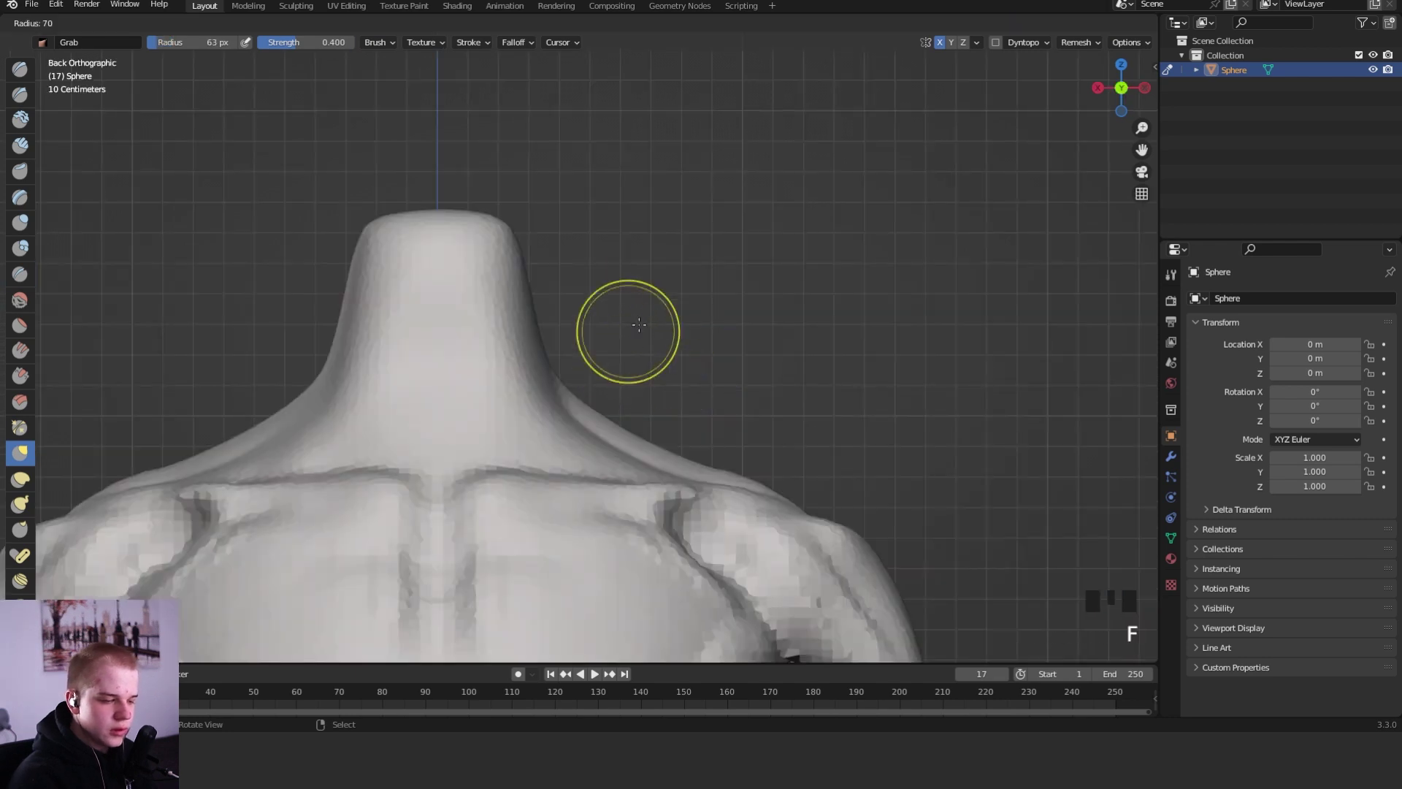
left_click(683, 305)
key("shift+c")
middle_click_drag(541, 396, 687, 282, "shift")
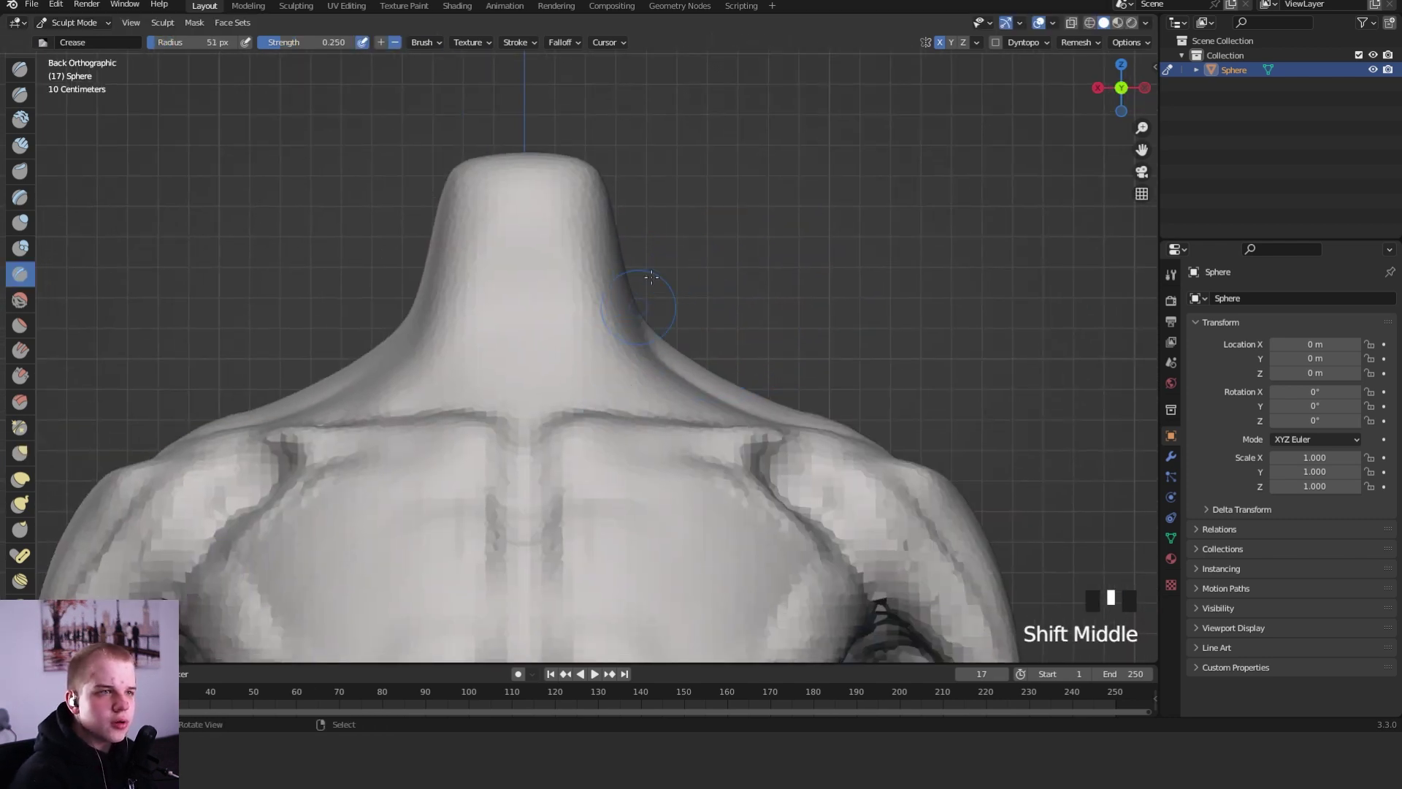
key("f")
left_click(592, 358)
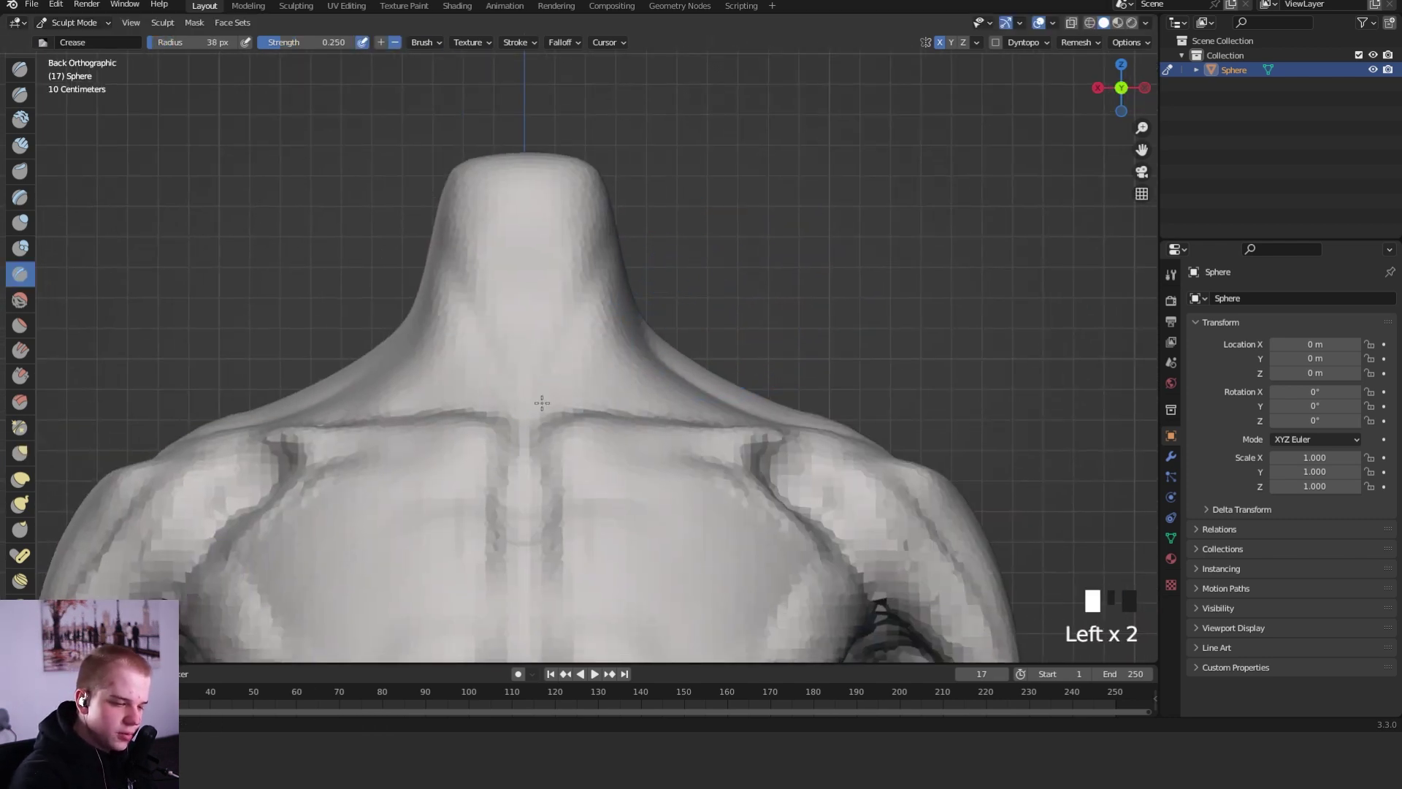
- Pull the upper sides of the neck outward in the chest-side view with the Grab brush at 123 px
key("g")
left_click(656, 314)
key("f")
left_click(640, 197)
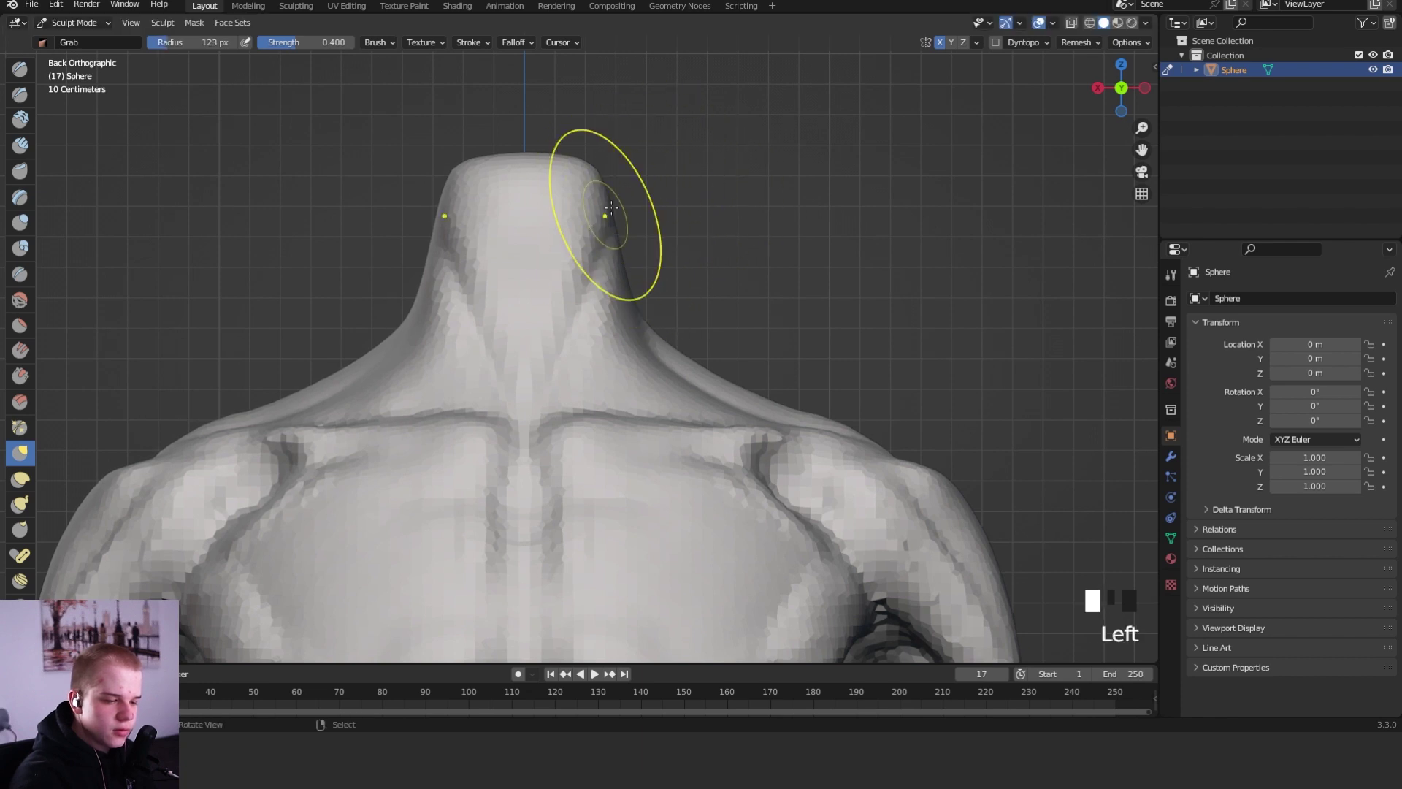
left_click_drag(605, 216, 636, 194)
left_click_drag(618, 191, 651, 259)
- Reshape the back and front profile of the neck from the side with the Grab brush at 169 px and 137 px
mouse_move(658, 260)
middle_mouse_down("alt")
mouse_move(829, 216)
mouse_move(737, 263)
middle_mouse_up("alt")
key("f")
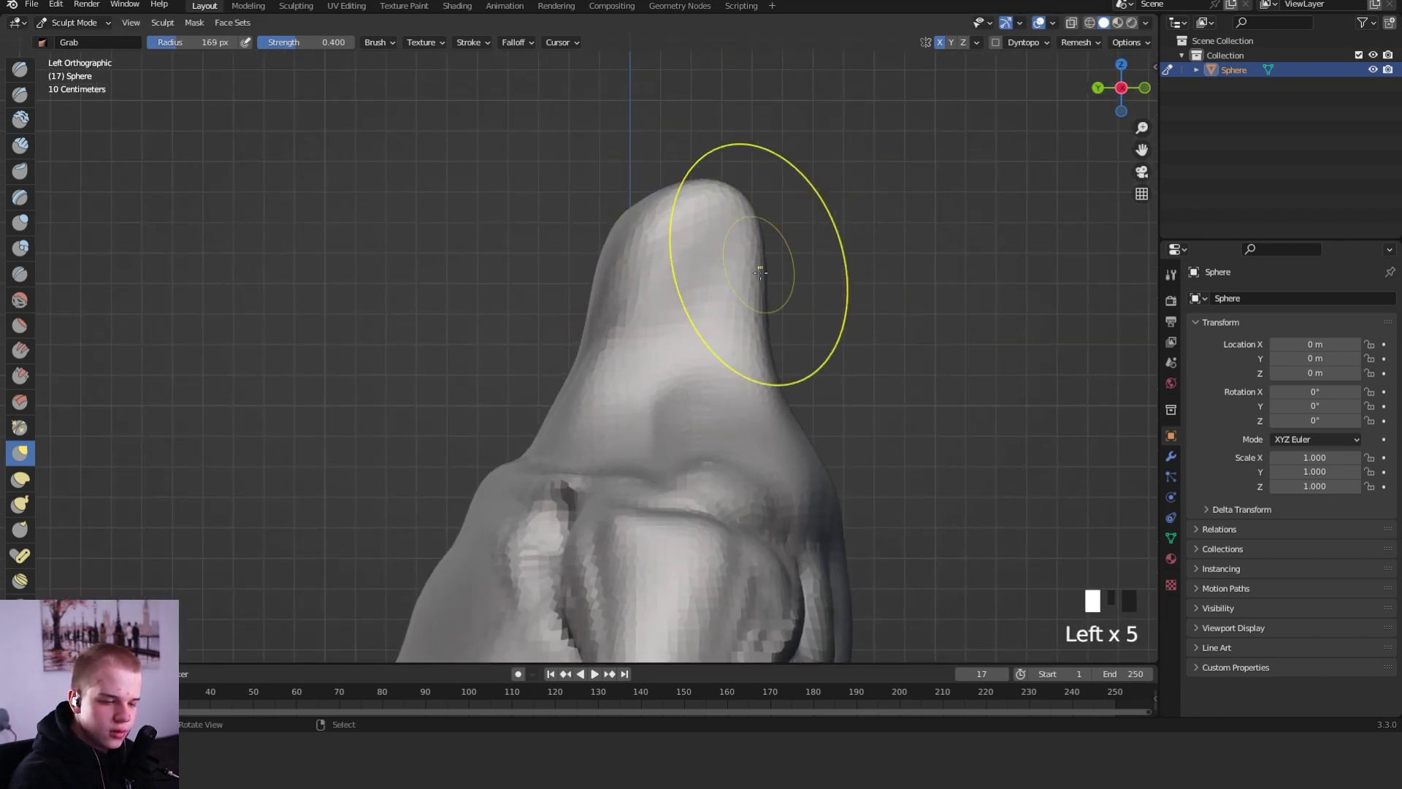
left_click_drag(775, 350, 761, 347)
key("f")
left_click(560, 249)
middle_click_drag(561, 249, 605, 252)
left_click_drag(602, 253, 590, 250)
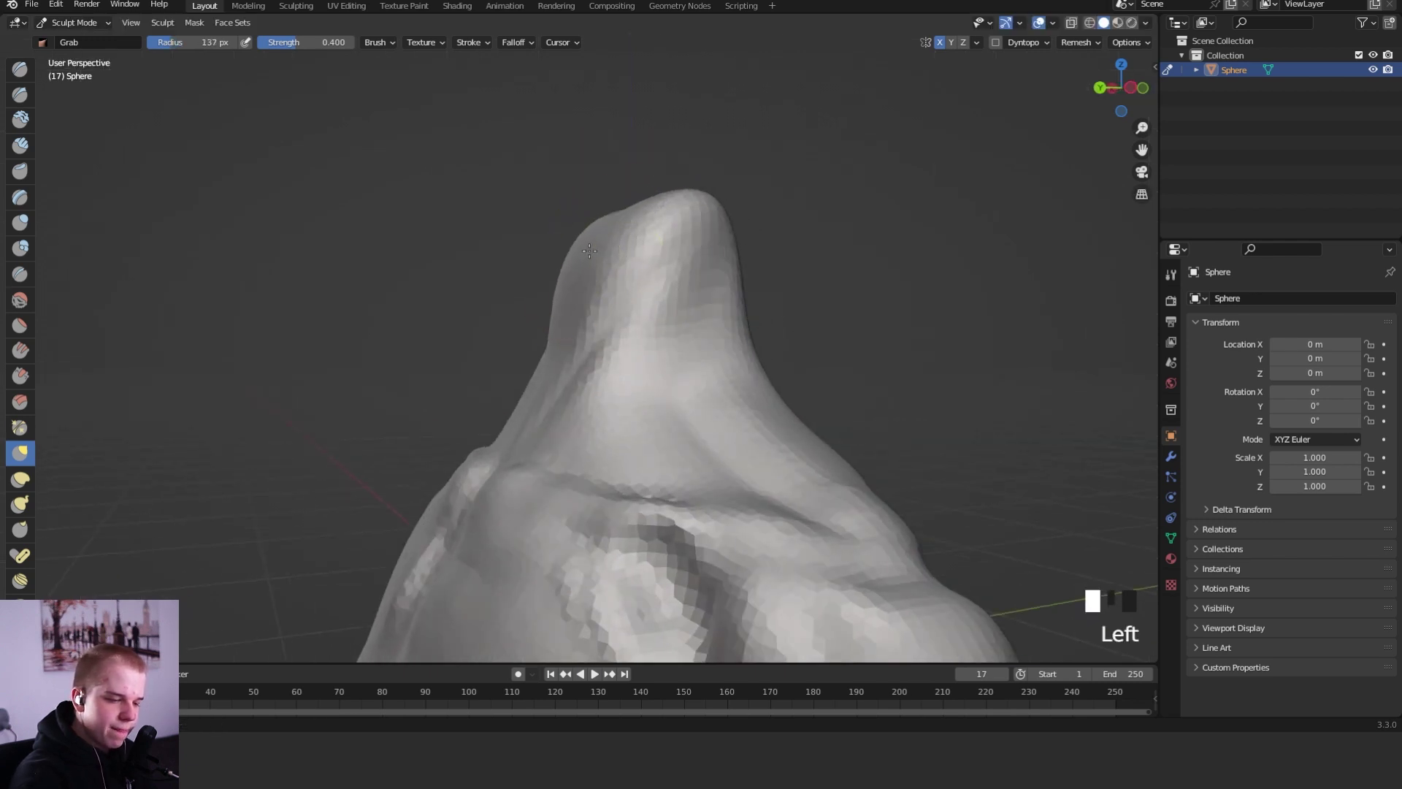
- Deepen the line along the collarbone with the Crease brush
mouse_move(651, 234)
middle_mouse_down("alt")
mouse_move(748, 222)
mouse_move(813, 375)
mouse_move(585, 512)
mouse_move(730, 314)
mouse_move(515, 408)
middle_mouse_up("alt")
key("shift+c")
left_click_drag(527, 406, 626, 370)
middle_click_drag(657, 354, 710, 437)
- Curve the collarbone and upper chest inward from the top view with the Grab brush
mouse_move(803, 431)
middle_mouse_down("alt")
mouse_move(873, 366)
mouse_move(766, 545)
middle_mouse_up("alt")
key("g")
left_click_drag(782, 362, 738, 359)
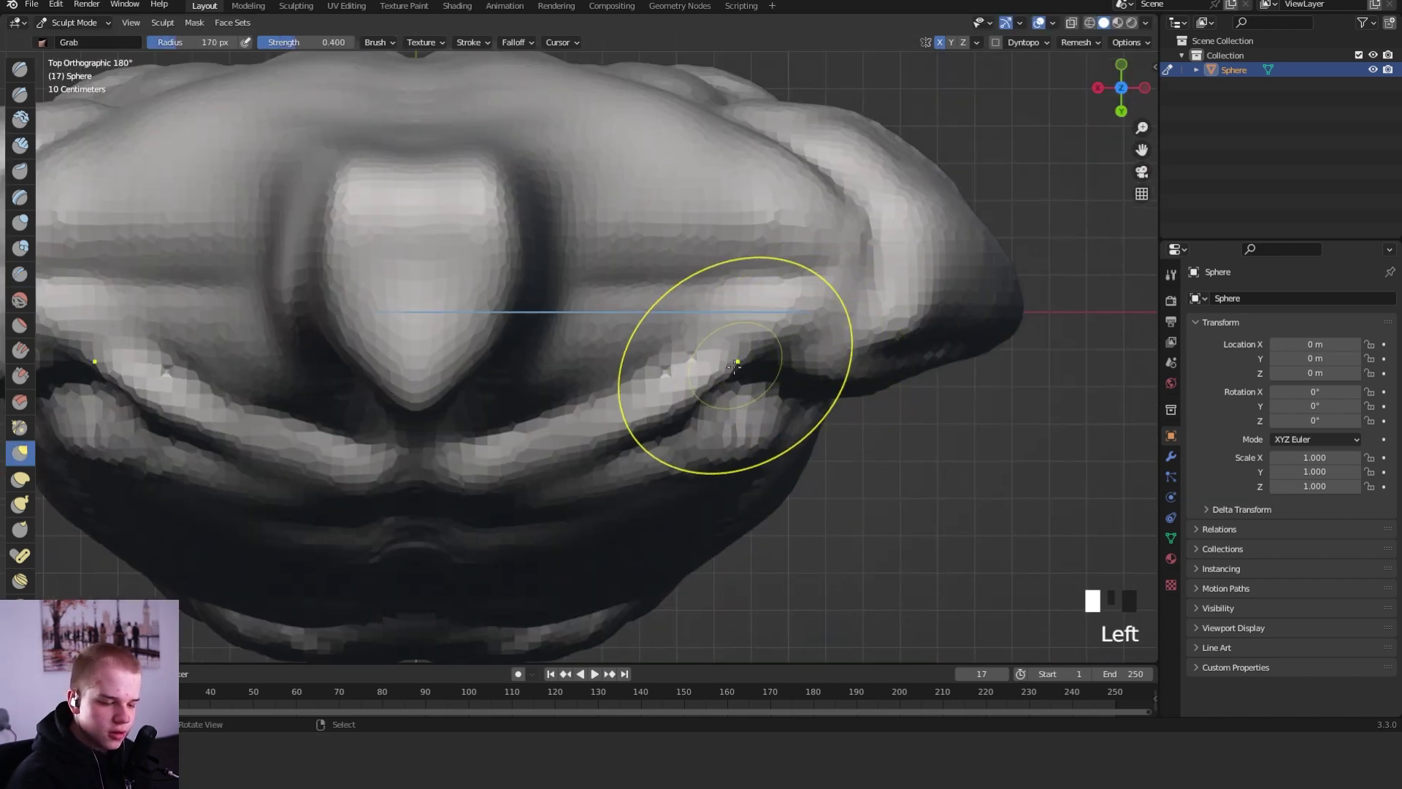
key("f")
left_click(698, 401)
left_click_drag(696, 409, 671, 433)
- Deepen the centre line between the chest muscles with the Crease brush at 33 px
middle_click_drag(674, 438, 705, 526, "ctrl")
mouse_move(712, 504)
middle_mouse_down()
mouse_move(733, 333)
mouse_move(604, 438)
mouse_move(672, 282)
mouse_move(718, 287)
middle_mouse_up()
key("f")
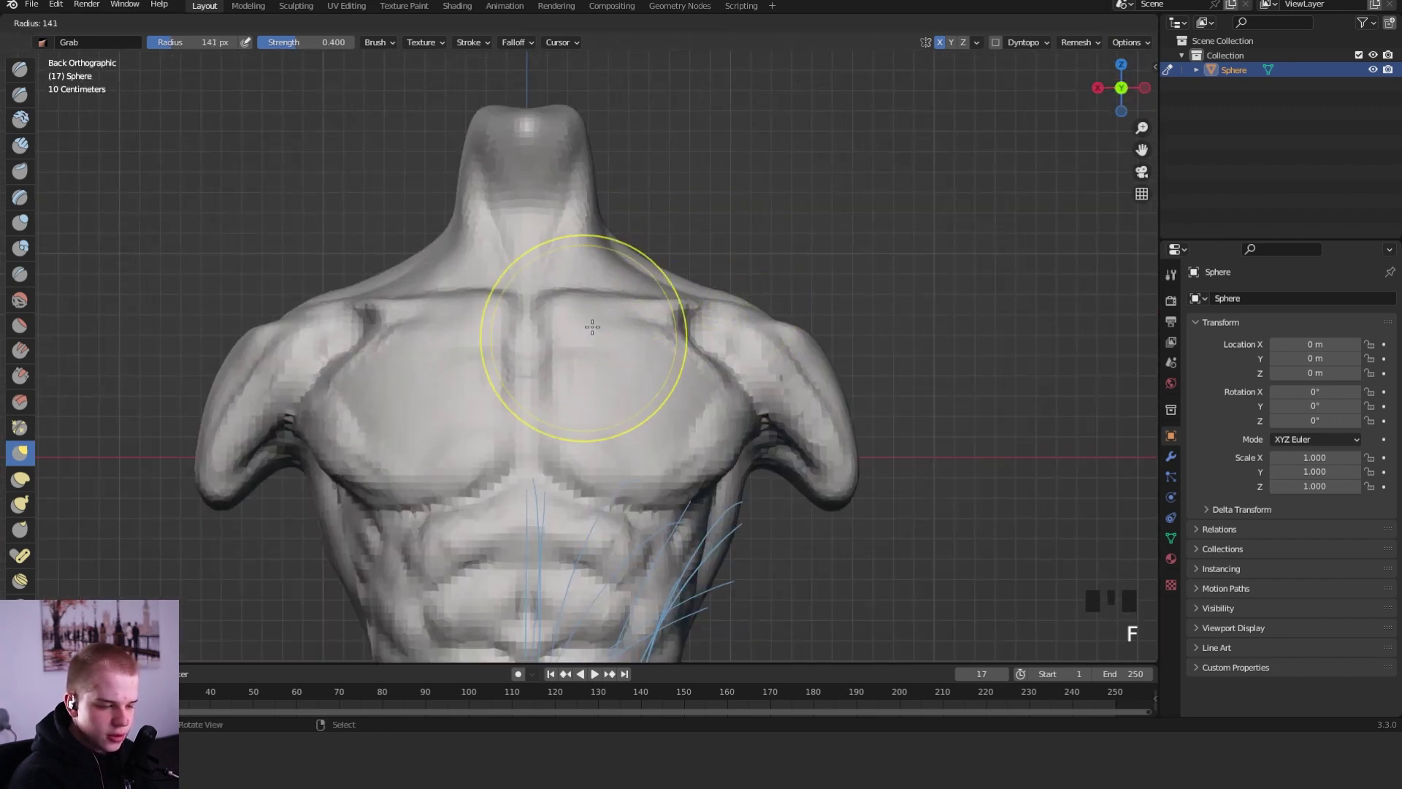
left_click(557, 292)
key("shift+c")
key("f")
left_click(527, 363)
scroll(527, 359, "up", 1)
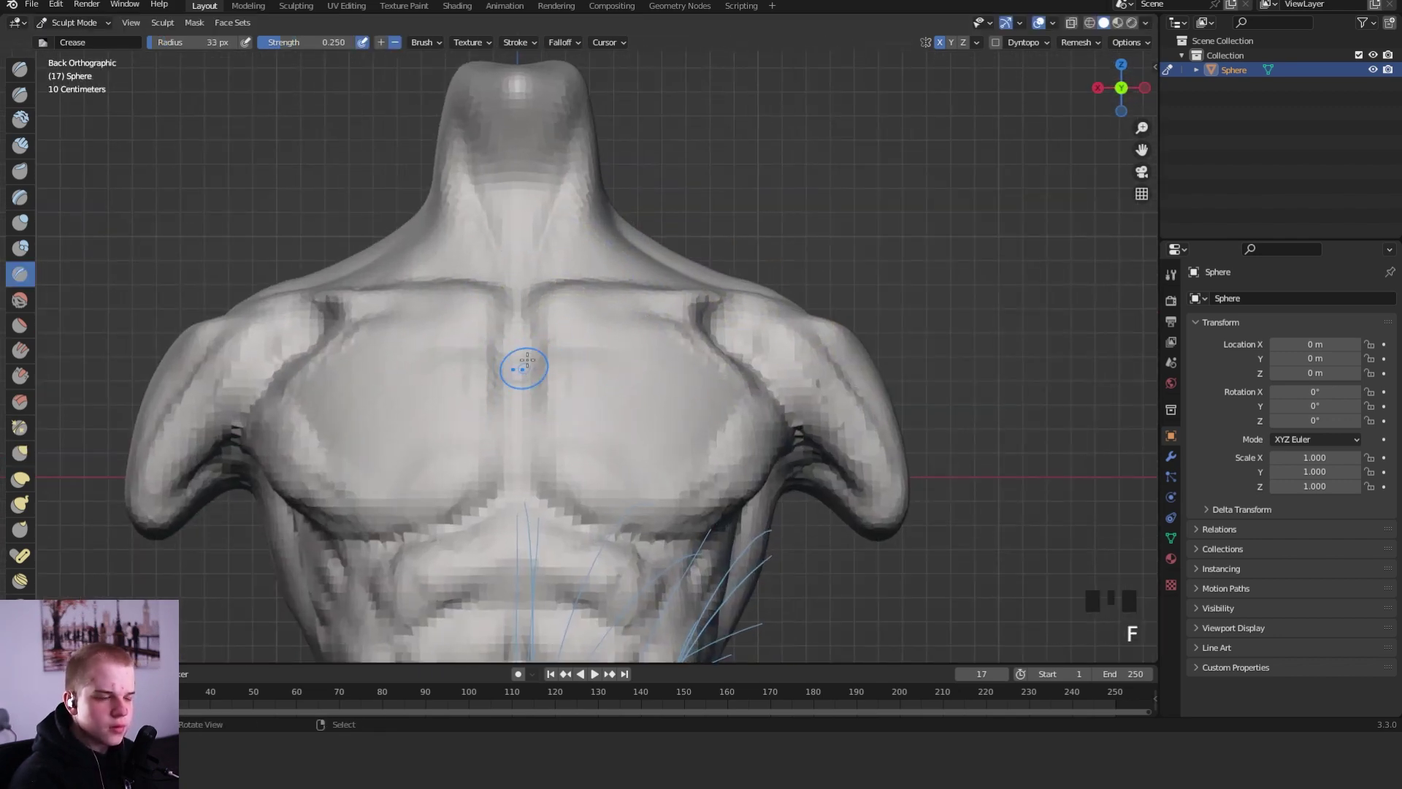
middle_click_drag(521, 495, 614, 443, "ctrl")
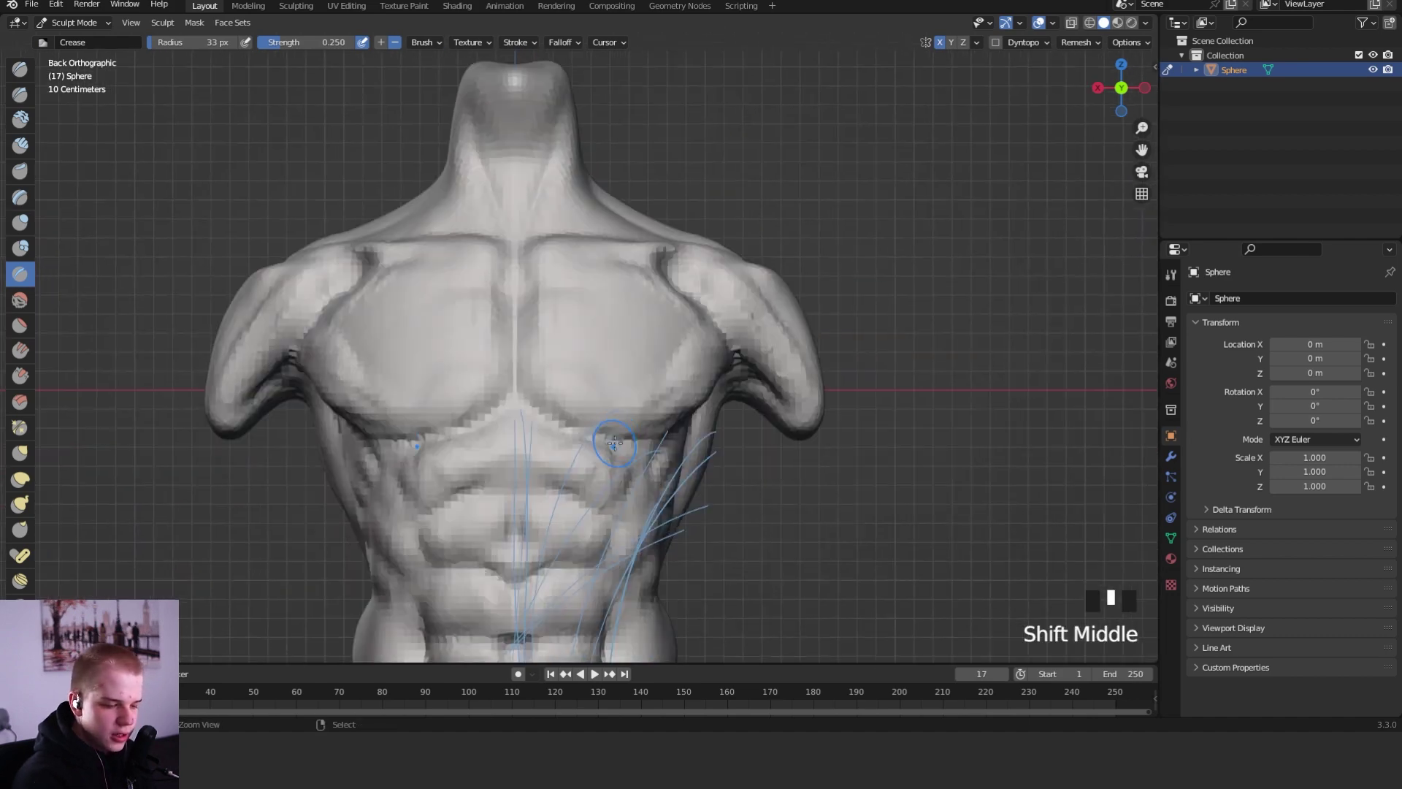
left_click_drag(531, 411, 534, 407)
- Carve grooves above the shoulder blades and a hollow at the rear base of the neck with the Clay Strips brush at 67 px
middle_click_drag(730, 395, 659, 415)
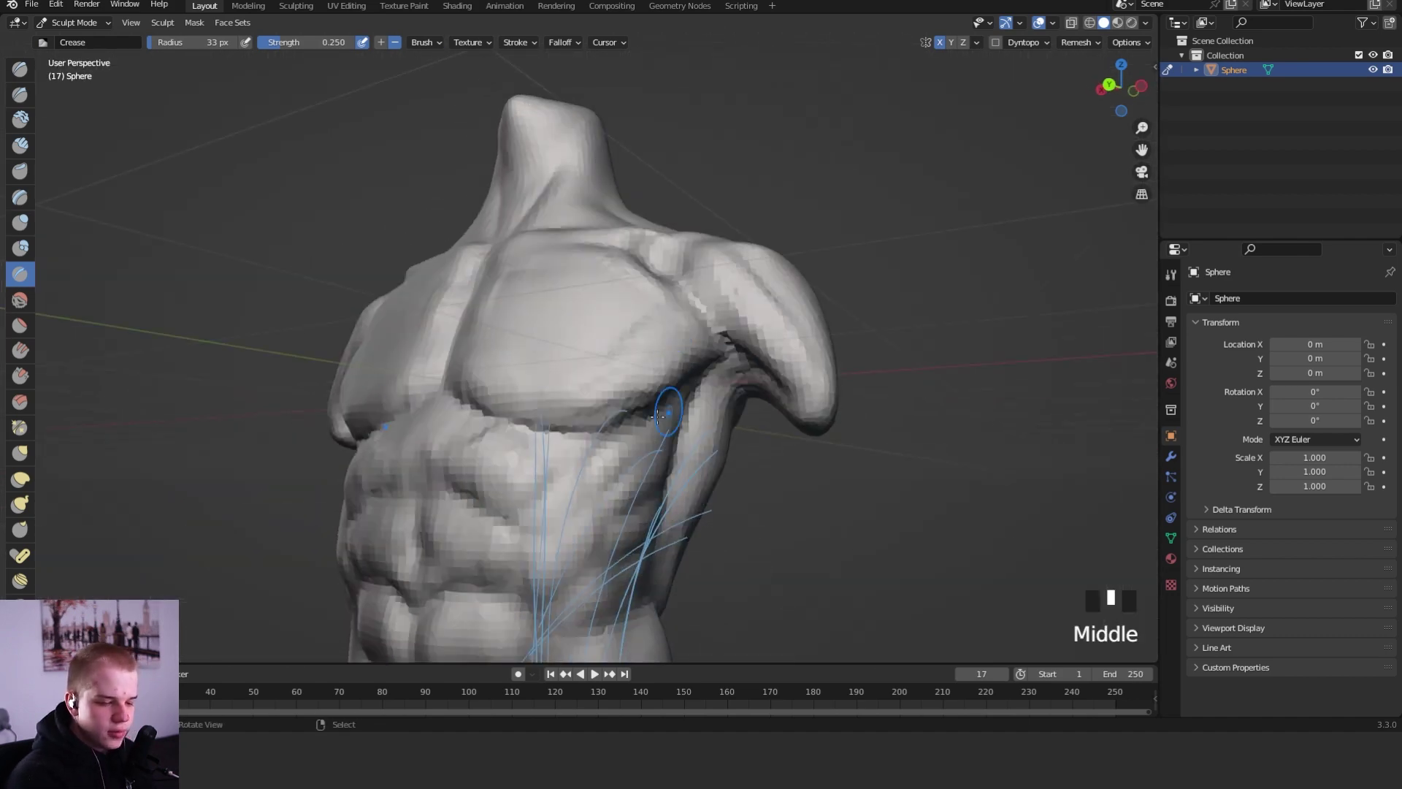
middle_click_drag(829, 341, 742, 405, "alt")
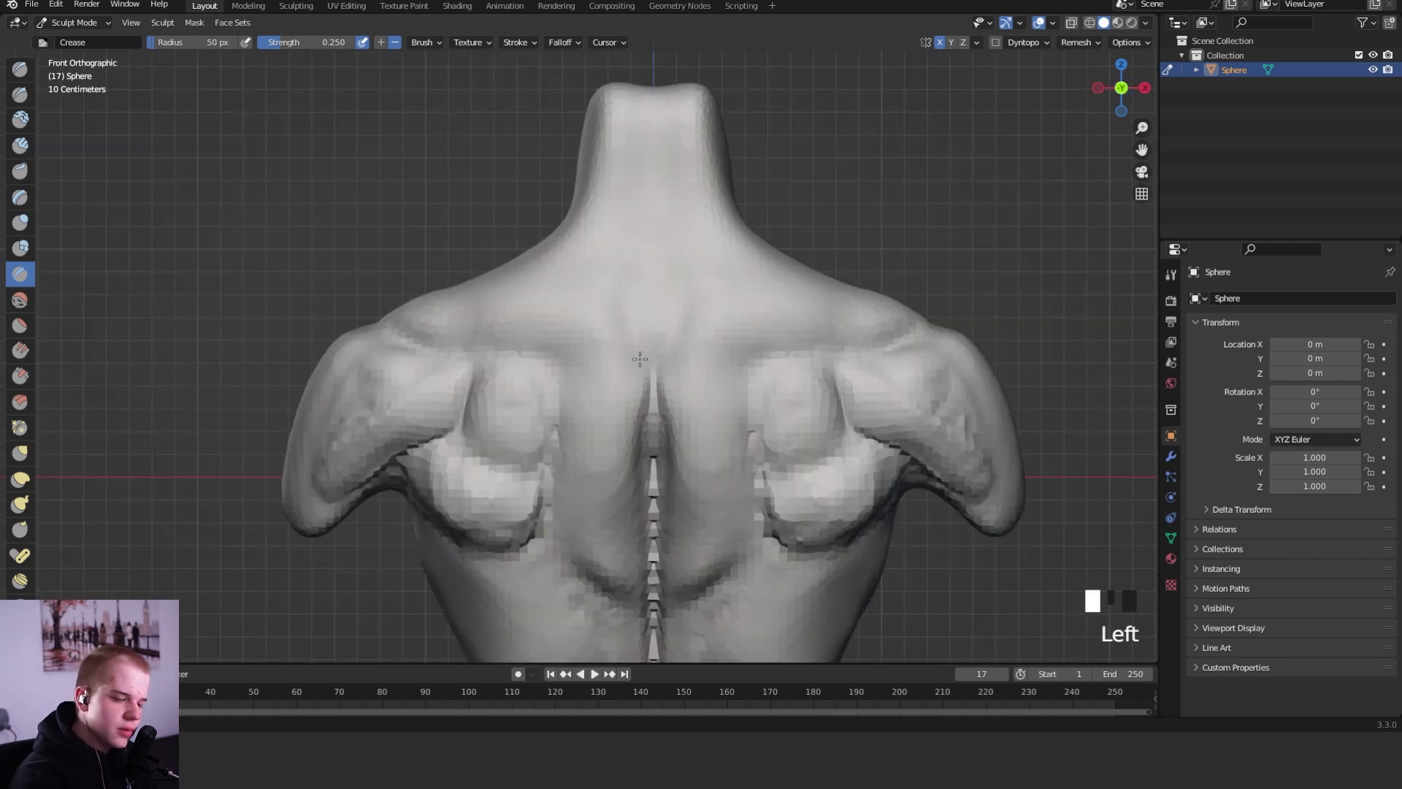
key("shift+space")
left_click(581, 363)
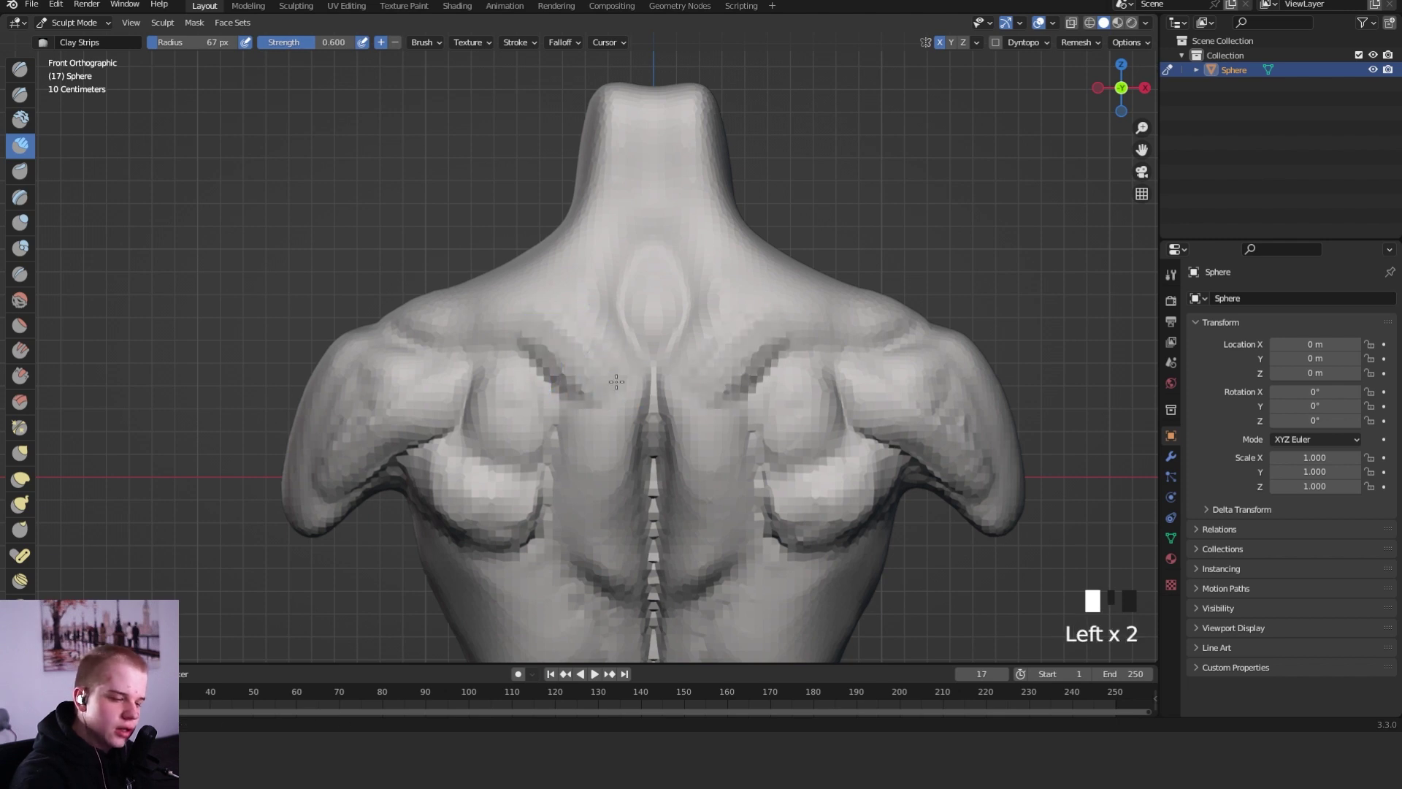
middle_click_drag(621, 308, 678, 382)
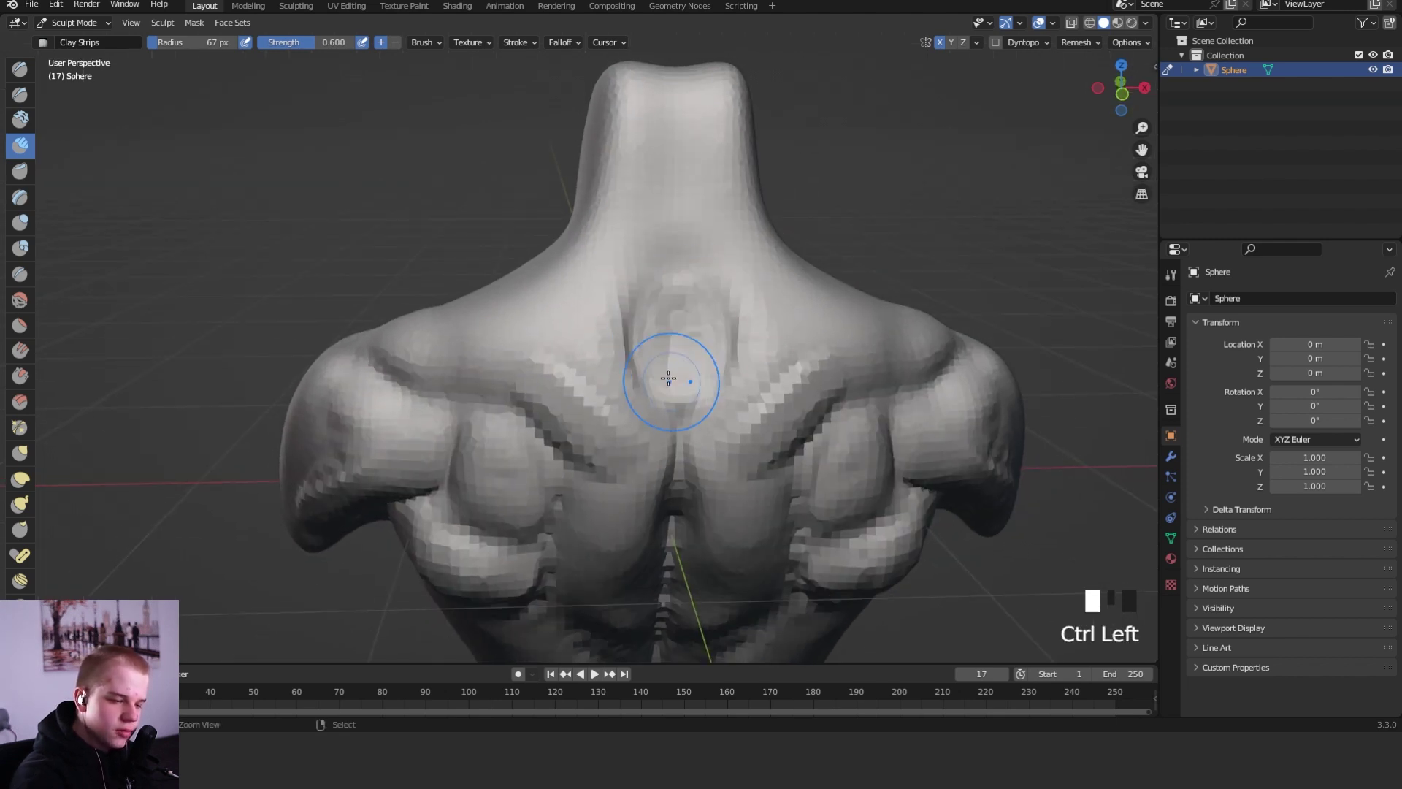
left_click_drag(669, 377, 653, 290, "ctrl")
left_click_drag(593, 320, 655, 250)
- Sharpen the upper rim of the hollow at the rear base of the neck with the Crease brush at 57 px
key("shift+c")
key("f")
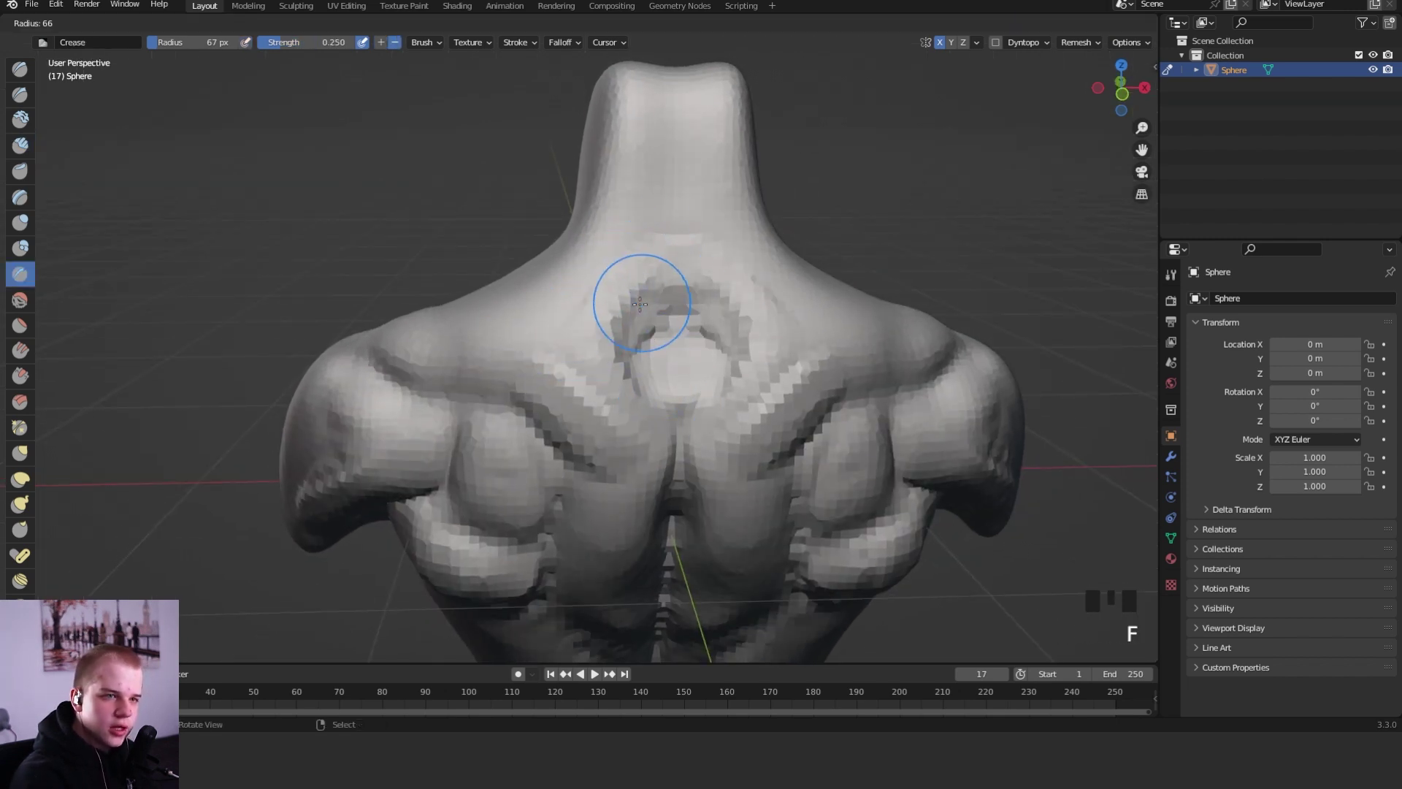
left_click(681, 303)
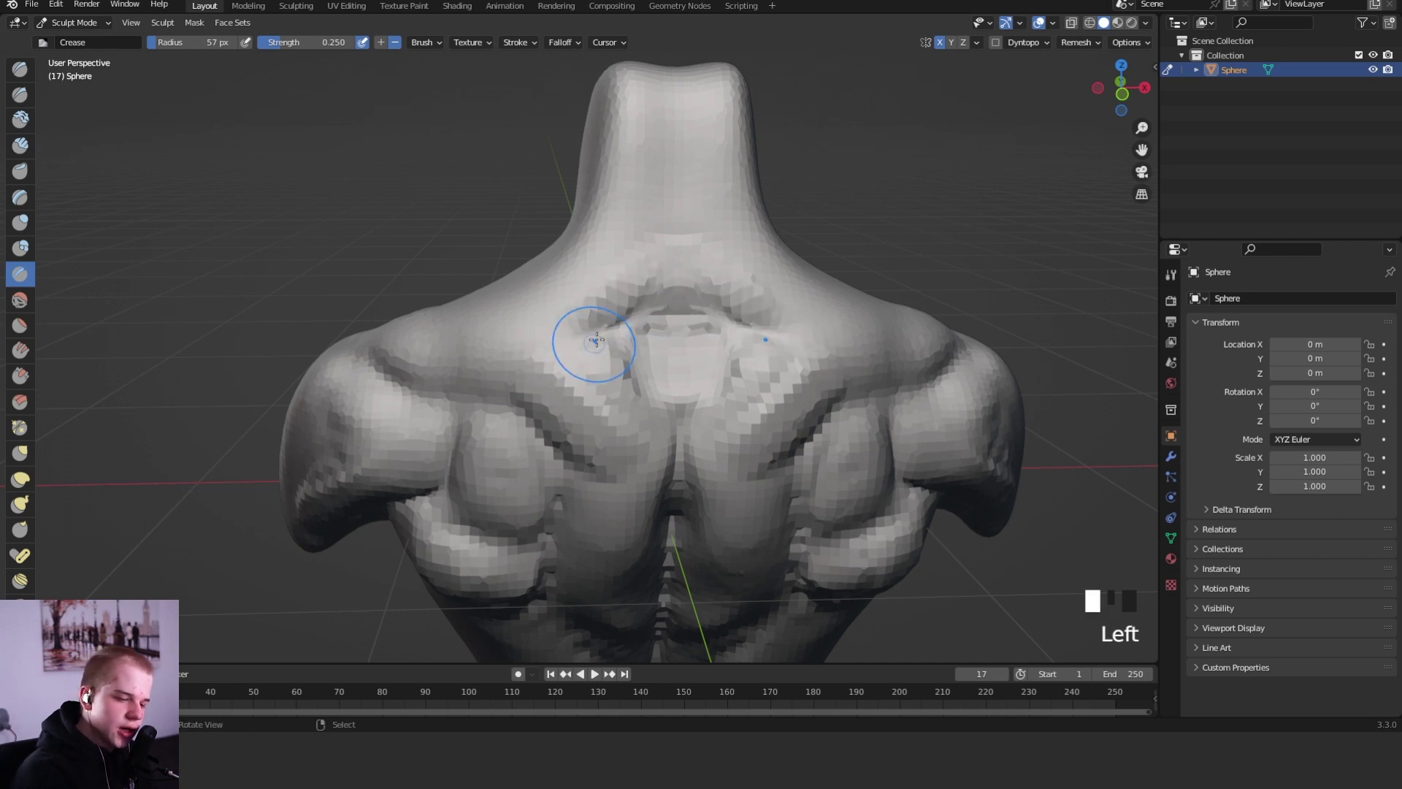
middle_click_drag(680, 430, 720, 436)
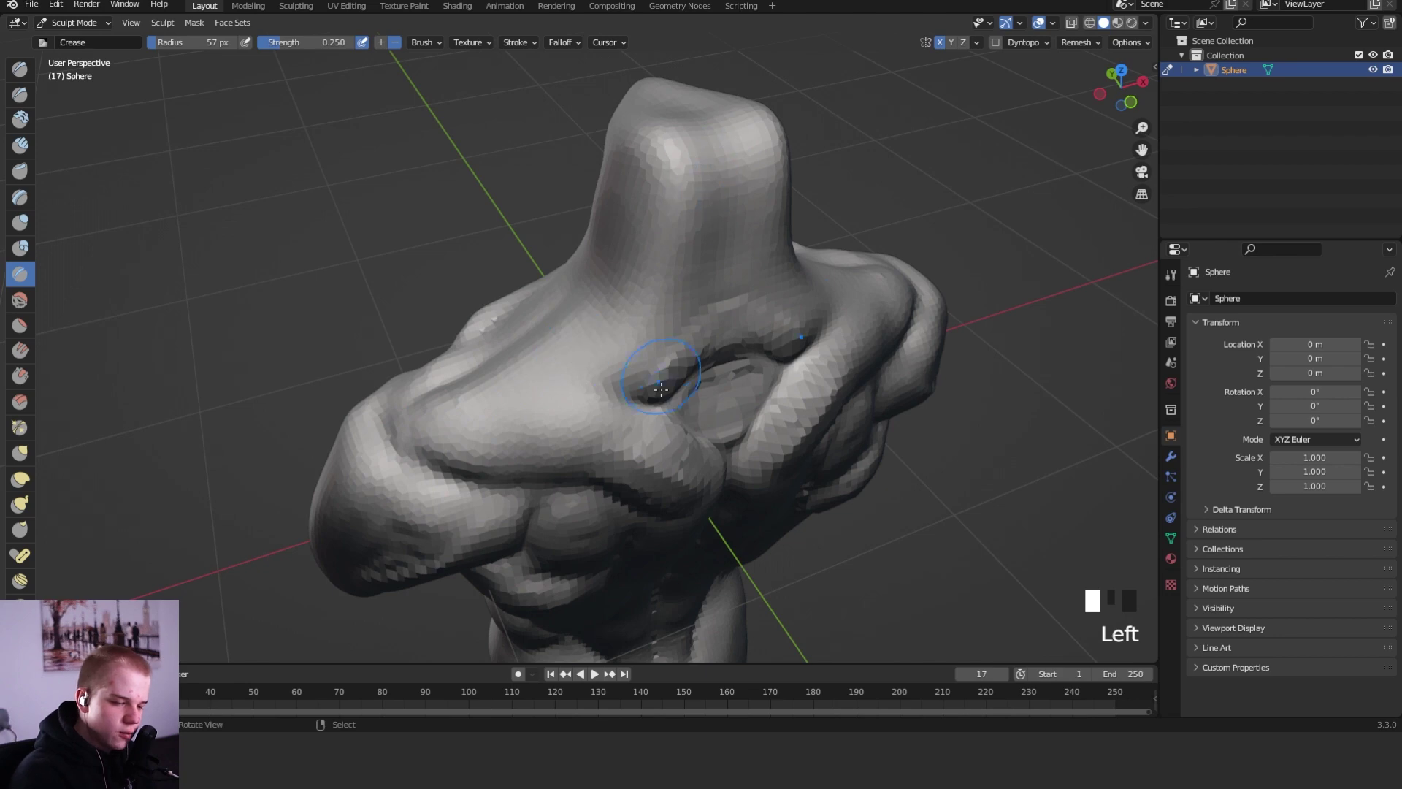
- Crease the line running from the collarbone up the side of the front neck muscle
key("g")
key("f")
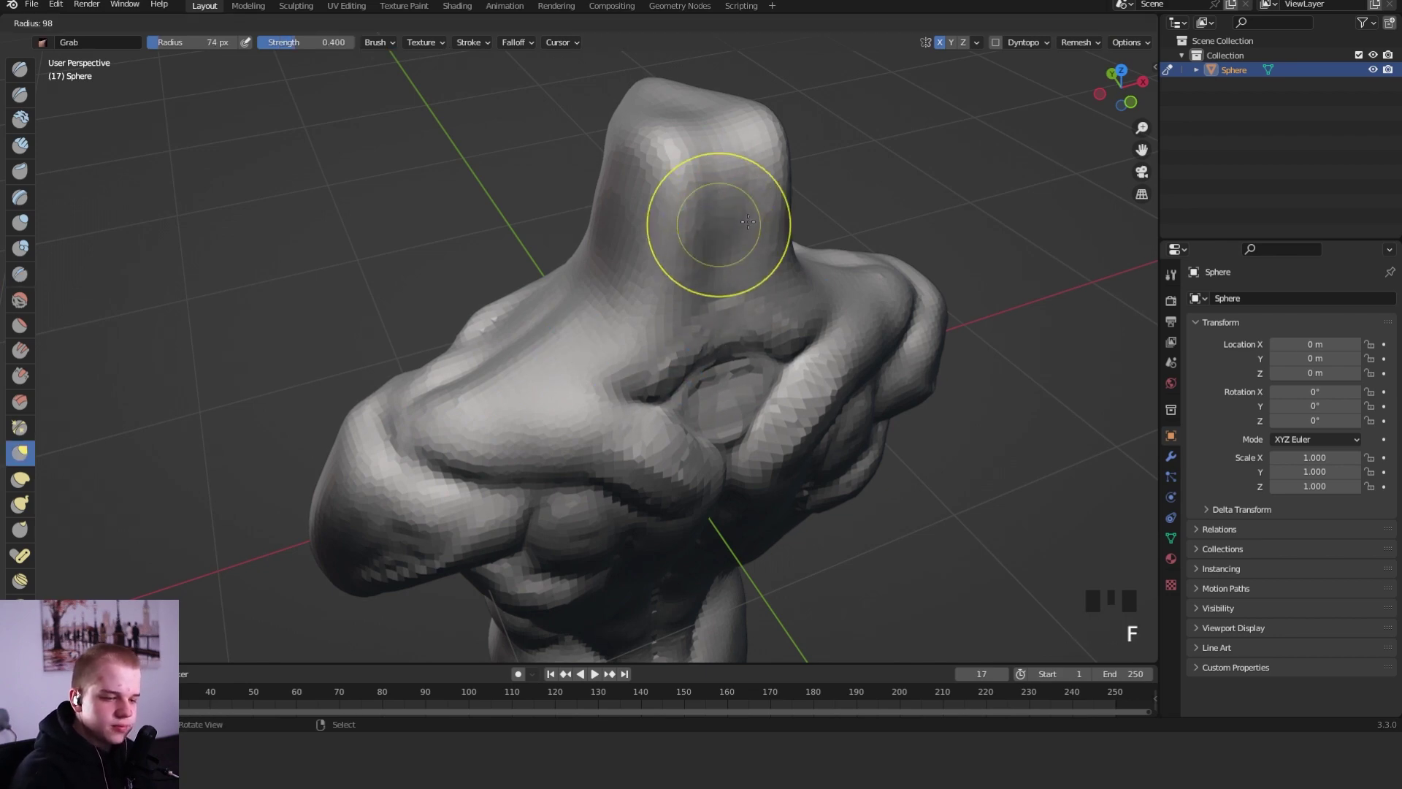
left_click(791, 225)
middle_click_drag(791, 225, 825, 248)
mouse_move(738, 284)
middle_mouse_down("alt")
mouse_move(772, 282)
mouse_move(863, 220)
mouse_move(861, 317)
middle_mouse_up("alt")
mouse_move(807, 351)
middle_mouse_down("ctrl")
mouse_move(776, 300)
mouse_move(764, 369)
middle_mouse_up("ctrl")
key("shift+c")
key("f")
left_click(761, 375)
mouse_move(525, 447)
left_mouse_down()
mouse_move(585, 438)
mouse_move(623, 369)
mouse_move(661, 372)
mouse_move(592, 295)
left_mouse_up()
- Build up the front neck muscle with the Clay Strips brush at 99 px and crease the upper edge of the collarbone
key("shift+space")
key("2")
key("f")
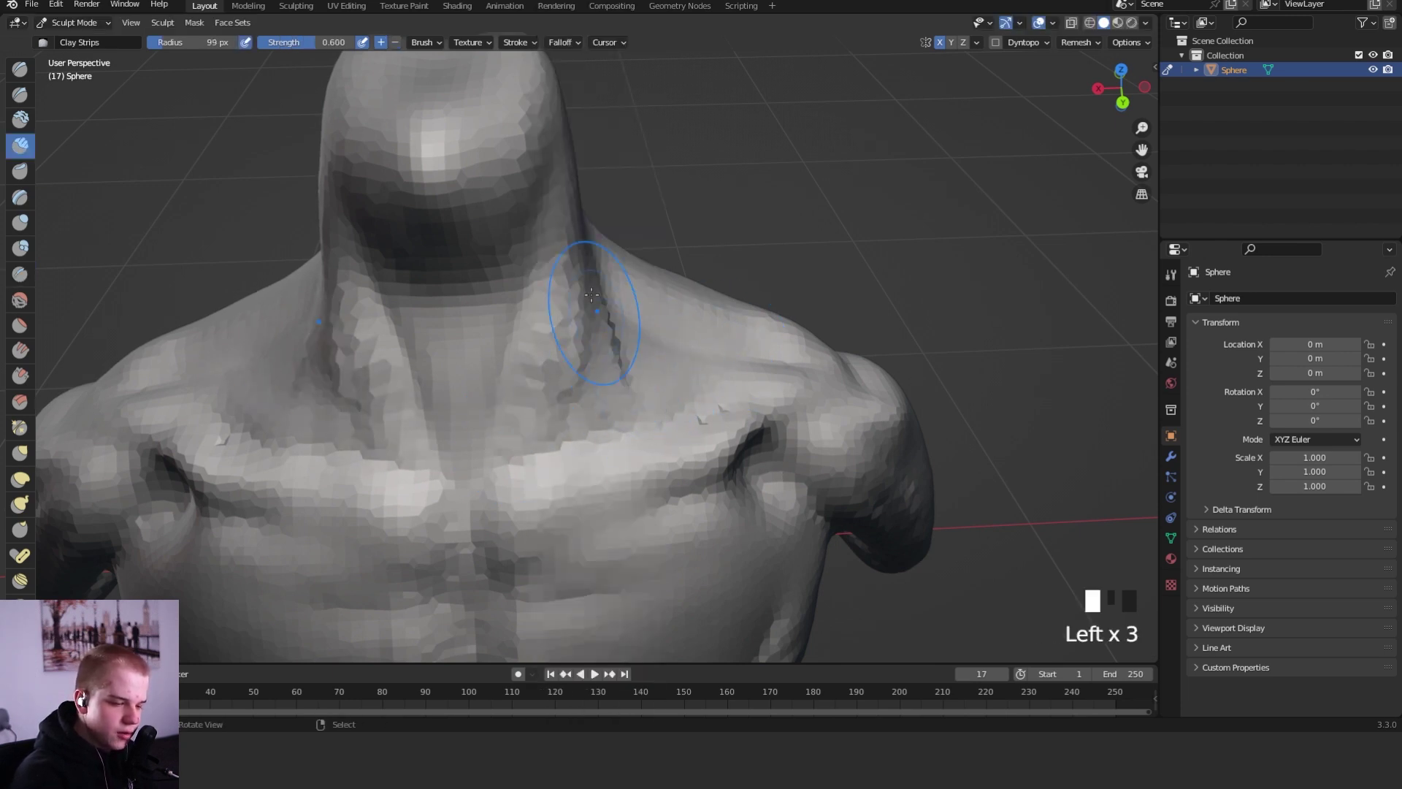
key("shift+c")
key("f")
left_click(532, 445)
left_click_drag(539, 443, 654, 380)
- Build up the collarbone toward the shoulder with the Clay Strips brush at 104 px
key("f")
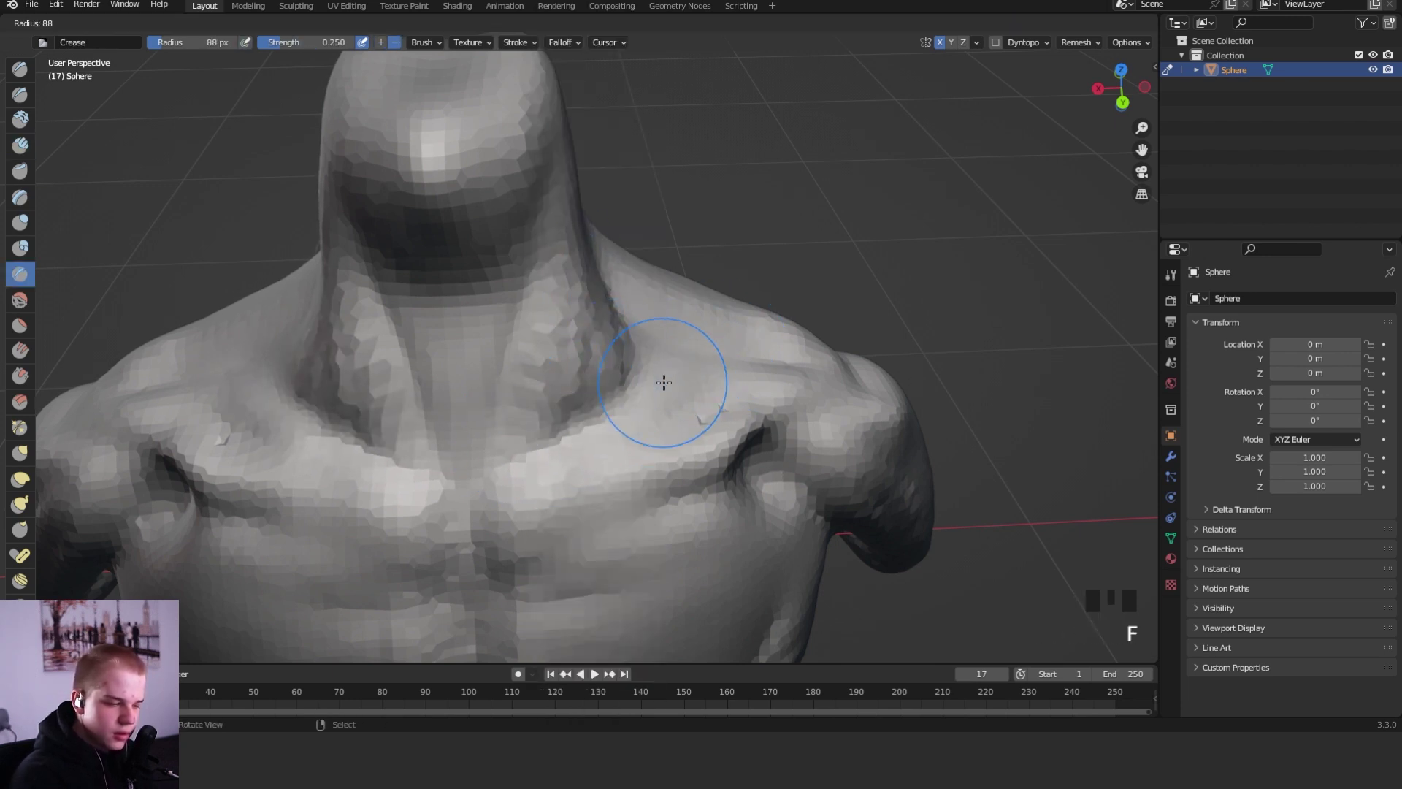
left_click(670, 378)
left_click(701, 370)
key("c")
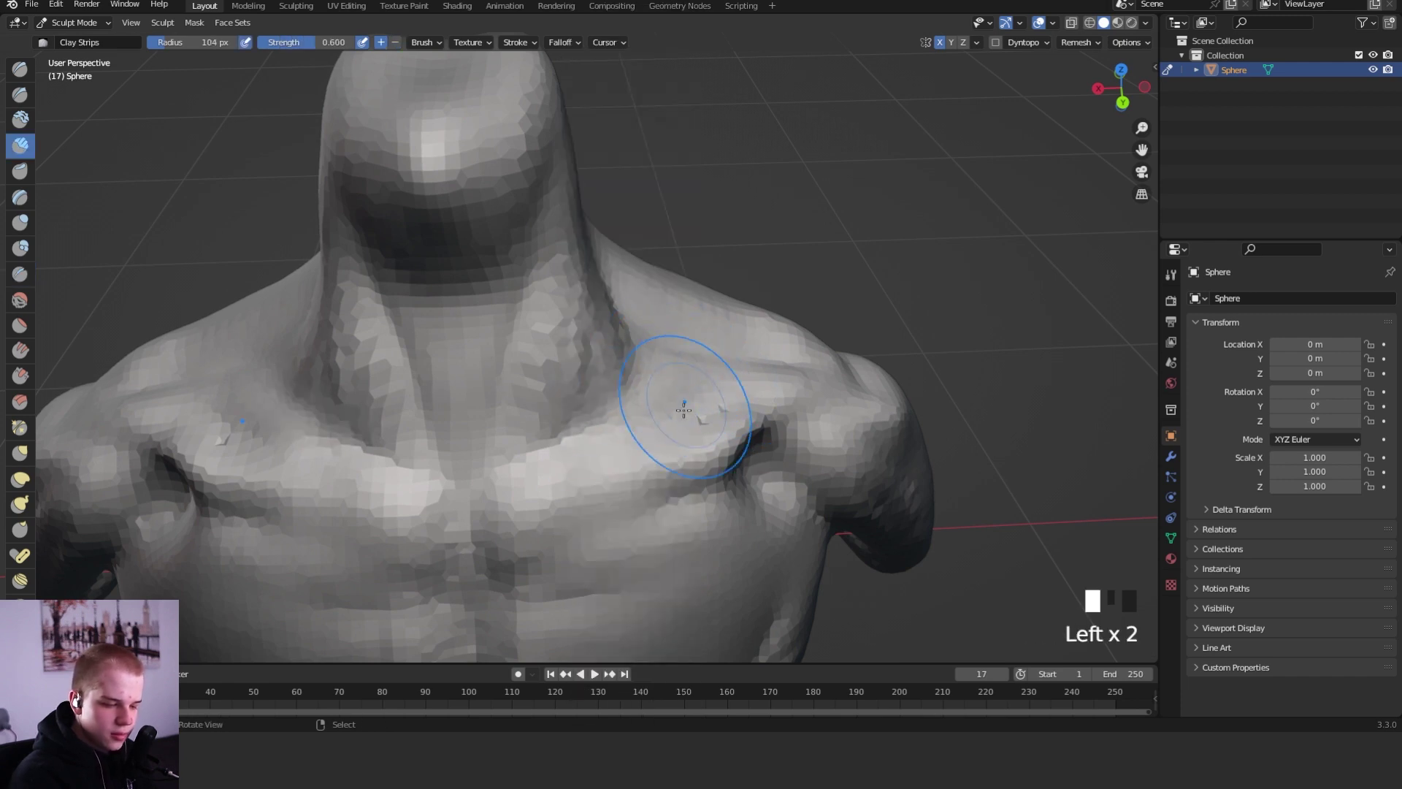
left_click_drag(544, 503, 680, 500)
- Reshape the upper sides of the neck in the chest-side view with the Grab brush at 155 px
mouse_move(693, 453)
middle_mouse_down()
mouse_move(696, 423)
mouse_move(580, 398)
mouse_move(619, 352)
middle_mouse_up()
key("f")
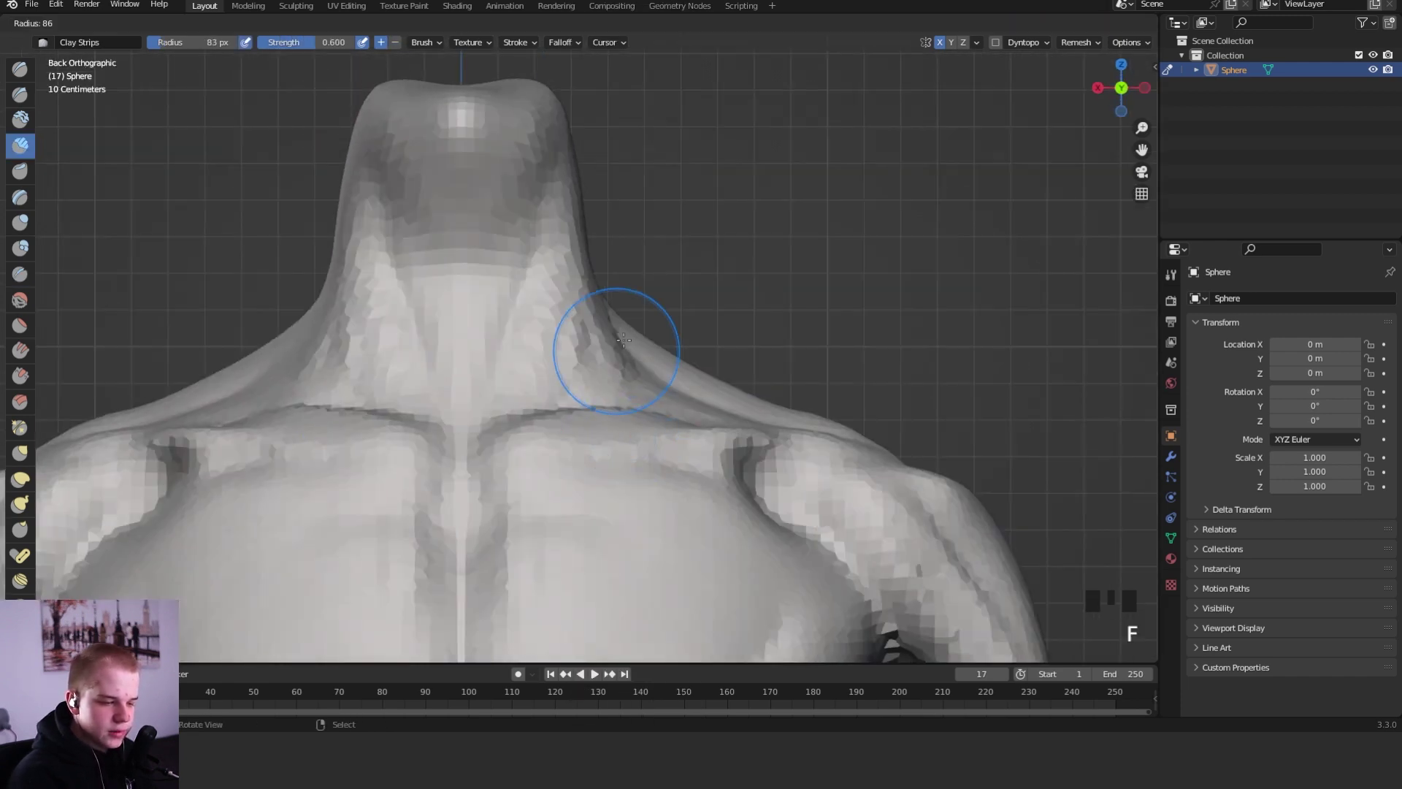
middle_click_drag(595, 282, 606, 359, "shift")
key("g")
key("f")
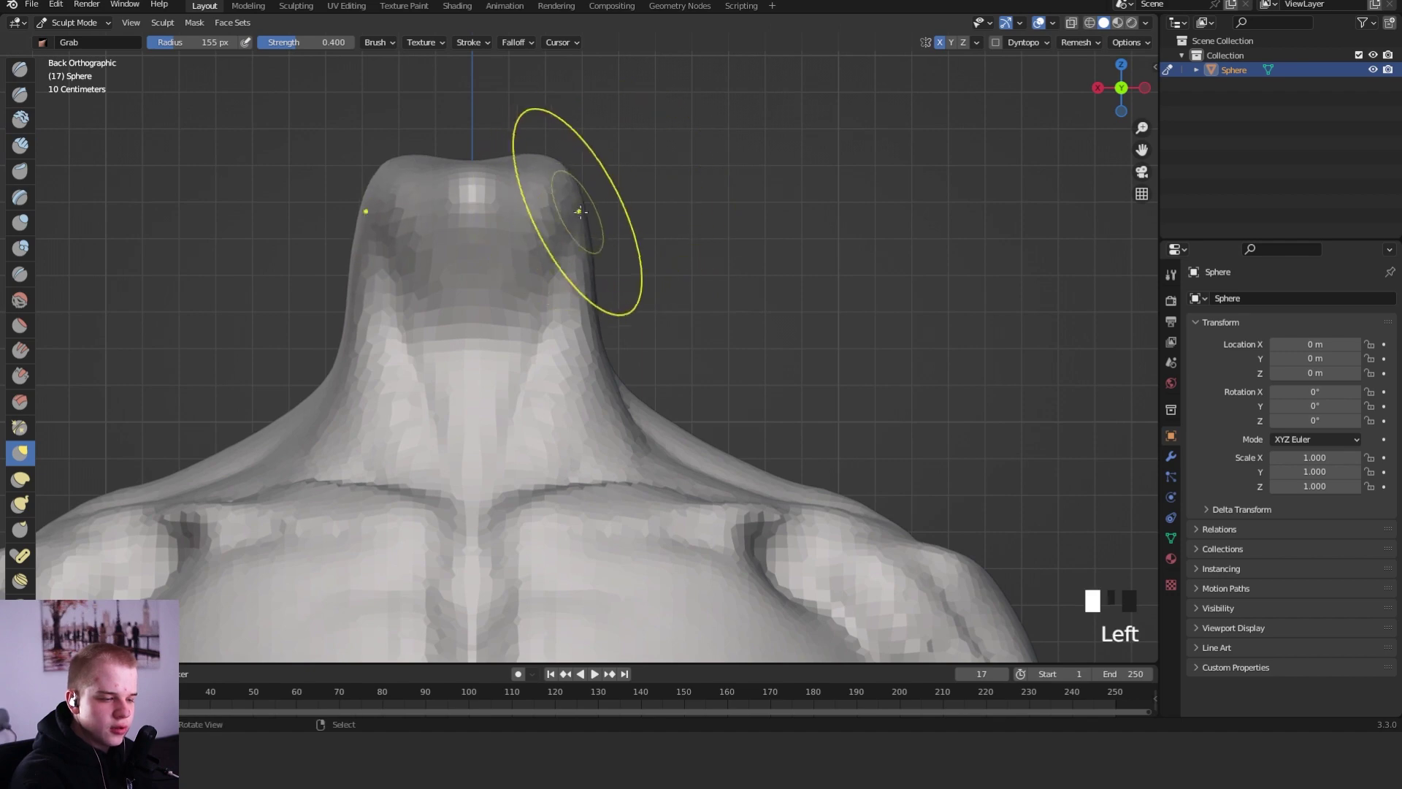
mouse_move(606, 231)
middle_mouse_down("ctrl")
mouse_move(606, 277)
mouse_move(557, 313)
mouse_move(667, 241)
mouse_move(670, 404)
mouse_move(694, 313)
mouse_move(563, 313)
mouse_move(709, 274)
mouse_move(751, 313)
mouse_move(813, 304)
mouse_move(740, 312)
mouse_move(751, 254)
middle_mouse_up("ctrl")
key("f")
mouse_move(685, 301)
middle_mouse_down("shift")
mouse_move(620, 363)
mouse_move(620, 335)
mouse_move(666, 329)
mouse_move(559, 444)
mouse_move(673, 313)
middle_mouse_up("shift")
left_click(620, 363)
key("f")
mouse_move(673, 314)
left_mouse_down("shift")
mouse_move(706, 351)
mouse_move(722, 314)
left_mouse_up("shift")
- Widen the lower sides of the pelvis from behind with the Grab brush at 109 px and annotate a curve along one hip
mouse_move(722, 314)
middle_mouse_down("shift")
mouse_move(704, 266)
mouse_move(691, 405)
middle_mouse_up("shift")
key("shift+c")
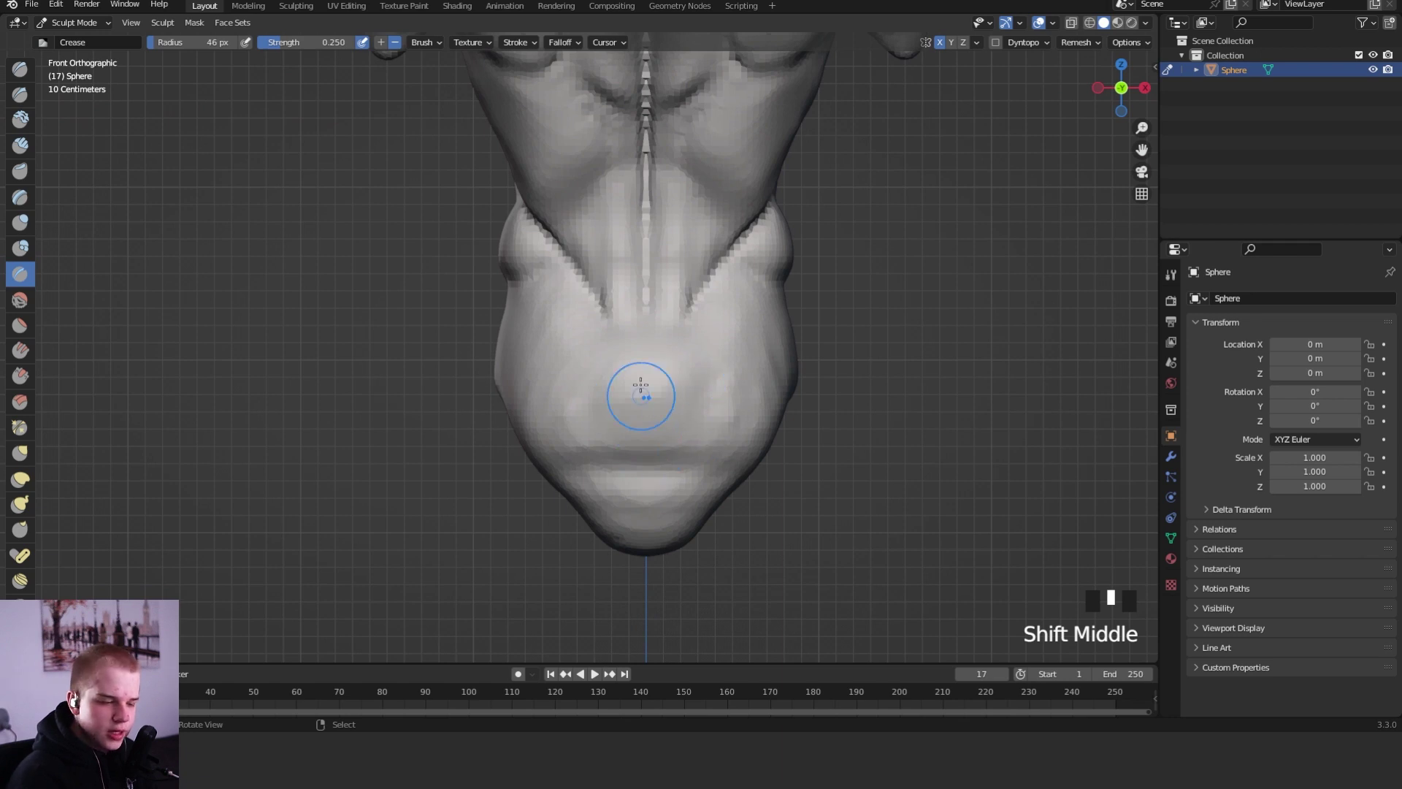
key("c")
key("f")
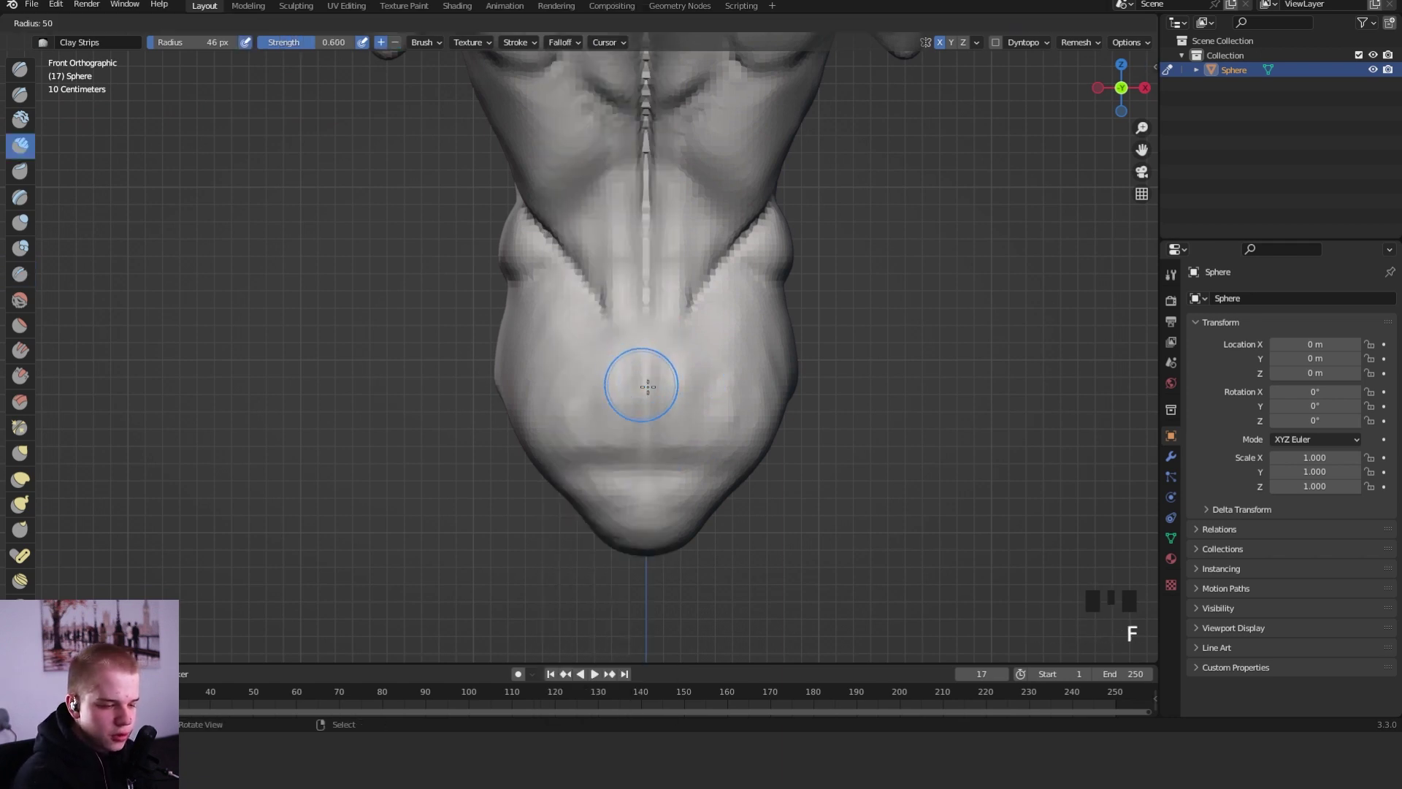
key("g")
key("f")
left_click(631, 485)
left_click_drag(573, 485, 553, 488)
mouse_move(564, 494)
left_mouse_down()
mouse_move(542, 504)
mouse_move(520, 327)
left_mouse_up()
key("d")
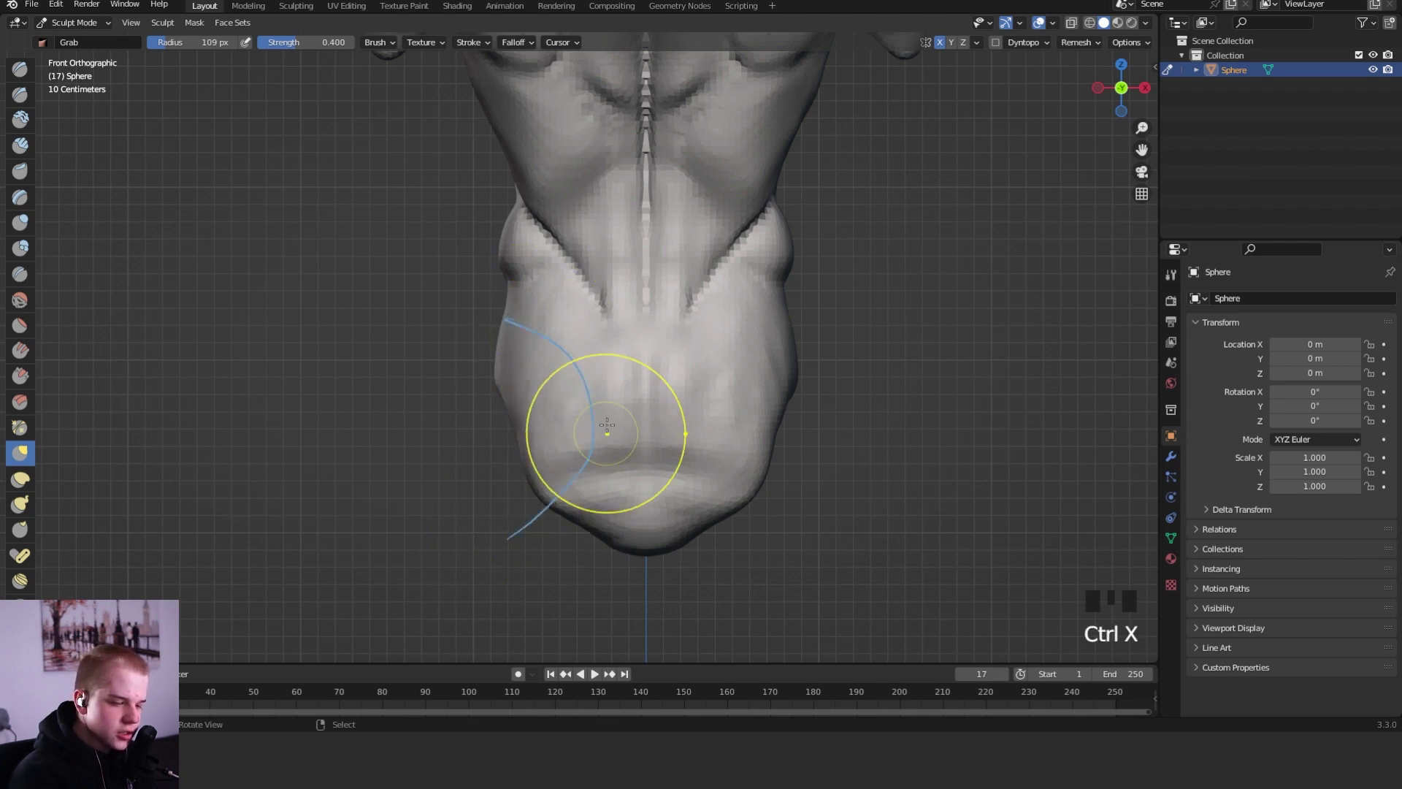
- Build up the mass of the buttocks with the Clay Strips brush at 96 px
middle_click_drag(512, 321, 661, 471)
key("c")
key("f")
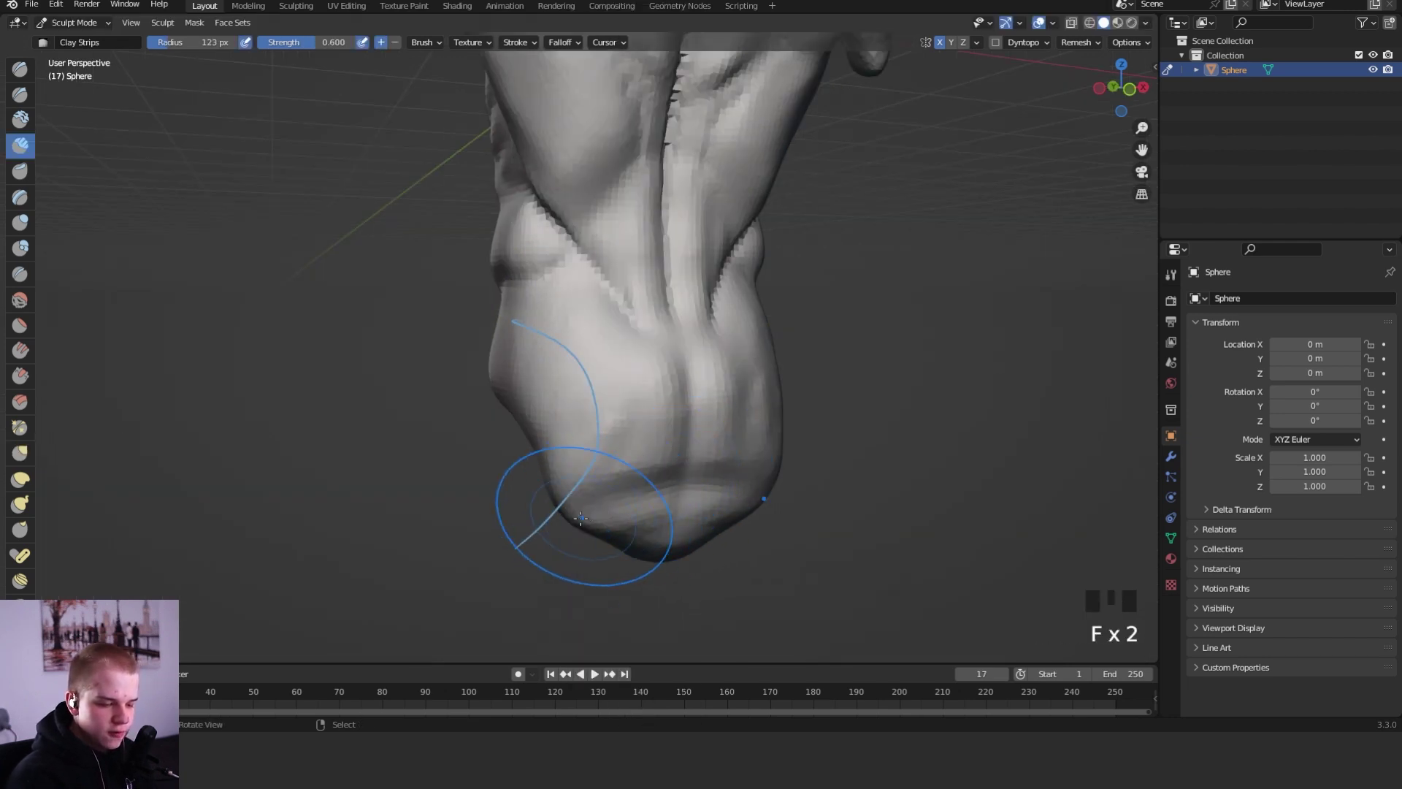
left_click_drag(581, 518, 701, 497)
key("ctrl+z")
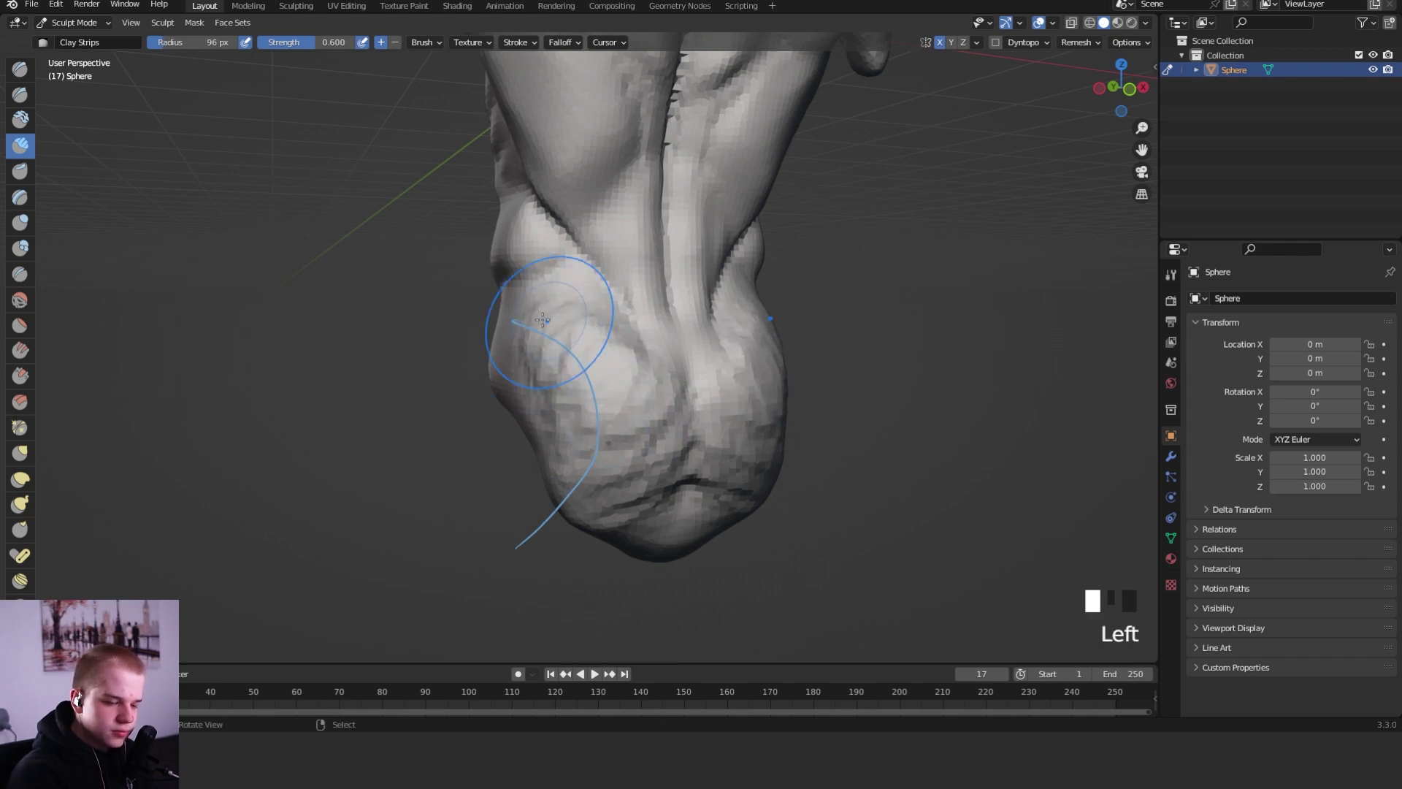
left_click_drag(541, 320, 641, 369)
- Crease the cleft between the buttocks and reshape their side profile with the Grab brush at 145 px
key("shift+c")
key("f")
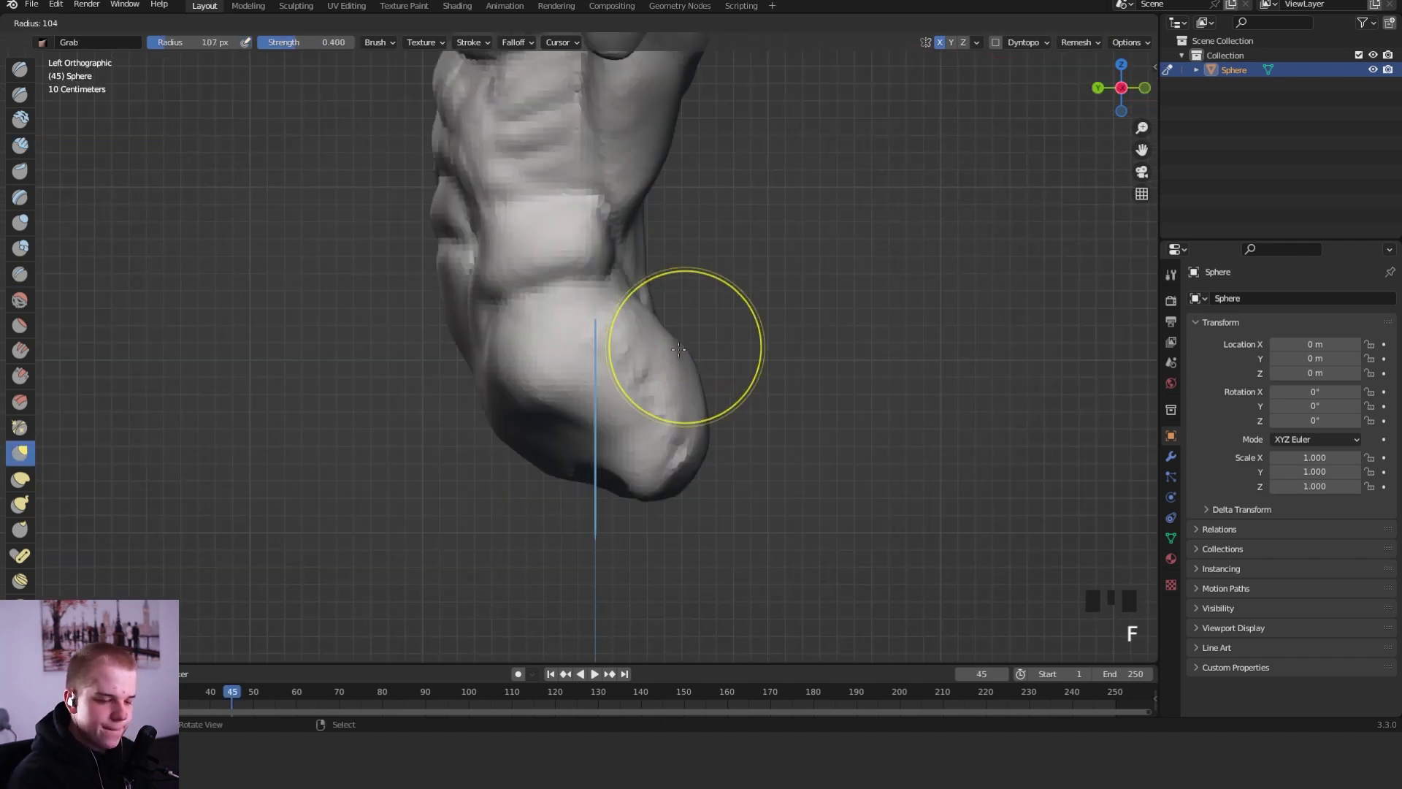
left_click(707, 398)
key("f")
middle_click_drag(714, 431, 643, 365, "ctrl")
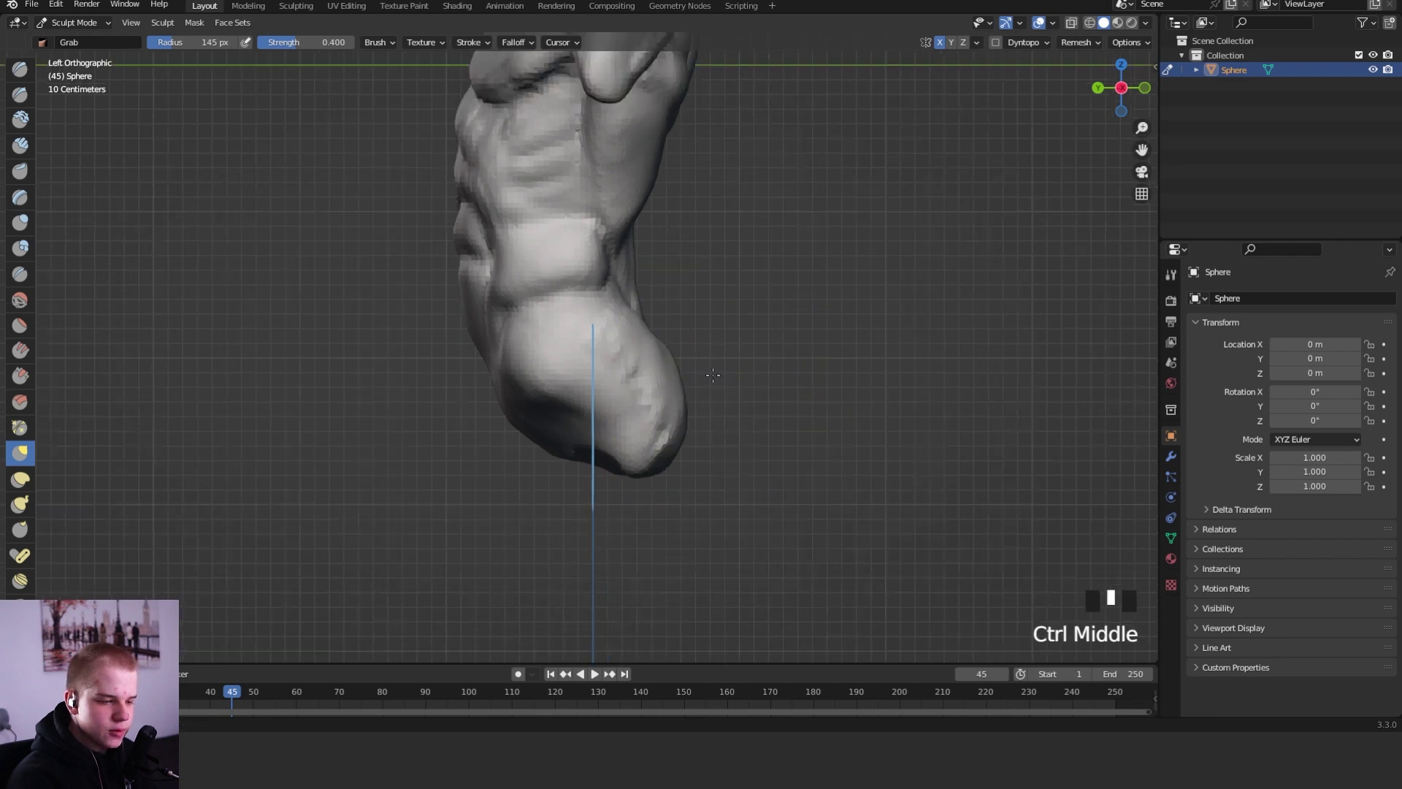
key("f")
- Refine the hips and upper buttocks from several views with the Grab brush at 98 px
middle_click_drag(655, 418, 617, 355)
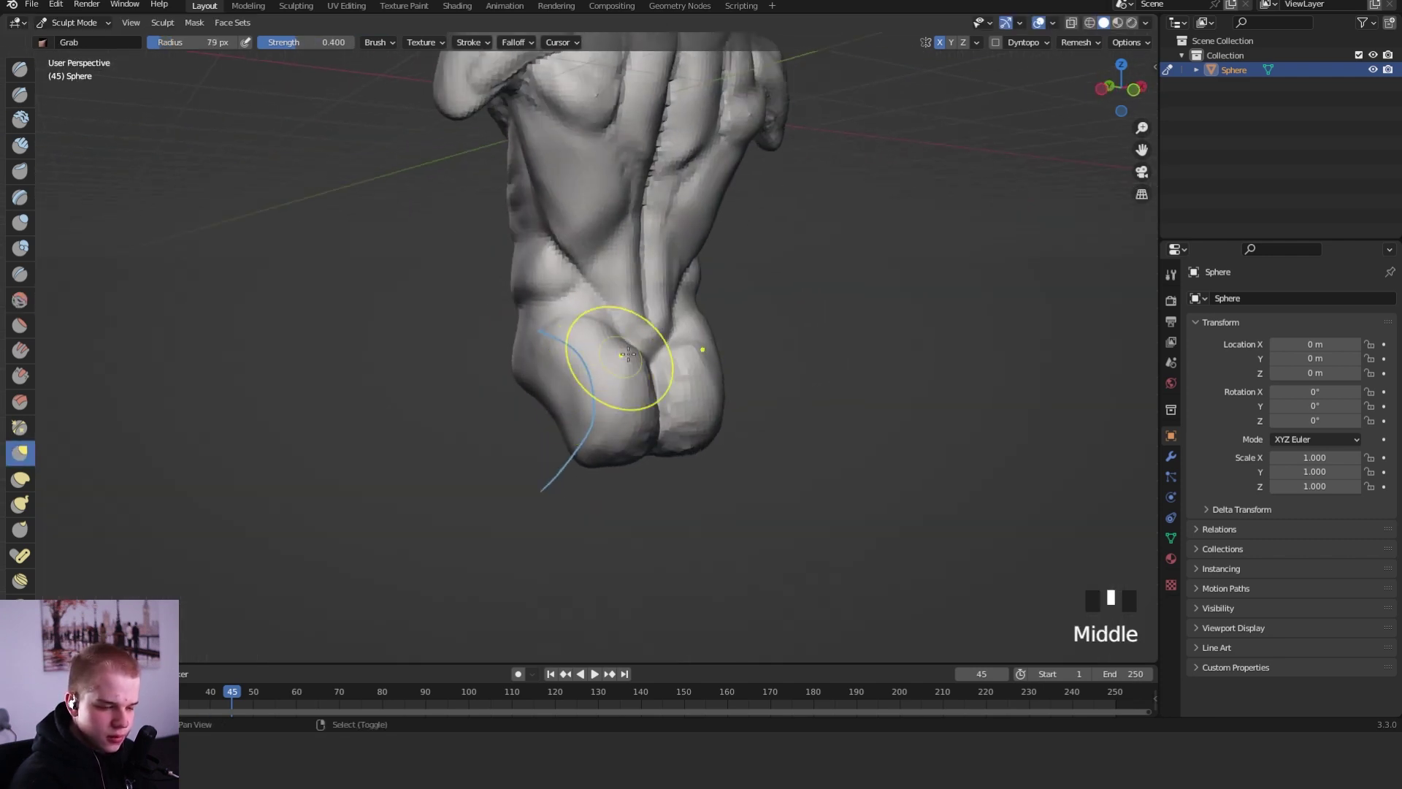
key("c")
key("f")
key("f")
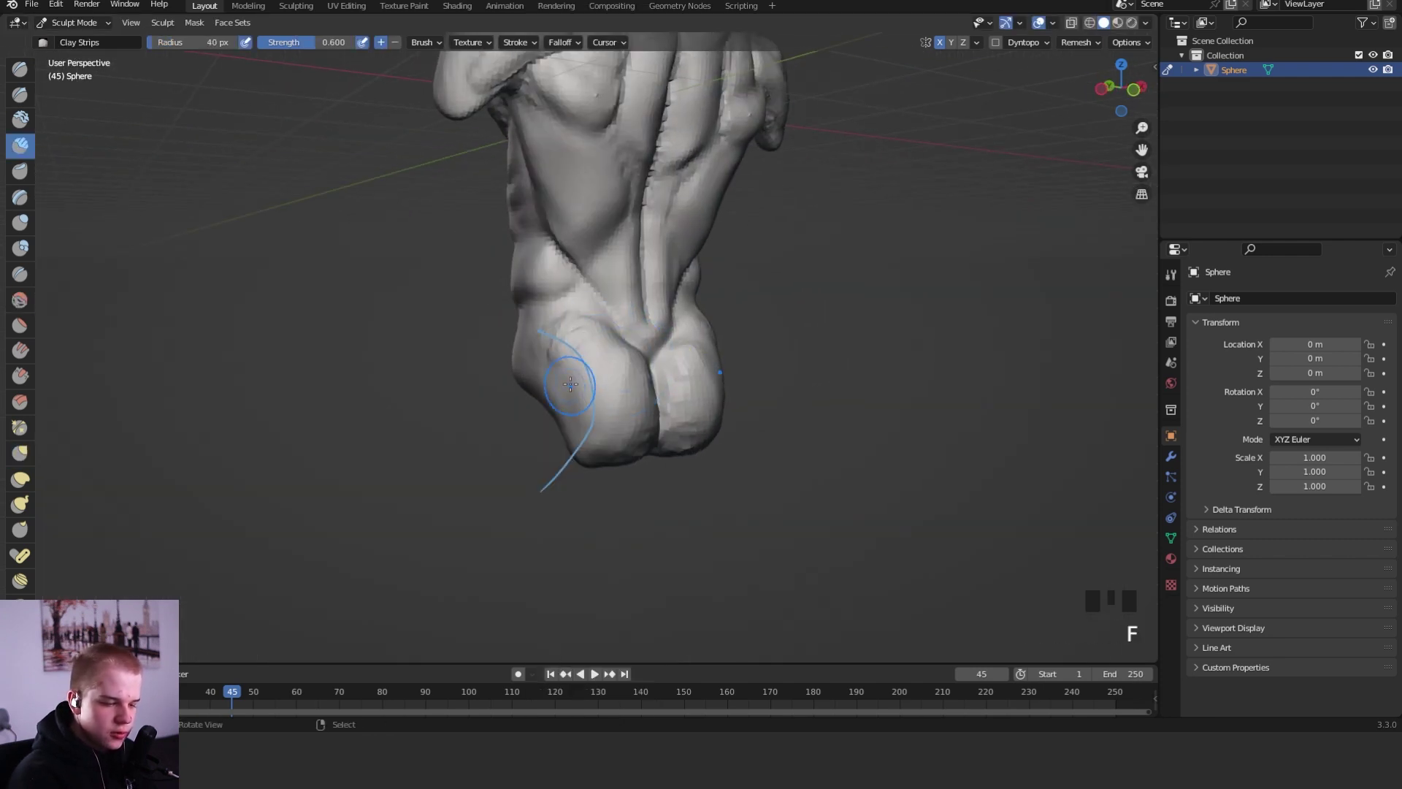
key("g")
middle_click_drag(567, 398, 707, 358, "alt")
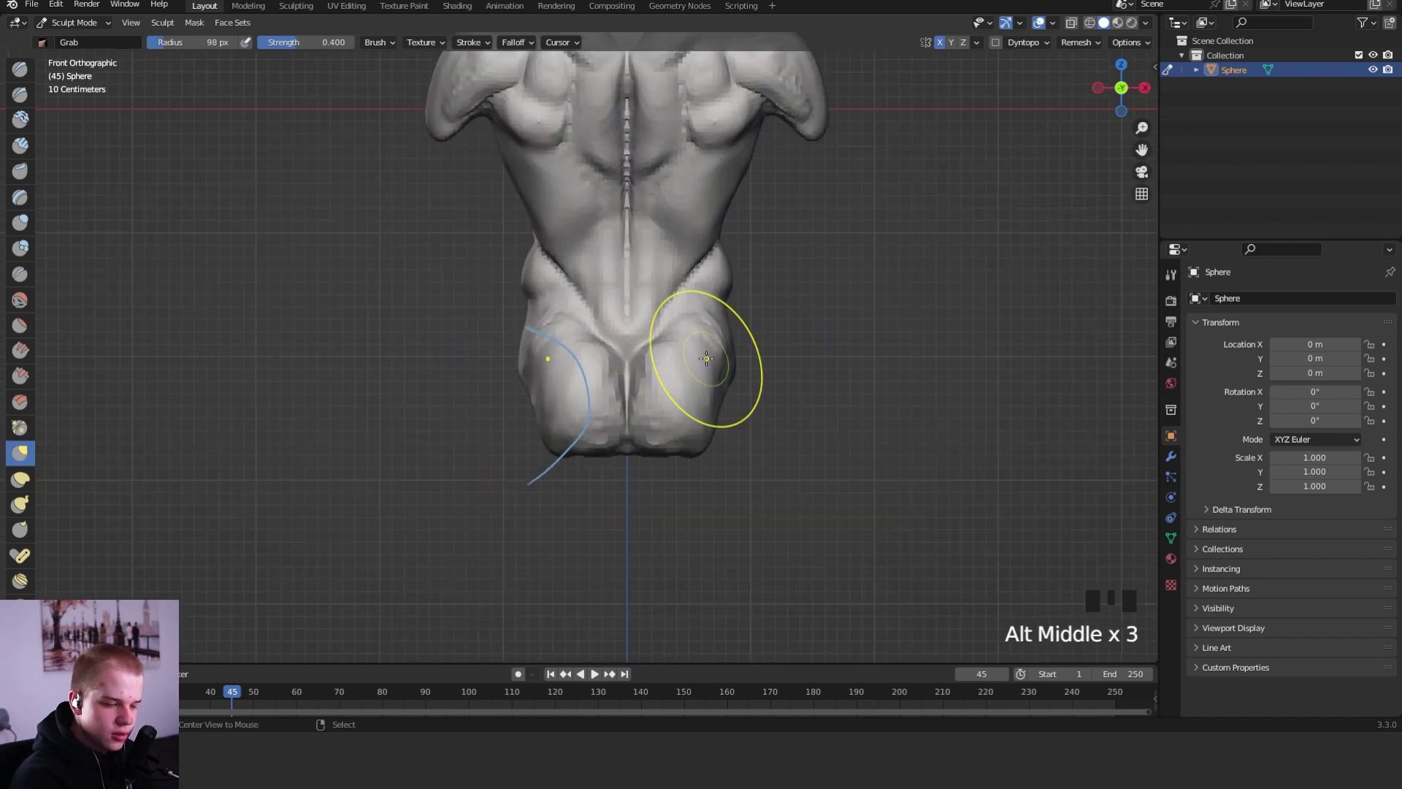
middle_click_drag(620, 378, 979, 276, "alt")
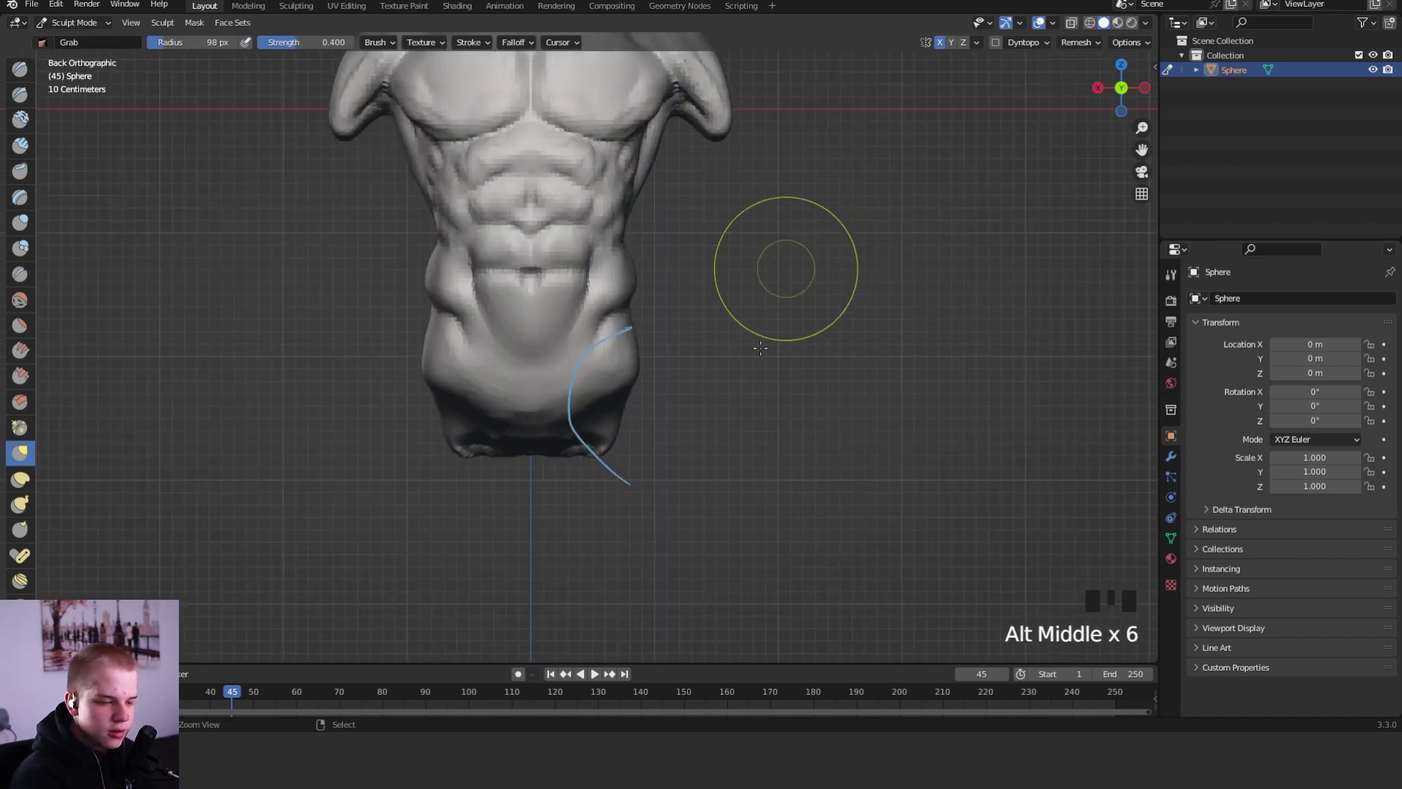
mouse_move(782, 266)
middle_mouse_down("ctrl")
mouse_move(630, 392)
mouse_move(592, 328)
middle_mouse_up("ctrl")
mouse_move(577, 387)
left_mouse_down("shift")
mouse_move(586, 375)
mouse_move(596, 387)
left_mouse_up("shift")
middle_click_drag(655, 387, 589, 385, "alt")
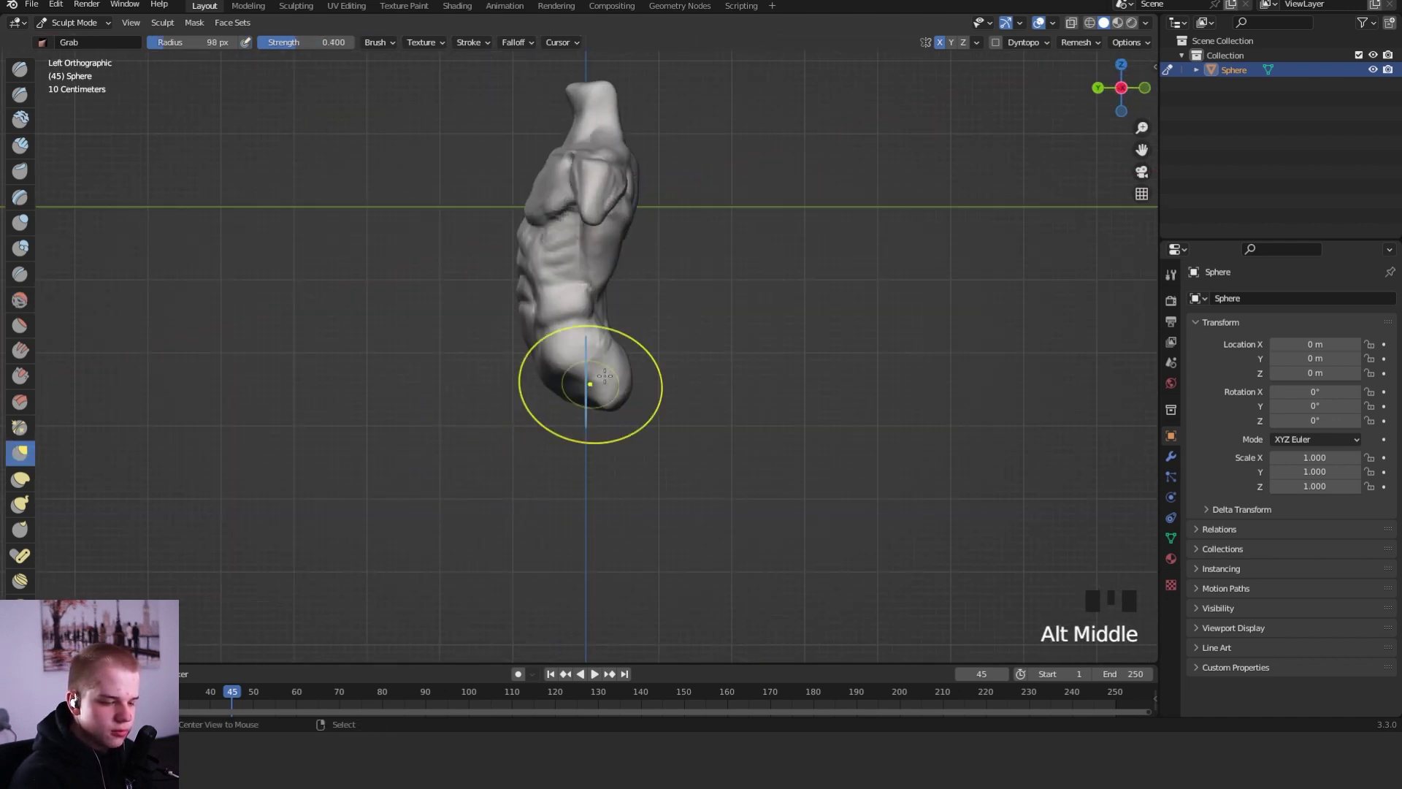
- Build up the outer side of the buttocks with the Clay Strips brush at 64 px and smooth the surface
mouse_move(625, 436)
middle_mouse_down("ctrl")
mouse_move(635, 331)
mouse_move(608, 315)
mouse_move(609, 352)
middle_mouse_up("ctrl")
key("c")
key("f")
left_click(594, 344)
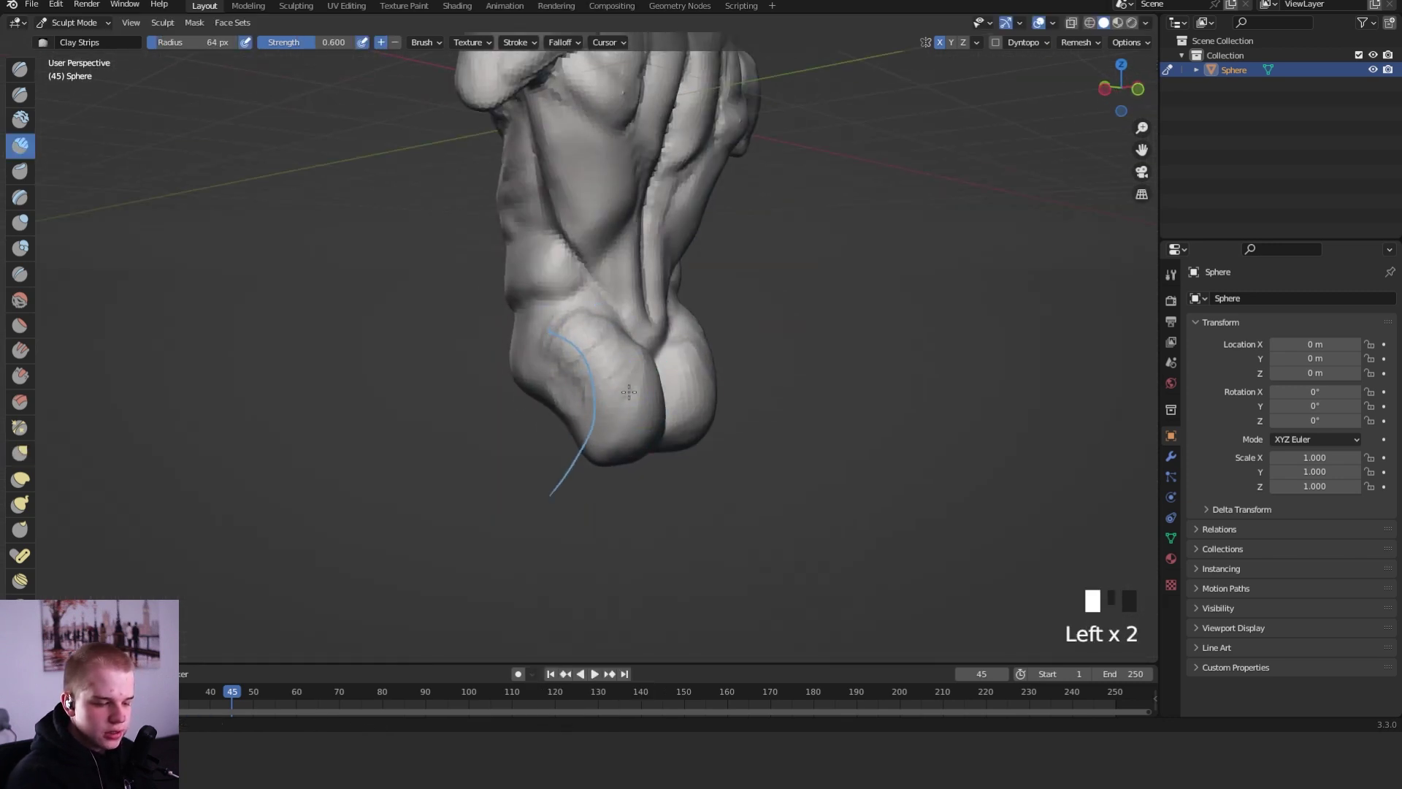
middle_click_drag(745, 352, 776, 349, "alt")
middle_click_drag(776, 349, 823, 373, "alt")
left_click_drag(607, 329, 612, 372, "shift")
left_click_drag(617, 380, 633, 423, "shift")
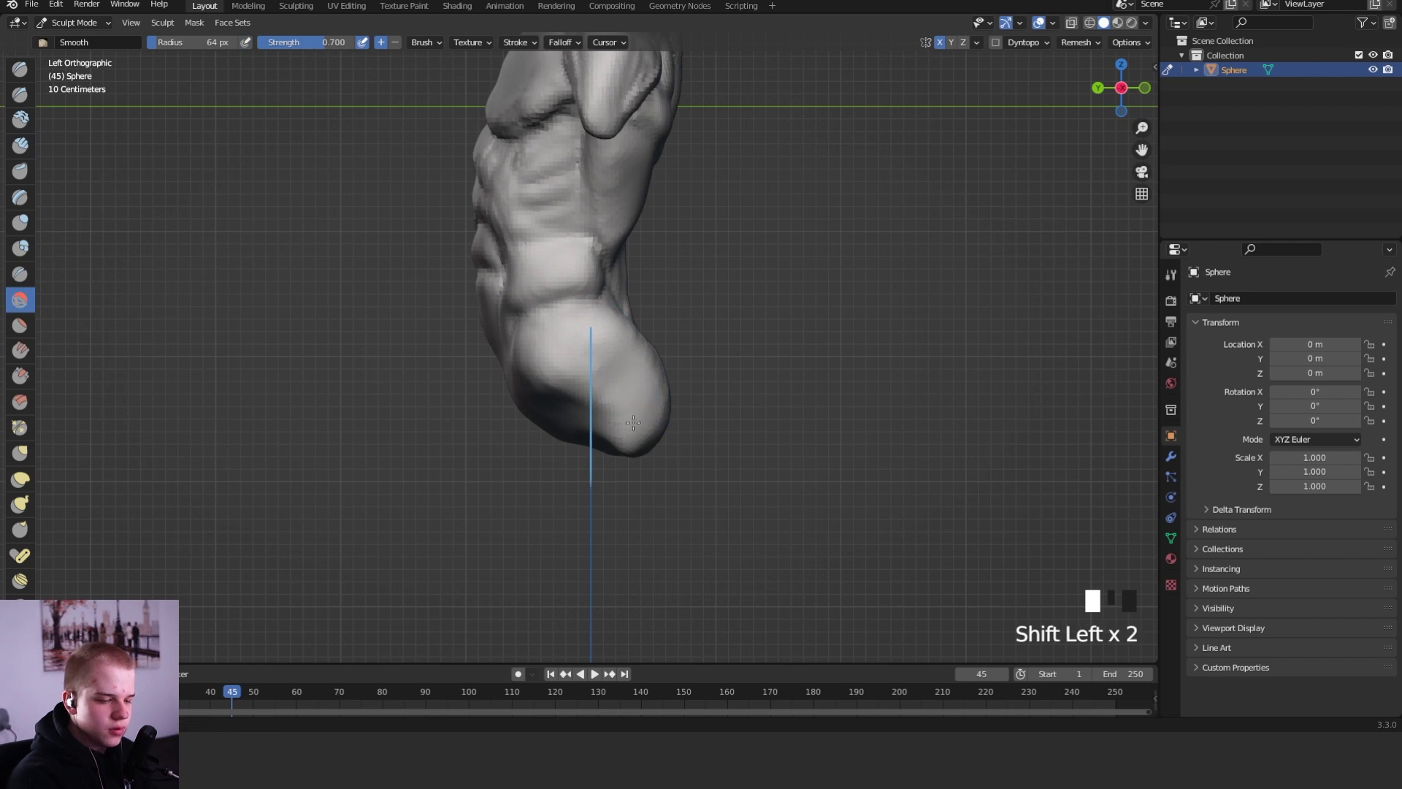
- Smooth the back of the neck and its base with the Smooth brush at 39 px
middle_click_drag(633, 331, 698, 256)
mouse_move(795, 238)
middle_mouse_down("shift")
mouse_move(786, 358)
mouse_move(694, 282)
middle_mouse_up("shift")
key("f")
left_click(660, 282)
middle_click_drag(590, 267, 585, 354, "shift")
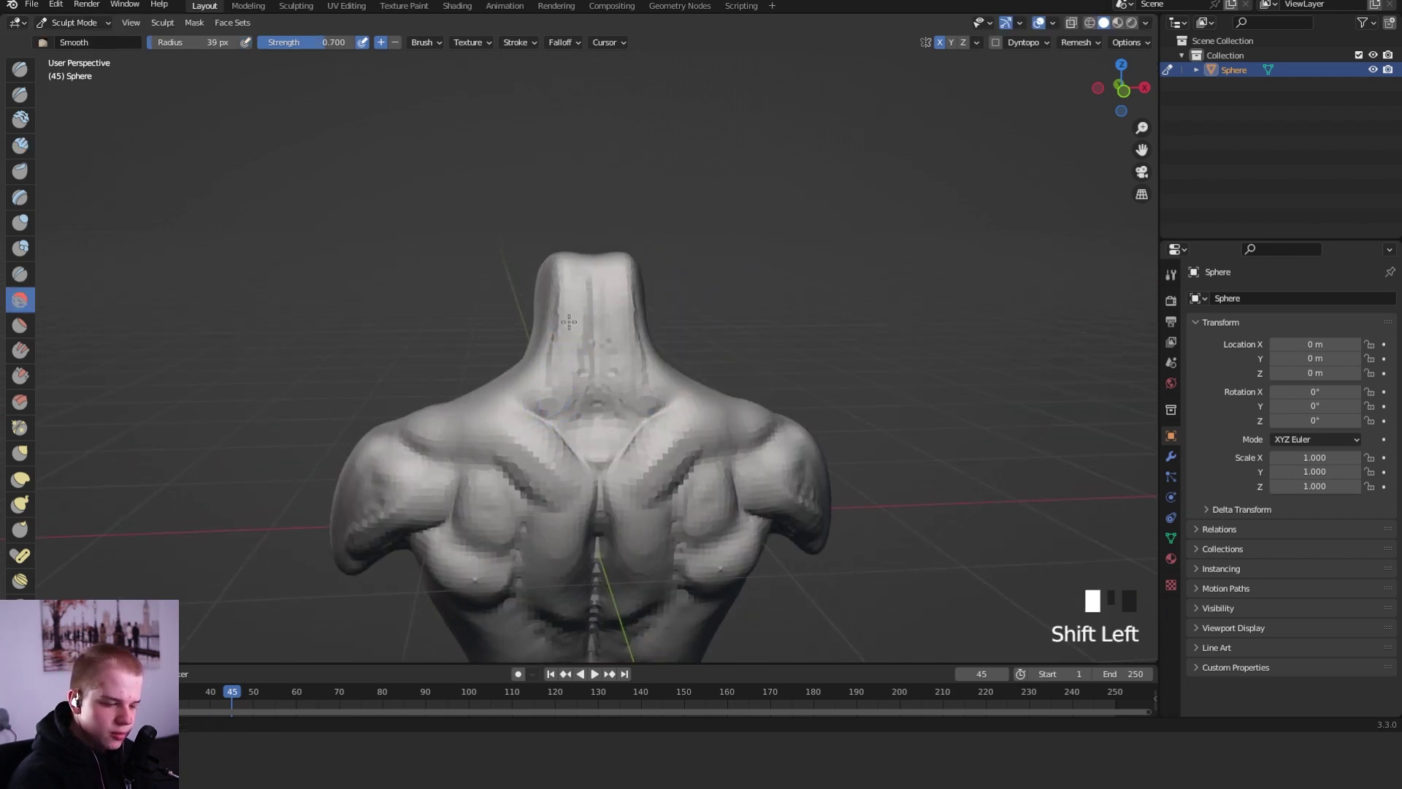
left_click_drag(569, 322, 566, 387, "shift")
left_click_drag(562, 395, 579, 340, "shift")
- Crease the groove along the front of the deltoid with the Crease brush at 30 px and 0.394 strength
middle_click_drag(642, 332, 804, 329, "alt")
mouse_move(817, 328)
middle_mouse_down("alt")
mouse_move(974, 331)
mouse_move(923, 195)
mouse_move(891, 395)
middle_mouse_up("alt")
mouse_move(891, 394)
middle_mouse_down()
mouse_move(826, 365)
mouse_move(859, 243)
middle_mouse_up()
left_click_drag(816, 353, 822, 376)
middle_click_drag(855, 307, 782, 297, "shift")
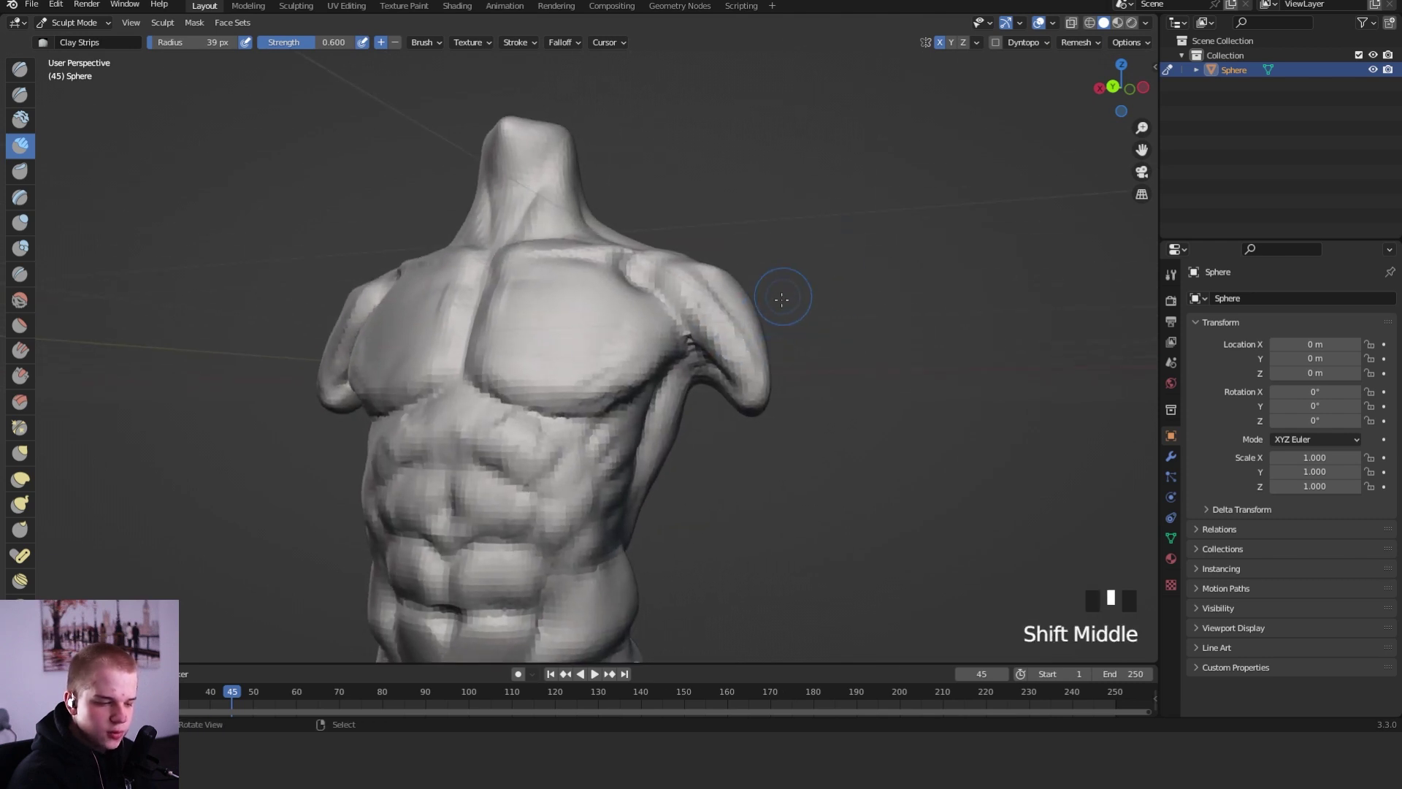
key("shift+c")
key("f")
left_click(764, 331)
left_click_drag(671, 276, 735, 382)
left_click_drag(666, 262, 671, 266, "ctrl")
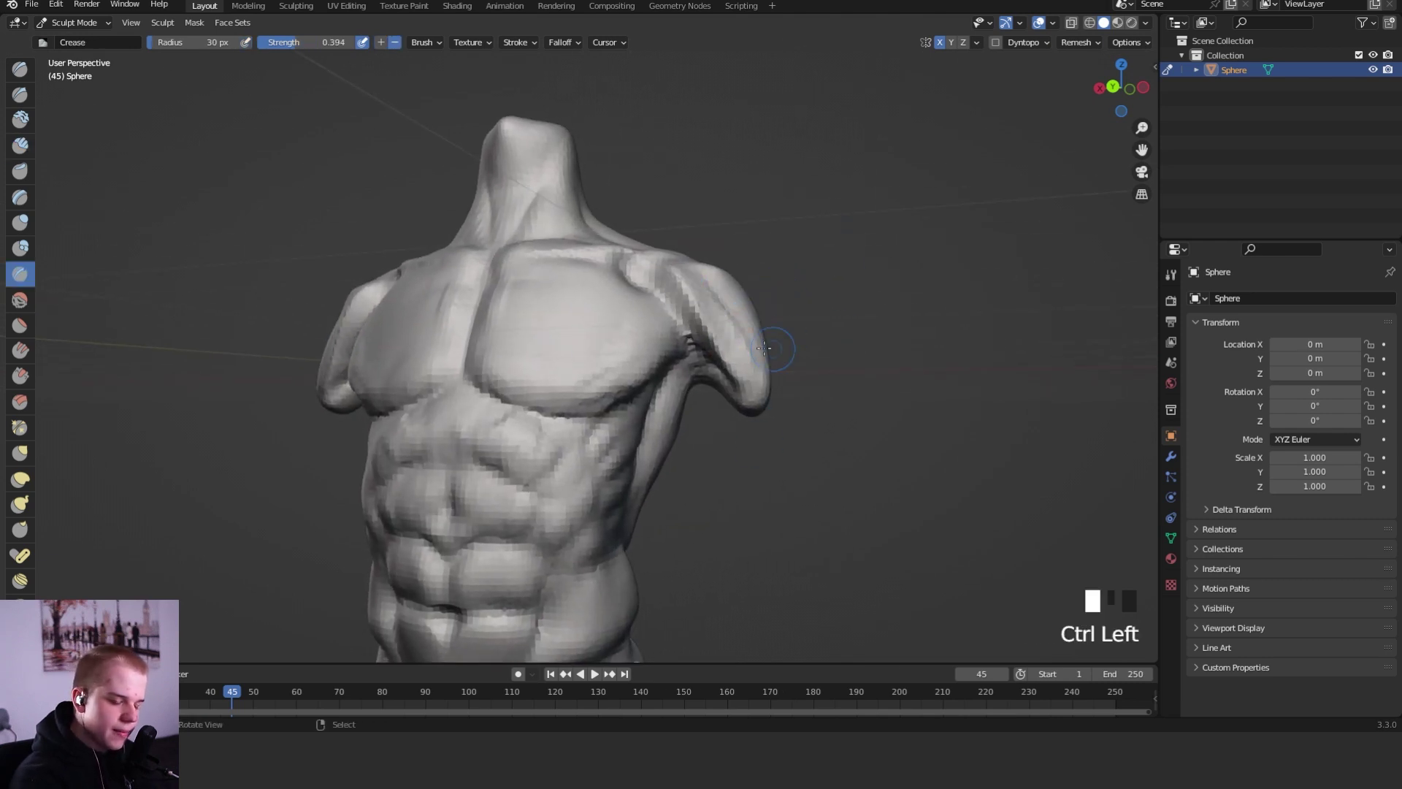
- Reshape the rib cage edge beside the upper abdominals from low viewing angles with the Grab brush at 112 px
mouse_move(764, 348)
middle_mouse_down("alt")
mouse_move(852, 392)
mouse_move(782, 344)
mouse_move(860, 426)
mouse_move(642, 322)
mouse_move(796, 381)
middle_mouse_up("alt")
key("g")
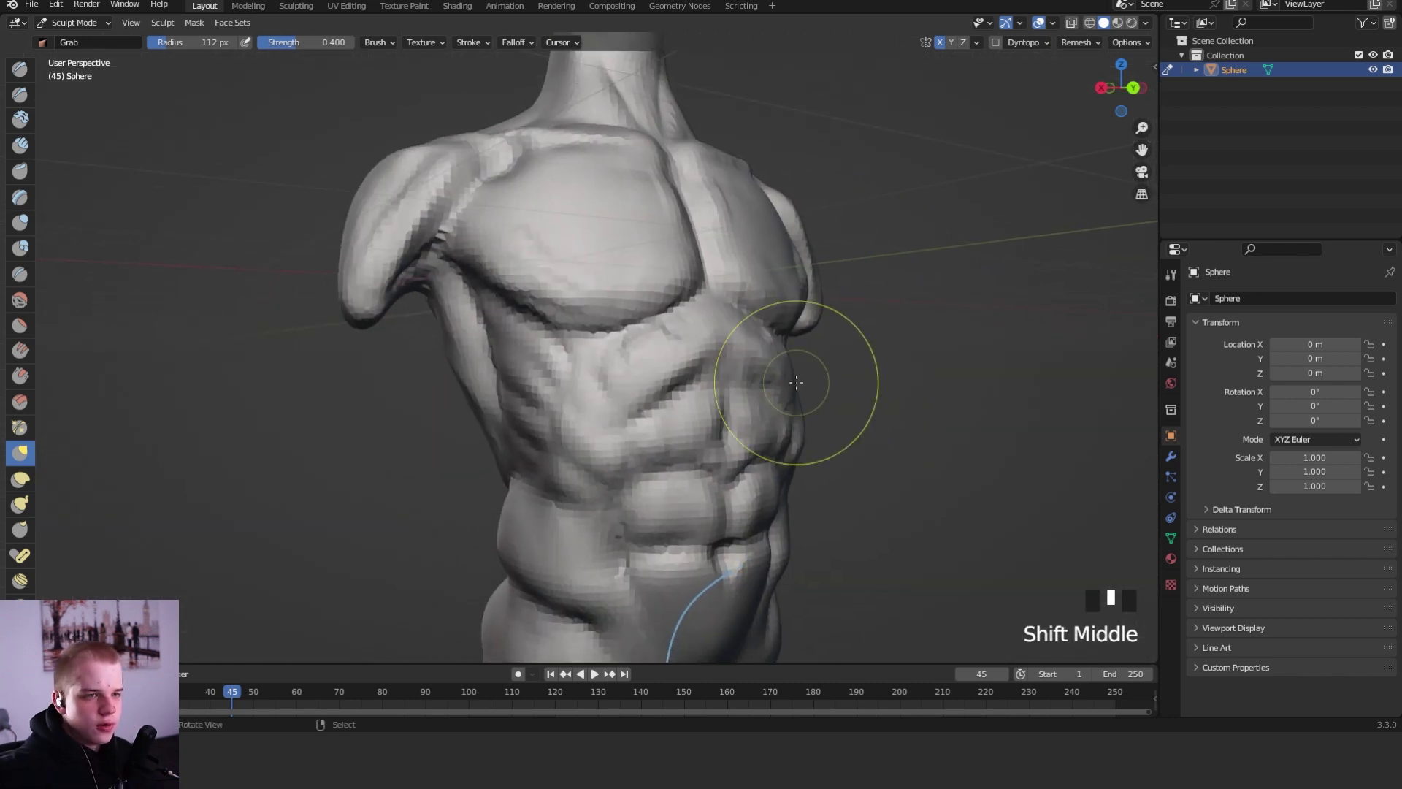
middle_click_drag(594, 337, 522, 284)
left_click_drag(522, 285, 539, 329)
mouse_move(541, 340)
middle_mouse_down()
mouse_move(542, 314)
mouse_move(497, 322)
middle_mouse_up()
left_click_drag(497, 322, 496, 318)
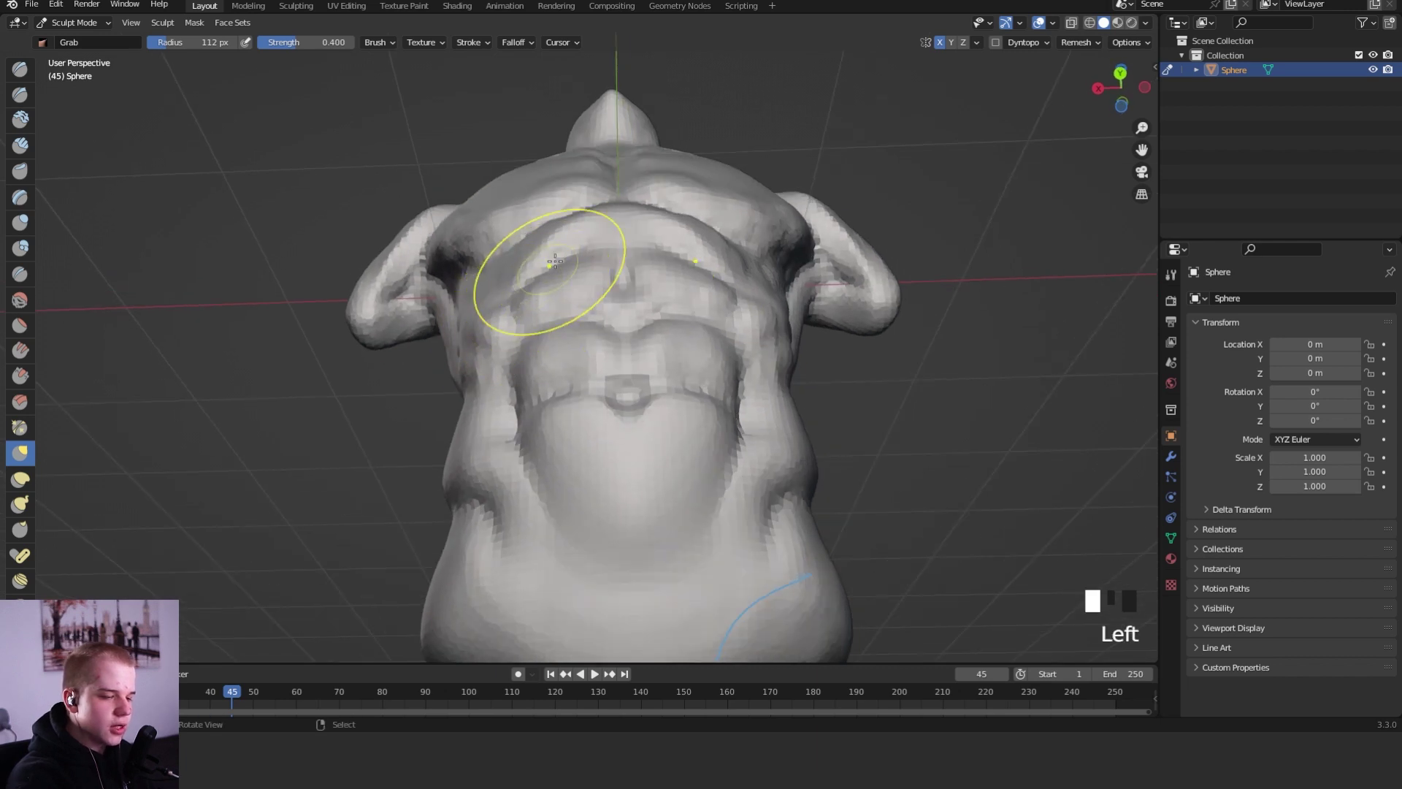
- Annotate the curved rib cage edge from the sternum down and around the side of the torso
key("d")
left_click_drag(620, 210, 414, 327)
key("d")
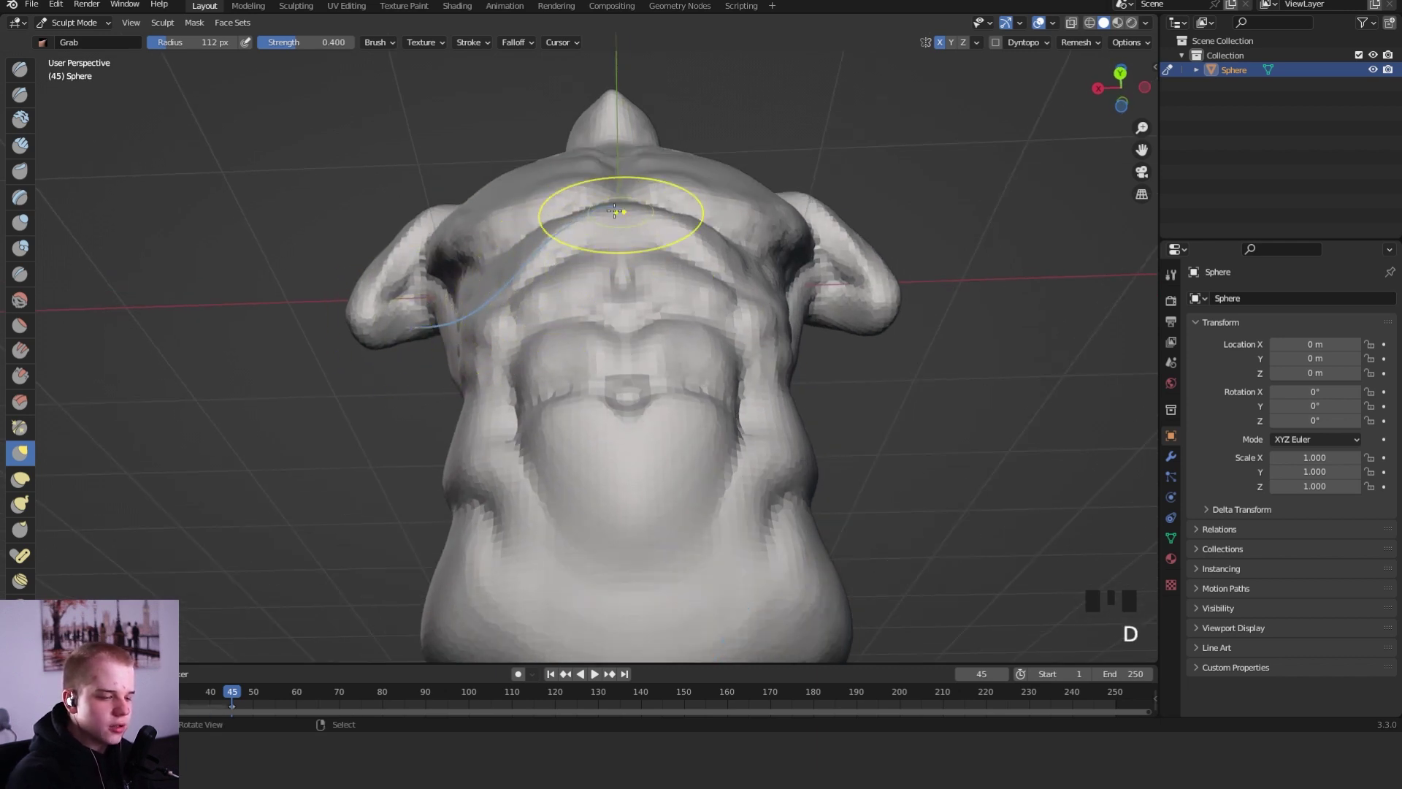
mouse_move(620, 210)
left_mouse_down()
mouse_move(431, 342)
mouse_move(475, 398)
left_mouse_up()
key("d")
left_click_drag(472, 326, 463, 401)
key("d")
left_click_drag(523, 270, 469, 325)
- Try to undo the annotation strokes on the rib cage, and redo the reverted actions
key("ctrl+z")
key("ctrl+z")
key("ctrl+z")
key("ctrl+z")
key("ctrl+z")
key("ctrl+z")
key("ctrl+z")
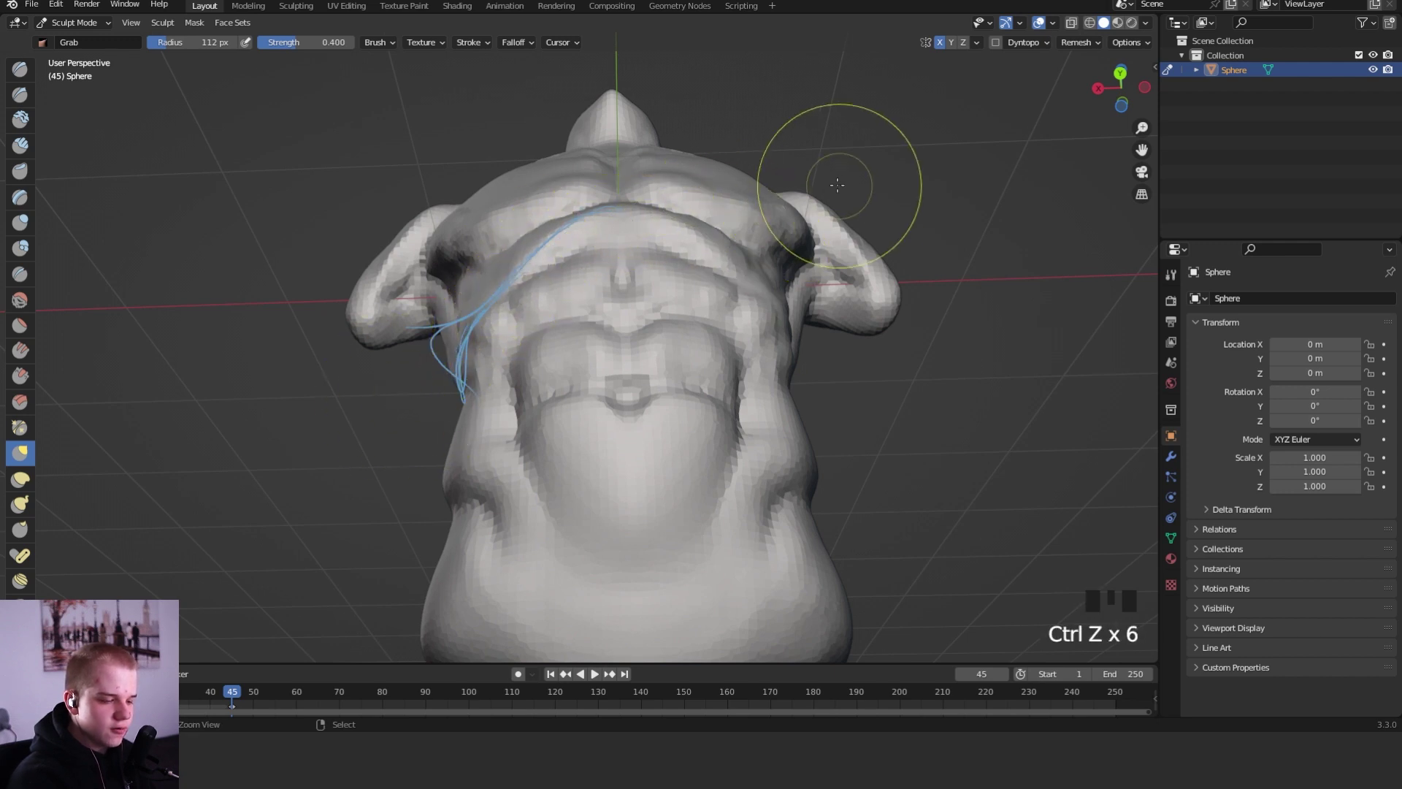
key("ctrl+shift+z")
key("ctrl+shift+z")
key("ctrl+shift+z")
key("ctrl+shift+z")
- Delete the annotation layer holding the rib cage guide lines
key("n")
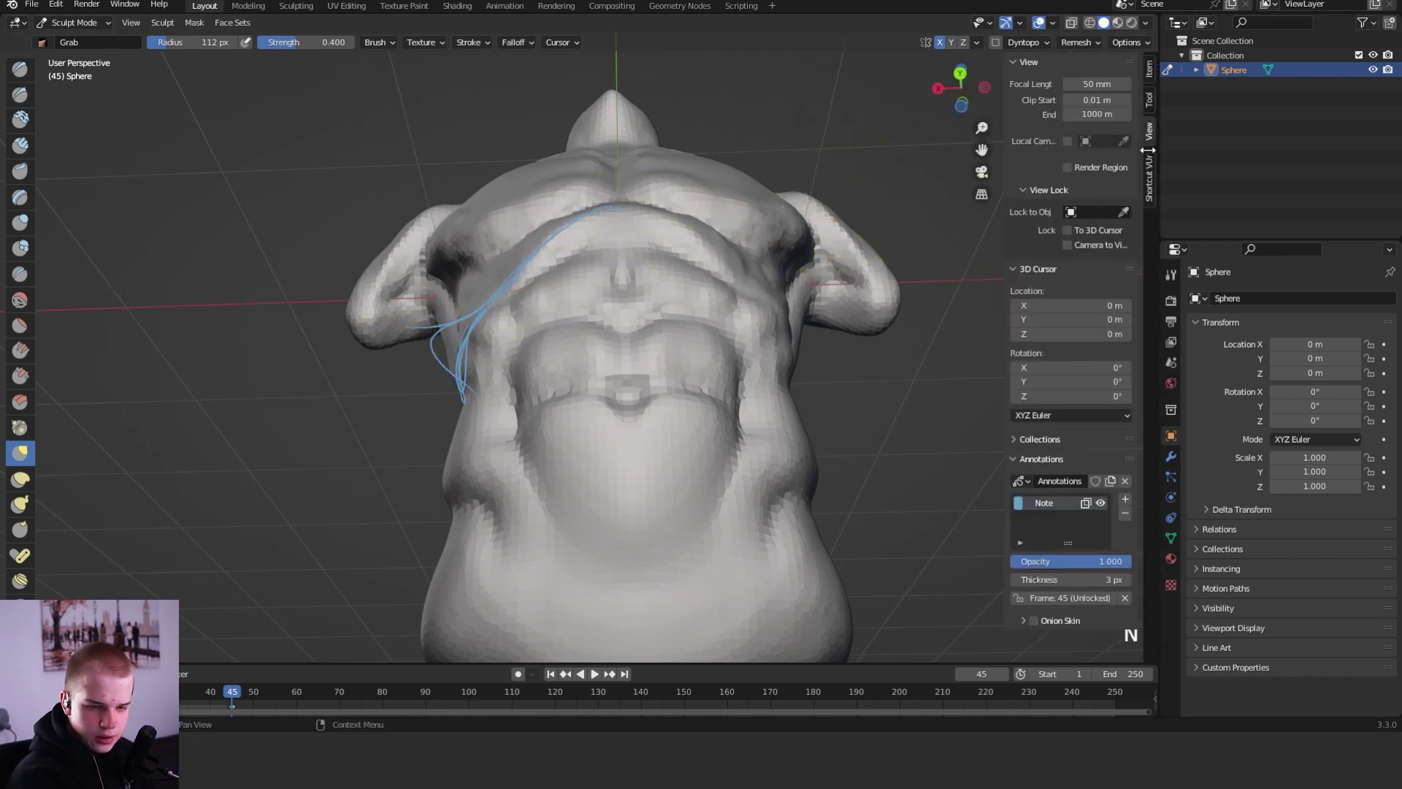
left_click(1126, 514)
key("n")
- Reshape the side of the rib cage below the chest with the Grab brush, reducing its radius to 93 px
mouse_move(803, 278)
middle_mouse_down()
mouse_move(839, 350)
mouse_move(826, 285)
middle_mouse_up()
left_click_drag(804, 373, 796, 382)
middle_click_drag(804, 384, 772, 375)
key("f")
left_click(772, 374)
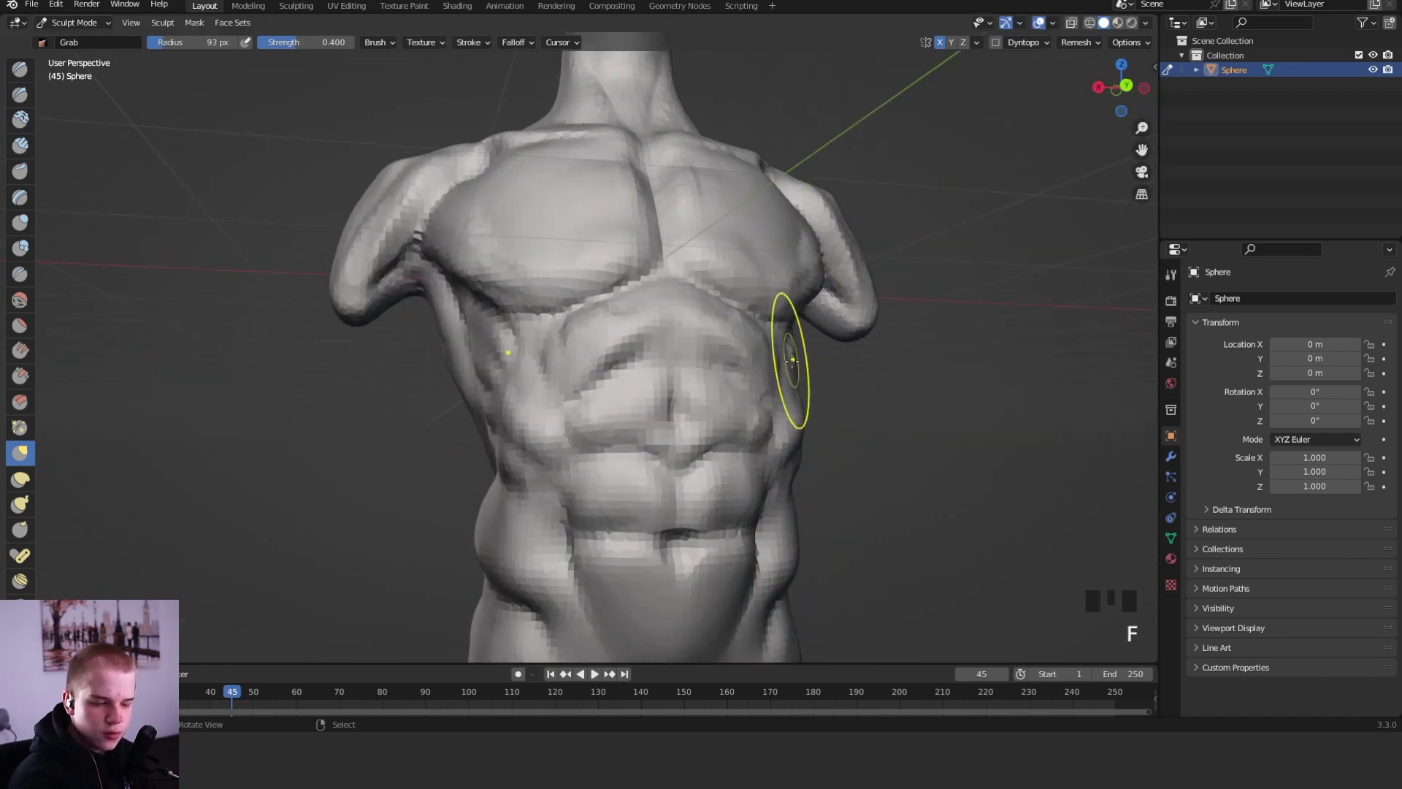
left_click_drag(792, 361, 798, 364)
- Switch to the Crease brush at 50 px radius and review the torso from the side and back
key("f")
left_click(814, 364)
middle_click_drag(812, 363, 890, 387)
key("shift+c")
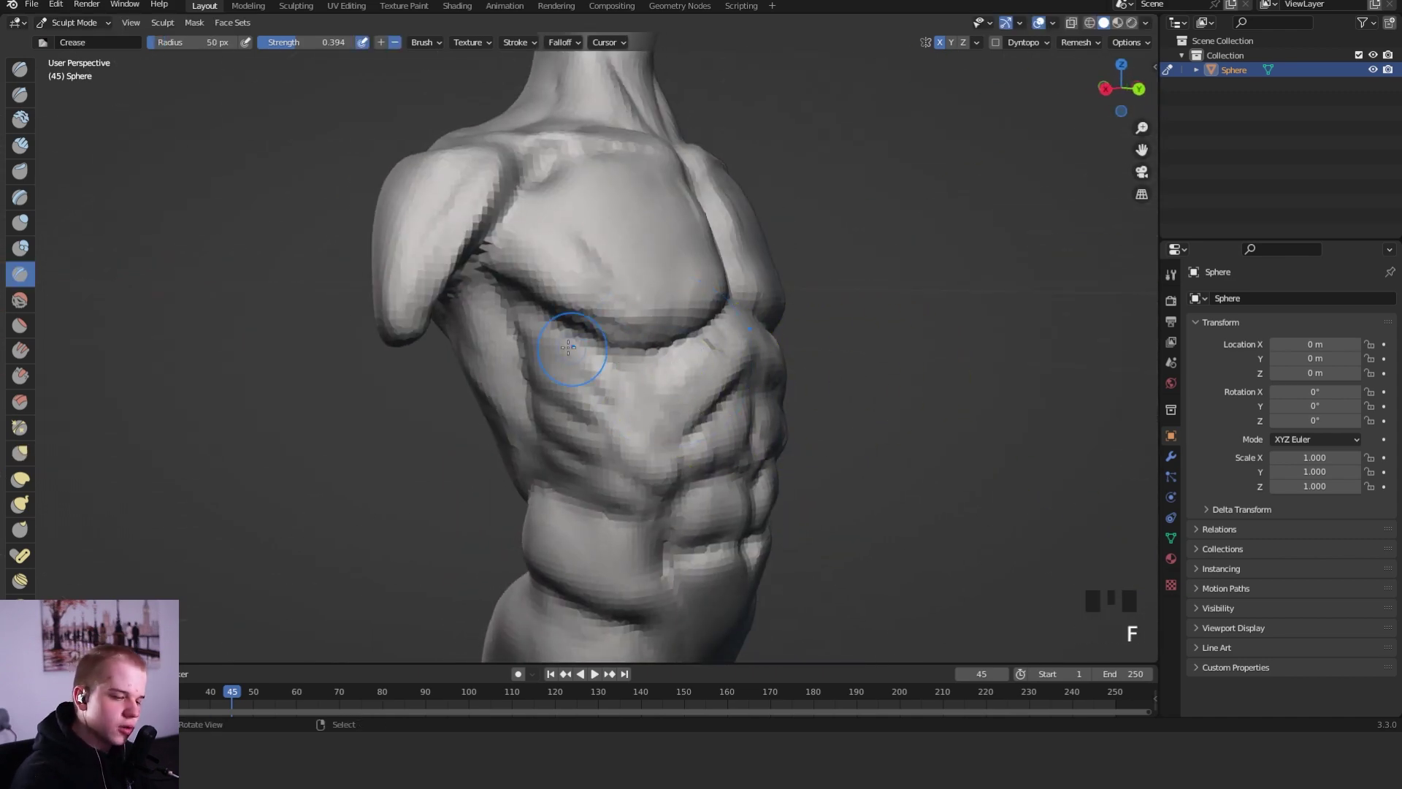
middle_click_drag(547, 308, 849, 360)
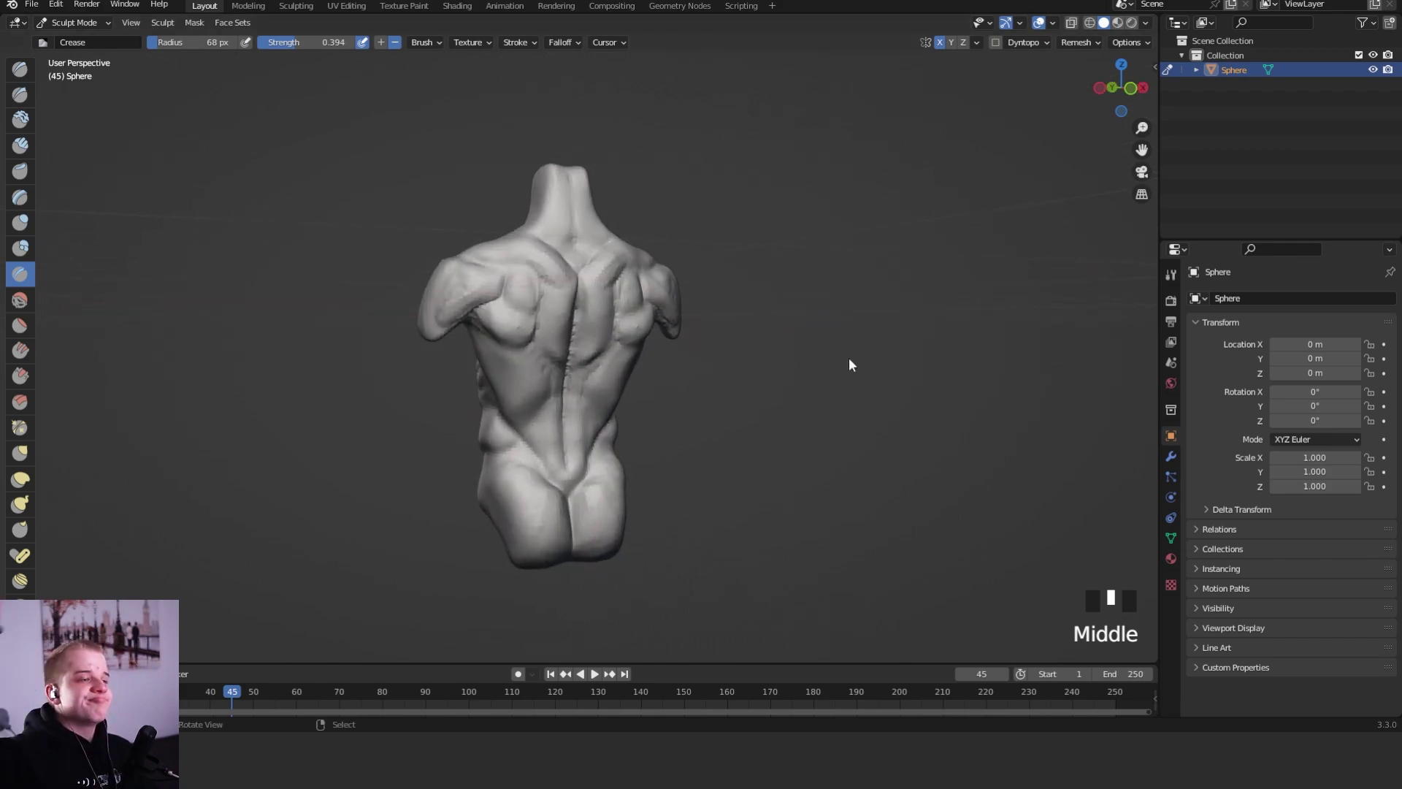